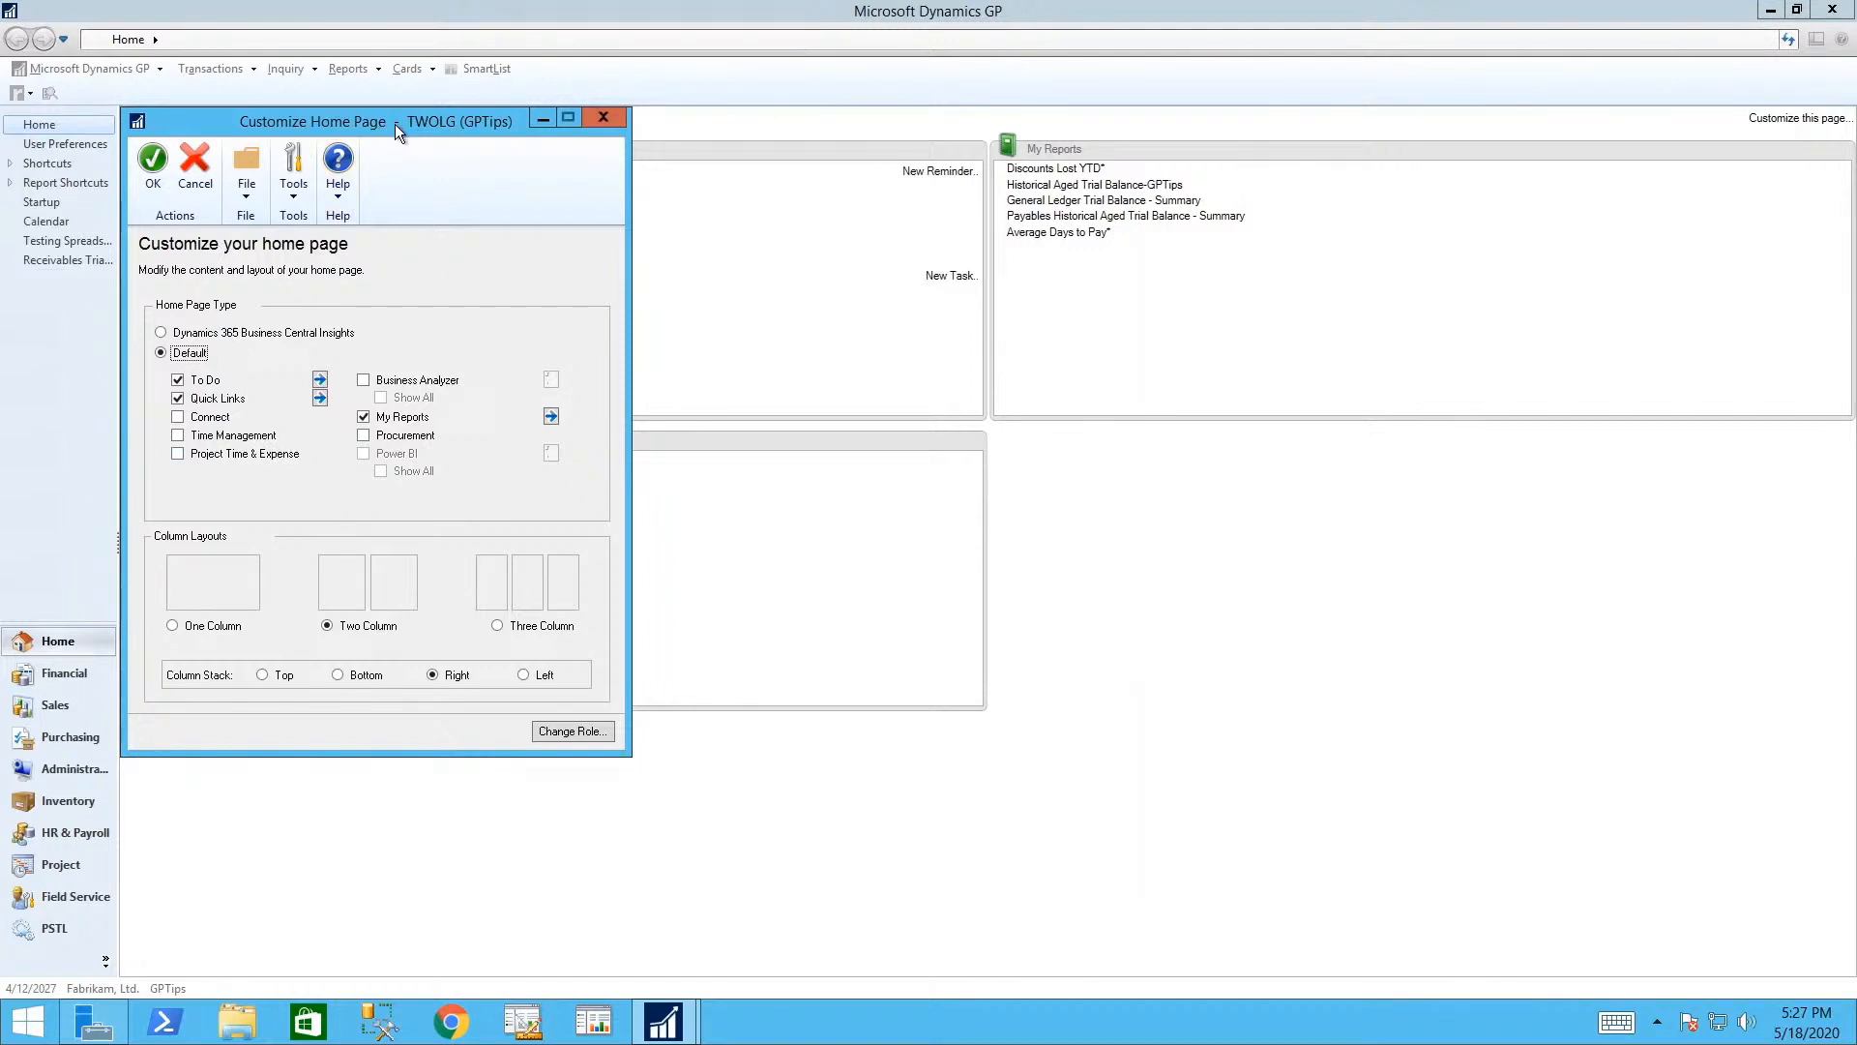
- Move the Customize Home Page window aside and open the To Do content settings
left_click_drag(394, 124, 786, 246)
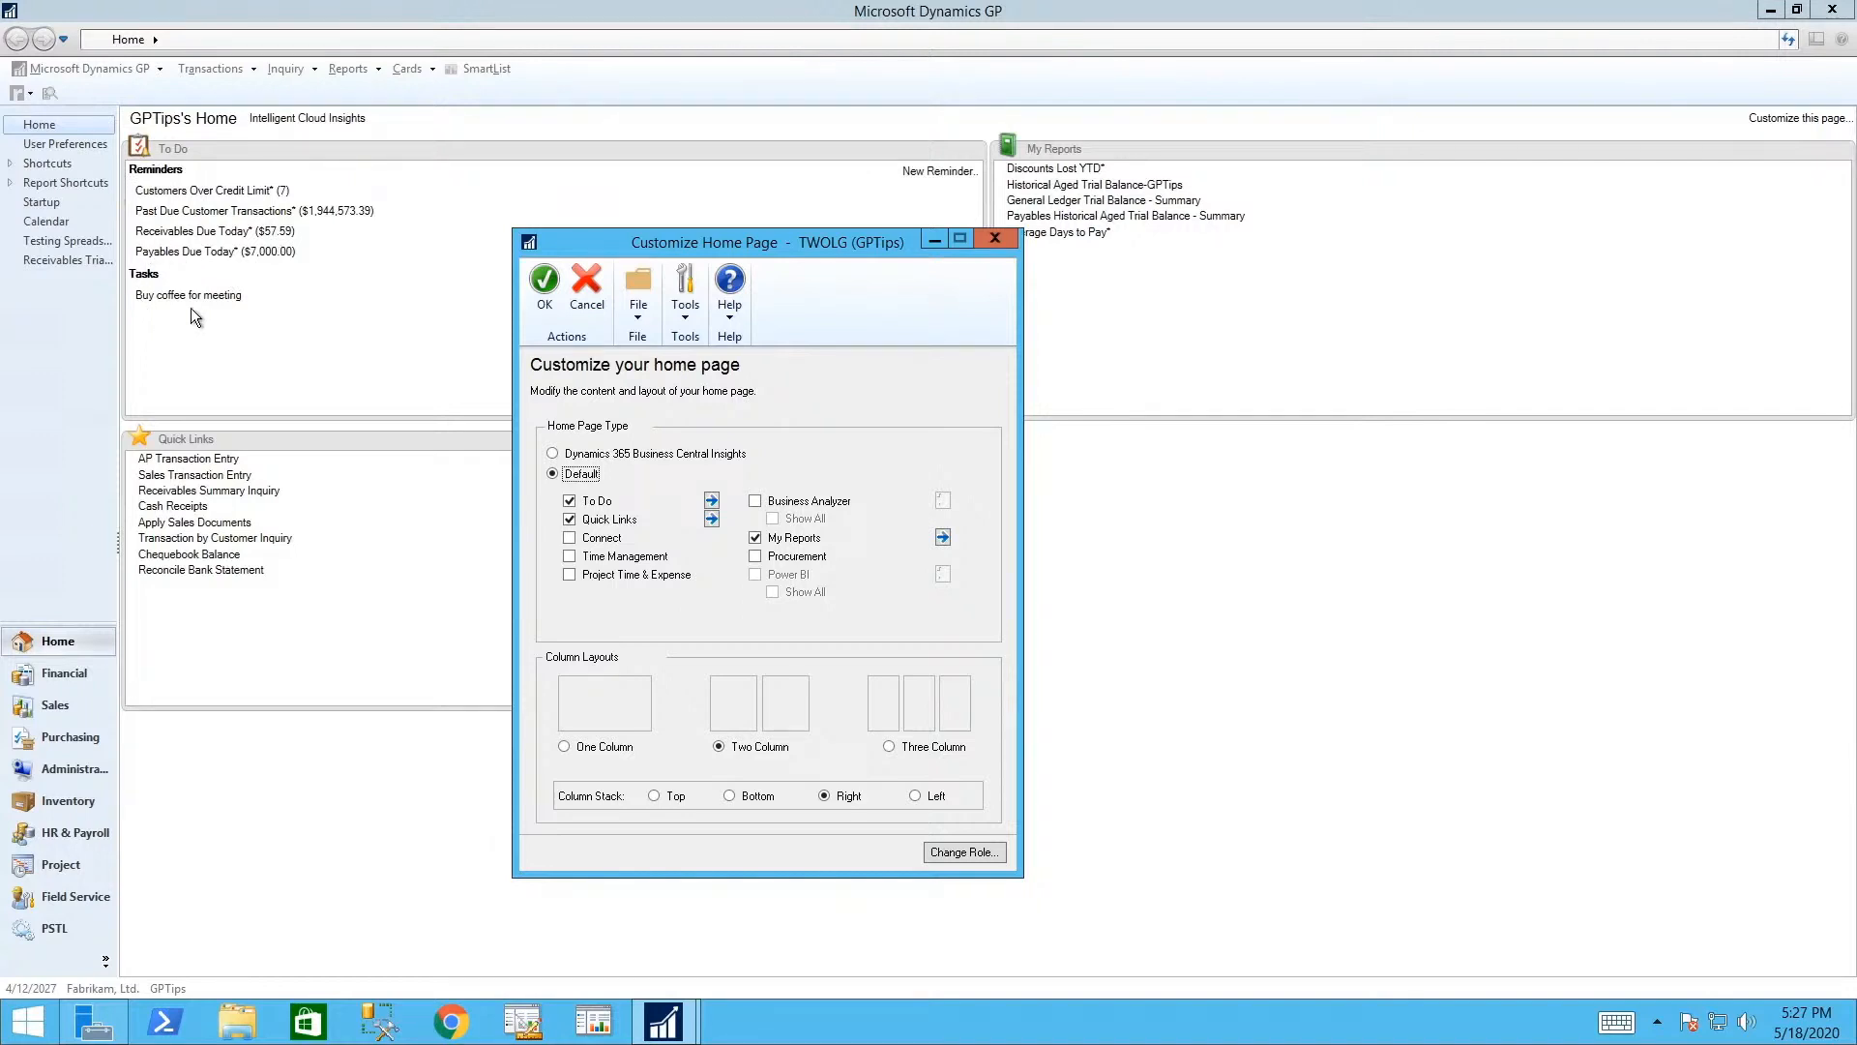
left_click(710, 501)
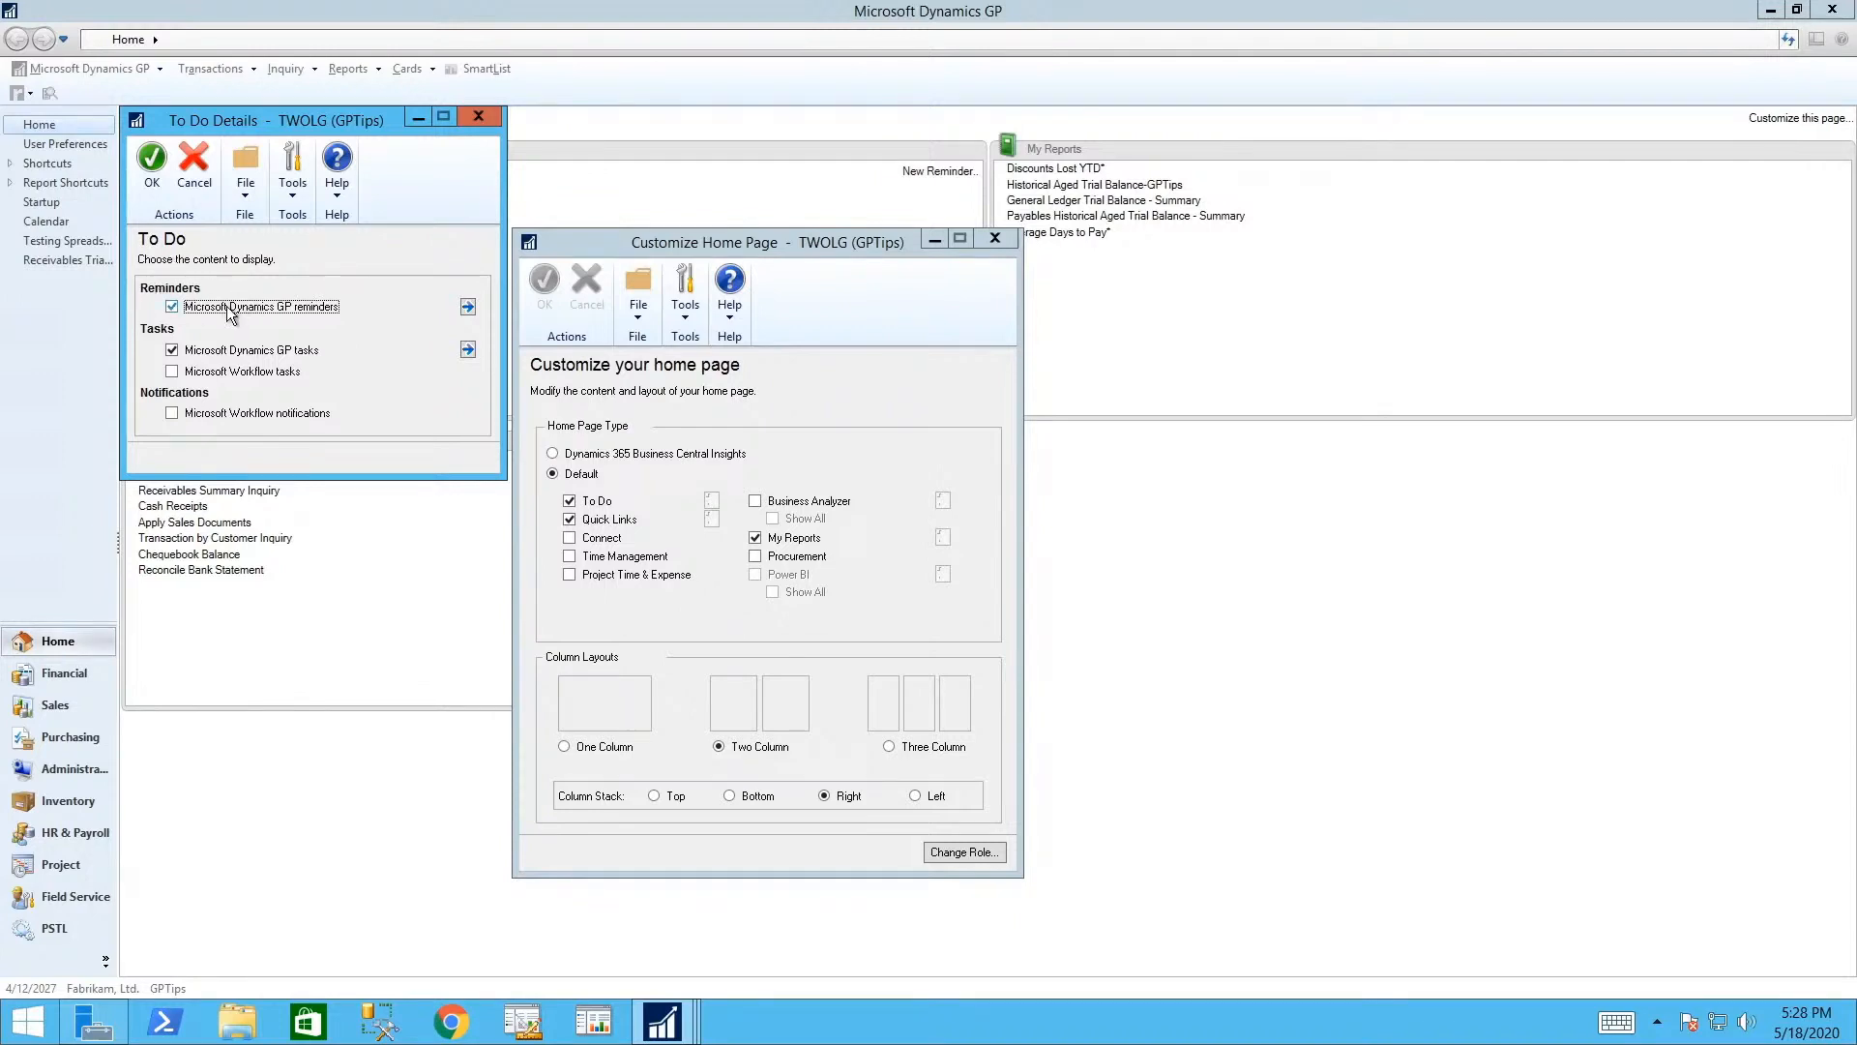
- Review the Past Due Customer Transactions reminder in Reminder Preferences, then open the Task List
left_click(468, 306)
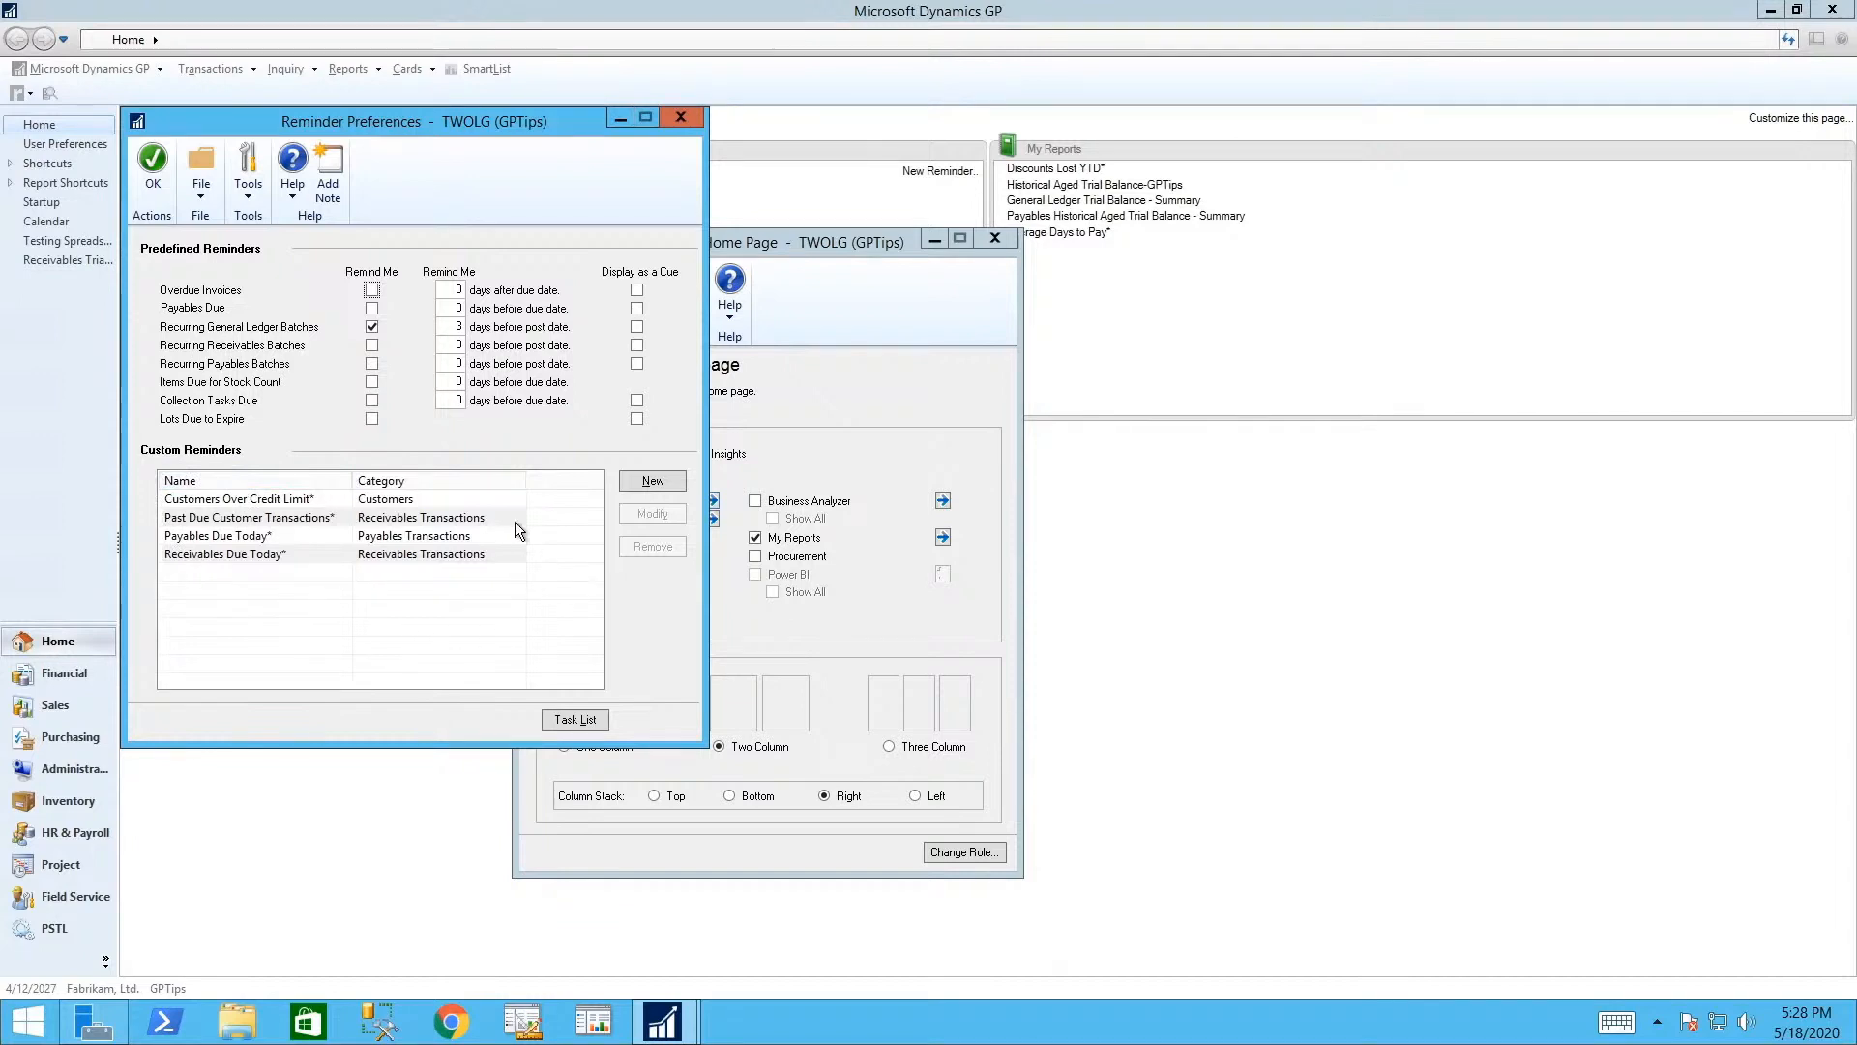
left_click(221, 501)
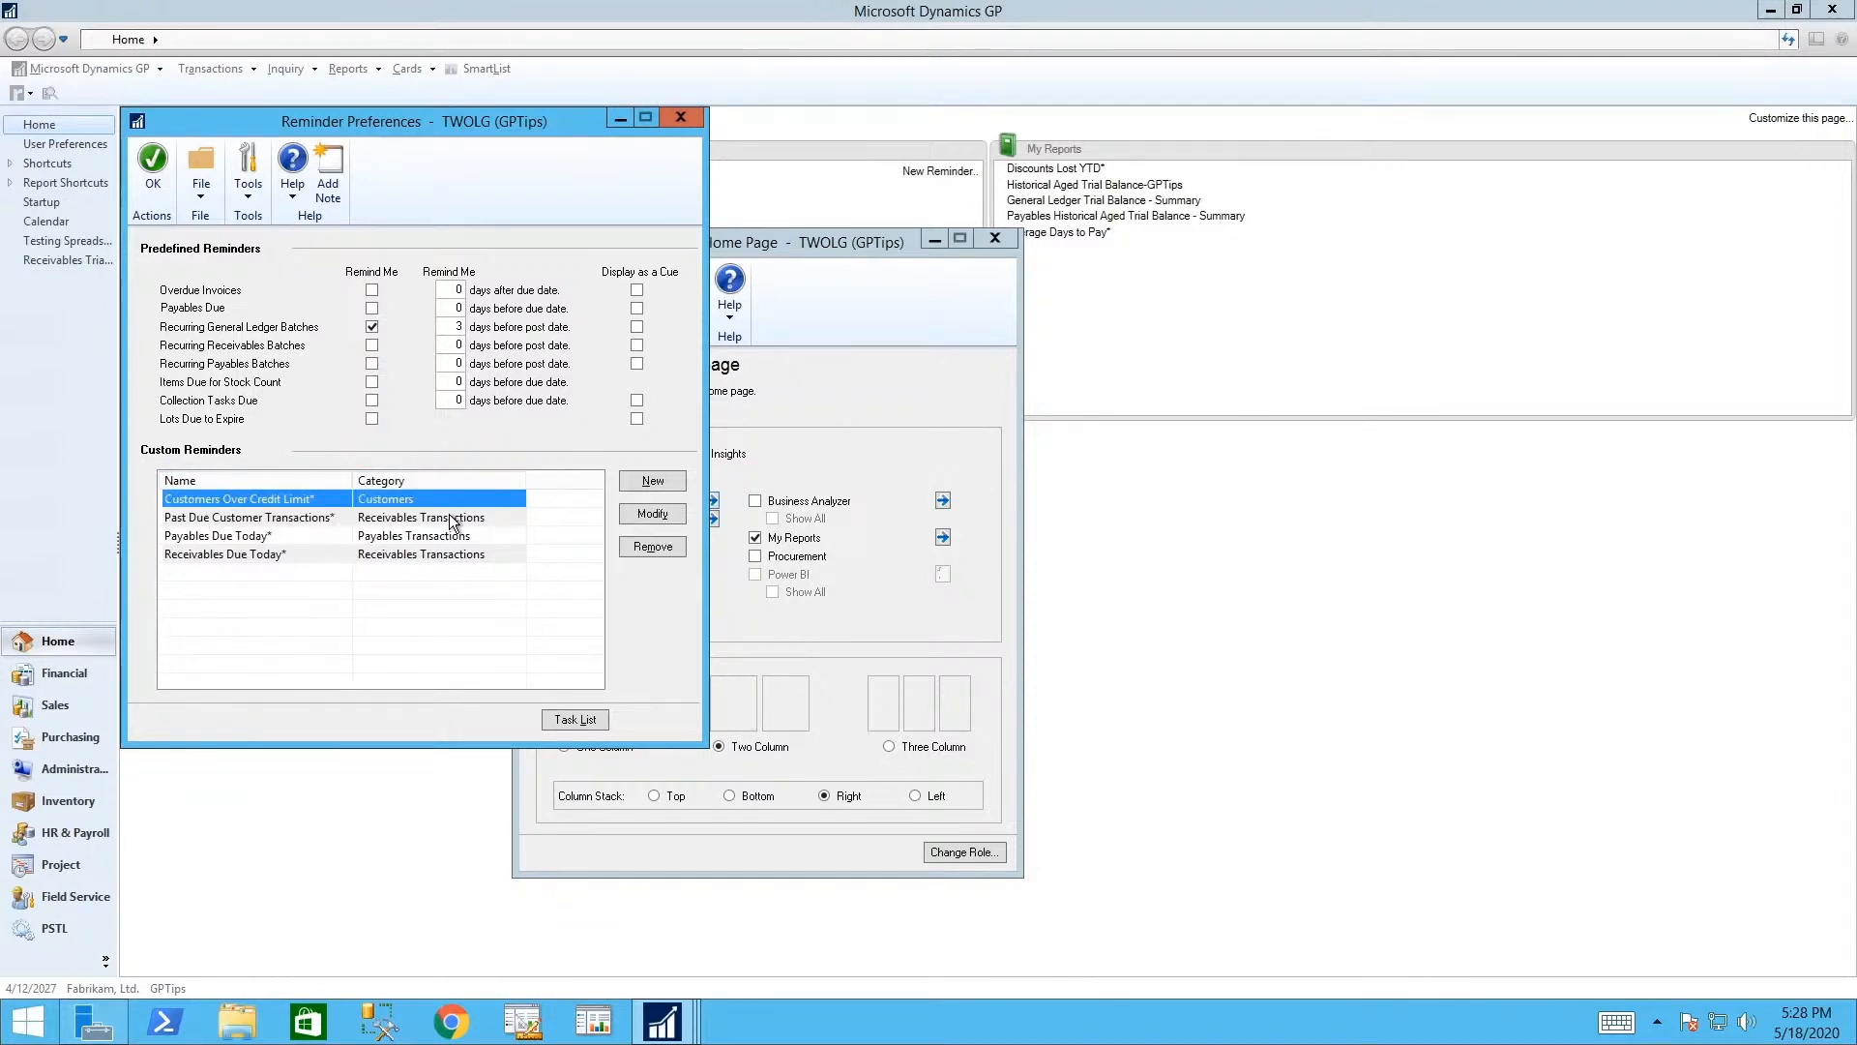
left_click(454, 519)
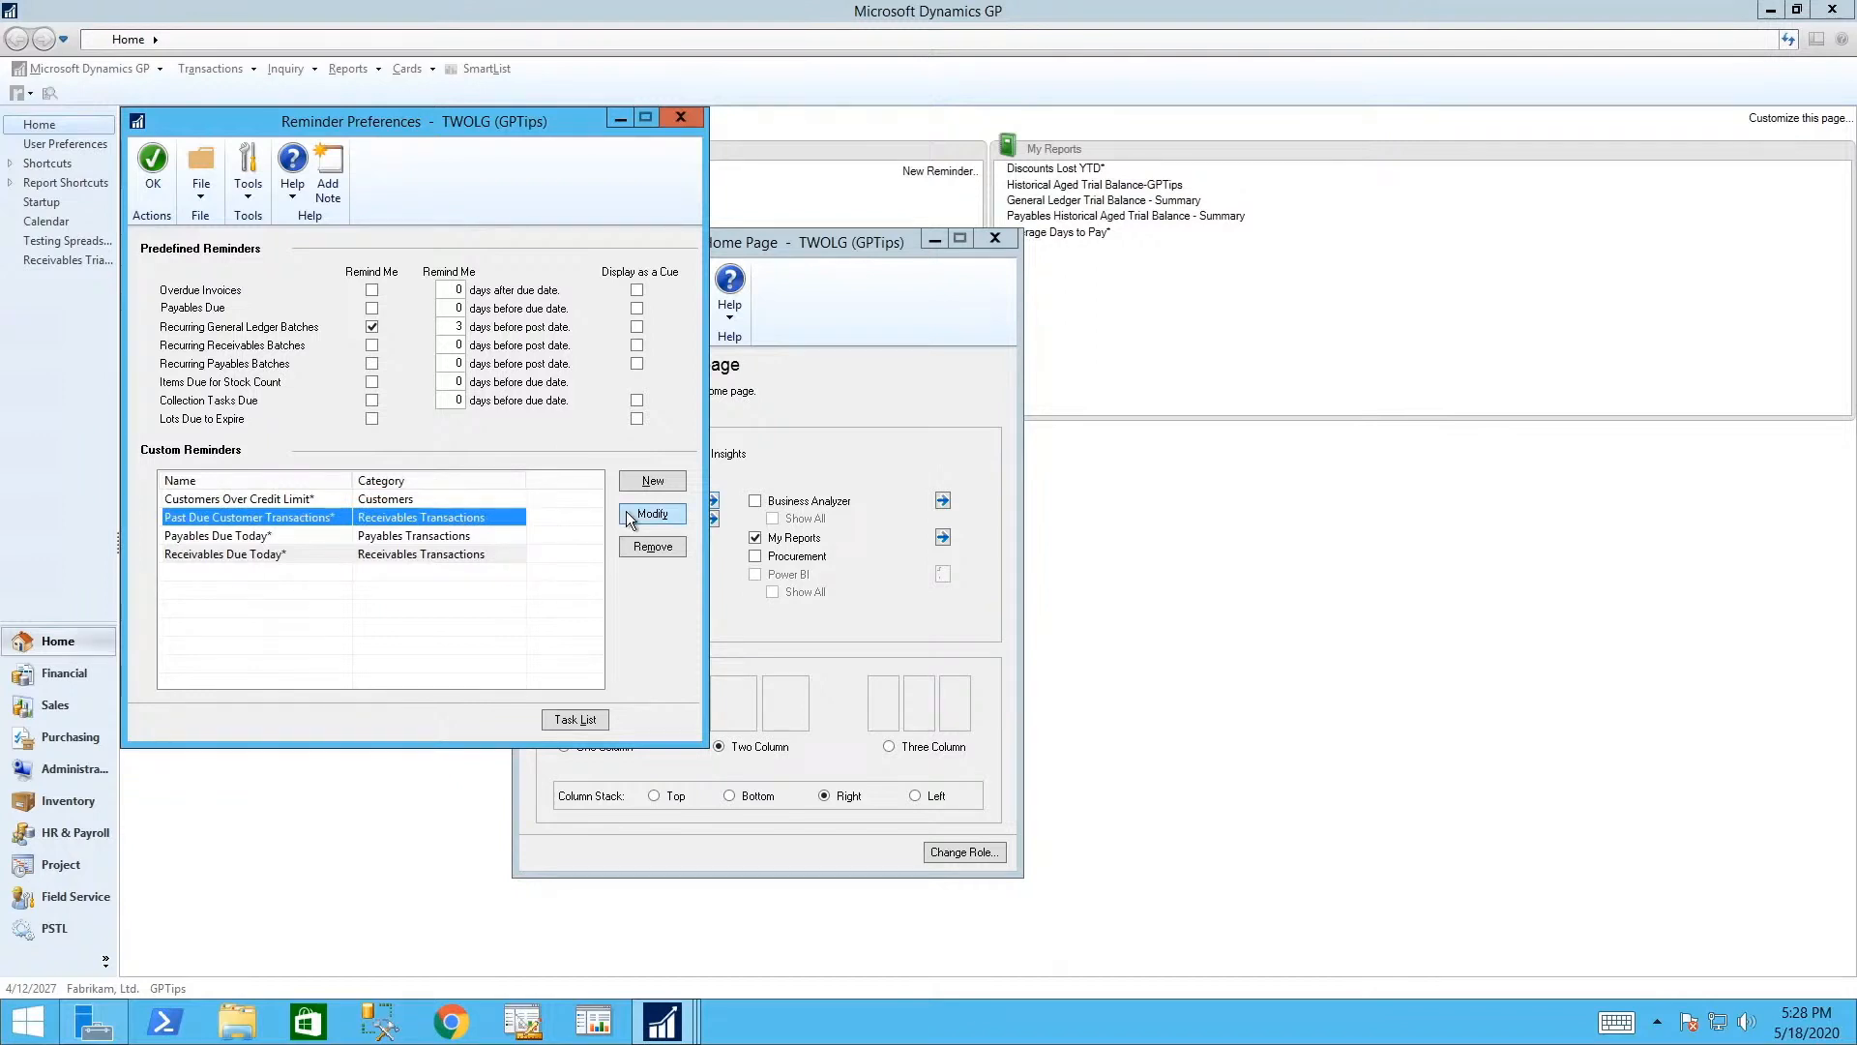
left_click(652, 514)
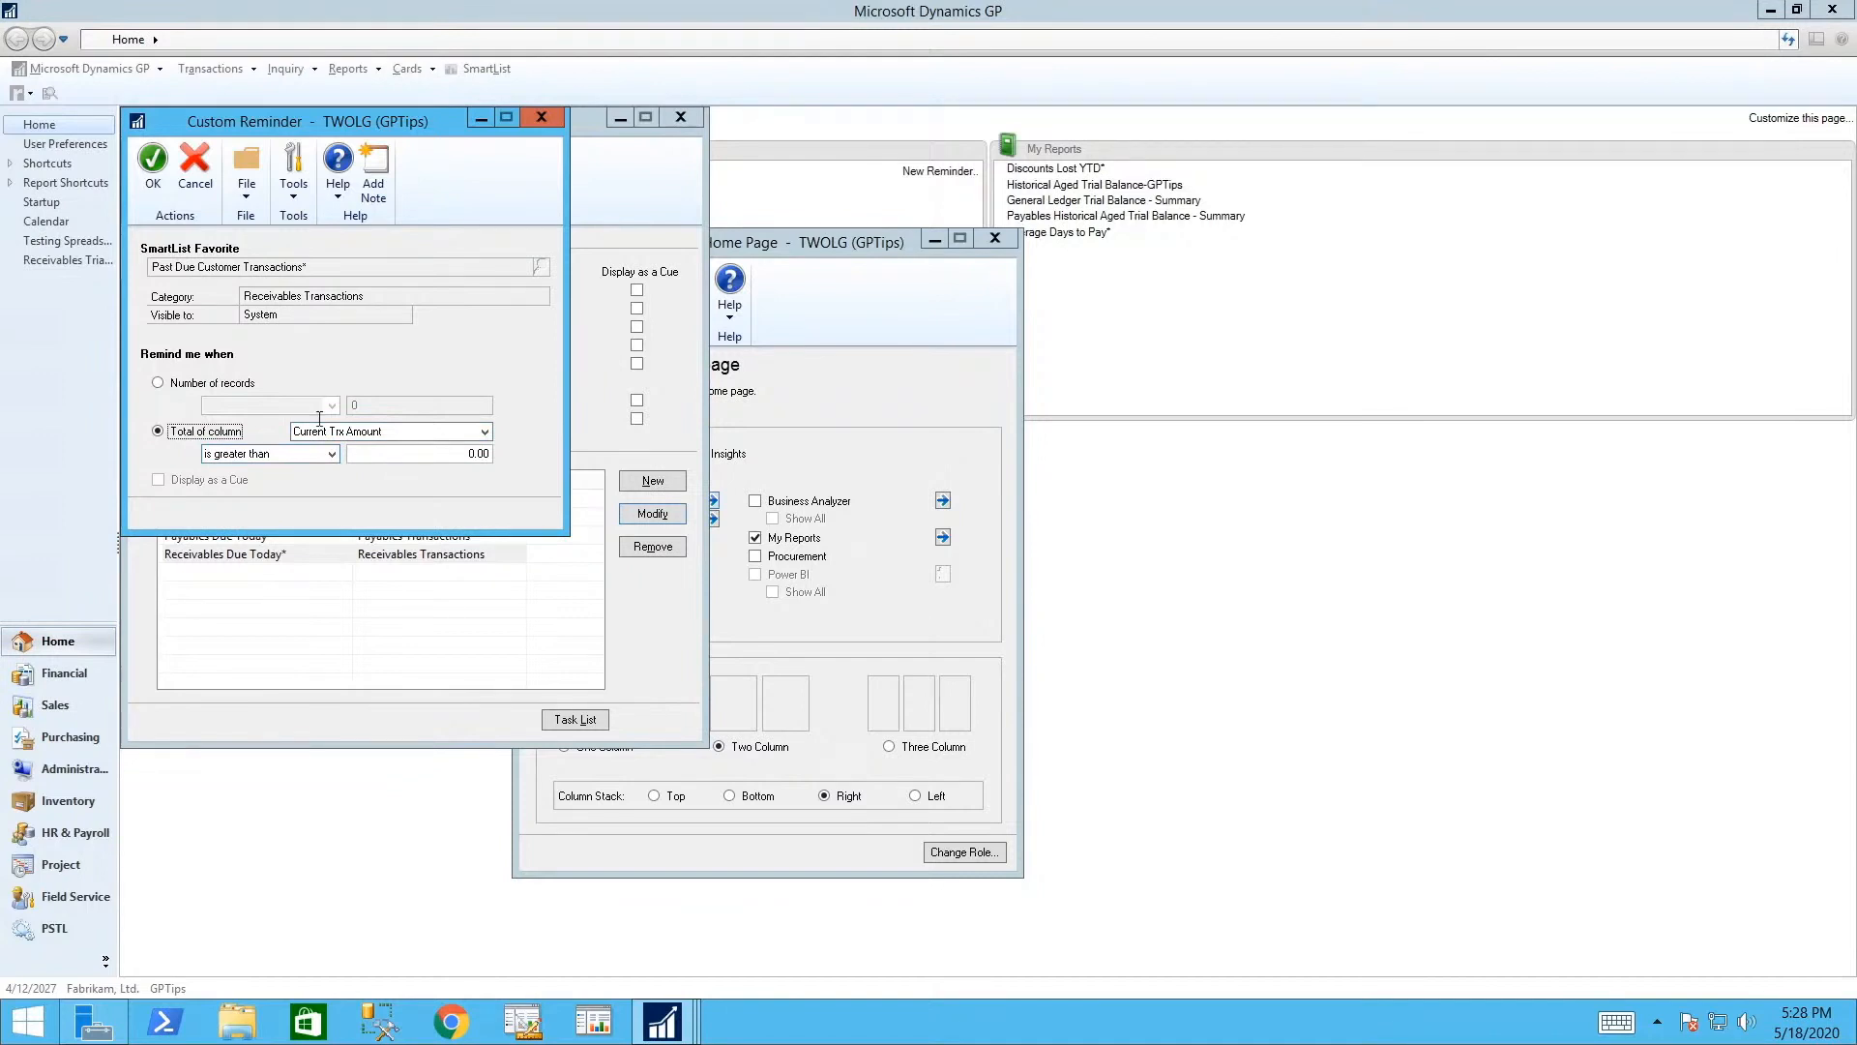
left_click(153, 159)
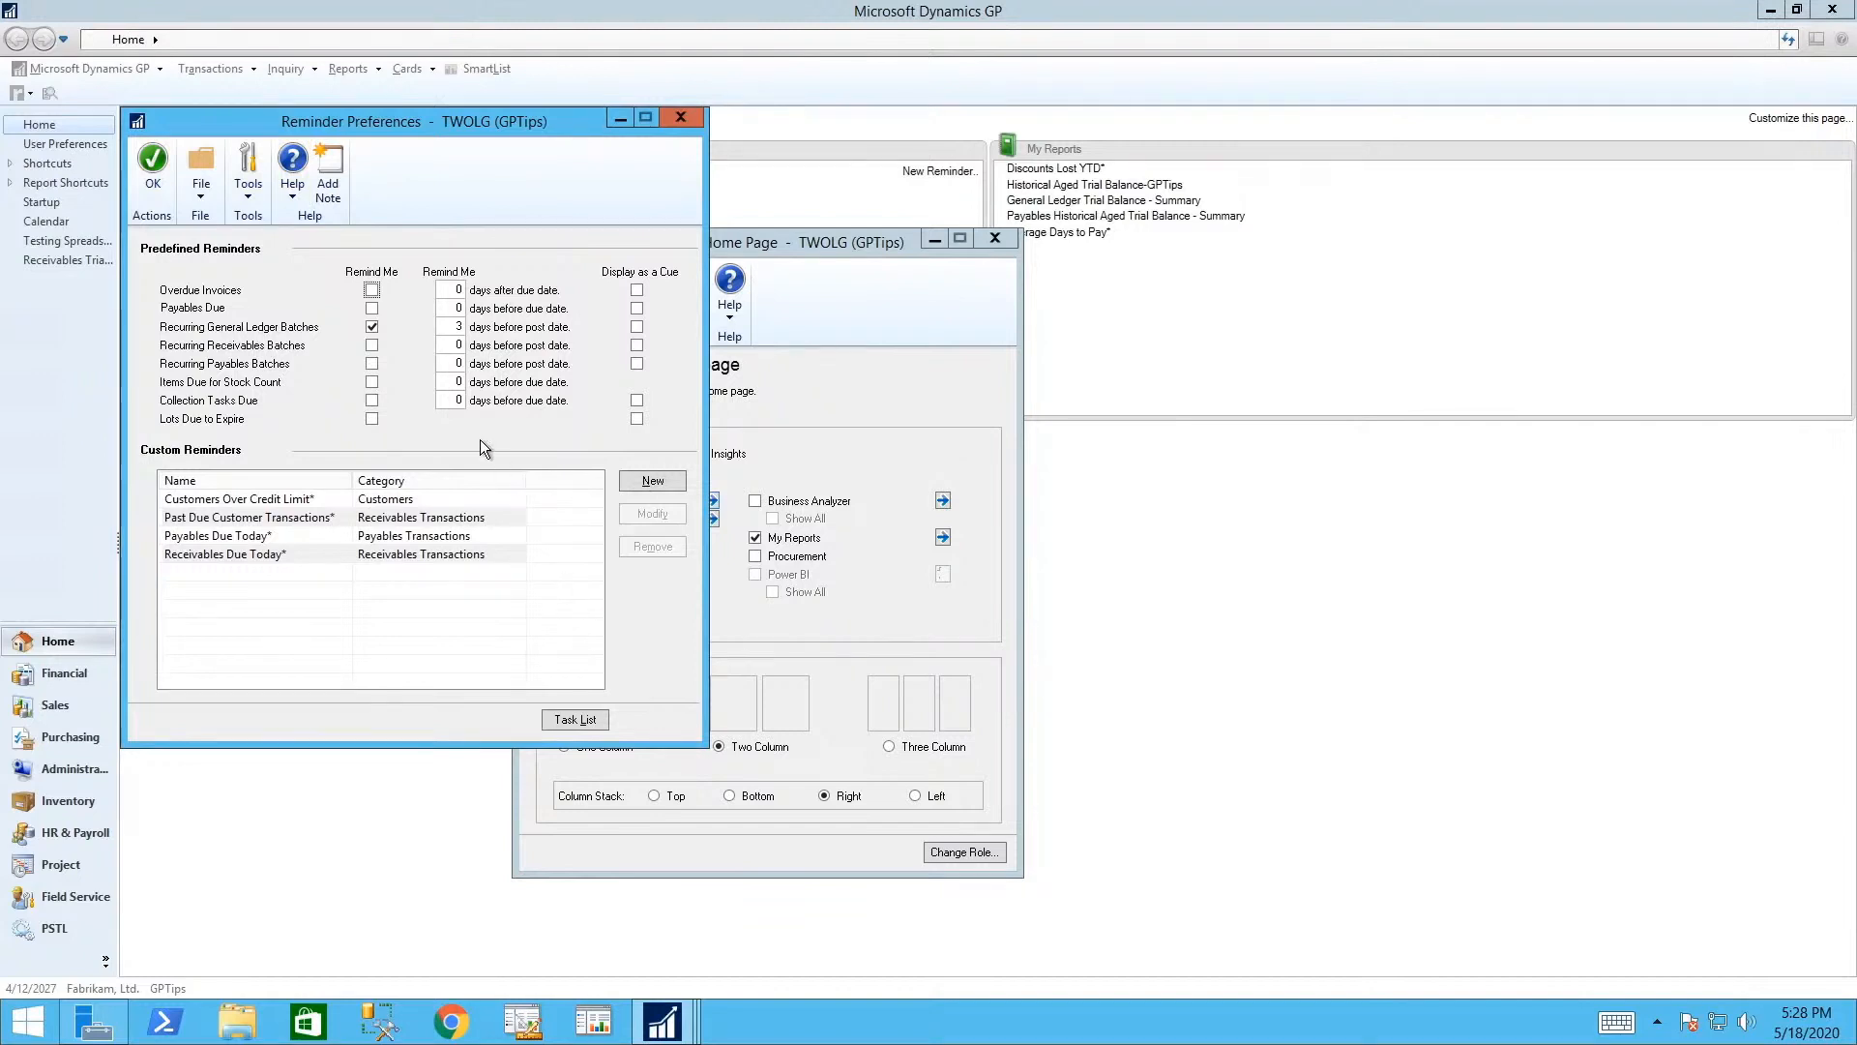
left_click(573, 721)
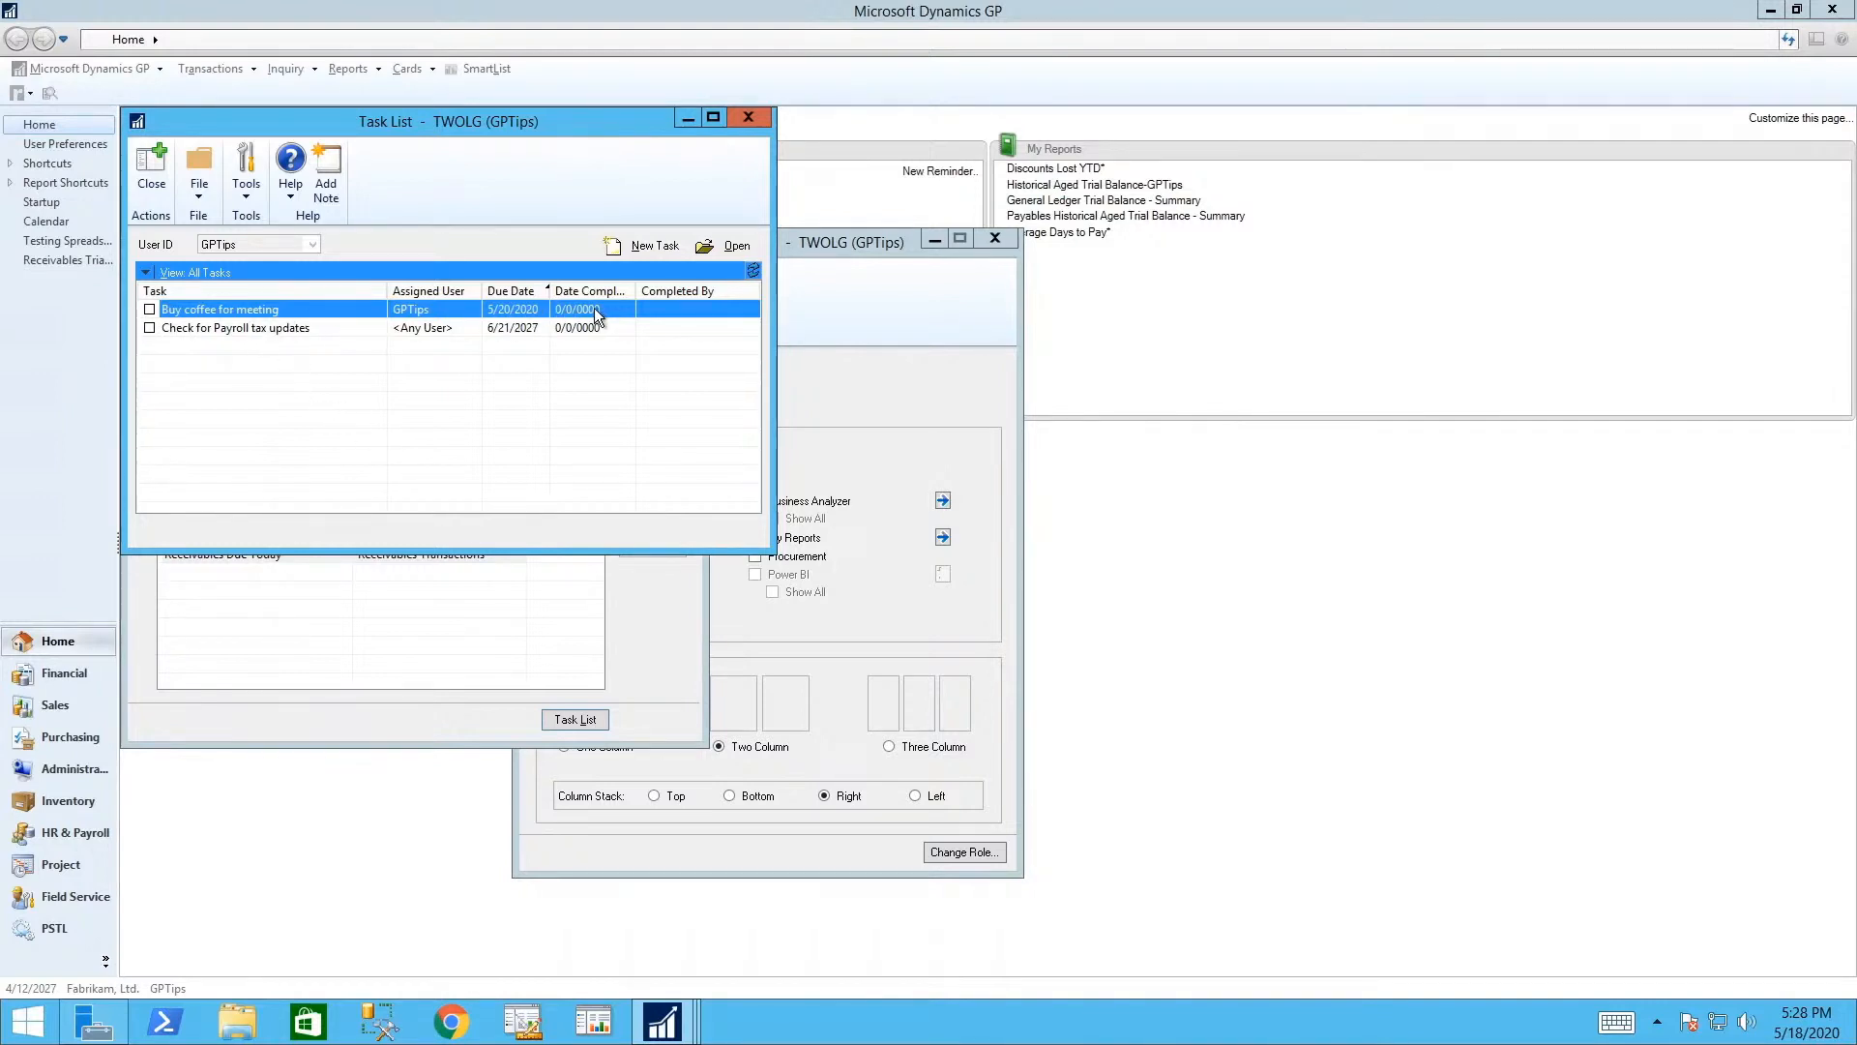
- Save a new unlinked task 'add donuts for the meeting' due 5/20/2202, then close the task windows
left_click(634, 246)
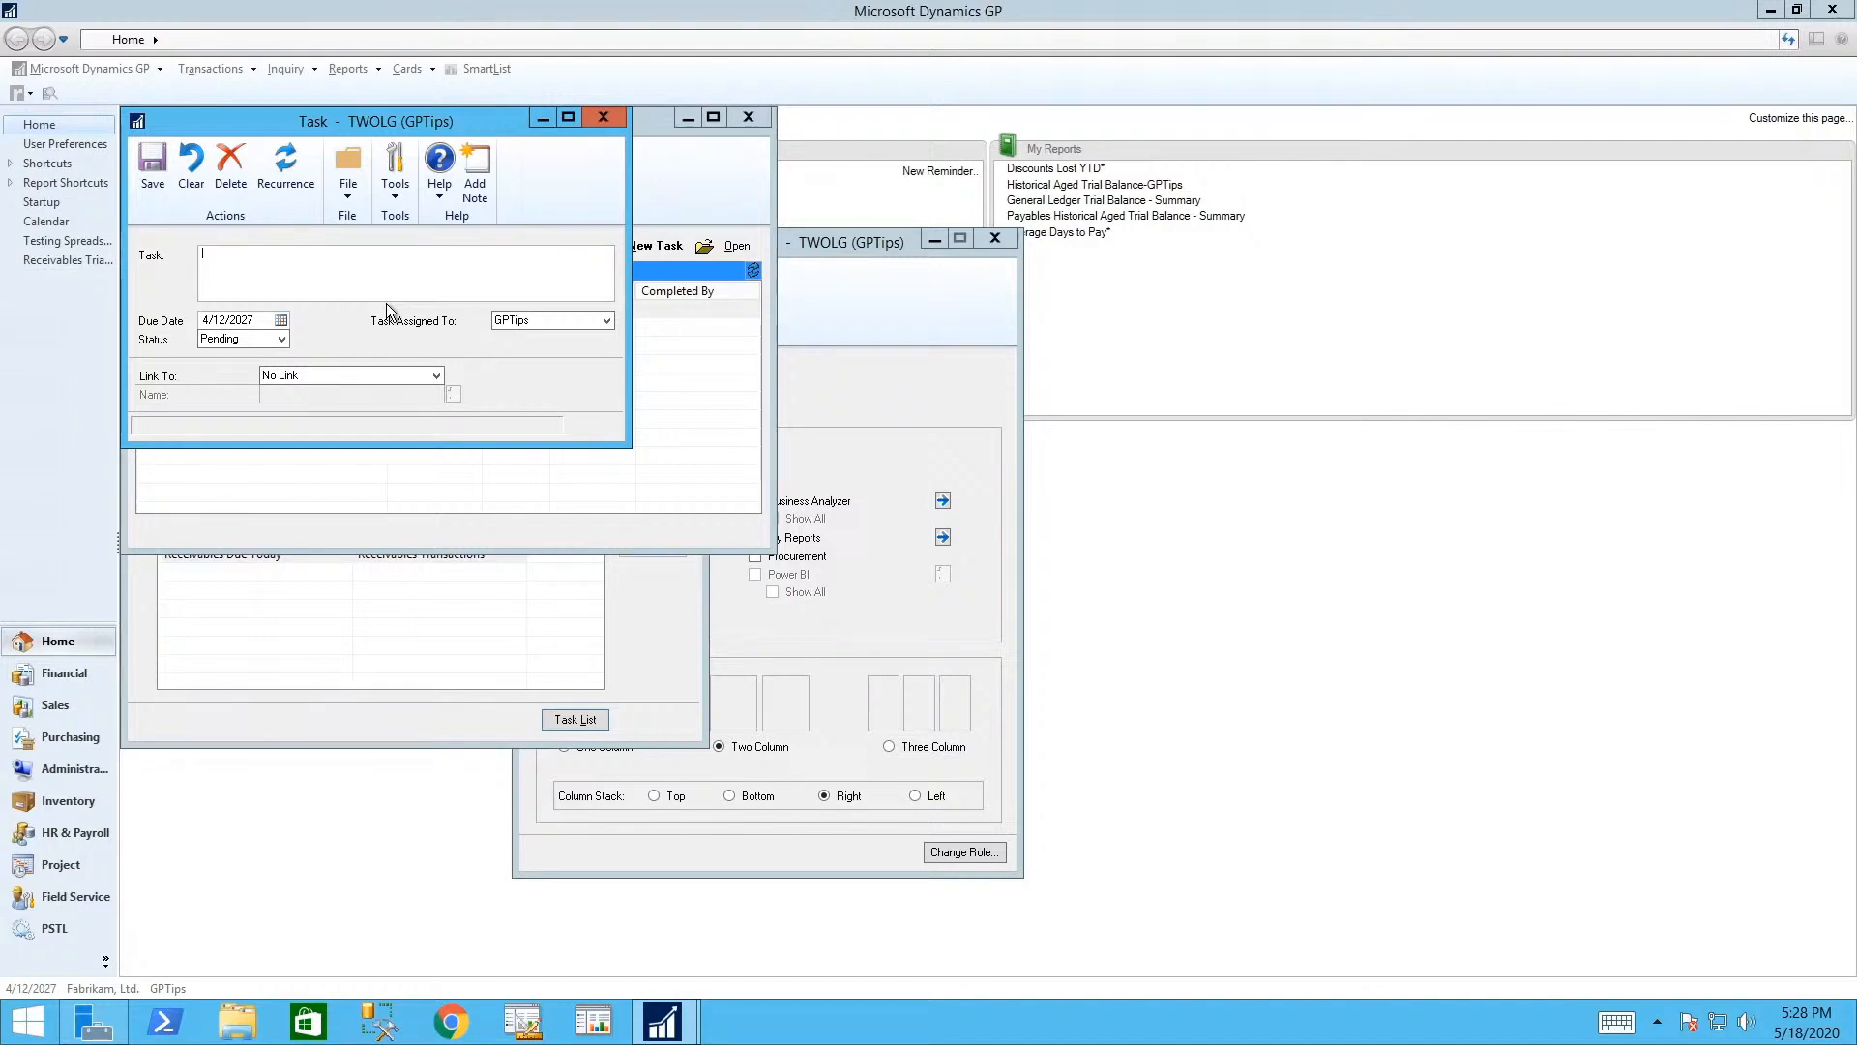
type("add donuts for the meeting")
double_click(243, 320)
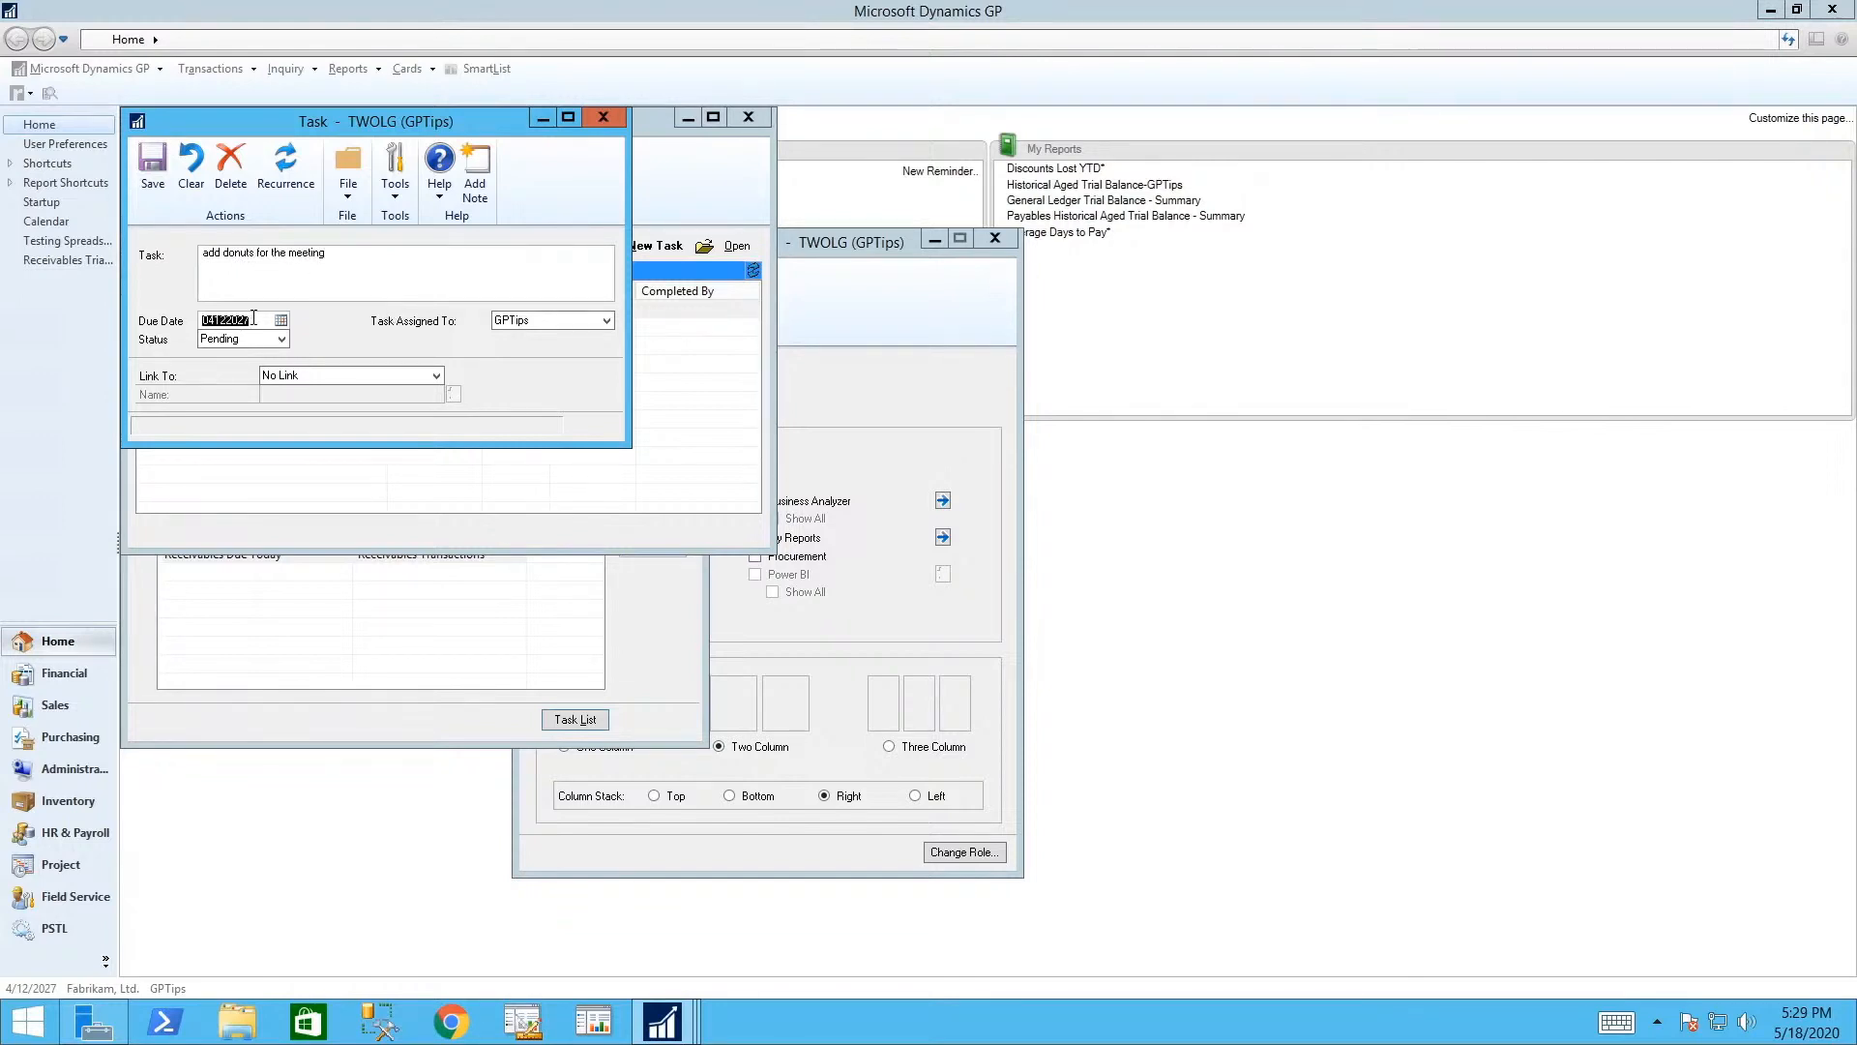
type("05202202")
key("Tab")
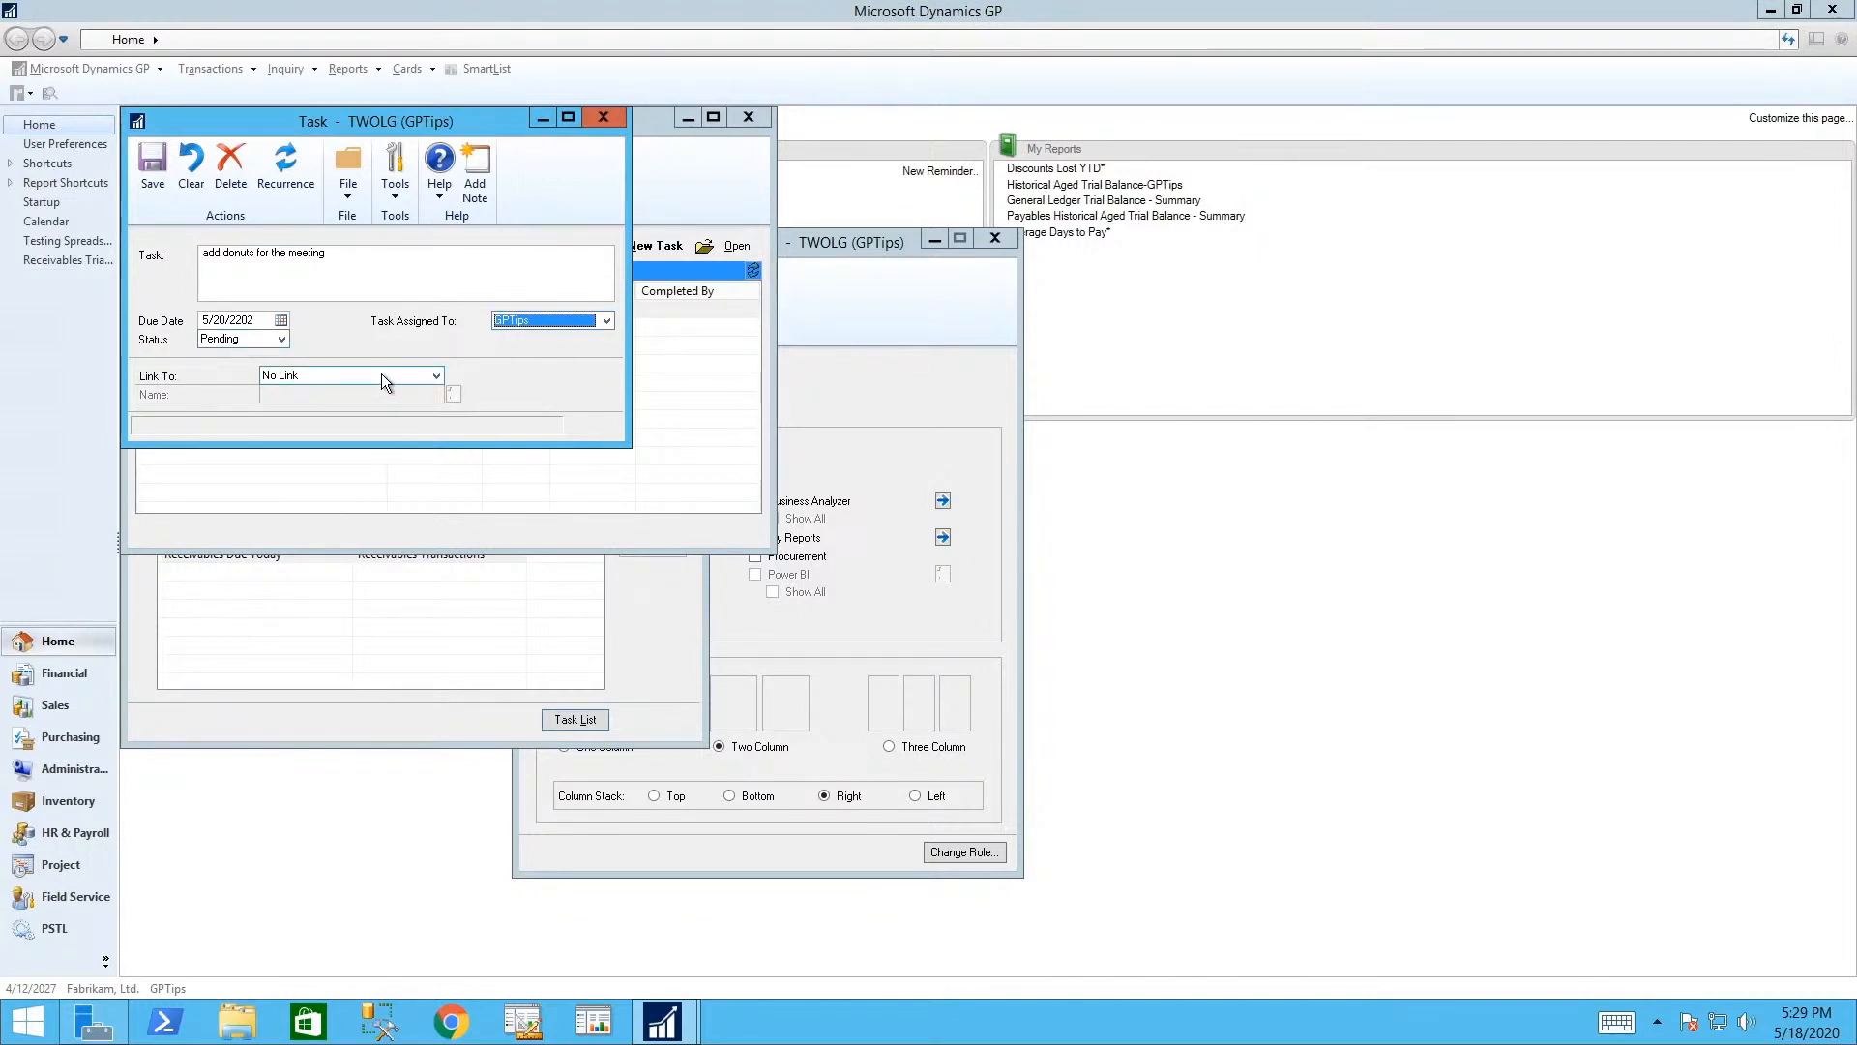
left_click(434, 377)
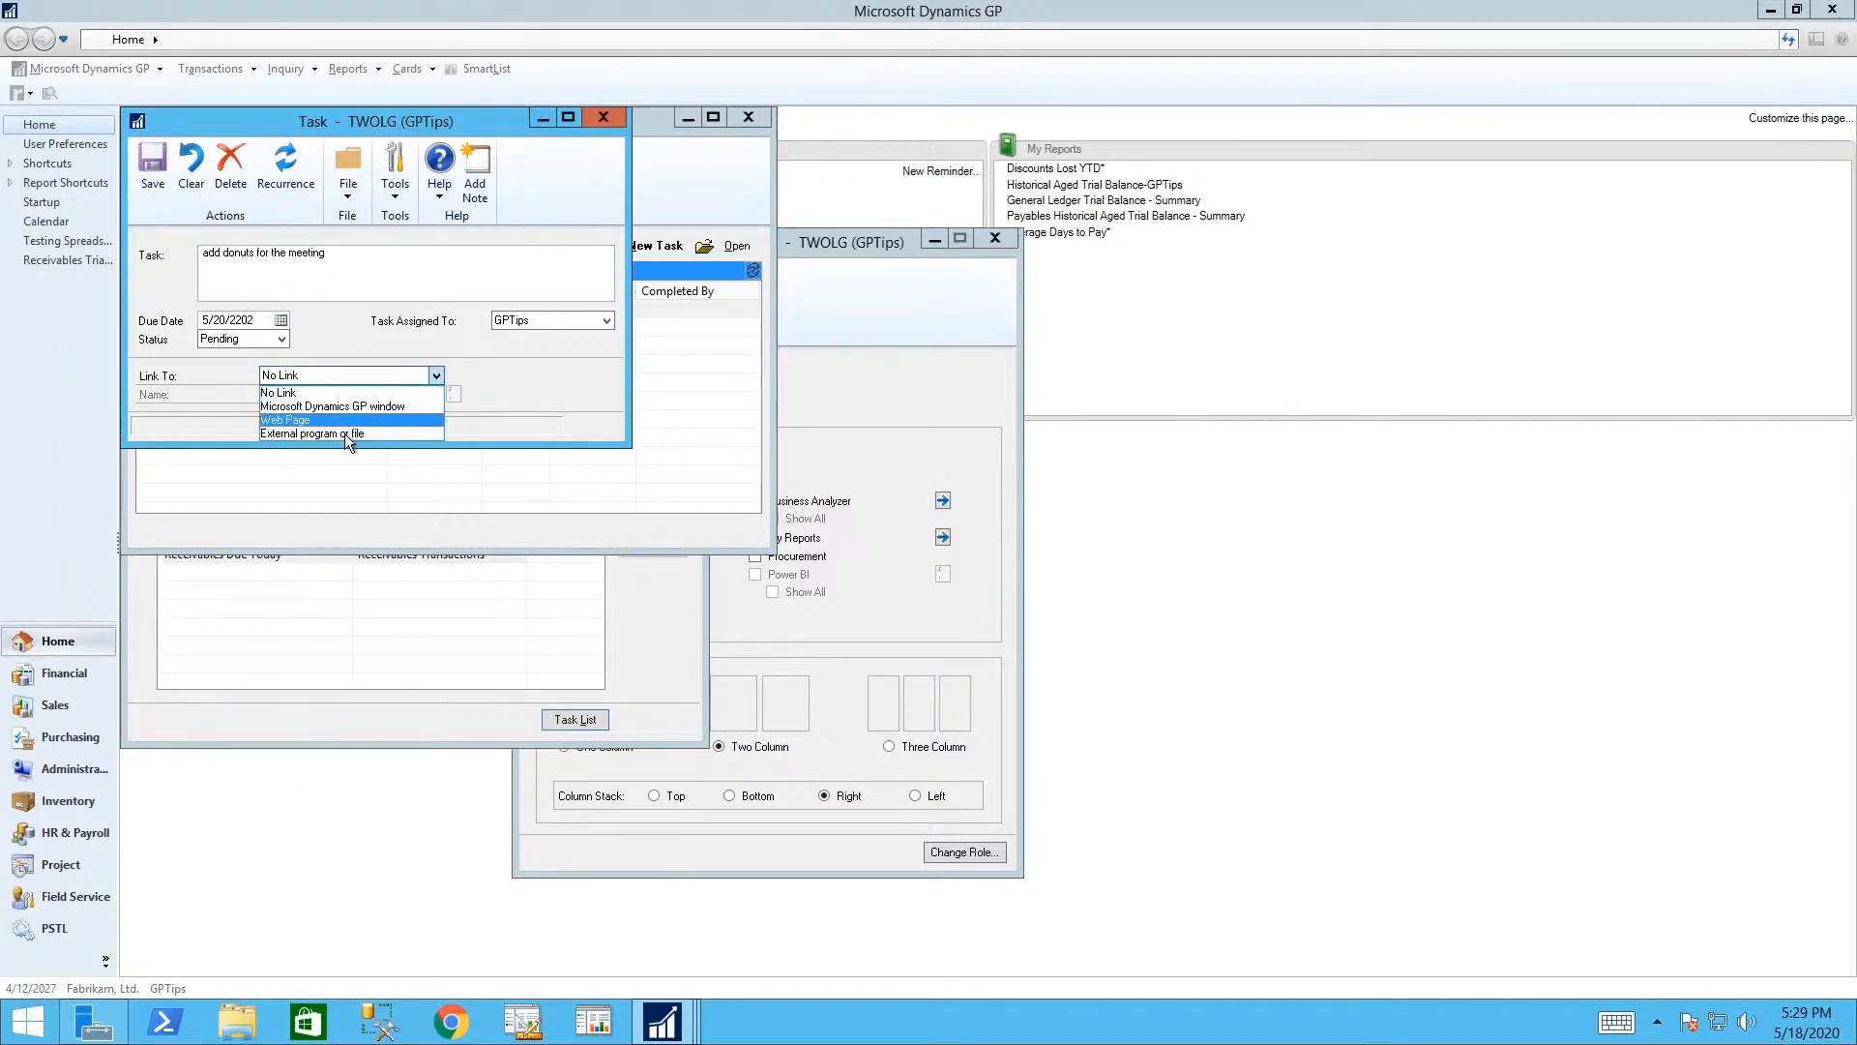
left_click(437, 375)
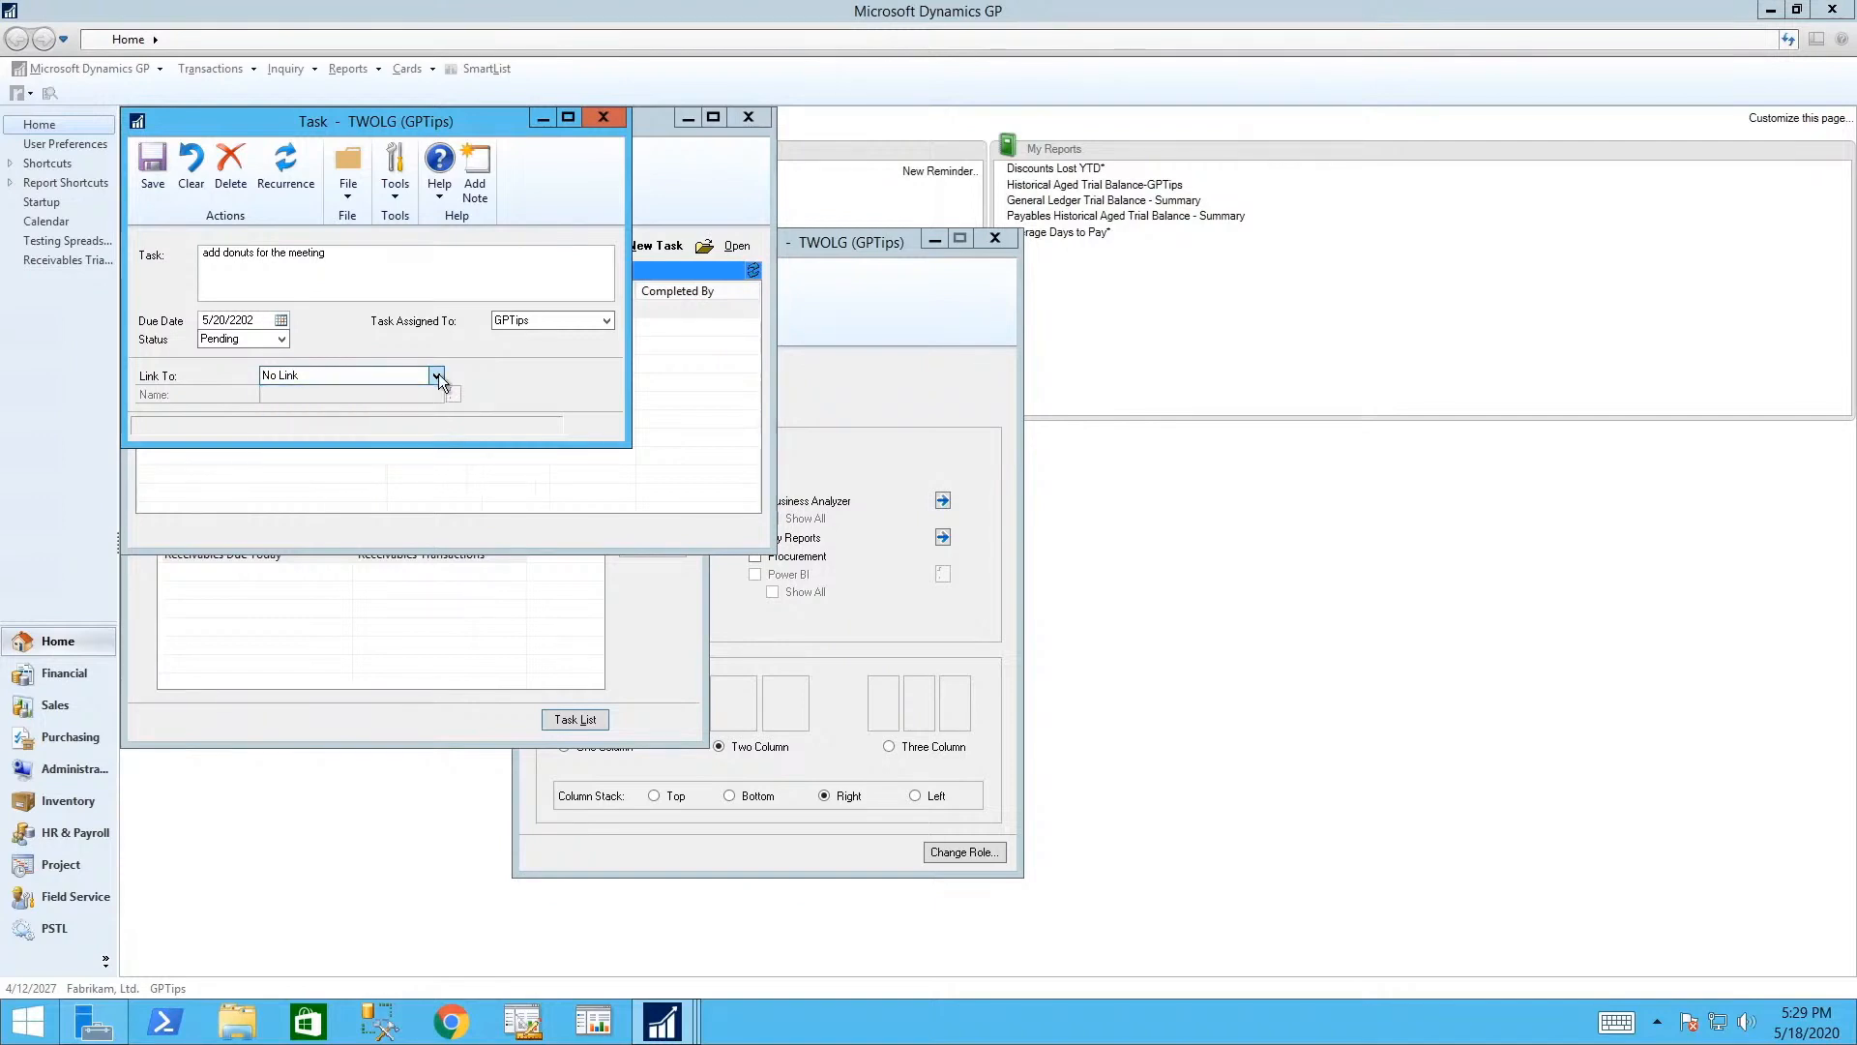
left_click(148, 171)
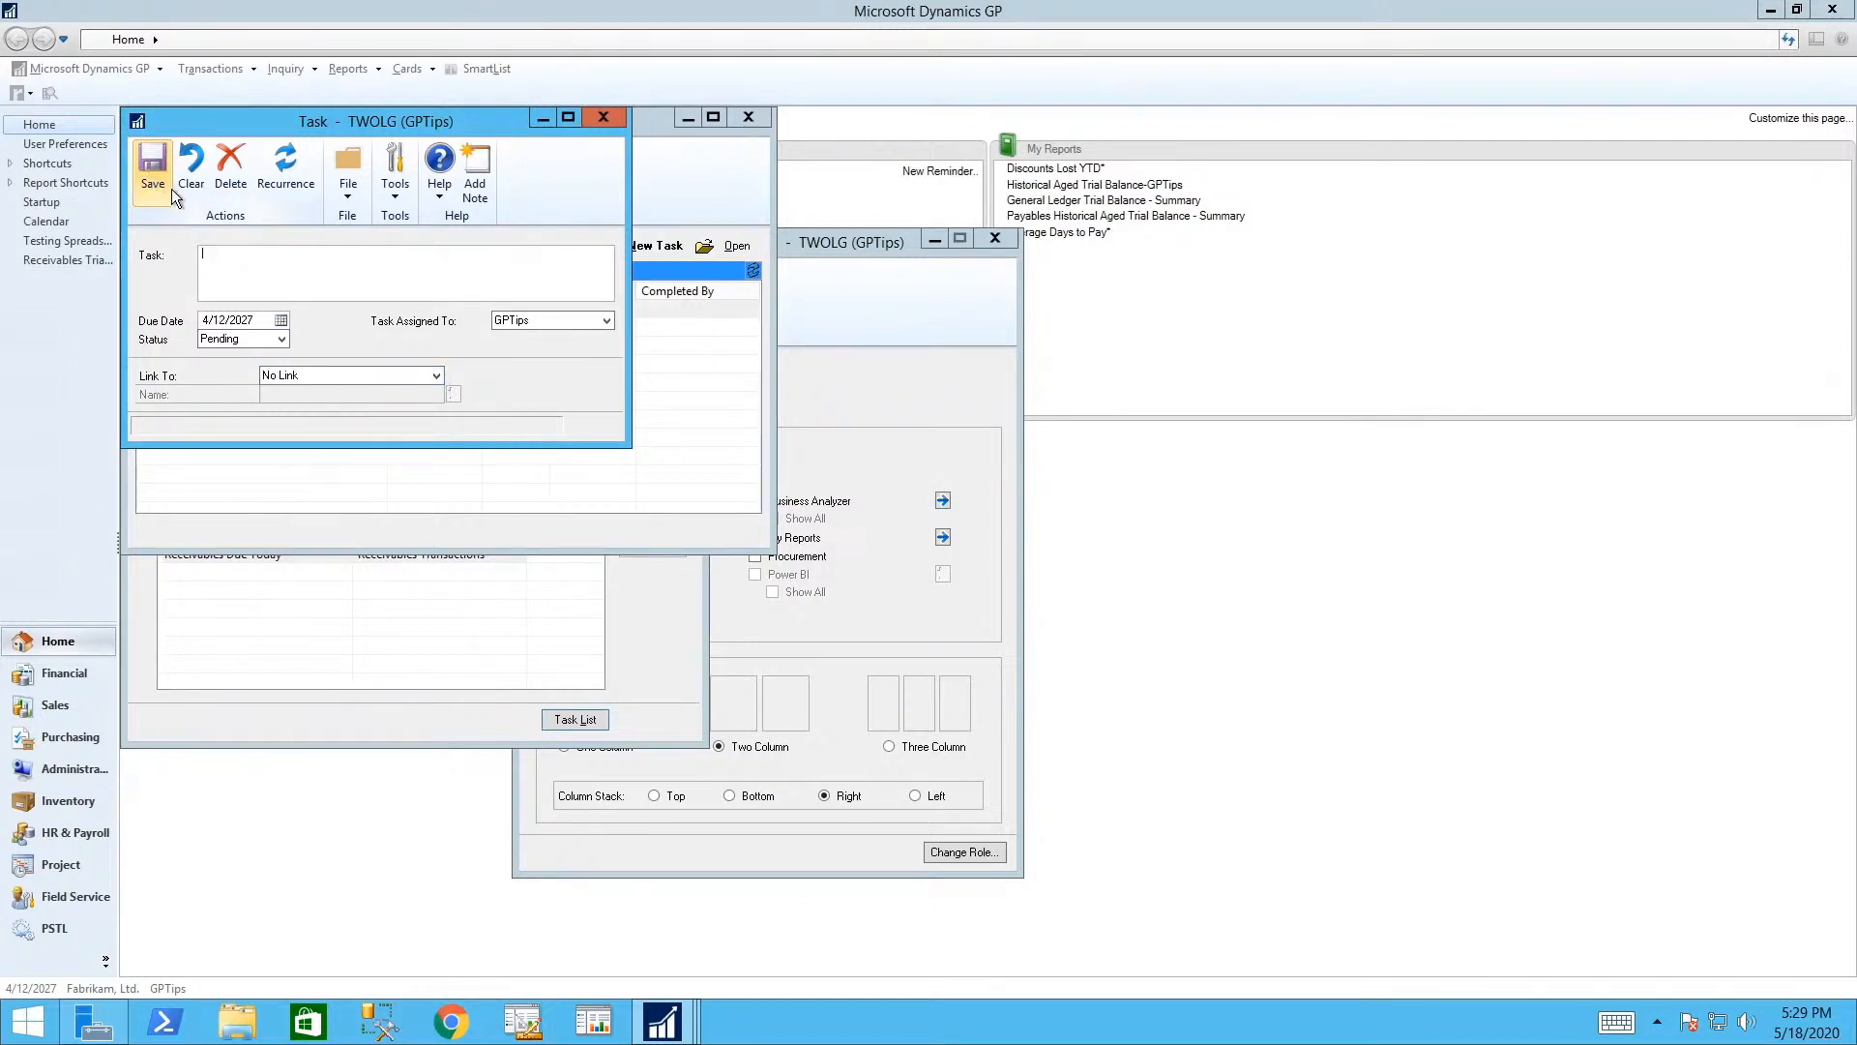
left_click(604, 118)
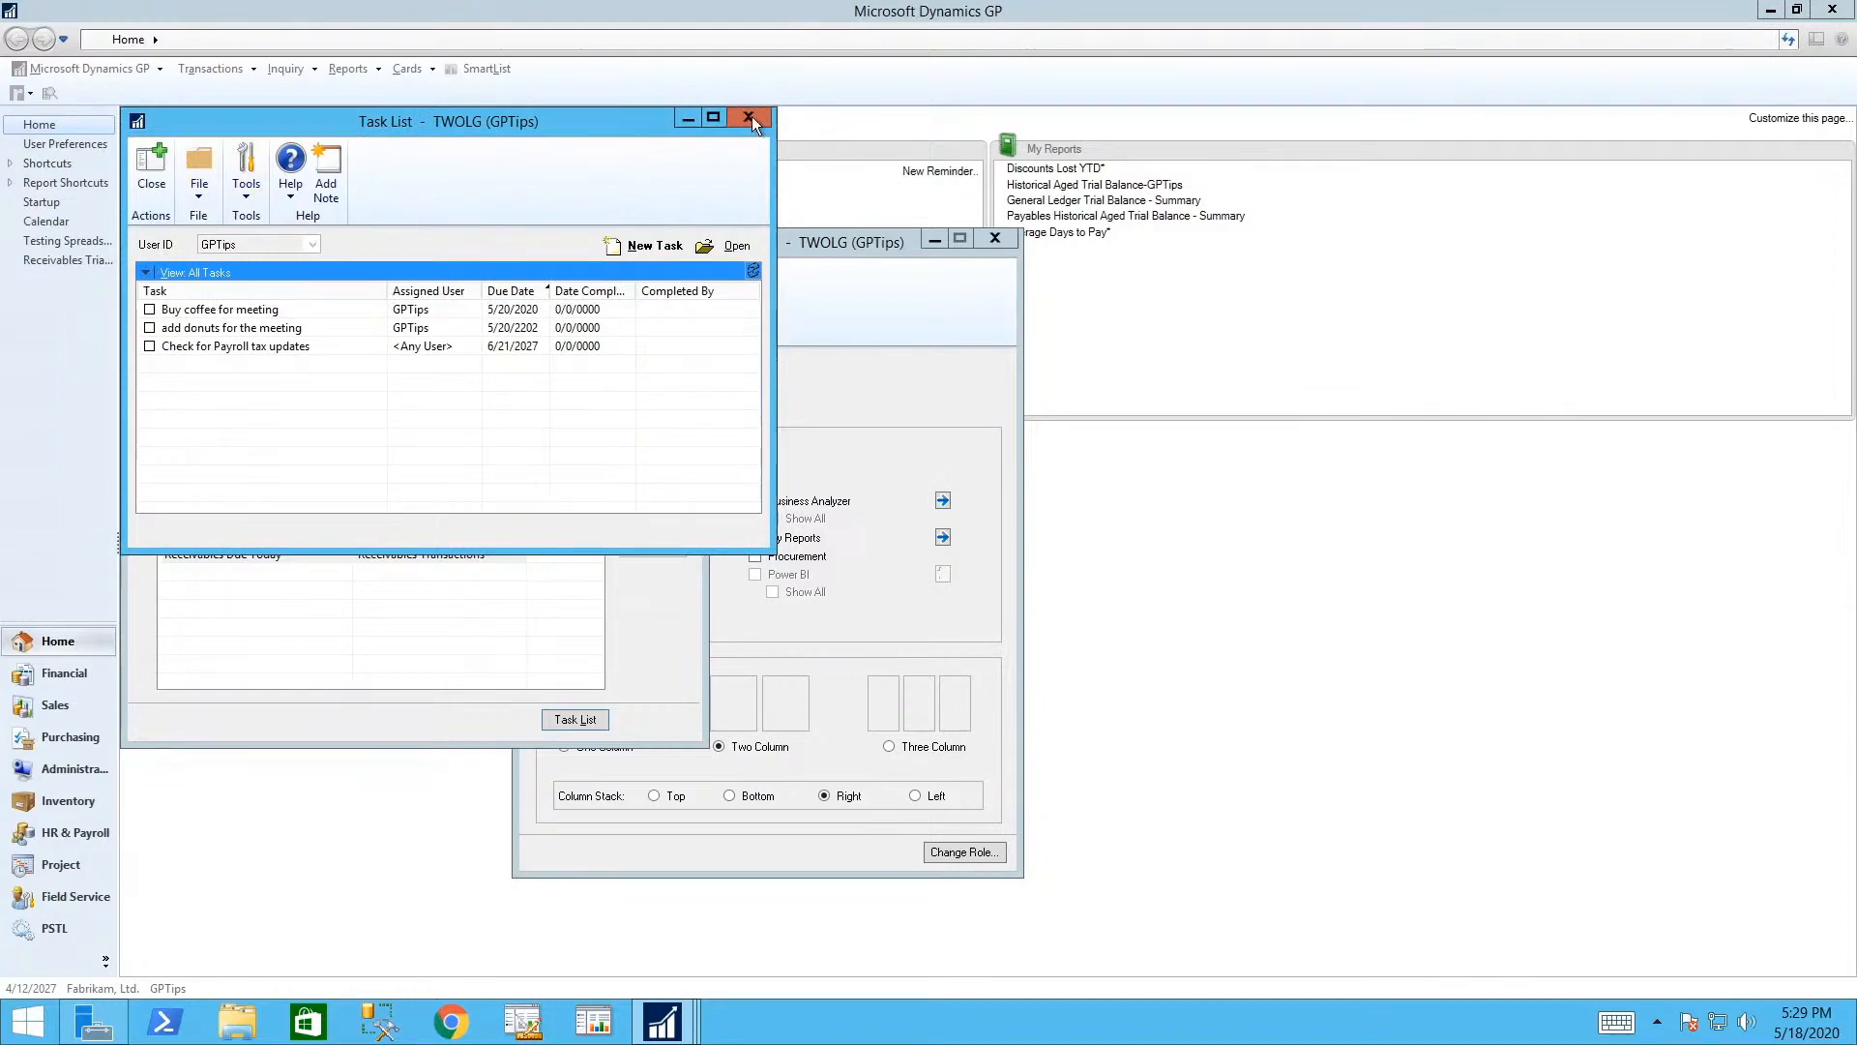
left_click(750, 117)
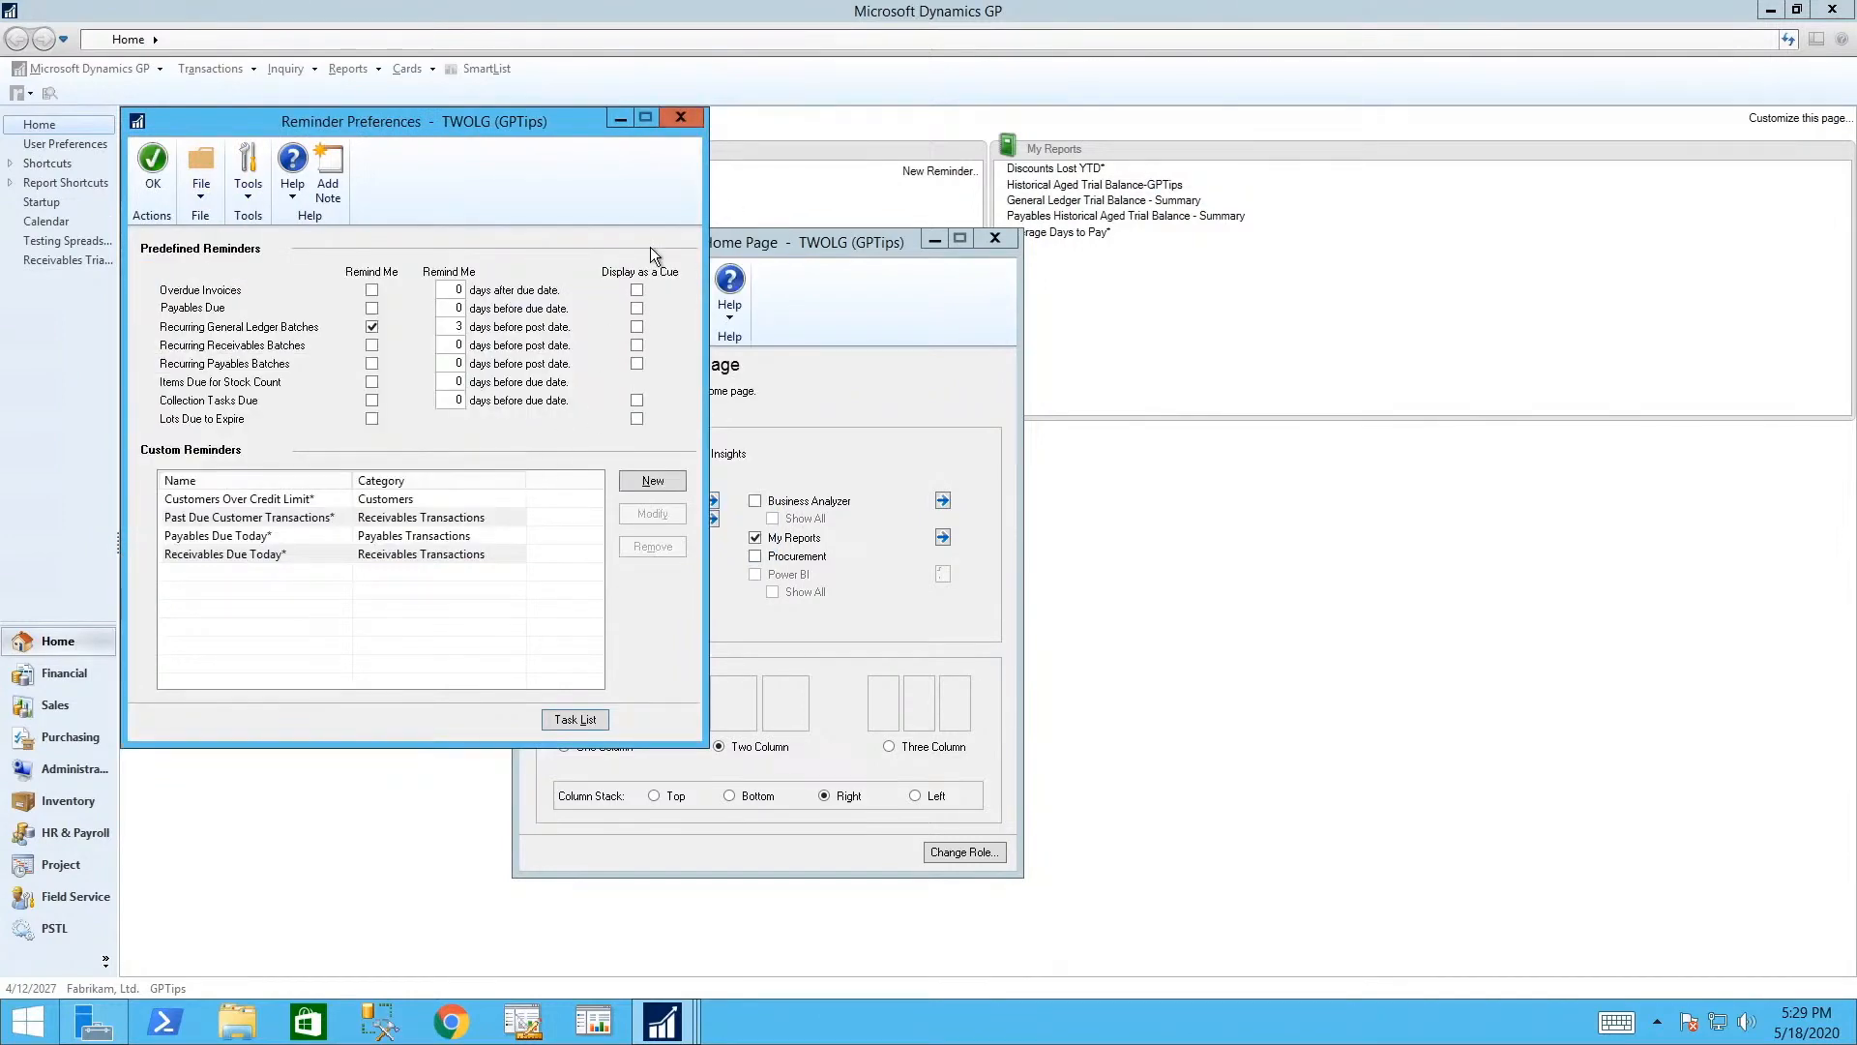
- Add the Inquiry > Sales > Customer Summary window as a new Quick Link
left_click(159, 165)
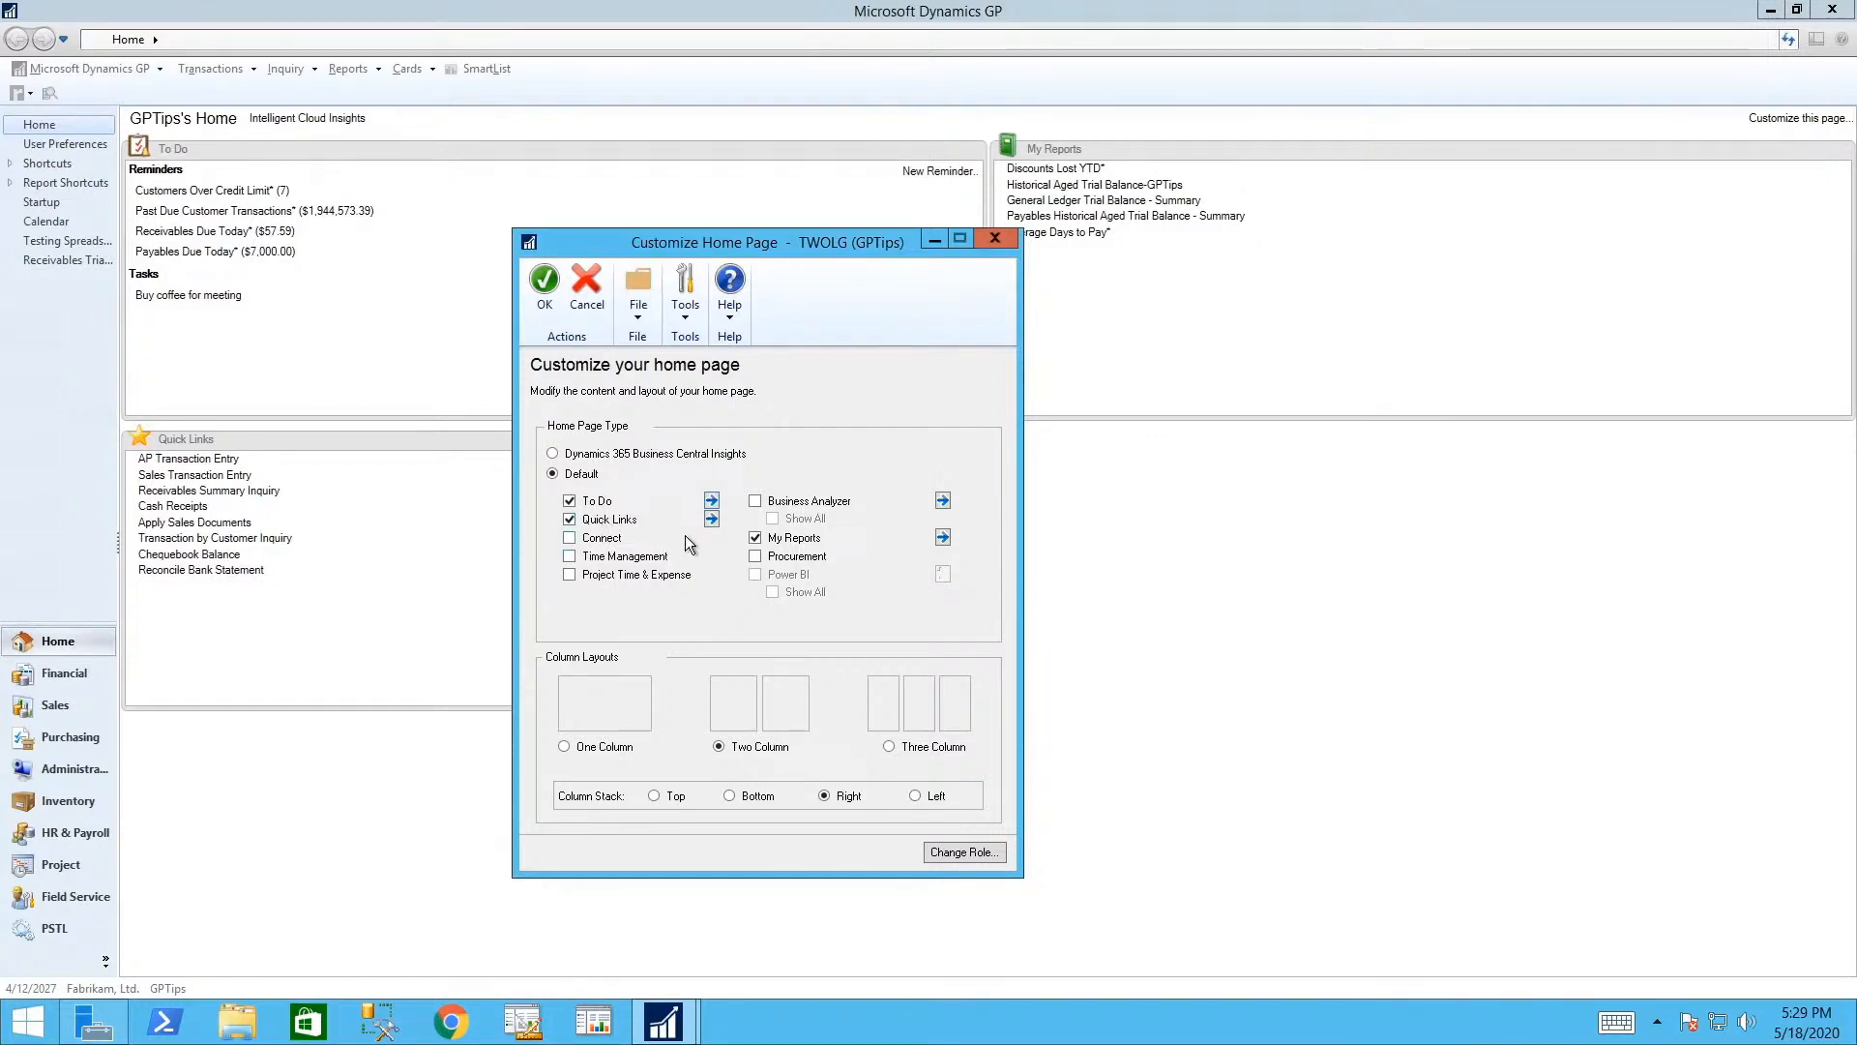
left_click(712, 520)
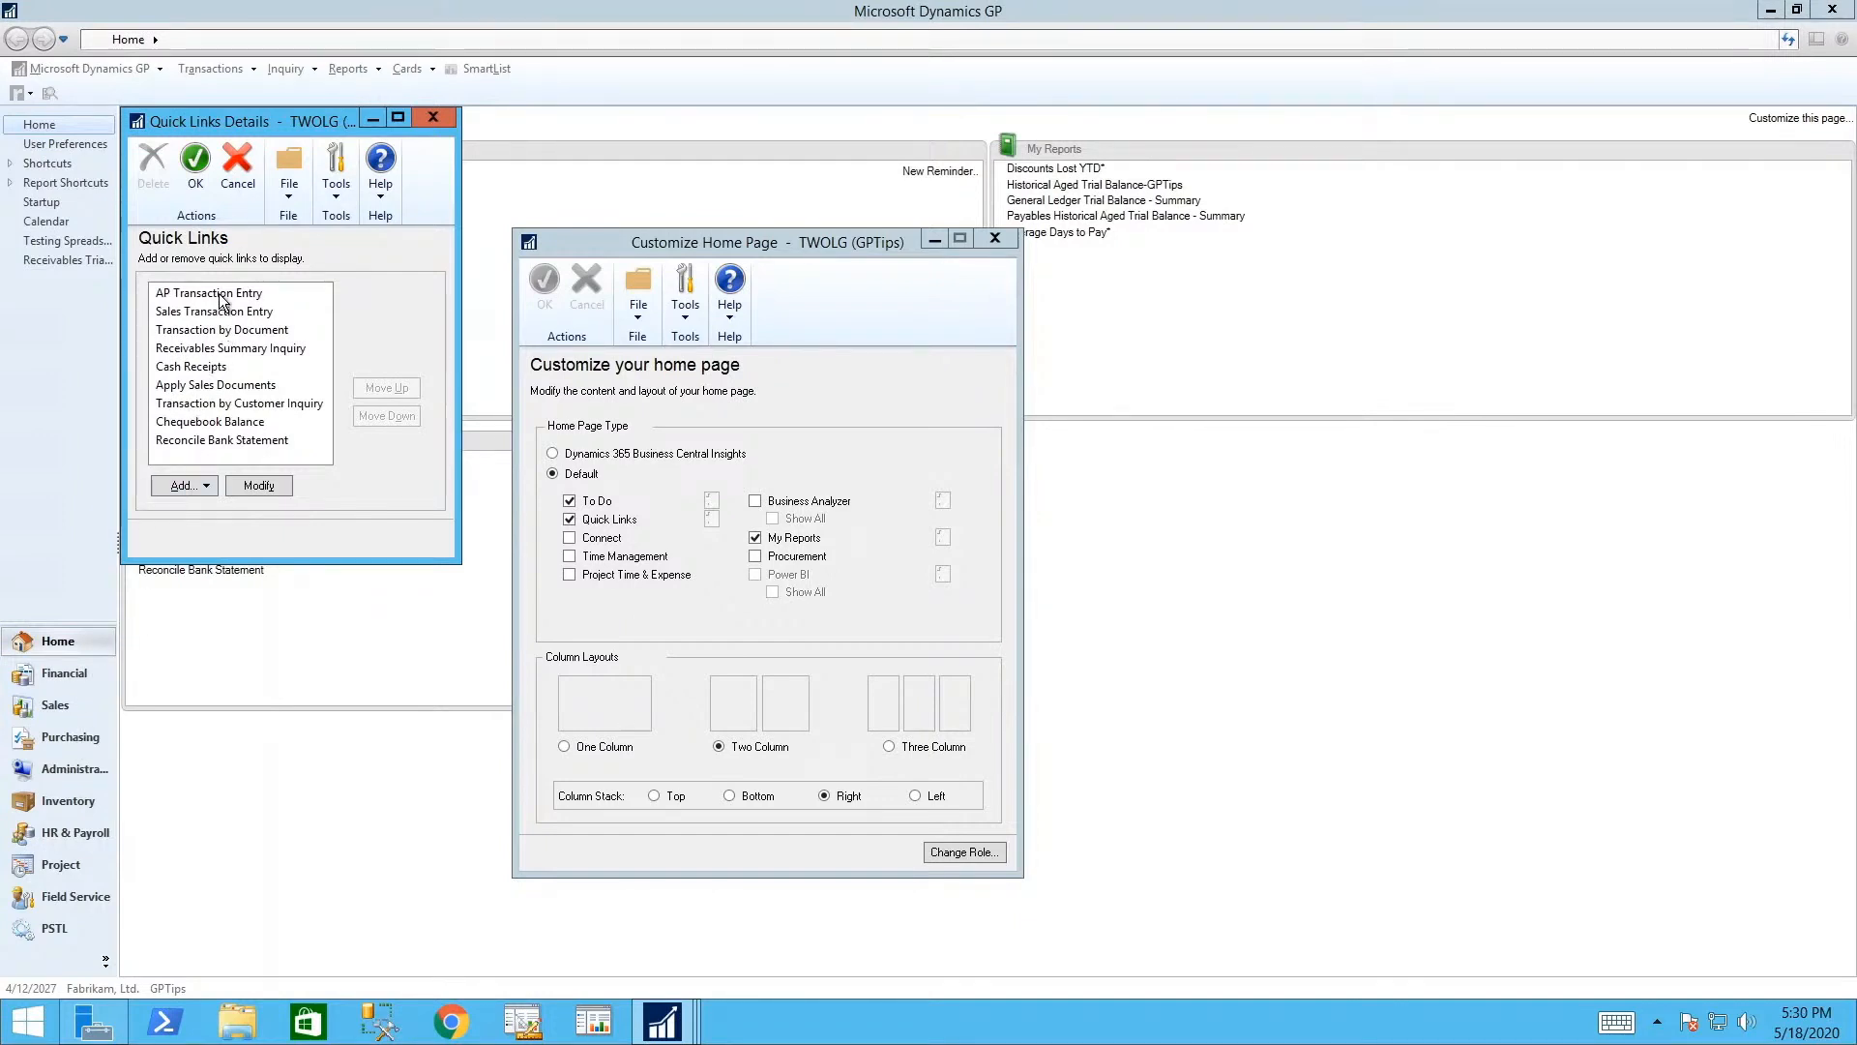
left_click(201, 484)
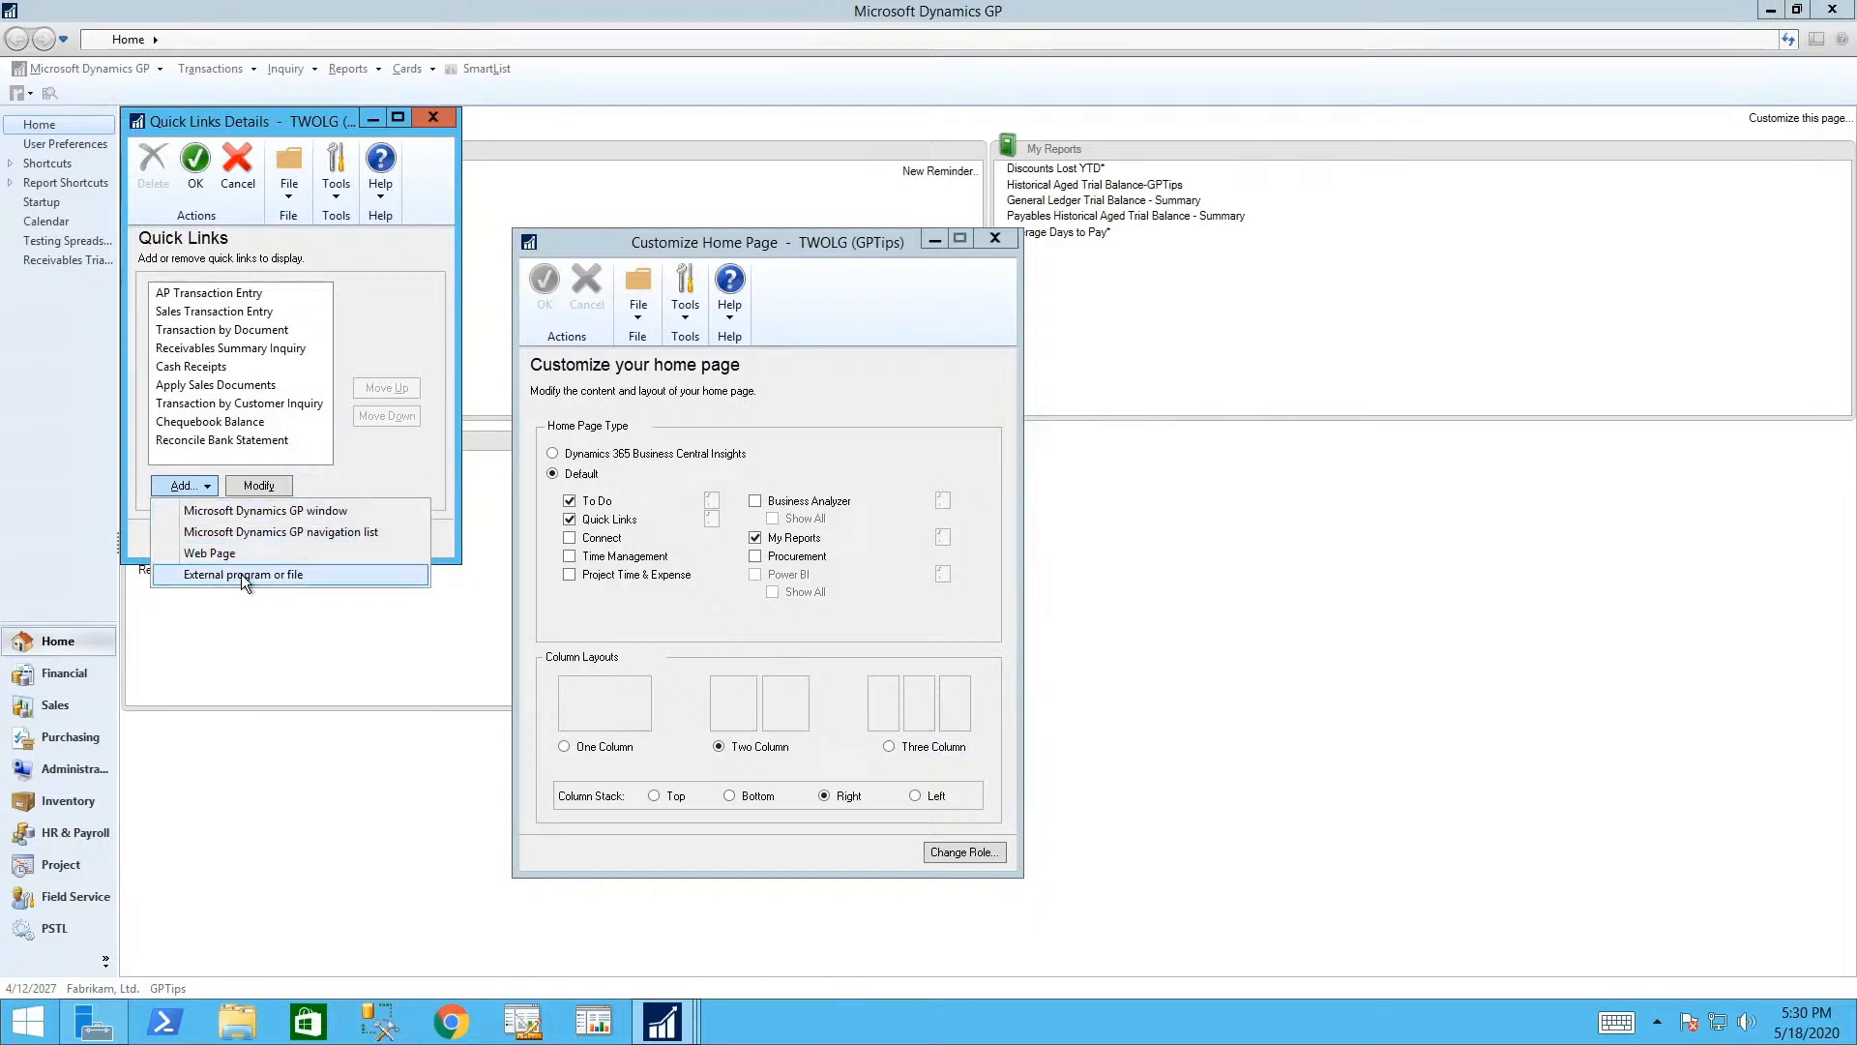
left_click(240, 511)
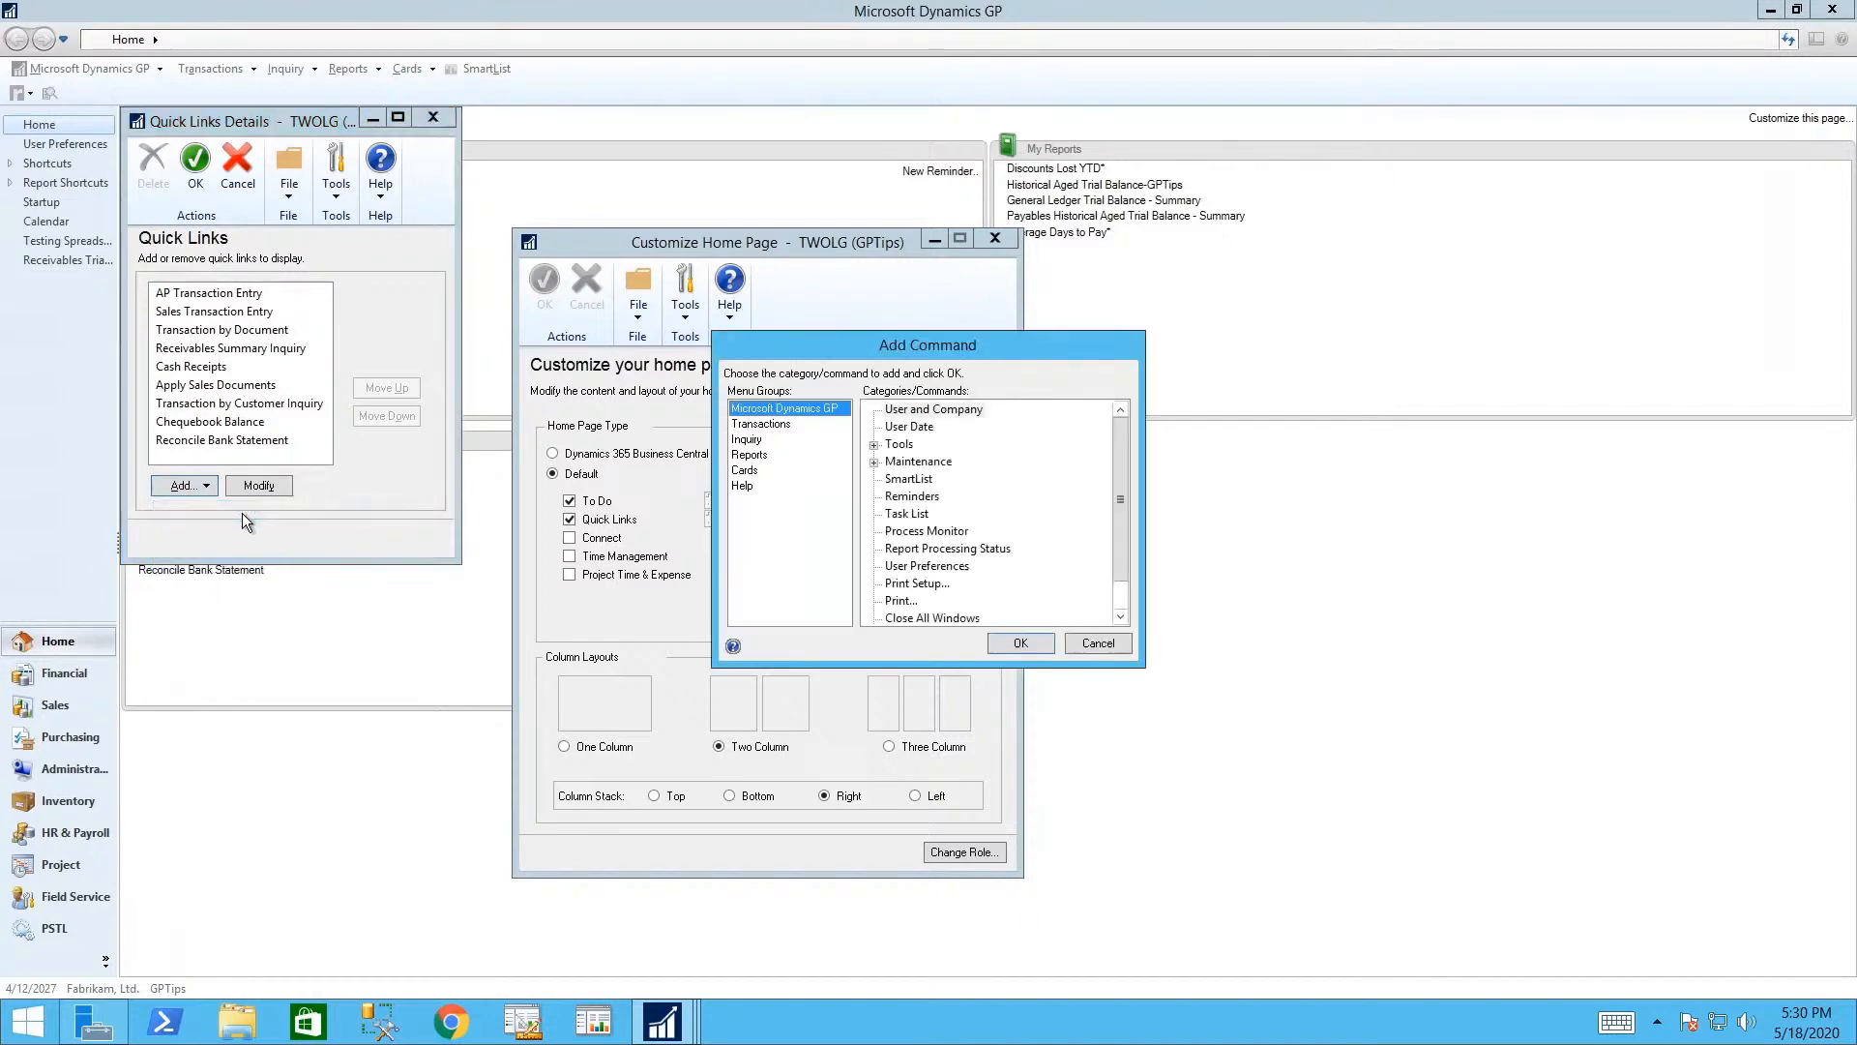
left_click(763, 441)
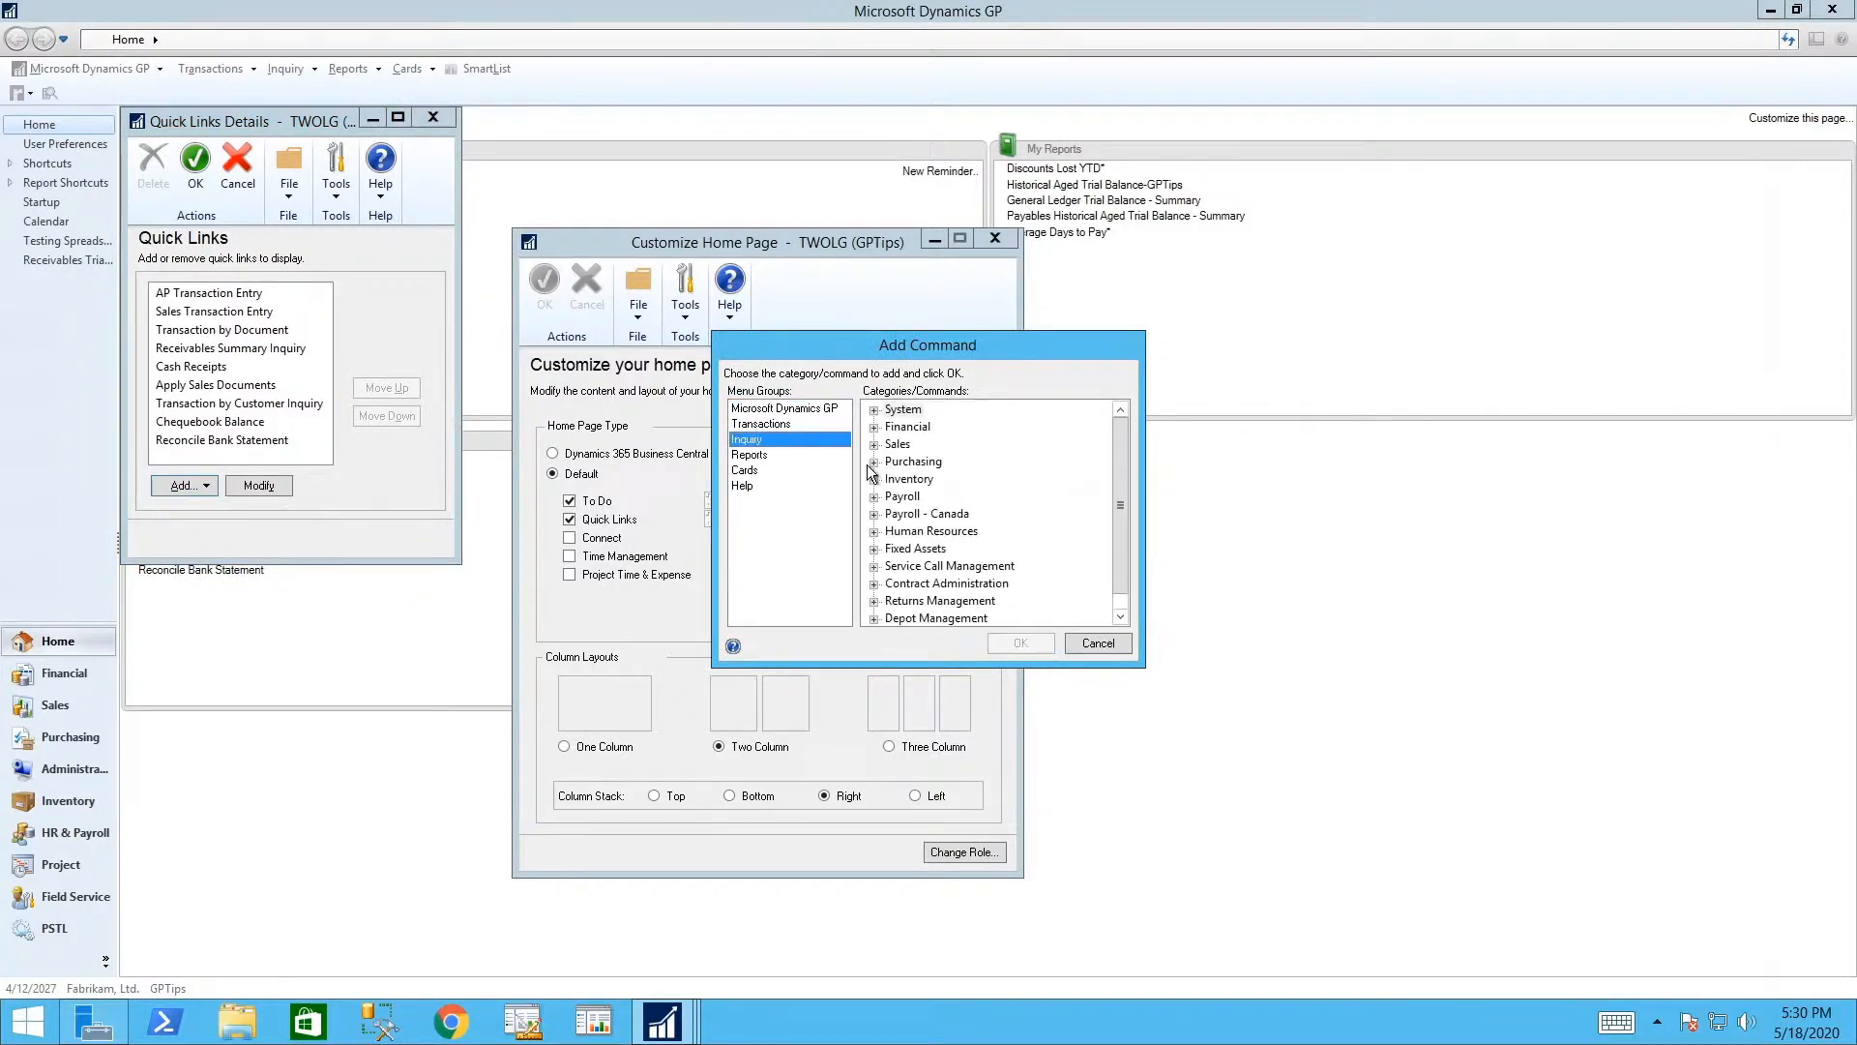
left_click(874, 445)
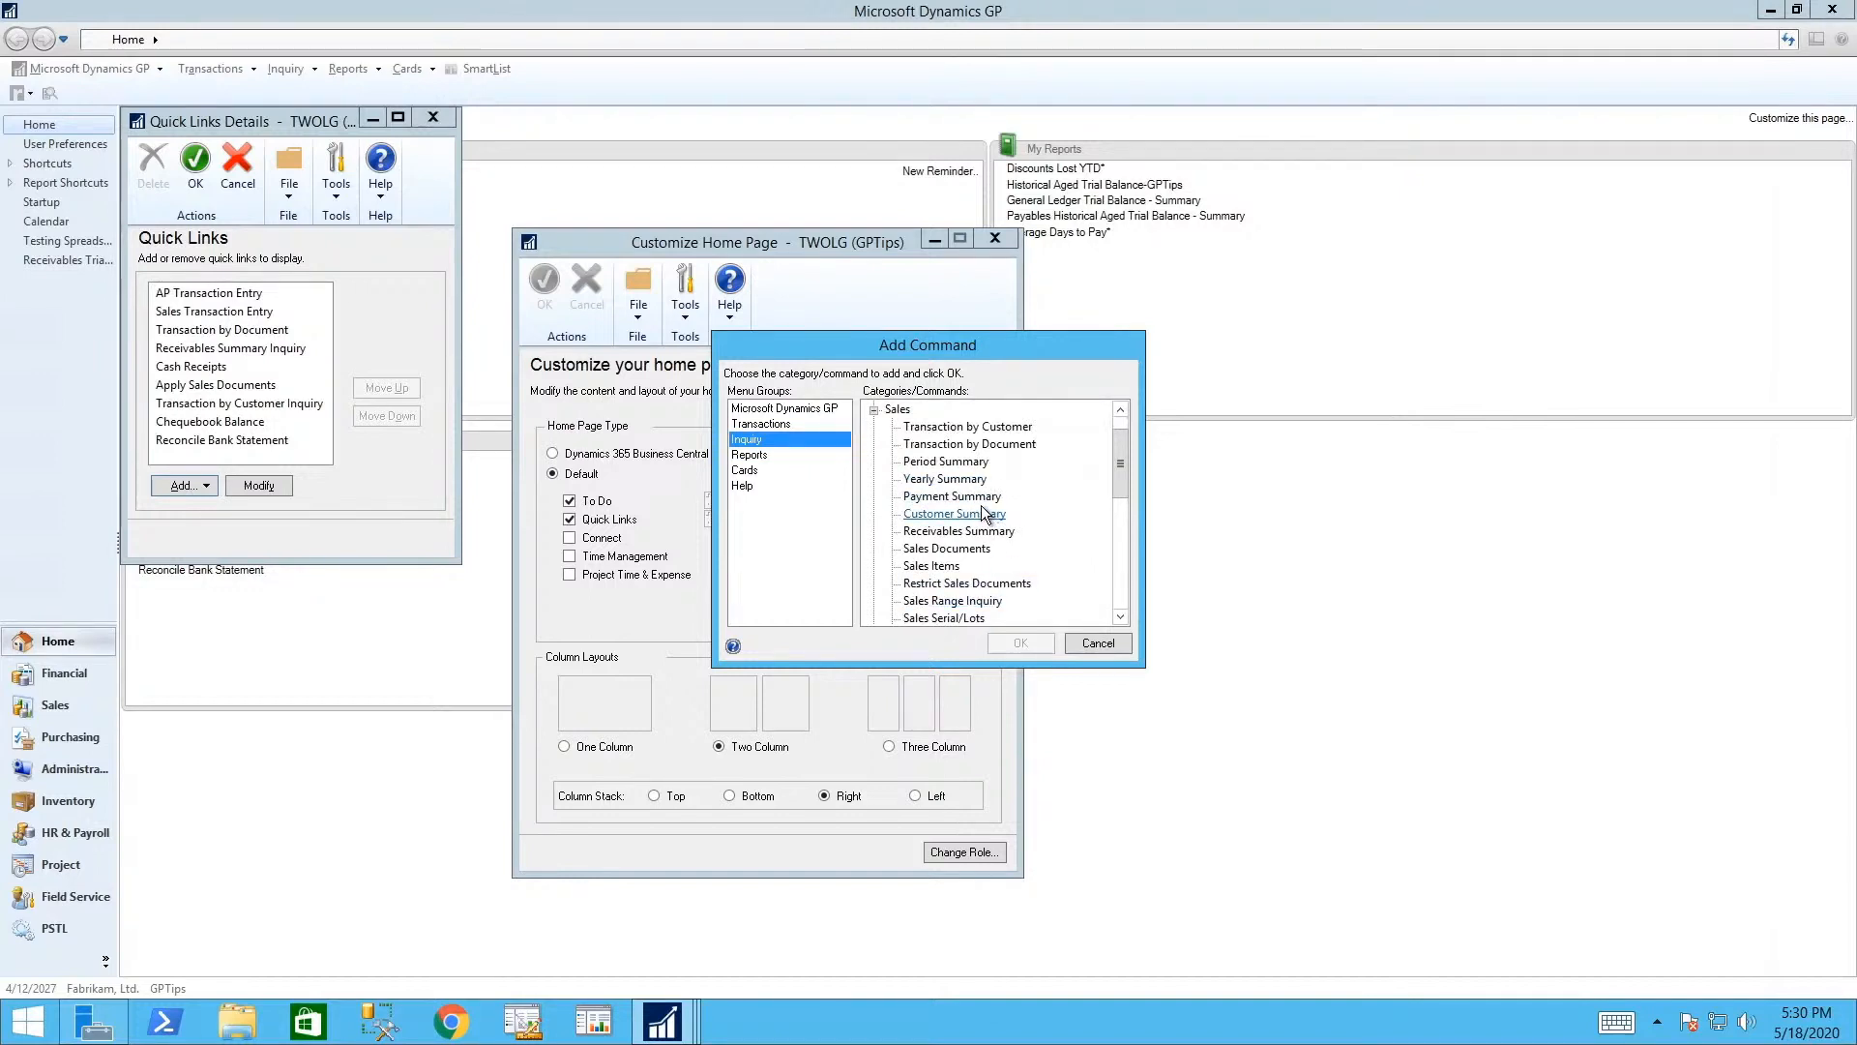
left_click(983, 512)
left_click(1021, 644)
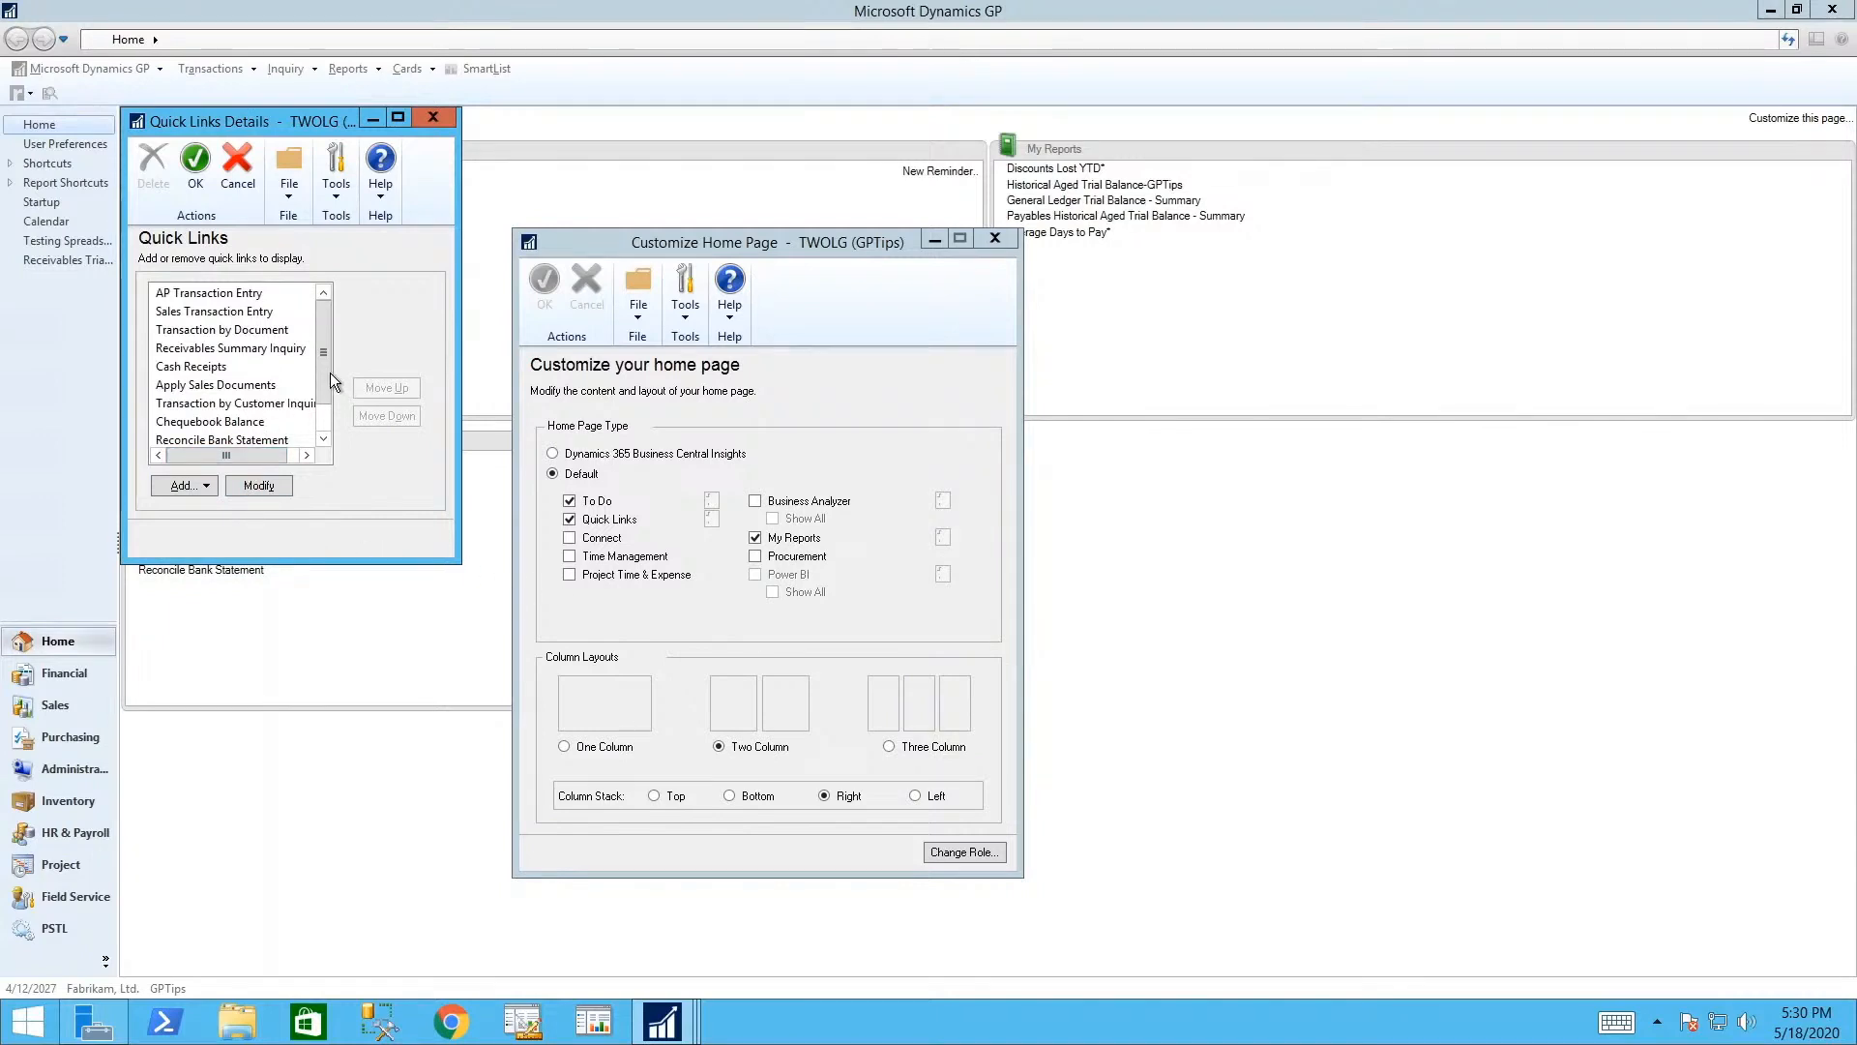
- Move Customer Summary up to just below Receivables Summary Inquiry and save the home page customizations
scroll(329, 373, "down", 2)
left_click(261, 420)
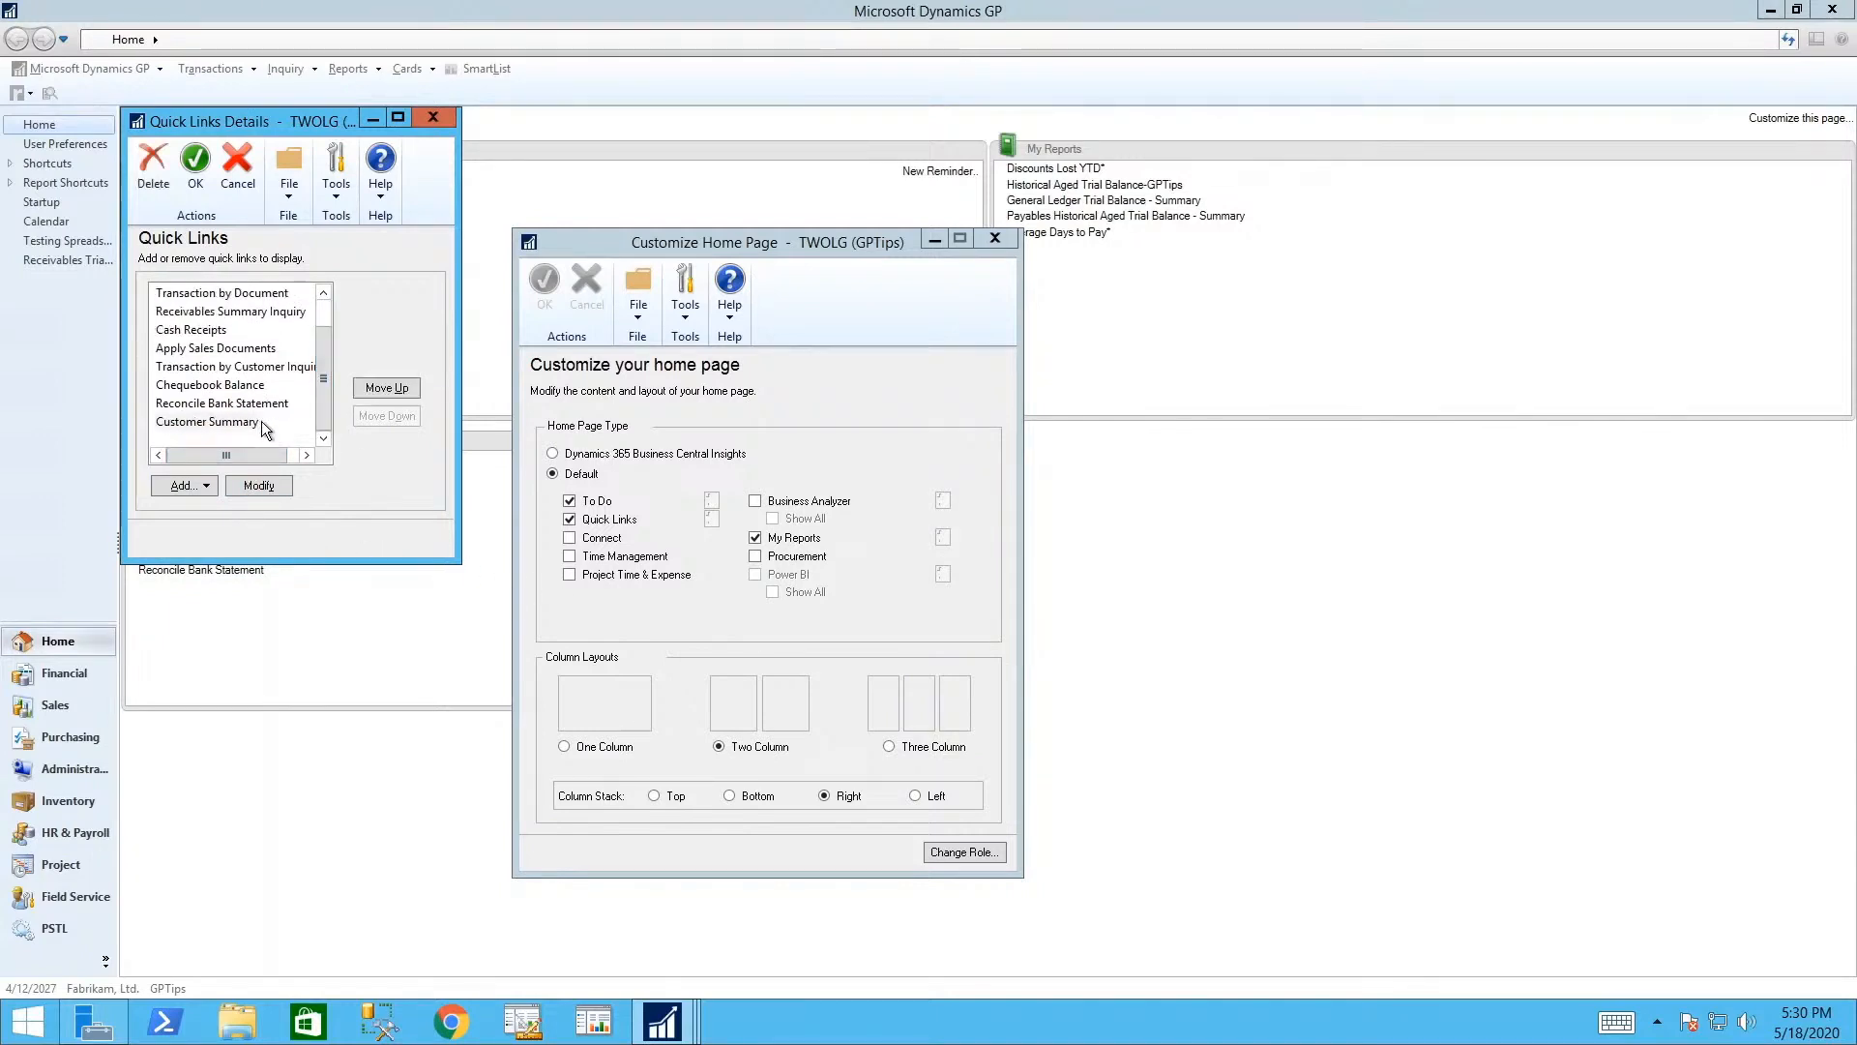
left_click(391, 389)
left_click(391, 389)
left_click(391, 389)
left_click(390, 389)
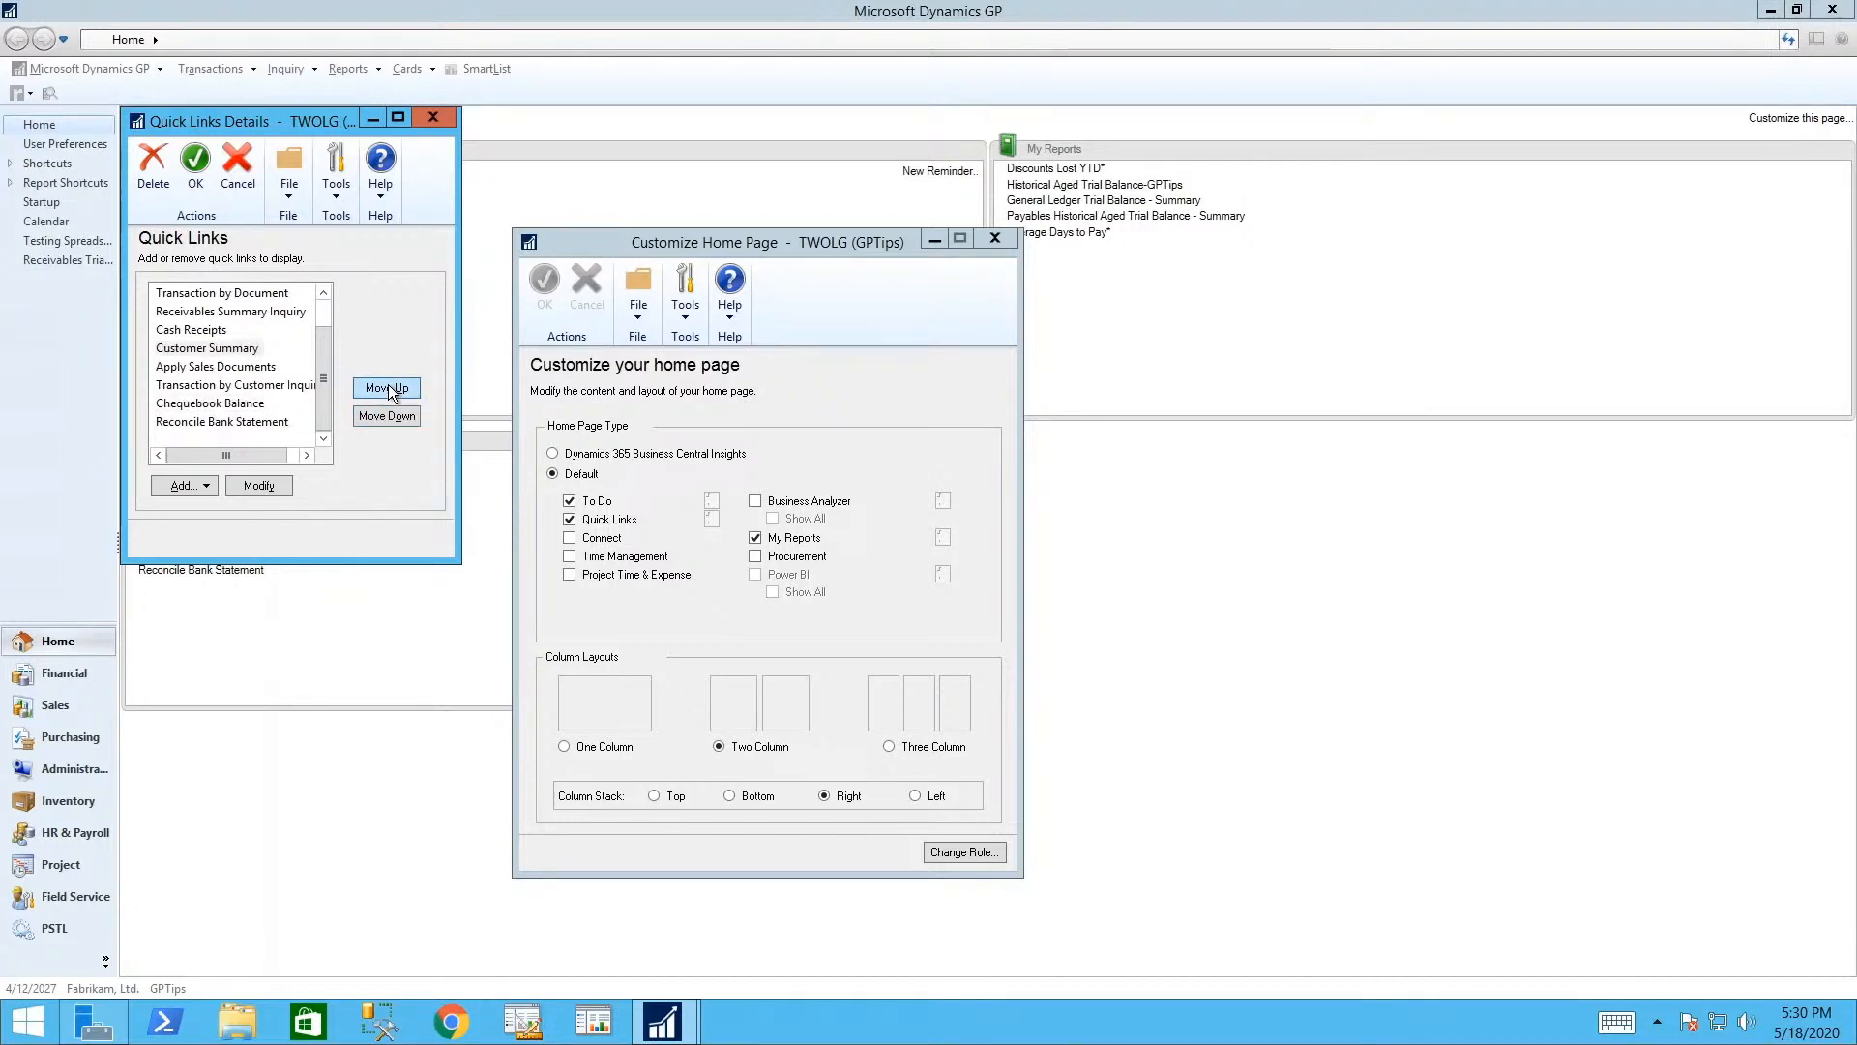
left_click(391, 388)
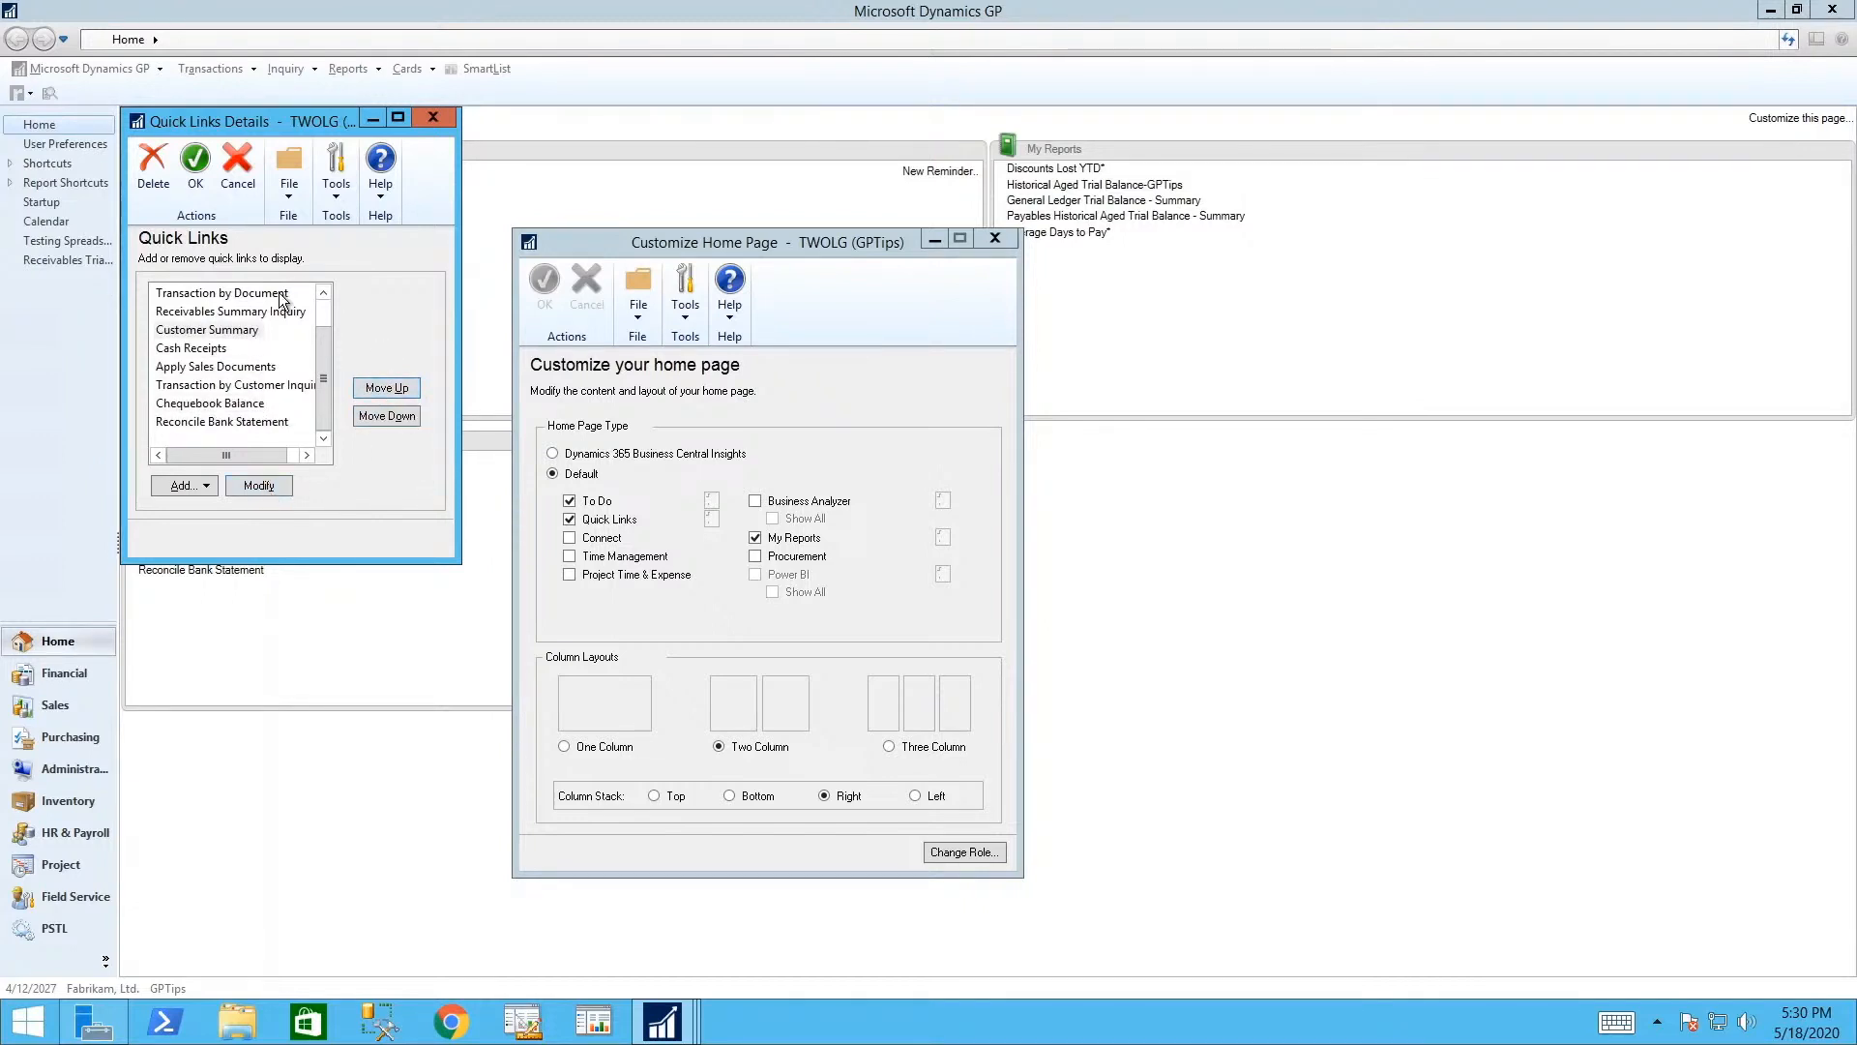
left_click(196, 160)
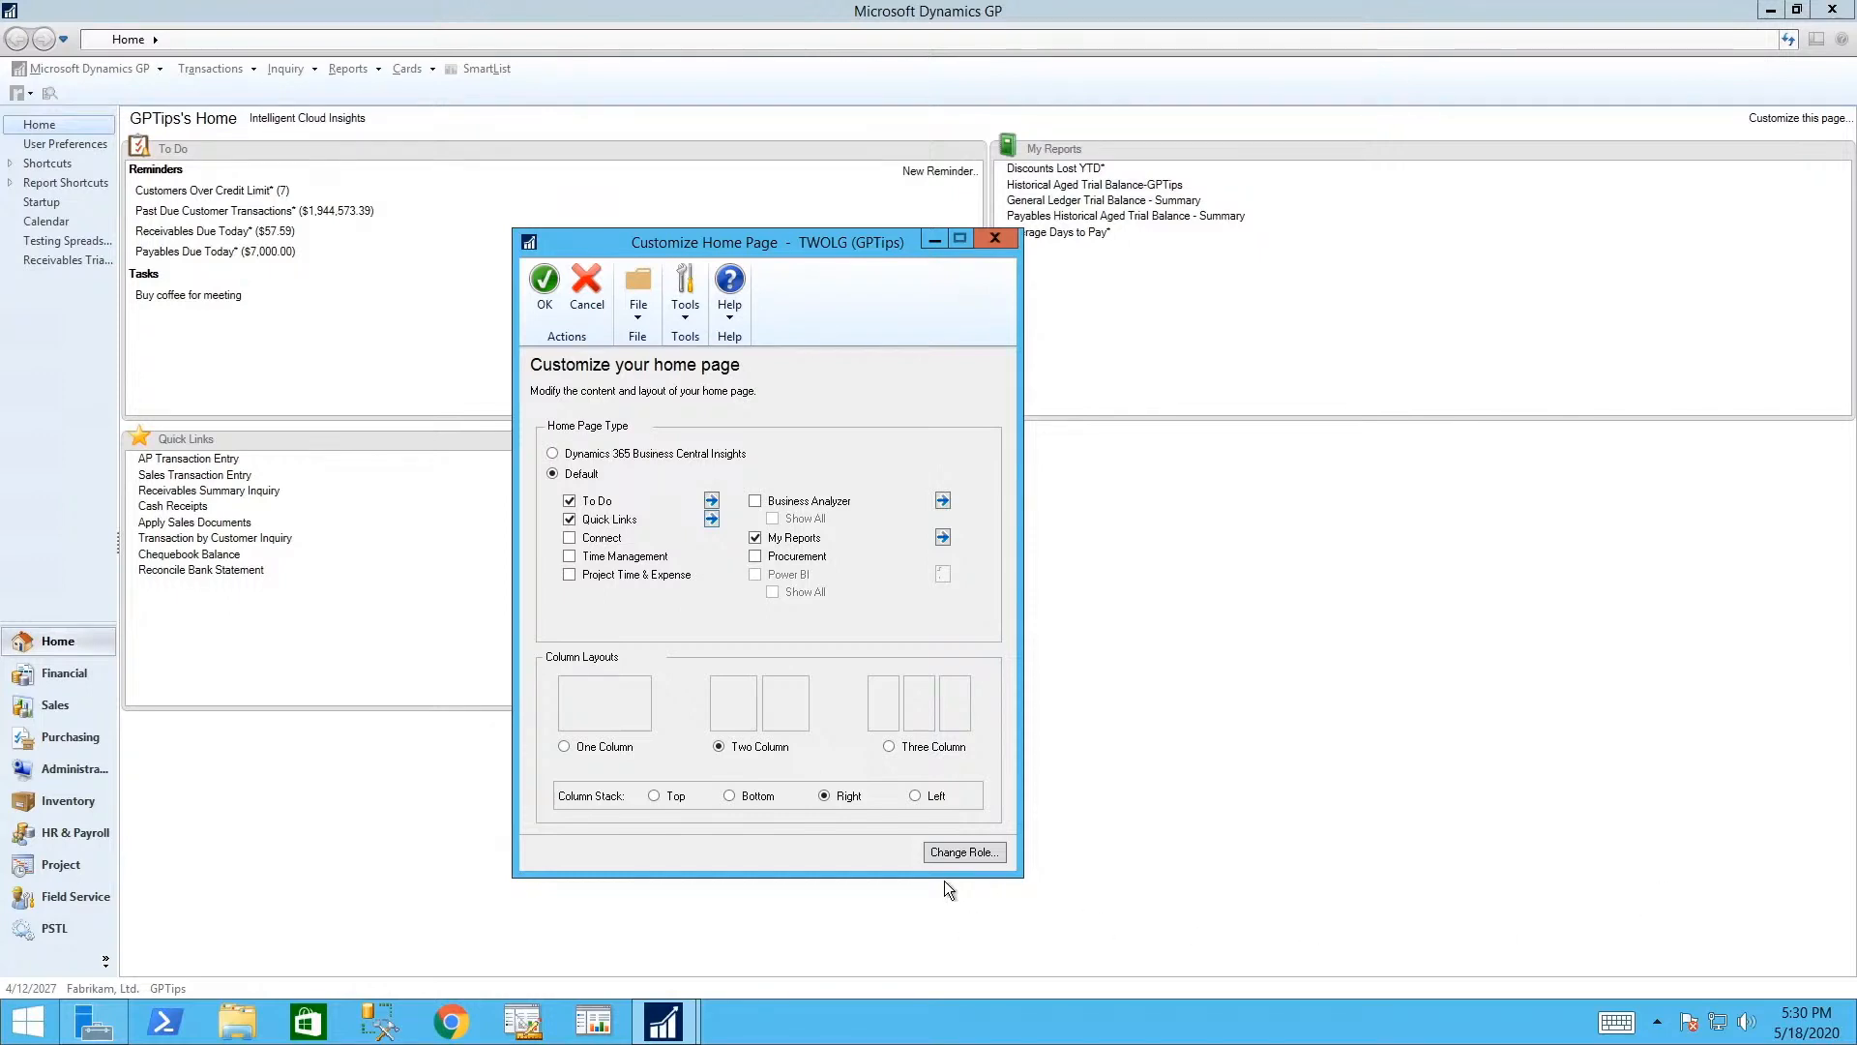
left_click(545, 285)
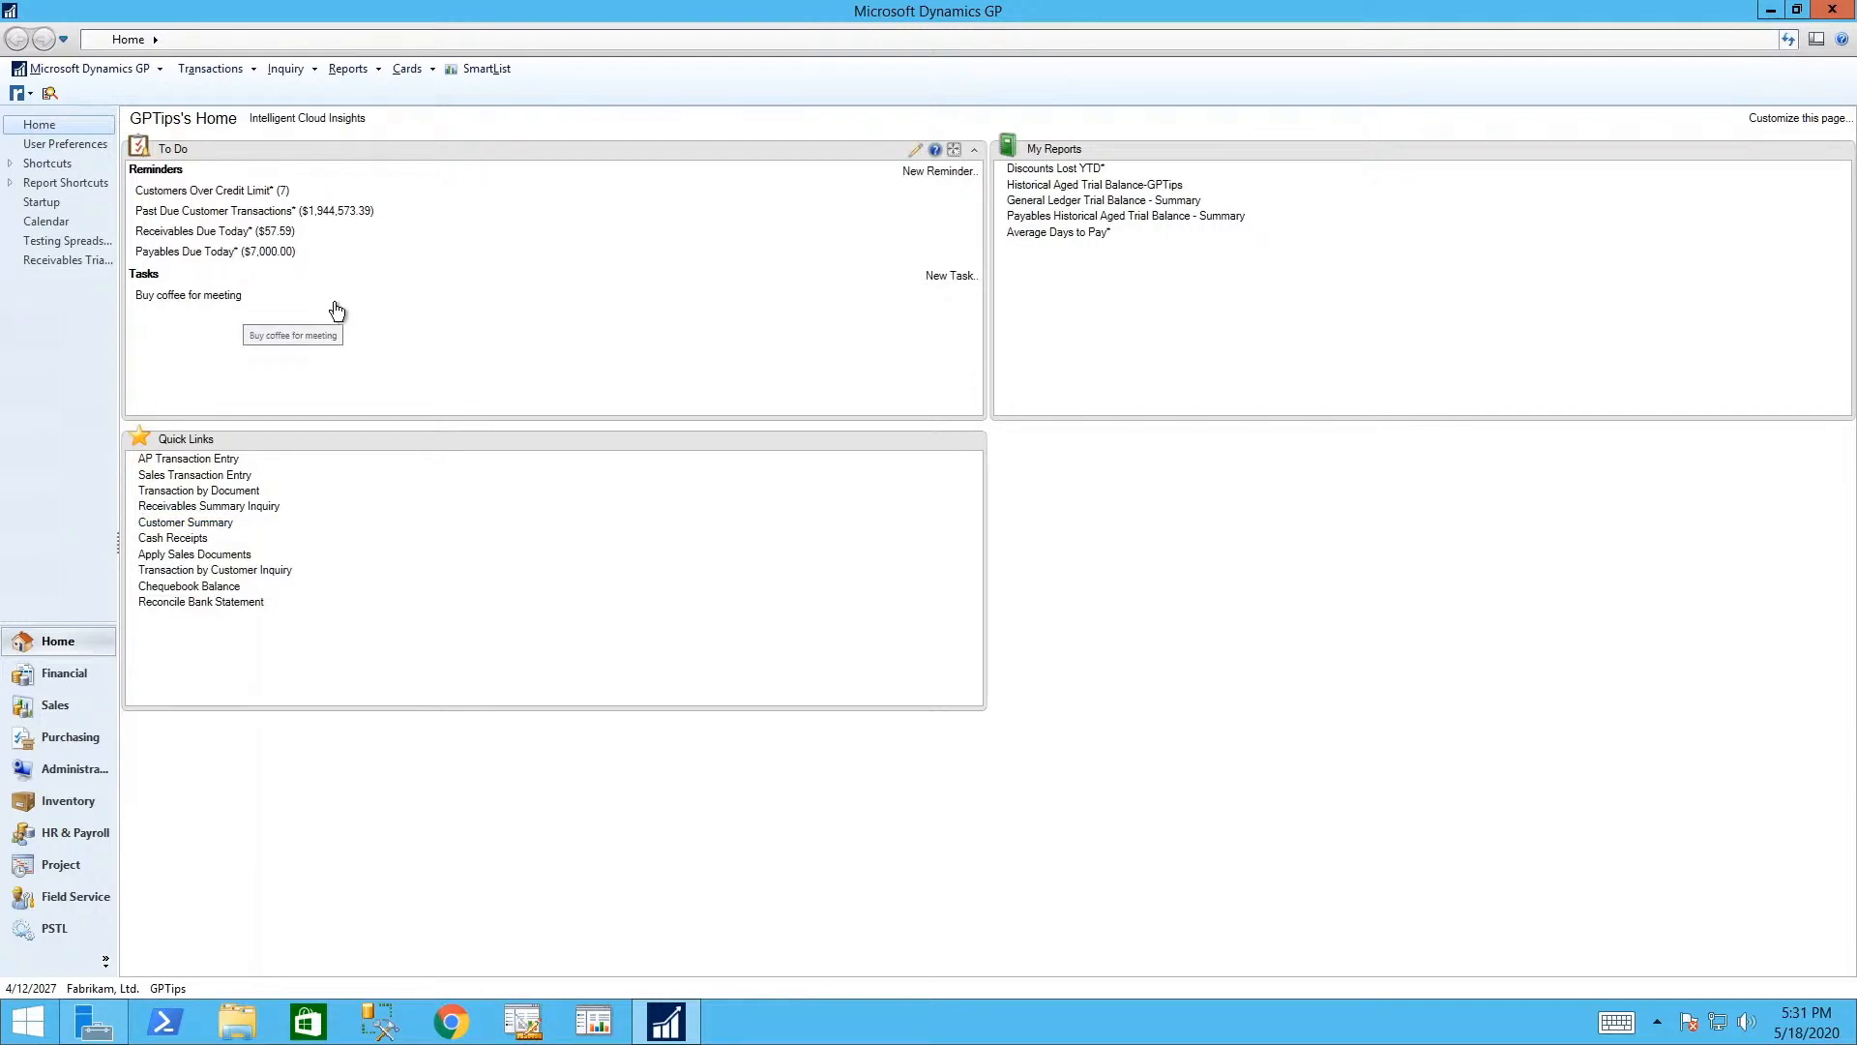
- View and close the Customers Over Credit Limit list, open and close Sales Transaction Entry, then go to Sales
left_click(234, 192)
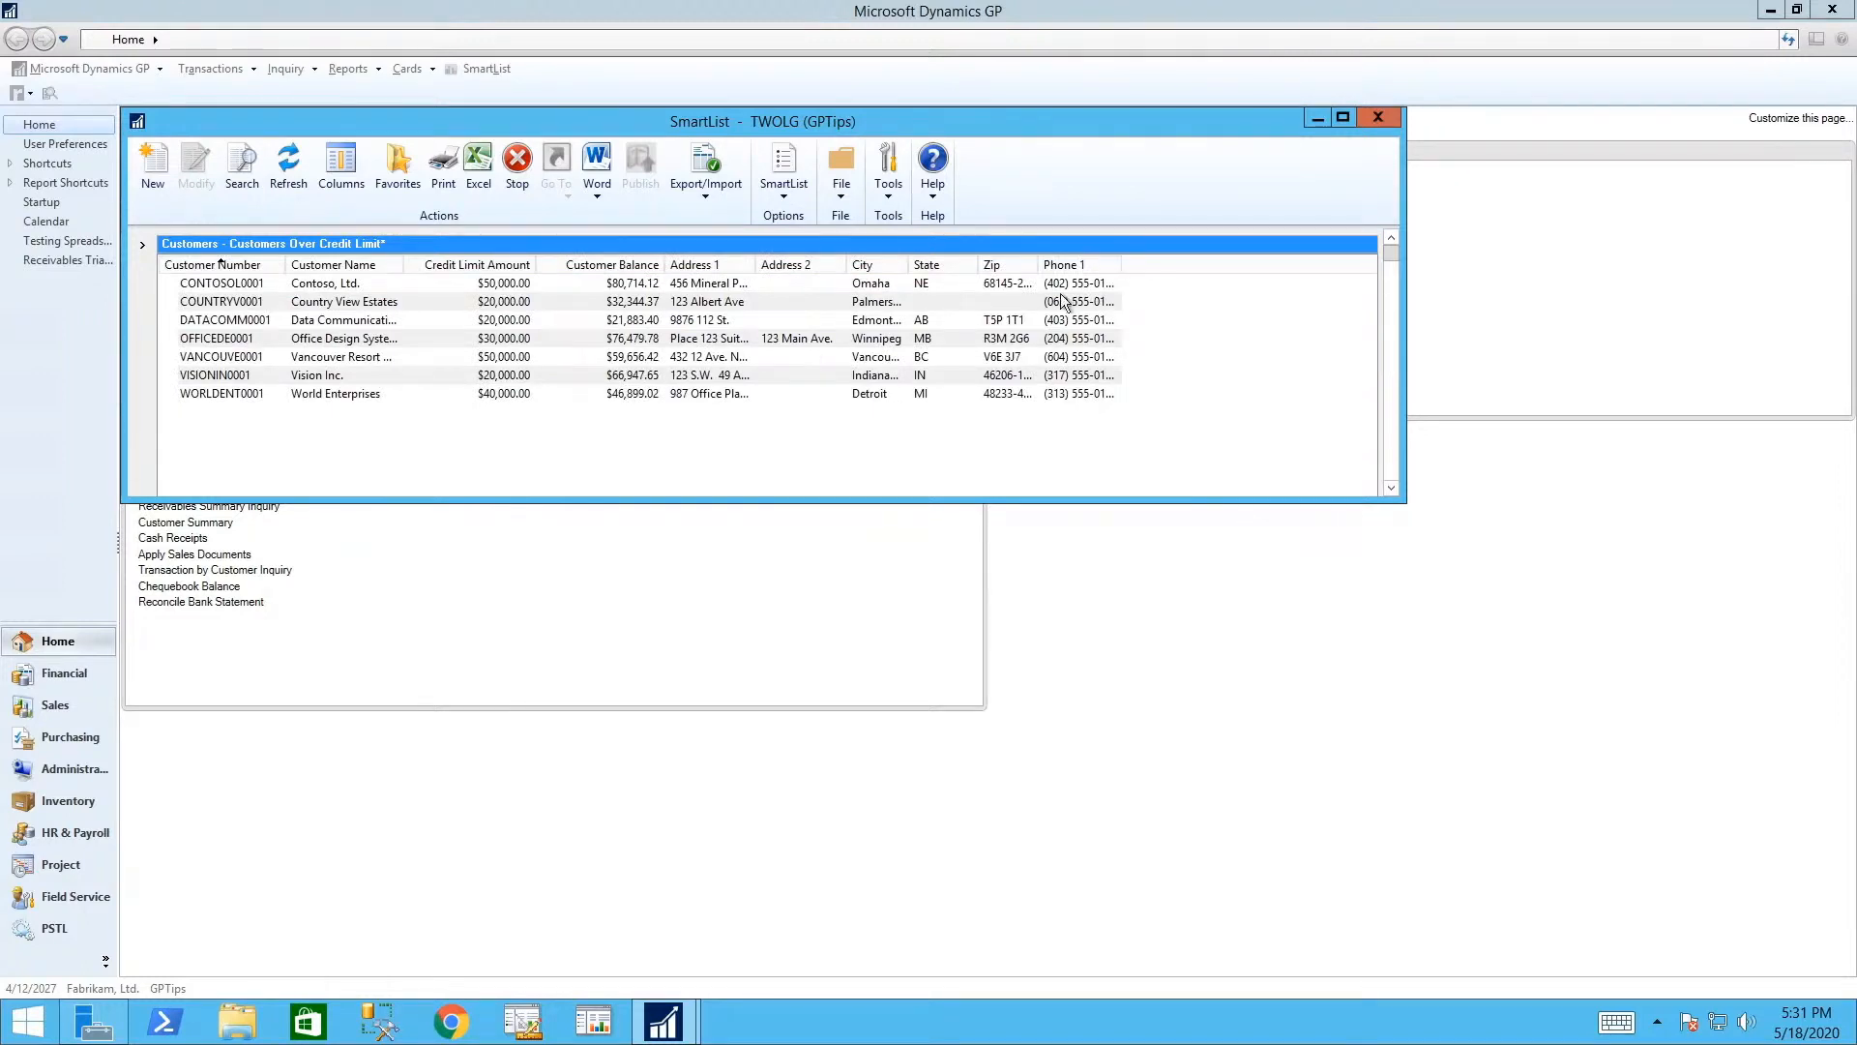
left_click(1385, 119)
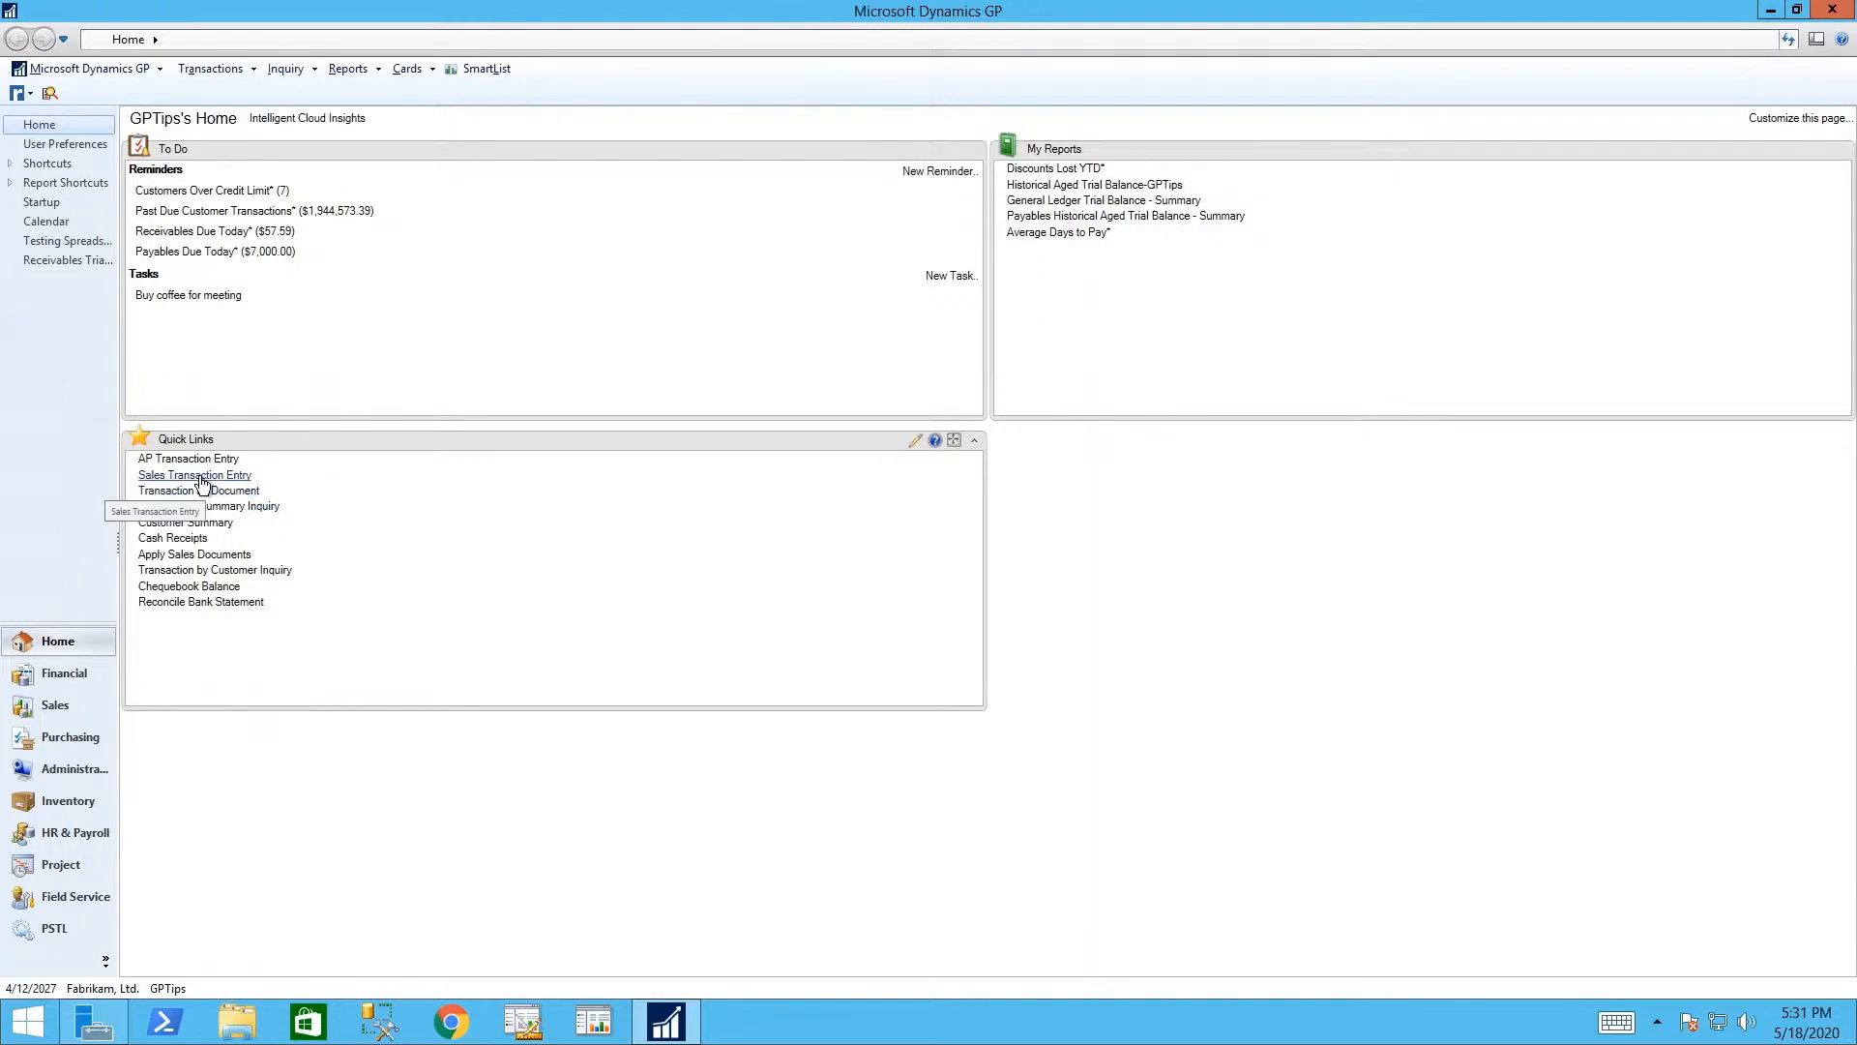
left_click(200, 476)
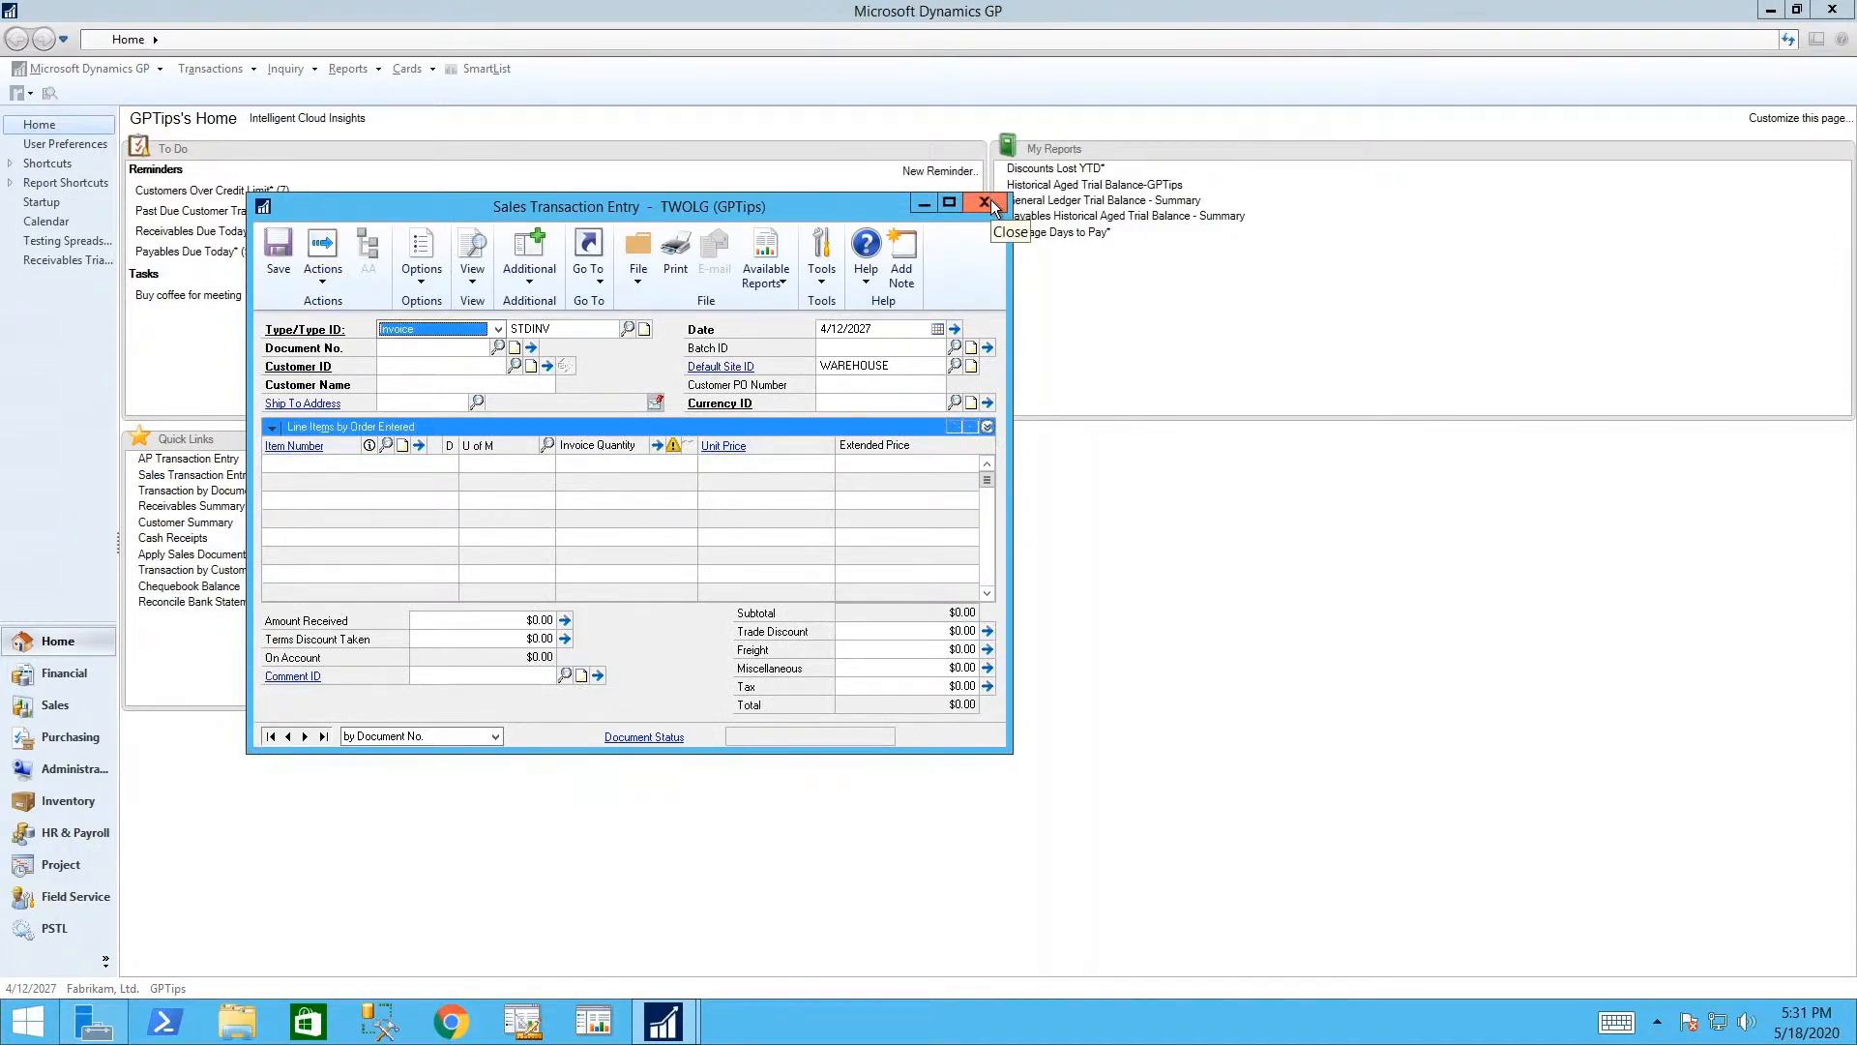
left_click(988, 201)
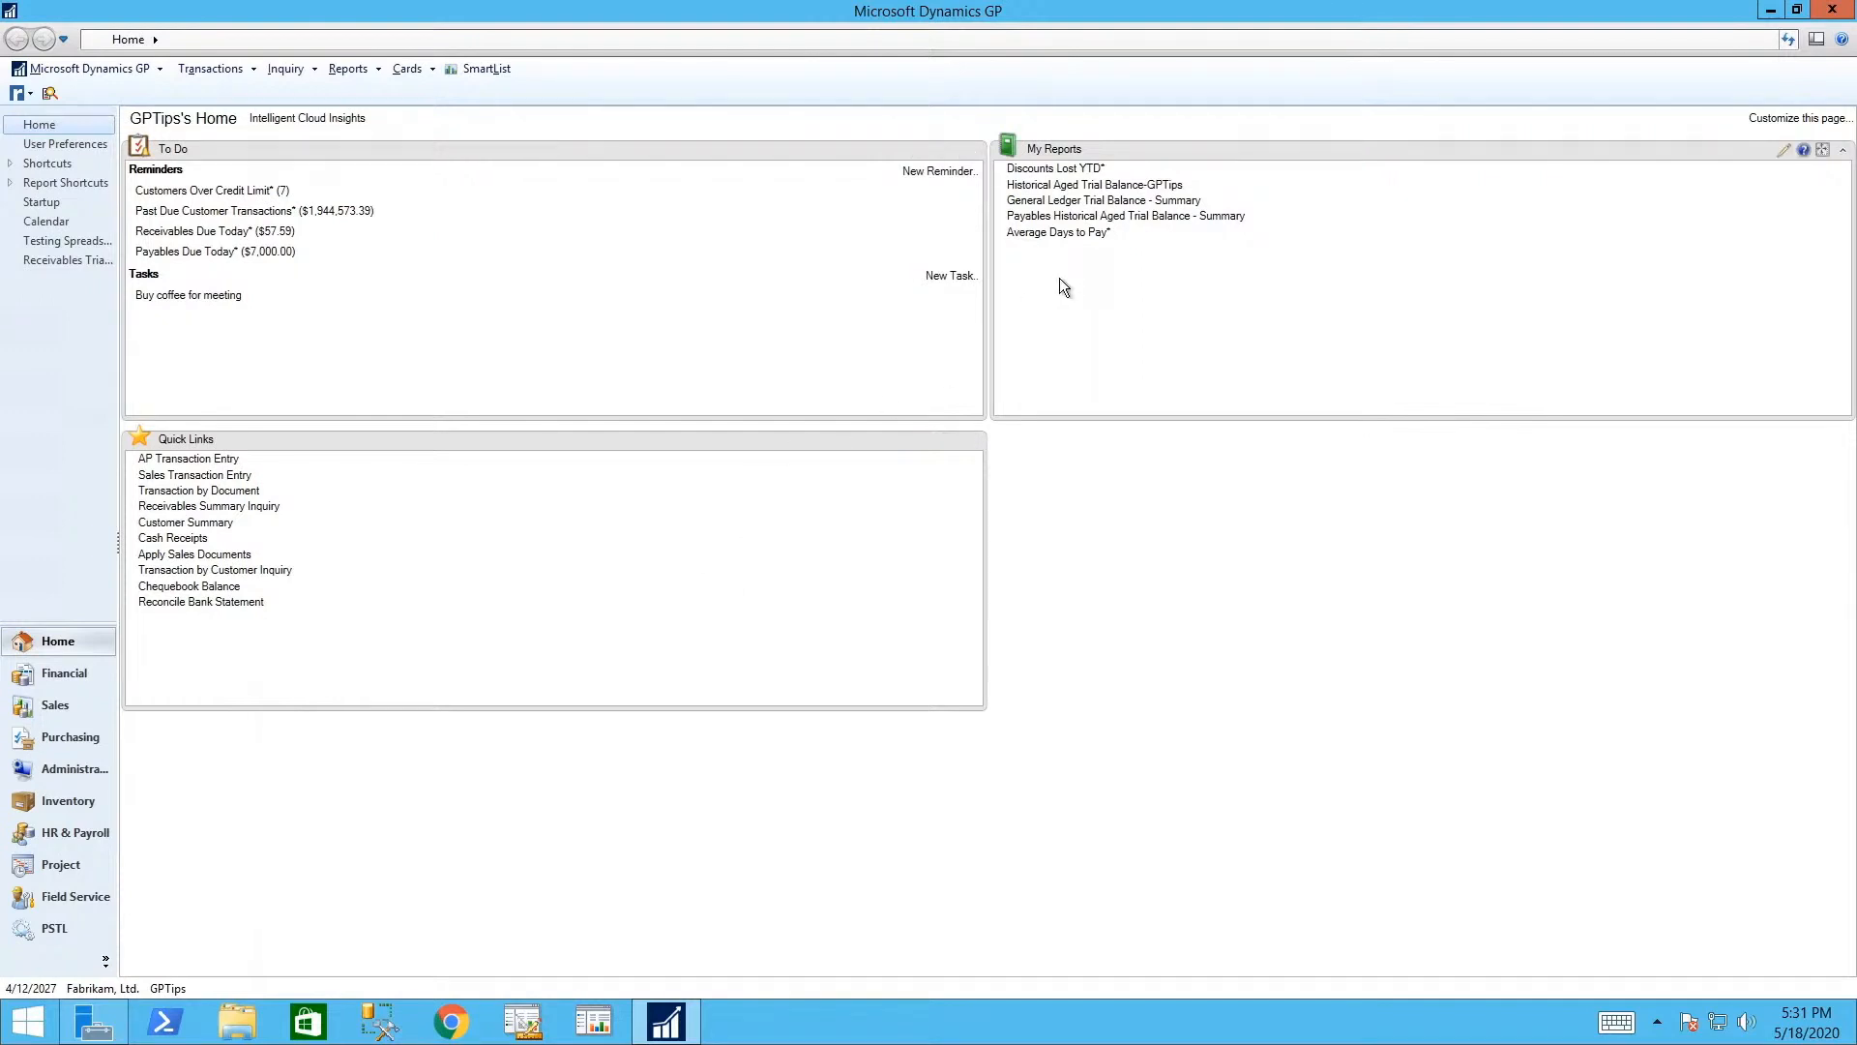
left_click(58, 707)
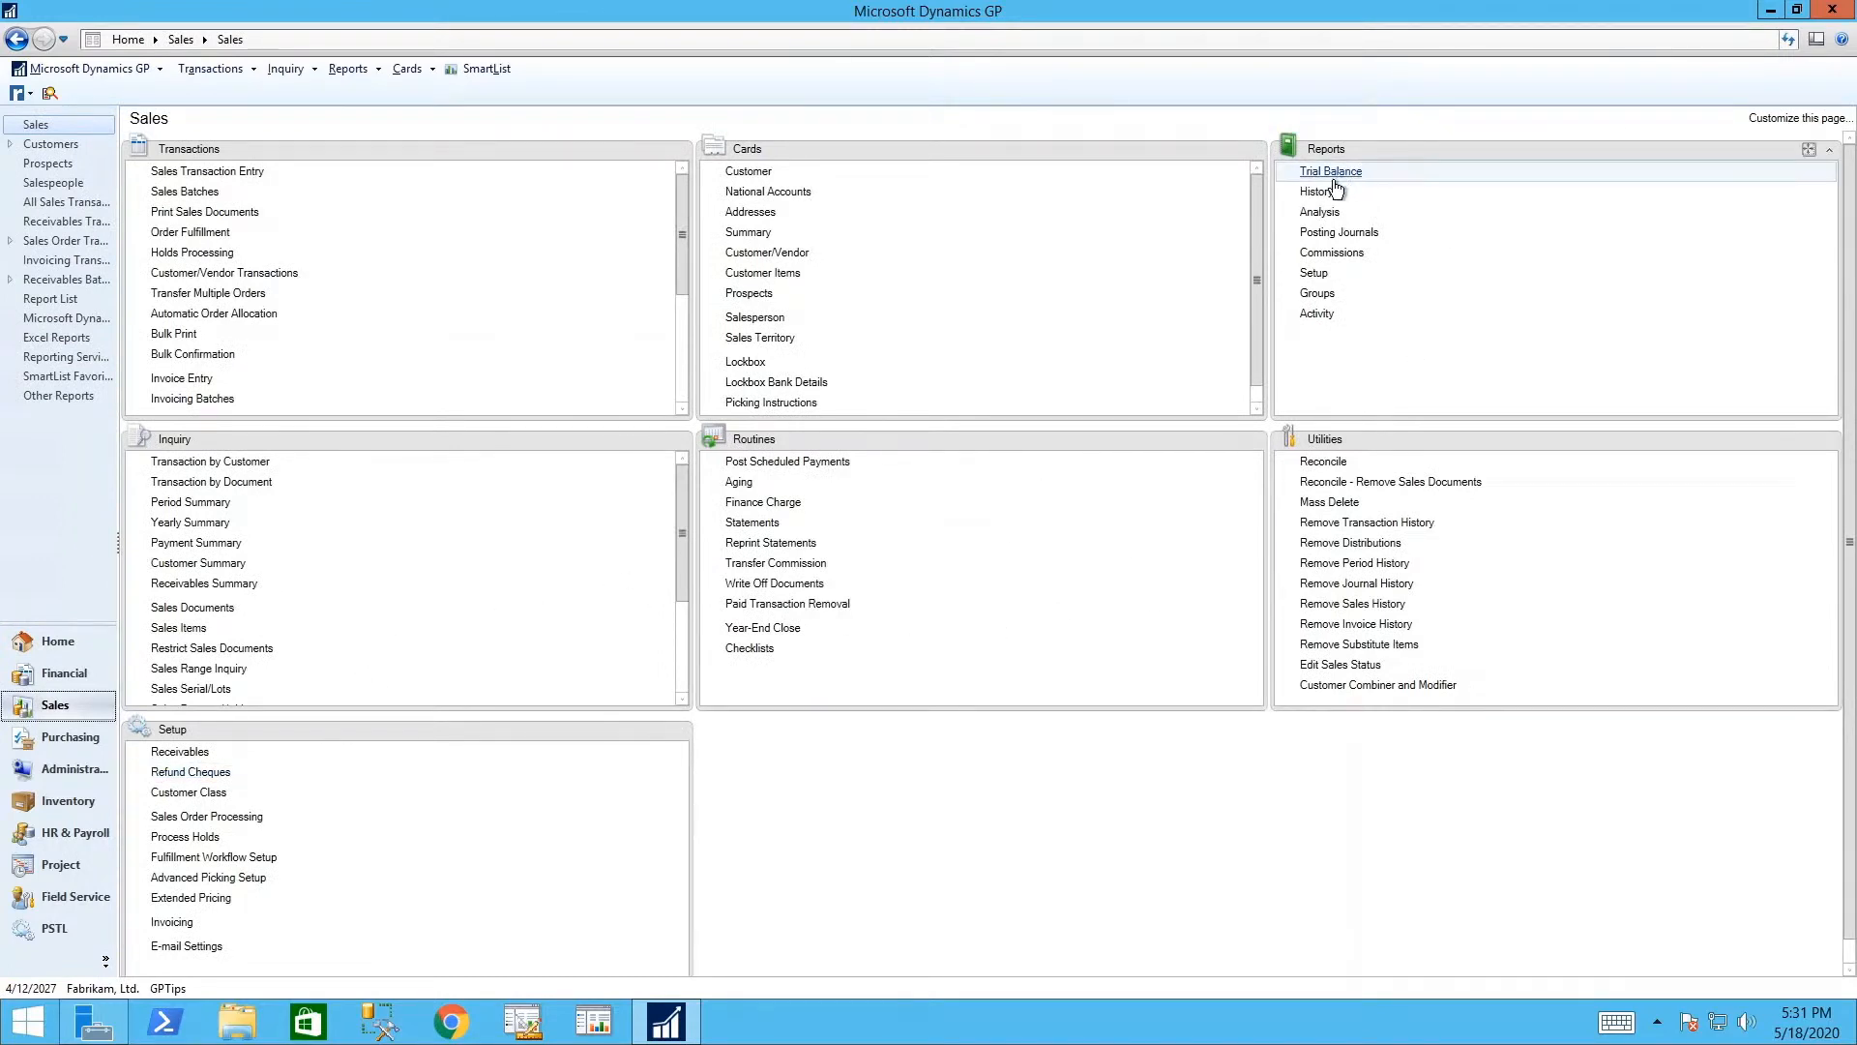
- Open the demo Unapplied Documents sales analysis report option and rename it GPTips
left_click(1321, 216)
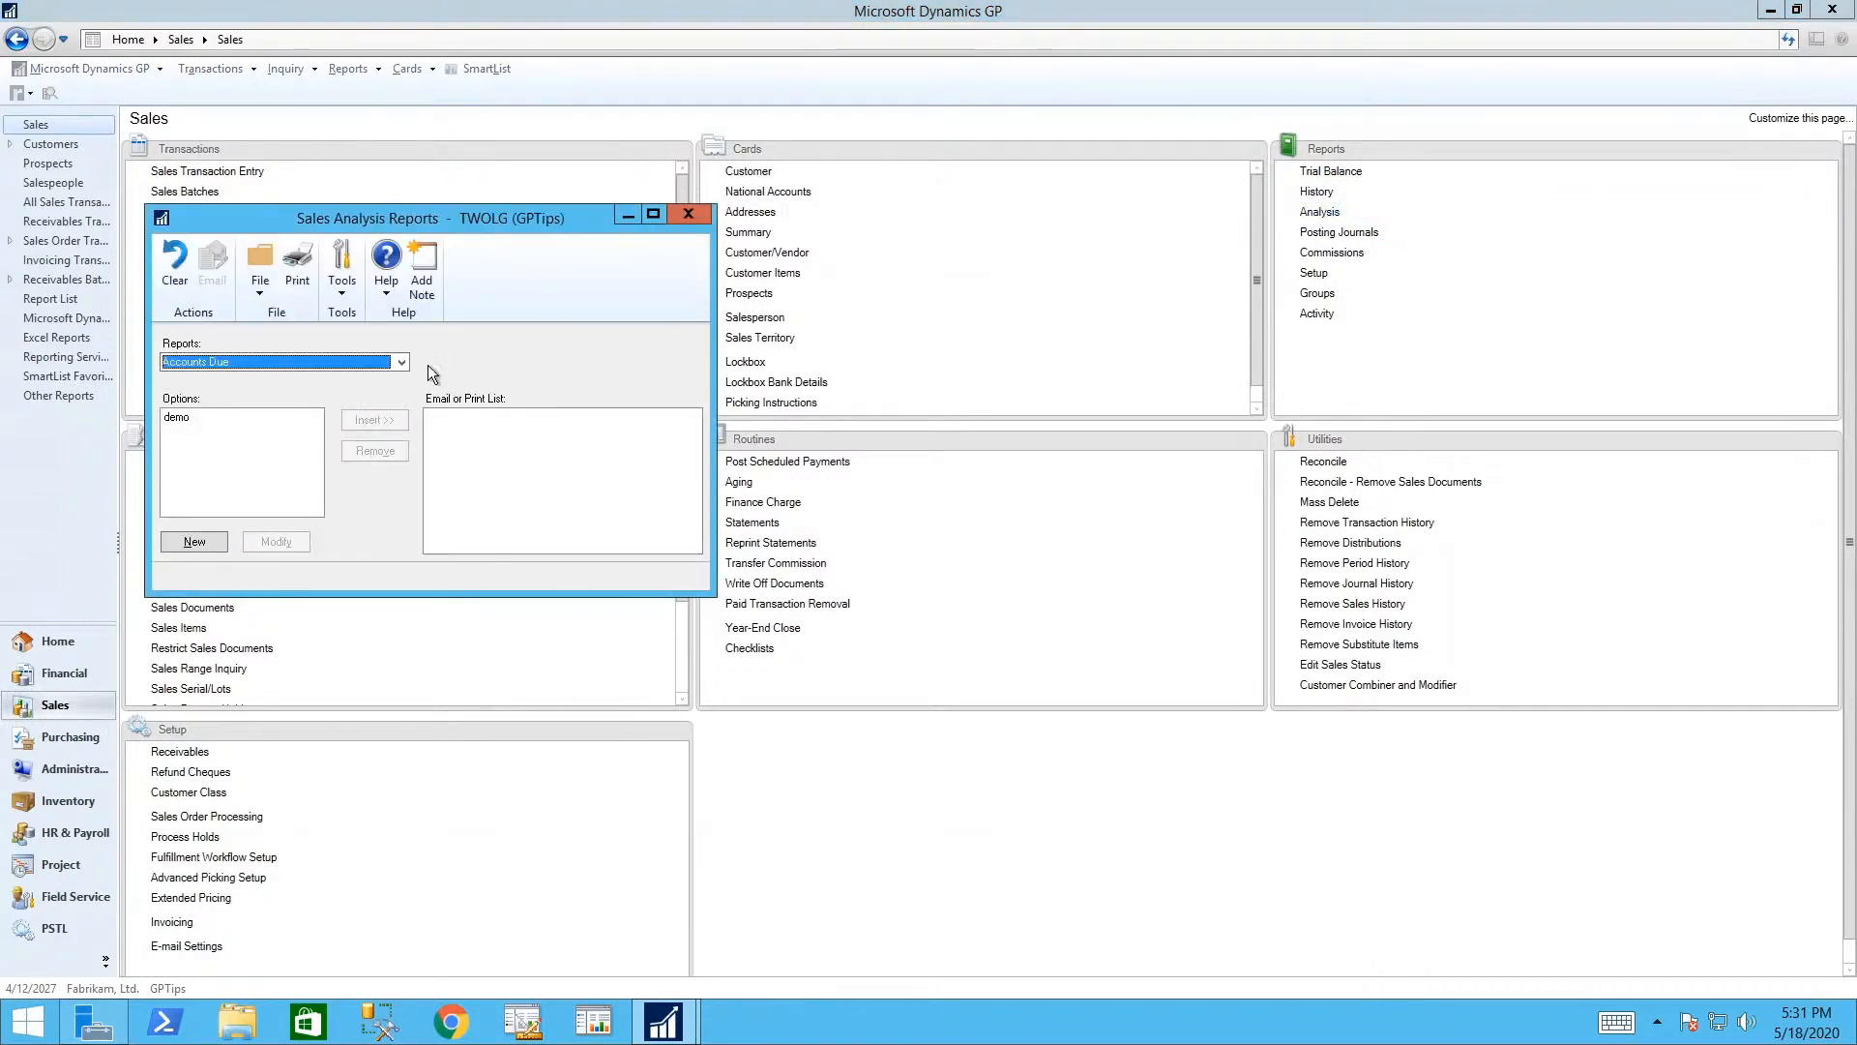
left_click(401, 362)
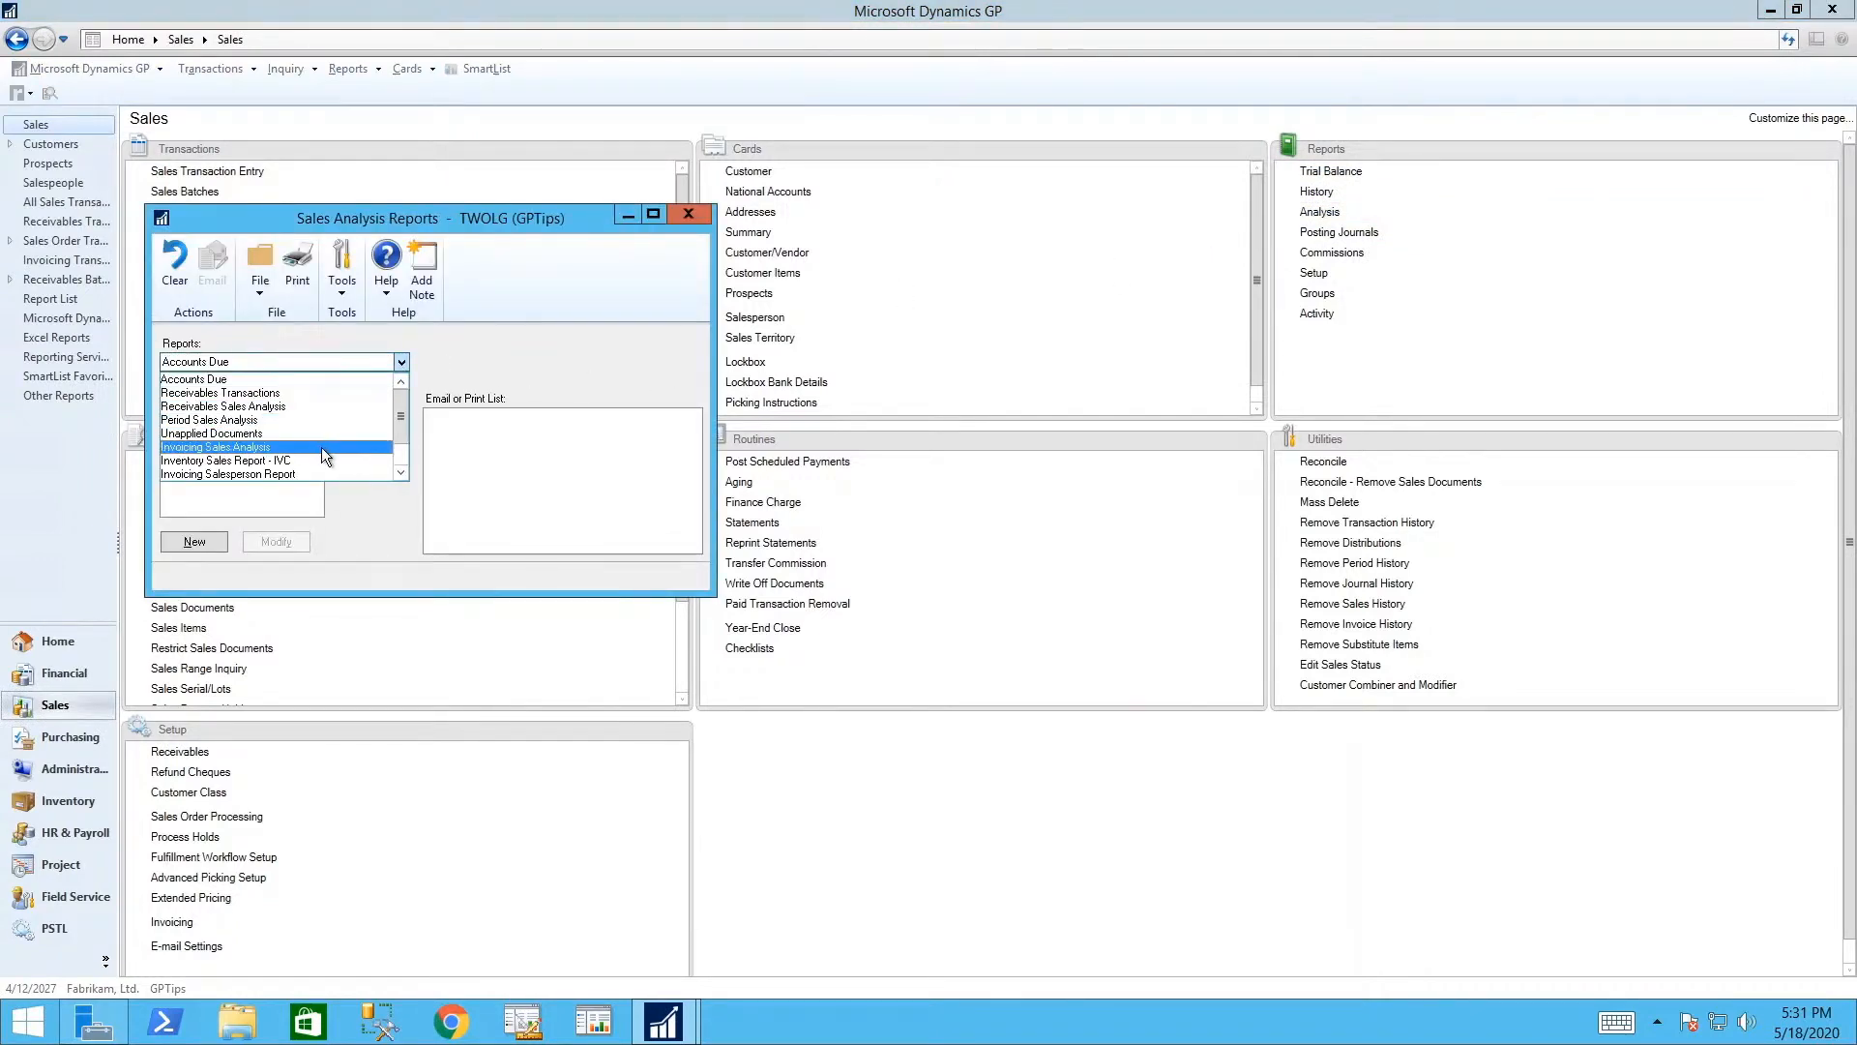
left_click(274, 434)
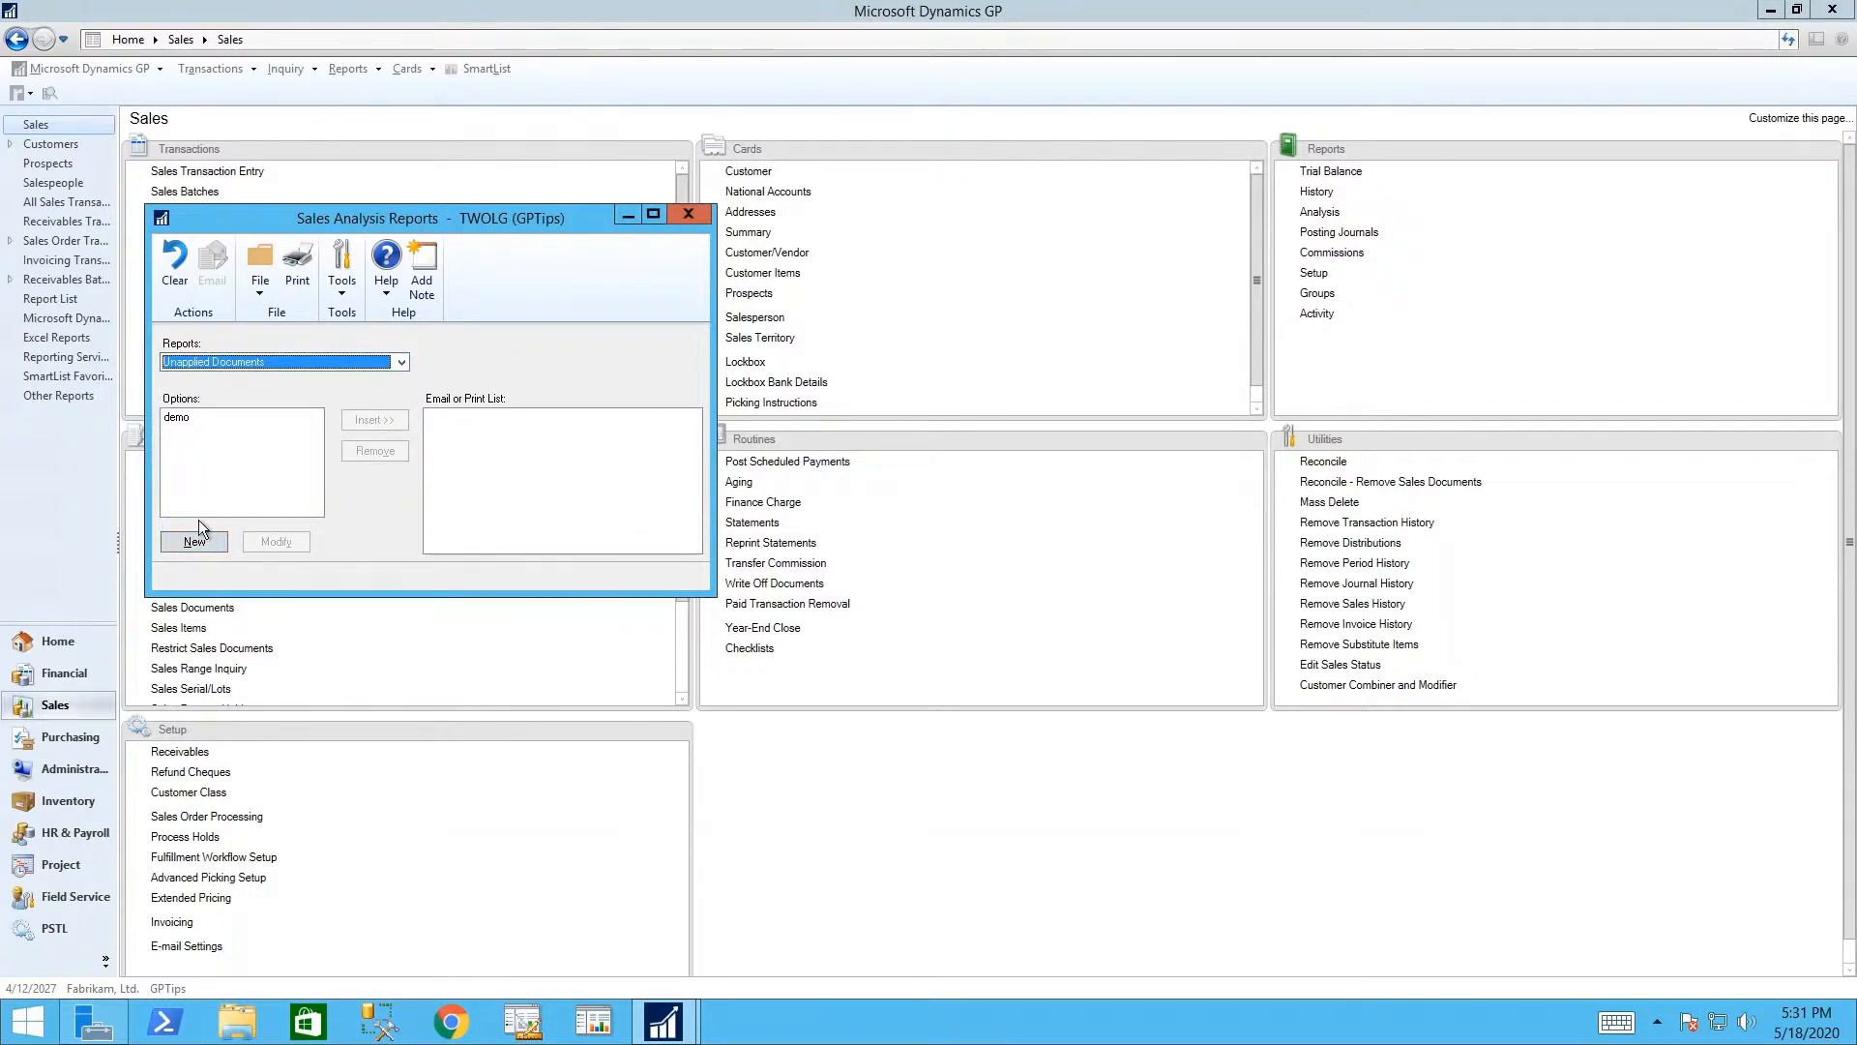
left_click(176, 418)
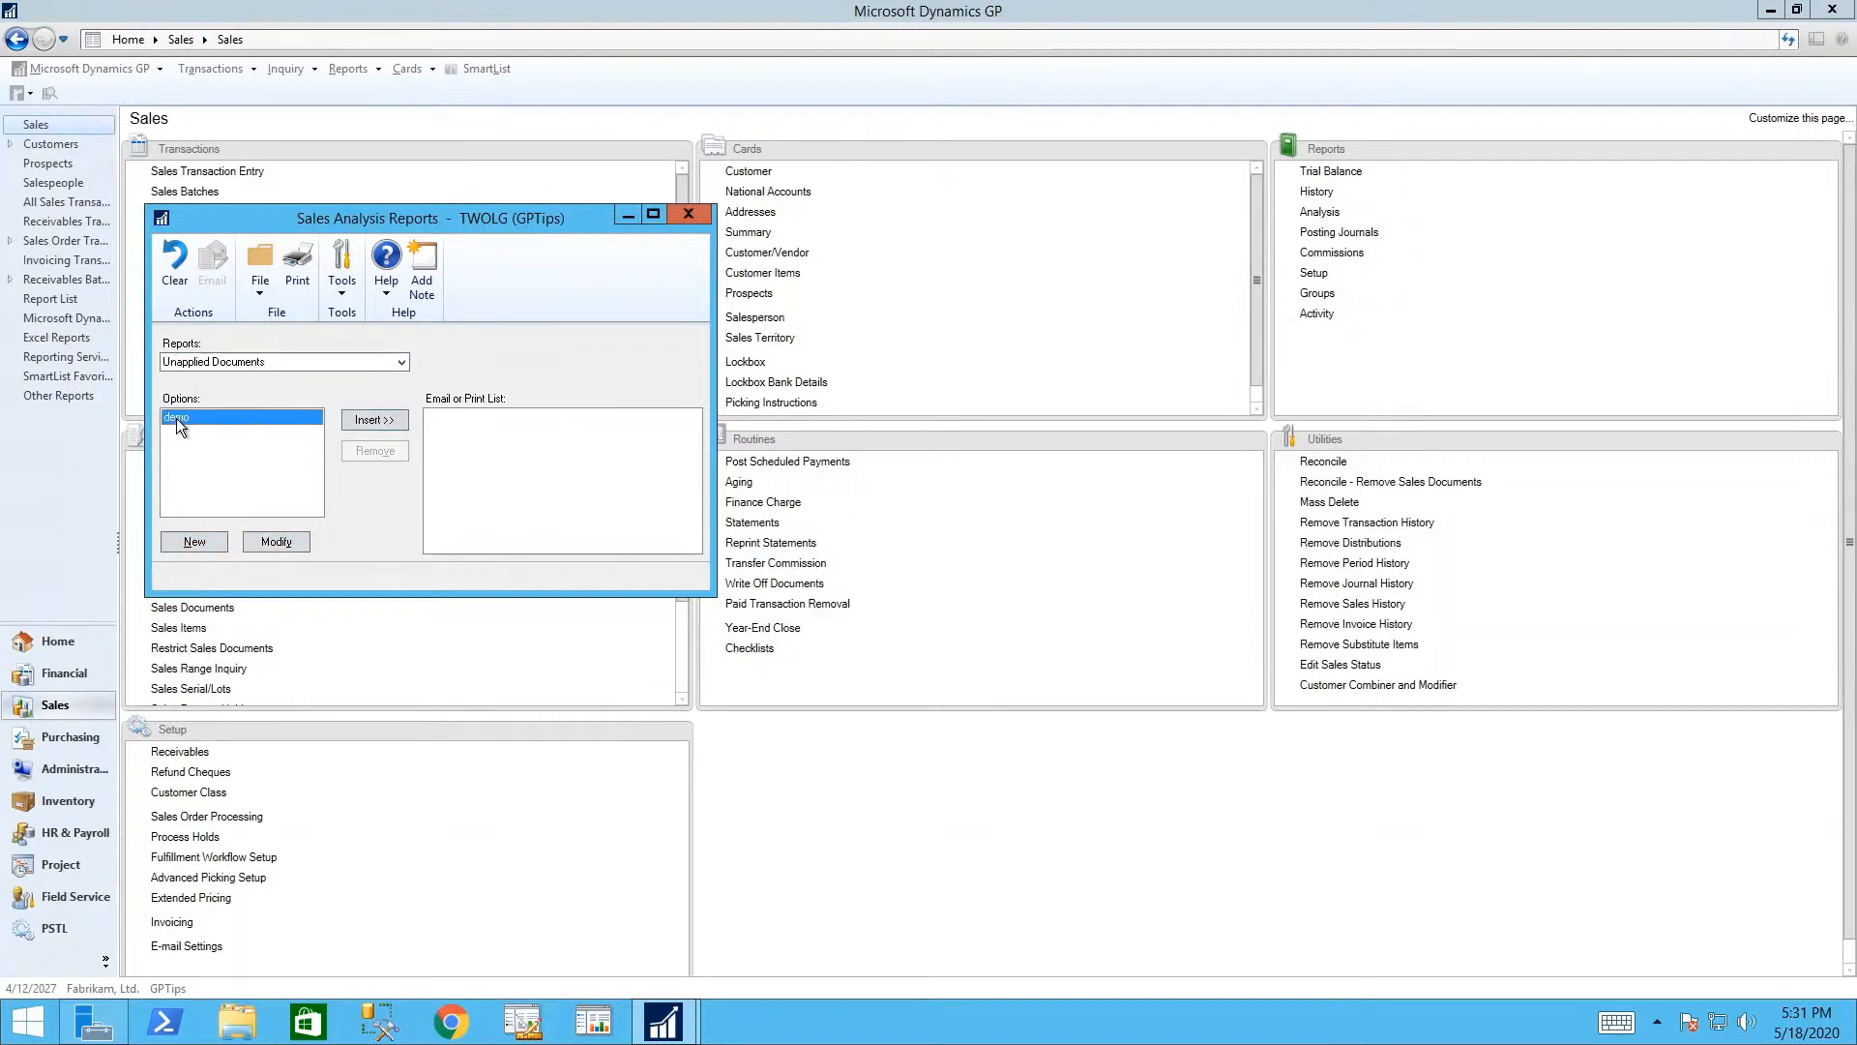
left_click(276, 542)
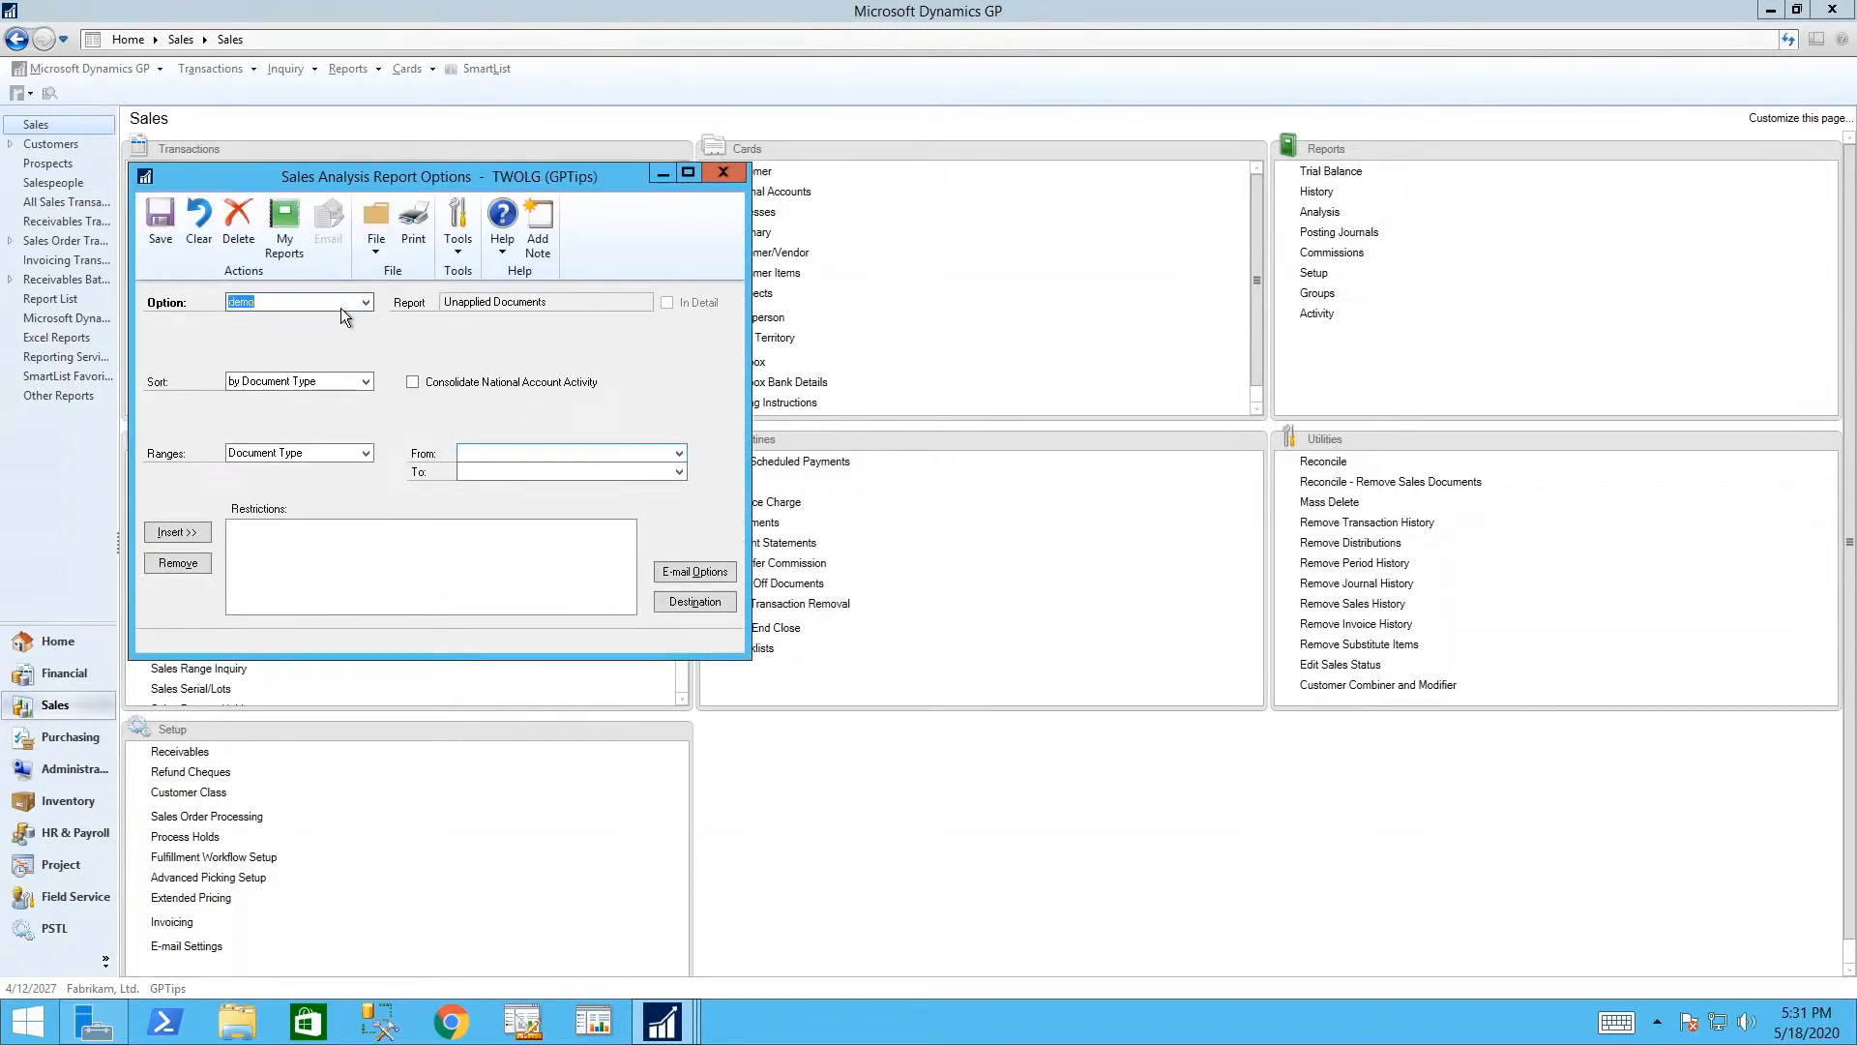
type("GPTips")
key("Tab")
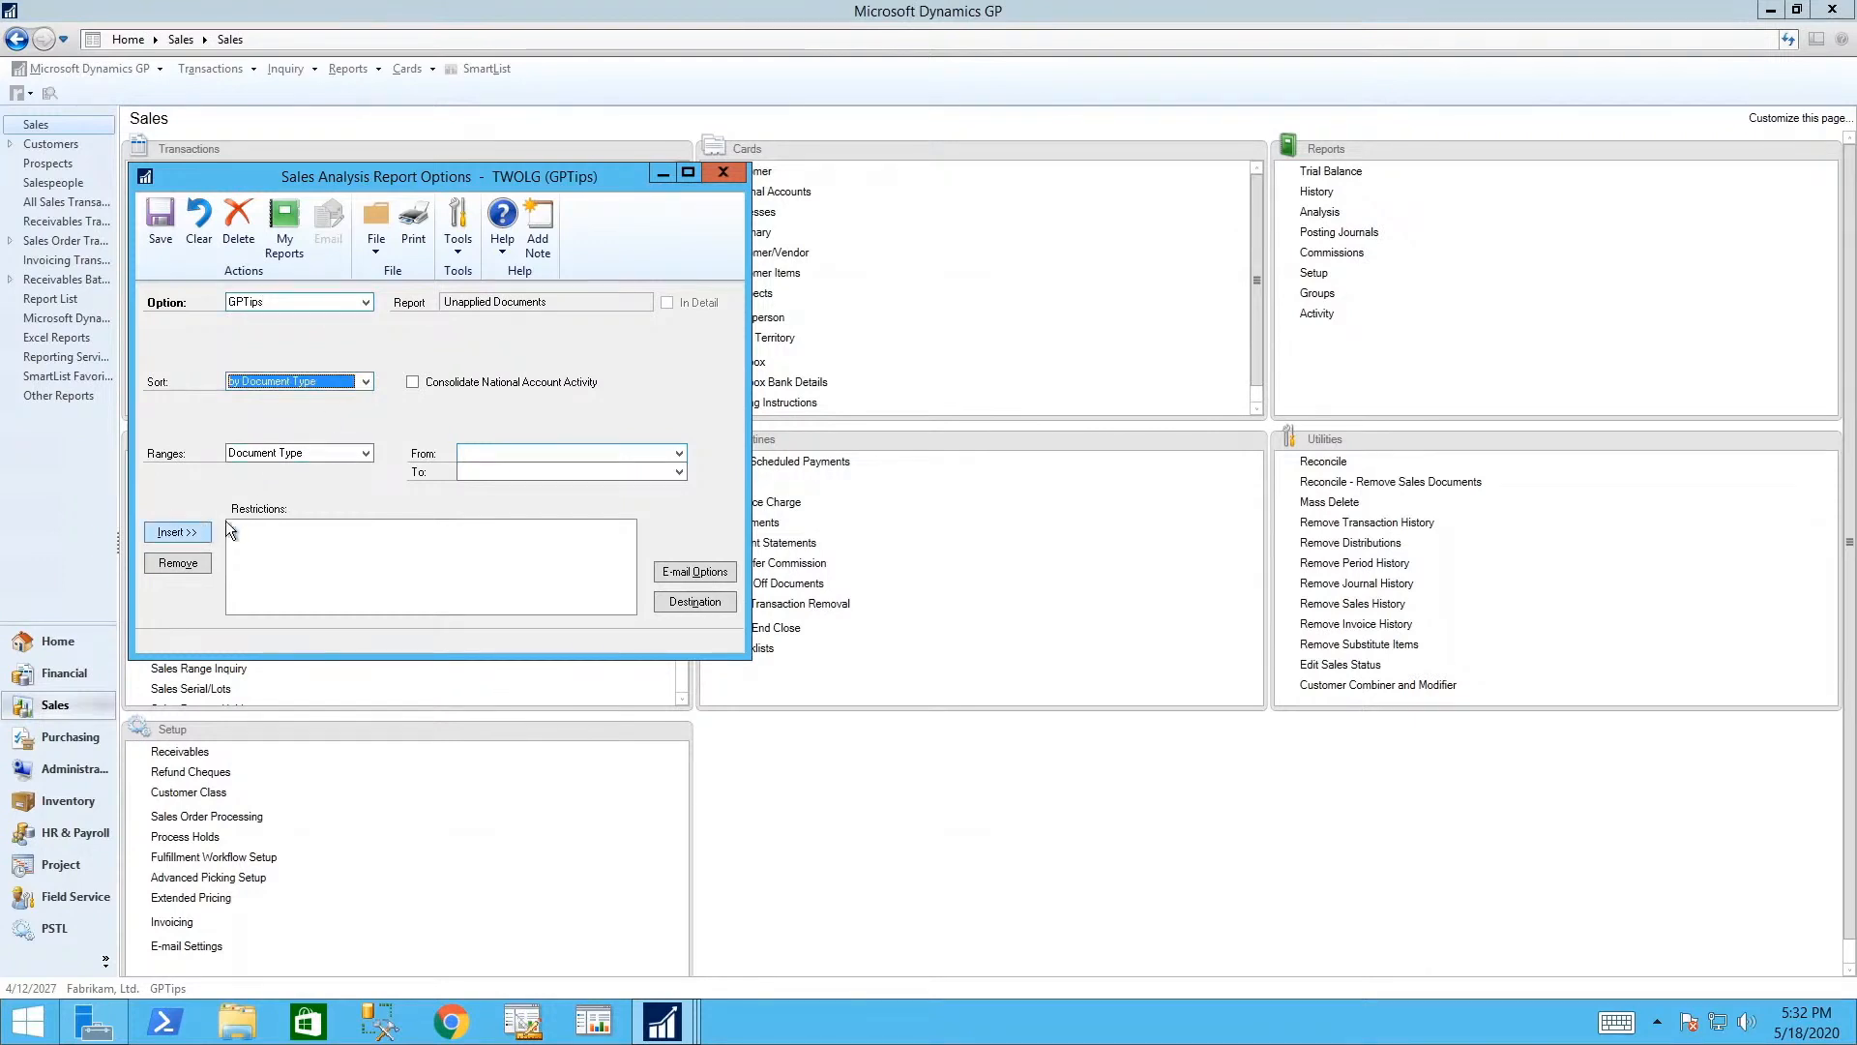
- Restrict the GPTips option to Document Date 1/1/2027 through 1/31/2027
left_click(366, 453)
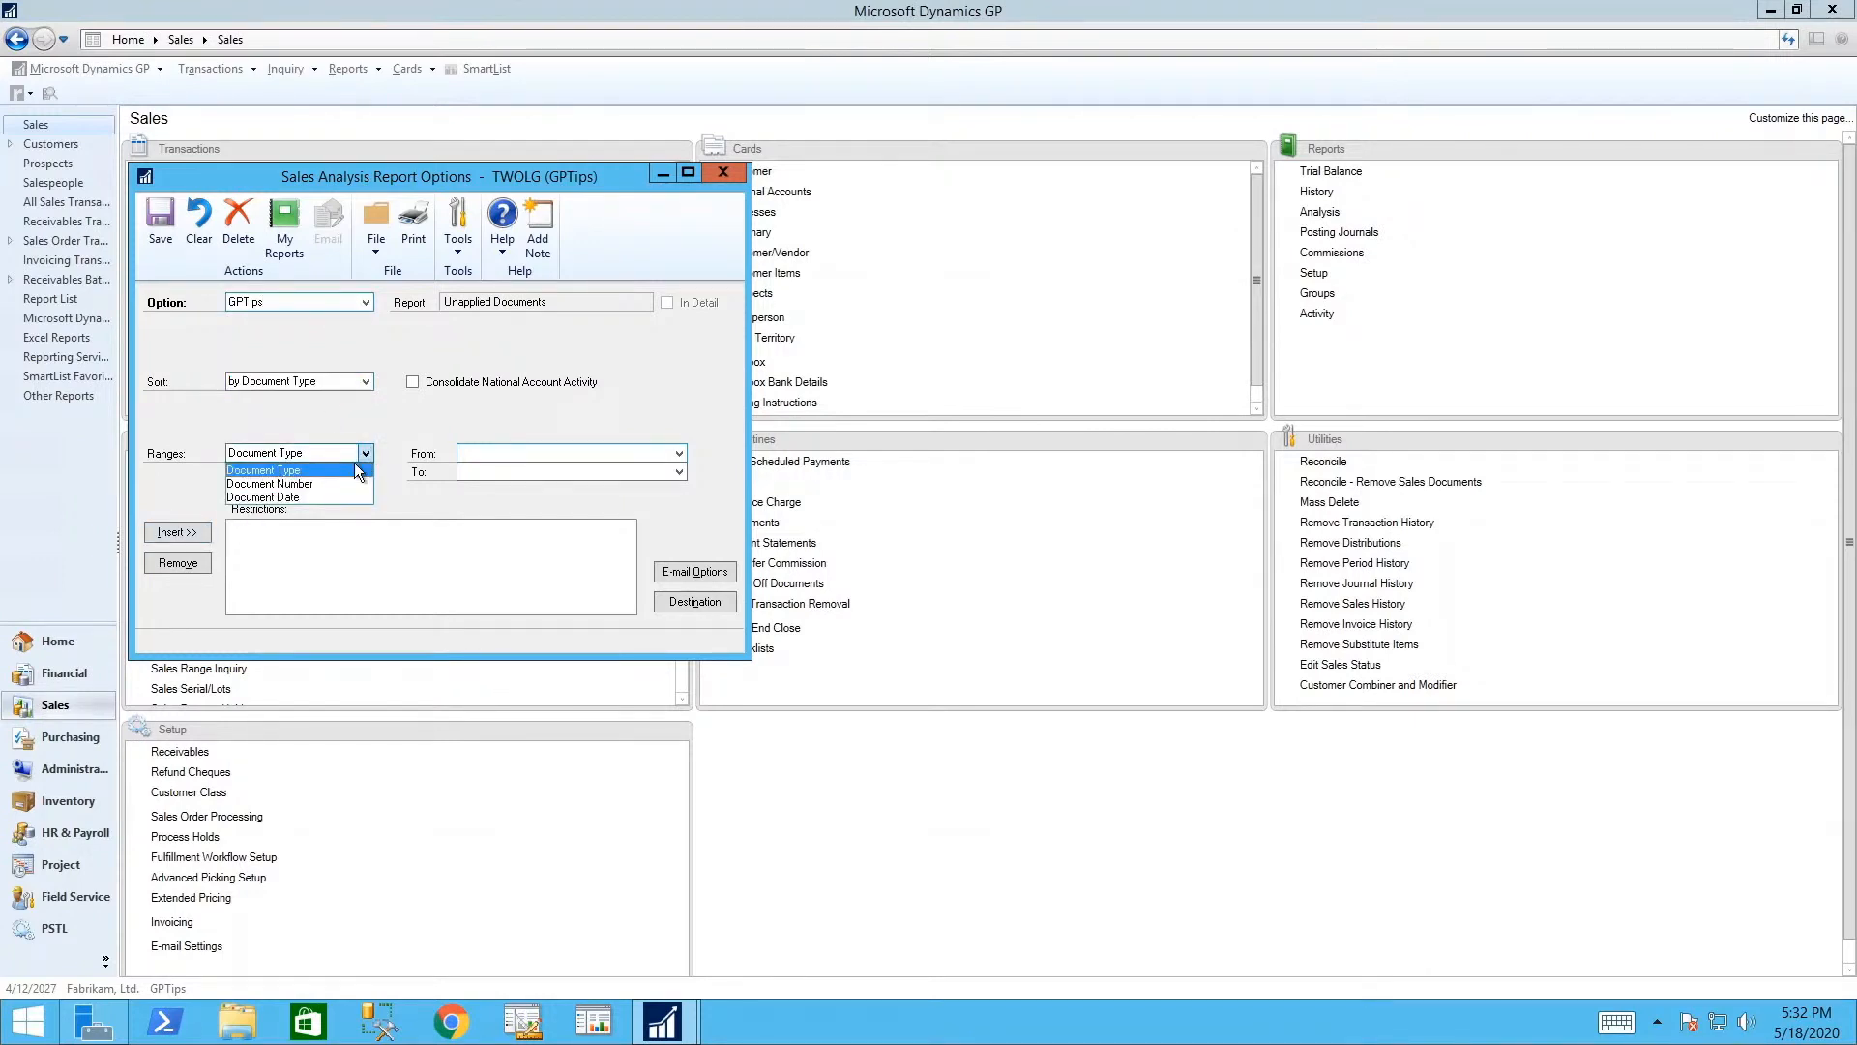
left_click(298, 497)
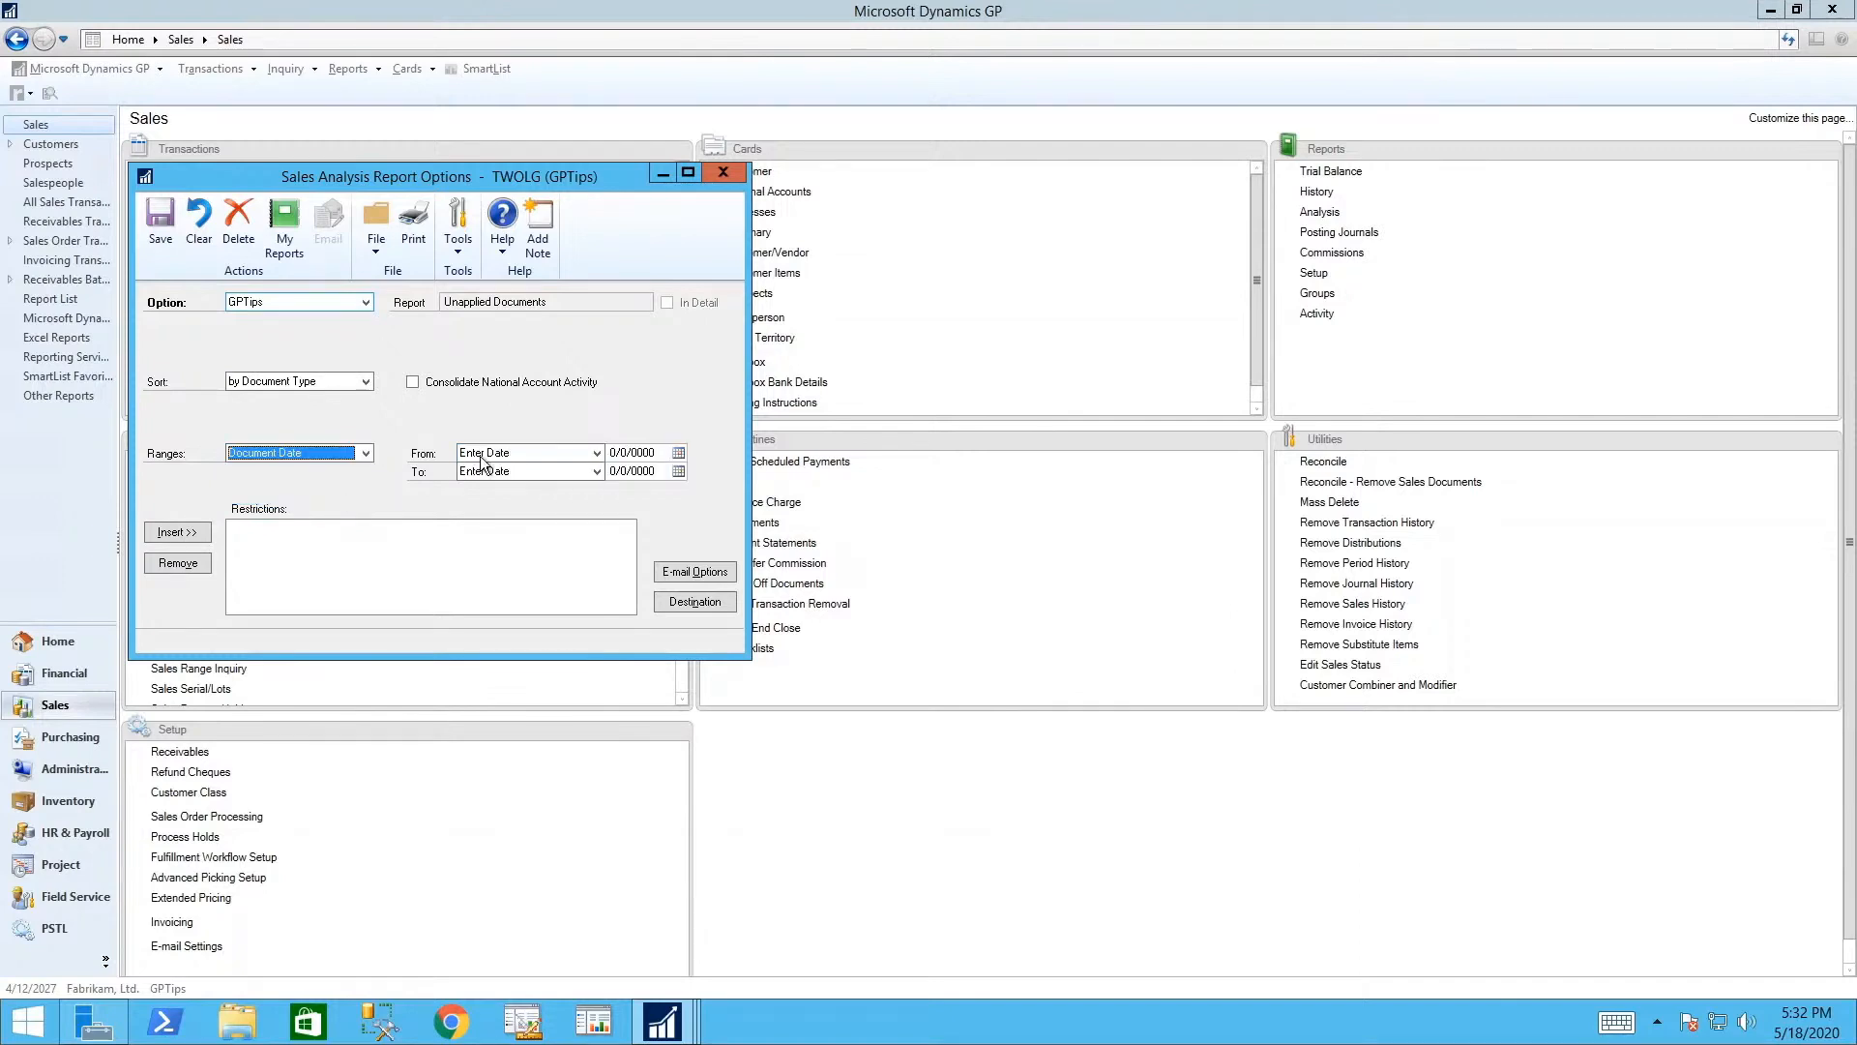
left_click(658, 453)
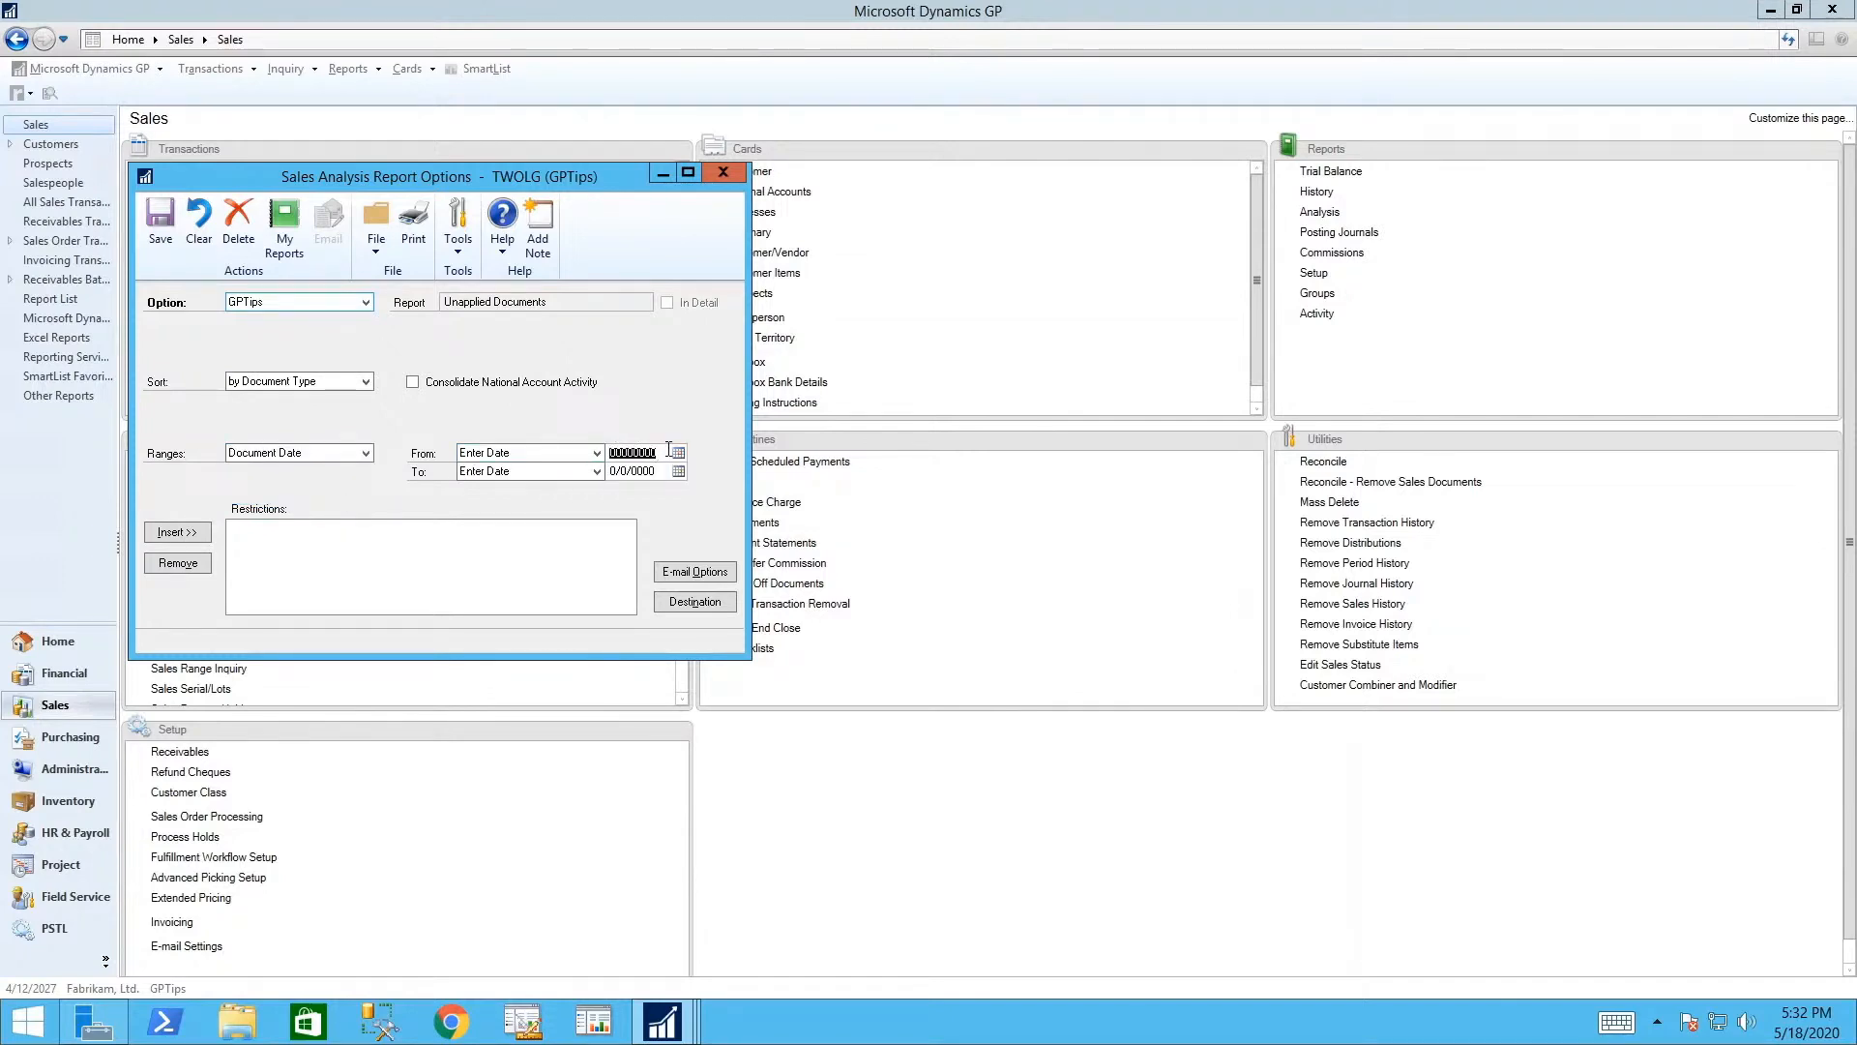
type("01012027")
key("Tab")
type("31")
key("Tab")
left_click(163, 532)
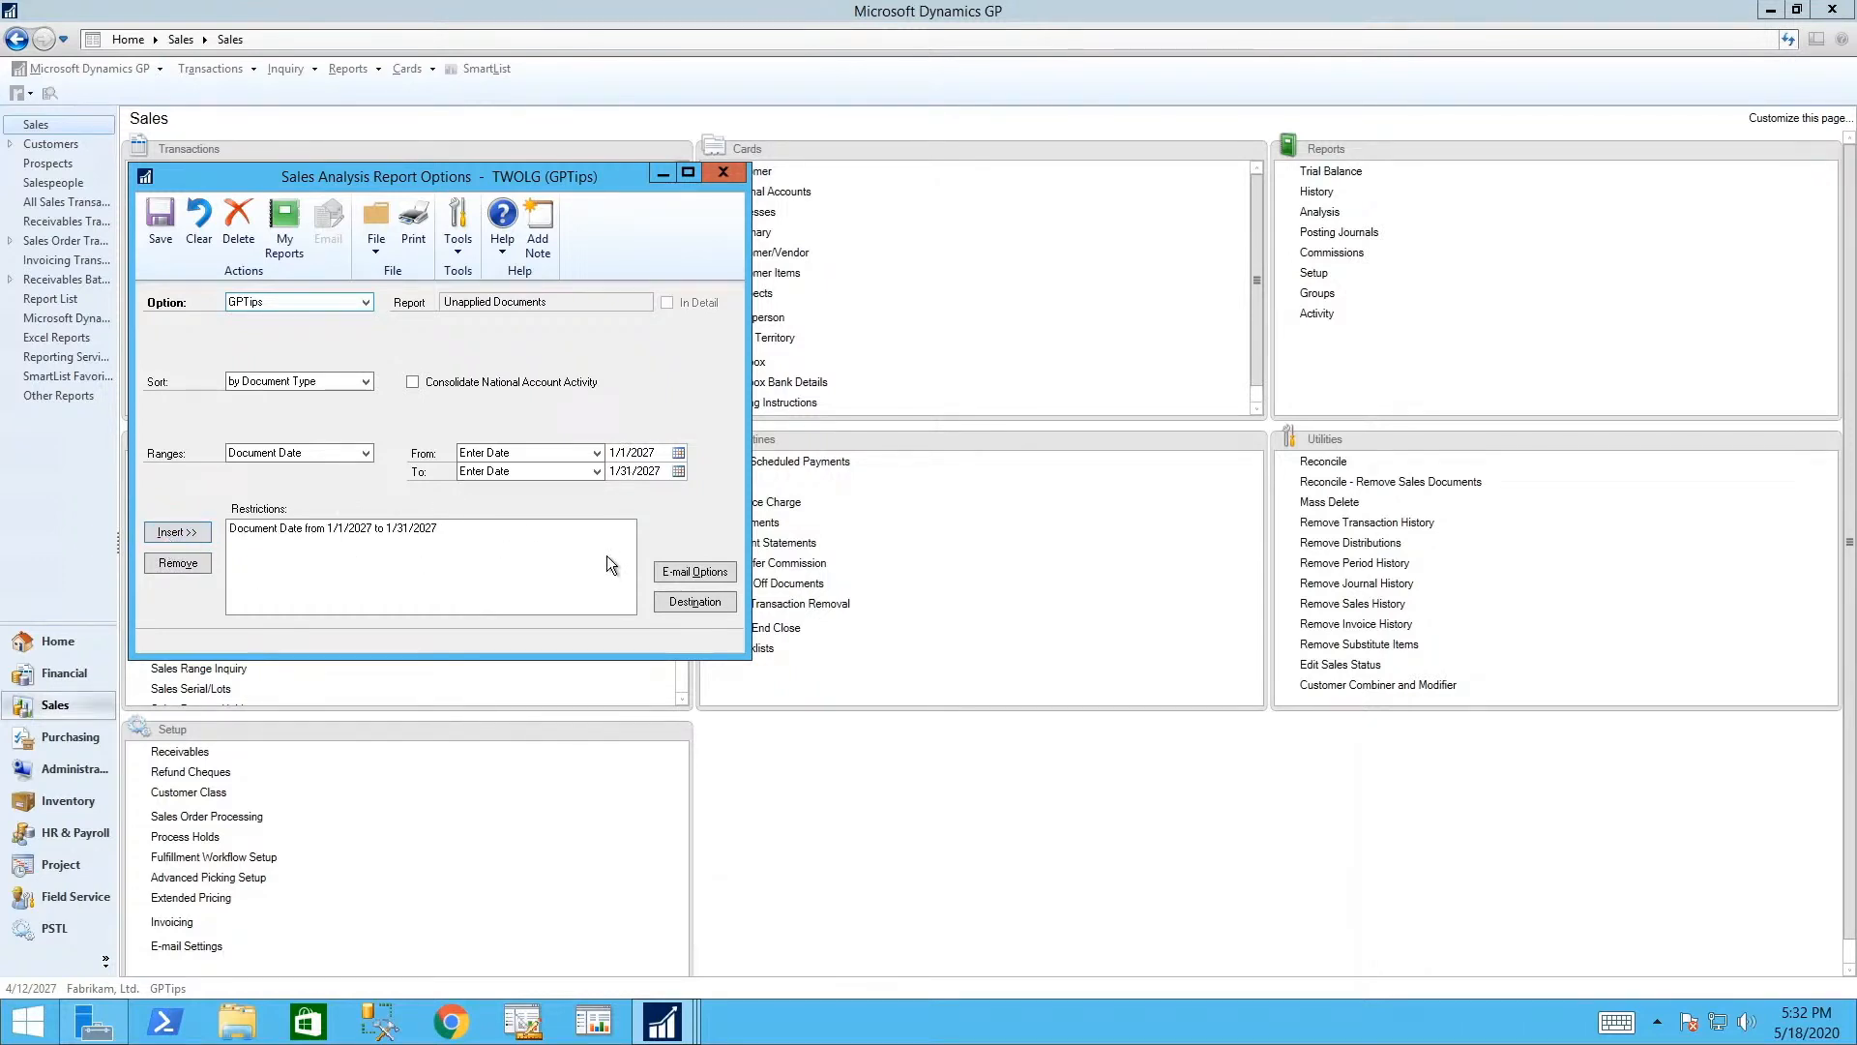
- Add the GPTips option to My Reports as 'Unapplied Documents-GPTips', save it, and close its window
left_click(284, 232)
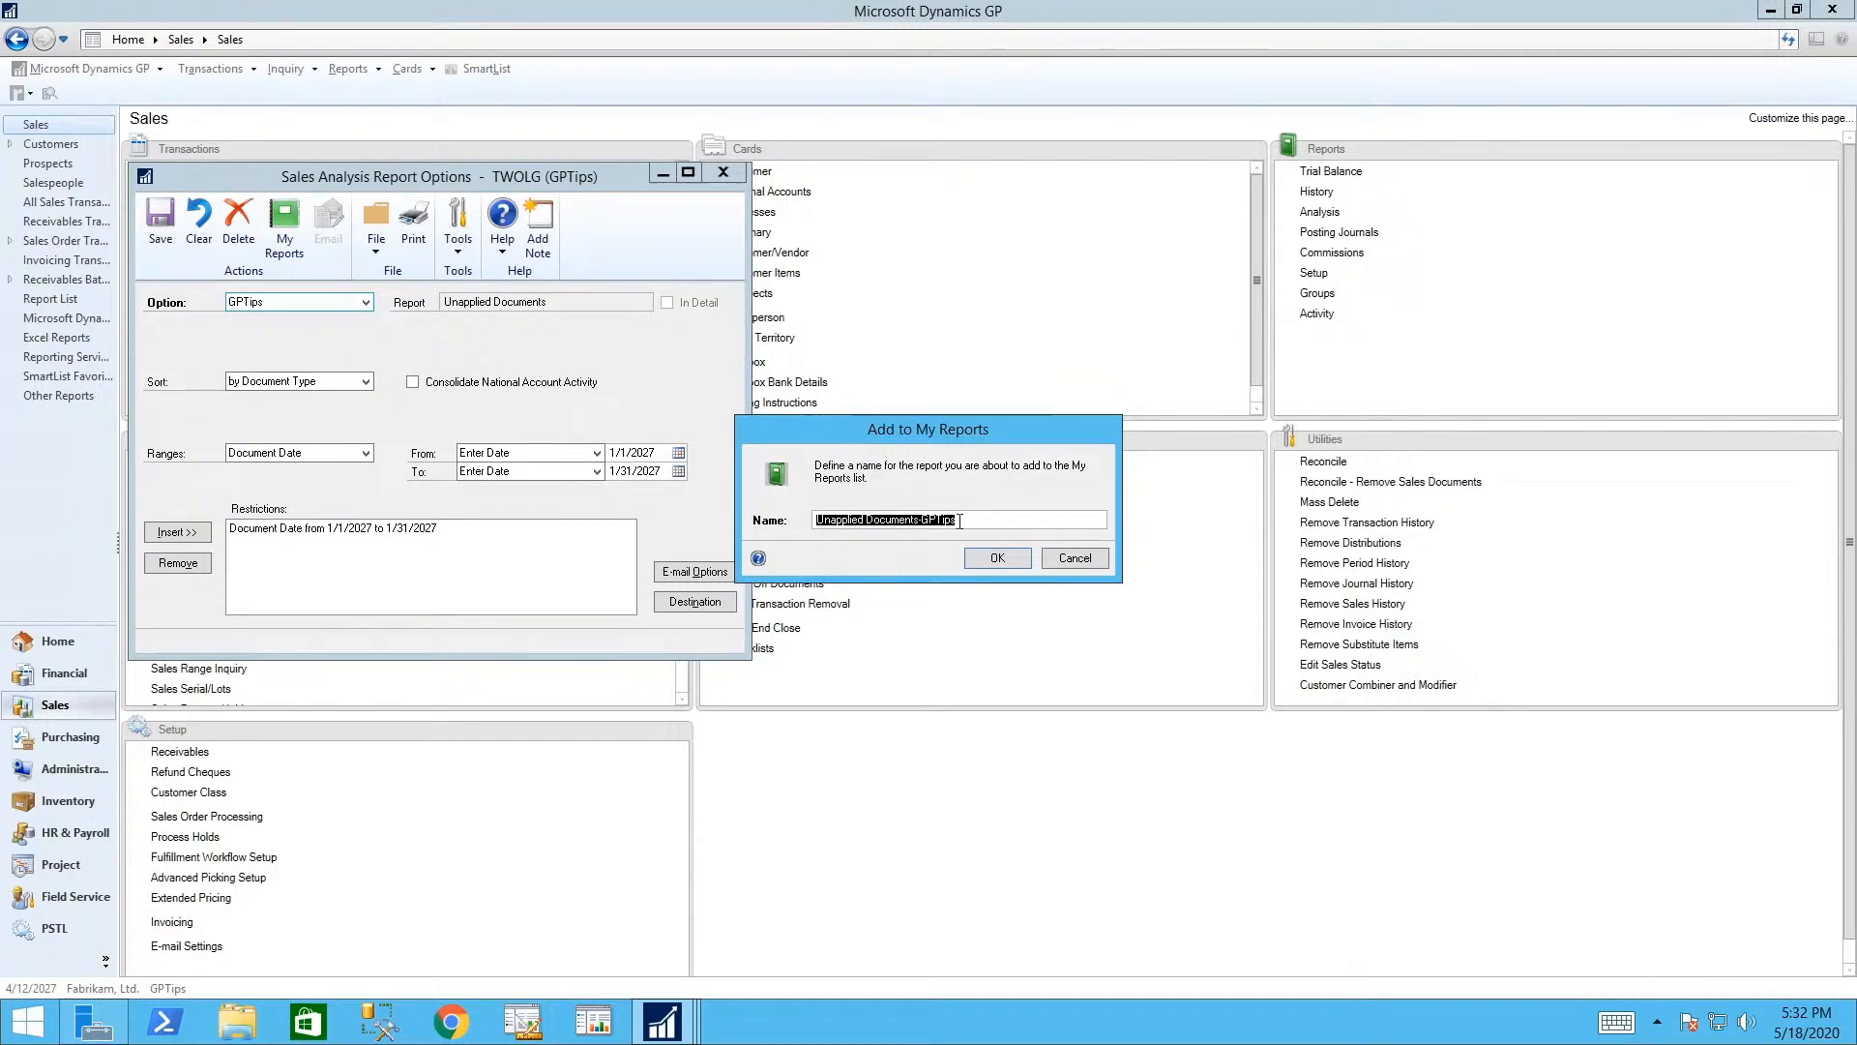
left_click(989, 556)
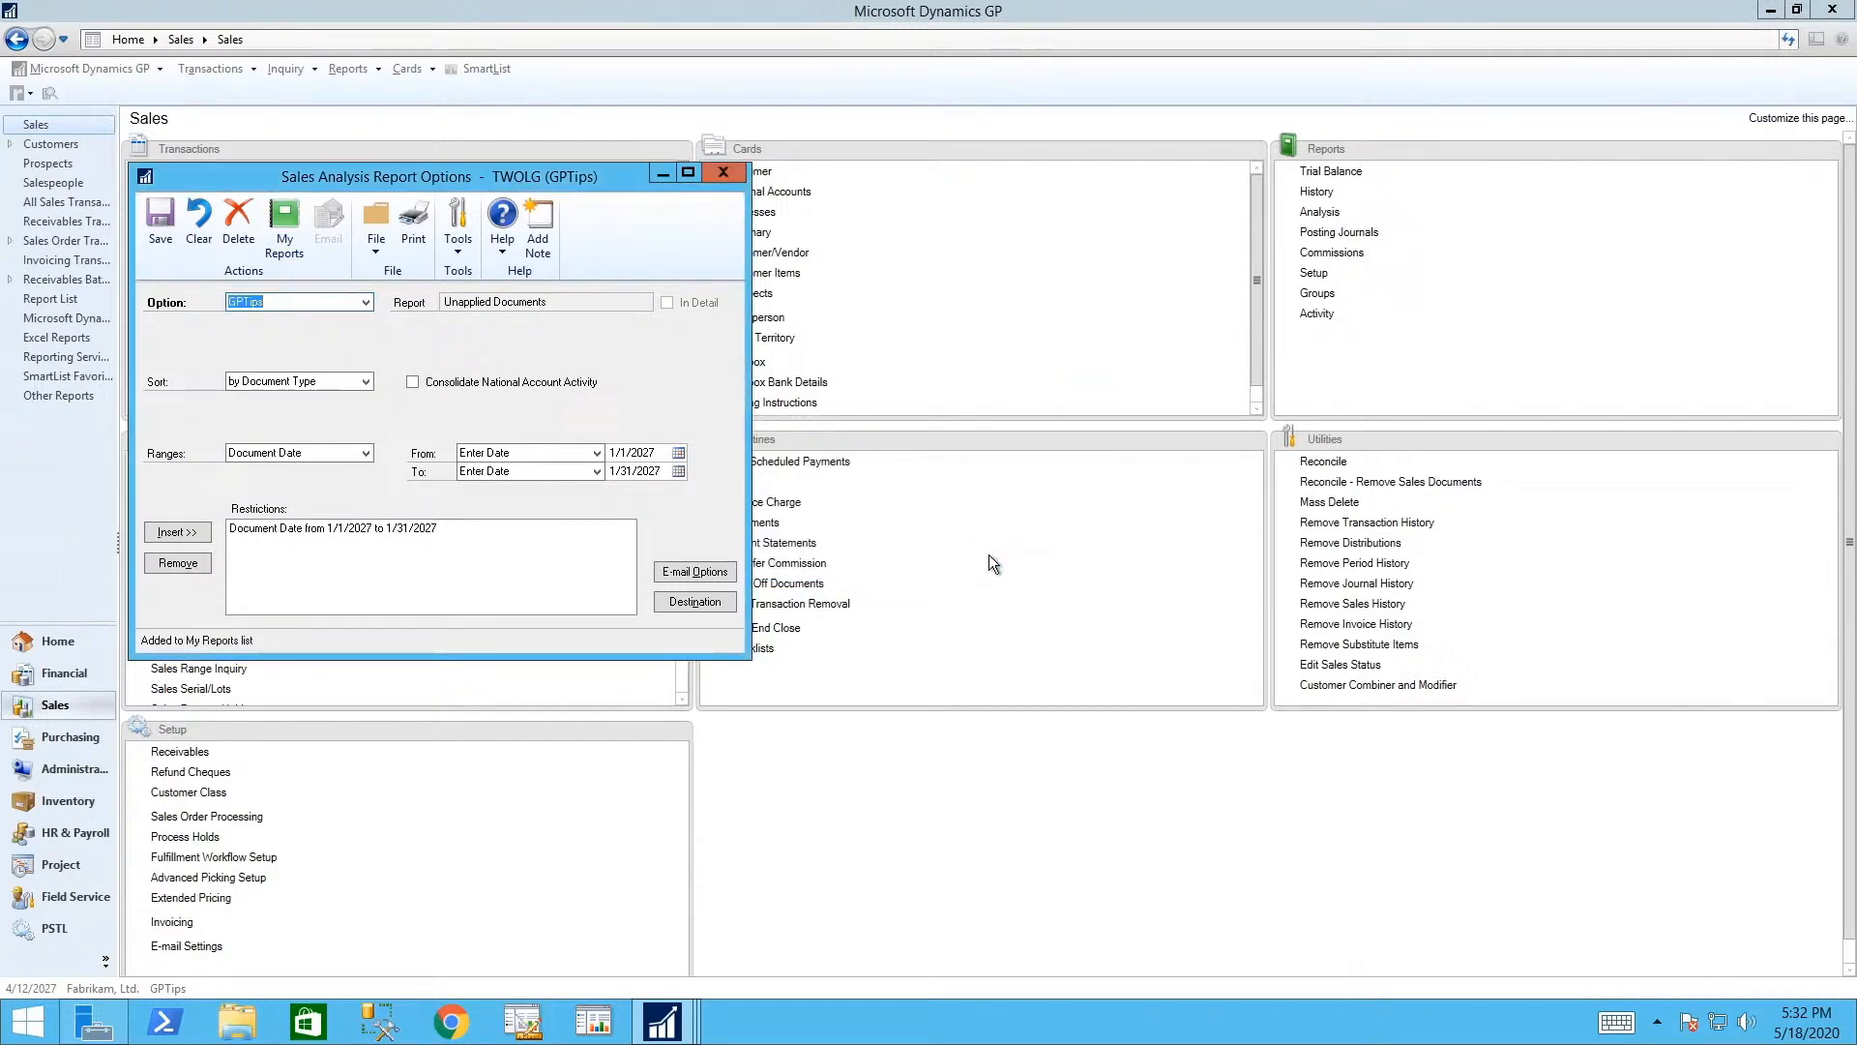
left_click(162, 223)
left_click(725, 172)
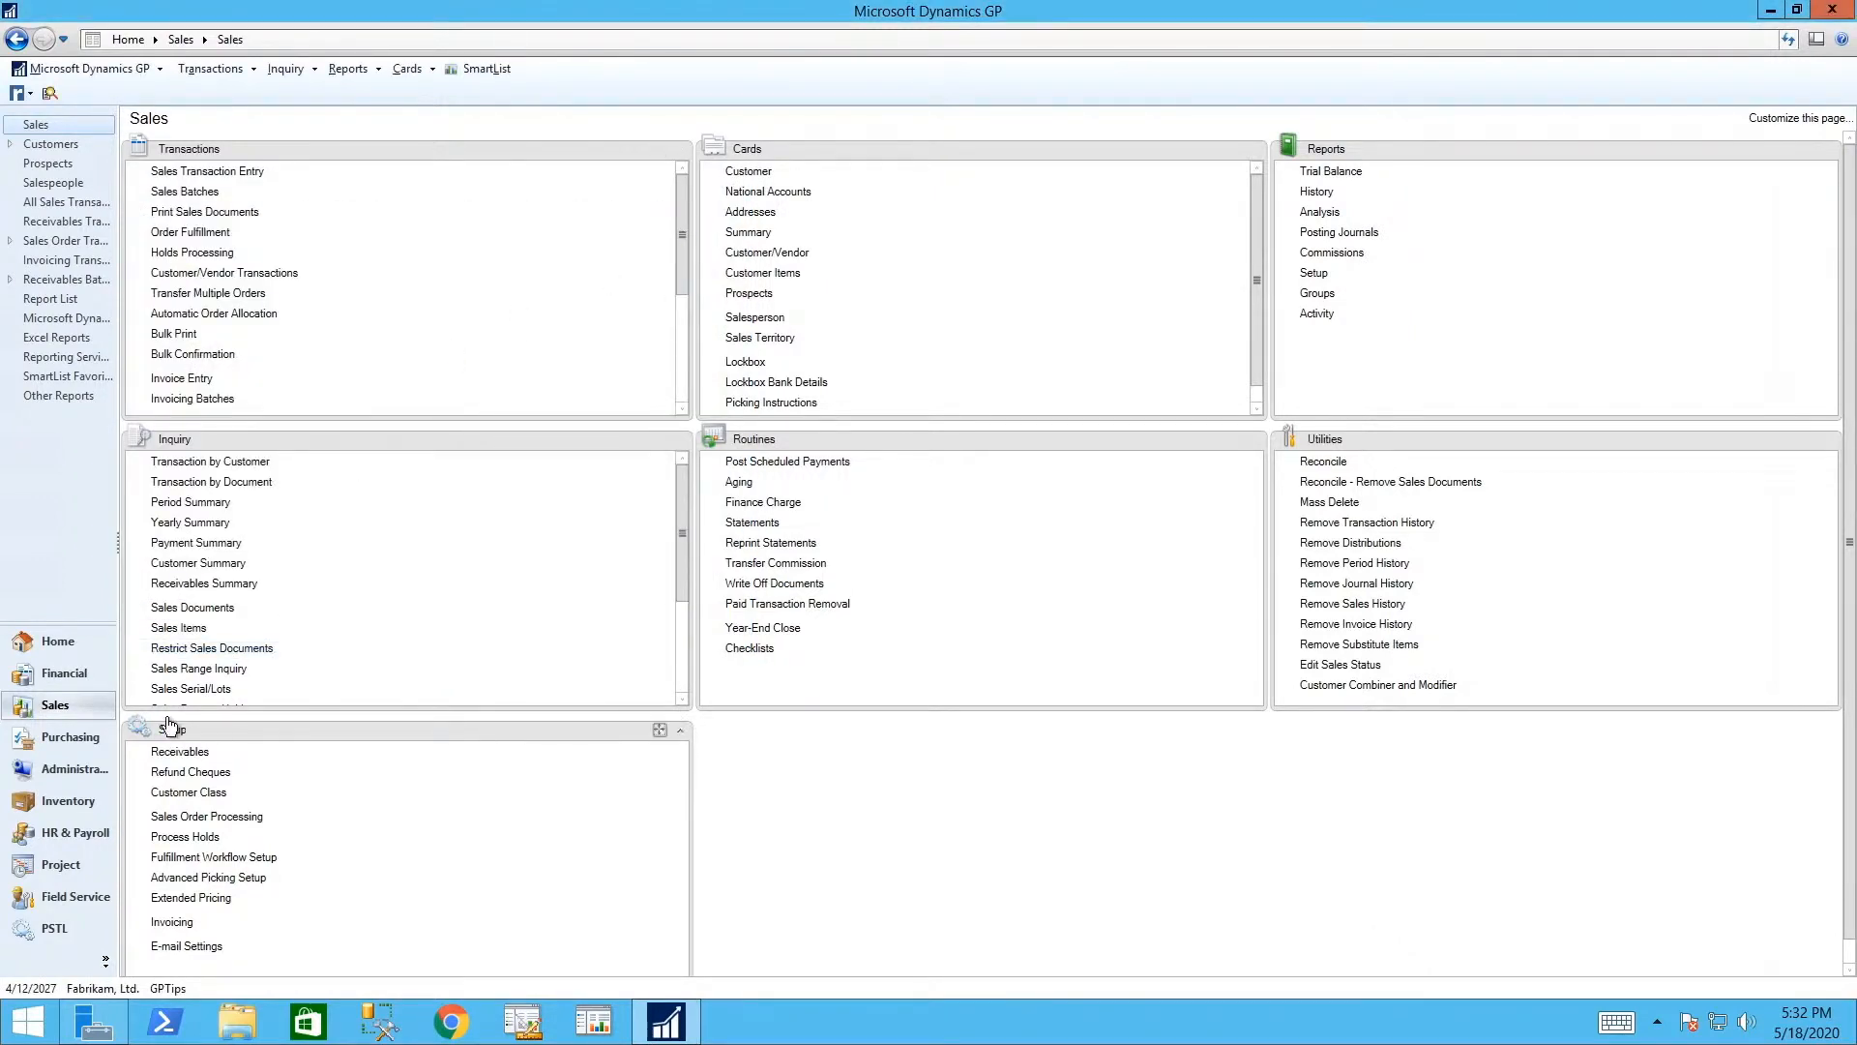
- Run Unapplied Documents-GPTips from My Reports on the Home page, widen the preview, then close it
left_click(50, 639)
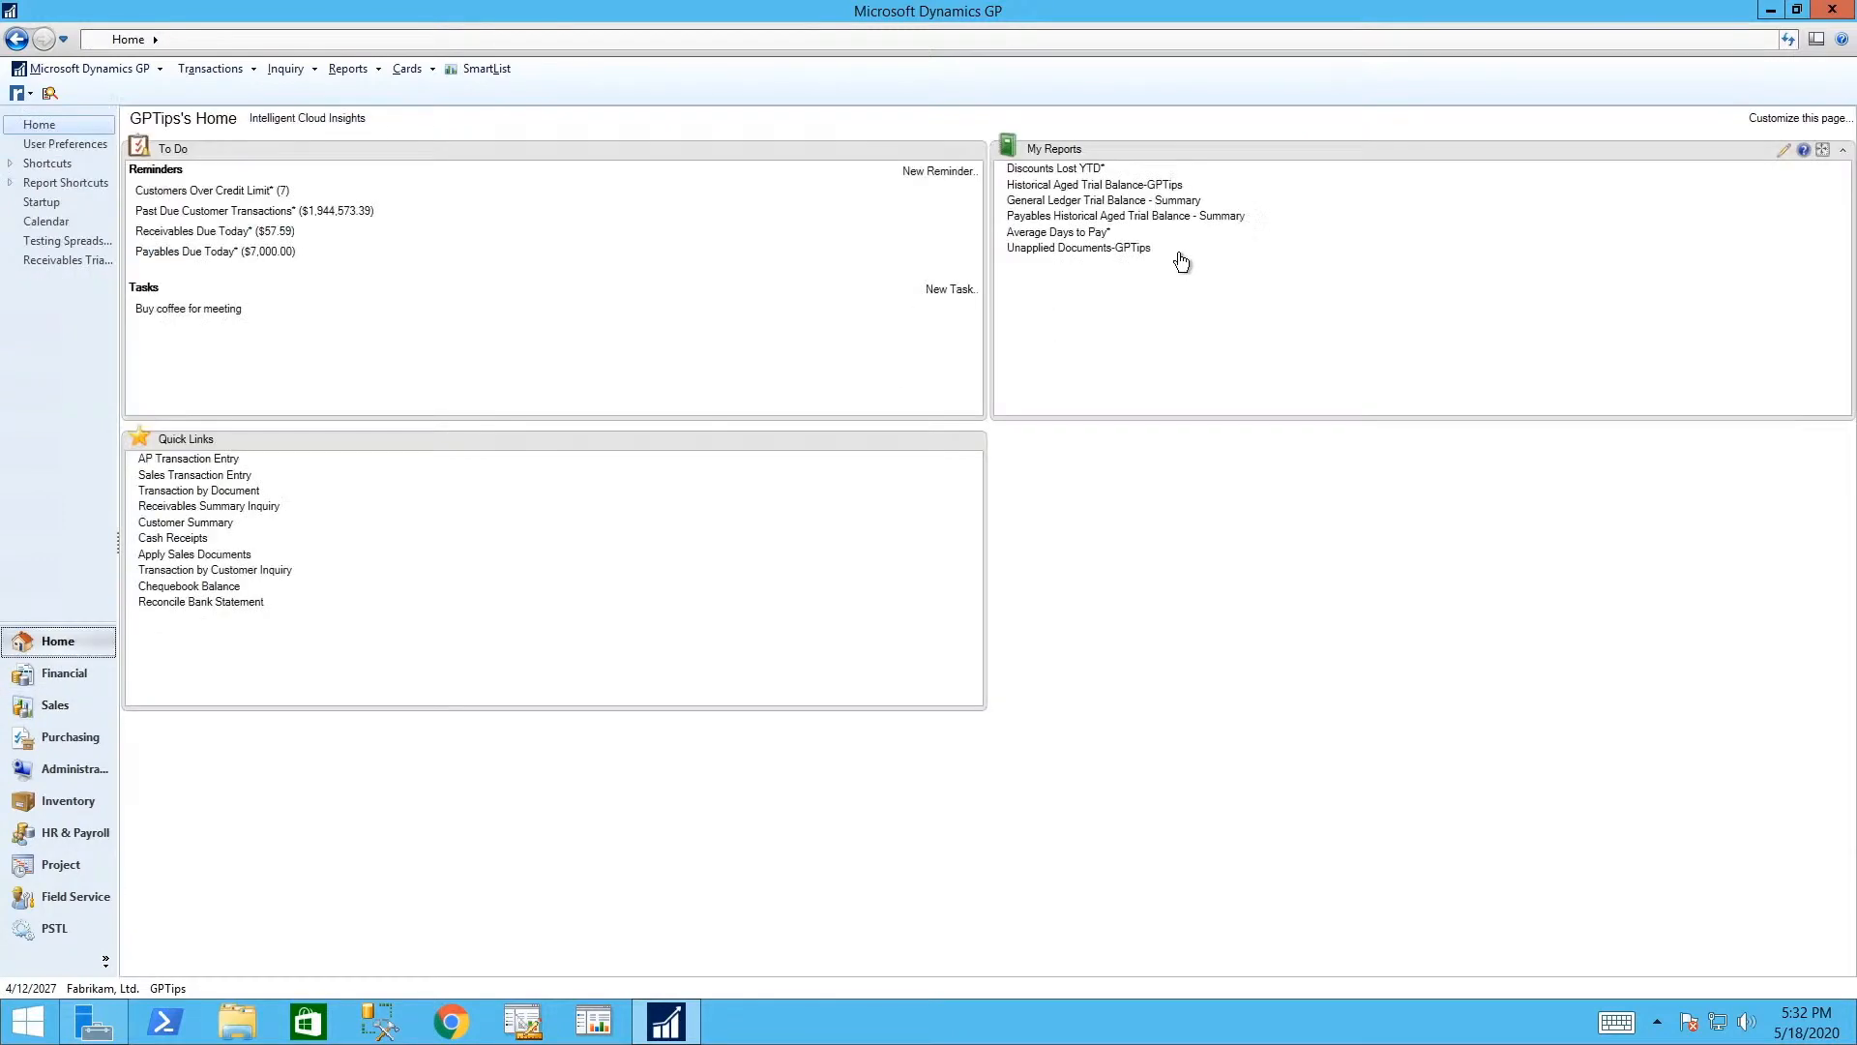
left_click(1090, 250)
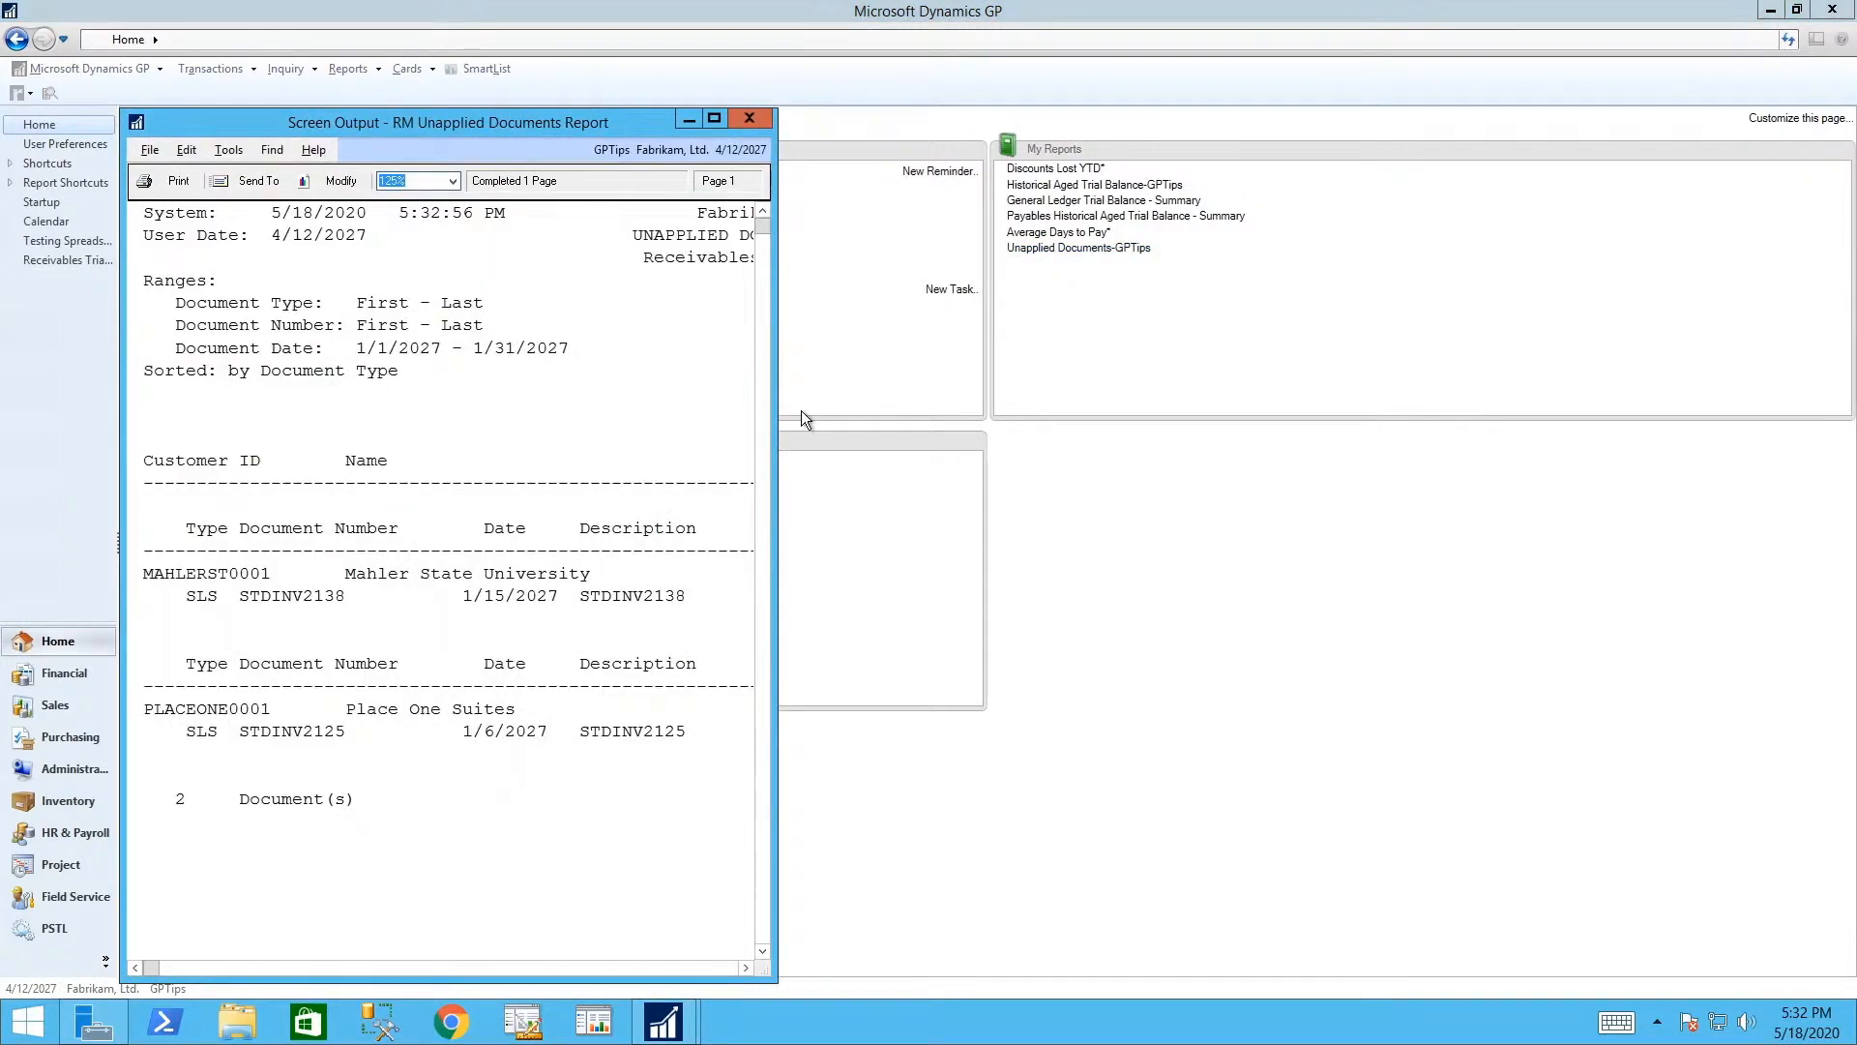
left_click_drag(780, 410, 1701, 438)
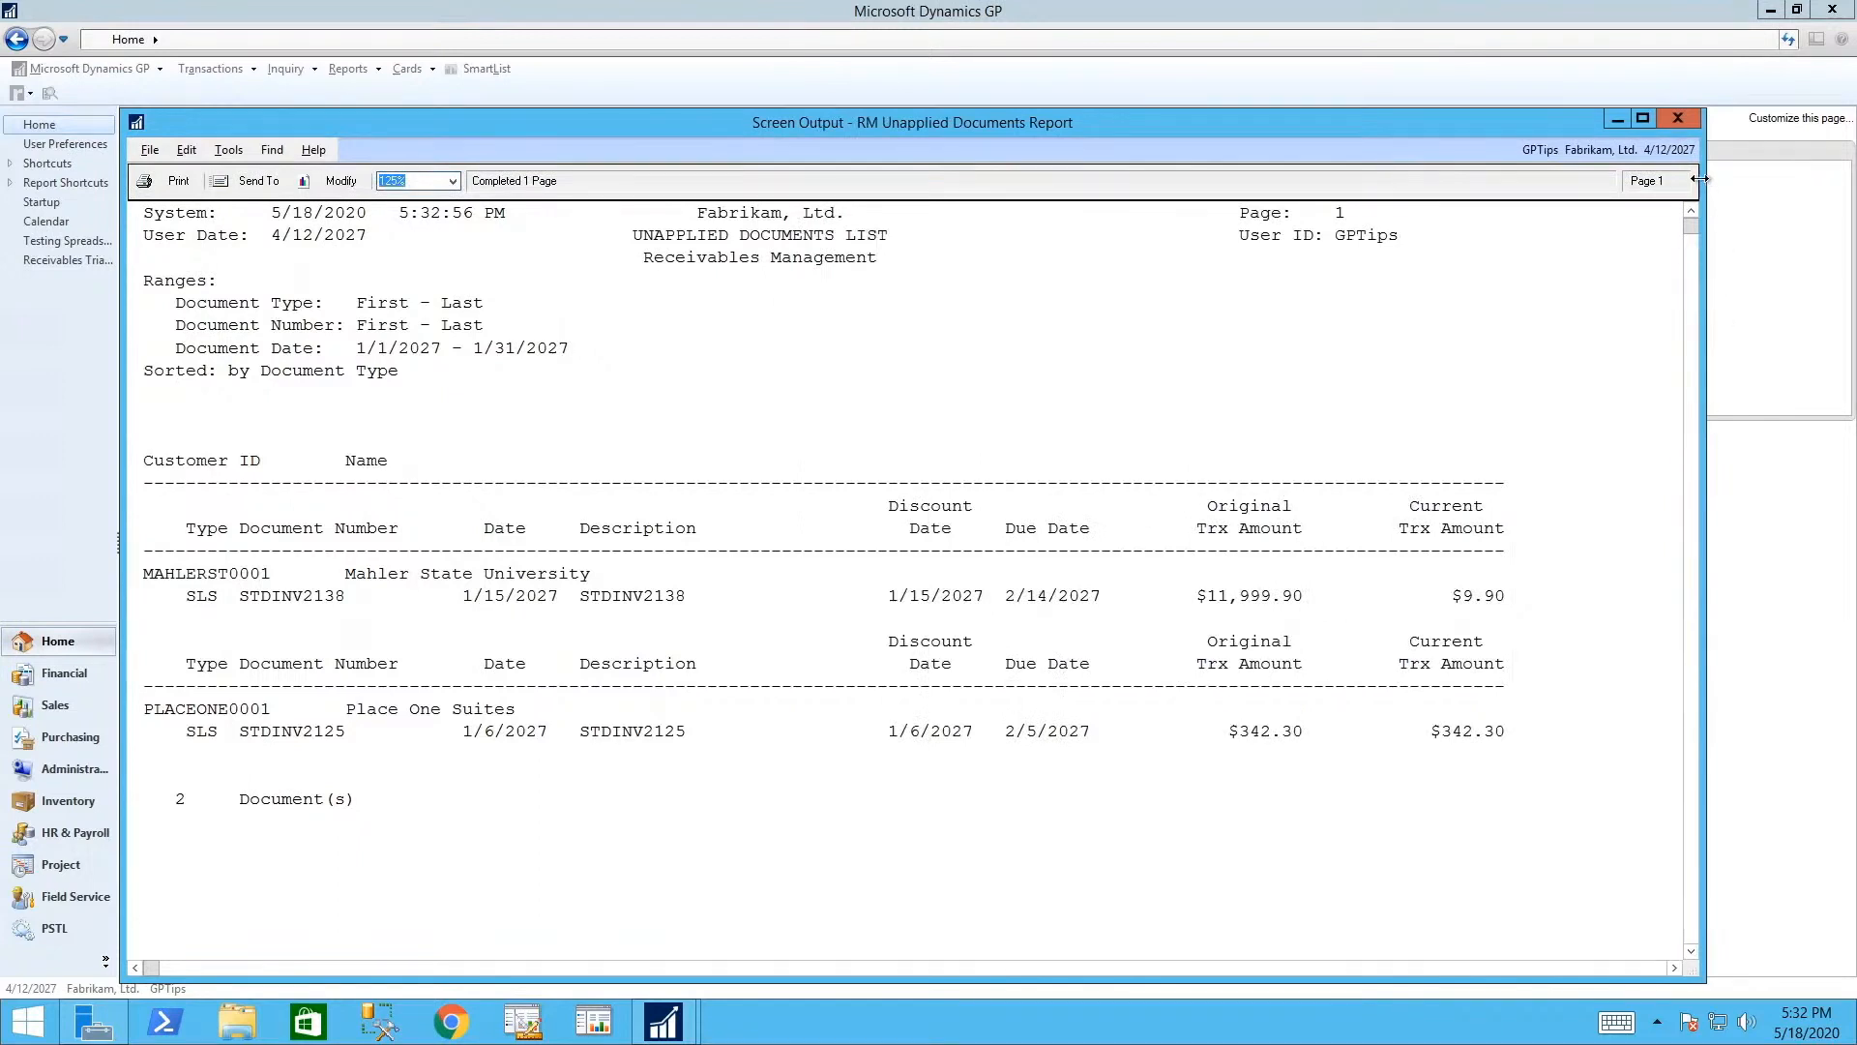
left_click(1674, 122)
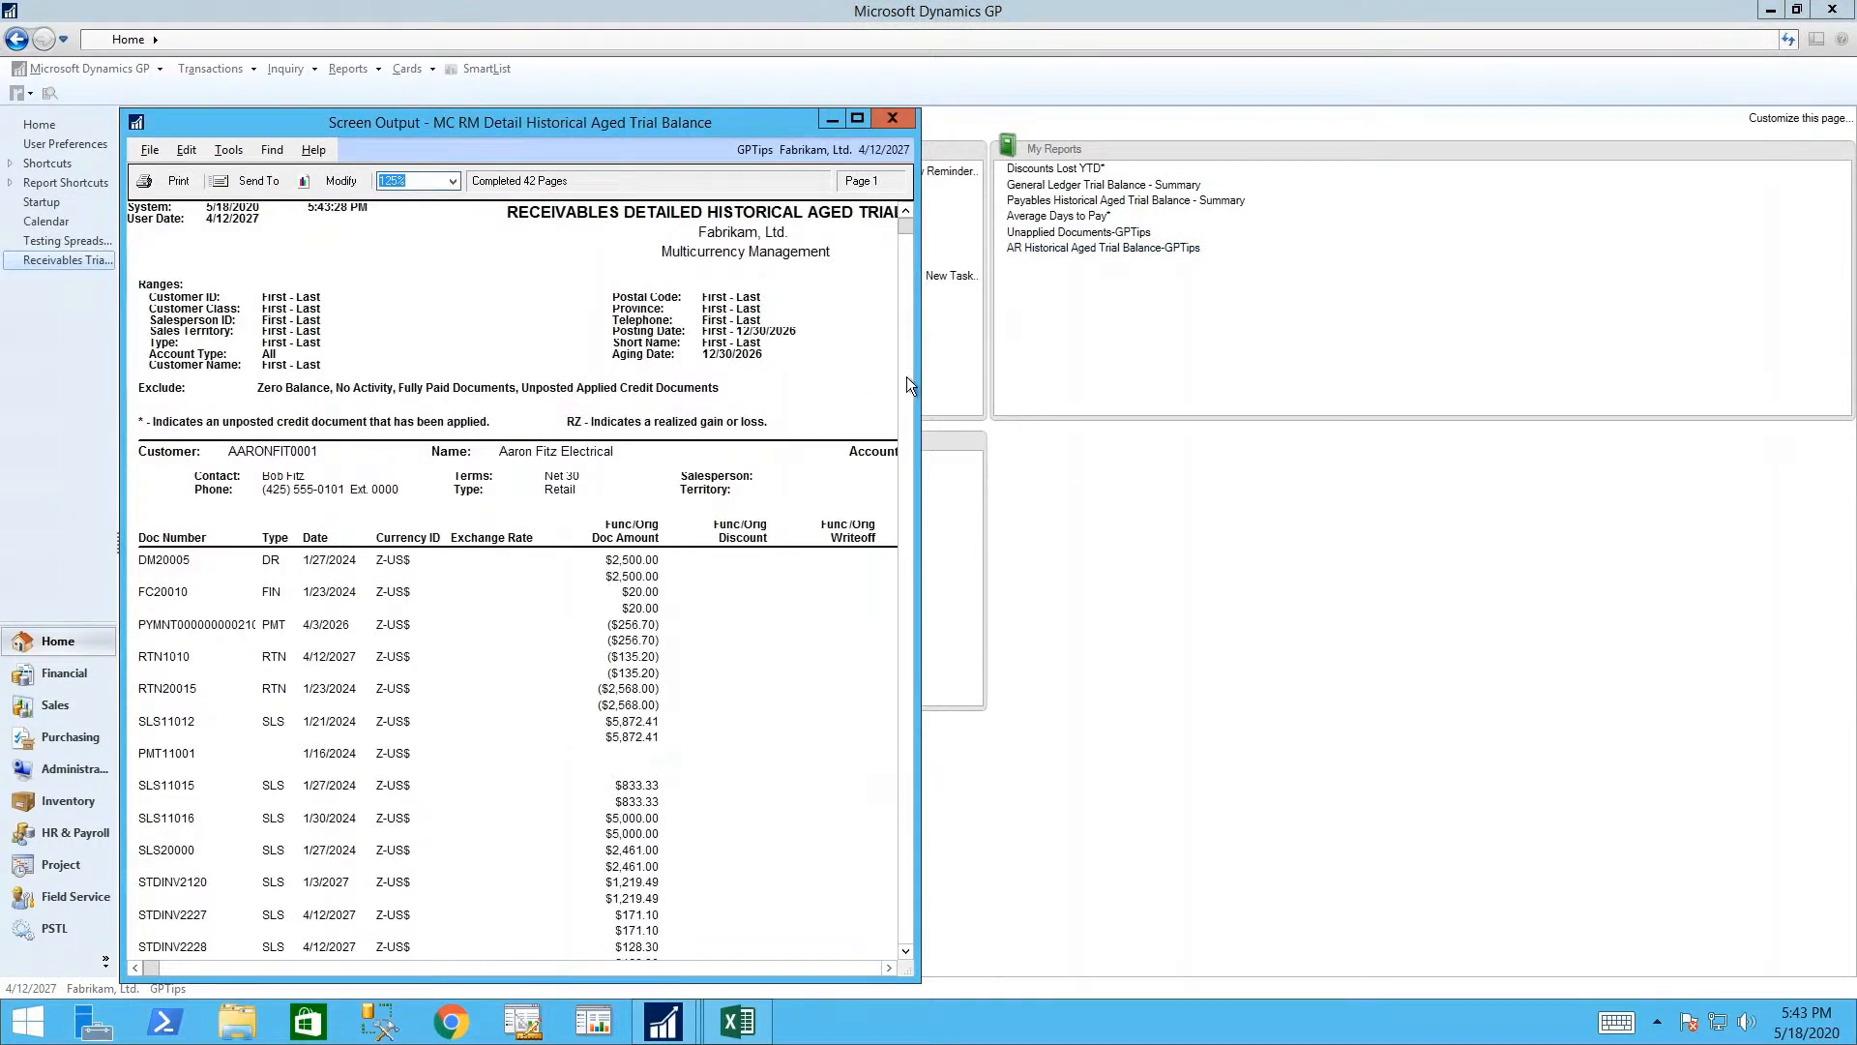
left_click_drag(917, 365, 1067, 380)
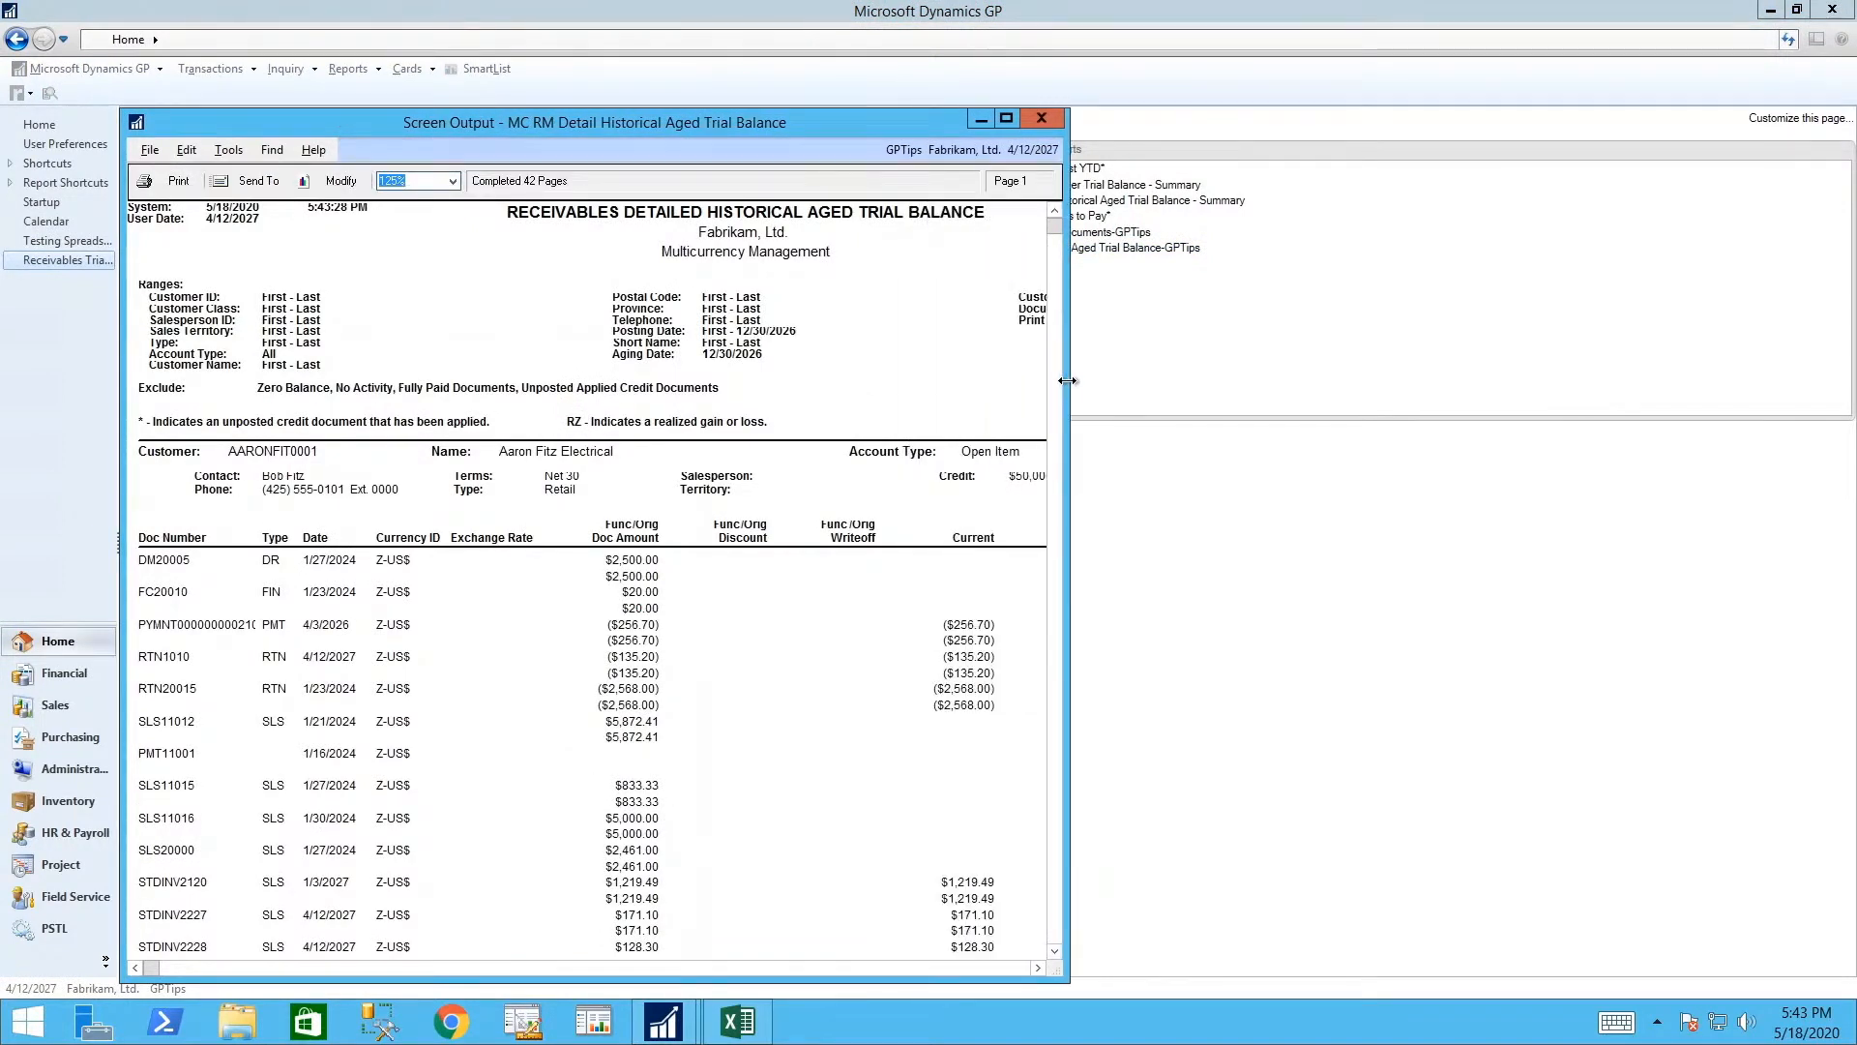
key("ctrl+f")
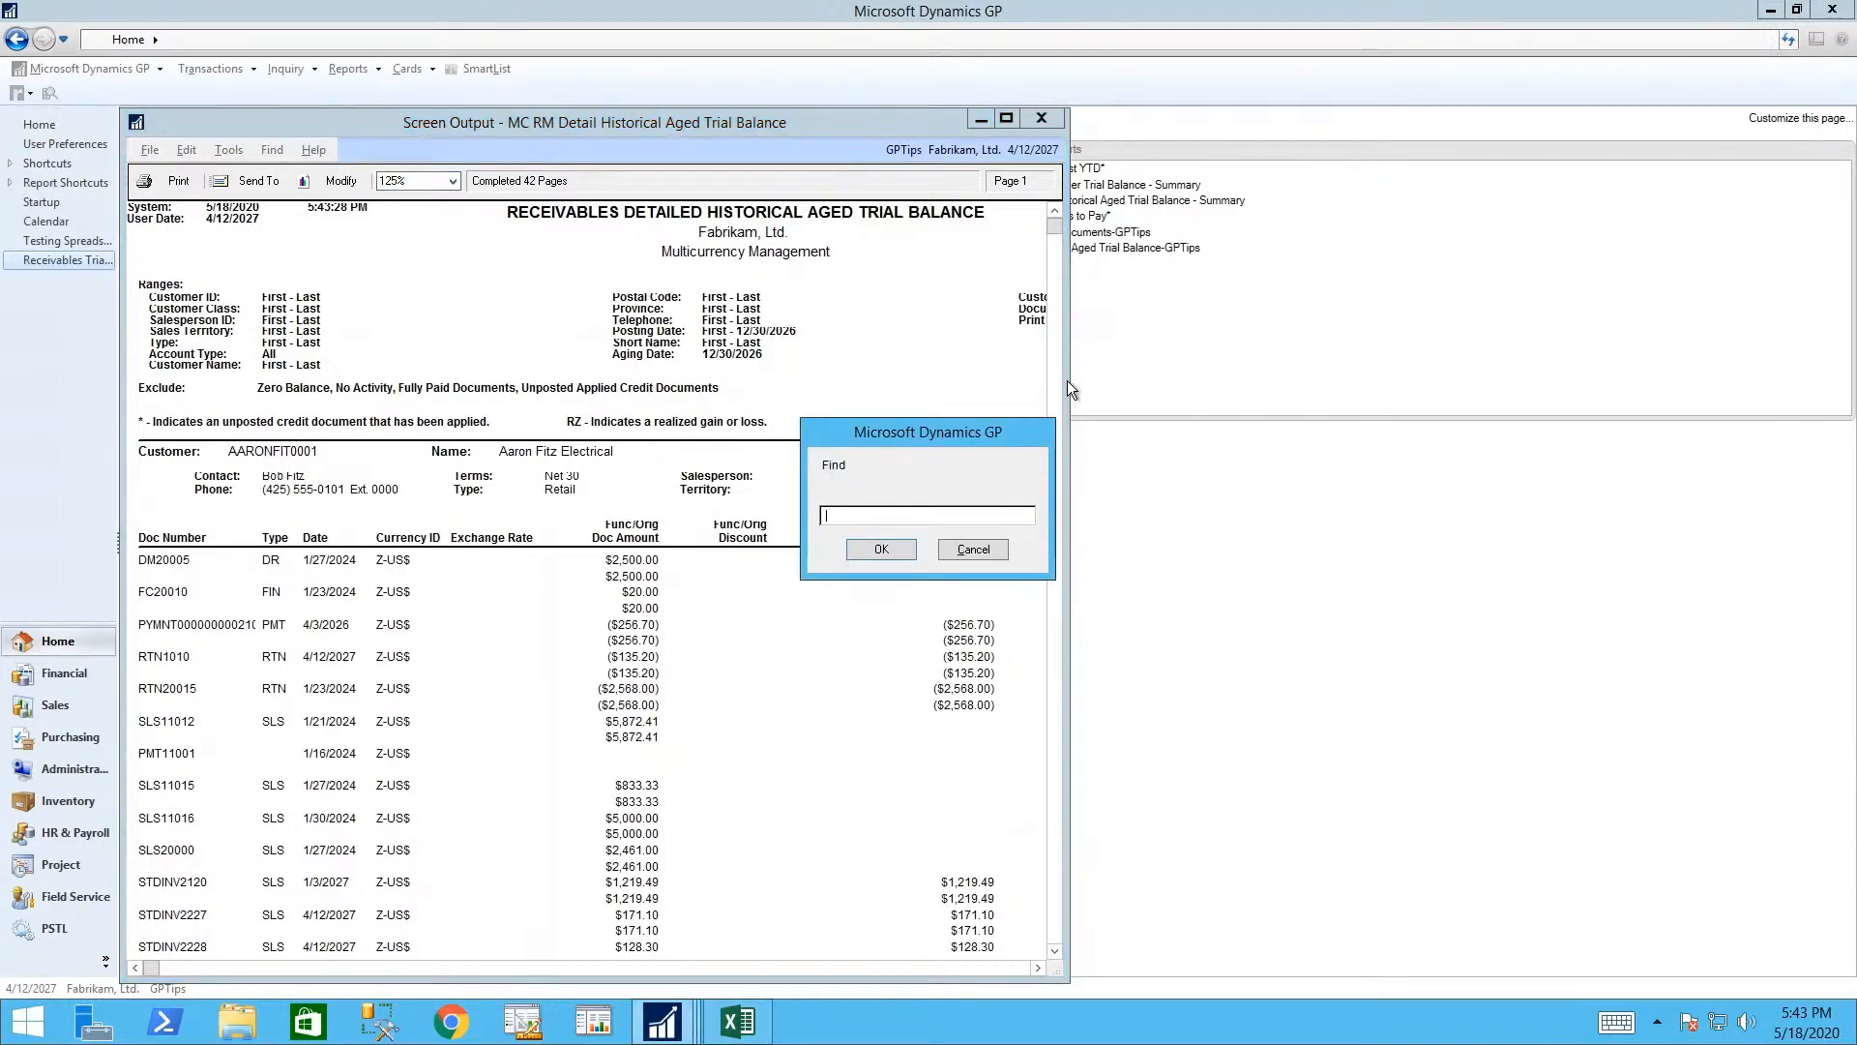
type("Tele")
left_click(890, 551)
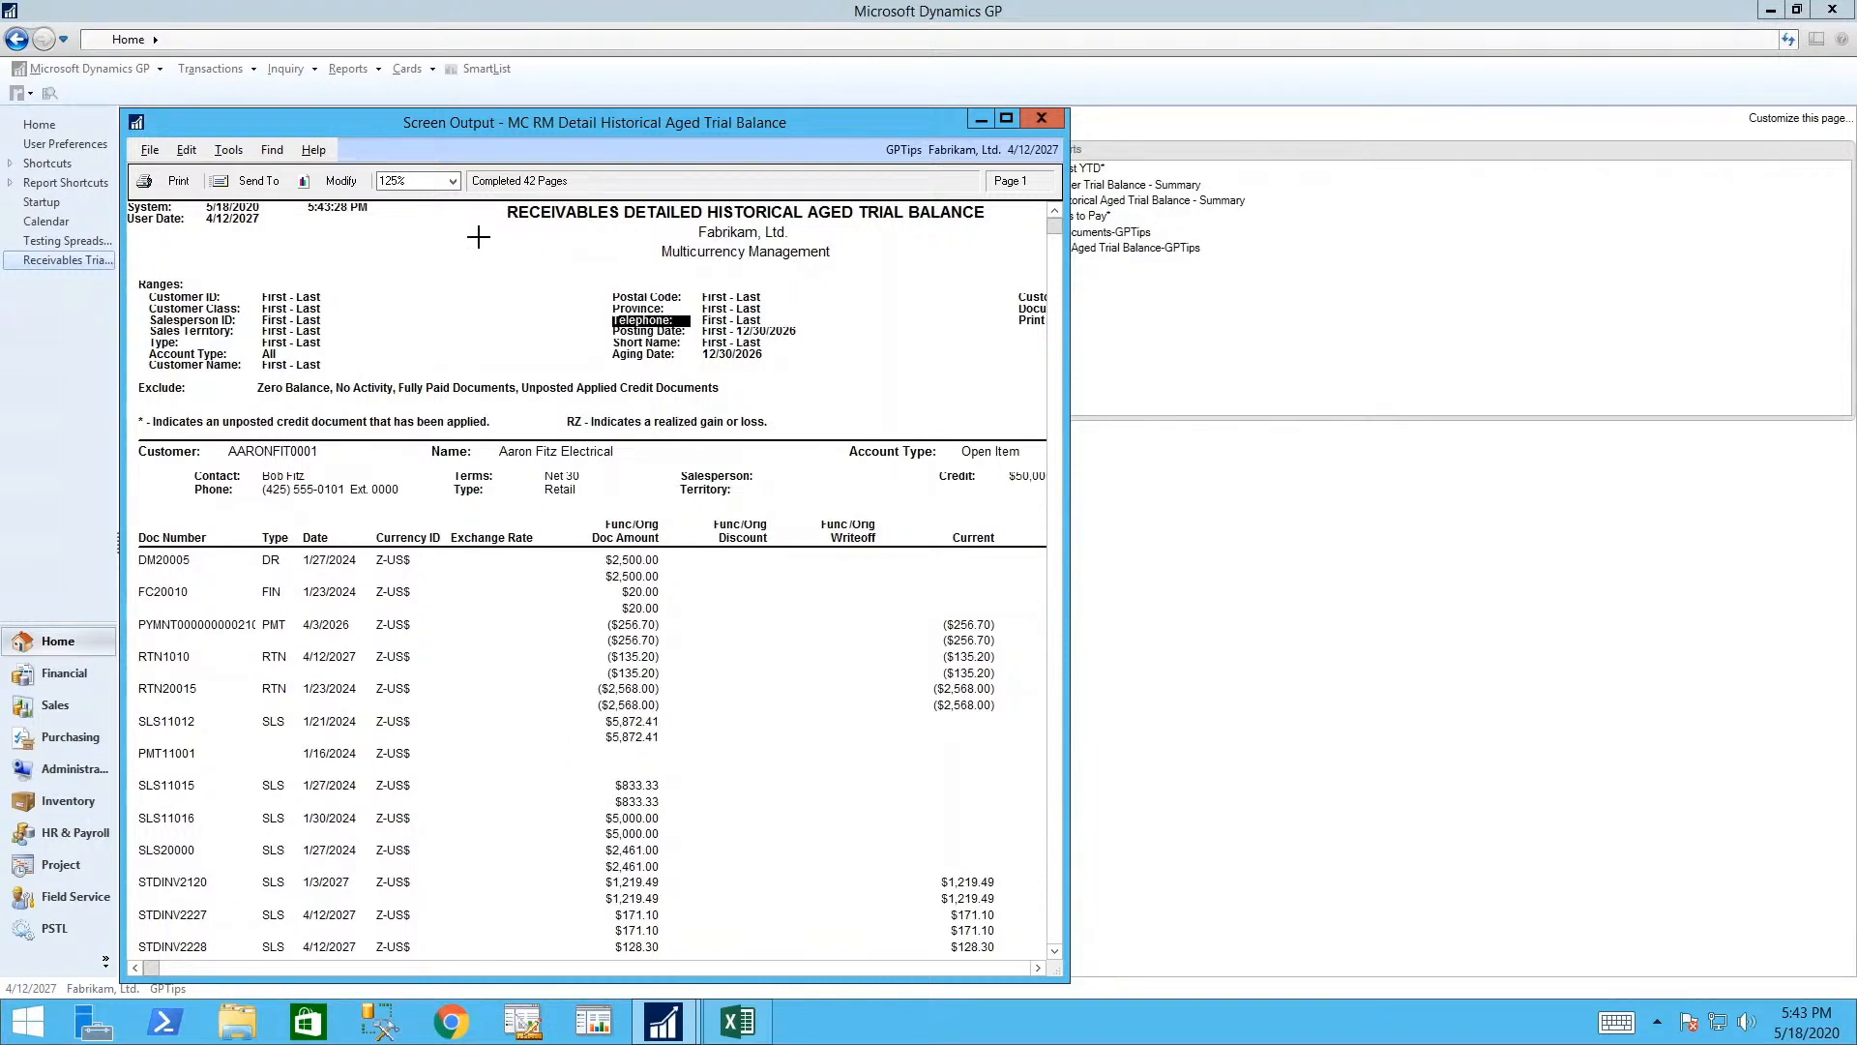
left_click(264, 150)
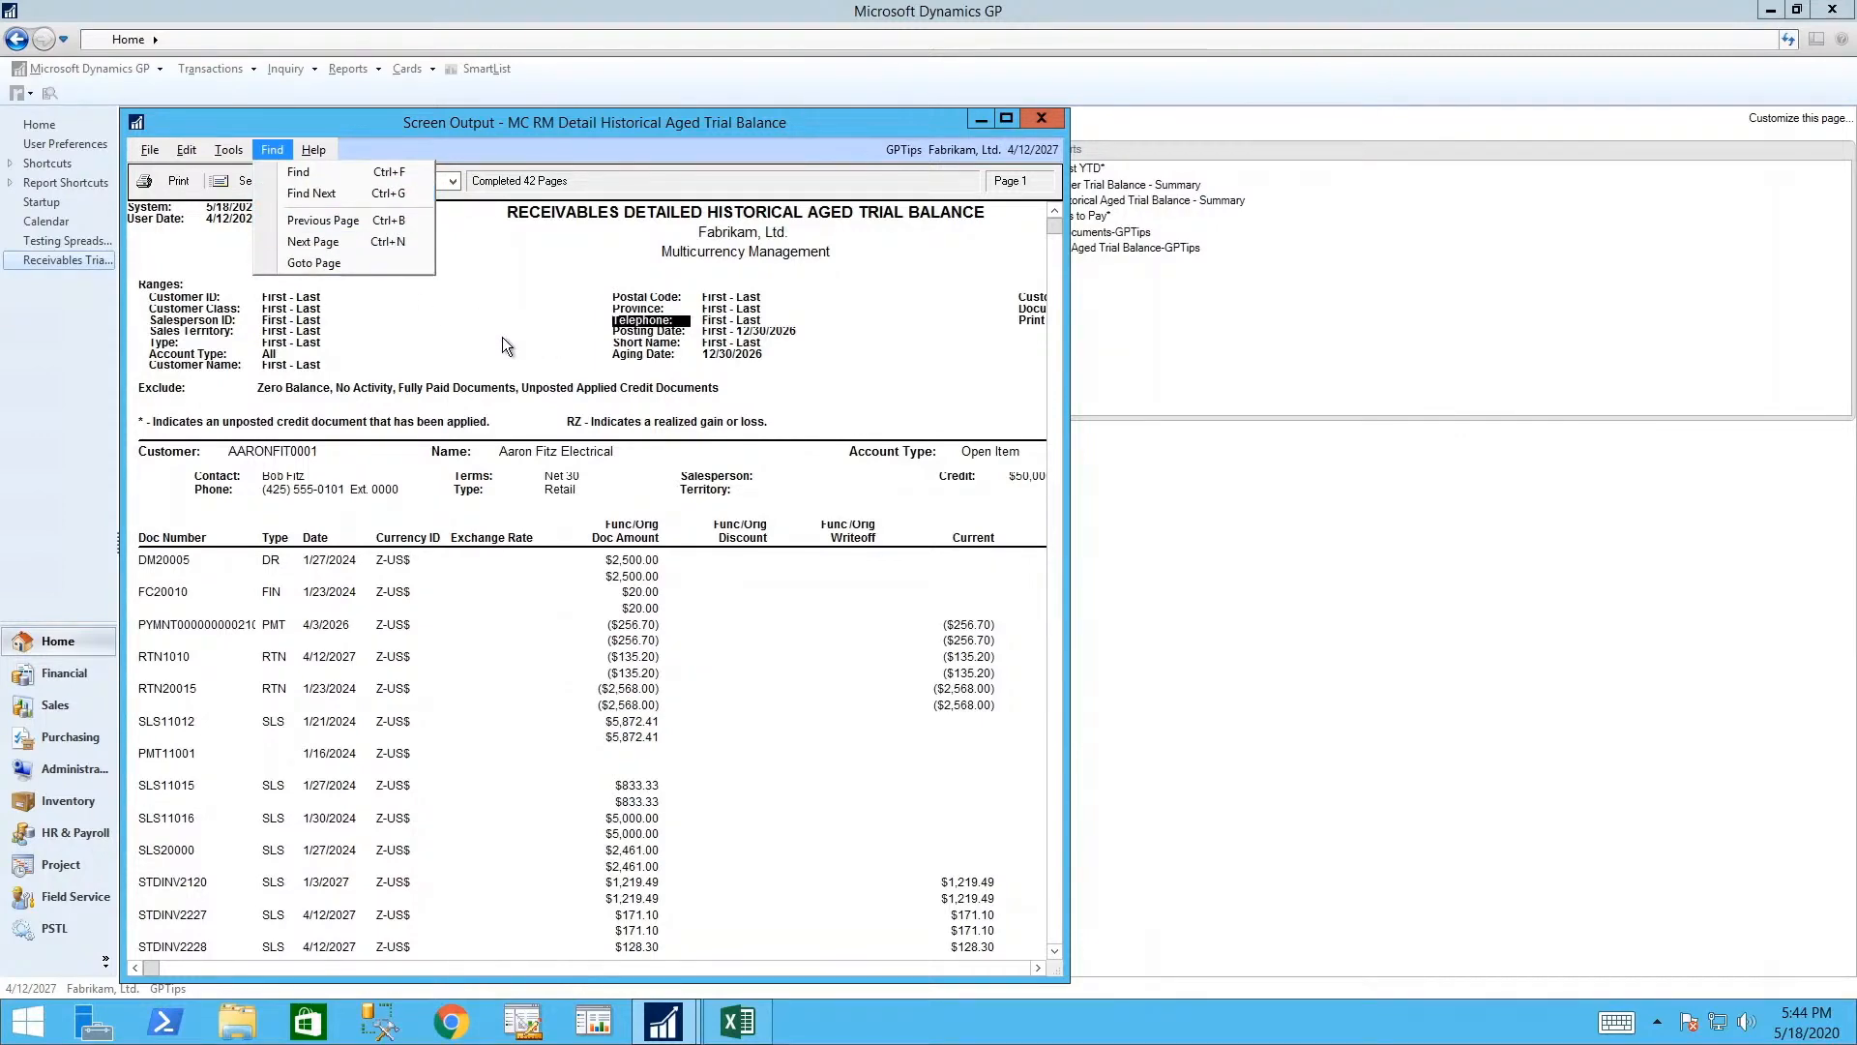
key("ctrl+g")
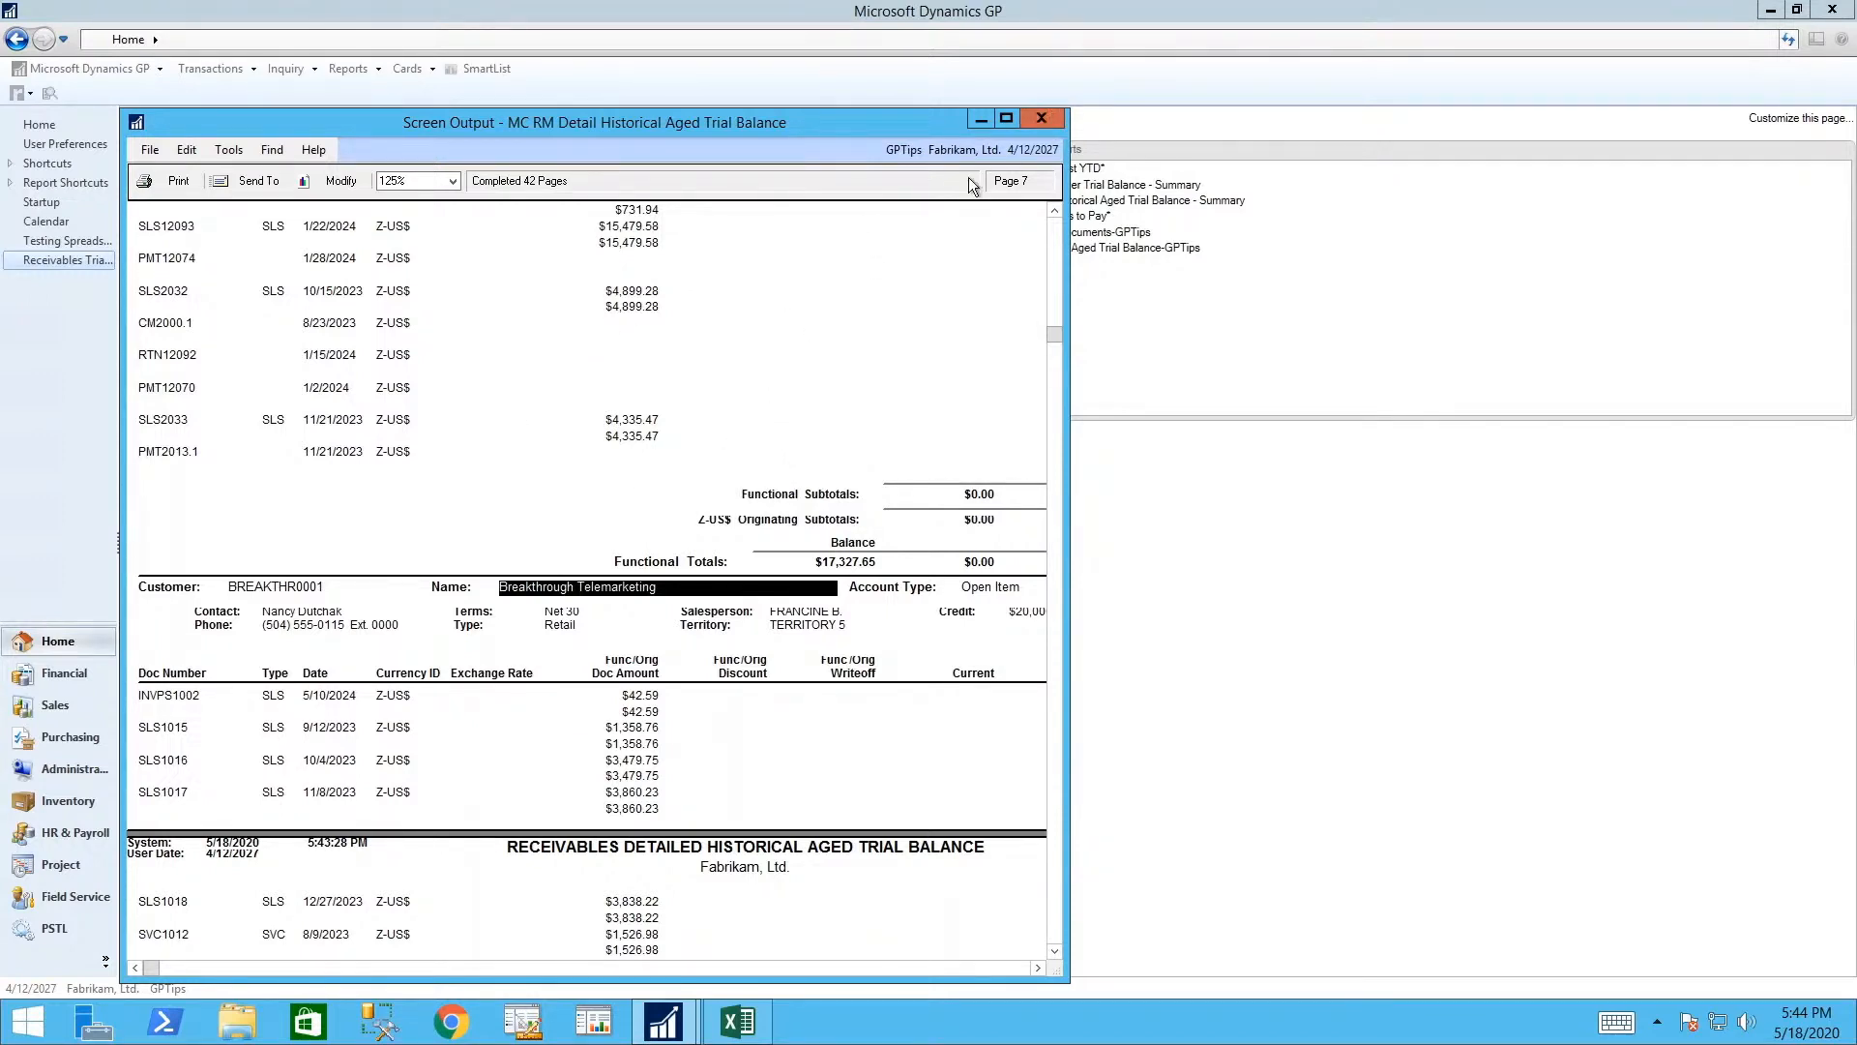
left_click(1040, 120)
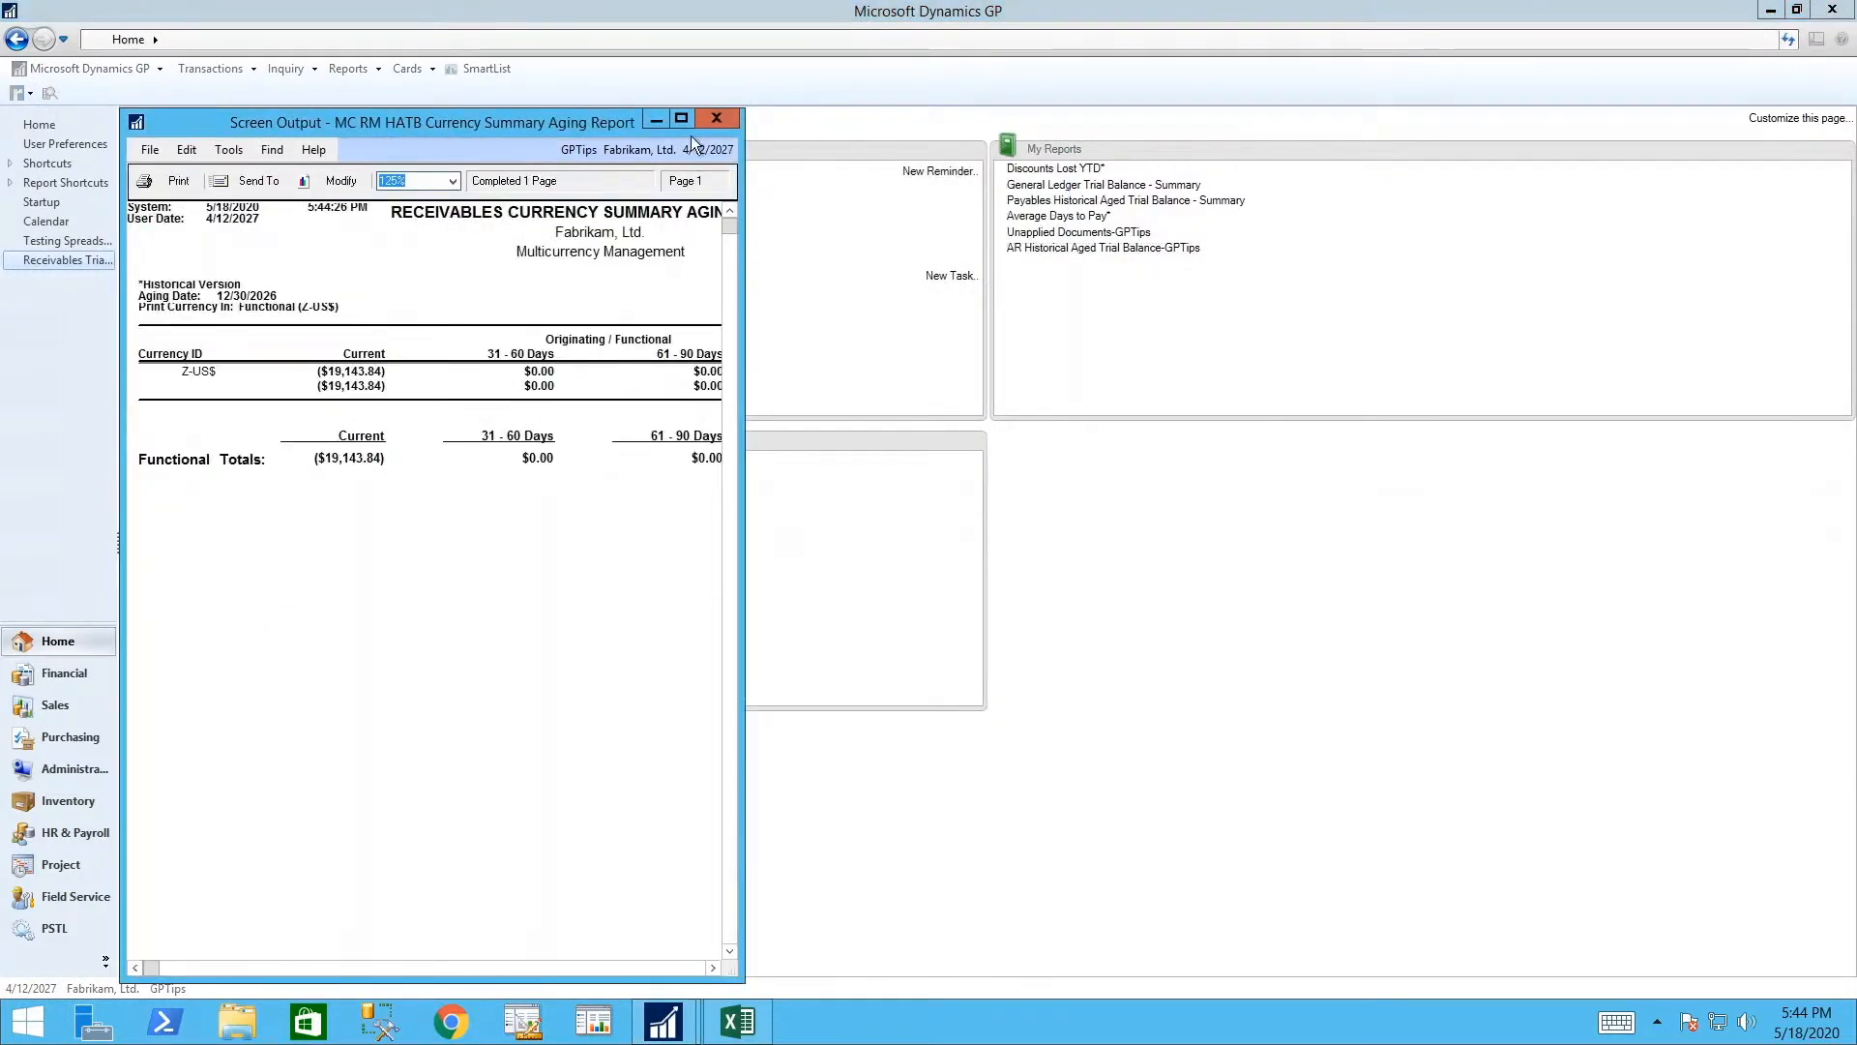
left_click(716, 119)
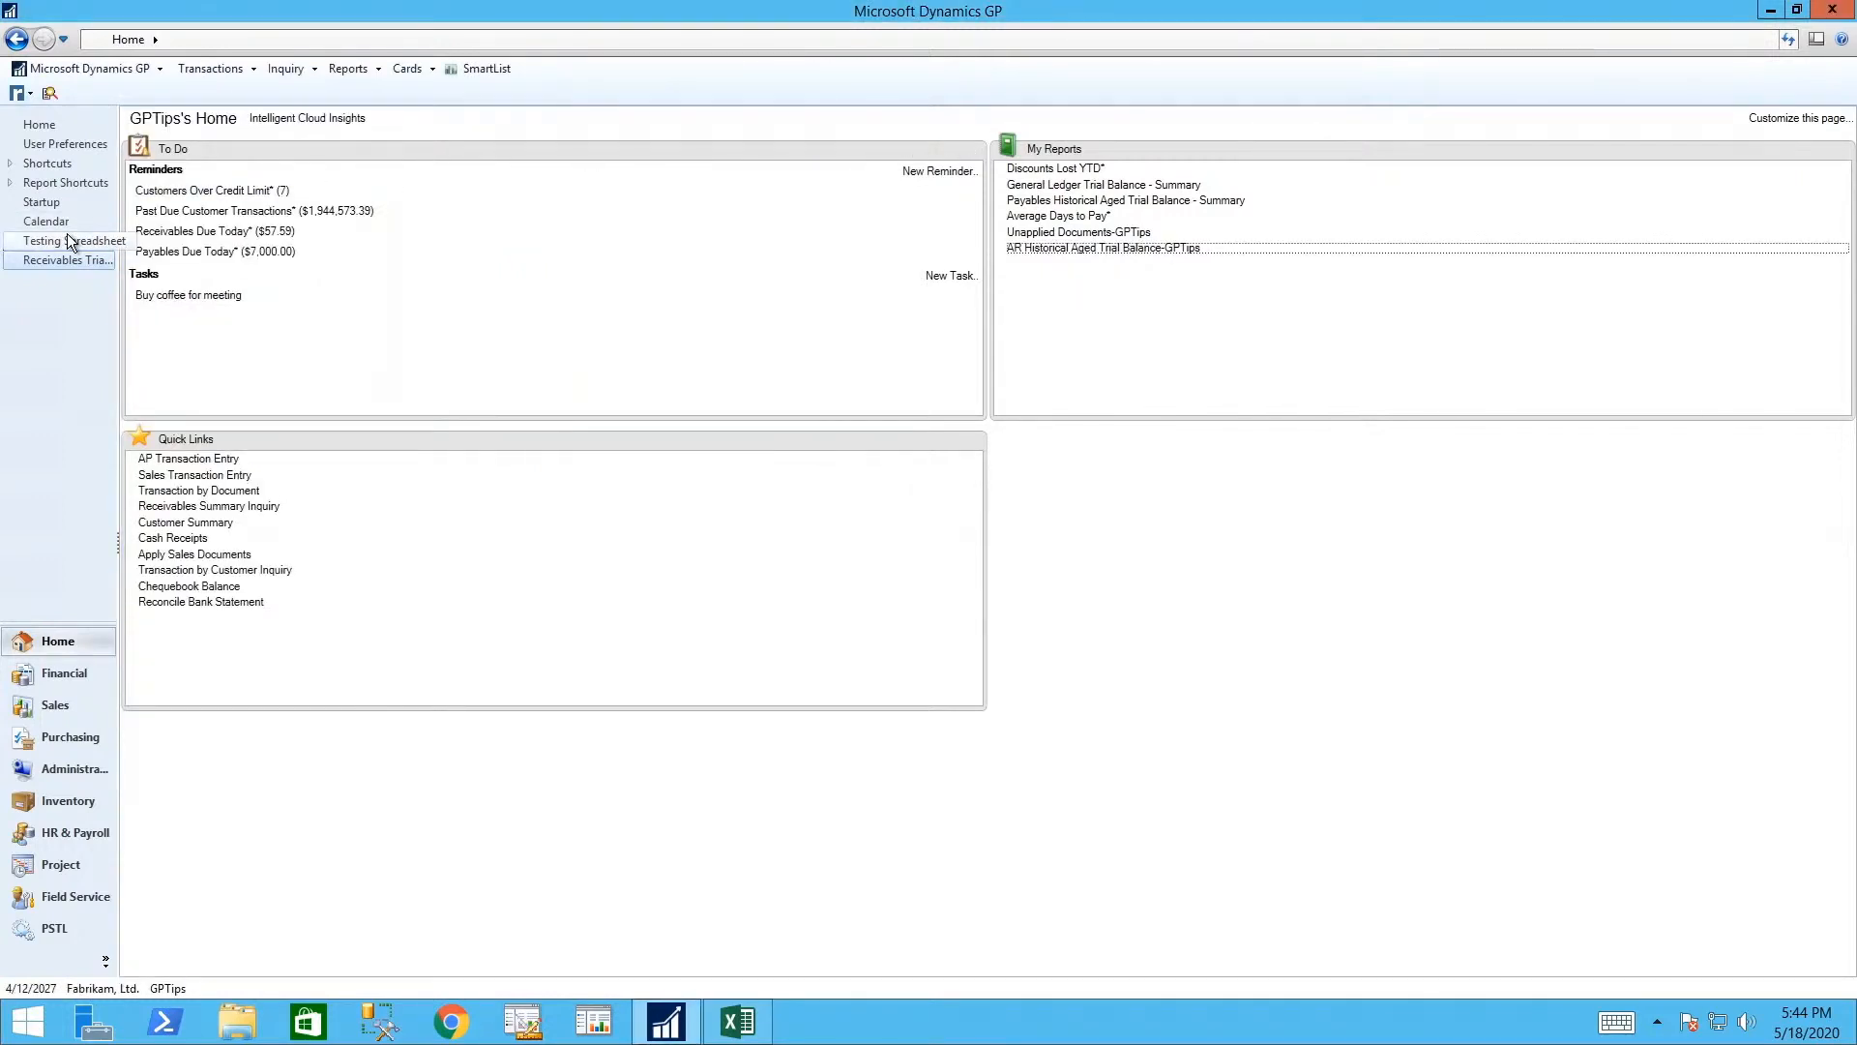
- Set required field labels to red bold font in User Display Preferences and apply
left_click(54, 143)
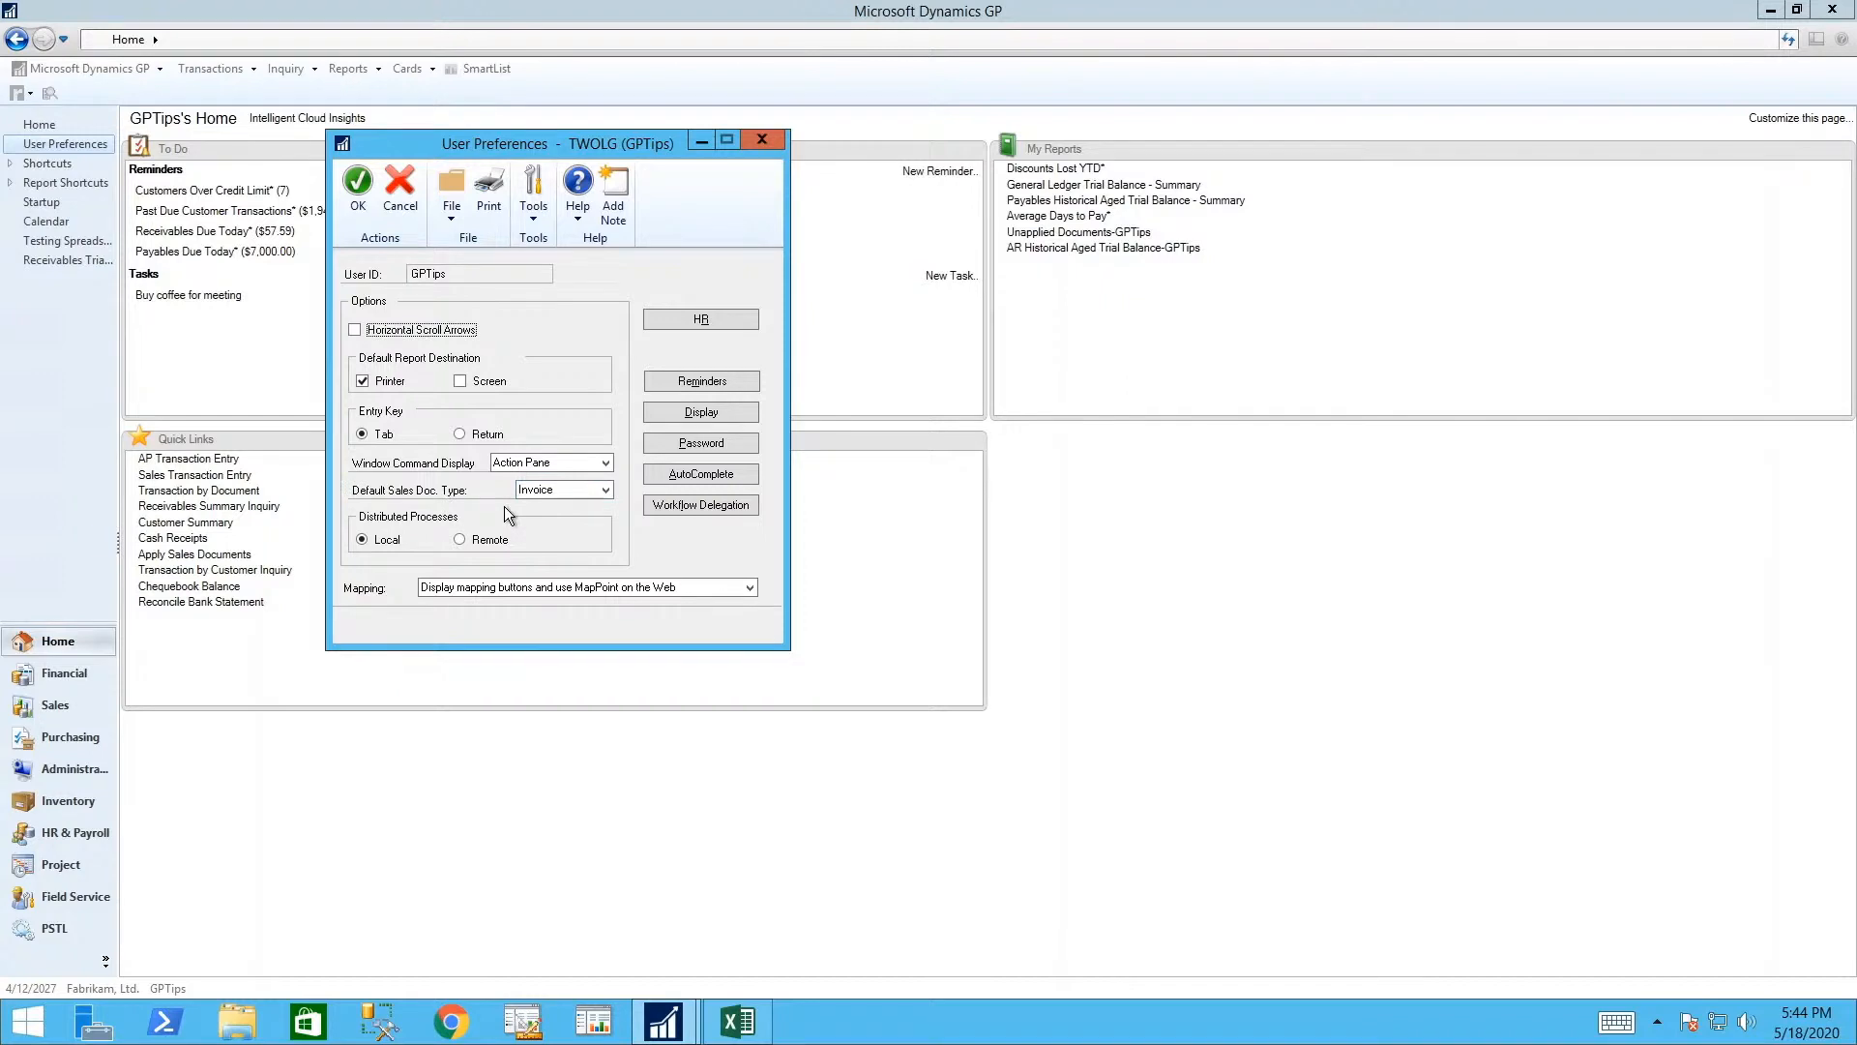
left_click(681, 411)
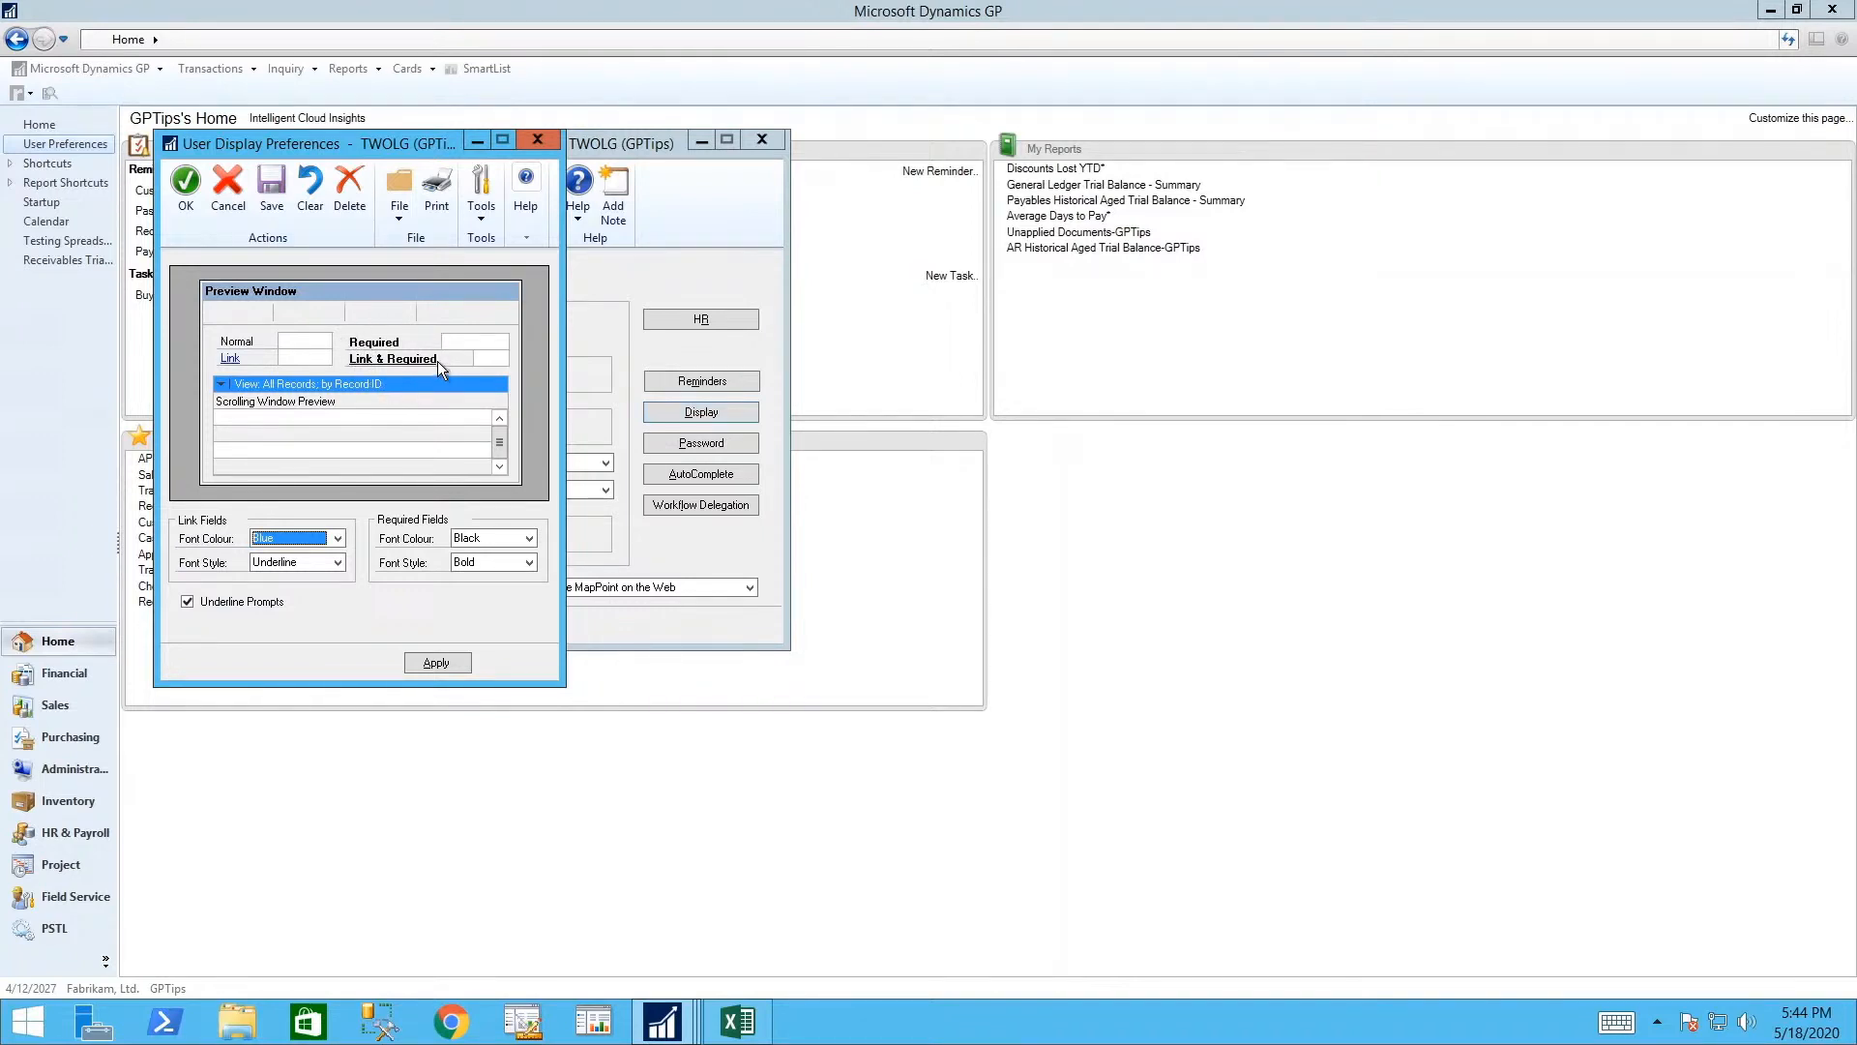
left_click(529, 539)
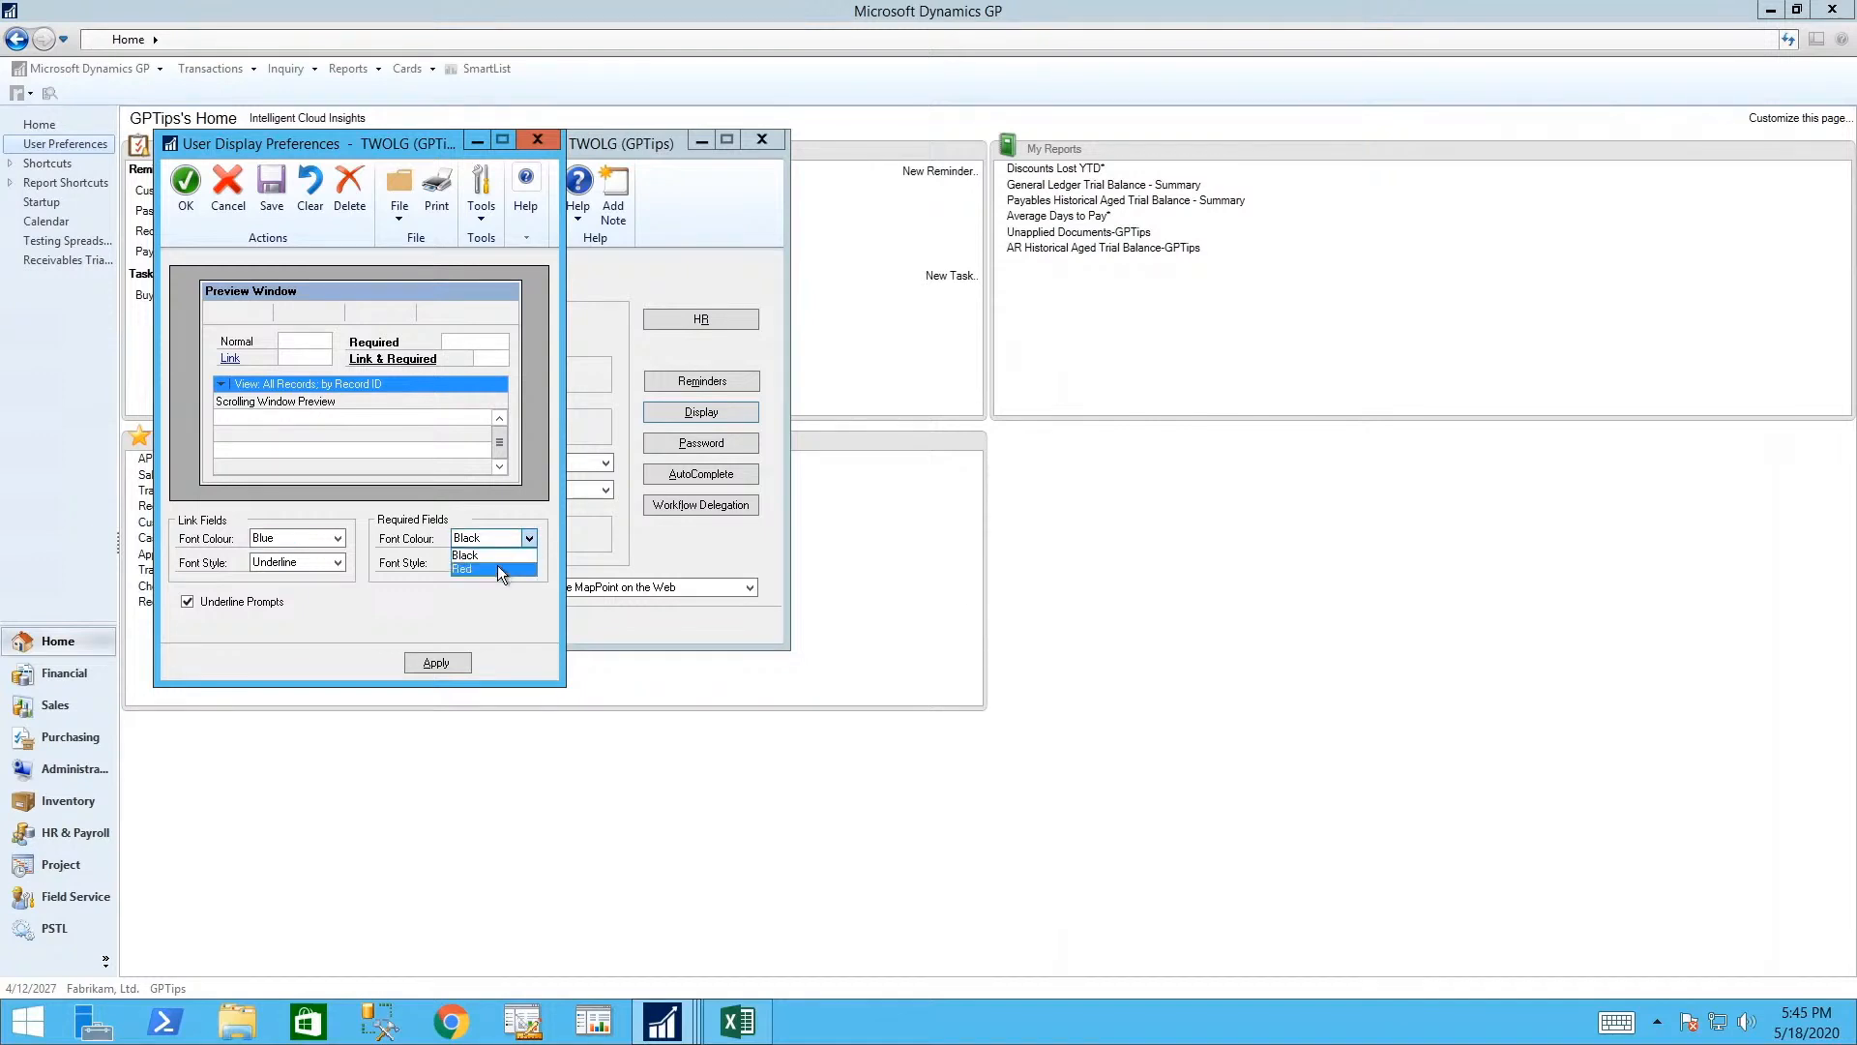
left_click(497, 568)
left_click(528, 562)
left_click(501, 621)
left_click(451, 664)
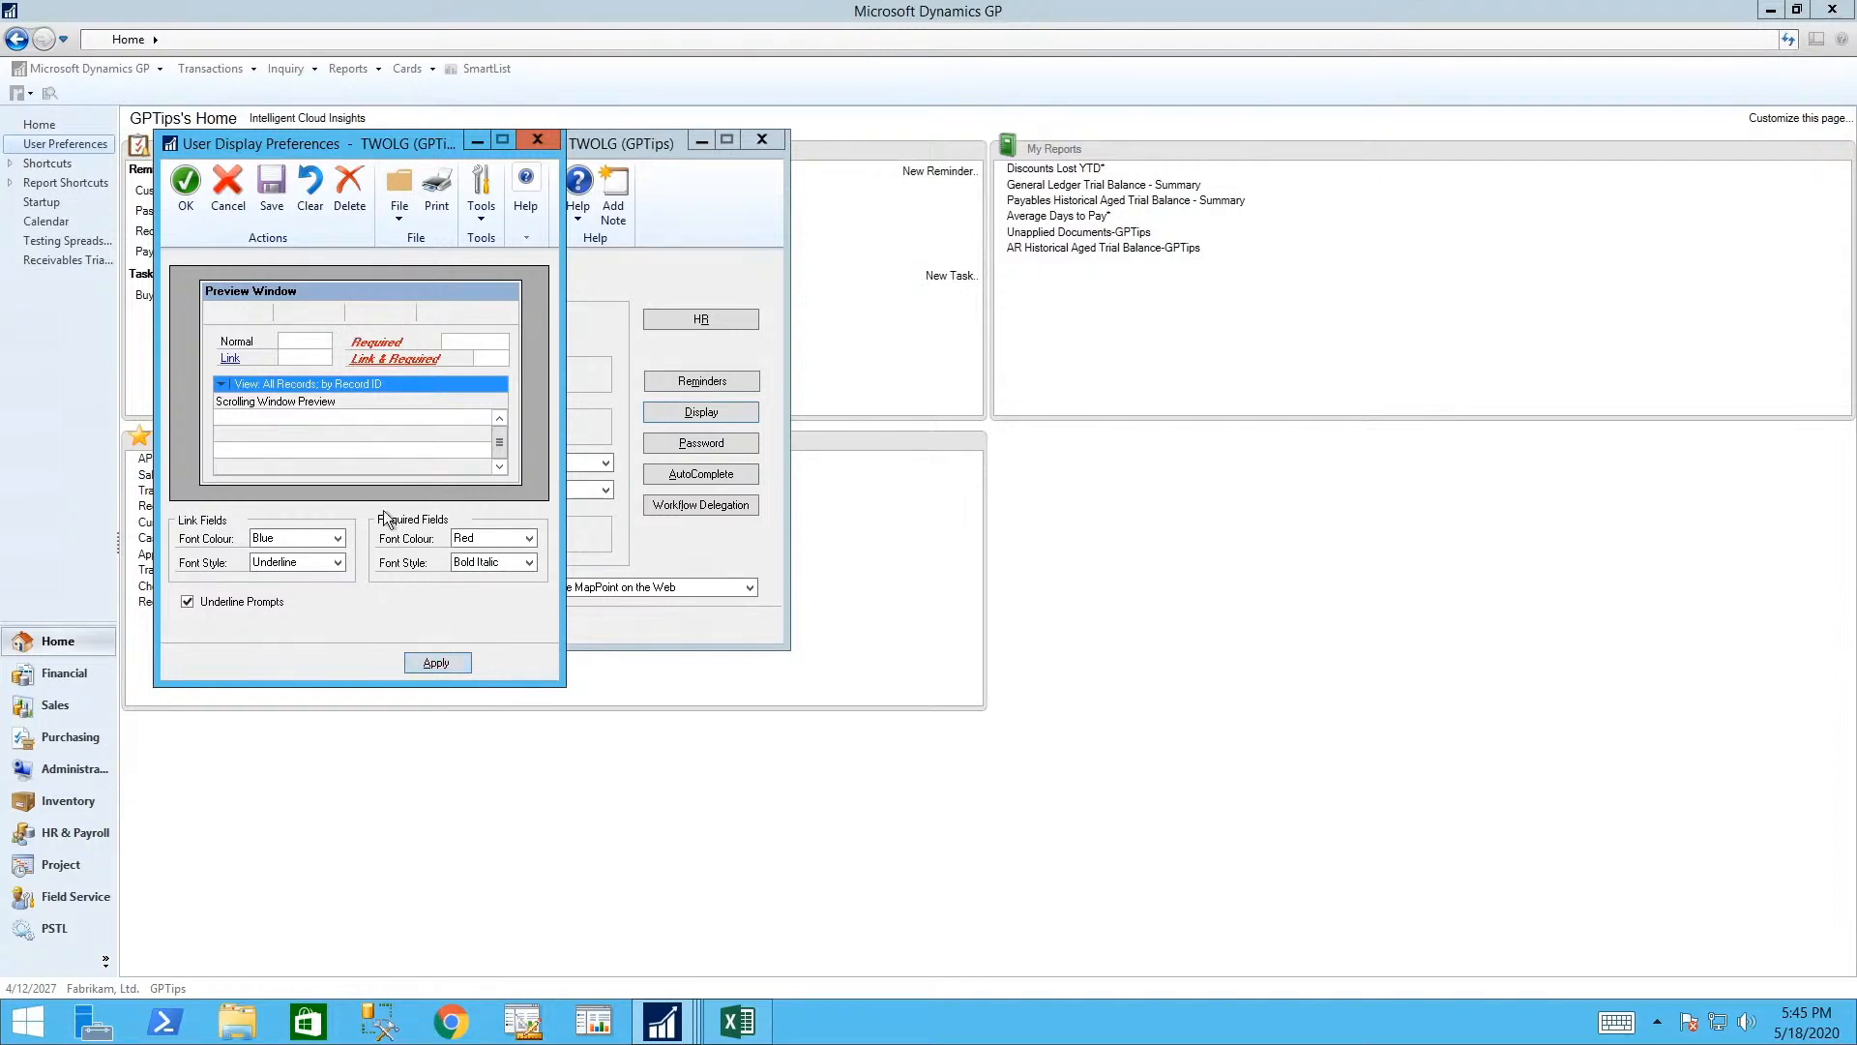
left_click(528, 562)
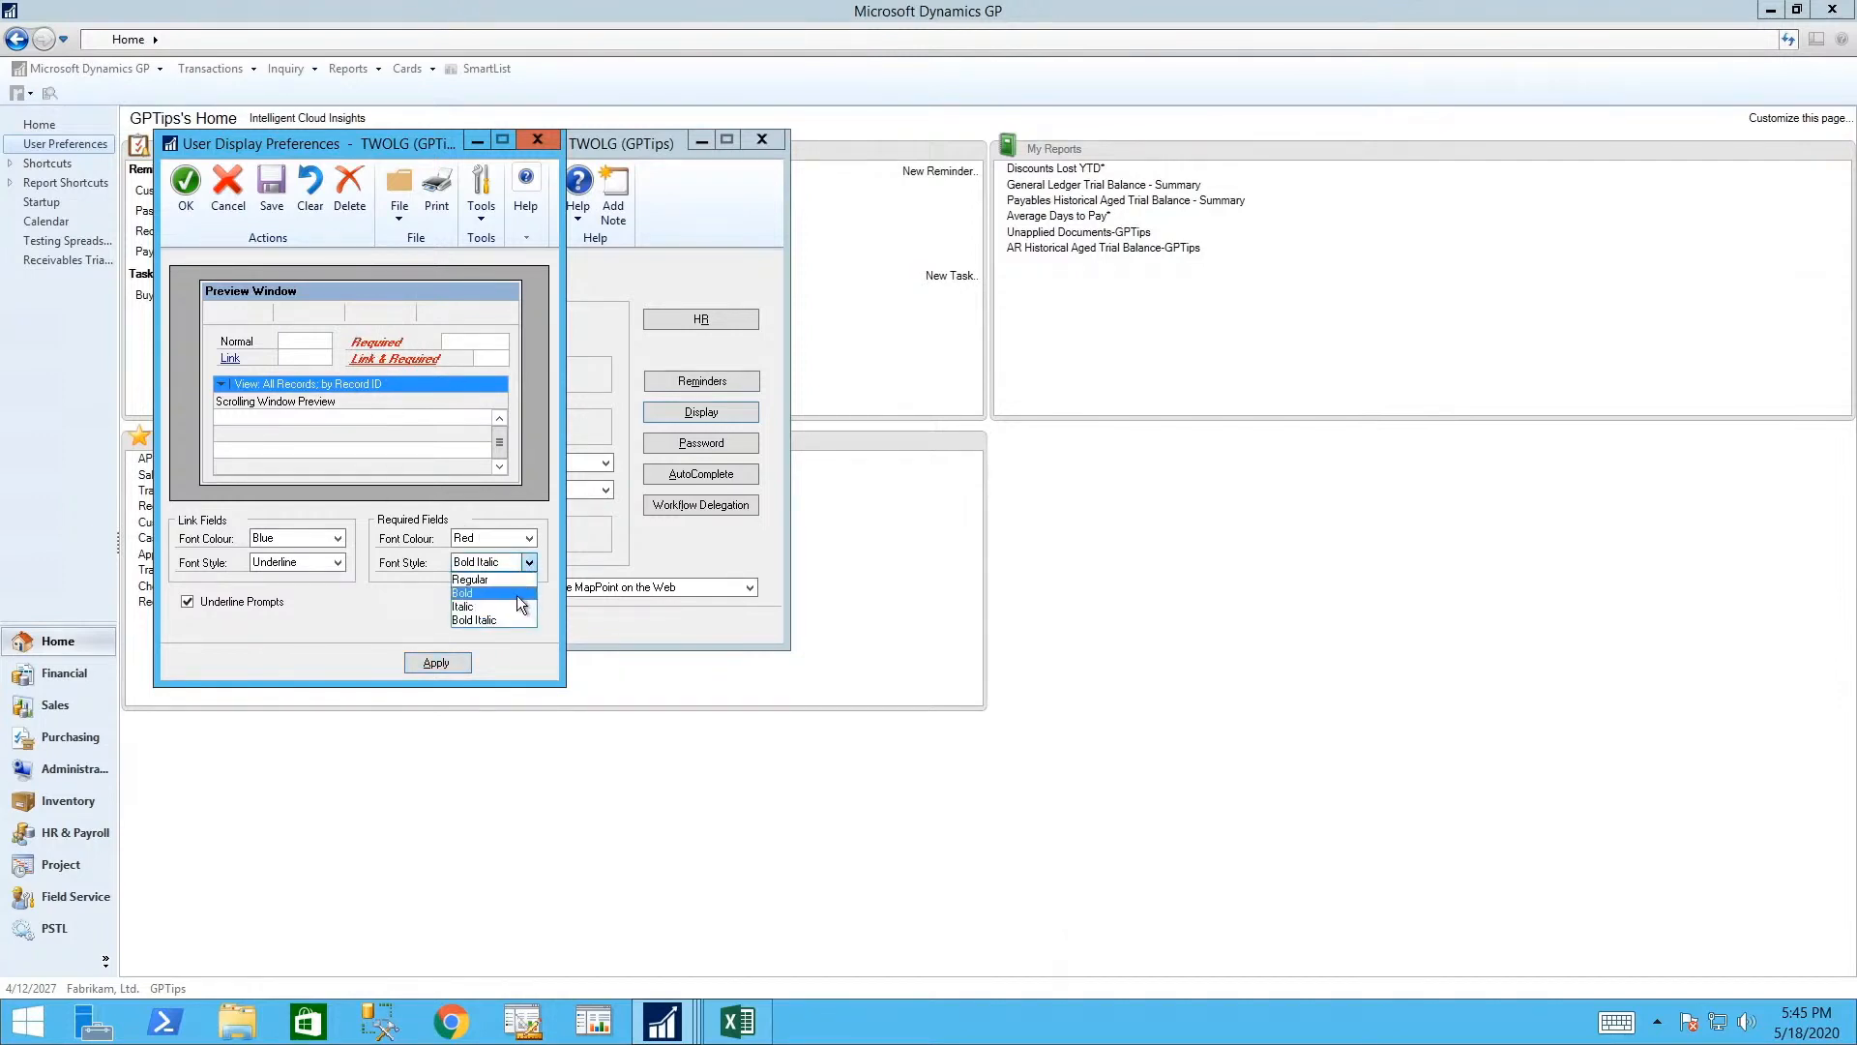
left_click(438, 661)
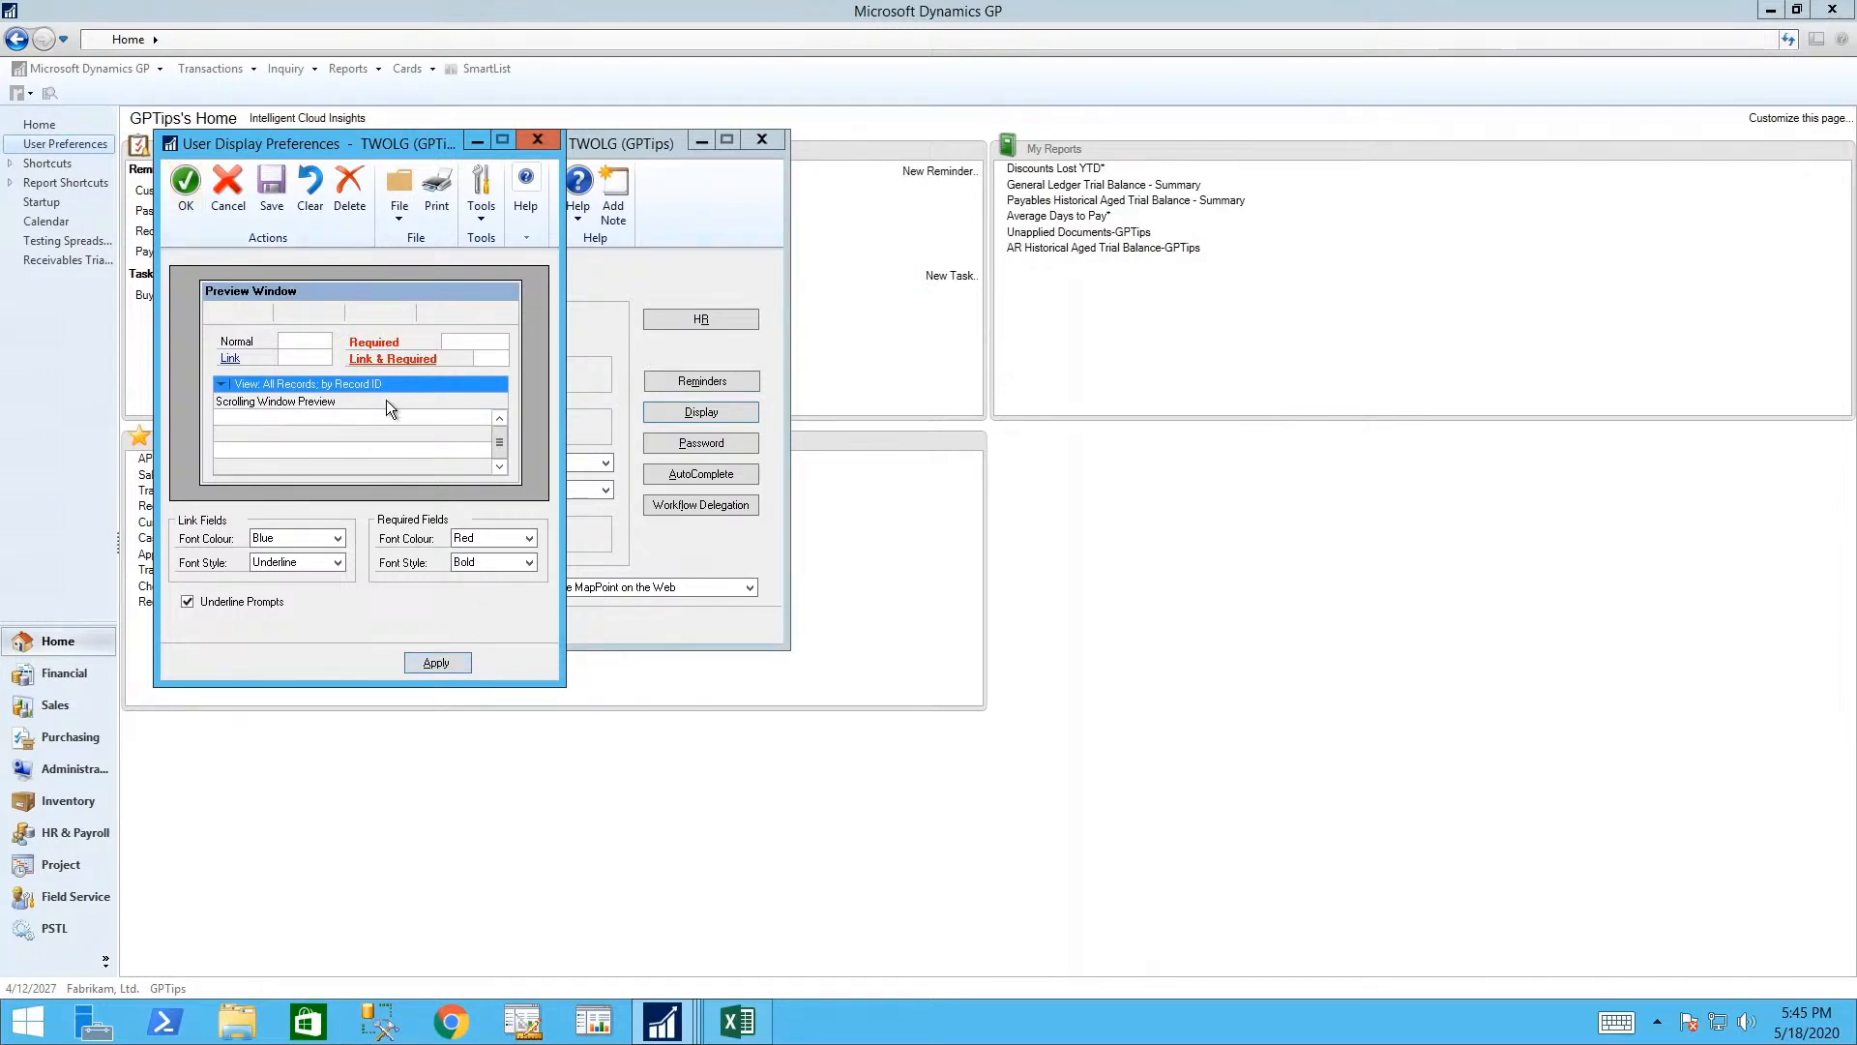
left_click(188, 180)
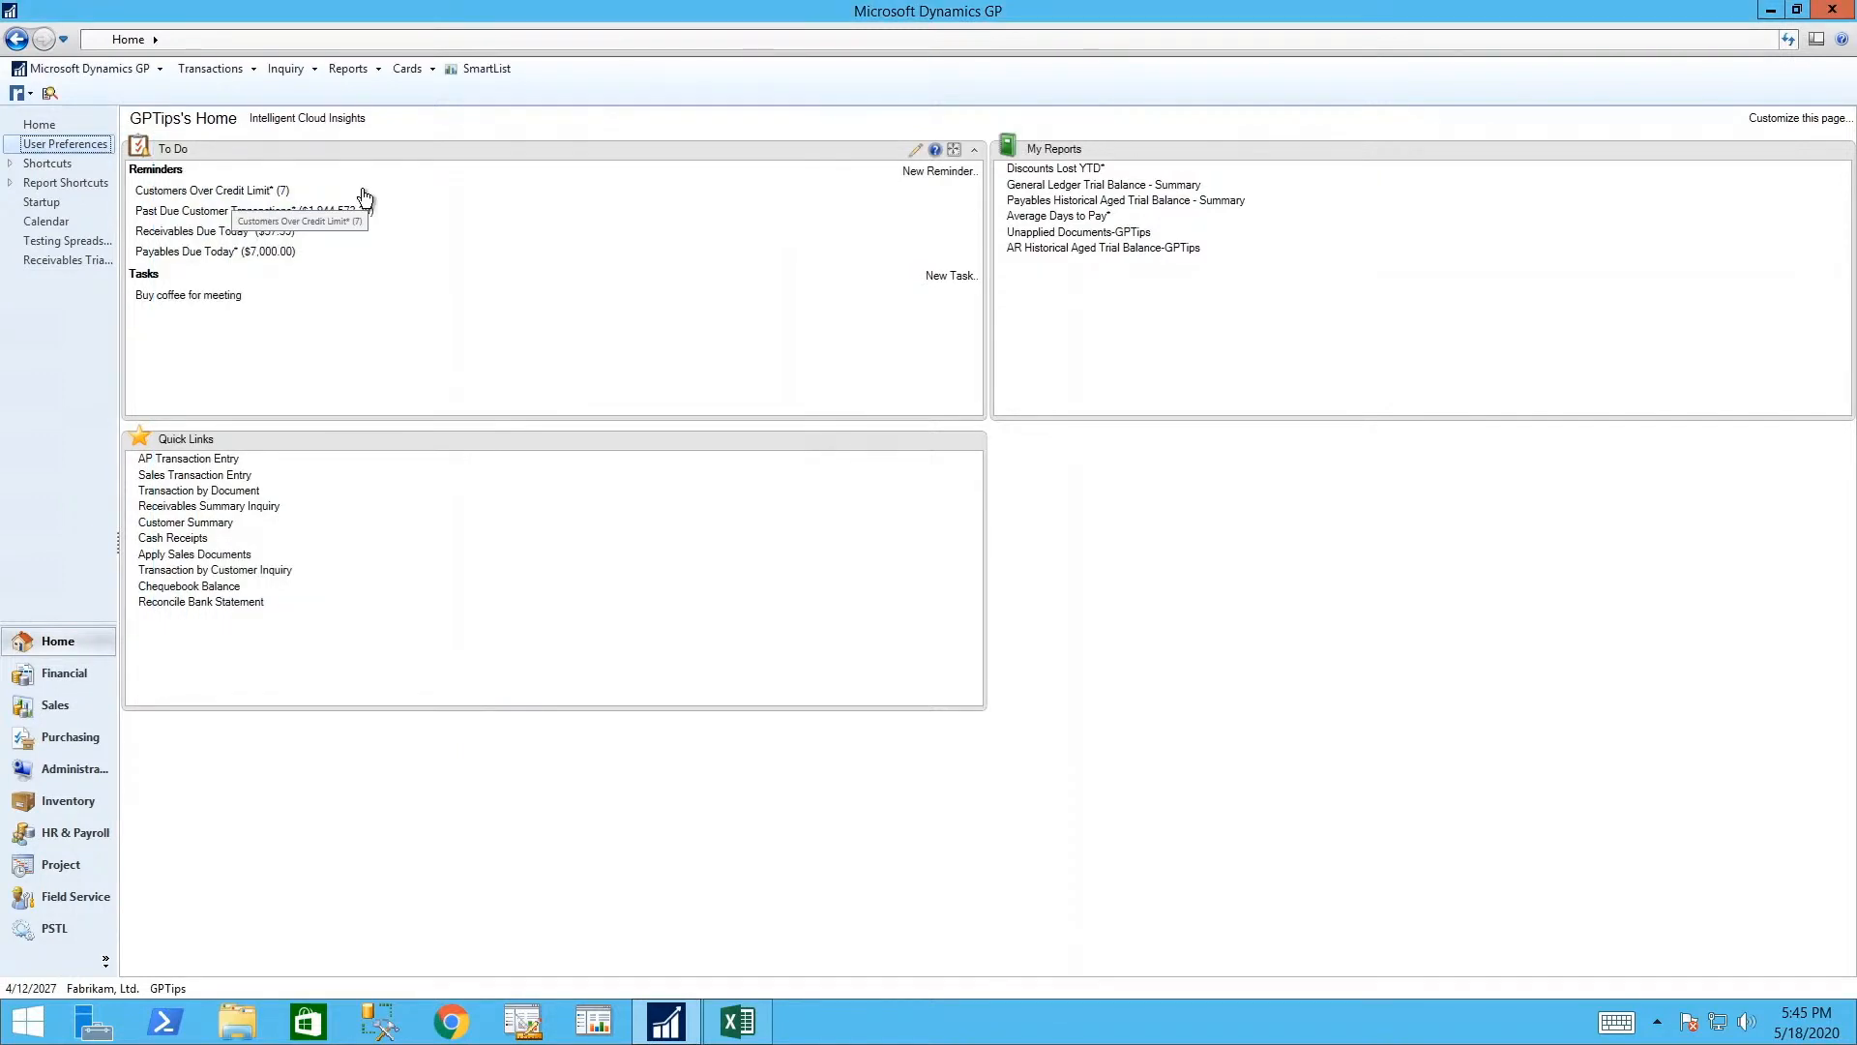
- Create a GPTips external shortcut pointing to the desktop 'variable allocation breakdown' workbook
right_click(55, 300)
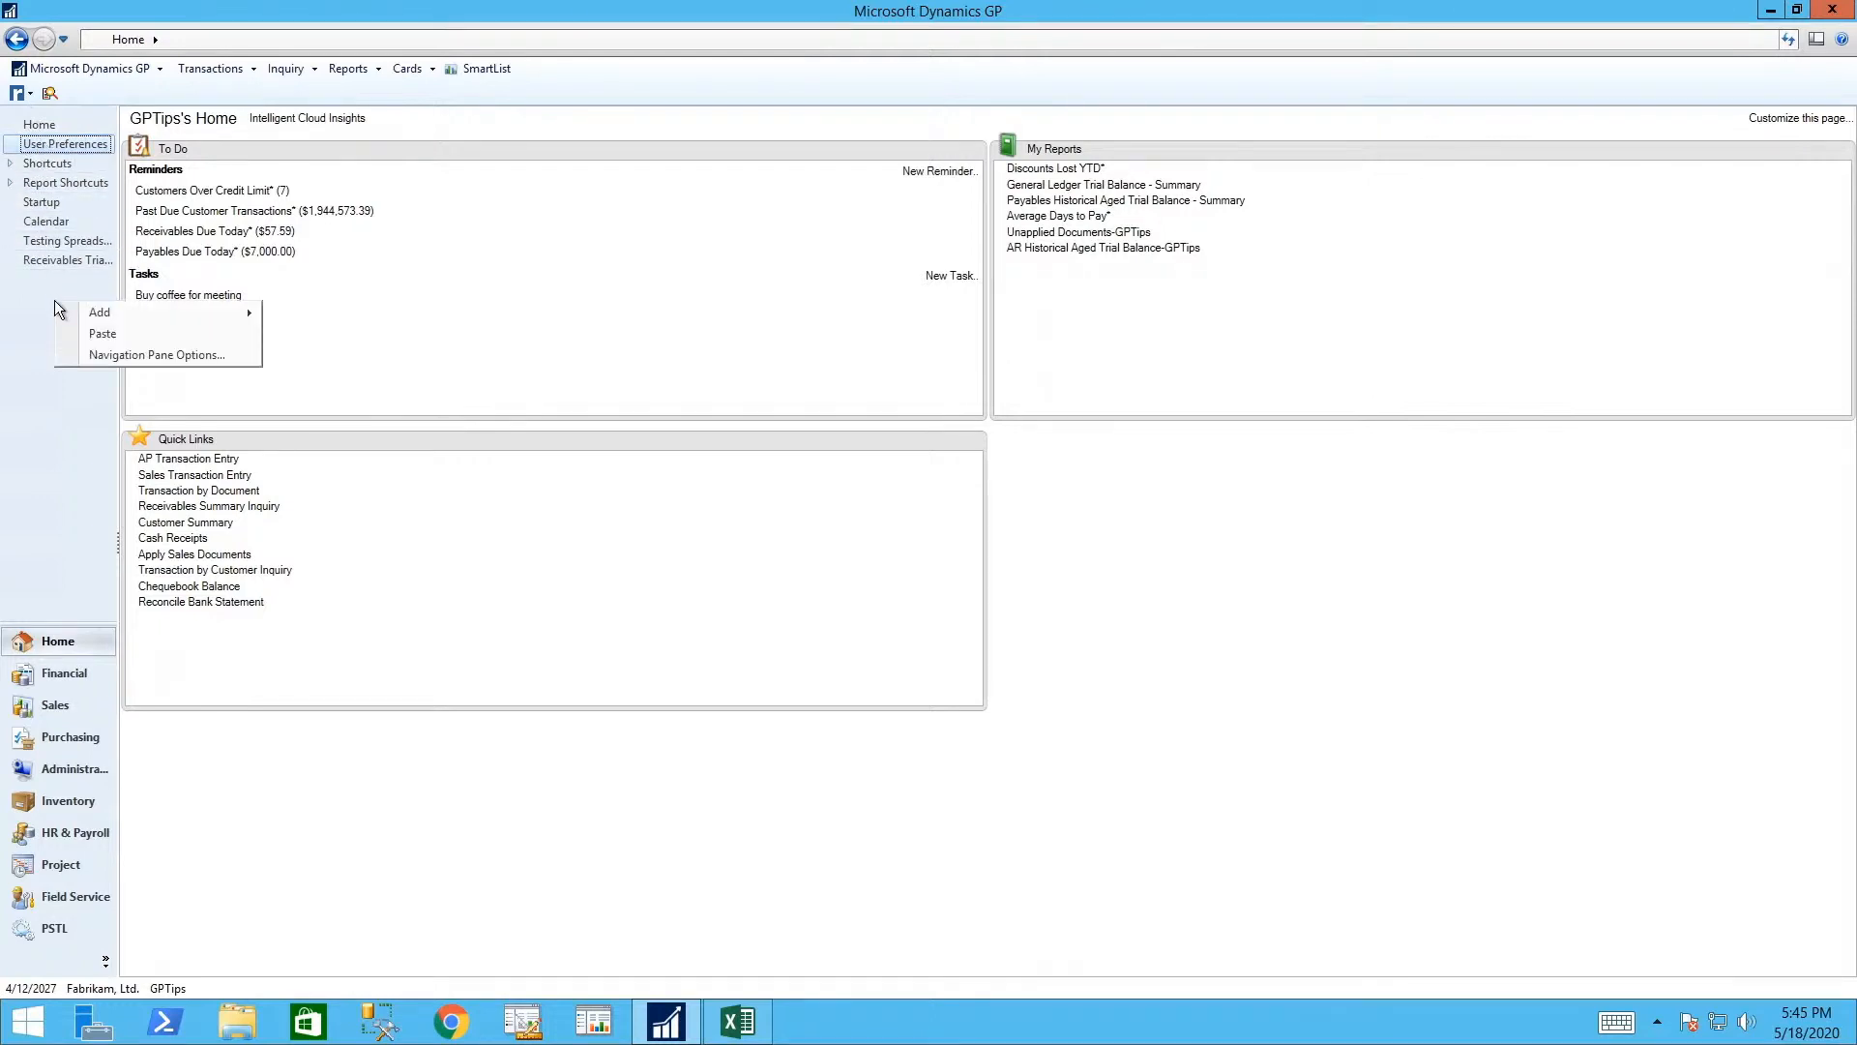
mouse_move(104, 317)
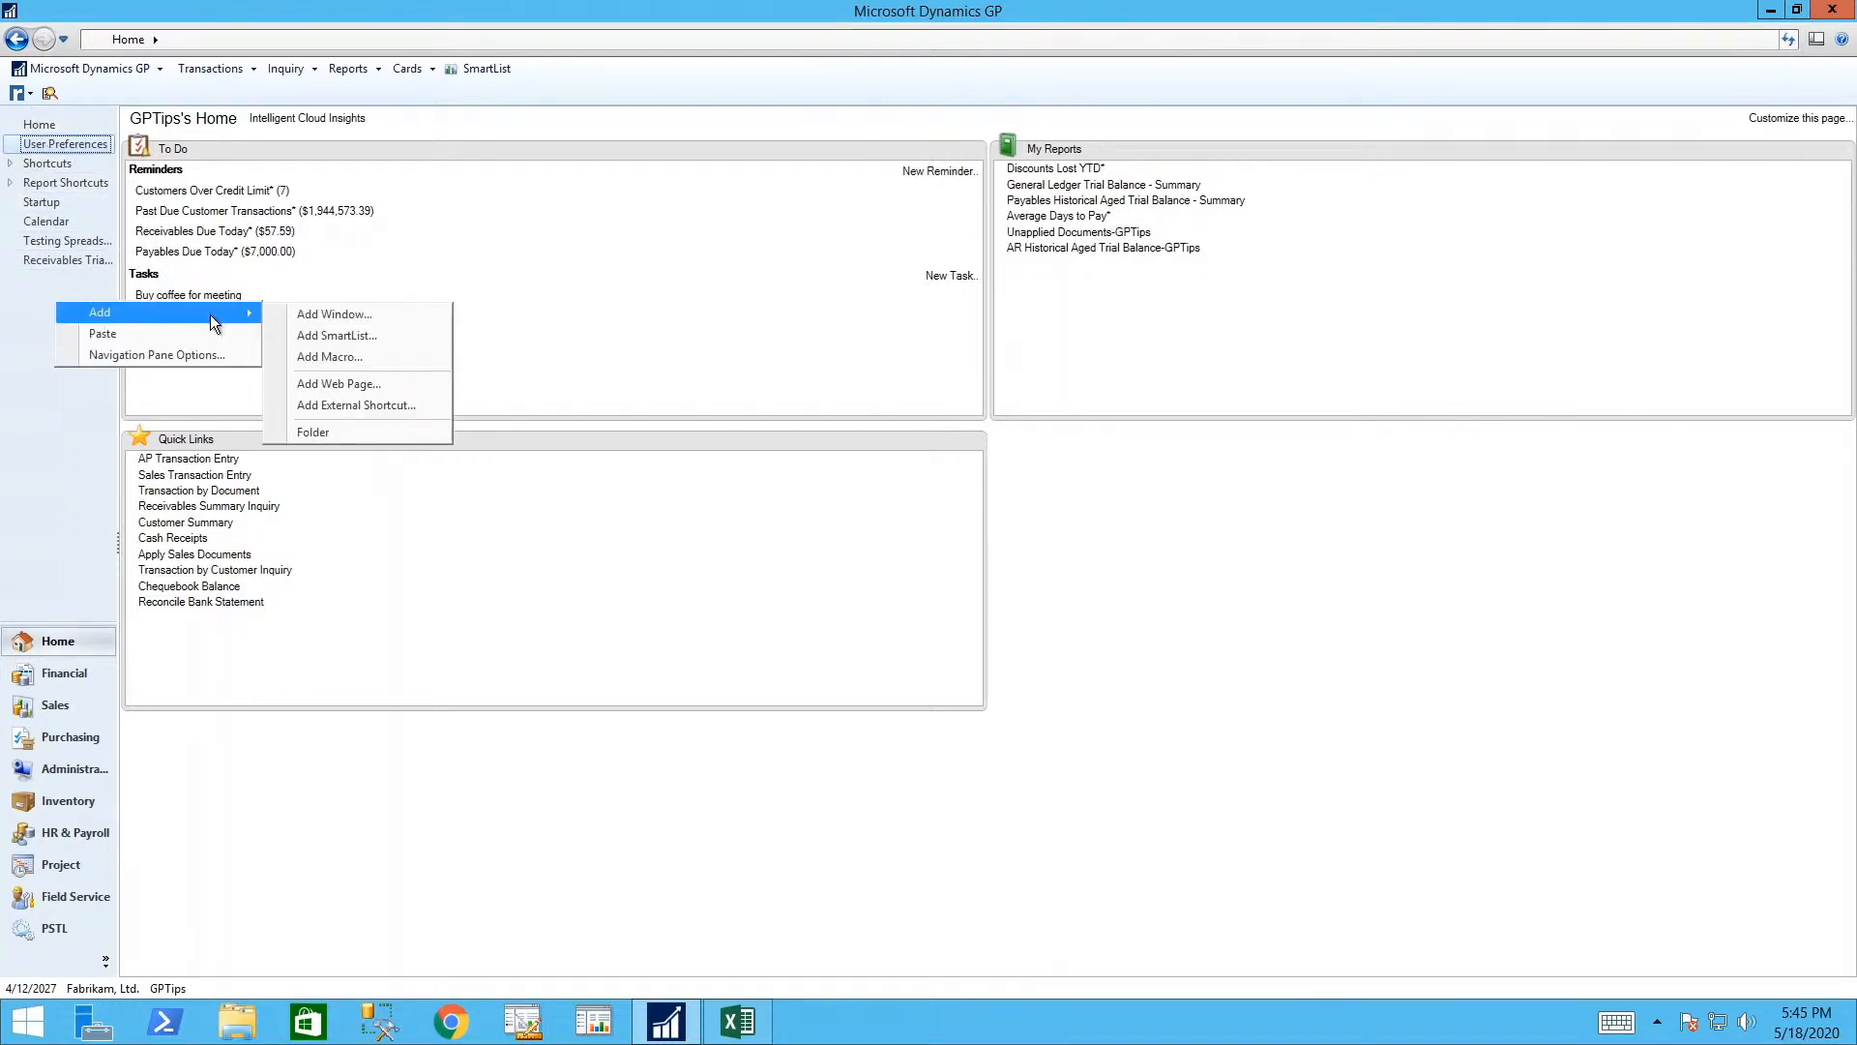
left_click(358, 404)
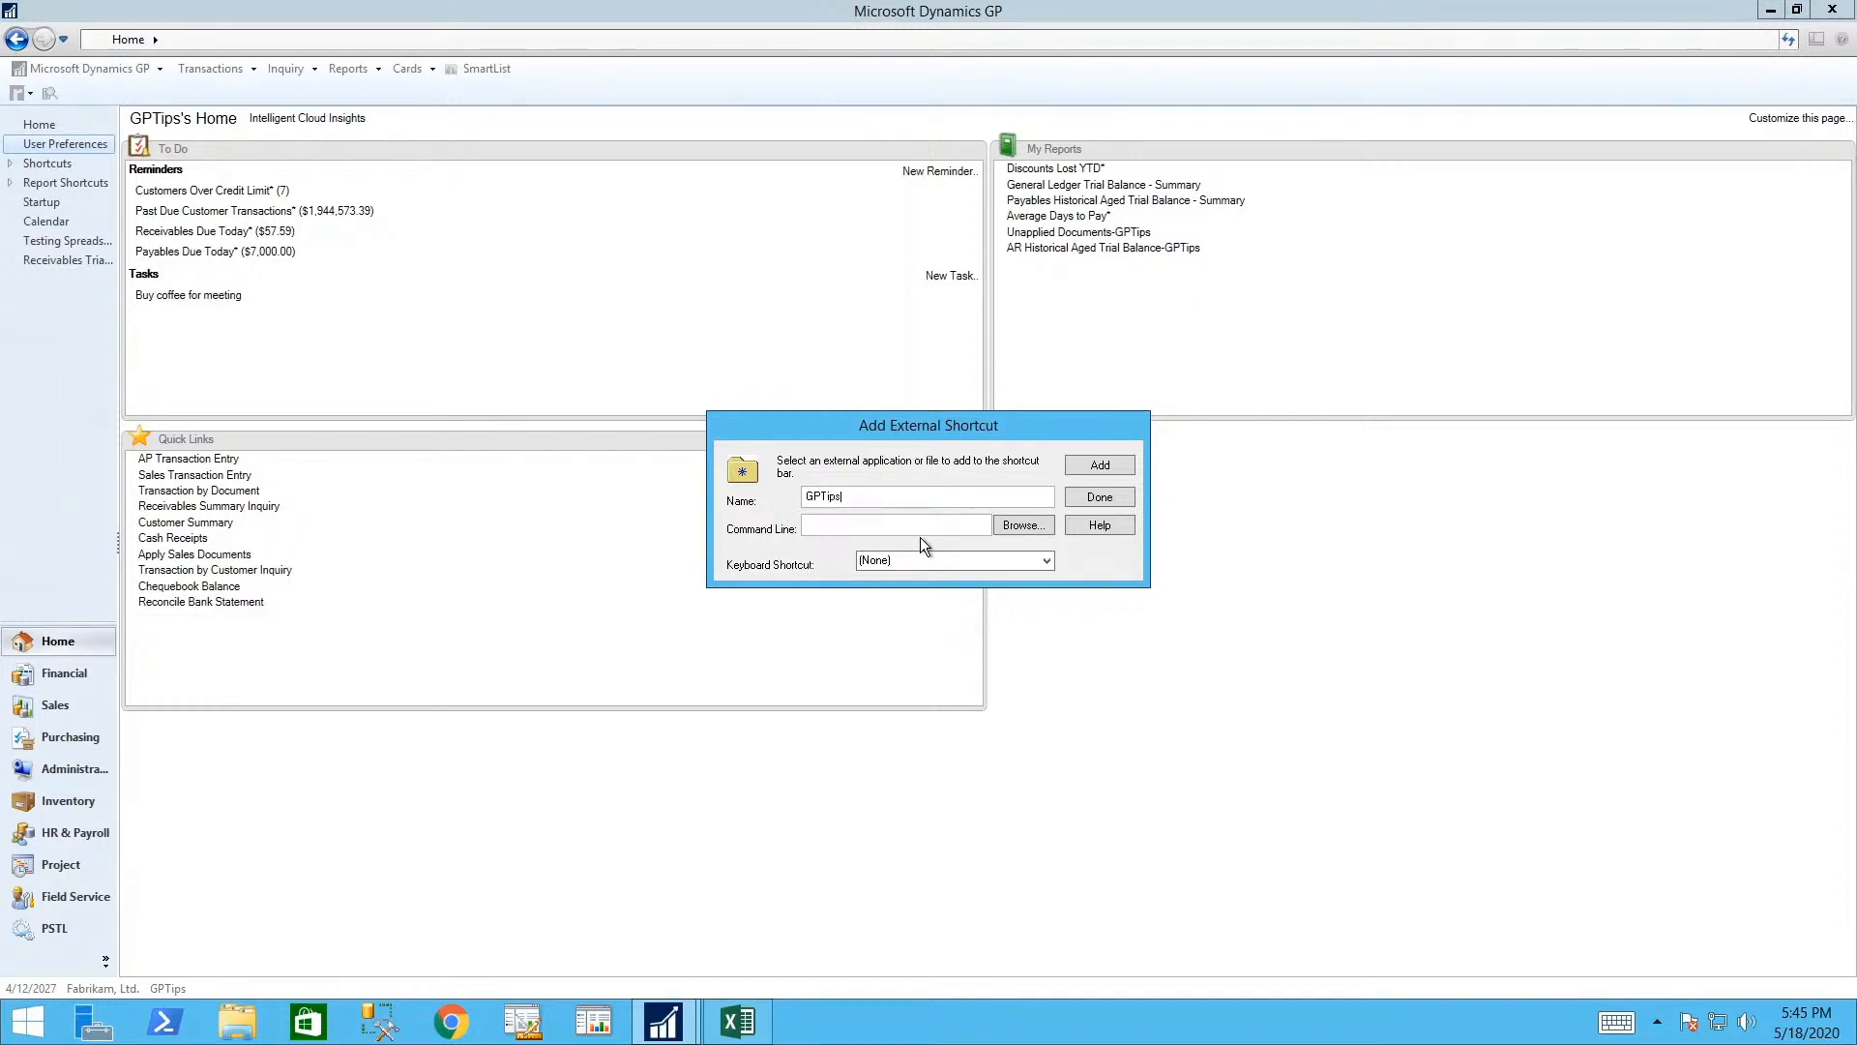
left_click(1045, 530)
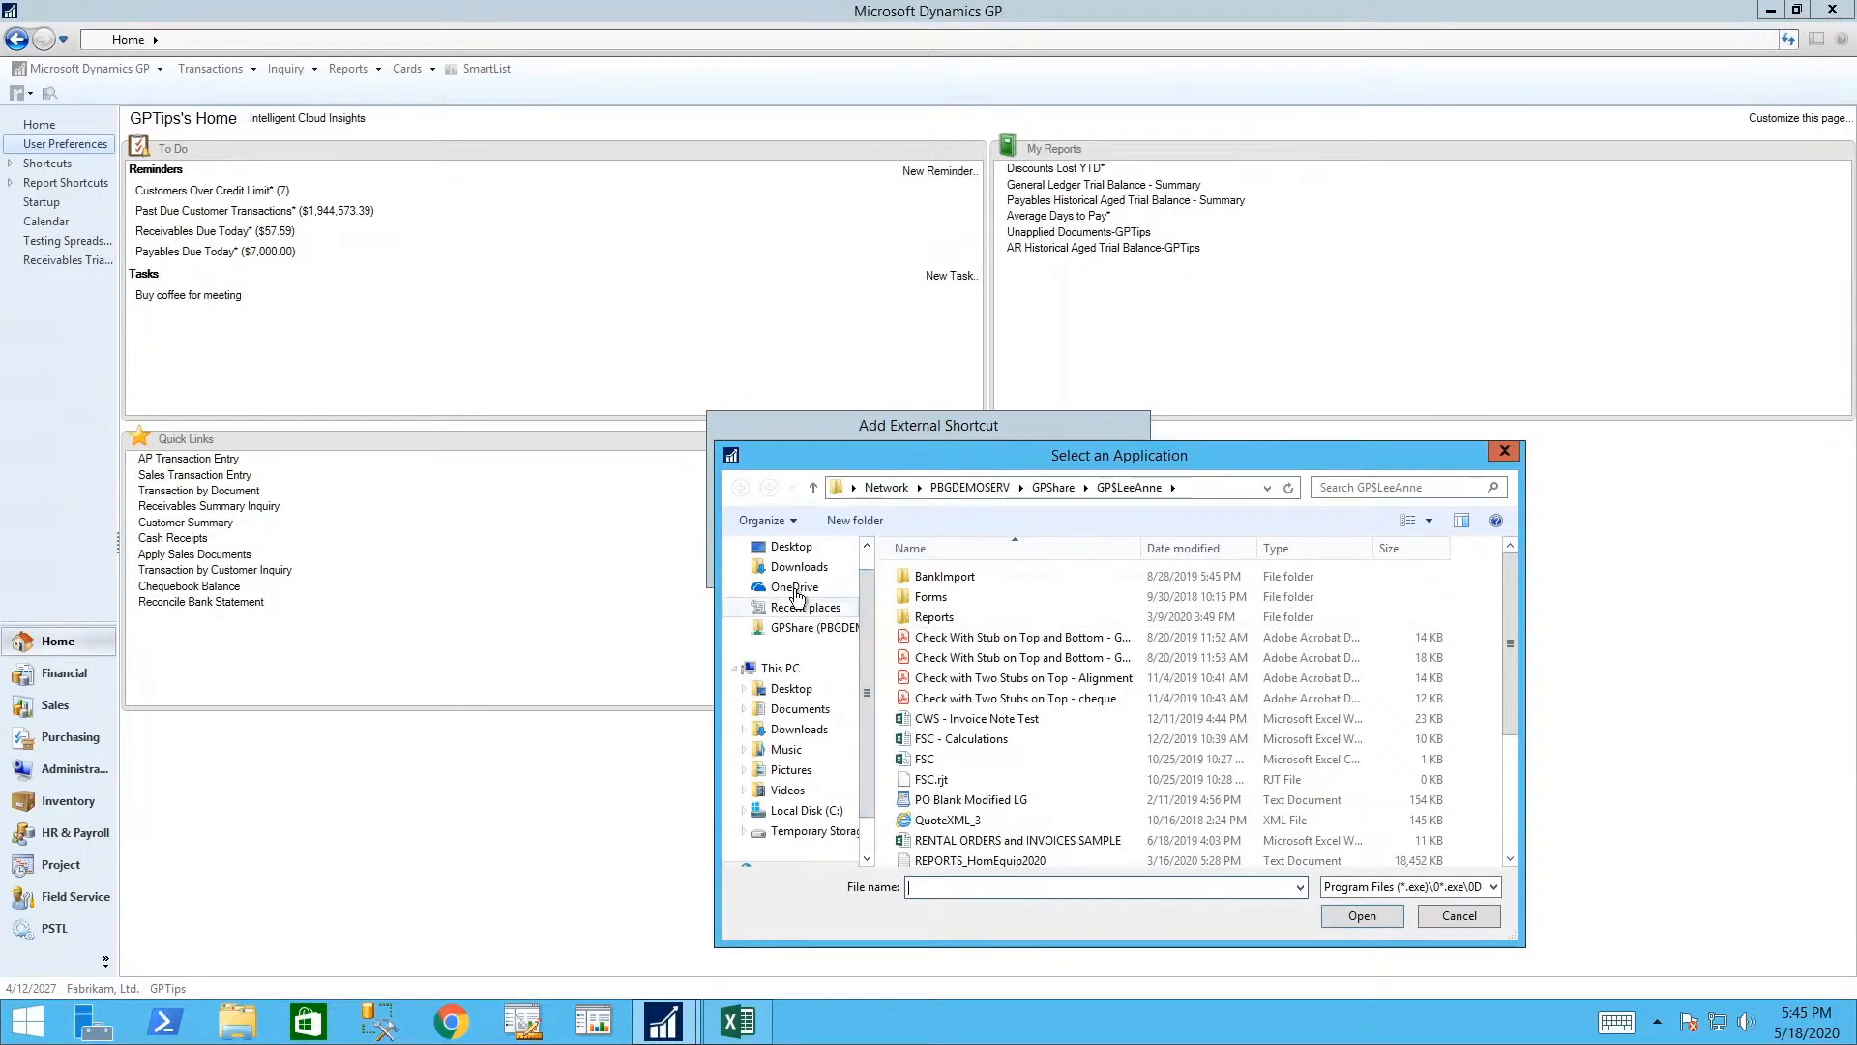
left_click(791, 689)
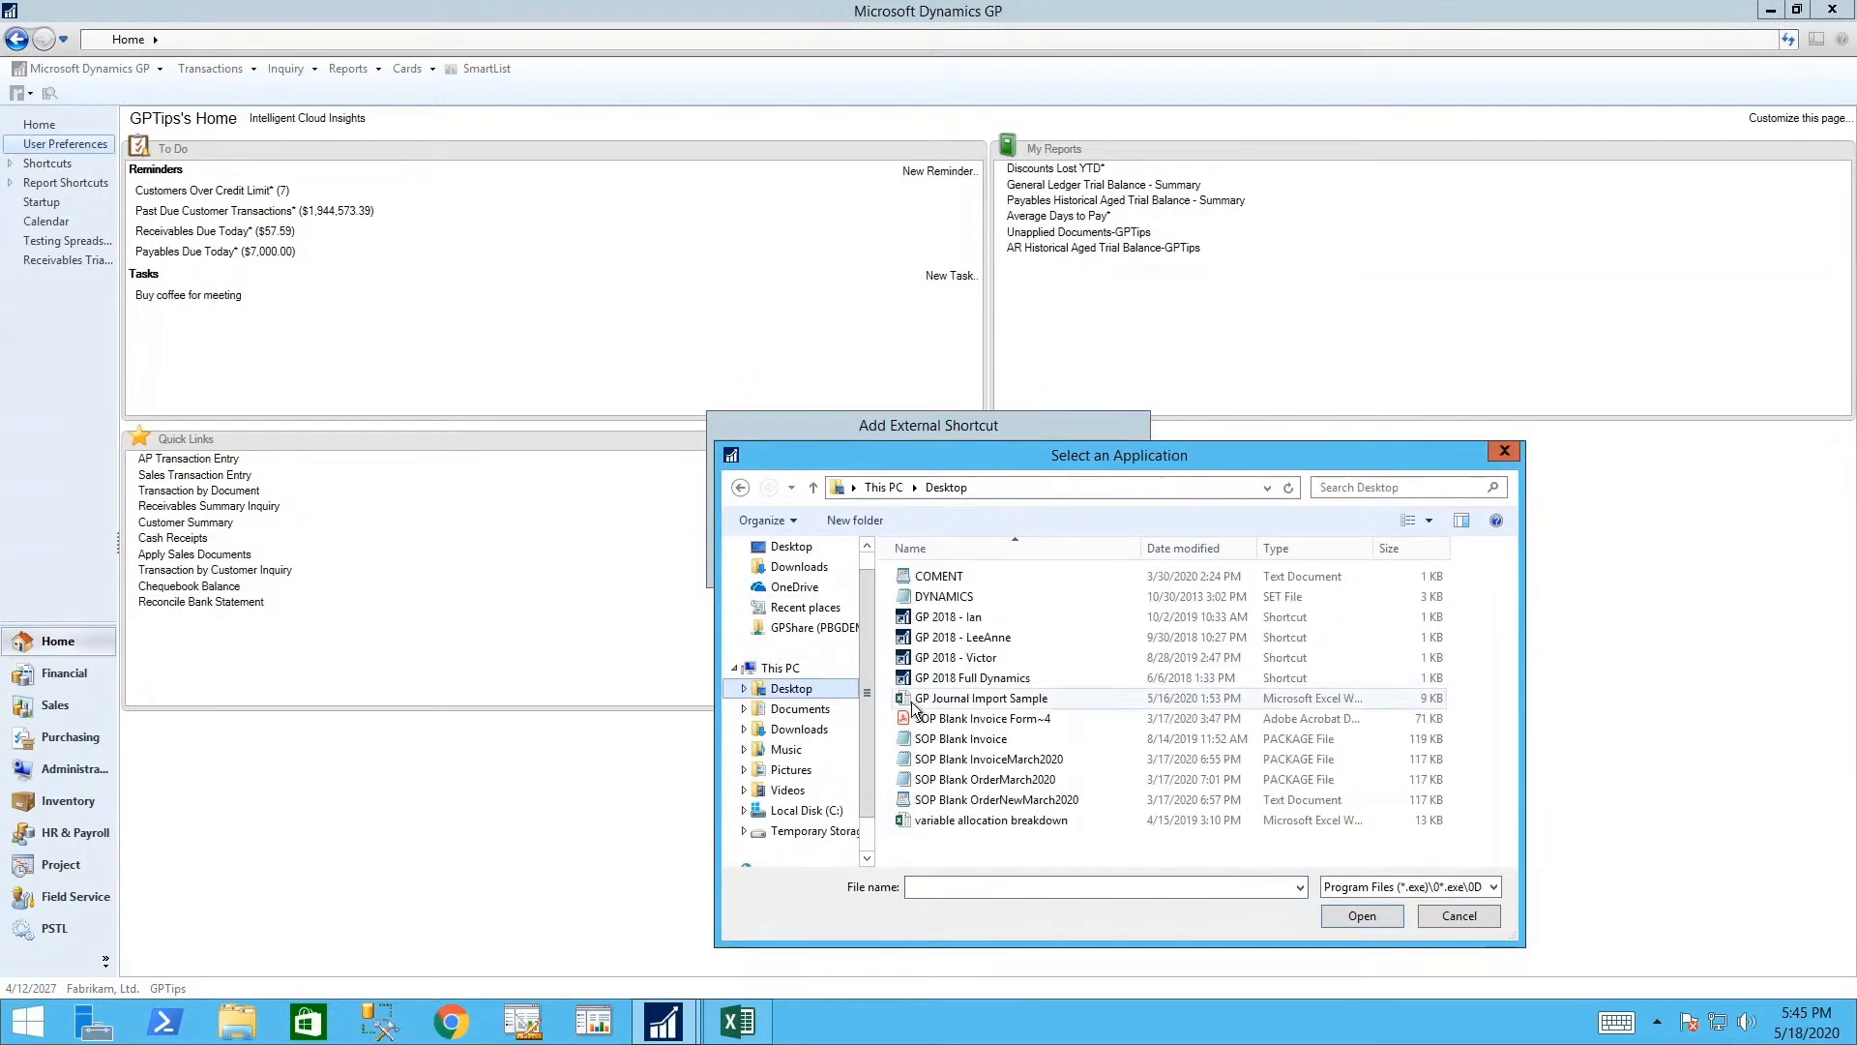
left_click(961, 820)
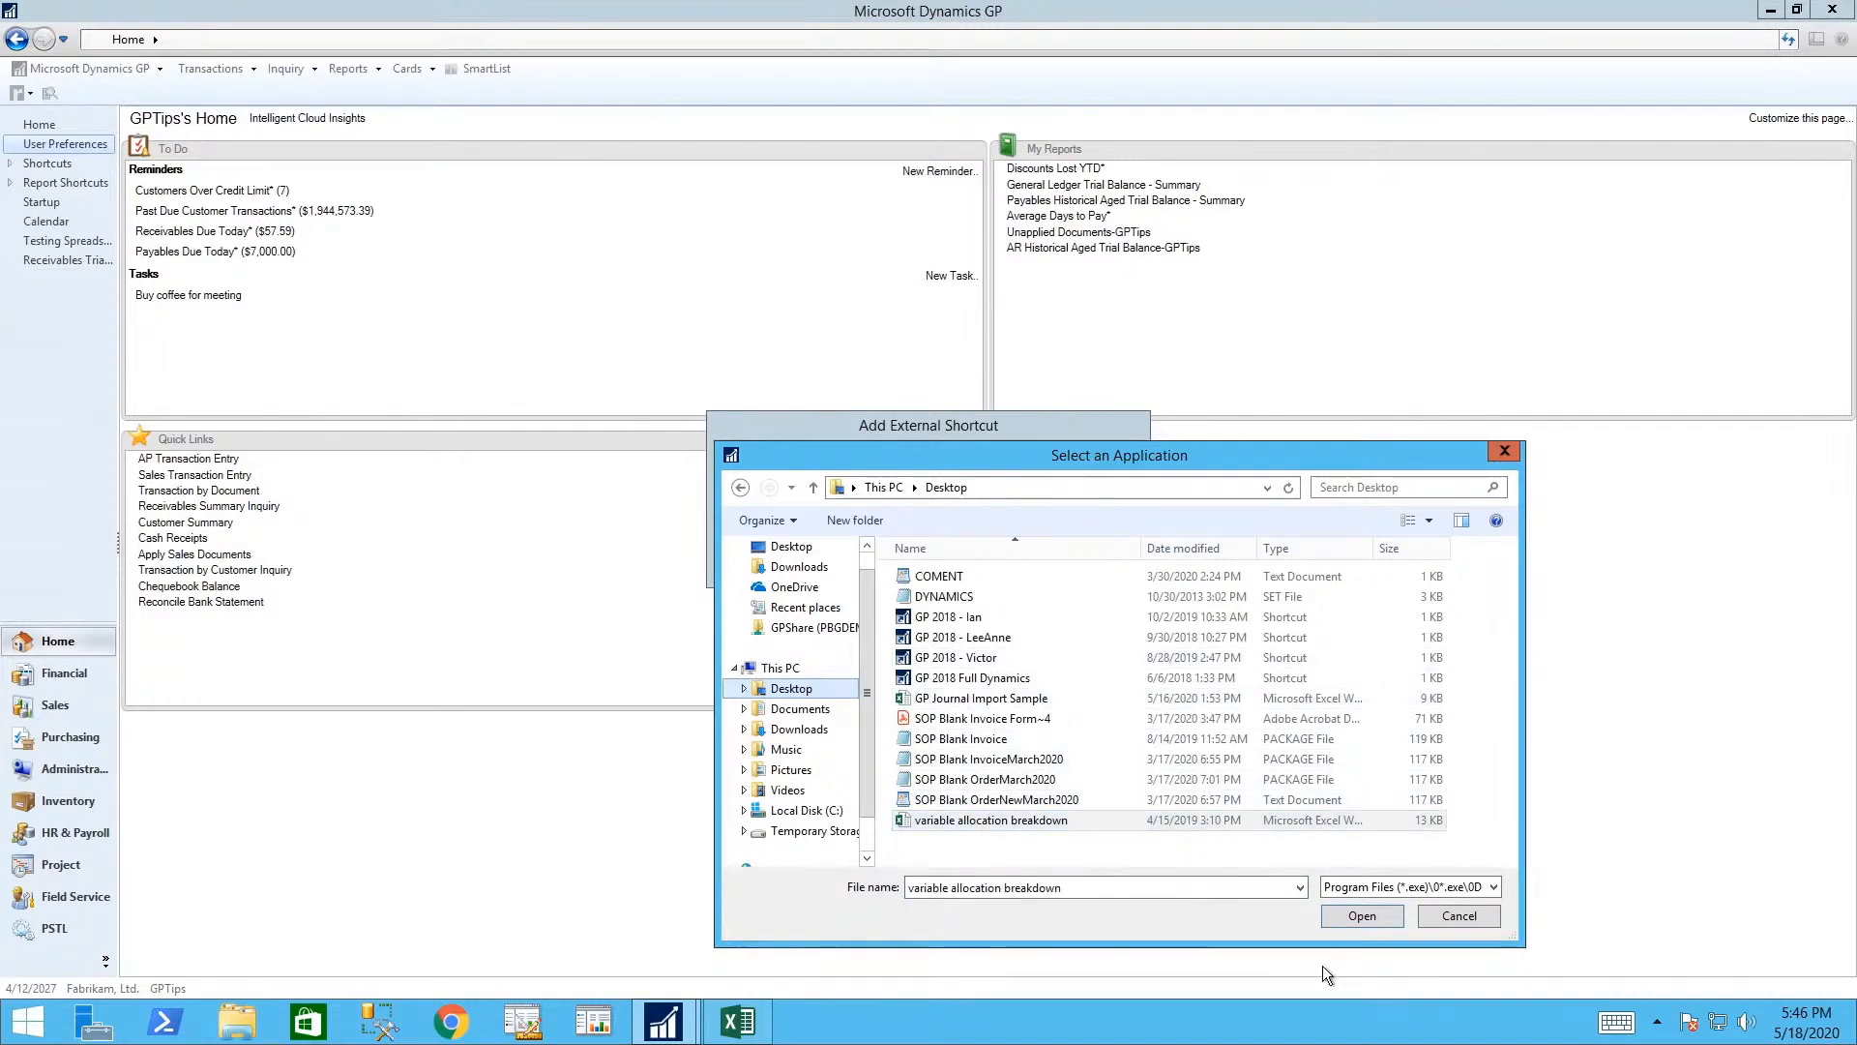
left_click(1360, 916)
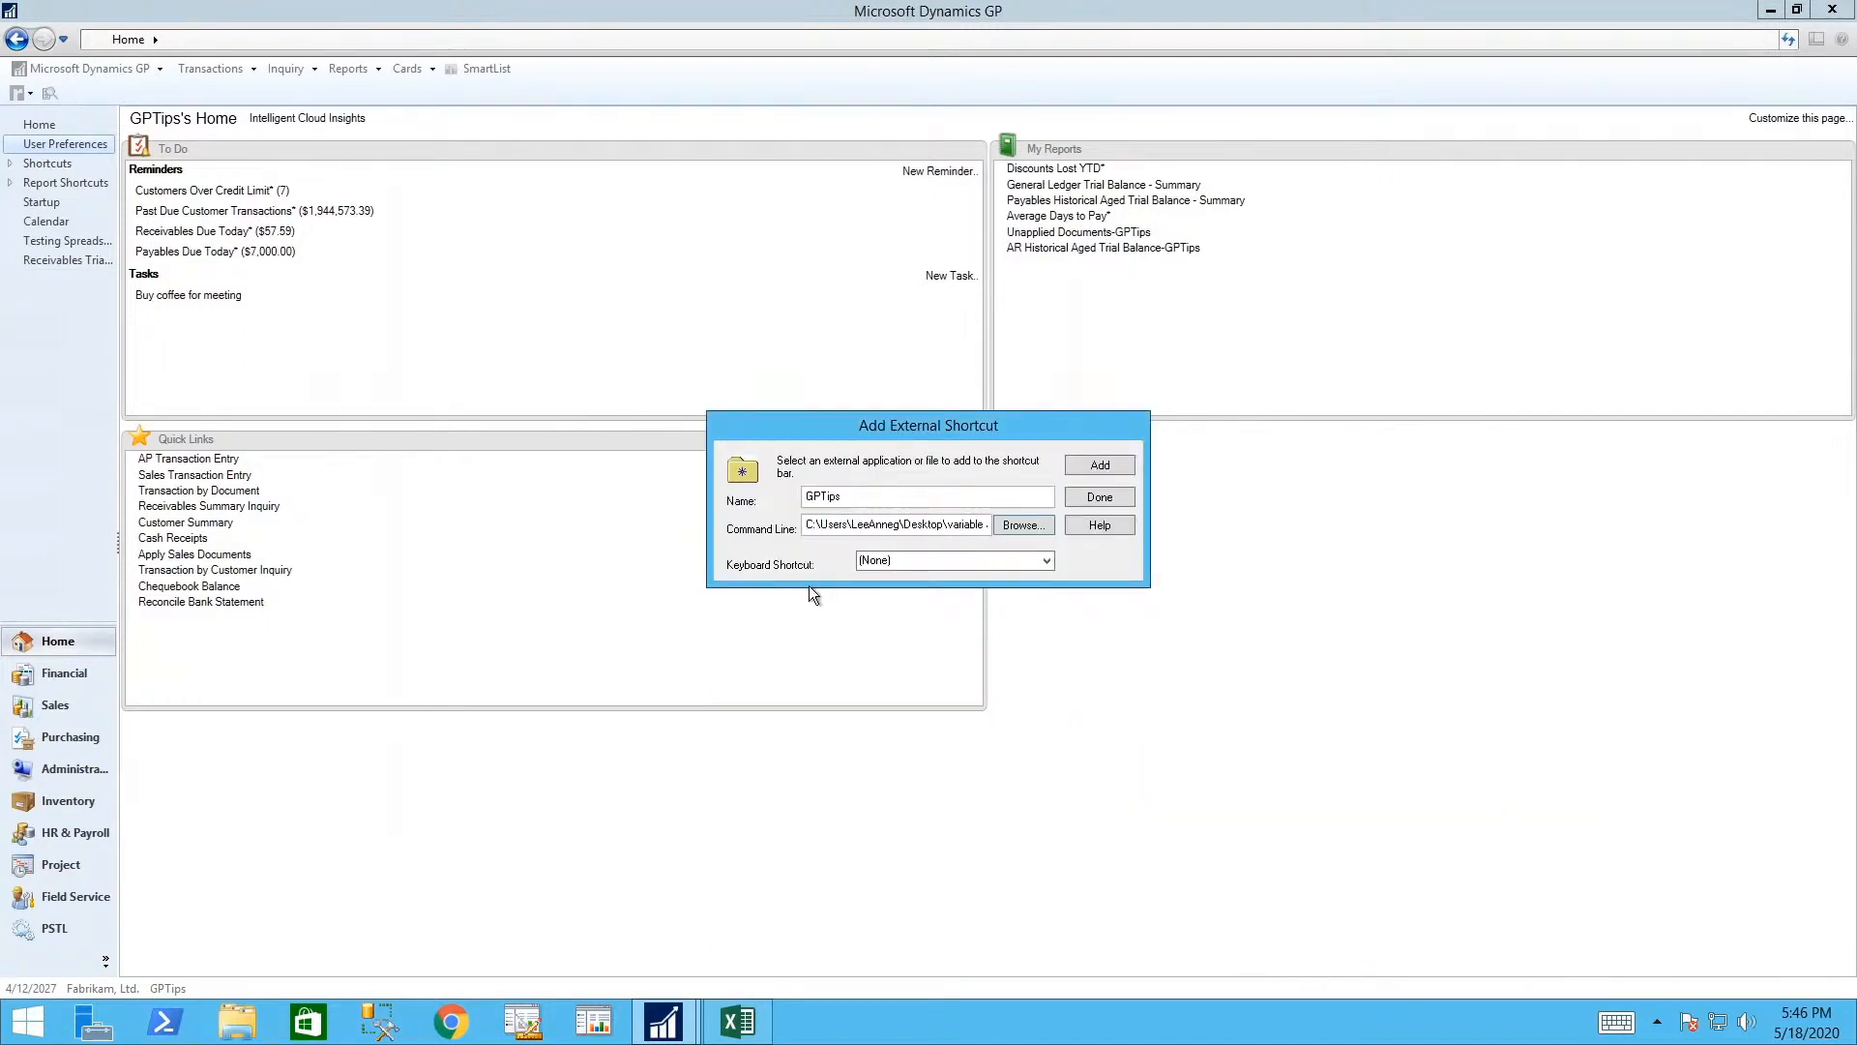
- Assign F6 to the GPTips shortcut, add it to the navigation pane, and launch the workbook
left_click(1044, 561)
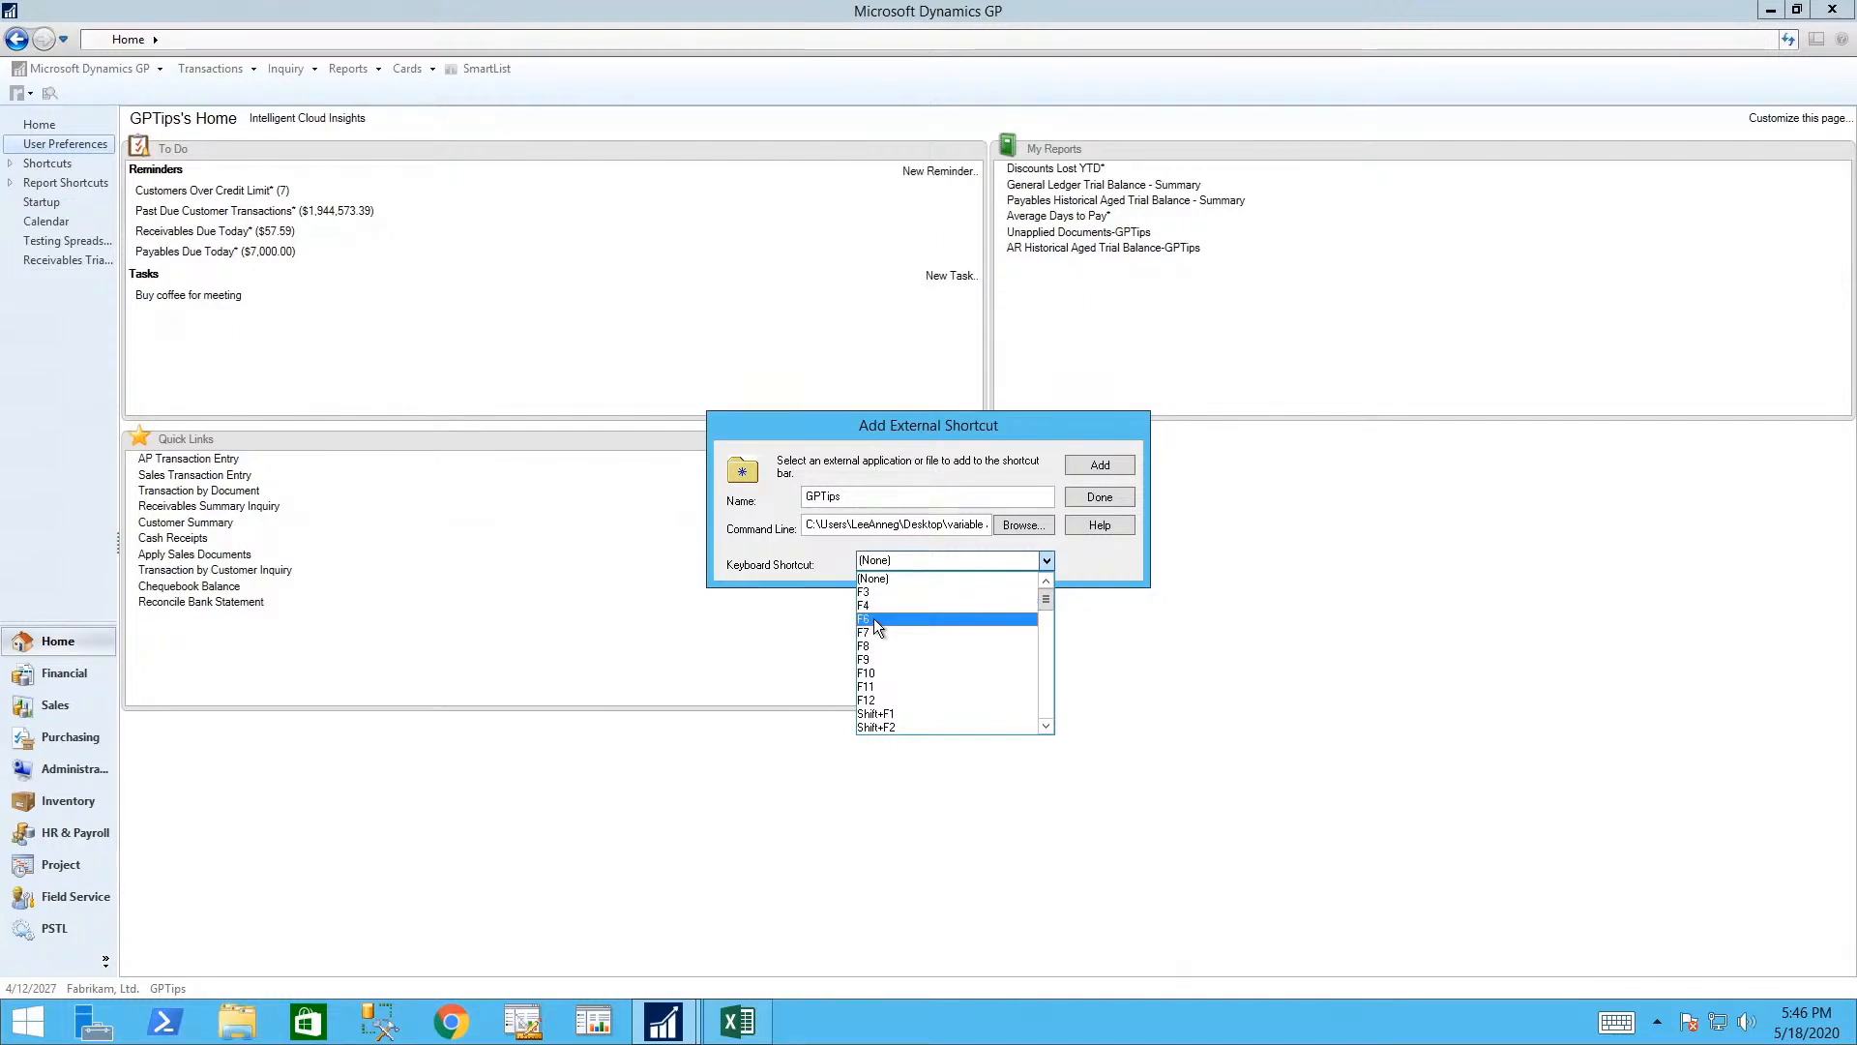
left_click(873, 618)
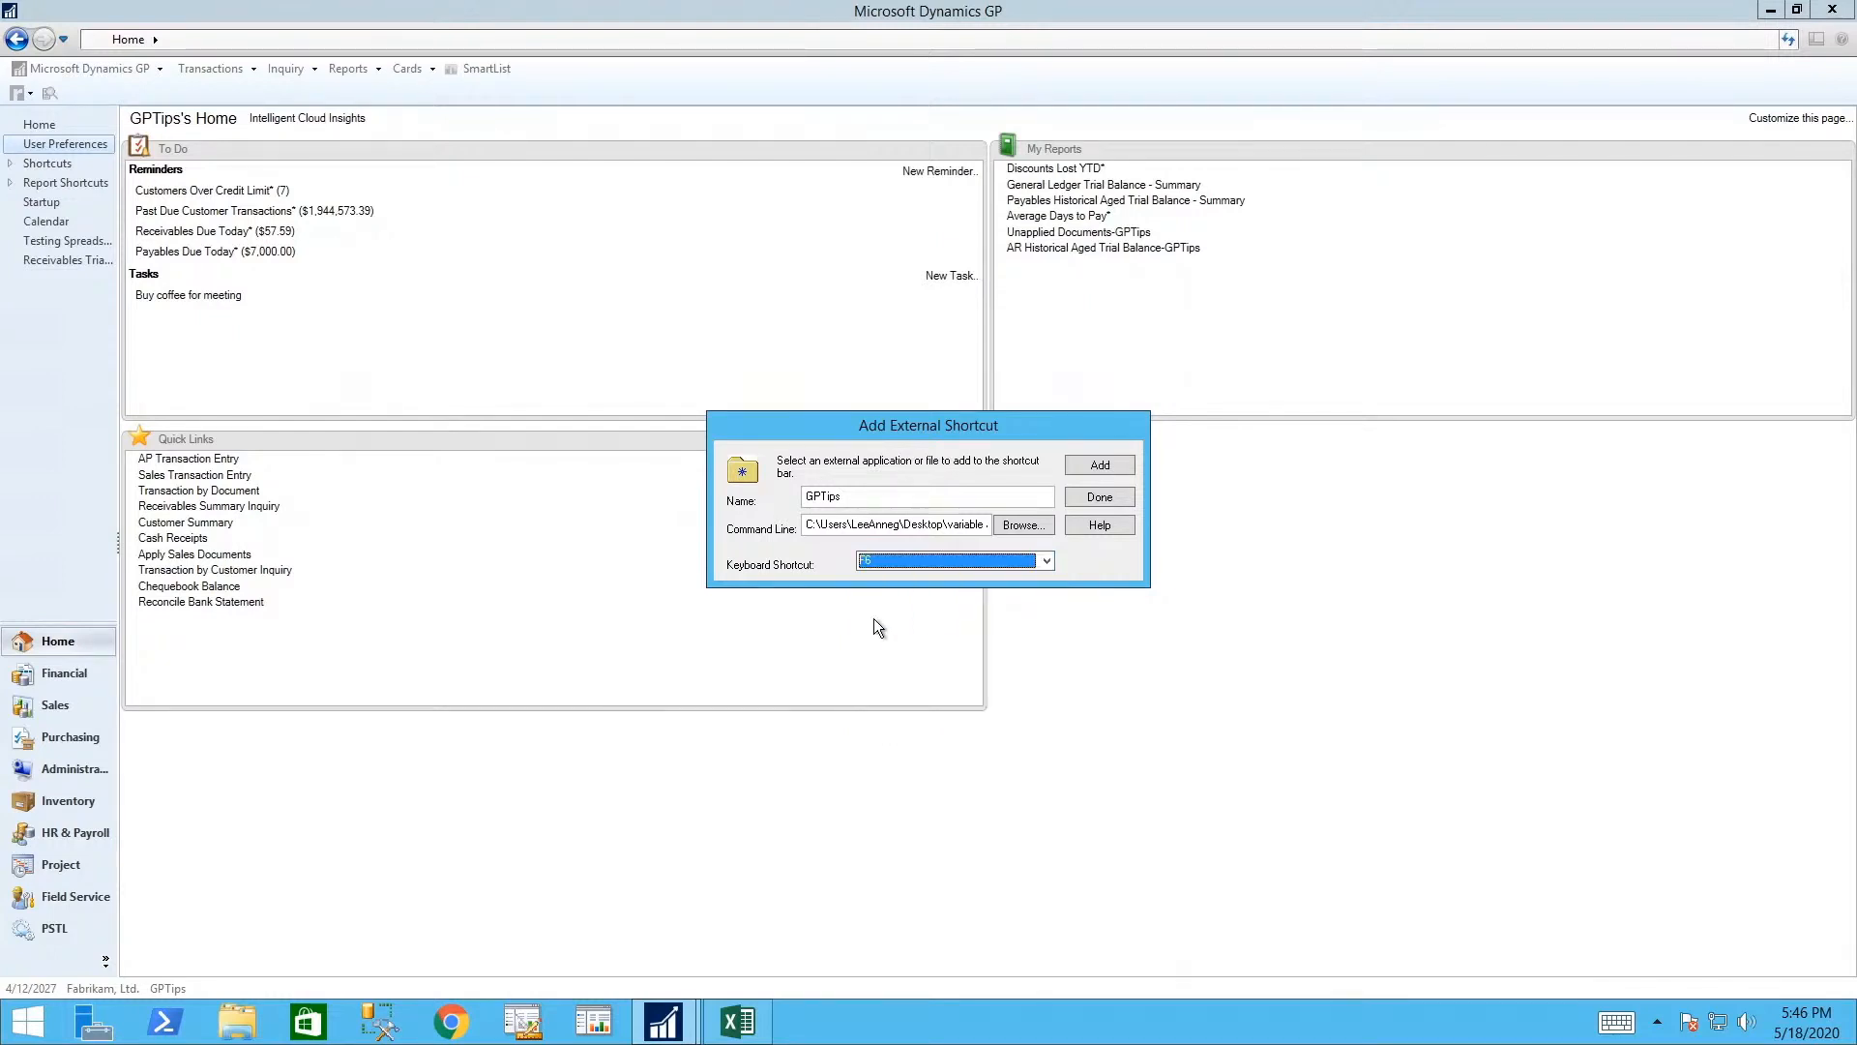
left_click(1097, 468)
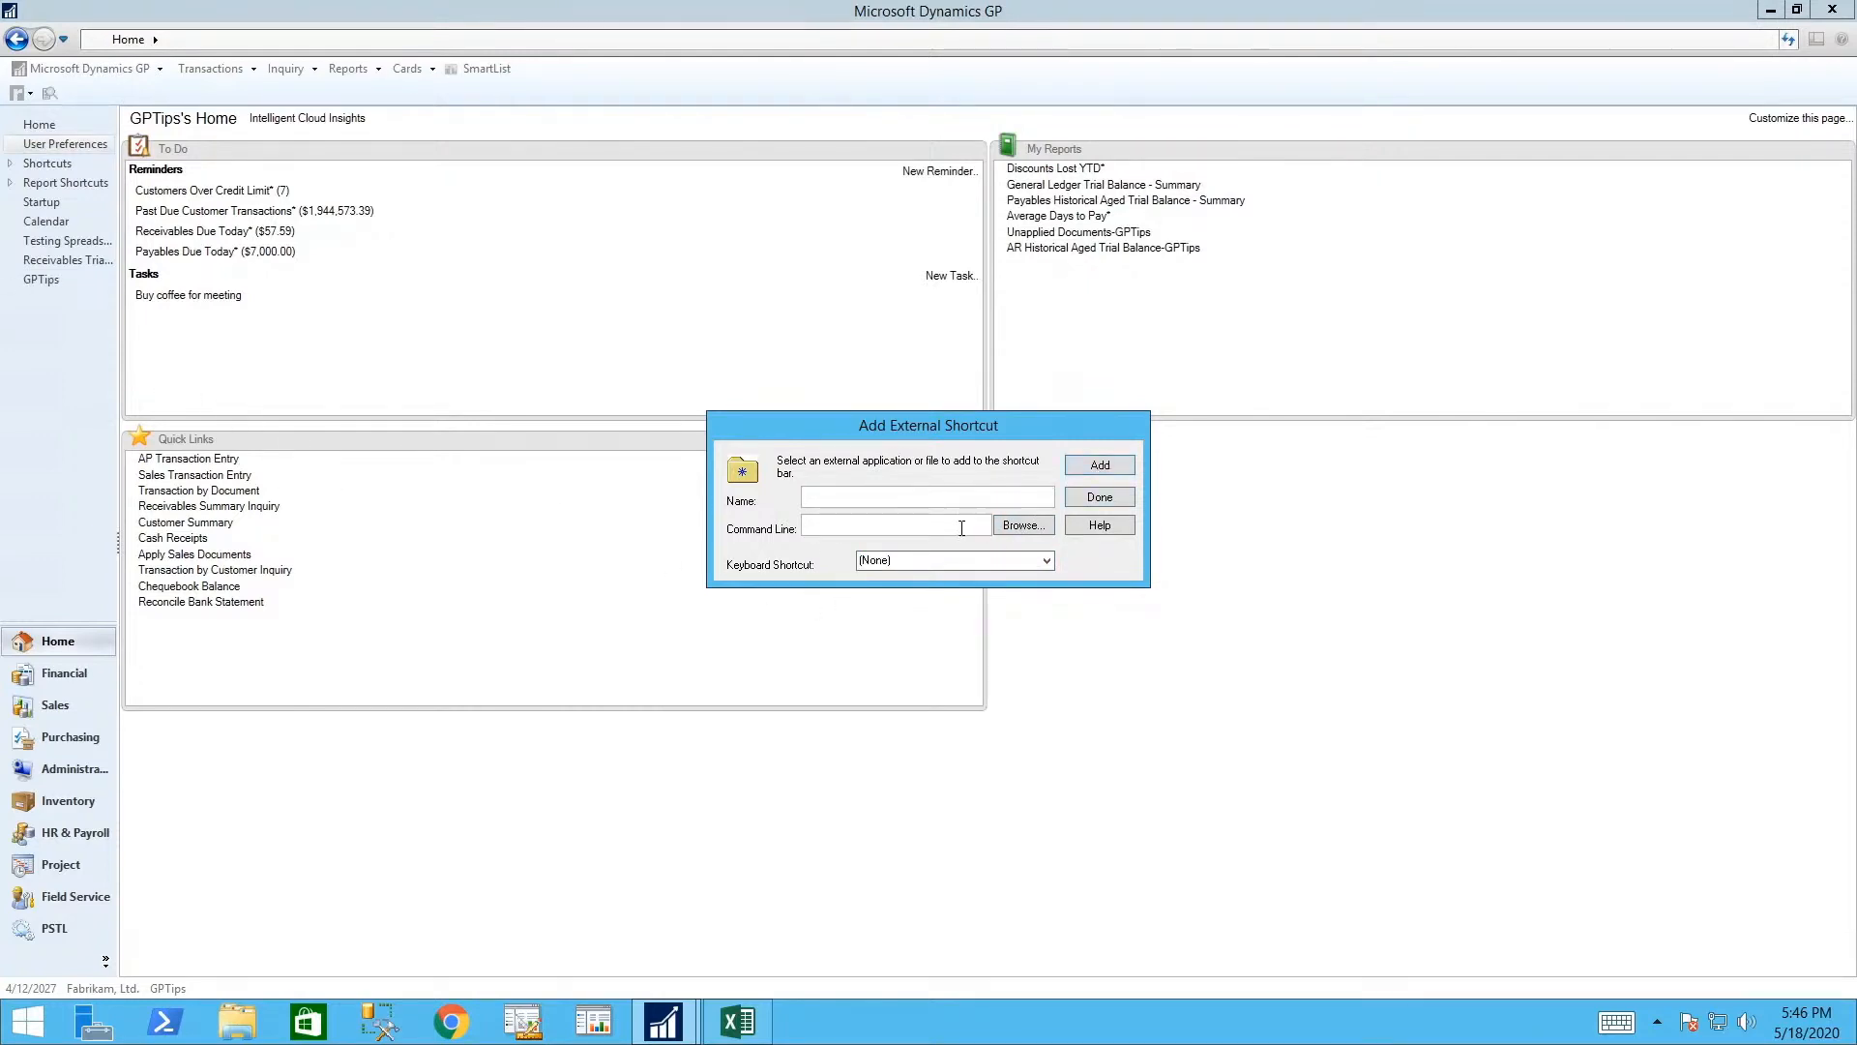
left_click(1103, 498)
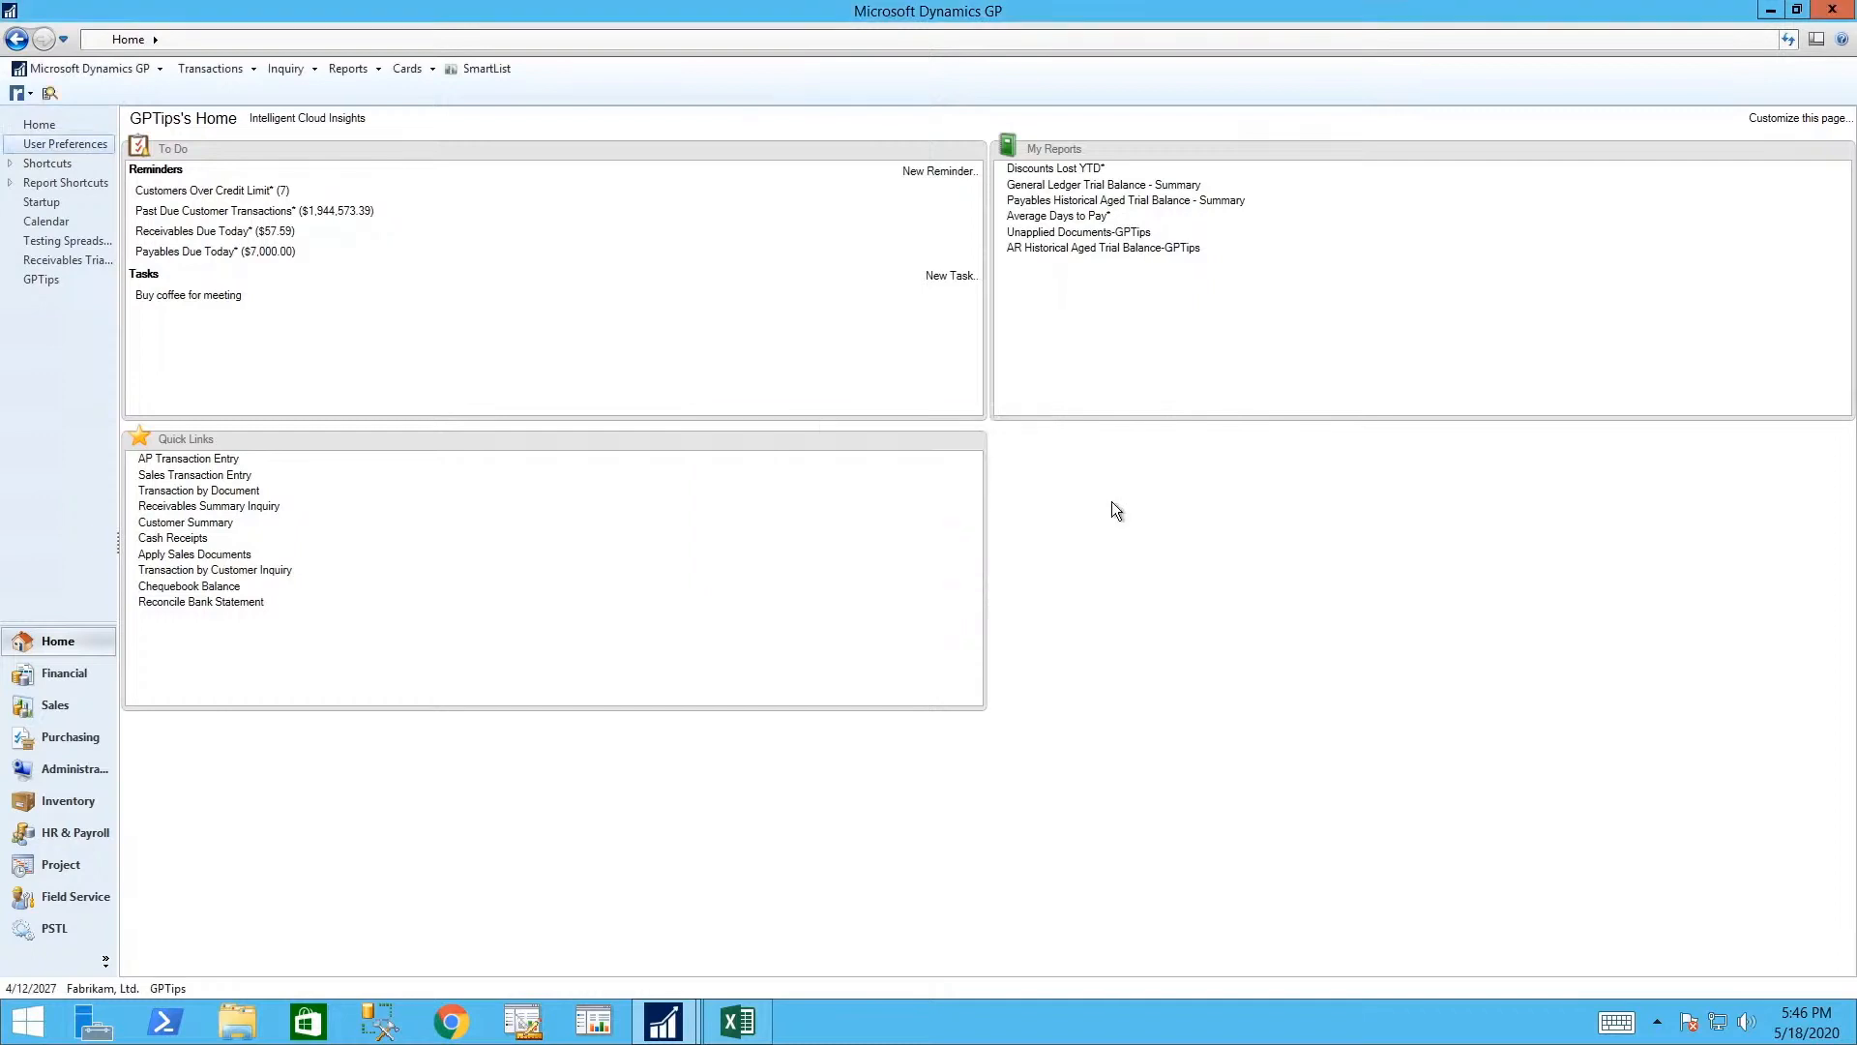
left_click(55, 279)
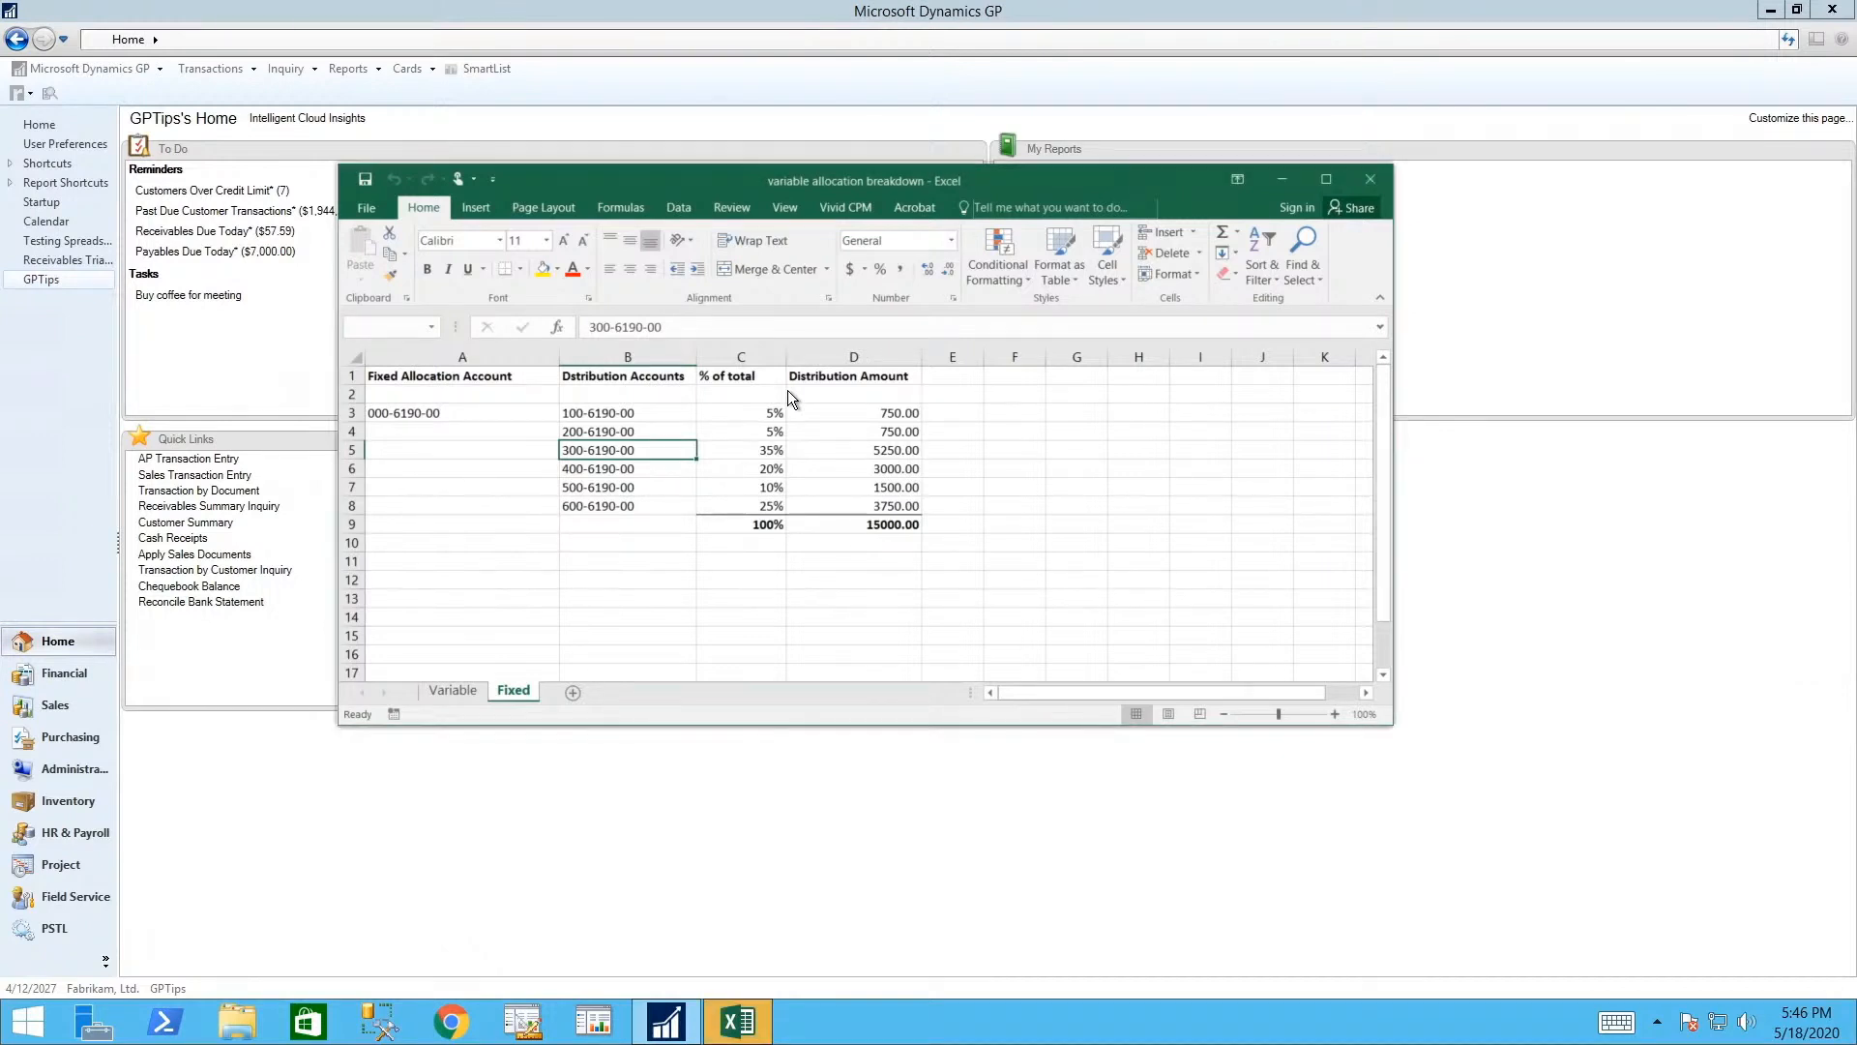
- Close the variable allocation breakdown workbook in Excel, dismissing the cannot-quit and duplicate-name warnings
left_click(1367, 180)
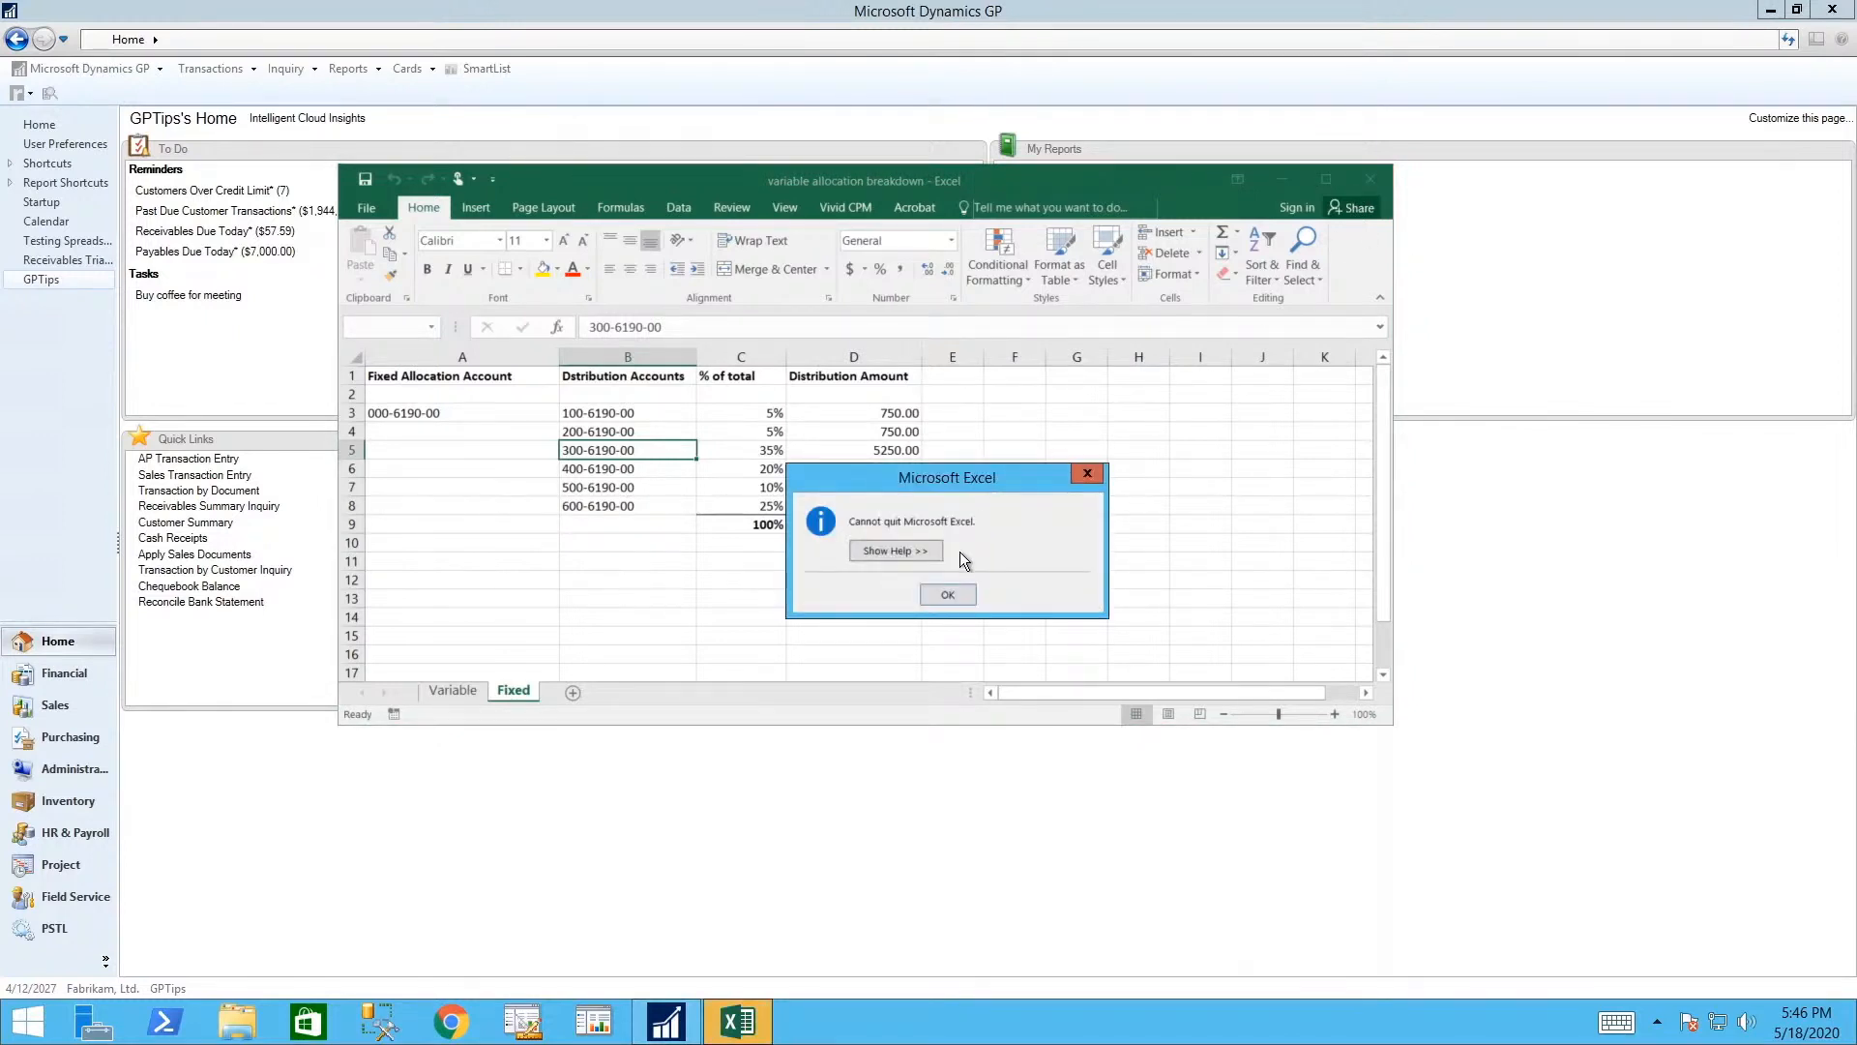
left_click(950, 595)
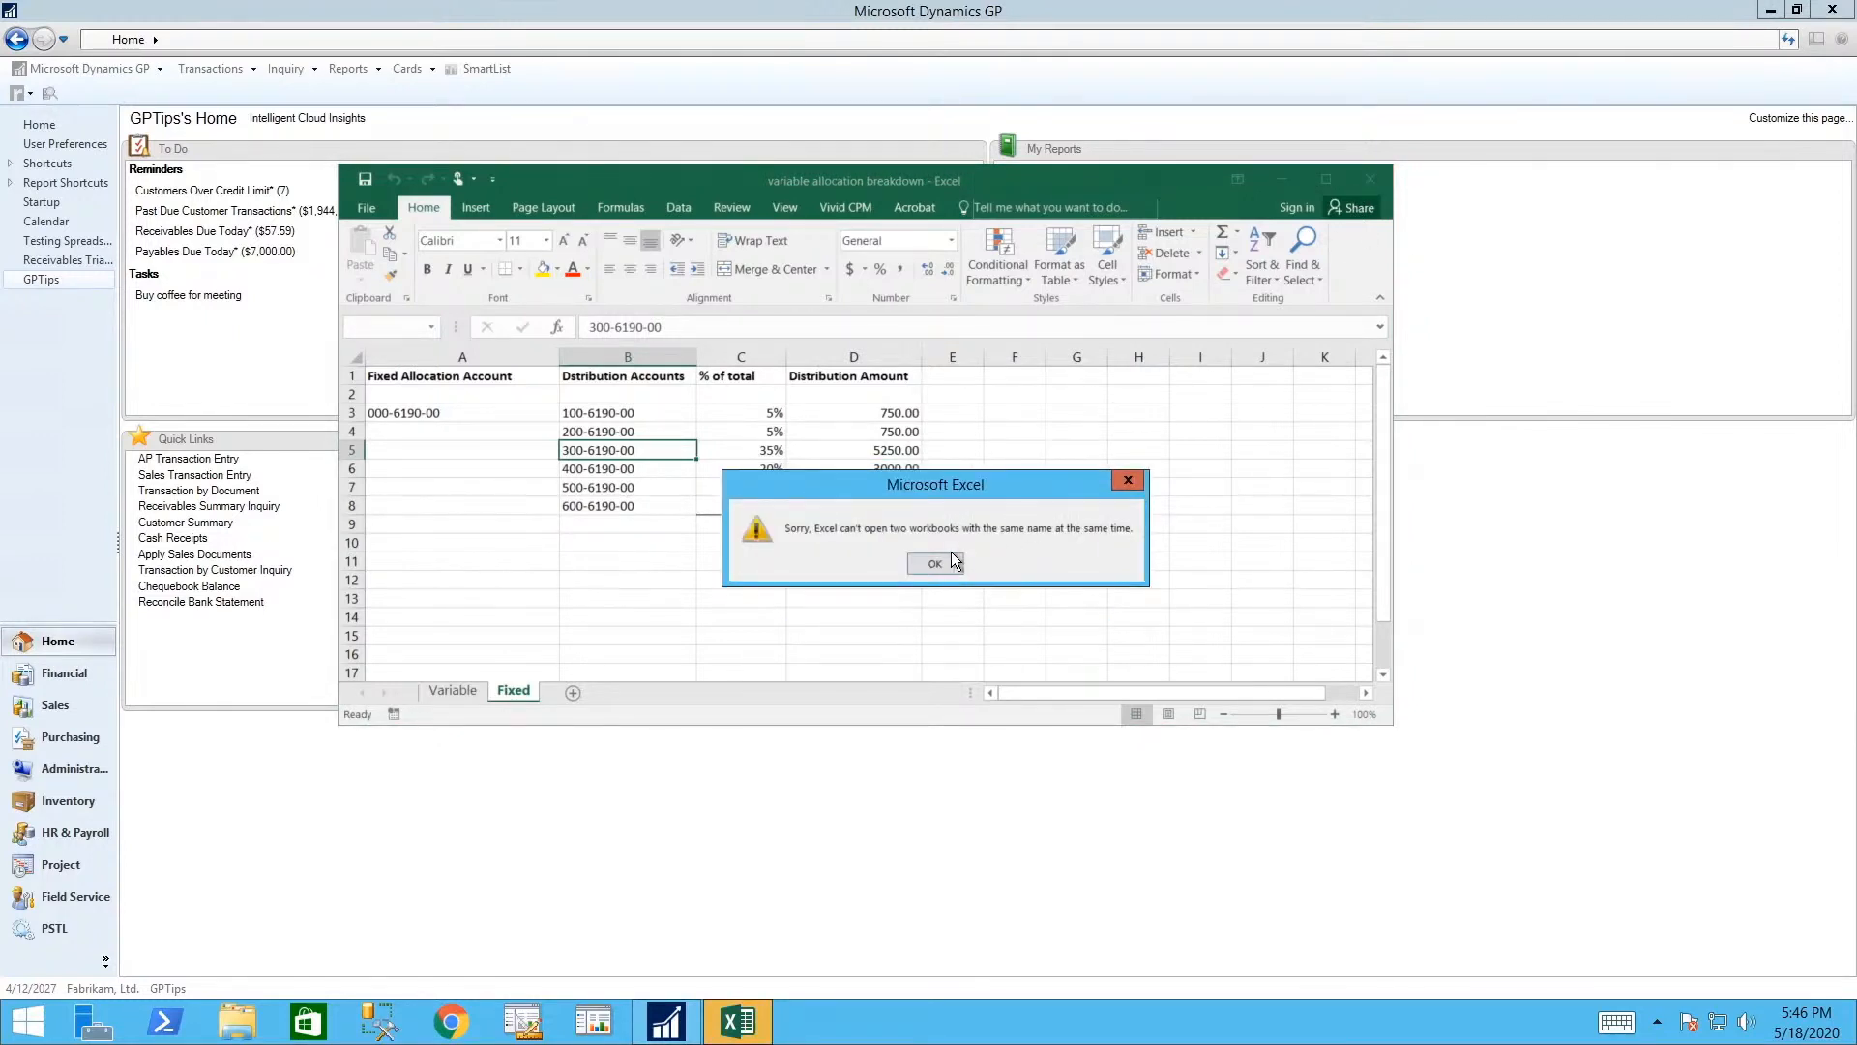
left_click(938, 567)
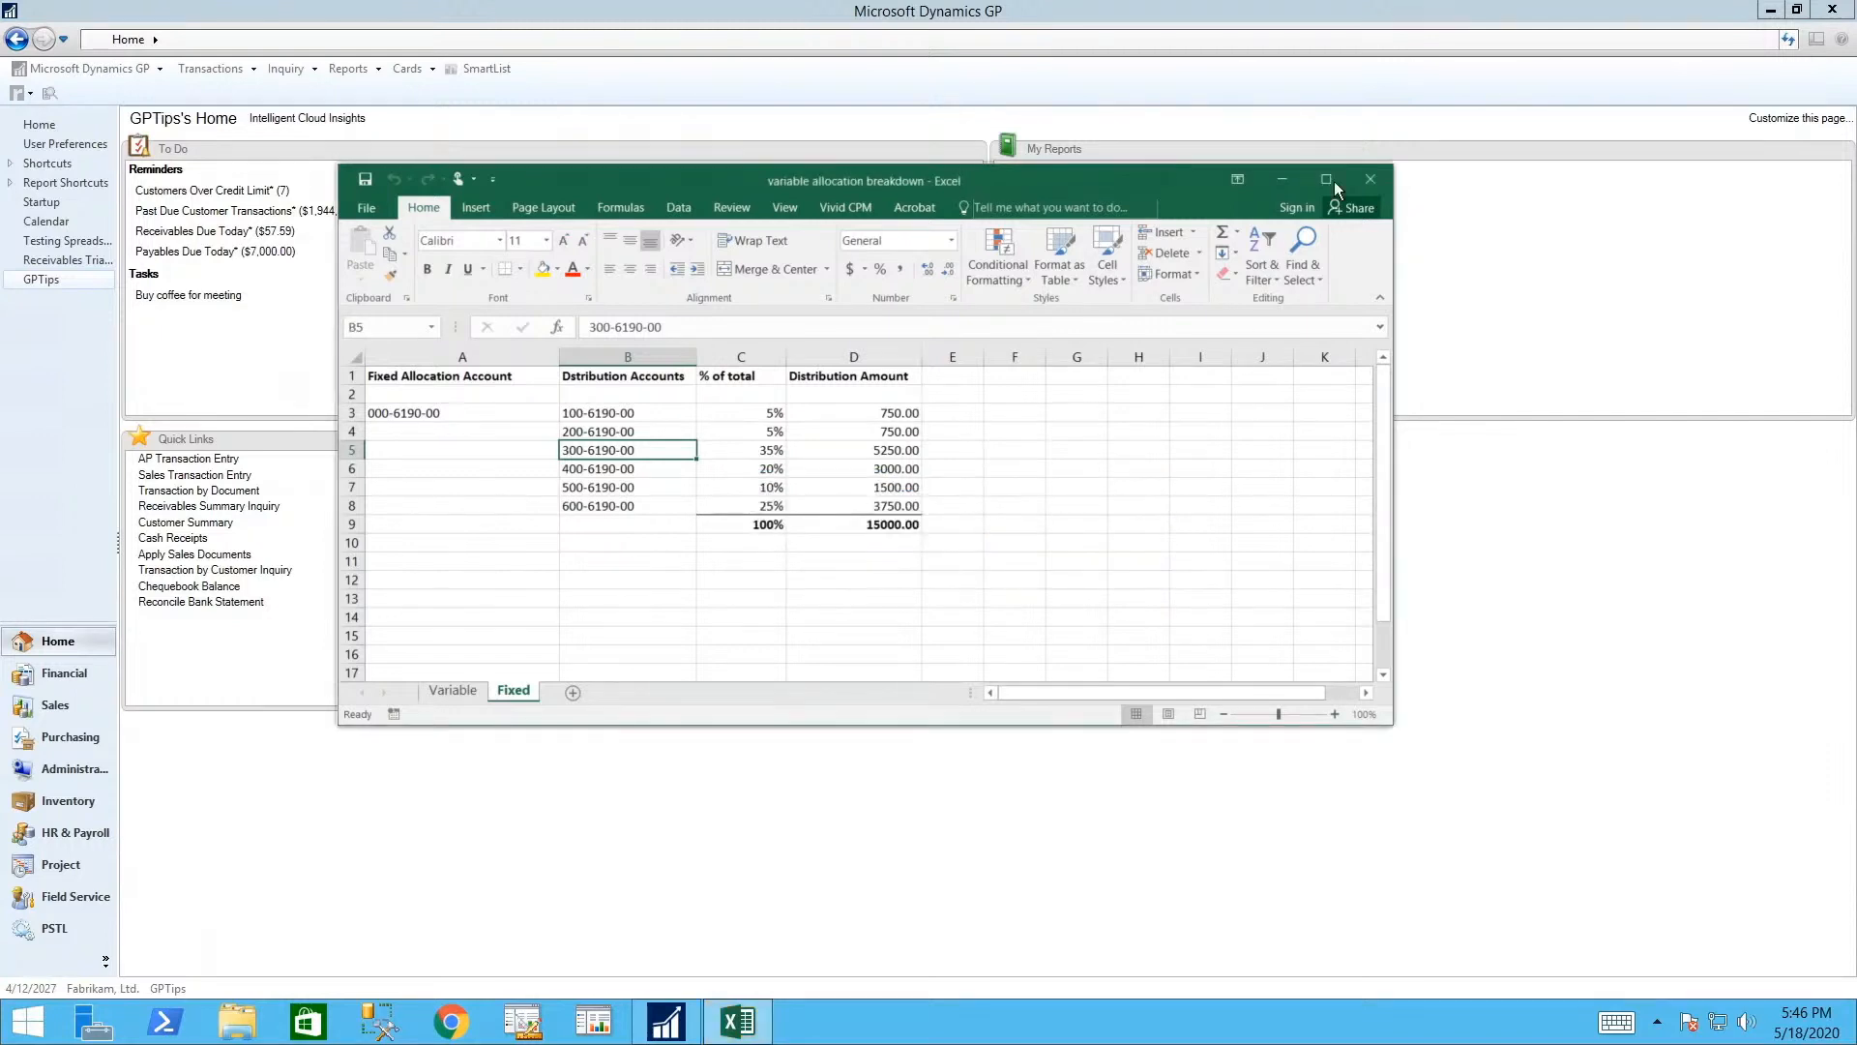
left_click(1364, 178)
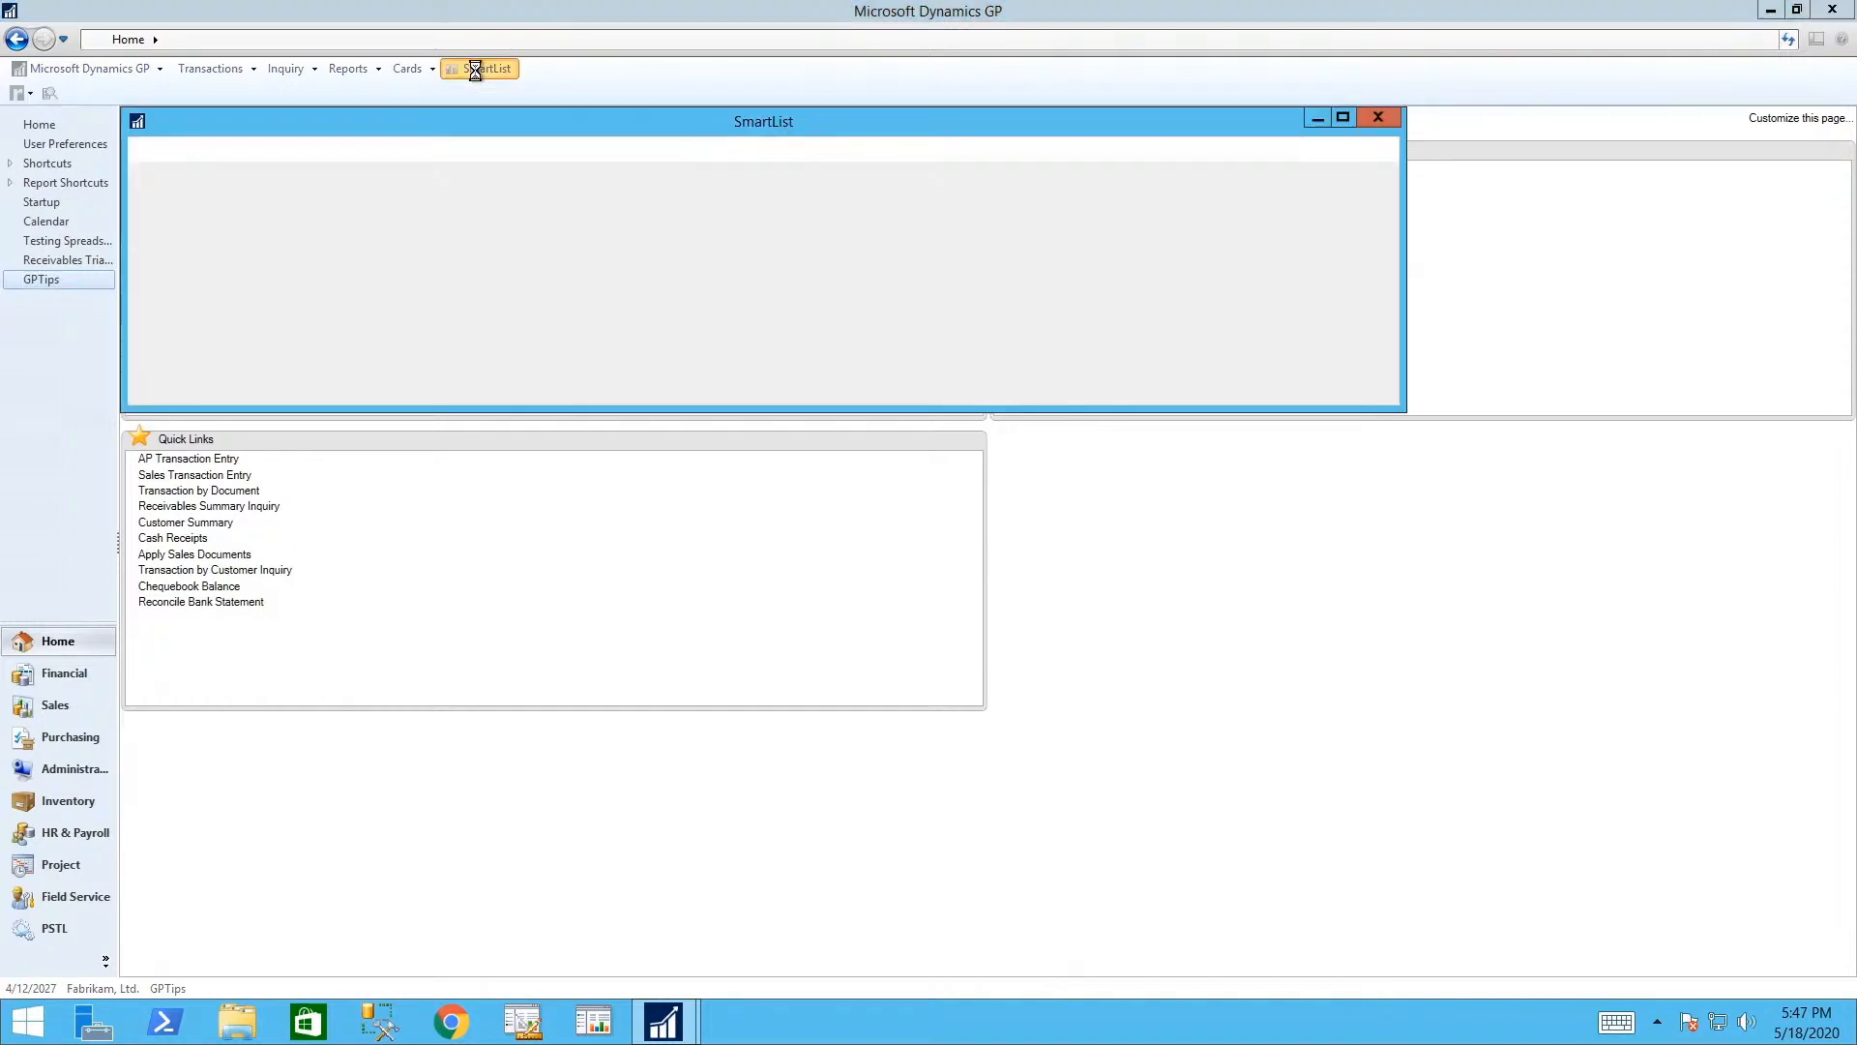
left_click(1376, 114)
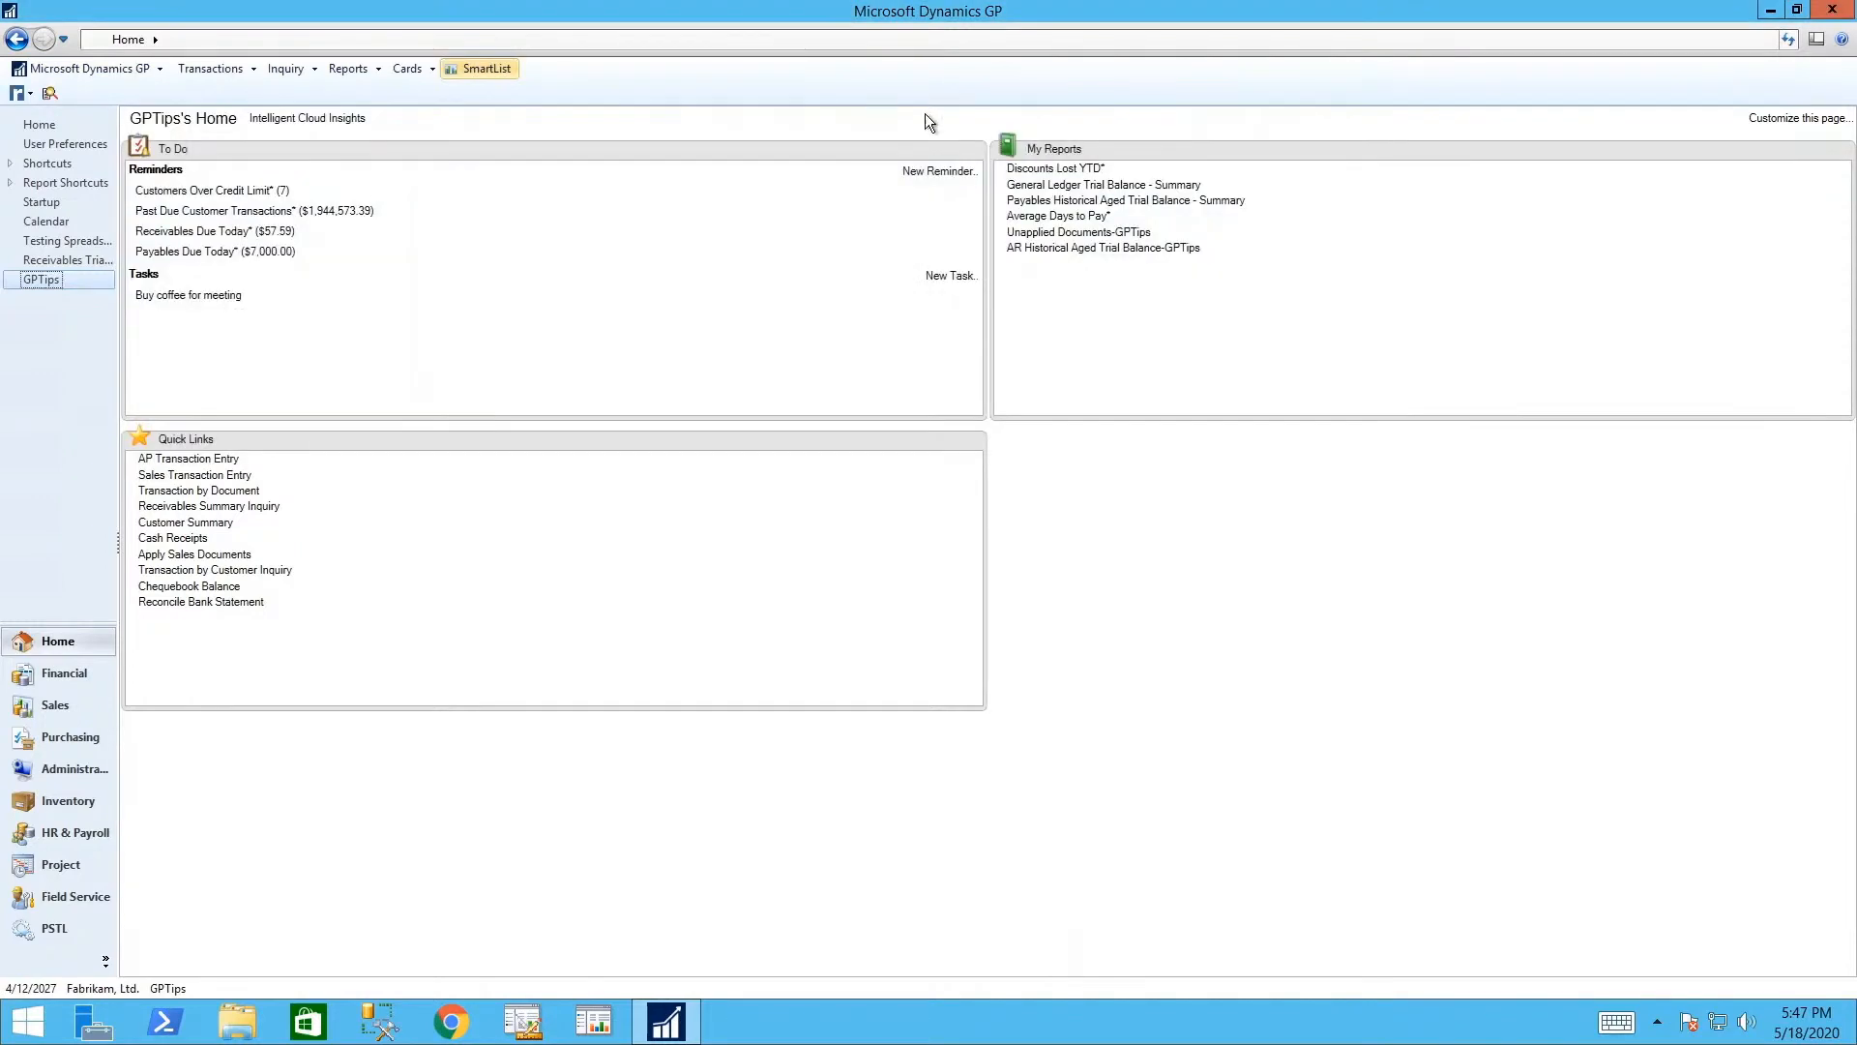
right_click(646, 85)
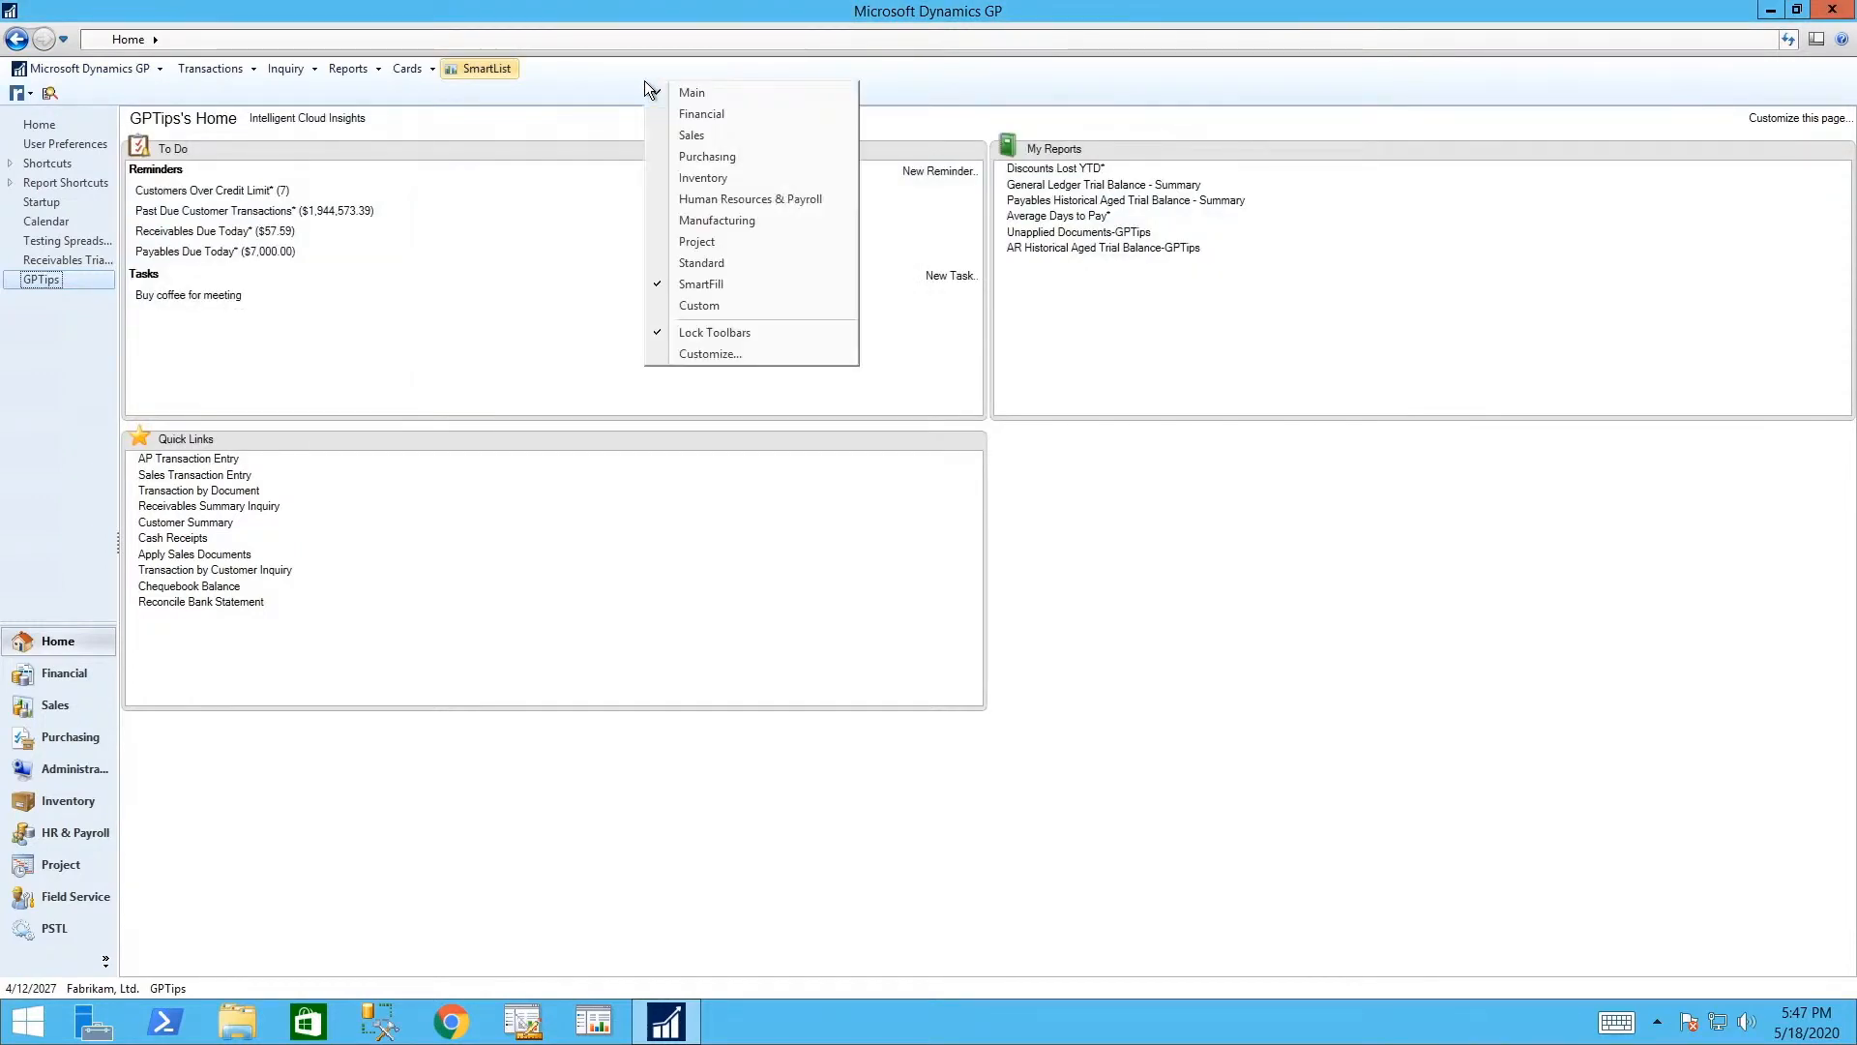
left_click(727, 355)
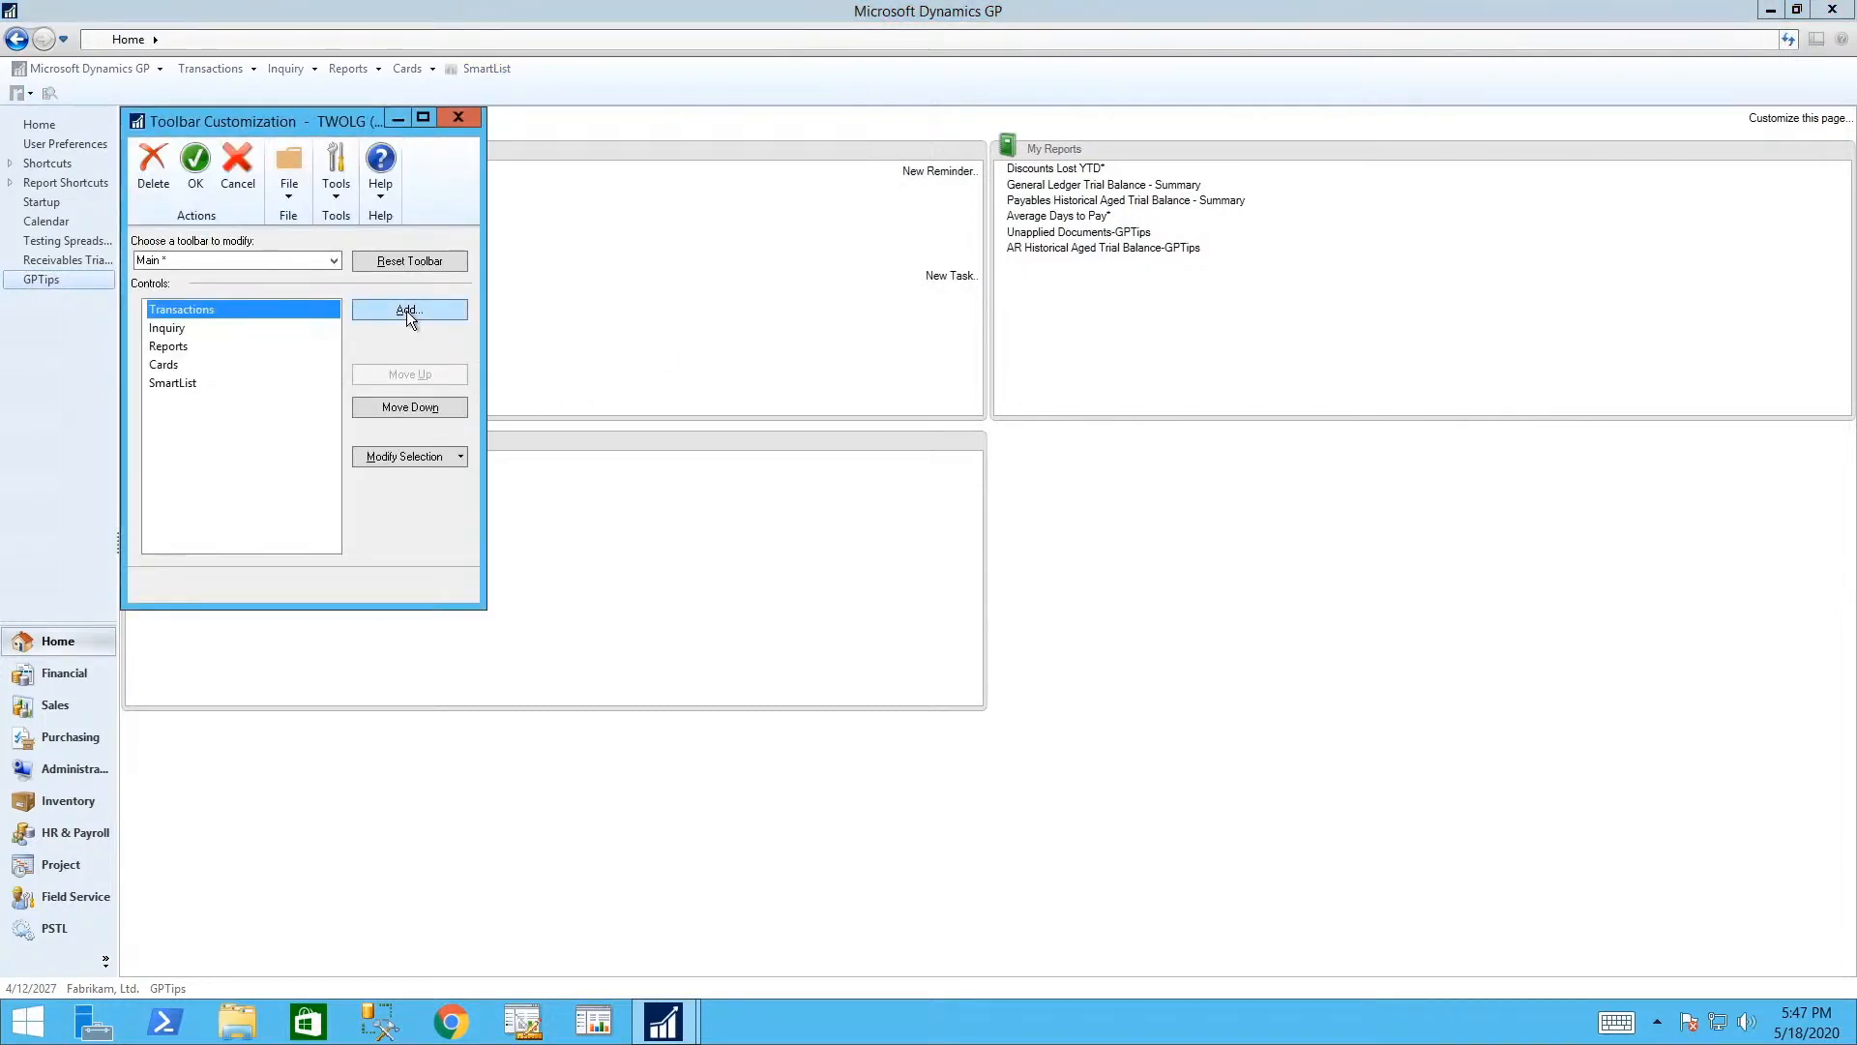
left_click(331, 261)
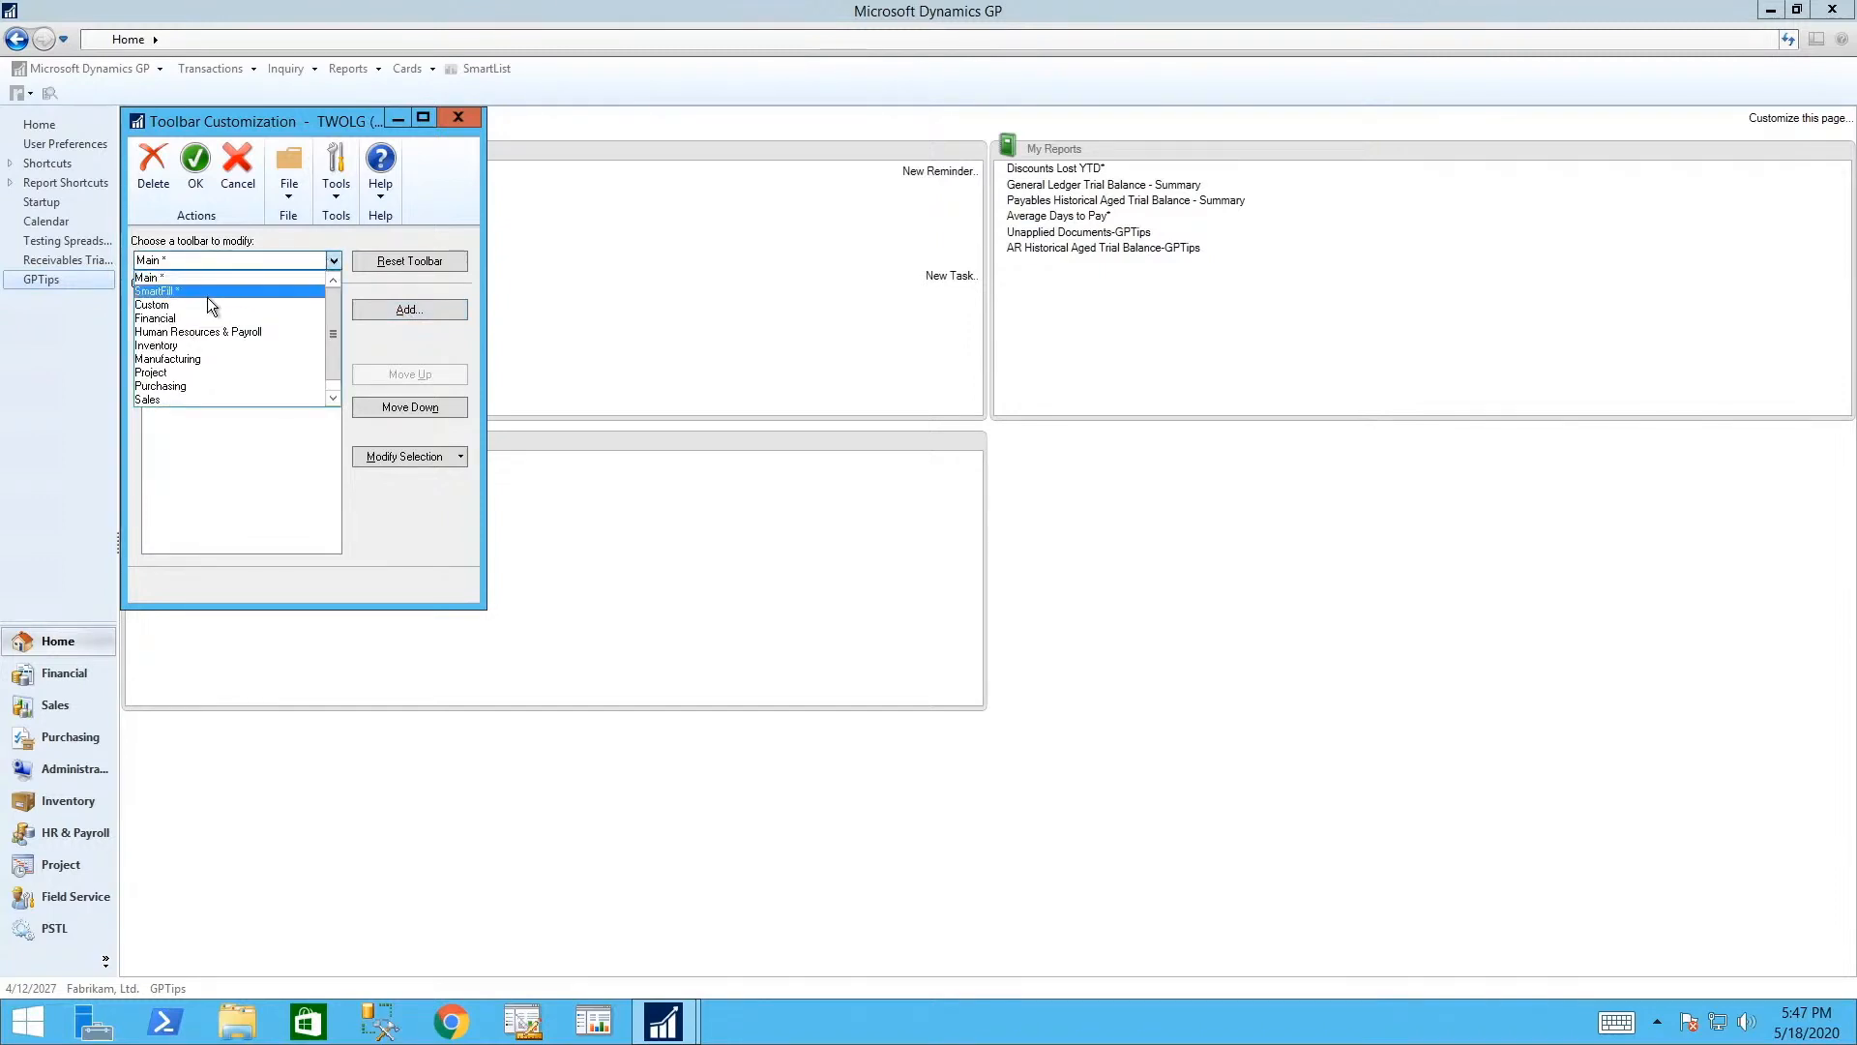
left_click(148, 264)
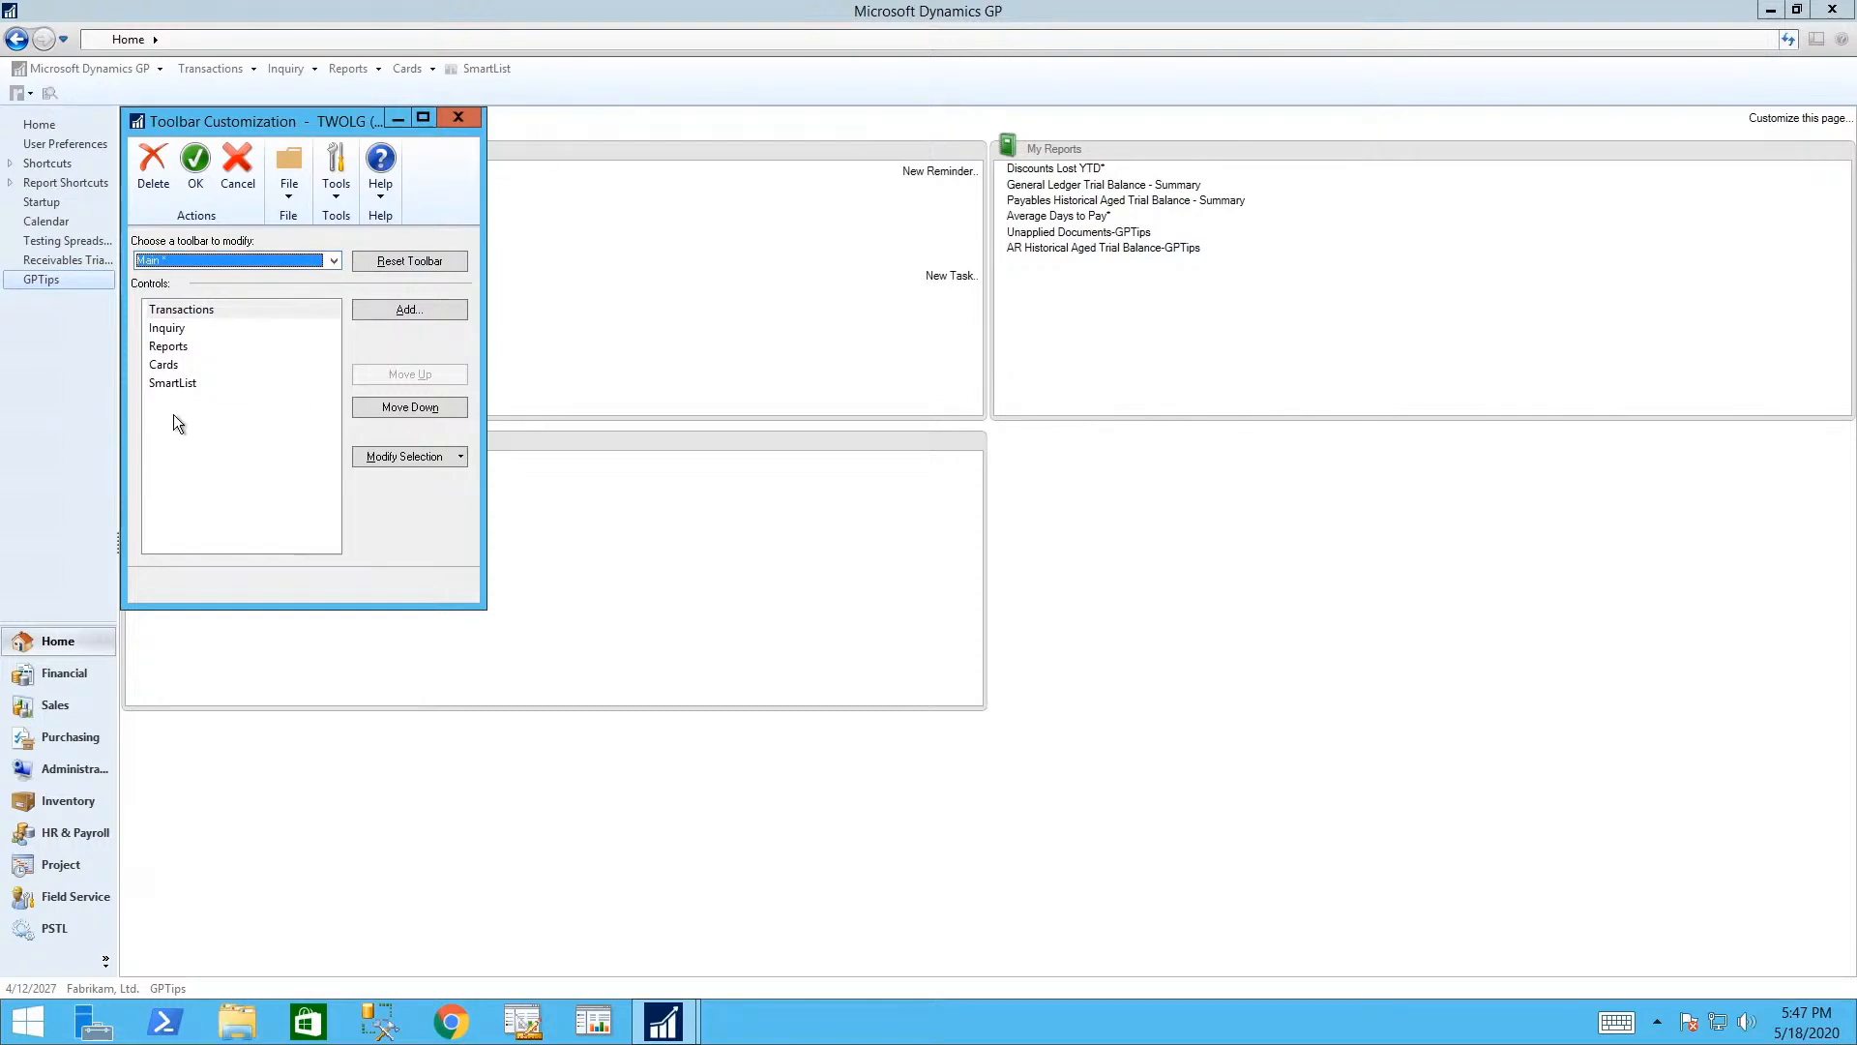
left_click(391, 308)
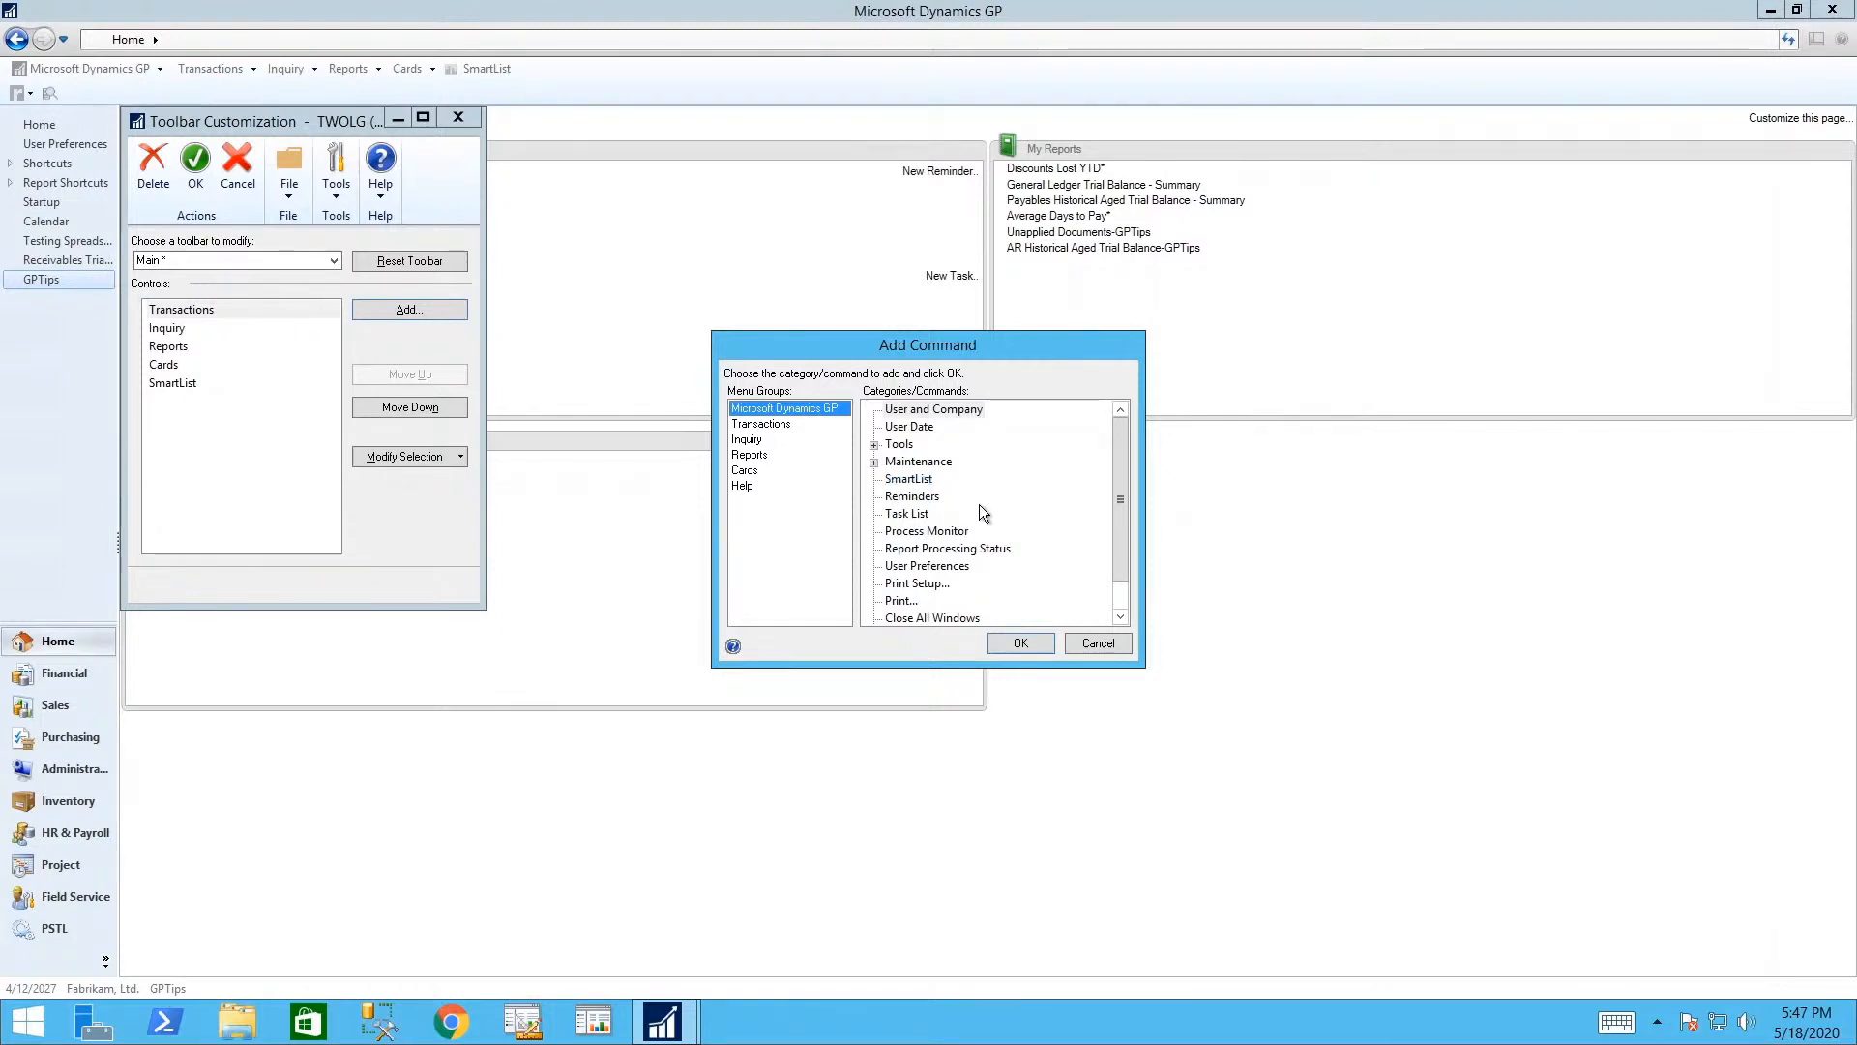
left_click(1101, 644)
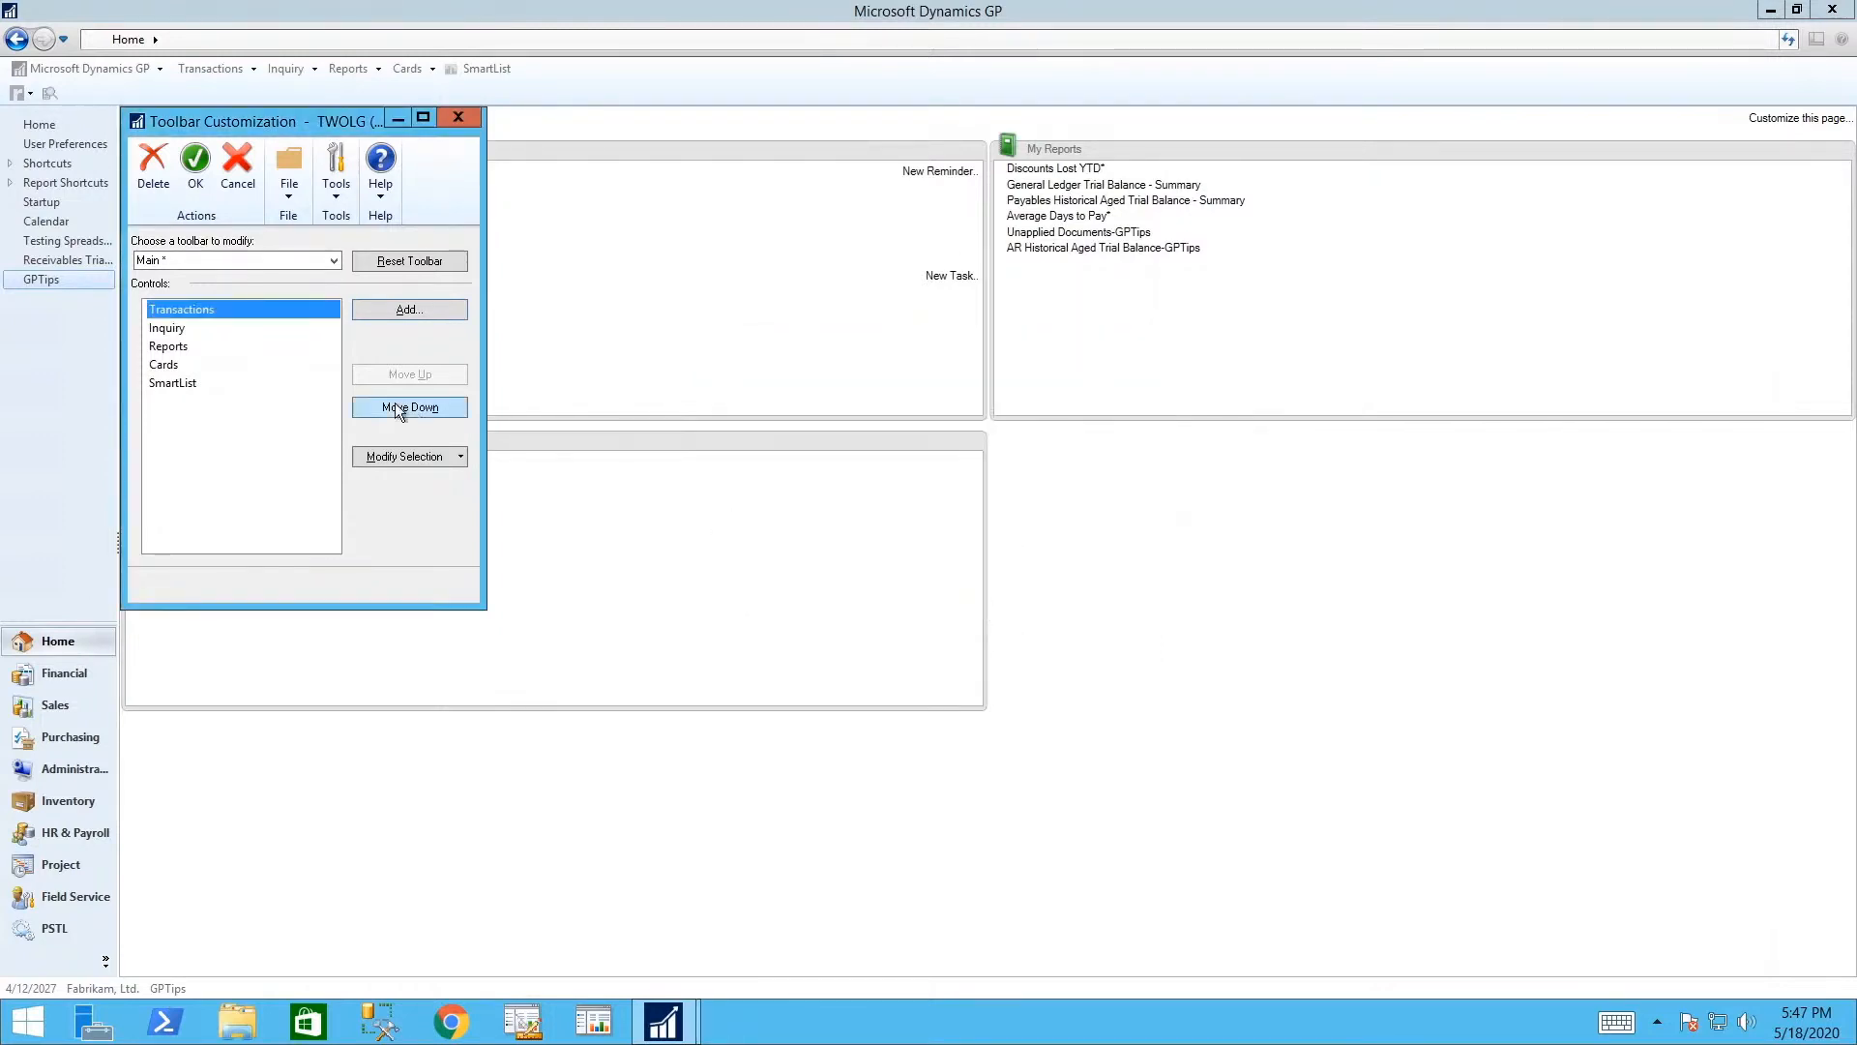
left_click(194, 383)
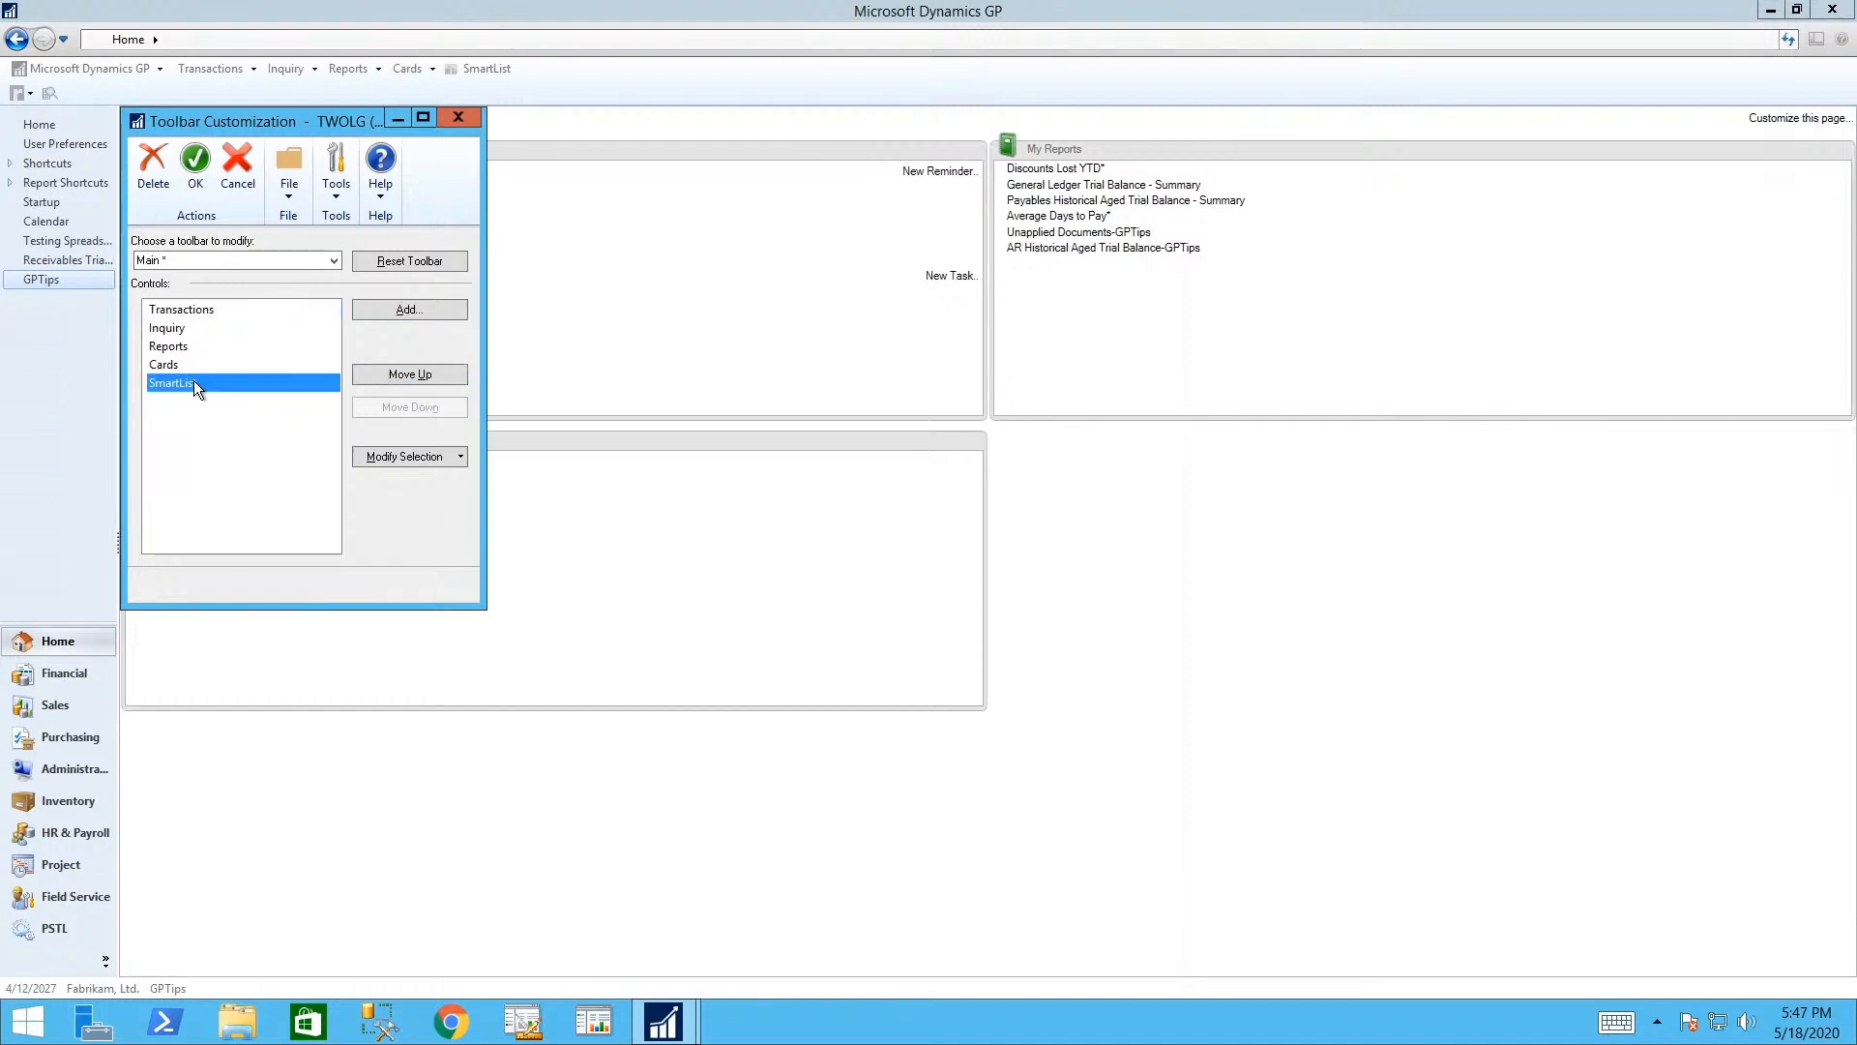
left_click(409, 456)
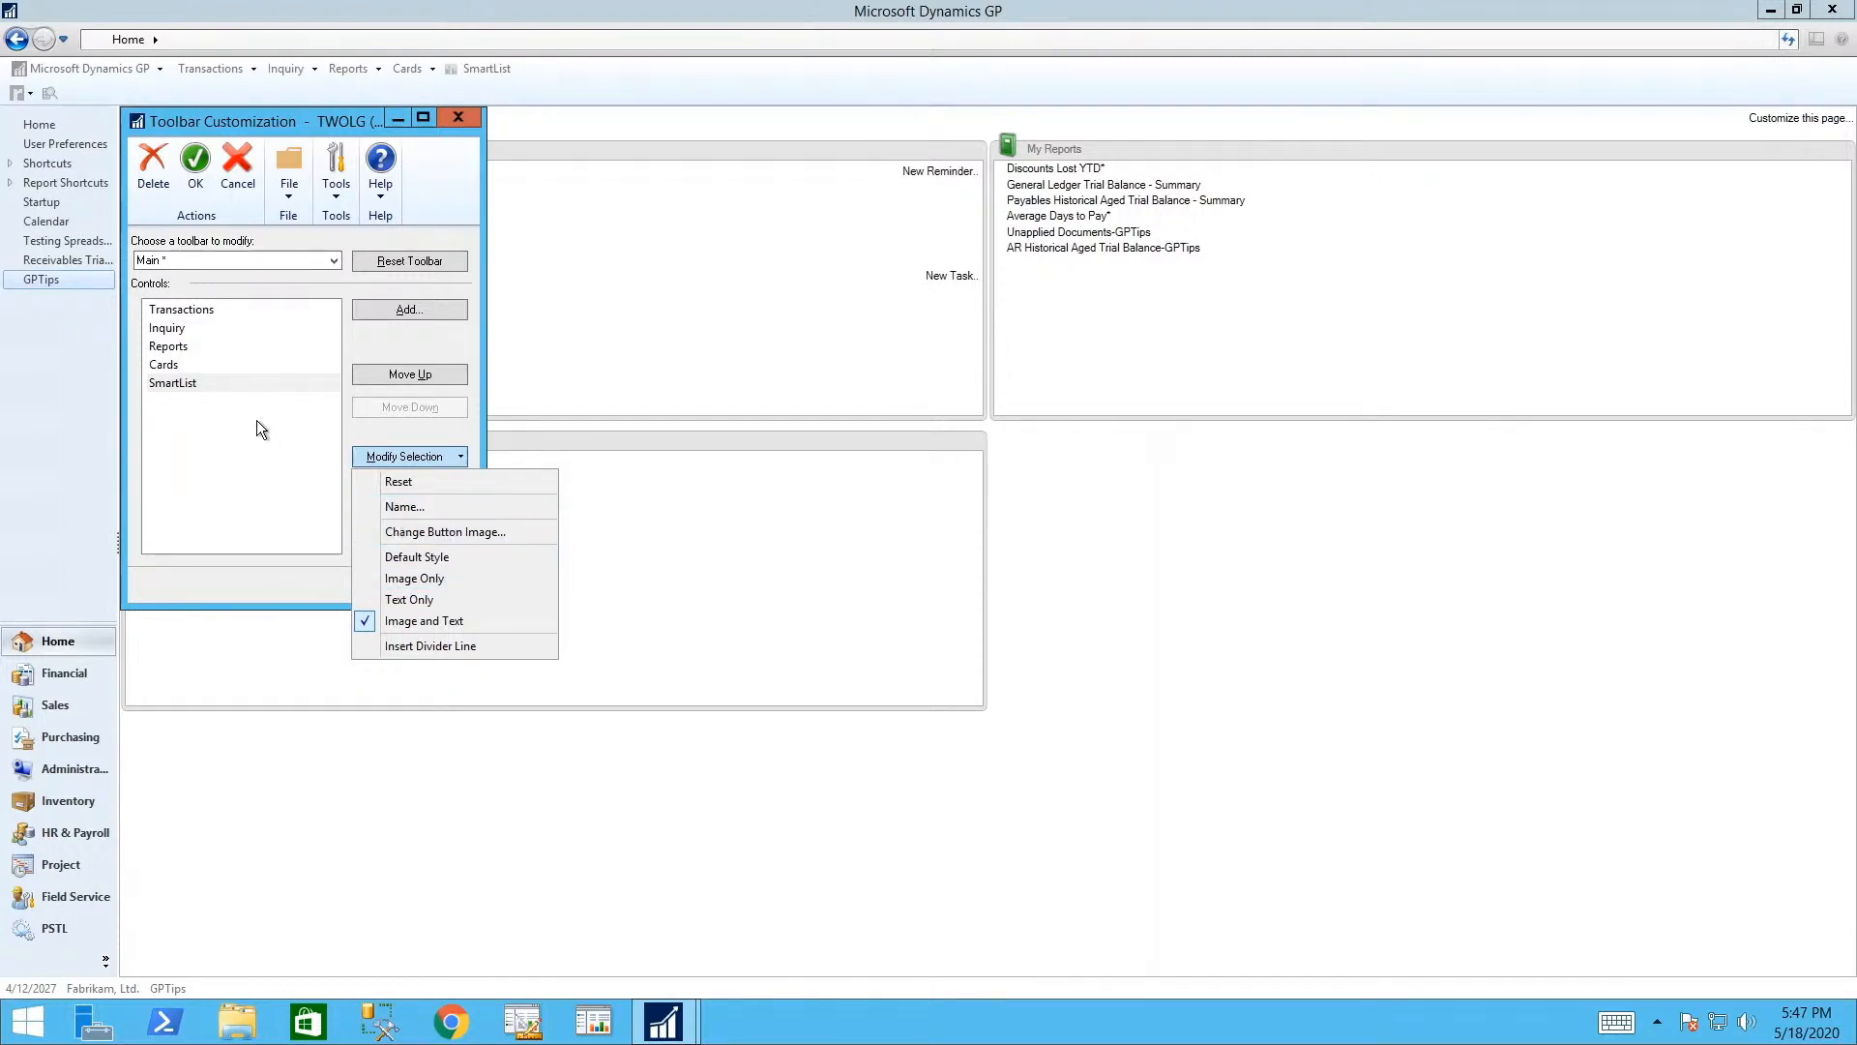
left_click(235, 381)
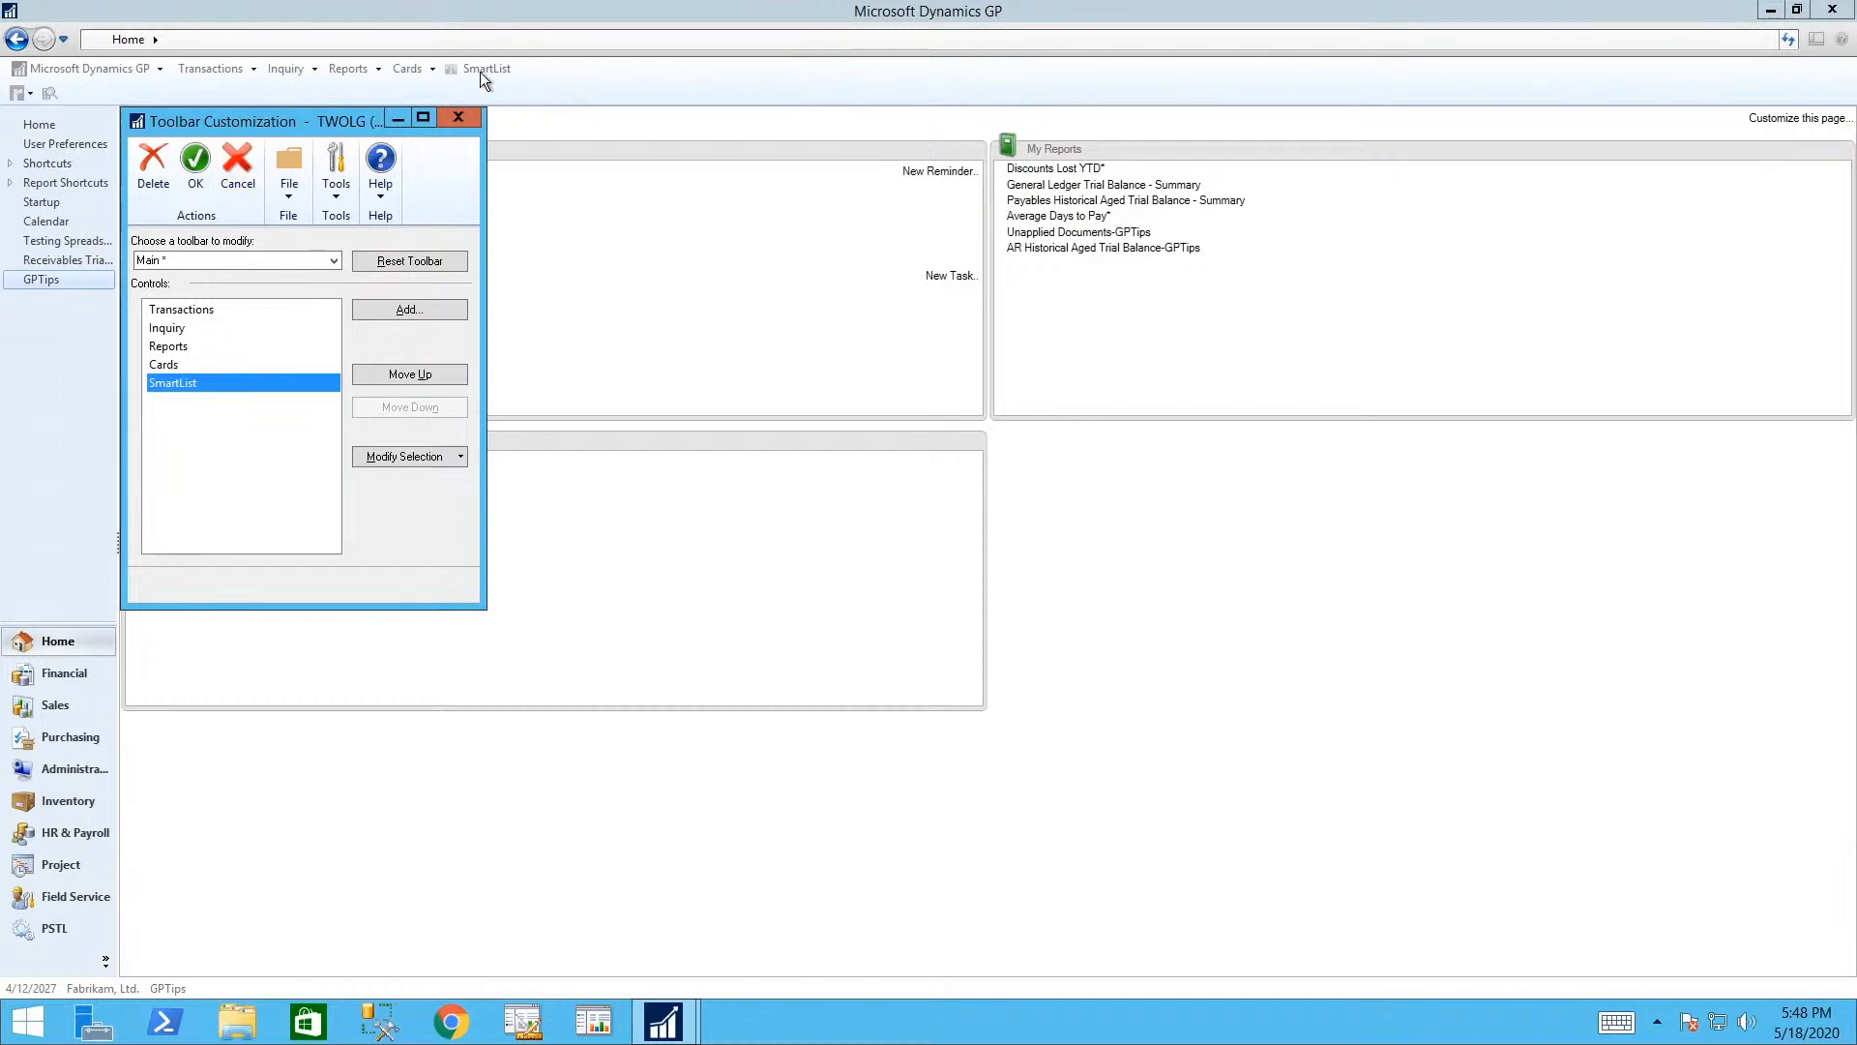
left_click(190, 169)
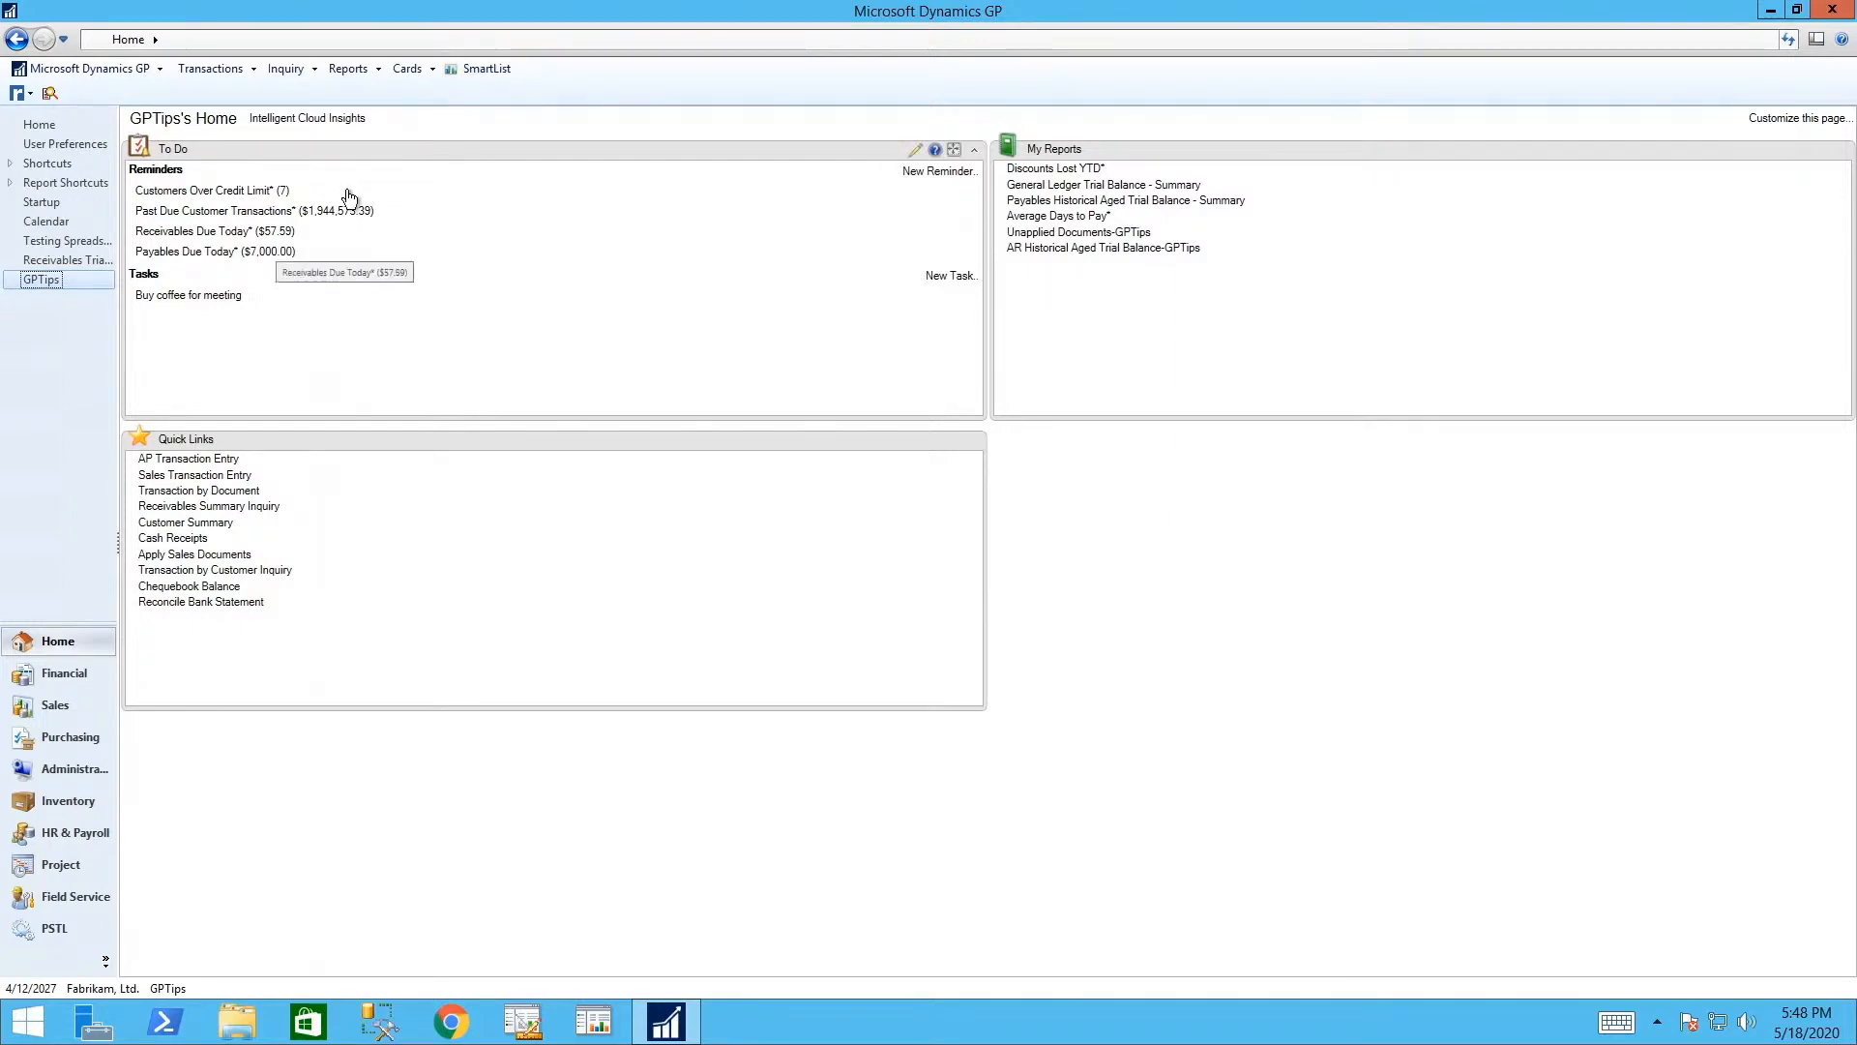
- Open the Sales > Customers SmartList (104 records) full screen and widen its Phone 1 column
left_click(477, 69)
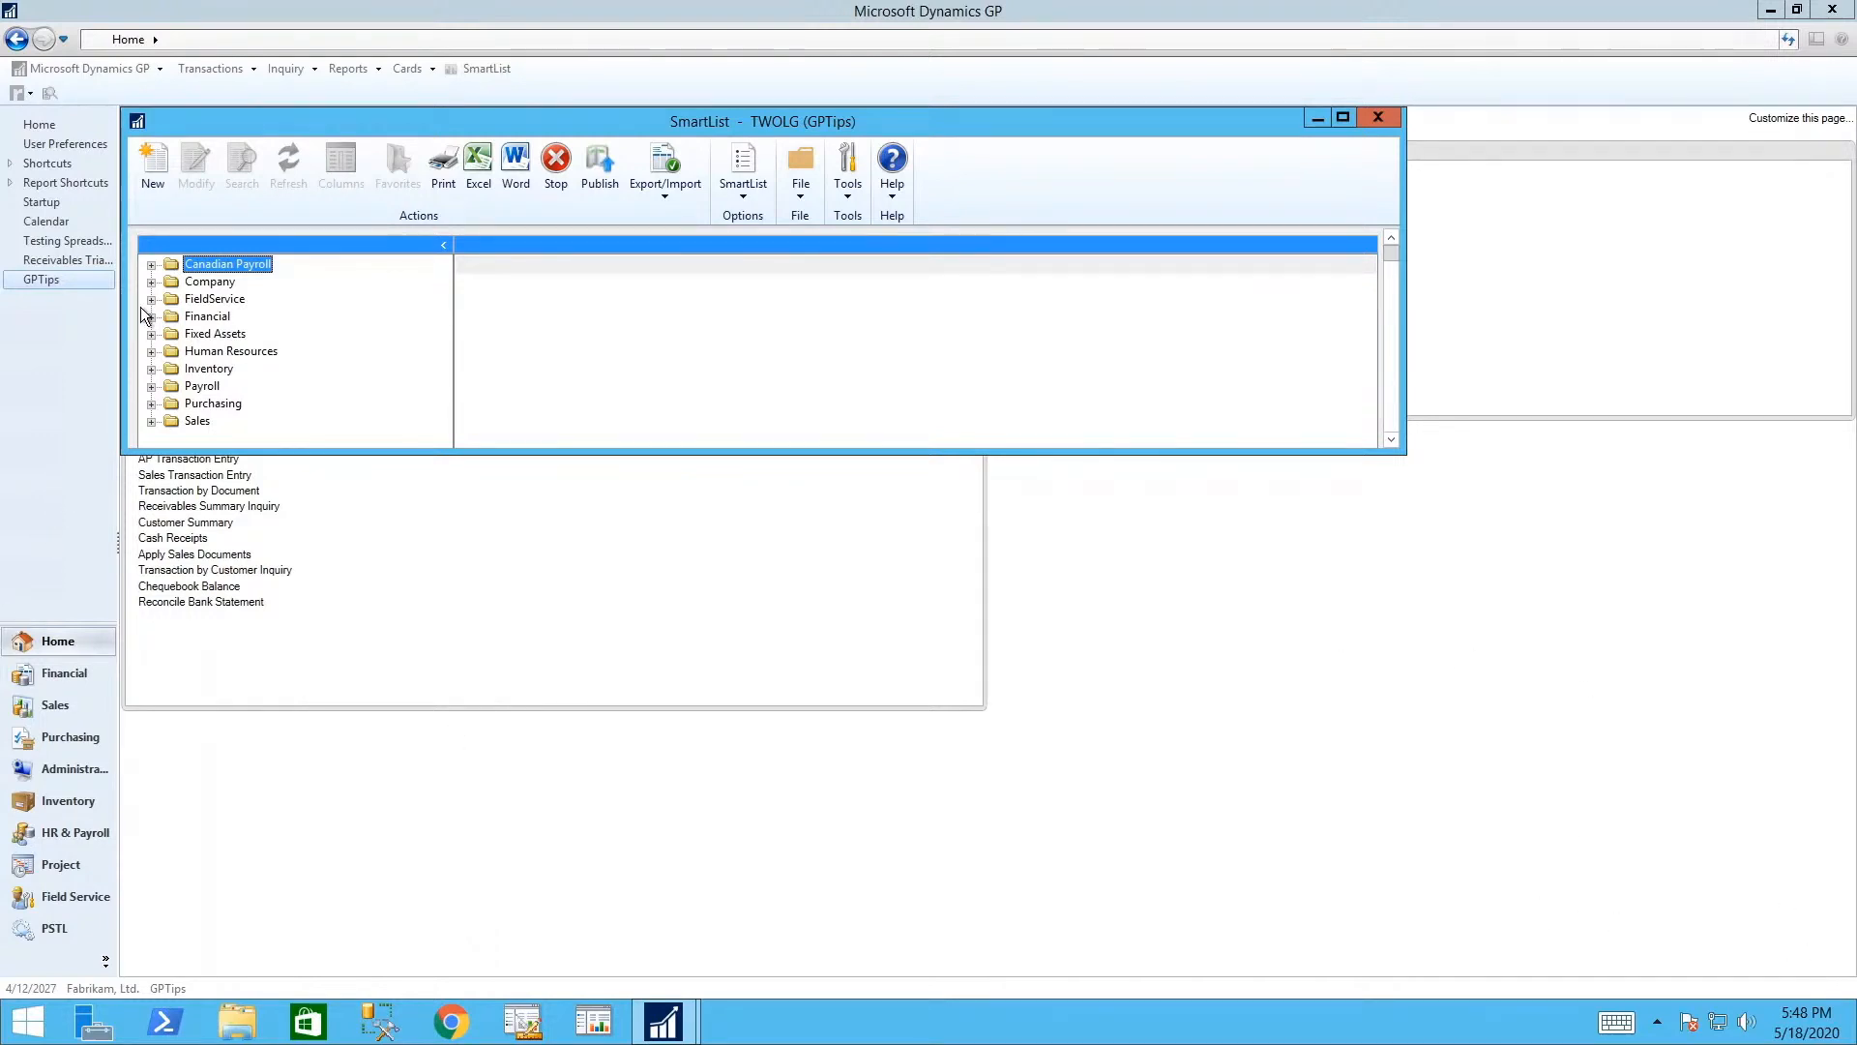
left_click(152, 421)
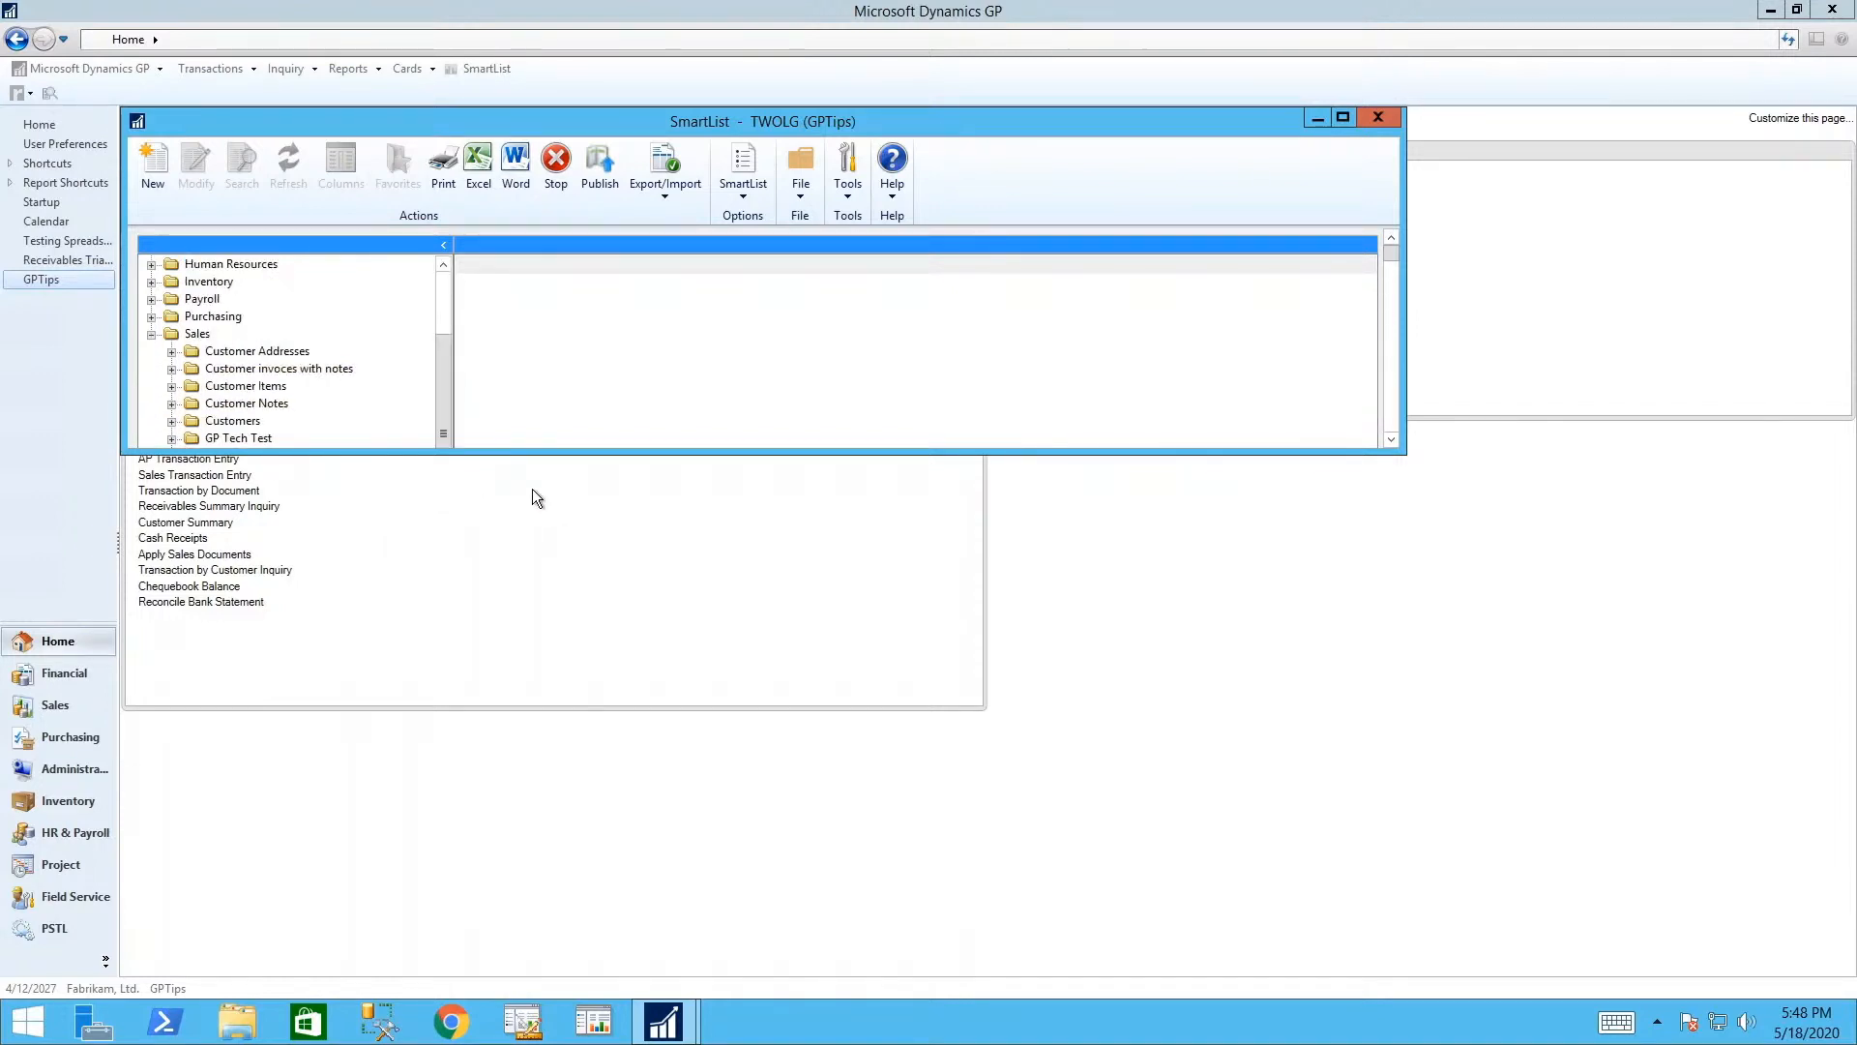
left_click(1343, 115)
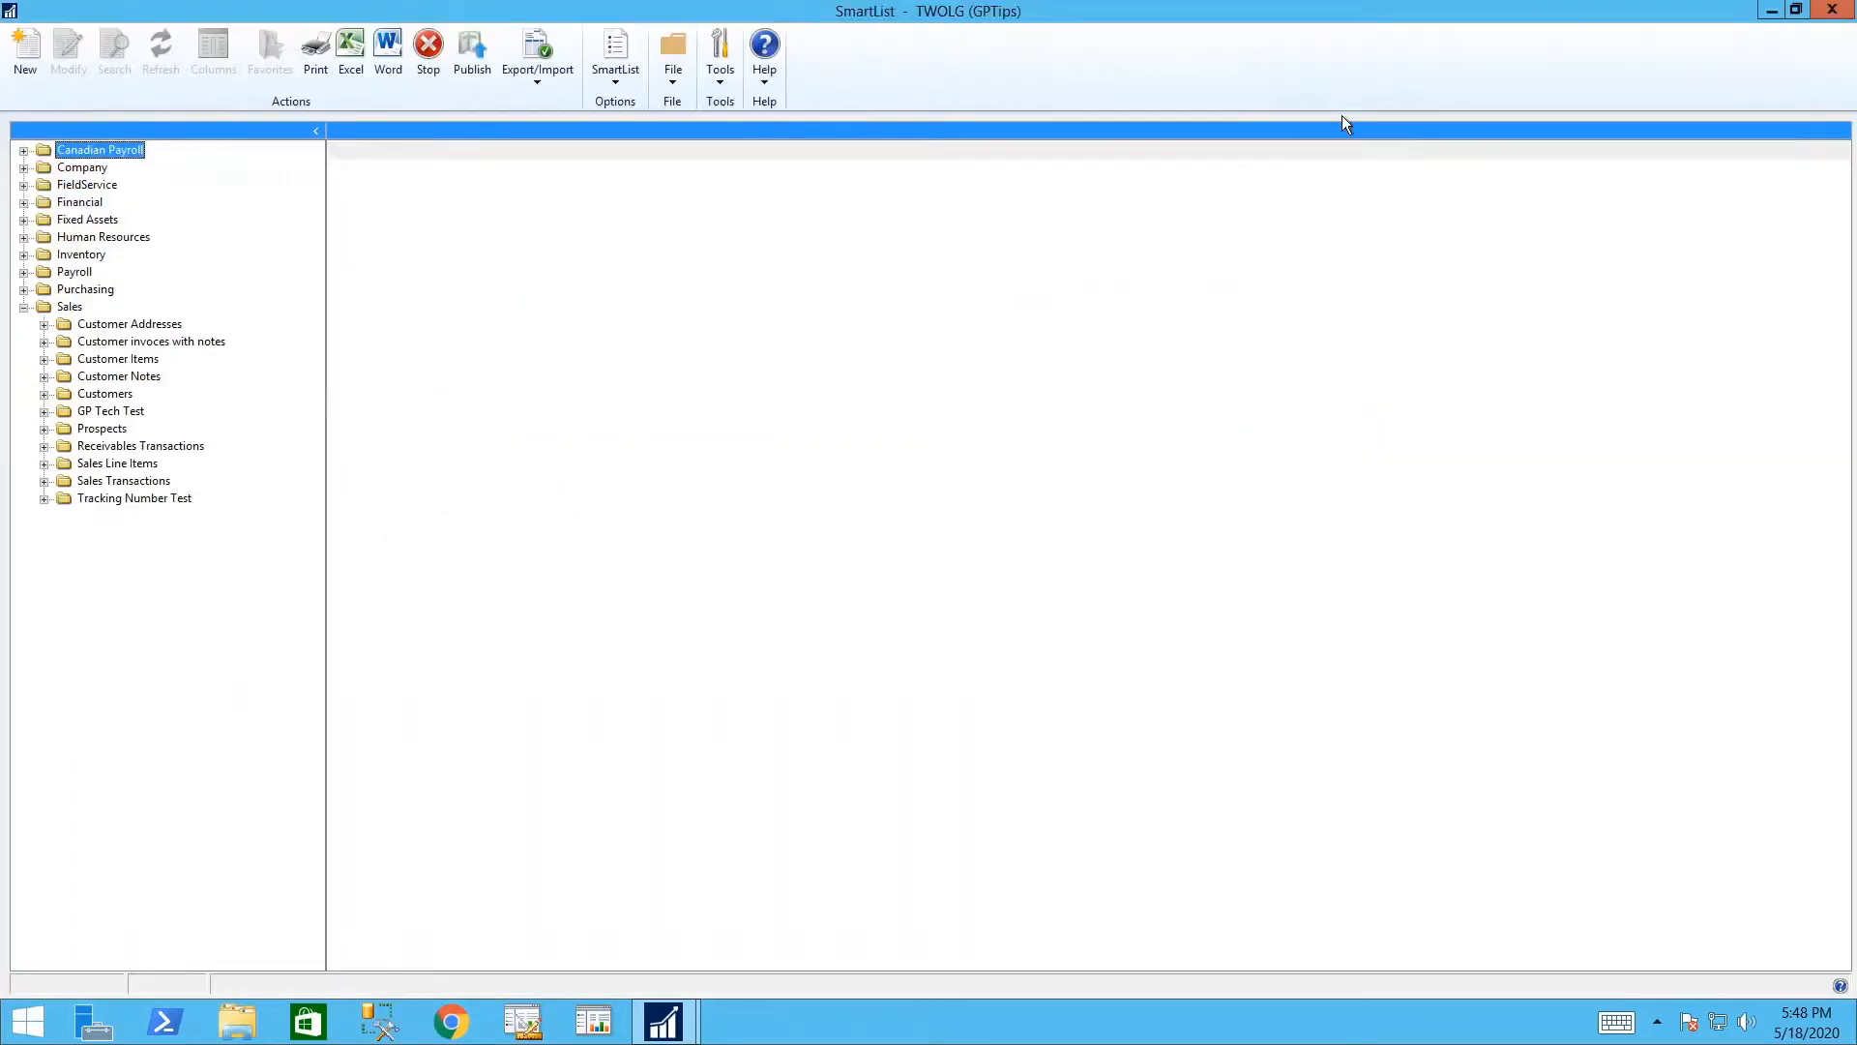
left_click(44, 394)
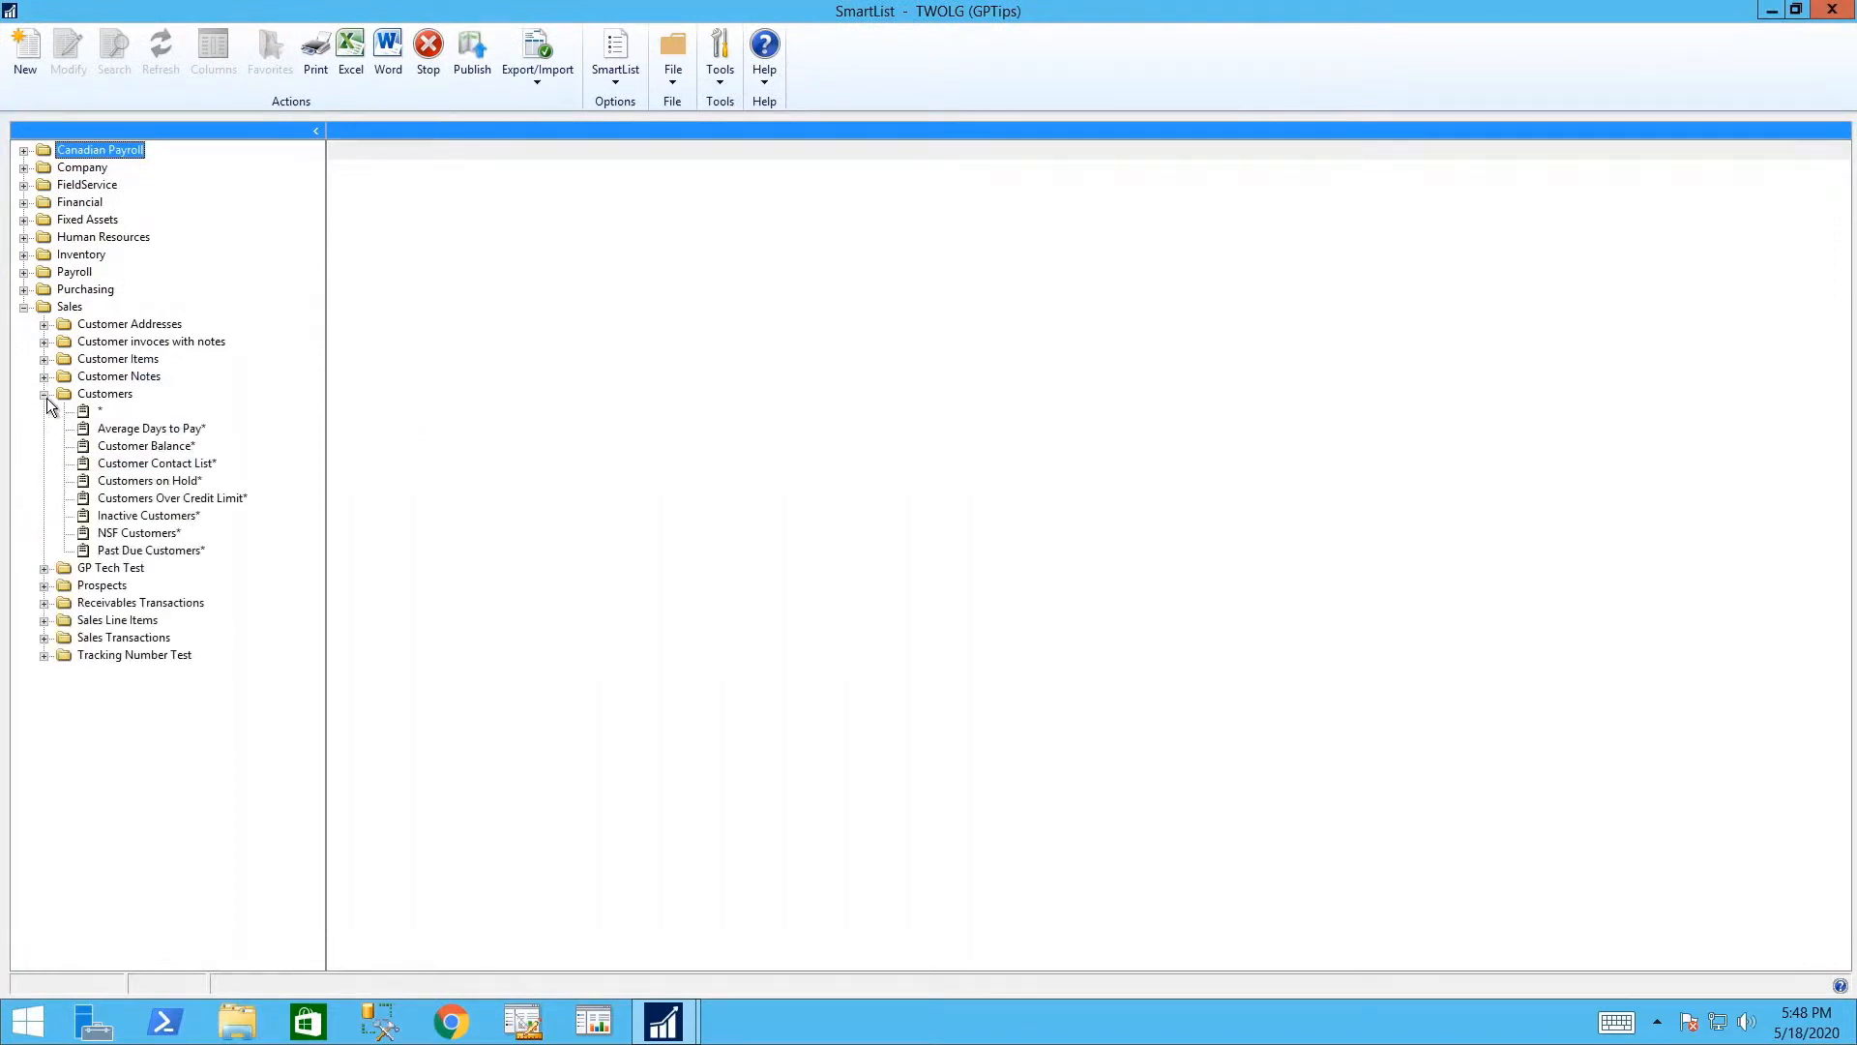
left_click(101, 411)
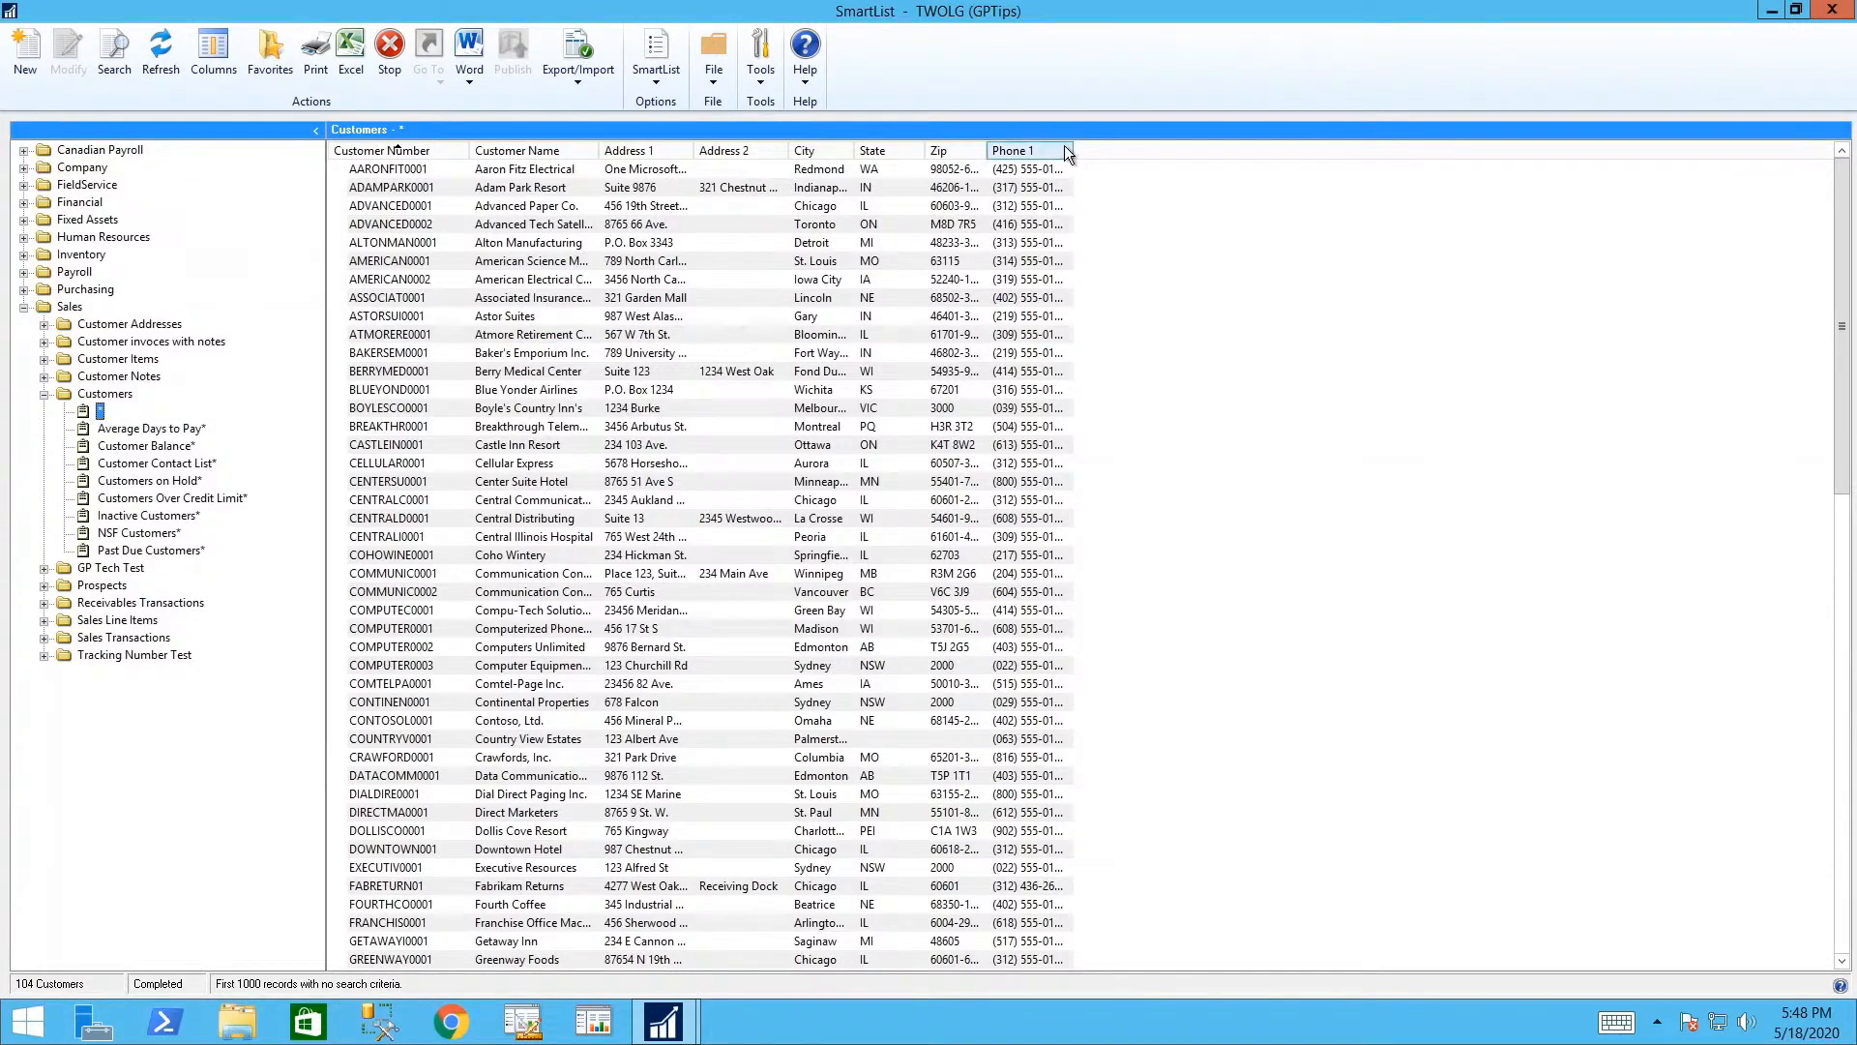
left_click_drag(1068, 153, 1147, 188)
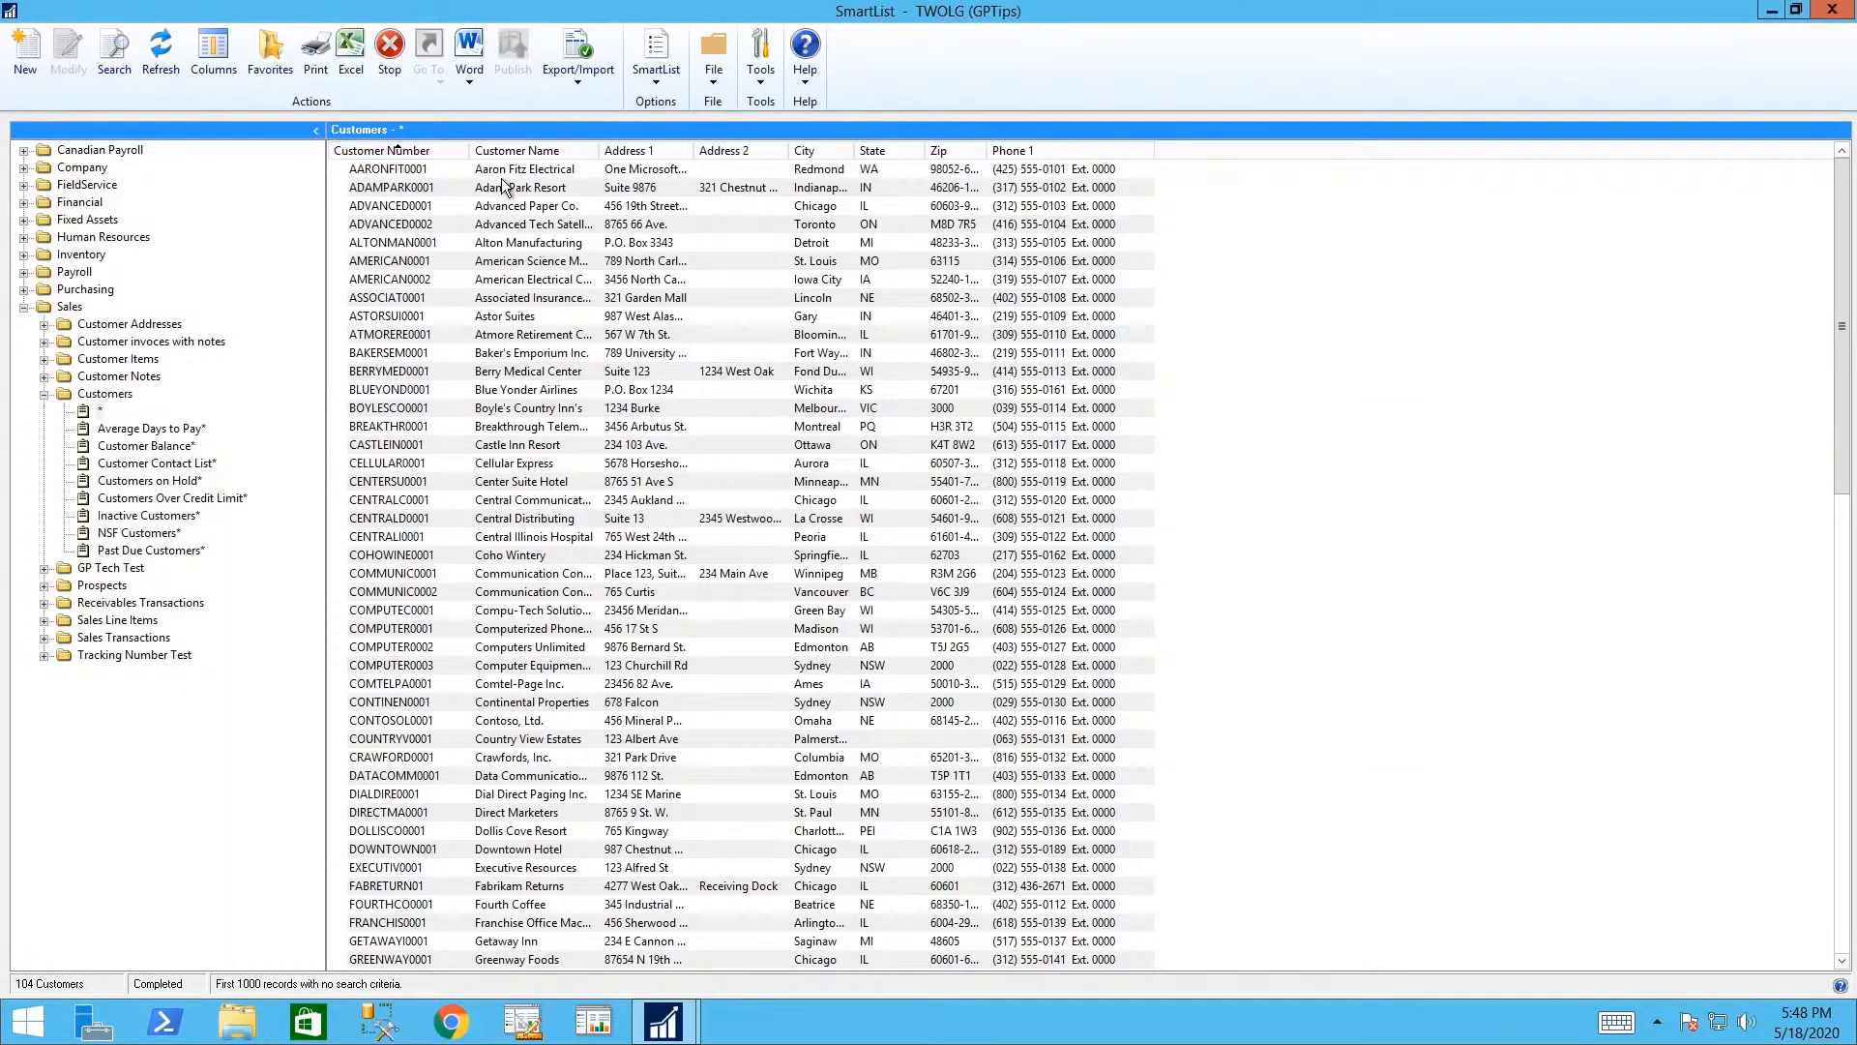
- Save this SmartList as favorite 'Customer list', visible by User ID, without a reminder
left_click(274, 64)
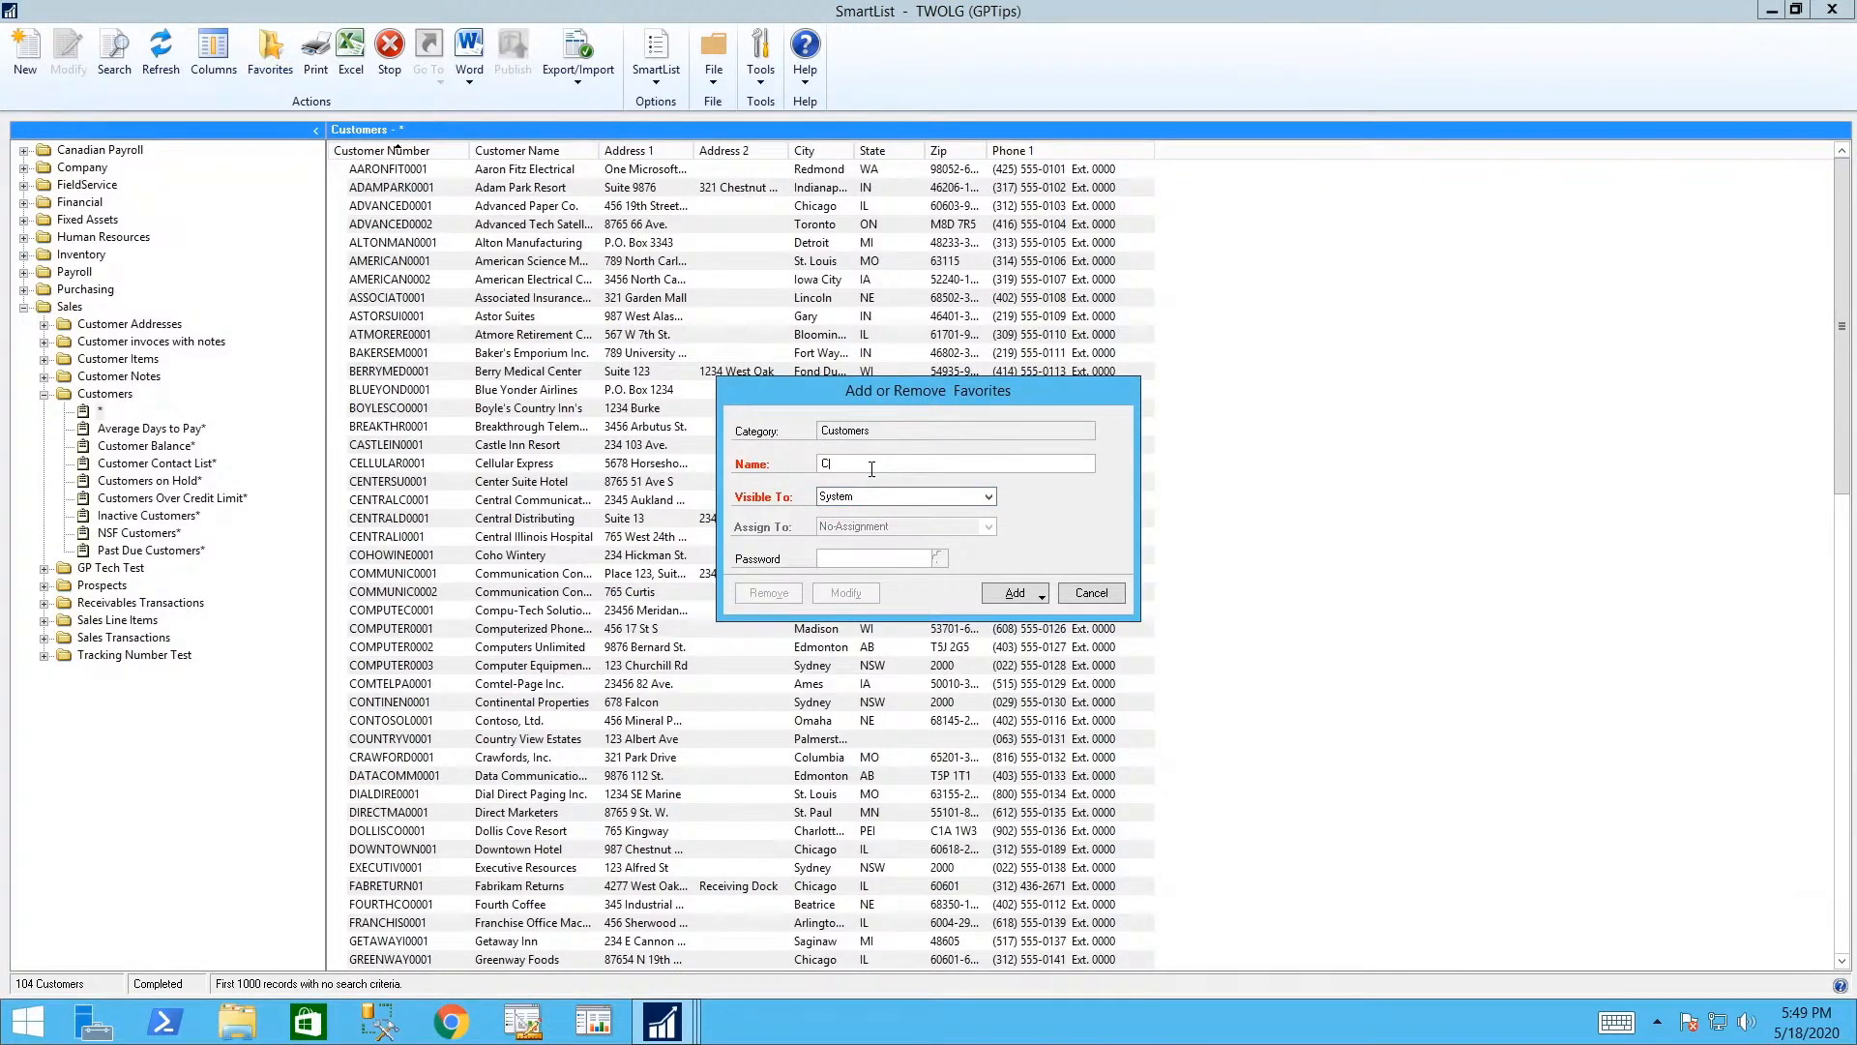
type("Customer list")
left_click(989, 497)
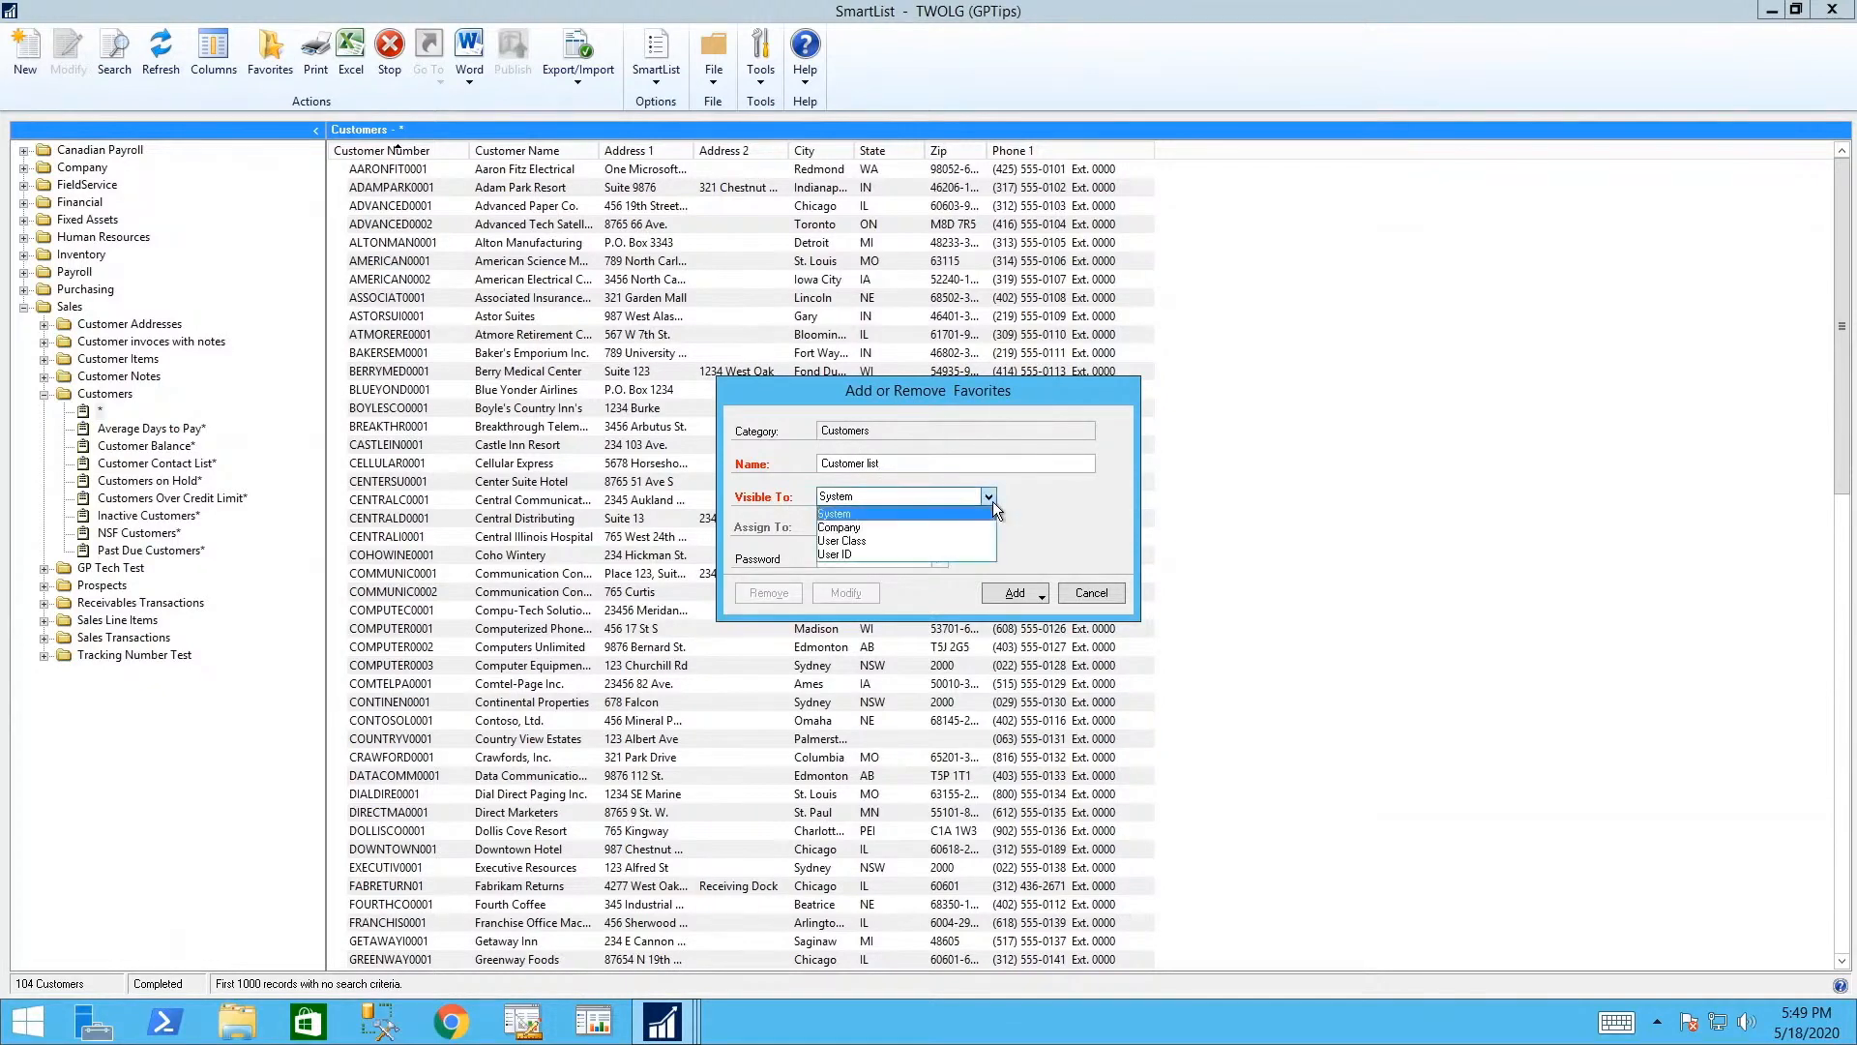
left_click(925, 553)
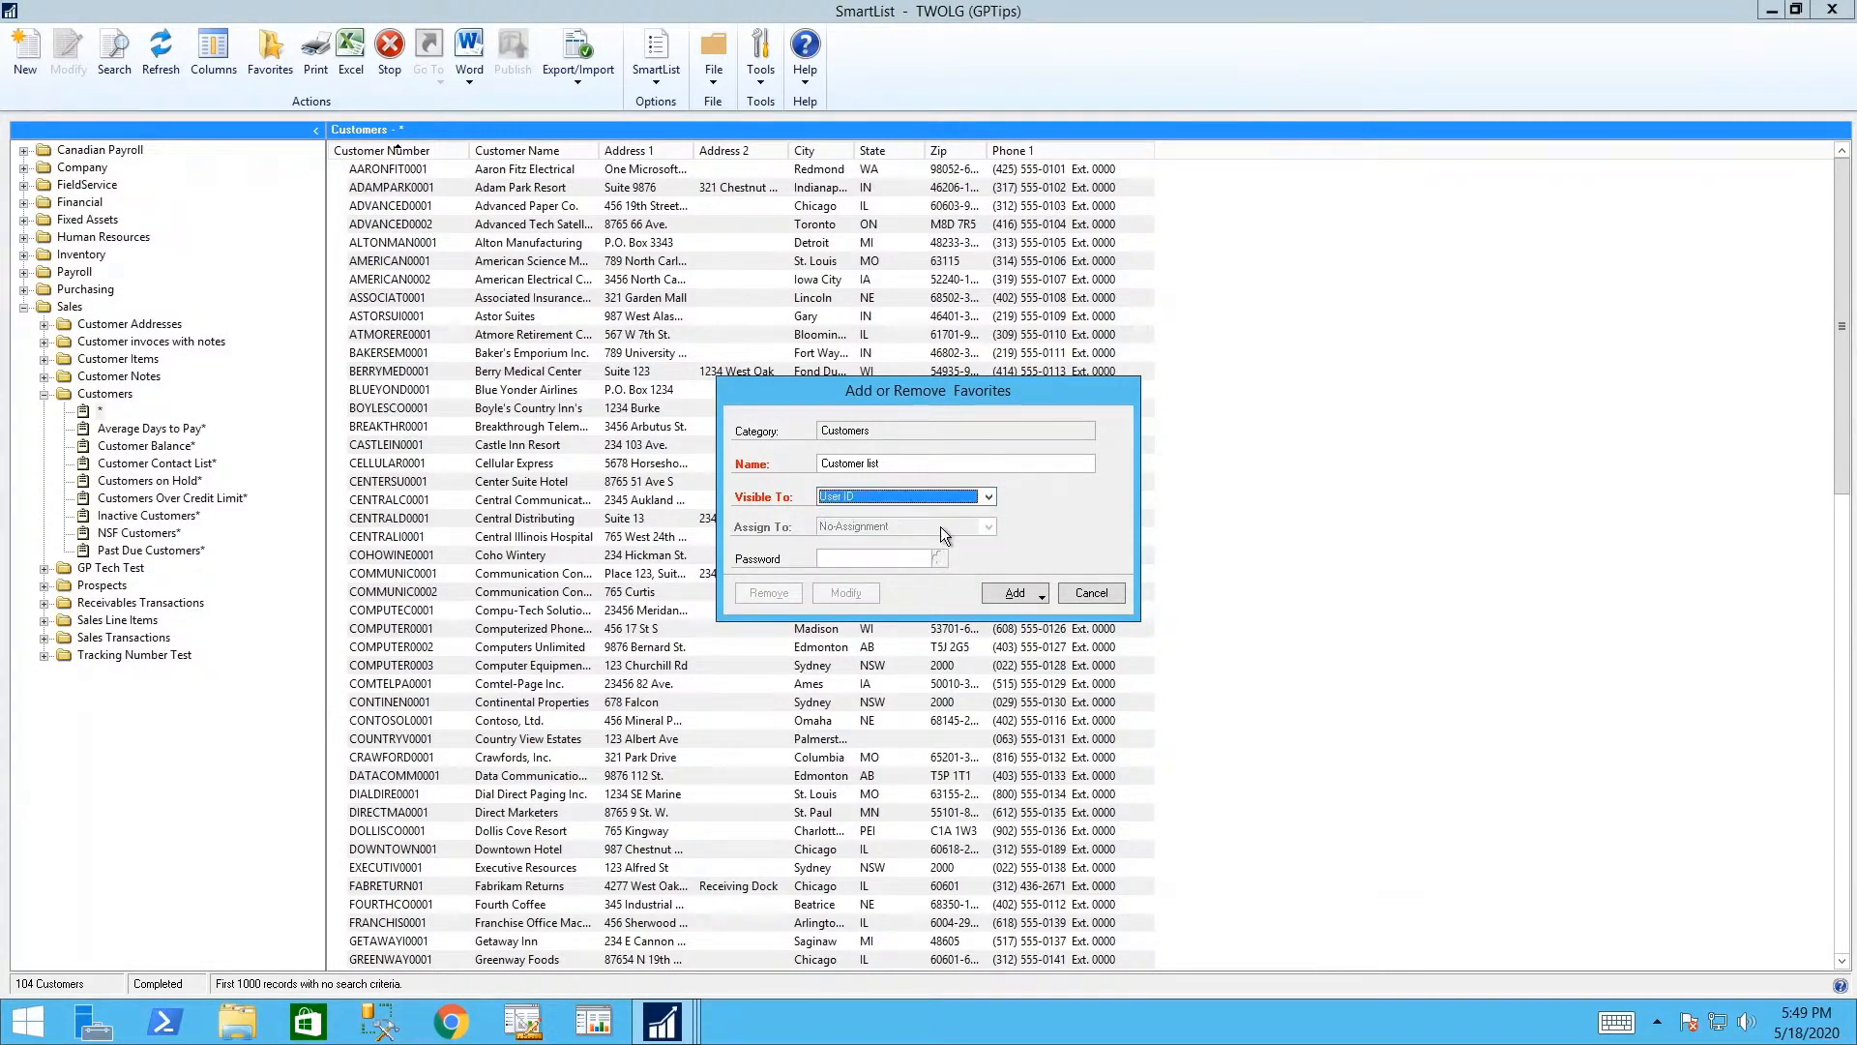
left_click(1024, 593)
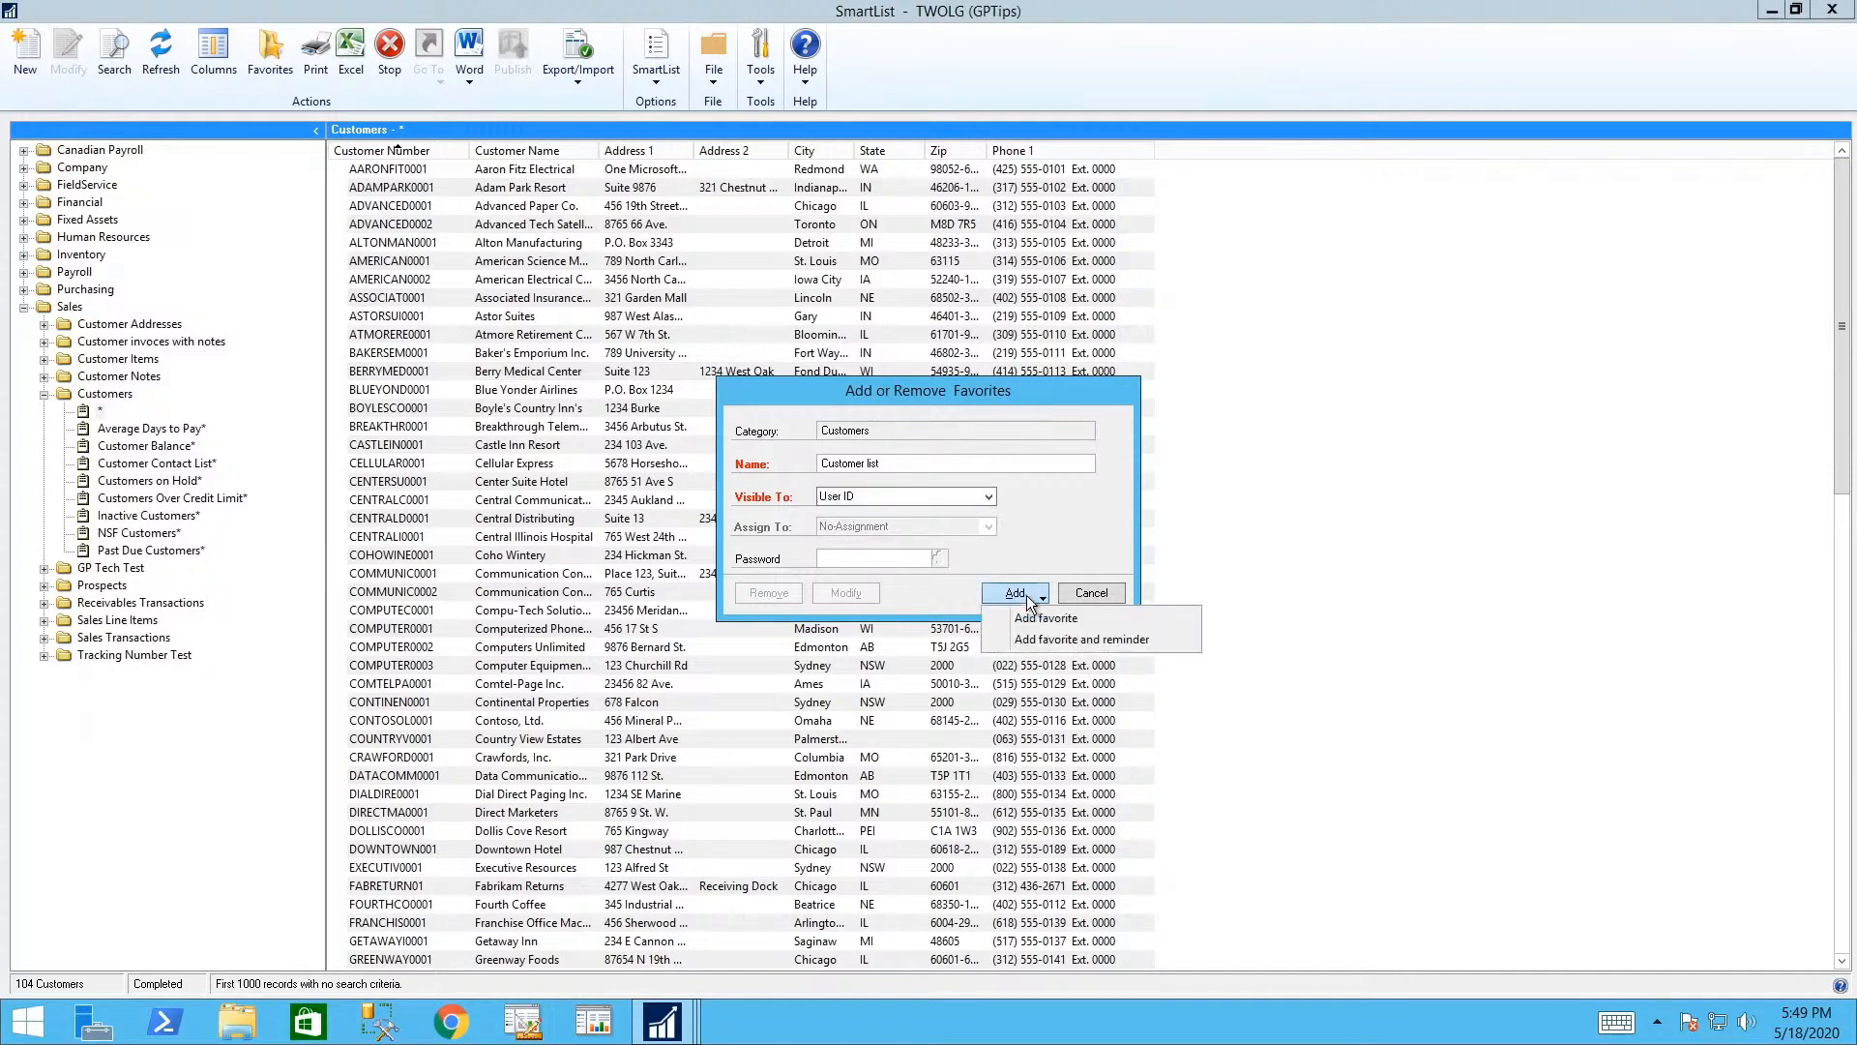
left_click(1067, 623)
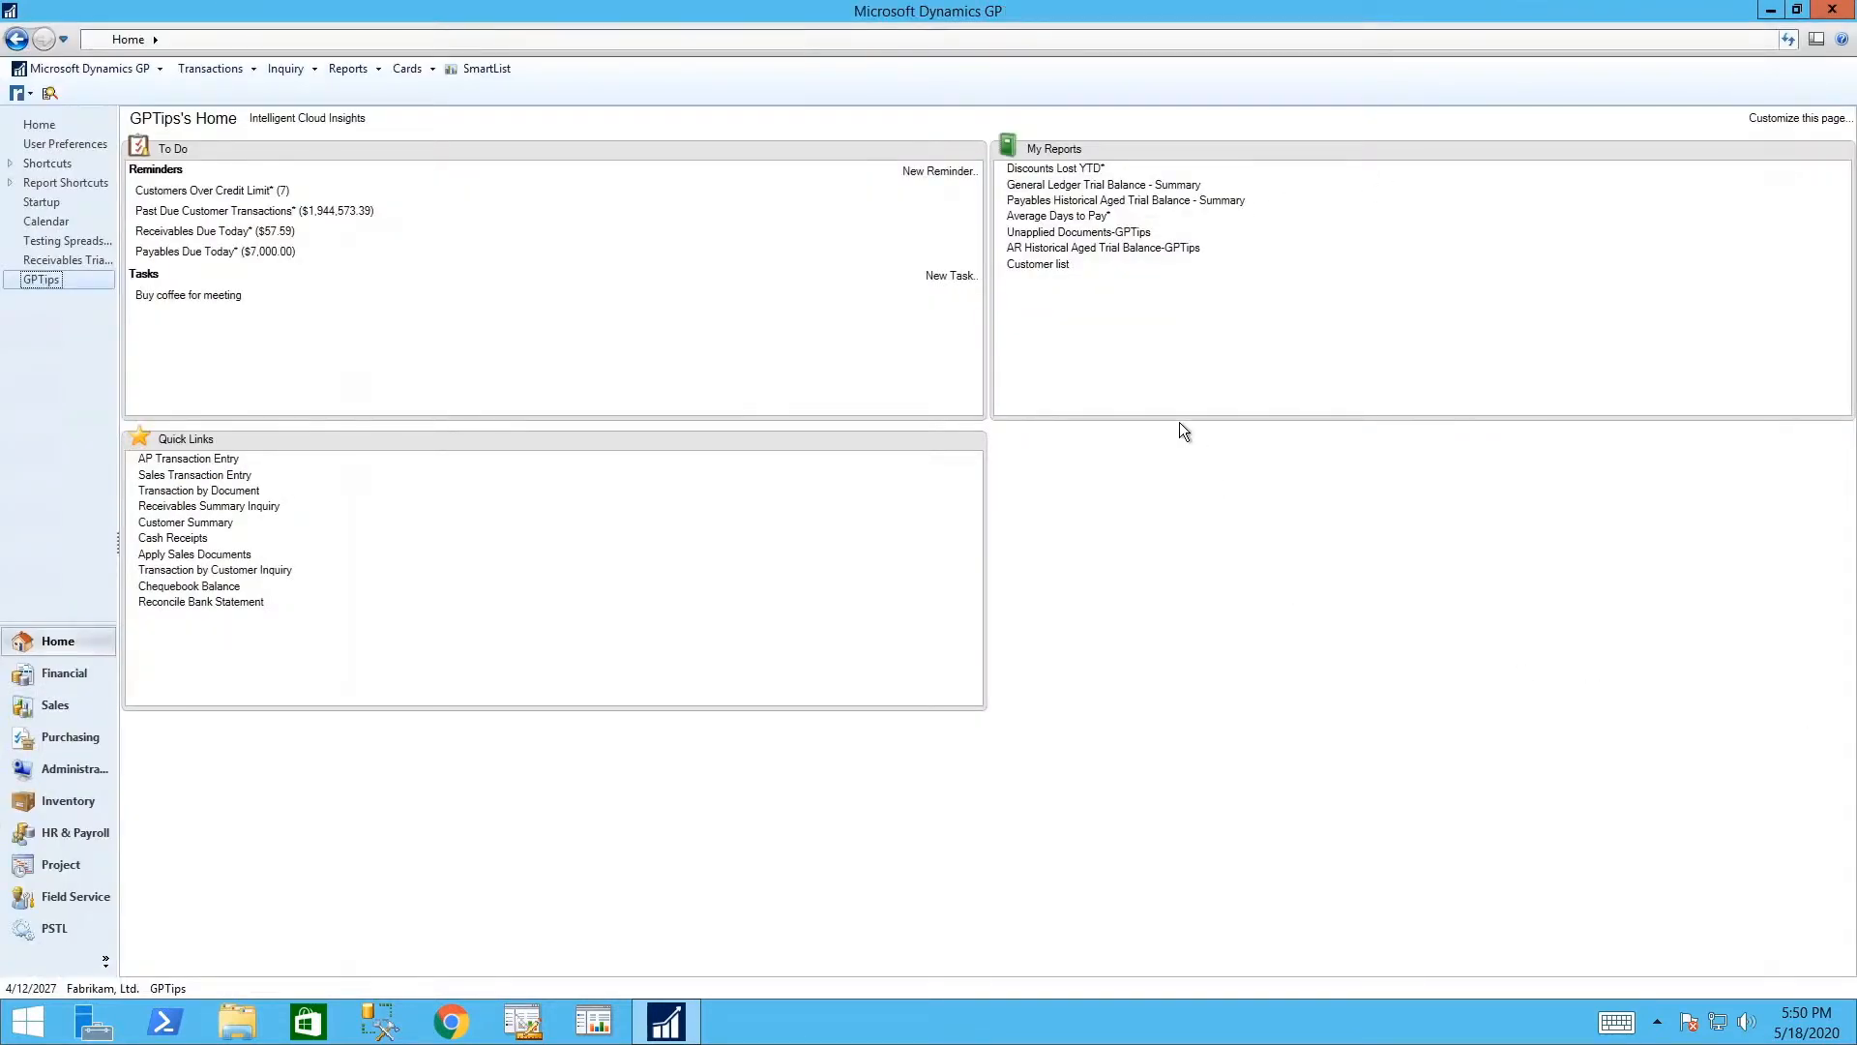
left_click(1029, 265)
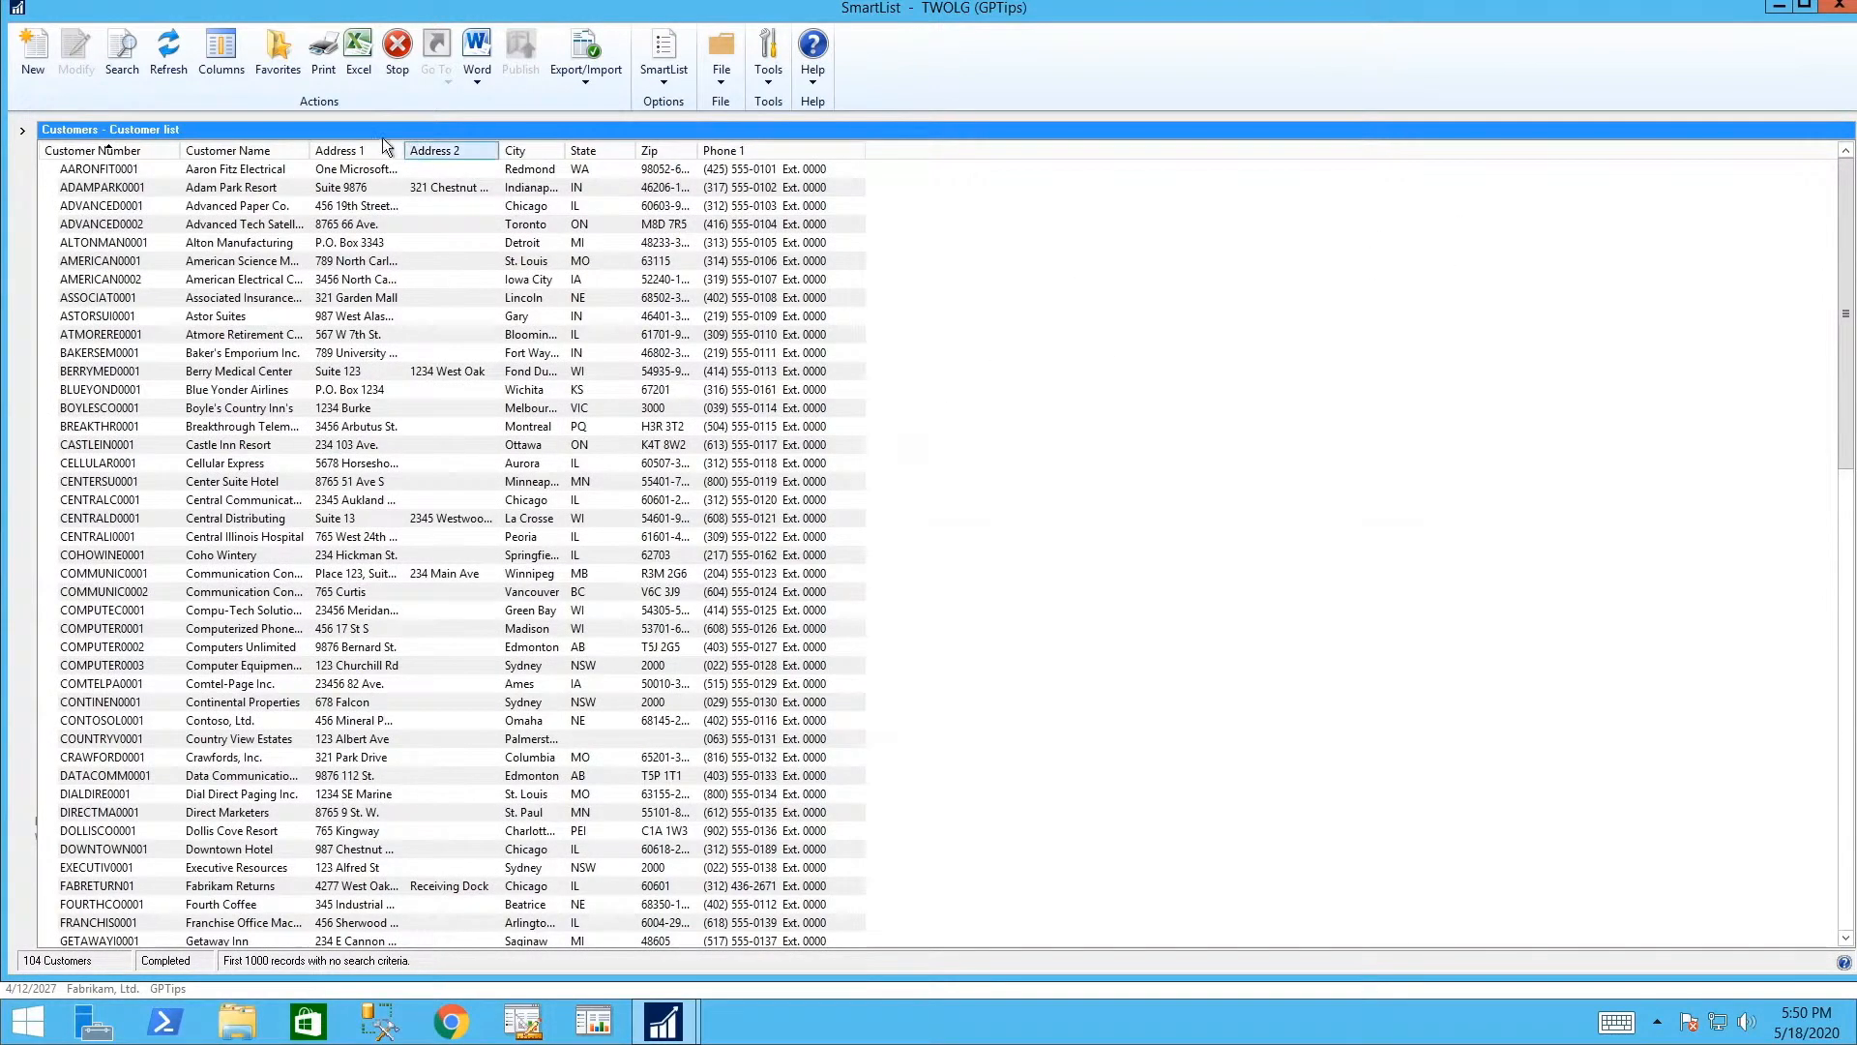
left_click(1843, 10)
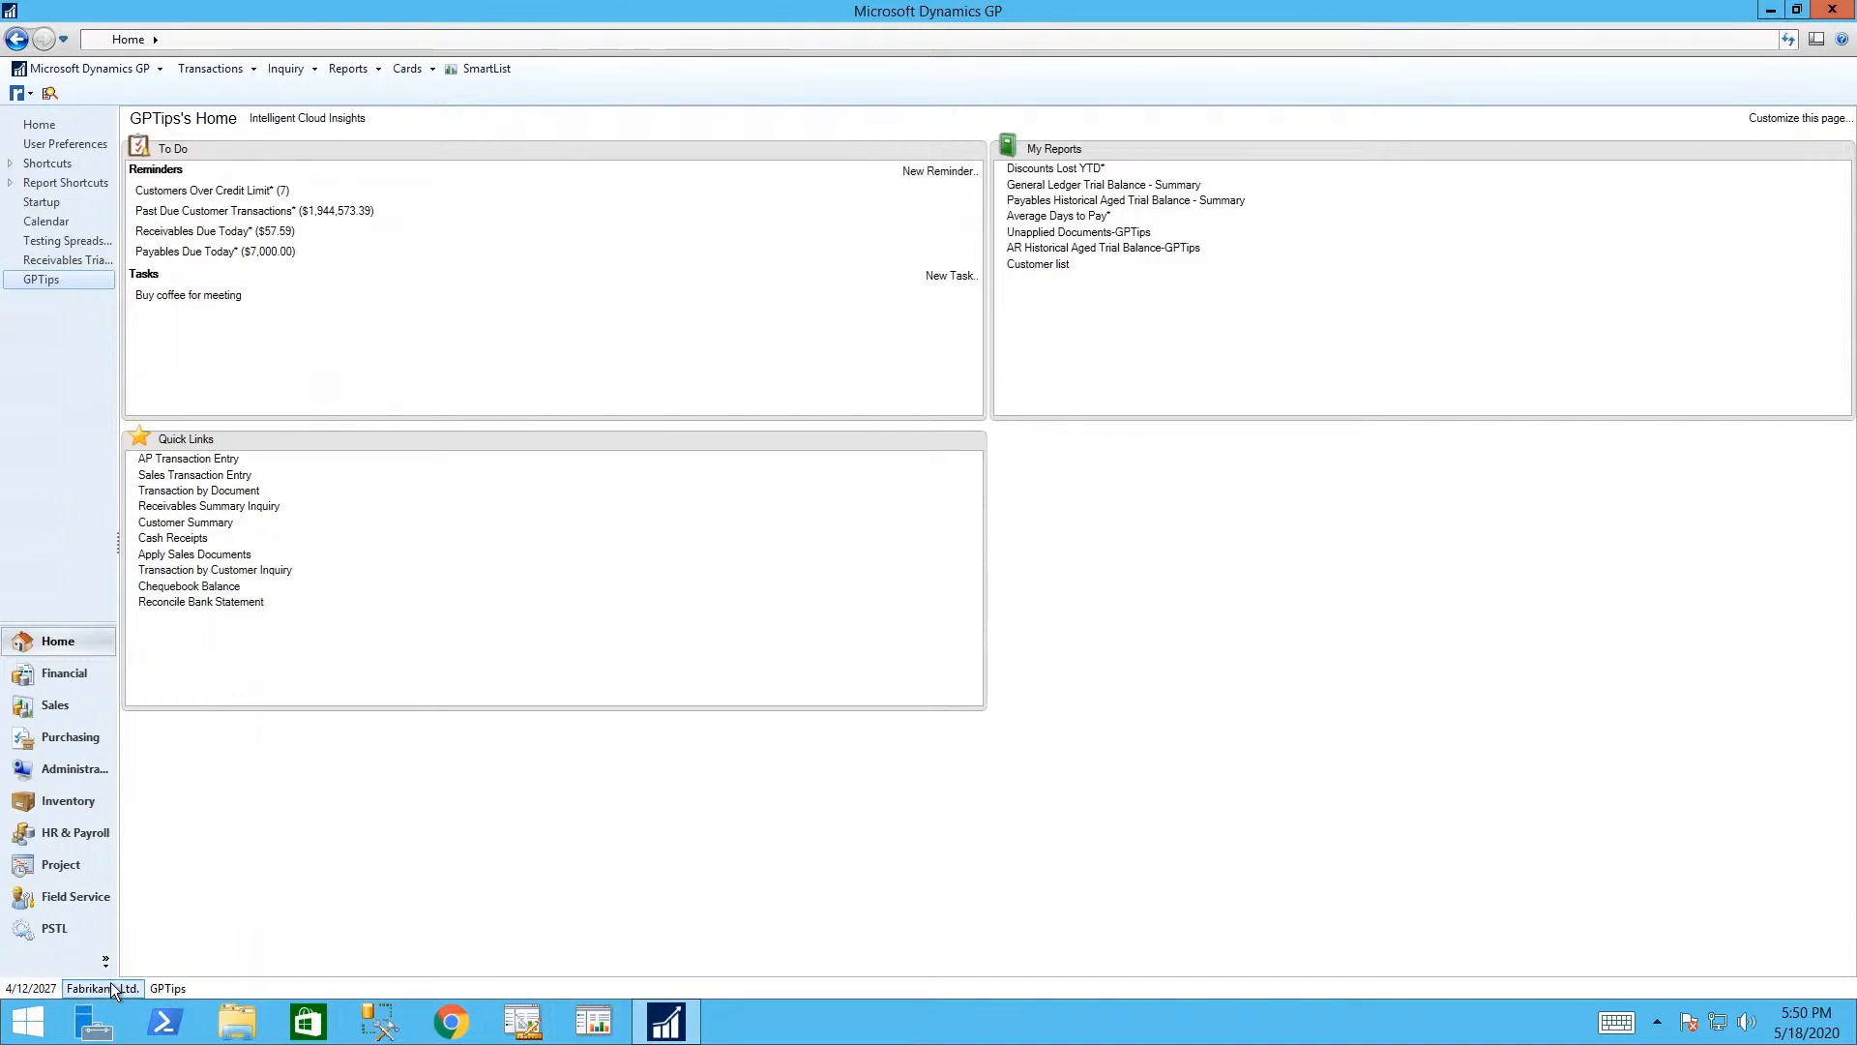
- Log back into Fabrikam, Ltd., accept the sample-company date warning, and open the User Date window
left_click(114, 989)
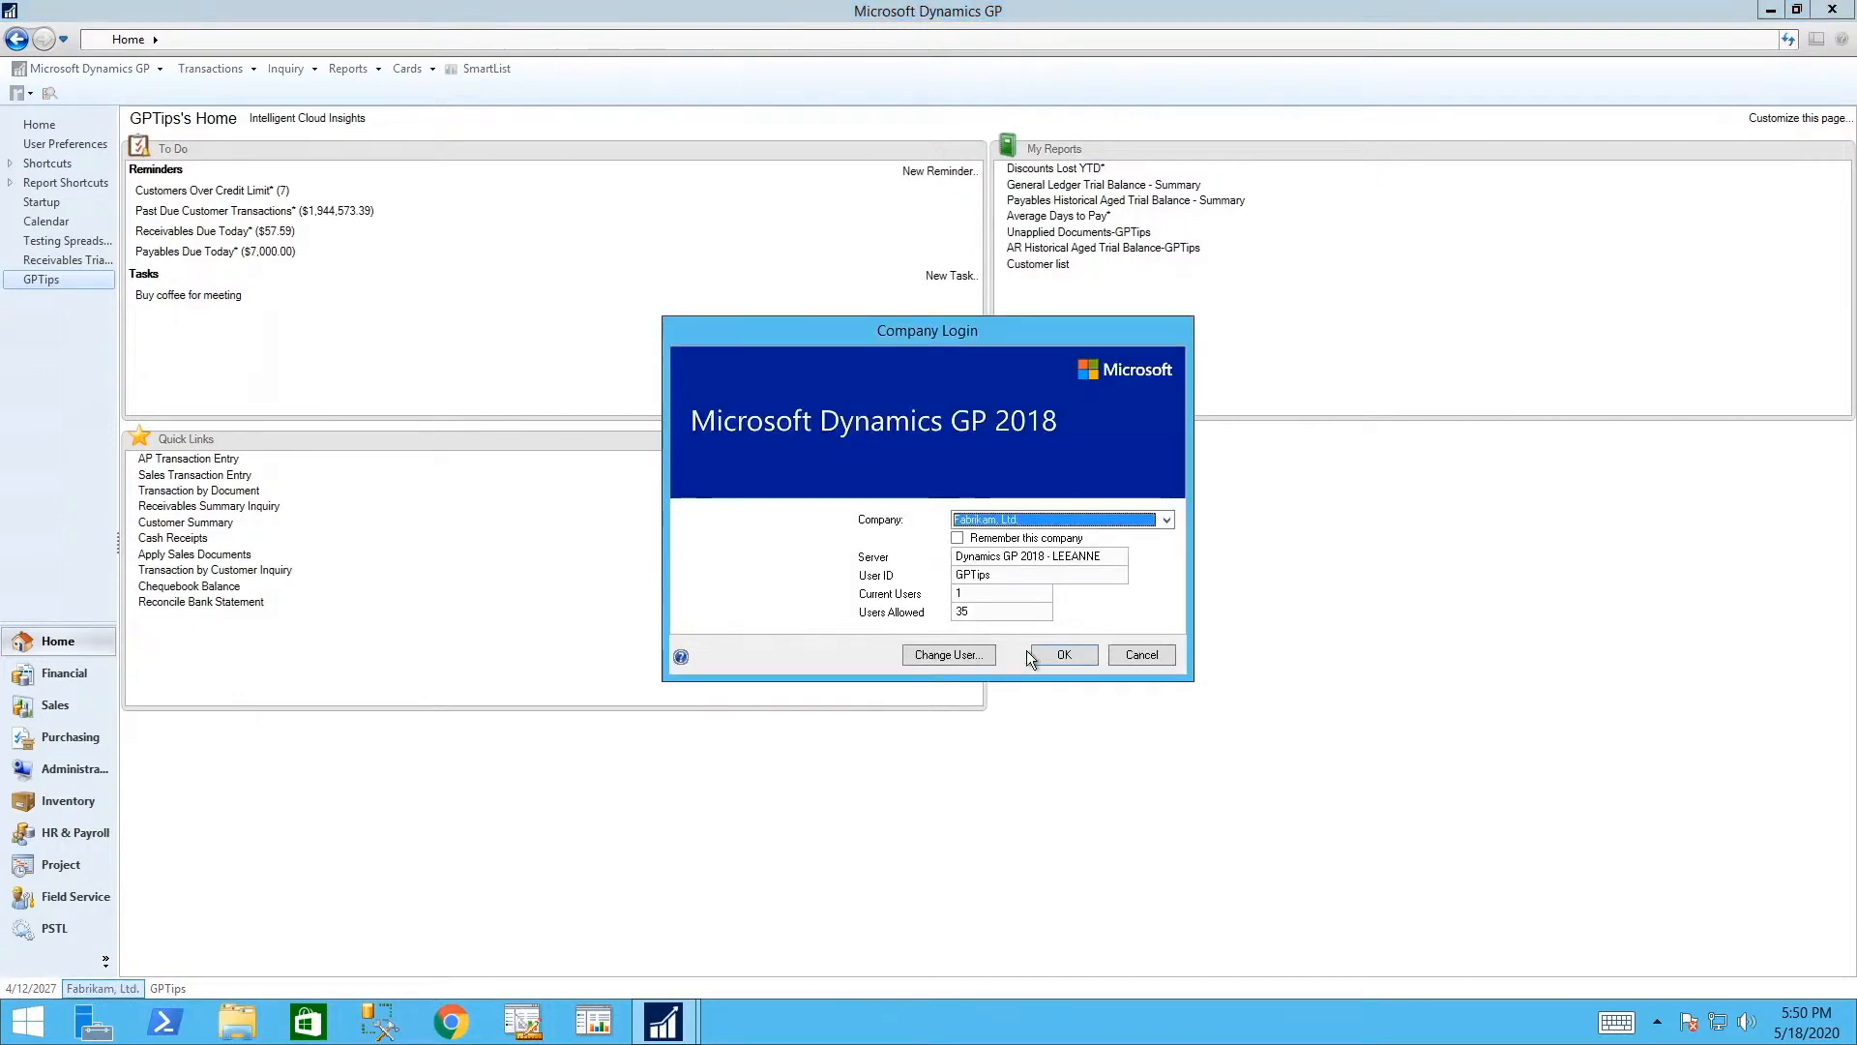
left_click(1165, 525)
left_click(1166, 525)
left_click(1061, 653)
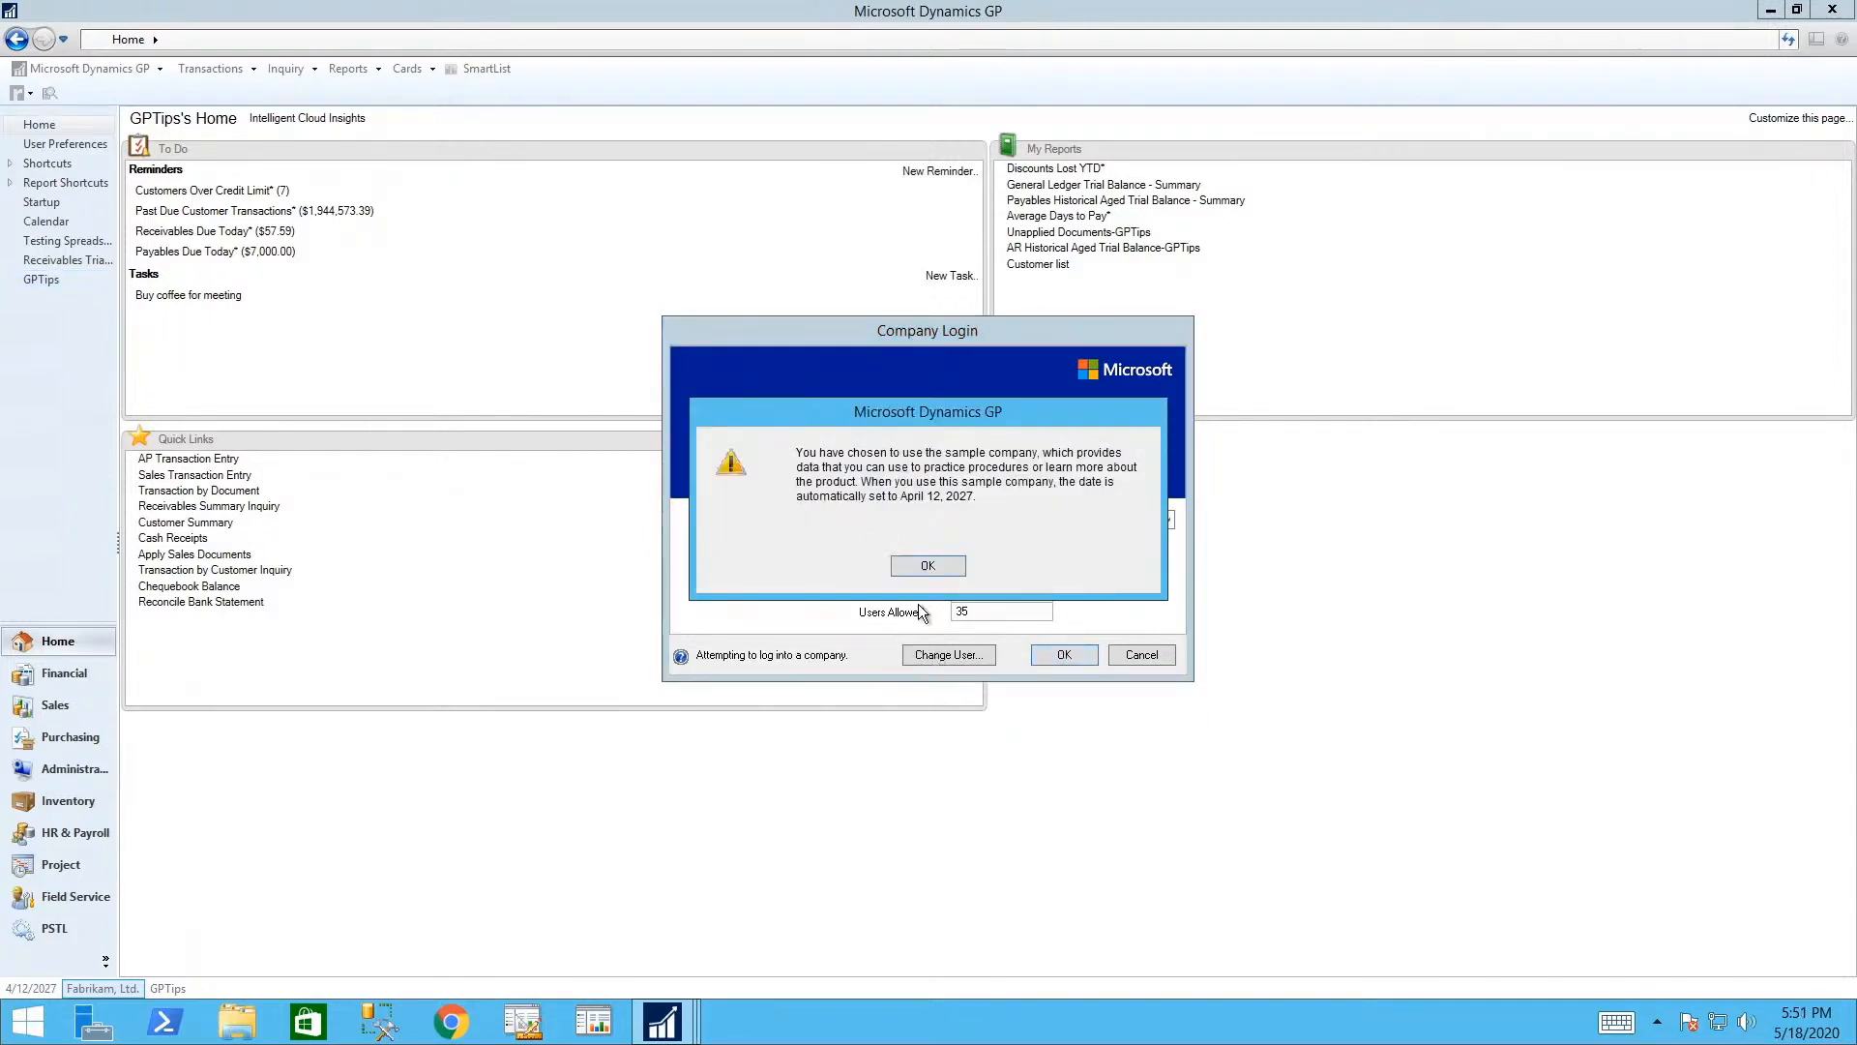
left_click(926, 566)
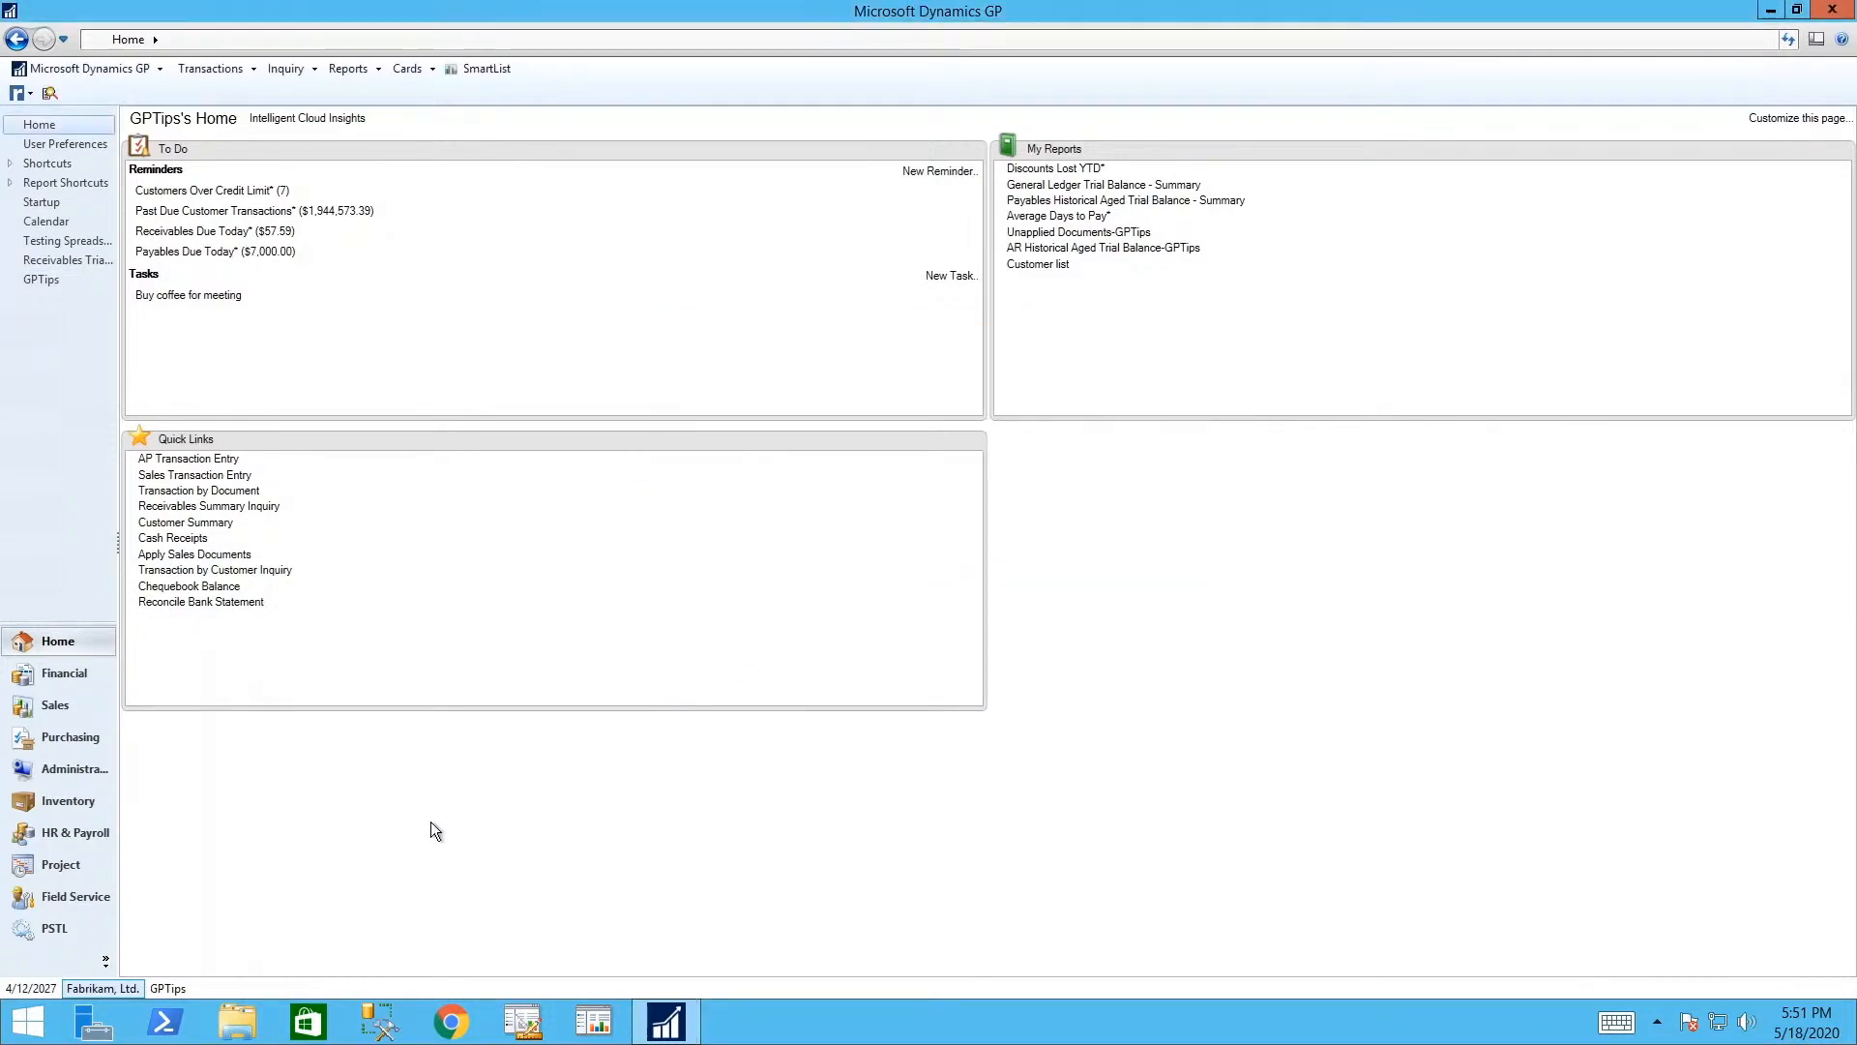
left_click(28, 992)
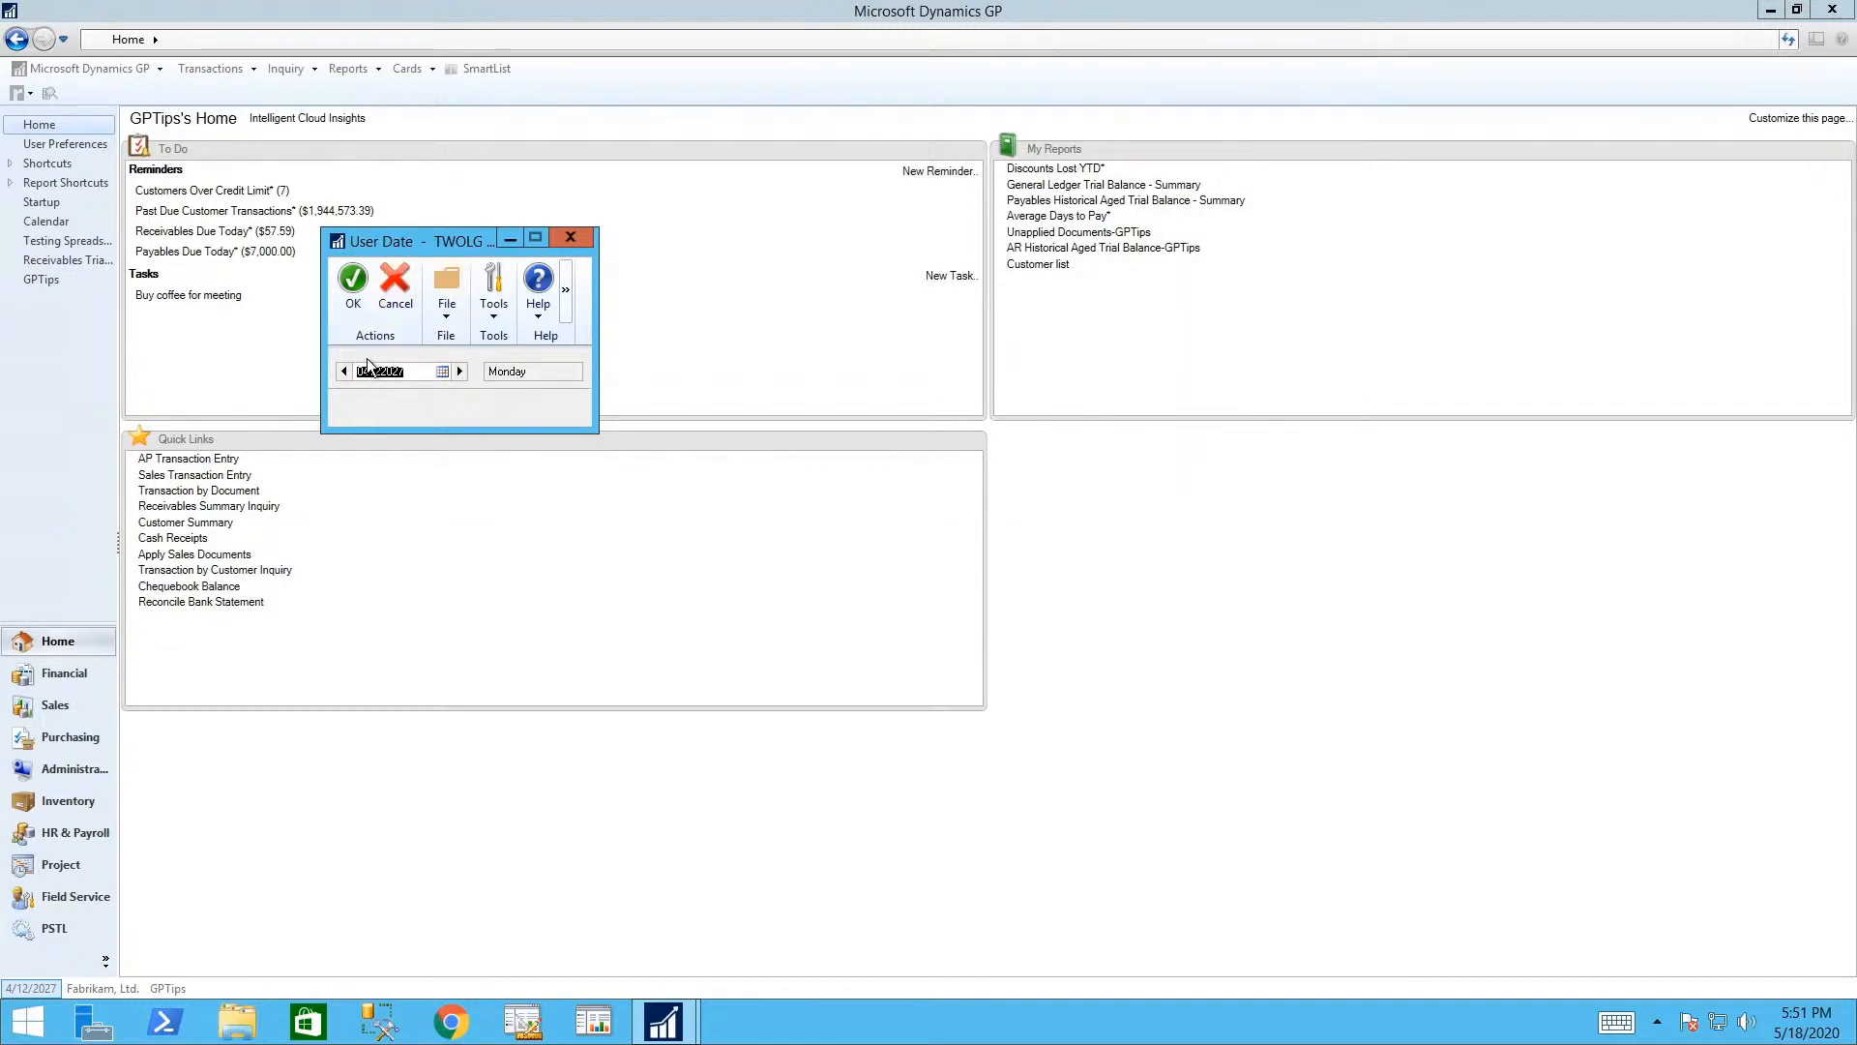
- Change the user date from 4/23/2027 to 4/20/2027 with the day arrows and apply it
left_click(353, 281)
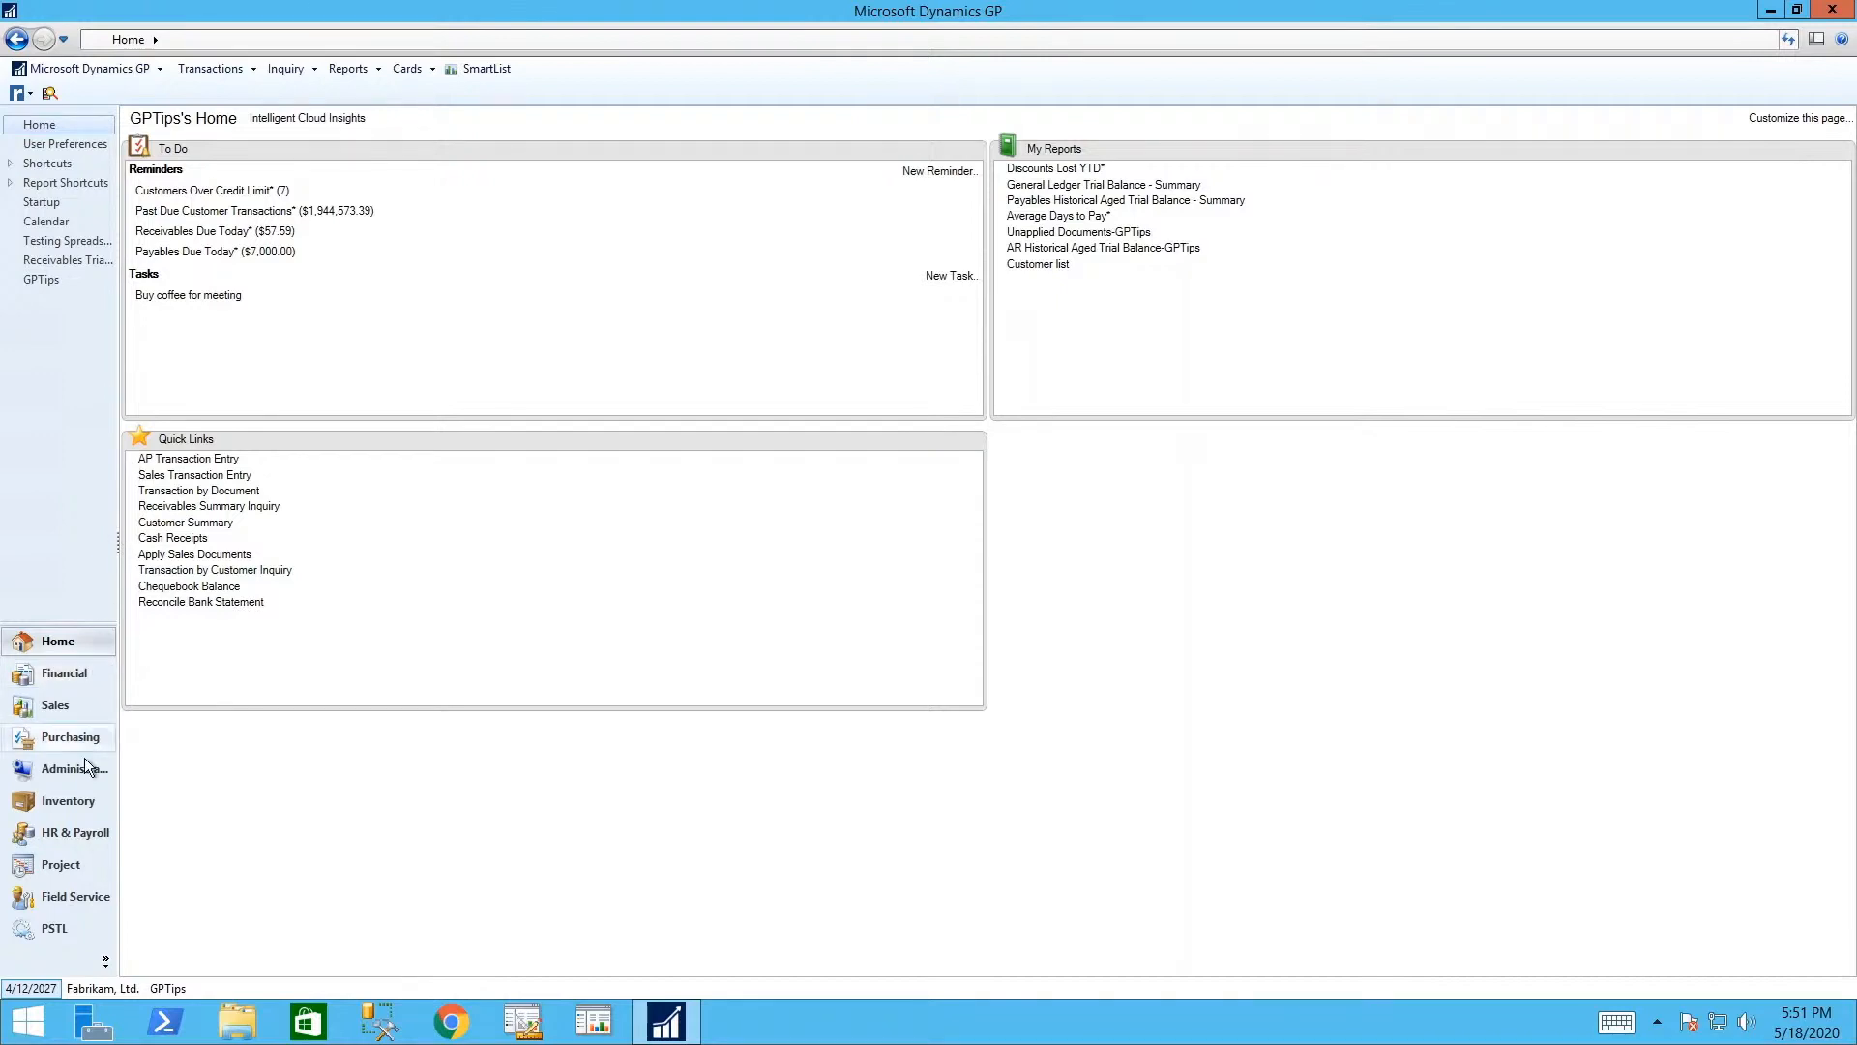
left_click(44, 984)
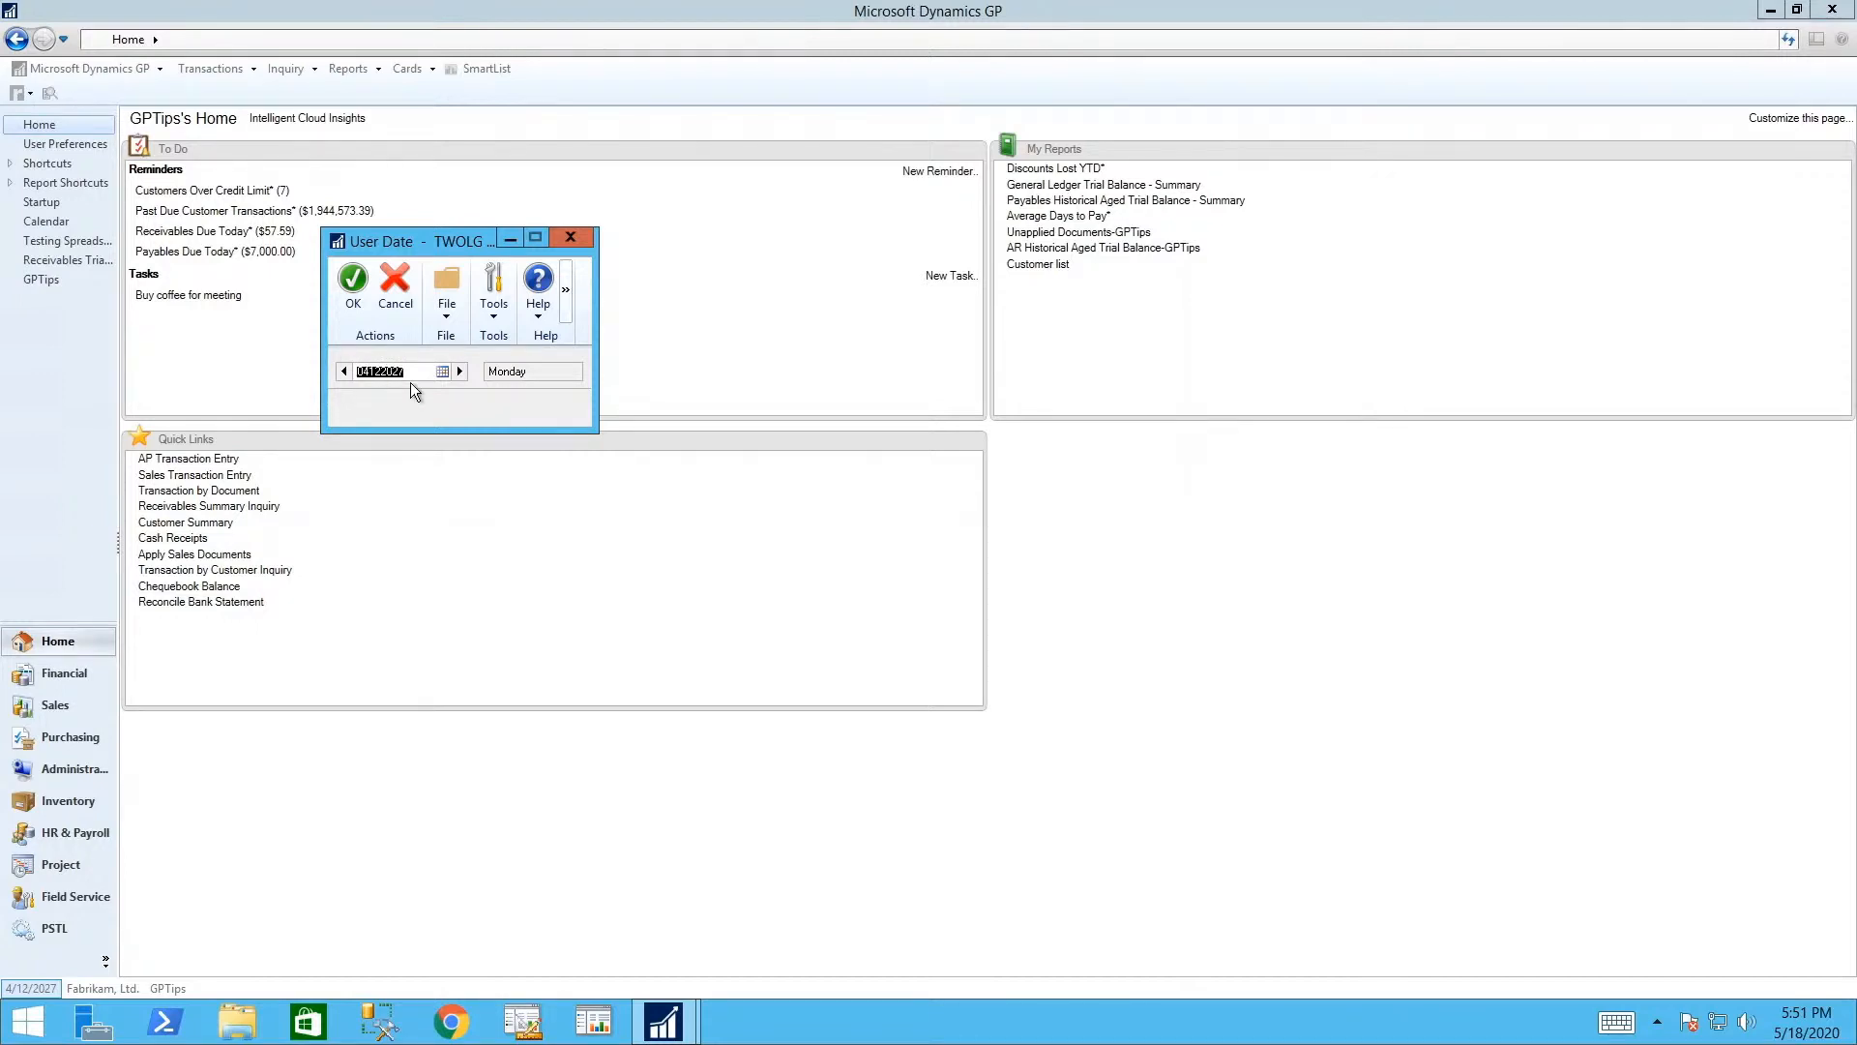
key("Tab")
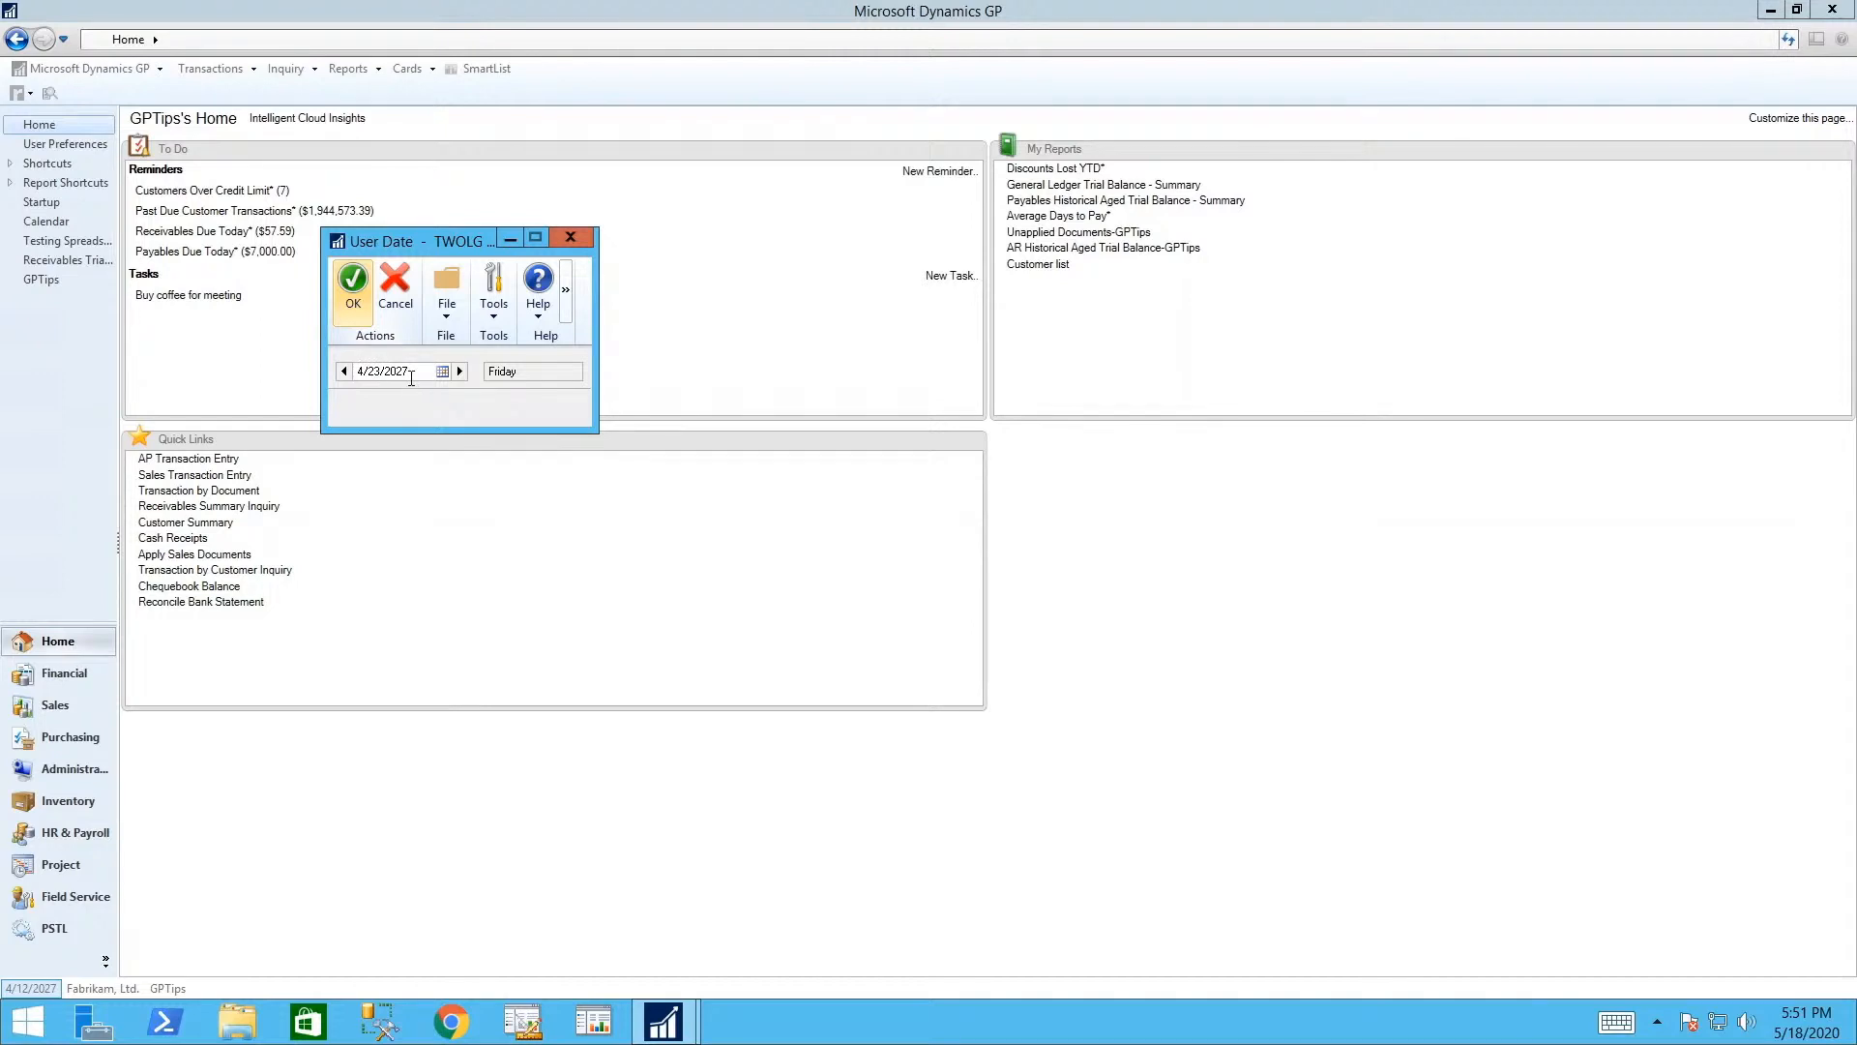
left_click(412, 376)
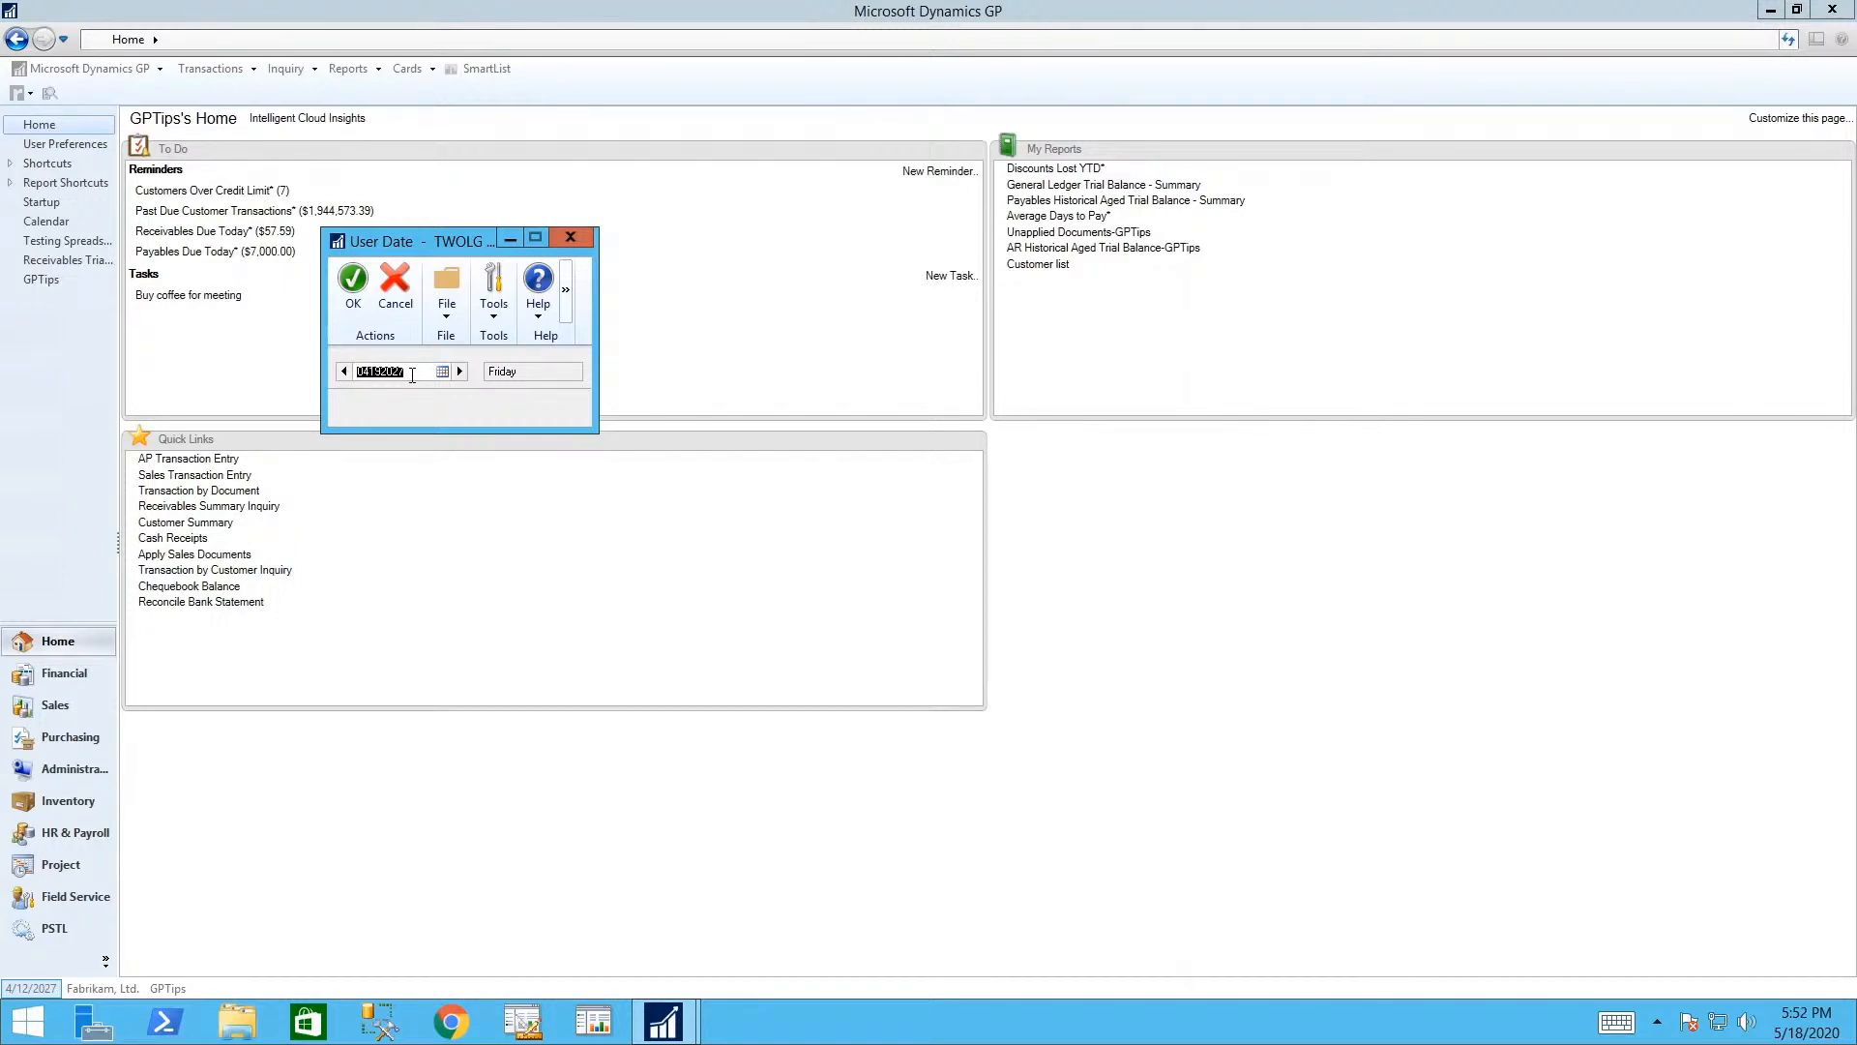
left_click(341, 371)
left_click(461, 370)
left_click(344, 371)
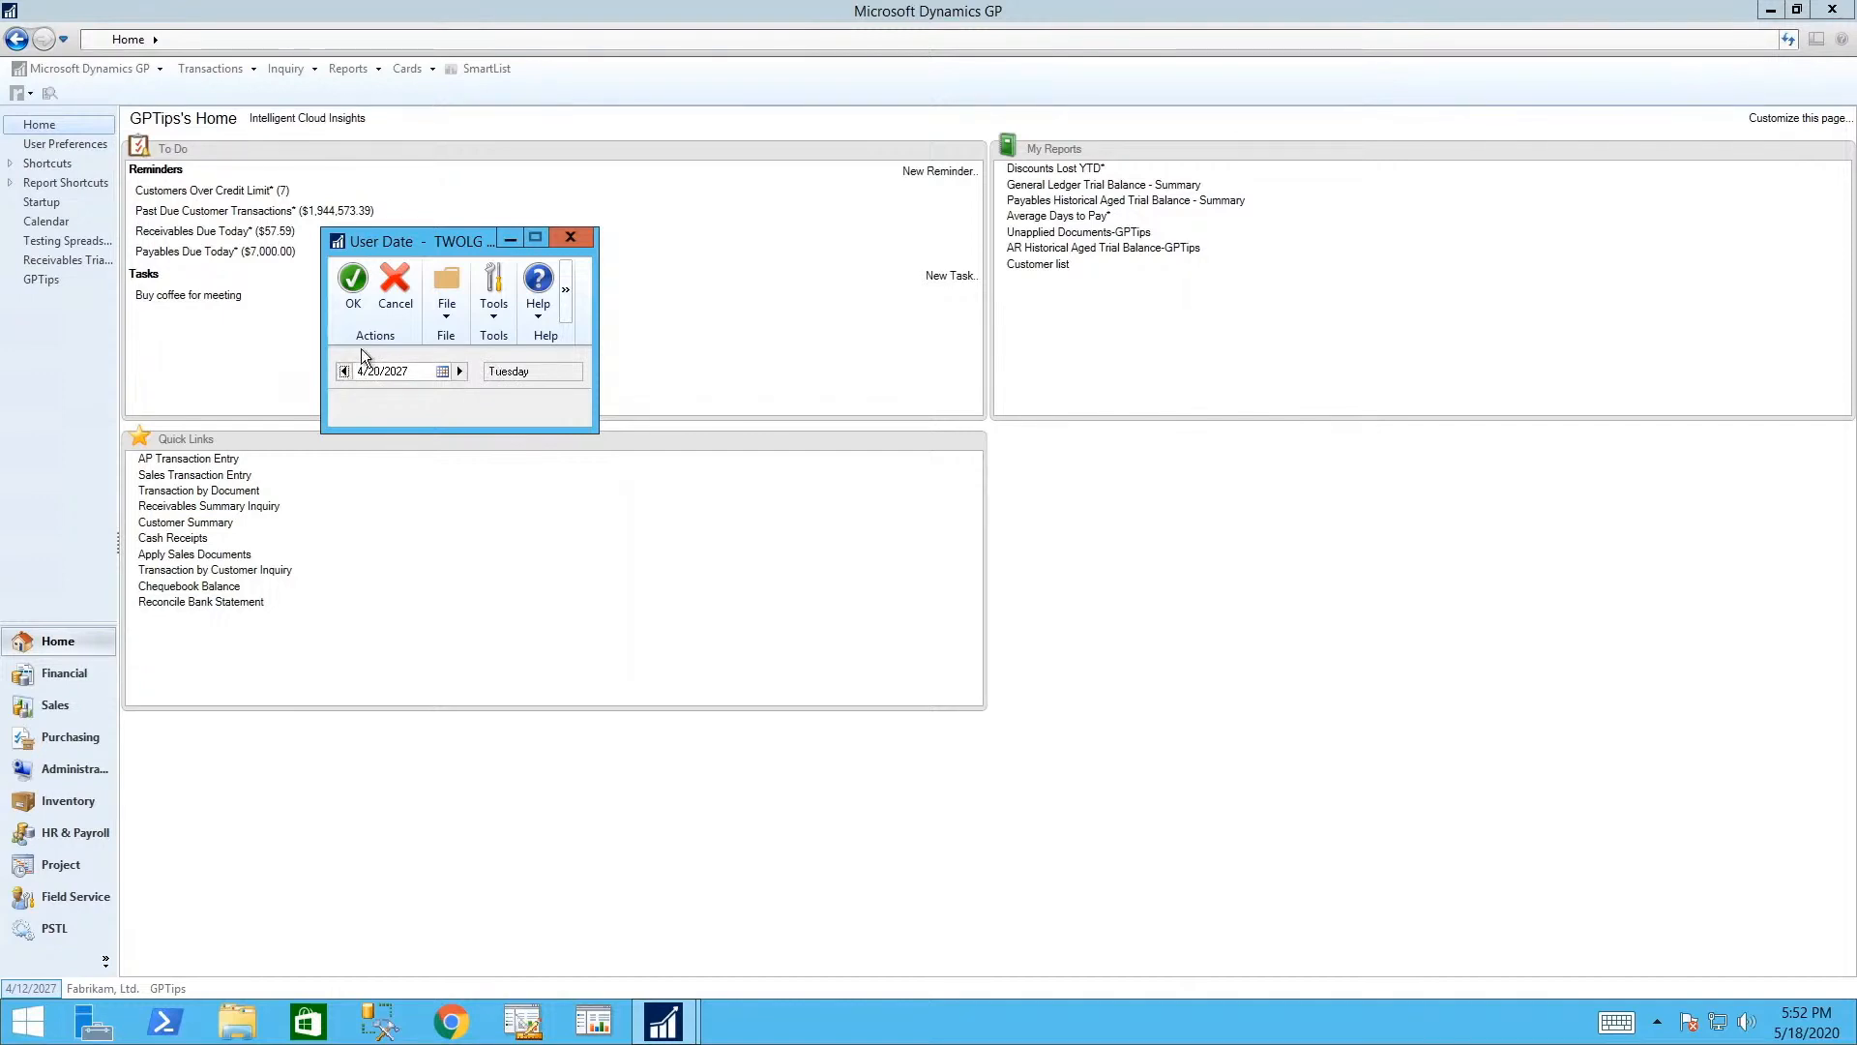
left_click(345, 295)
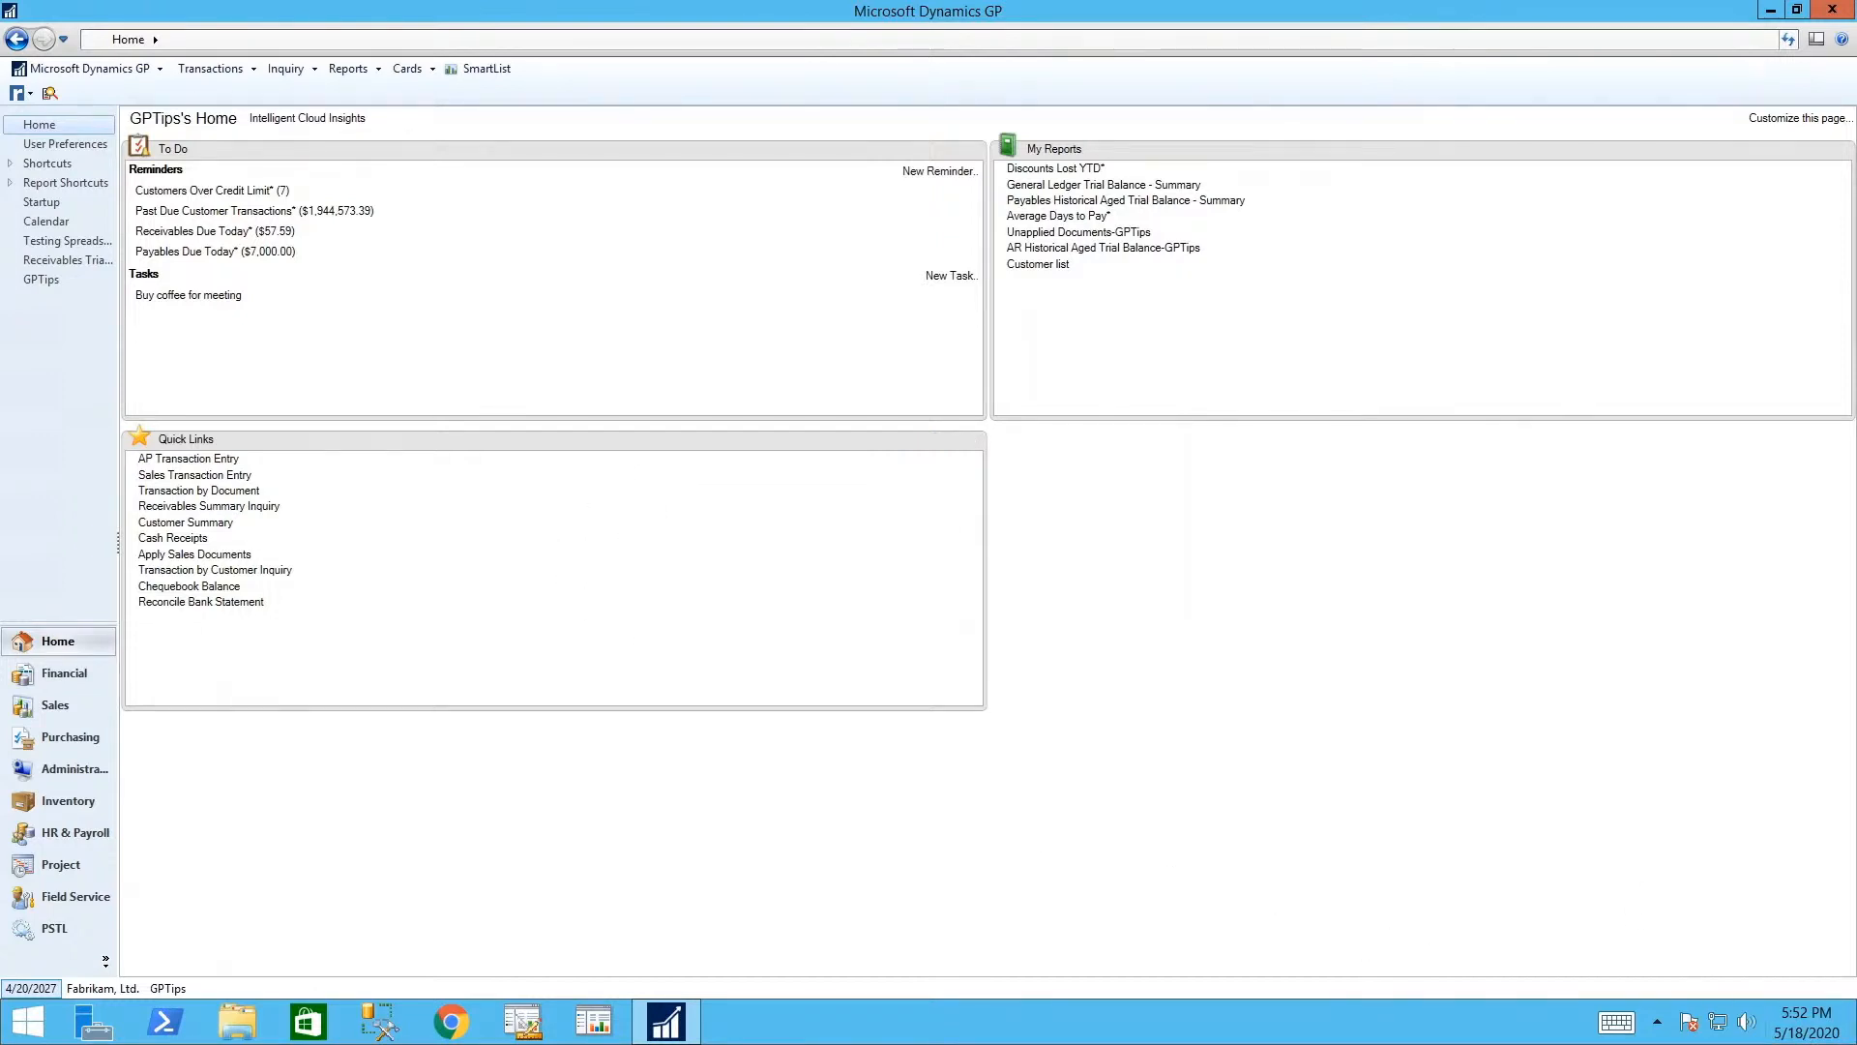
mouse_move(1856, 1044)
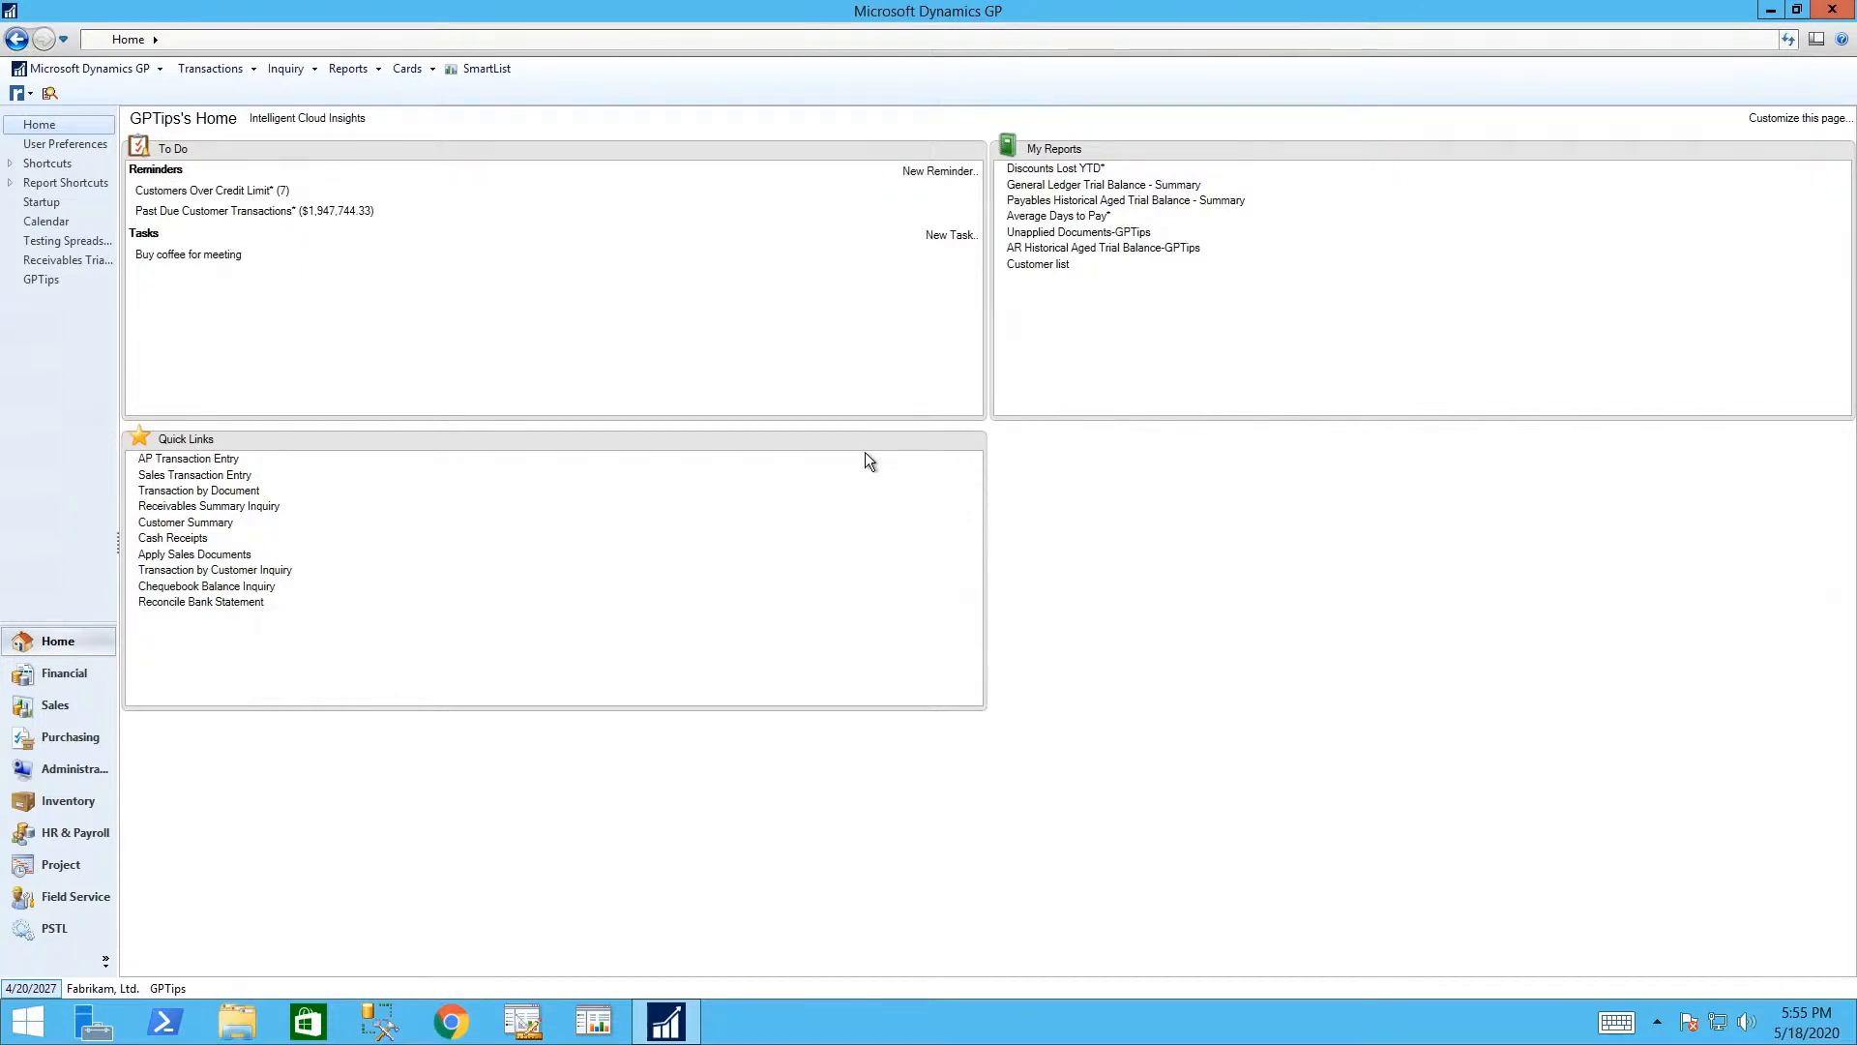
- Add a Quick Link to the Inquiry > Purchasing > Transaction by Document window
mouse_move(901, 442)
left_click(917, 443)
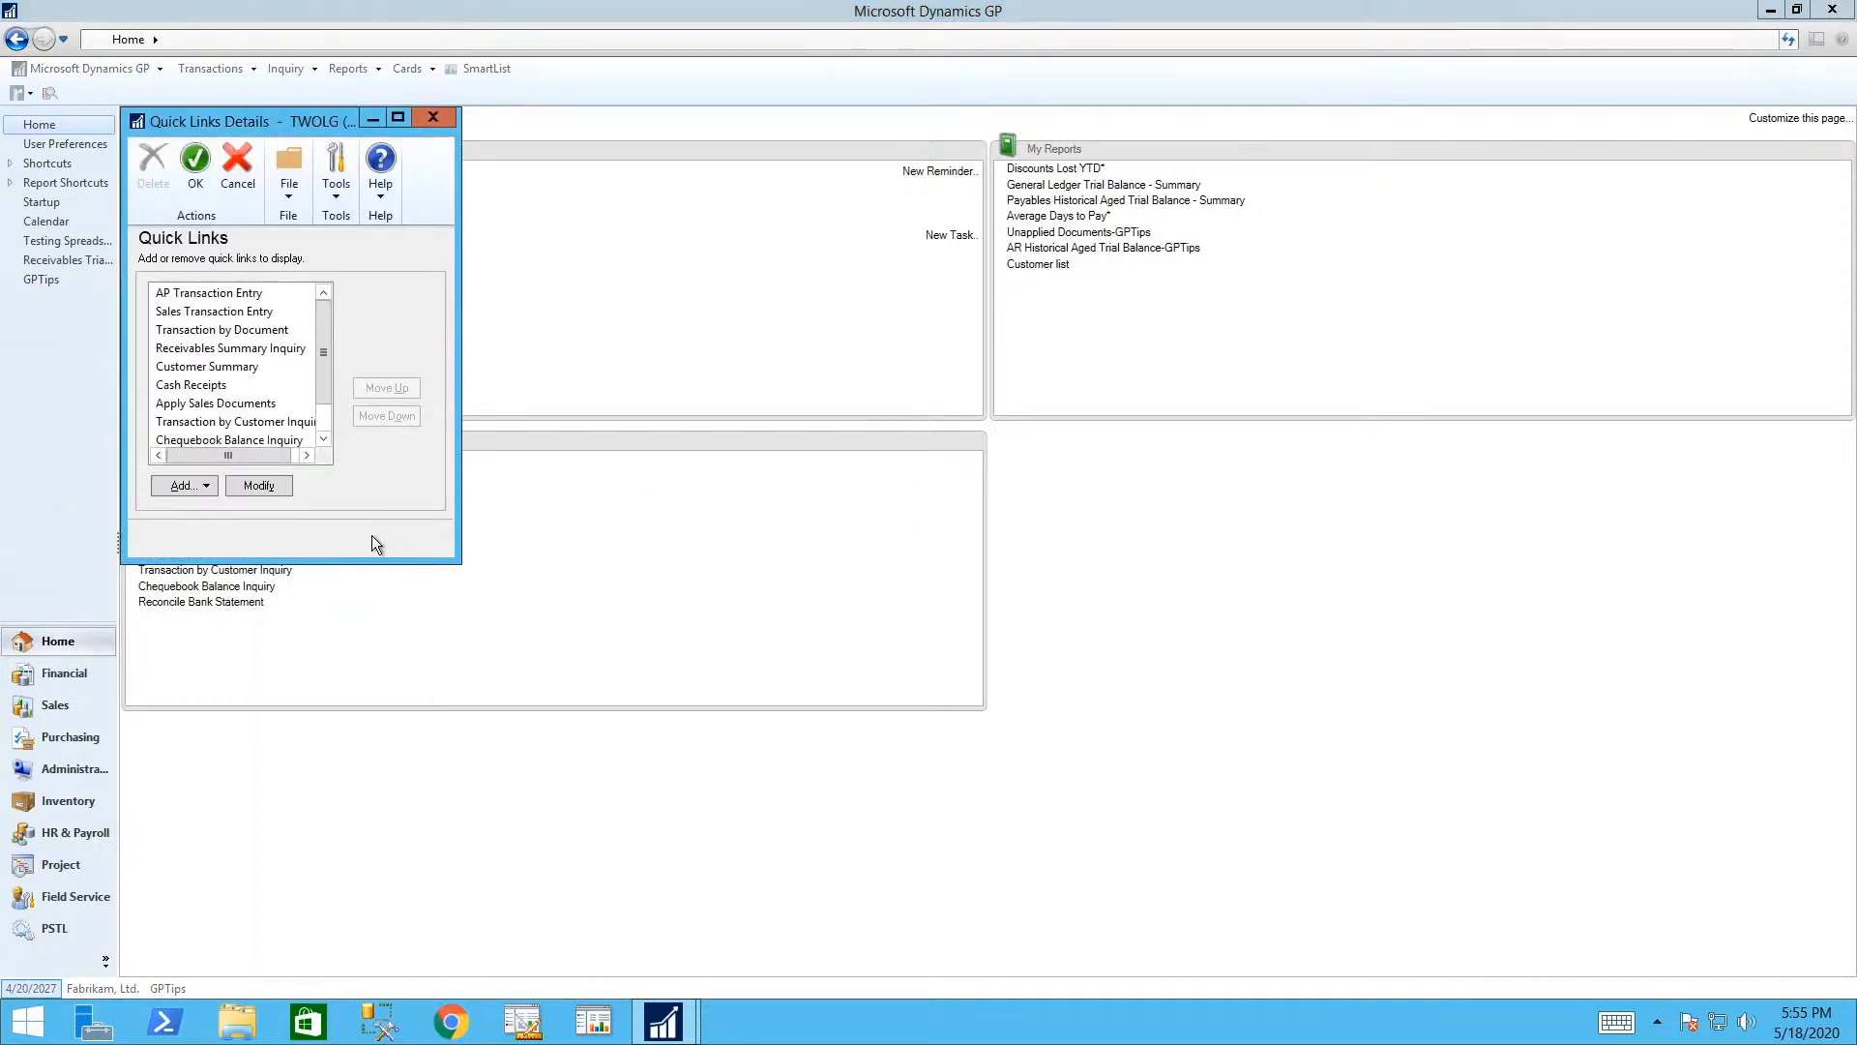
left_click(201, 484)
left_click(223, 513)
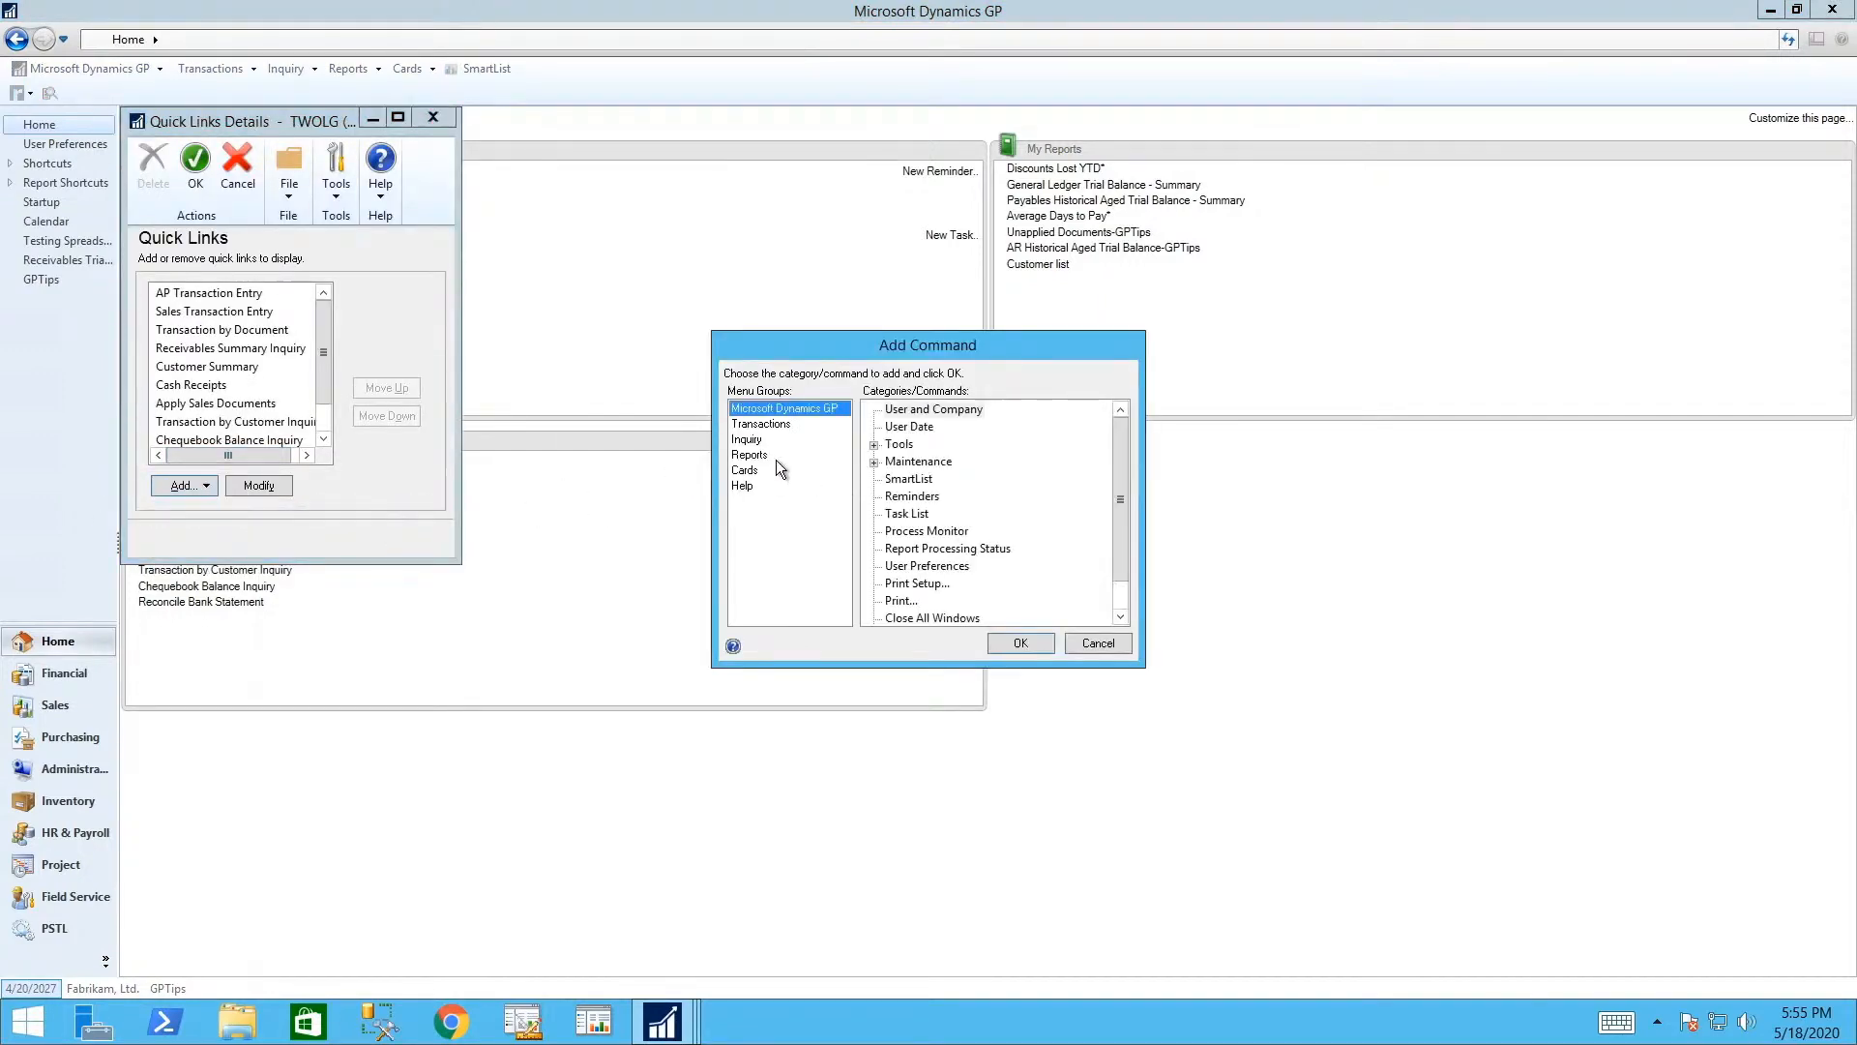
left_click(748, 440)
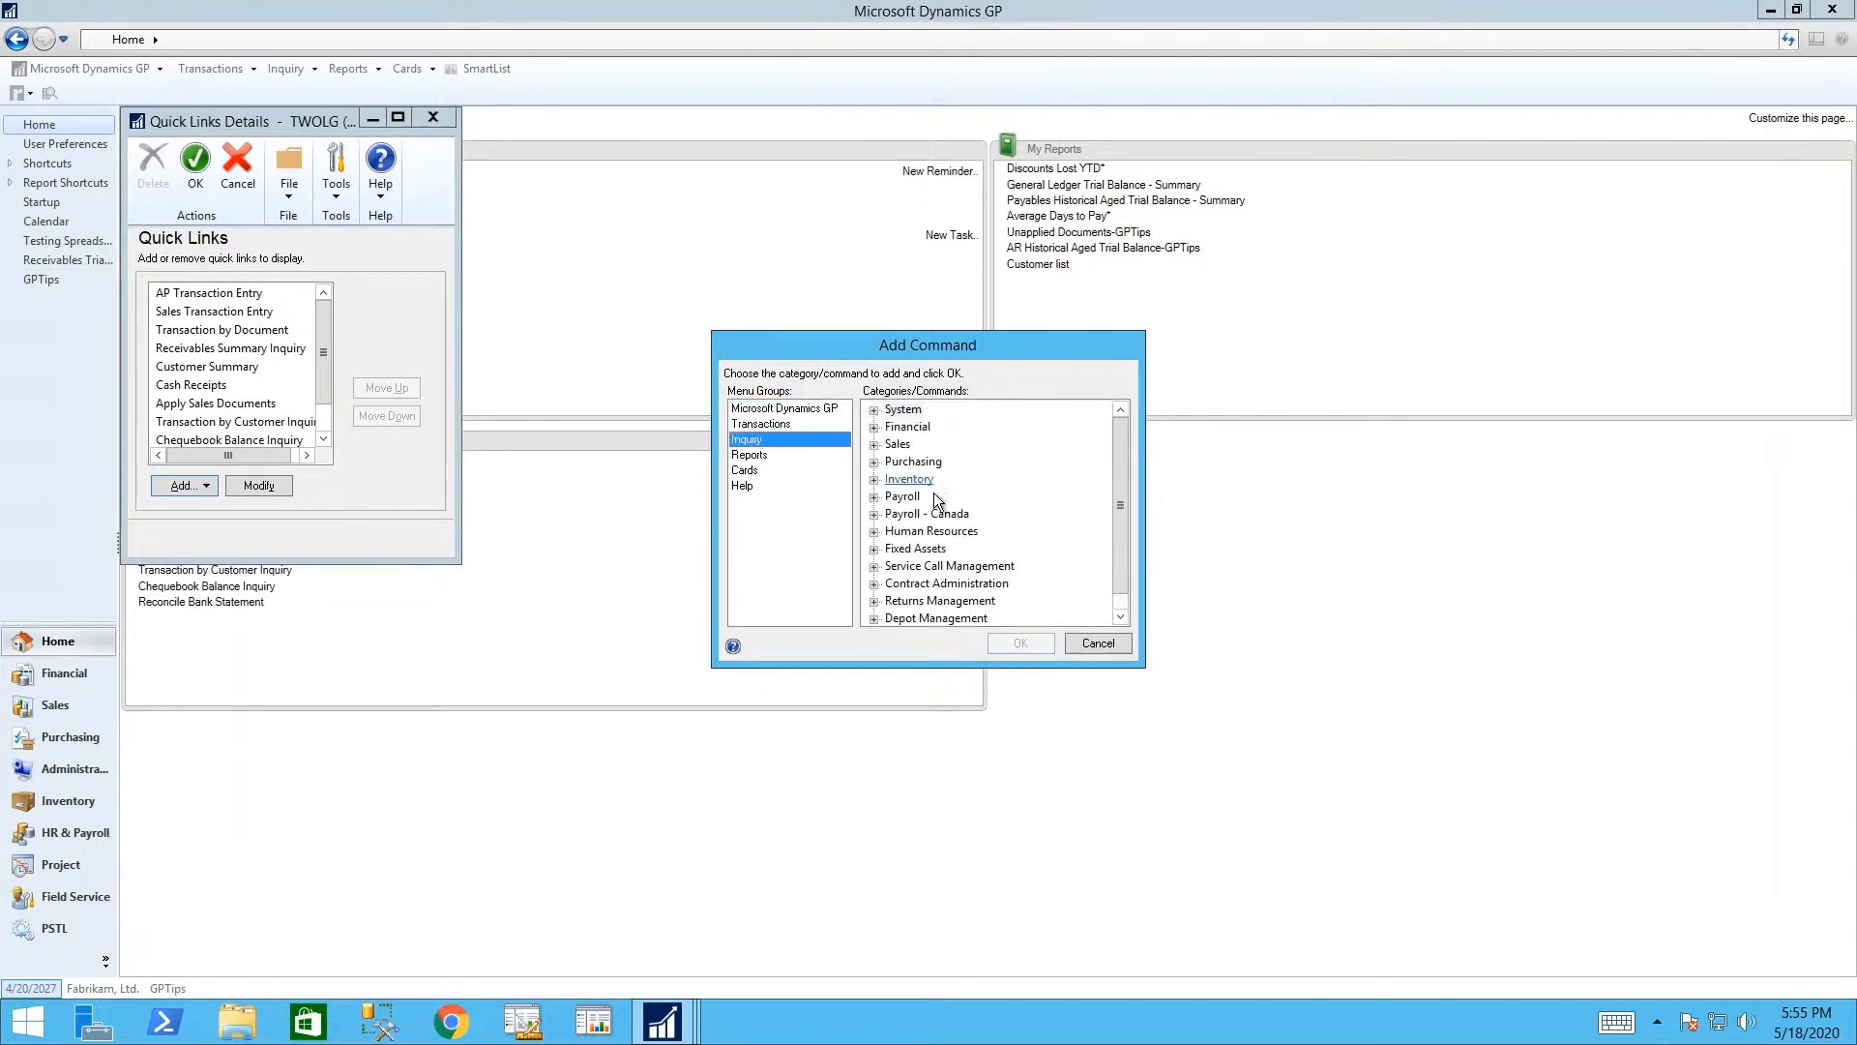
left_click(874, 462)
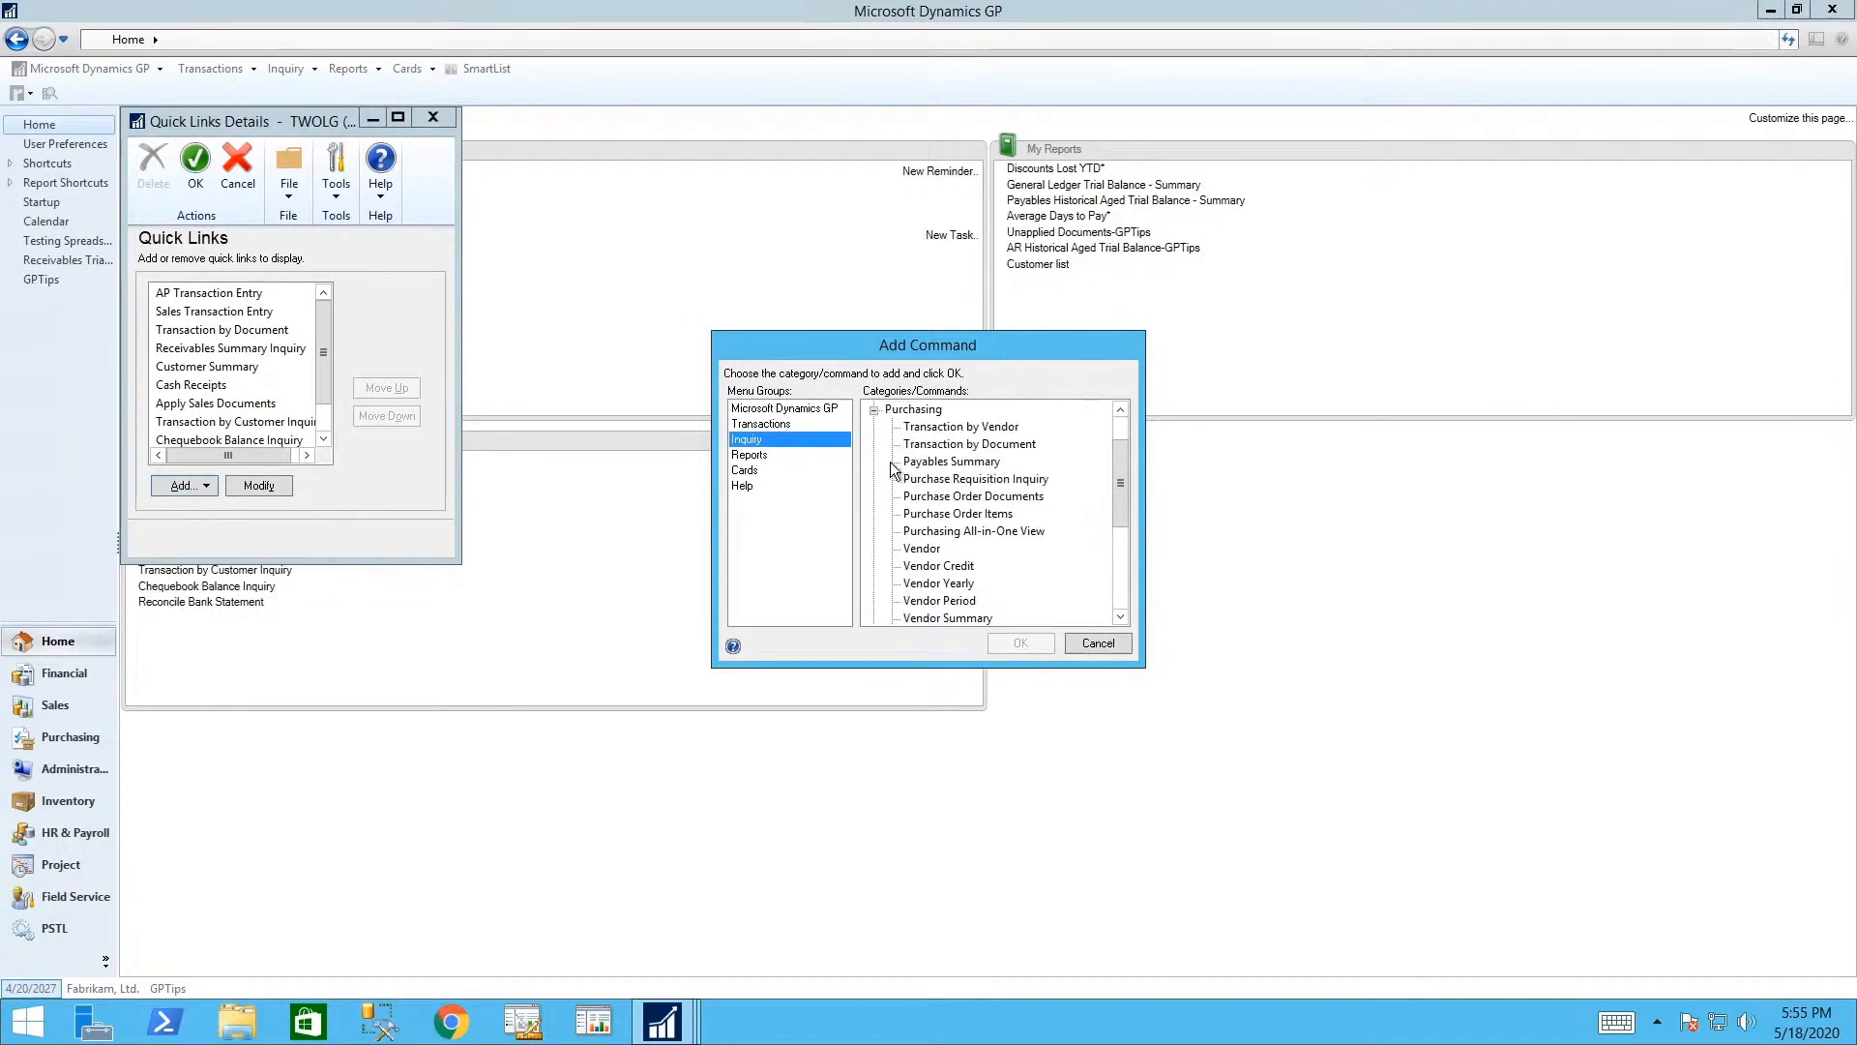
left_click(994, 445)
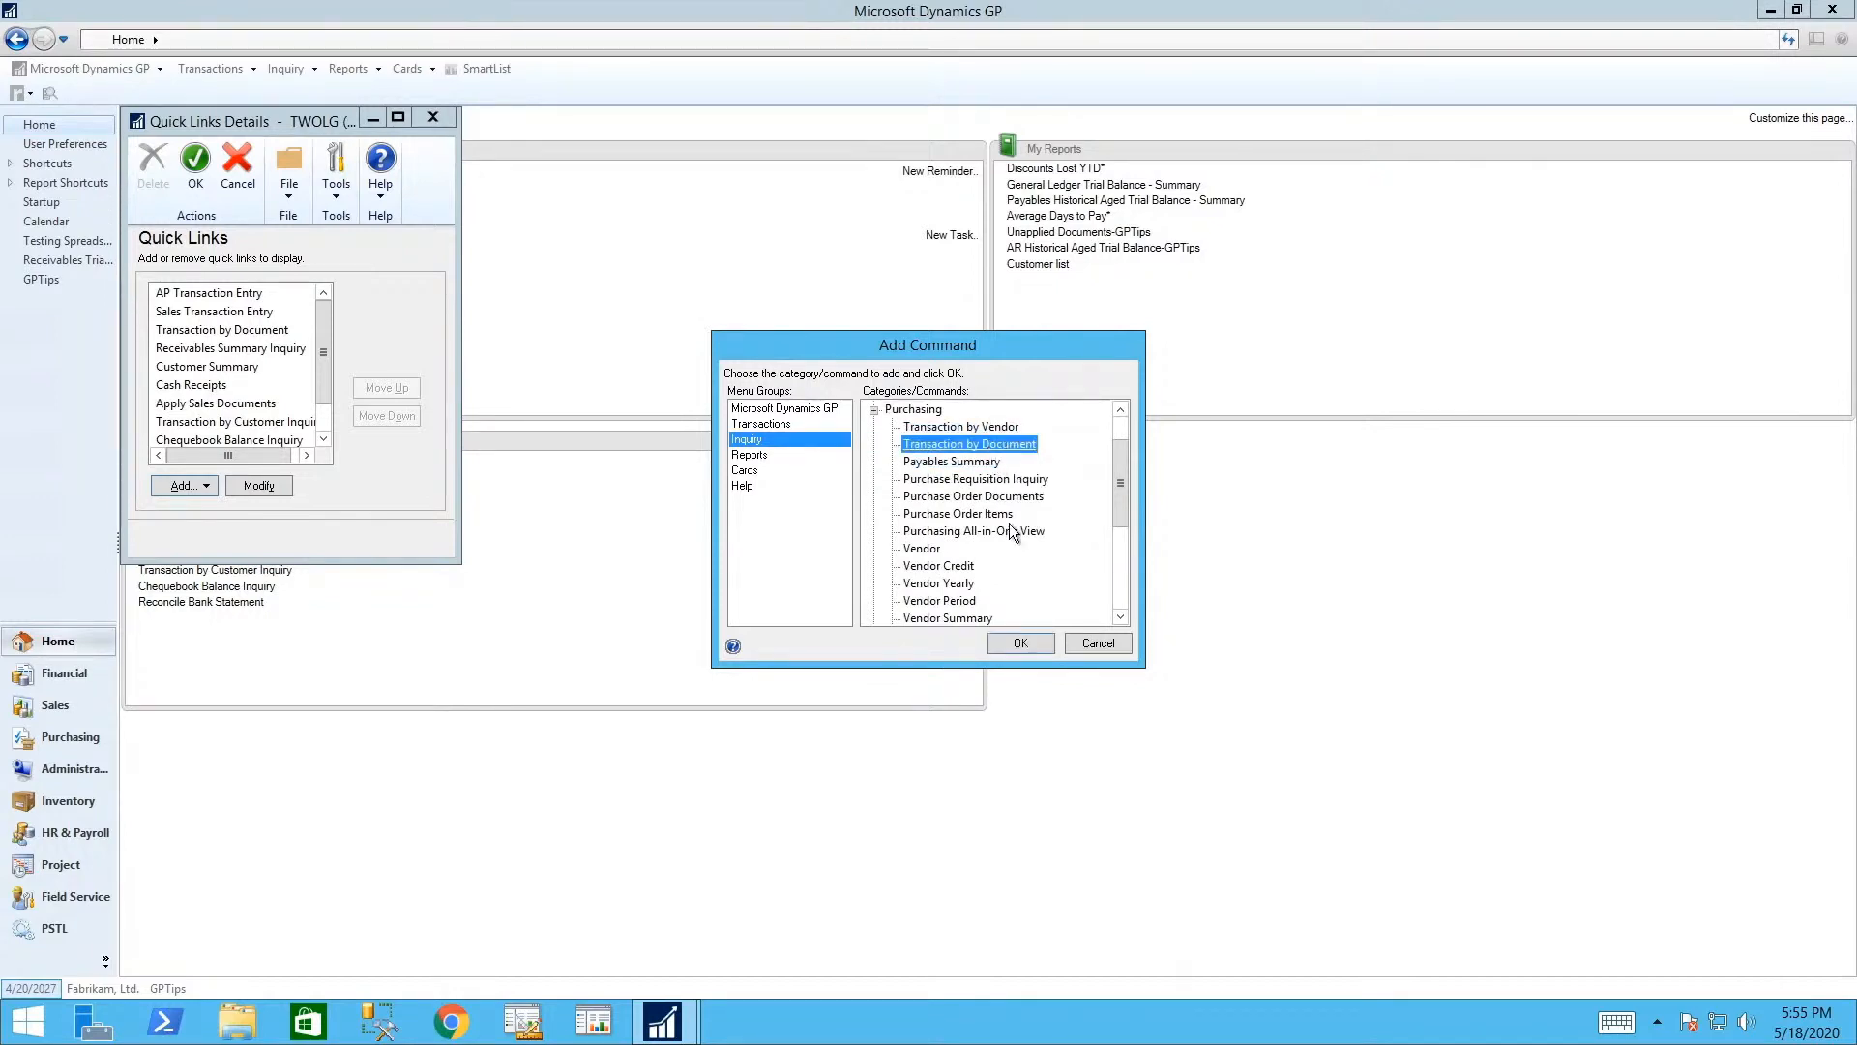
left_click(1020, 643)
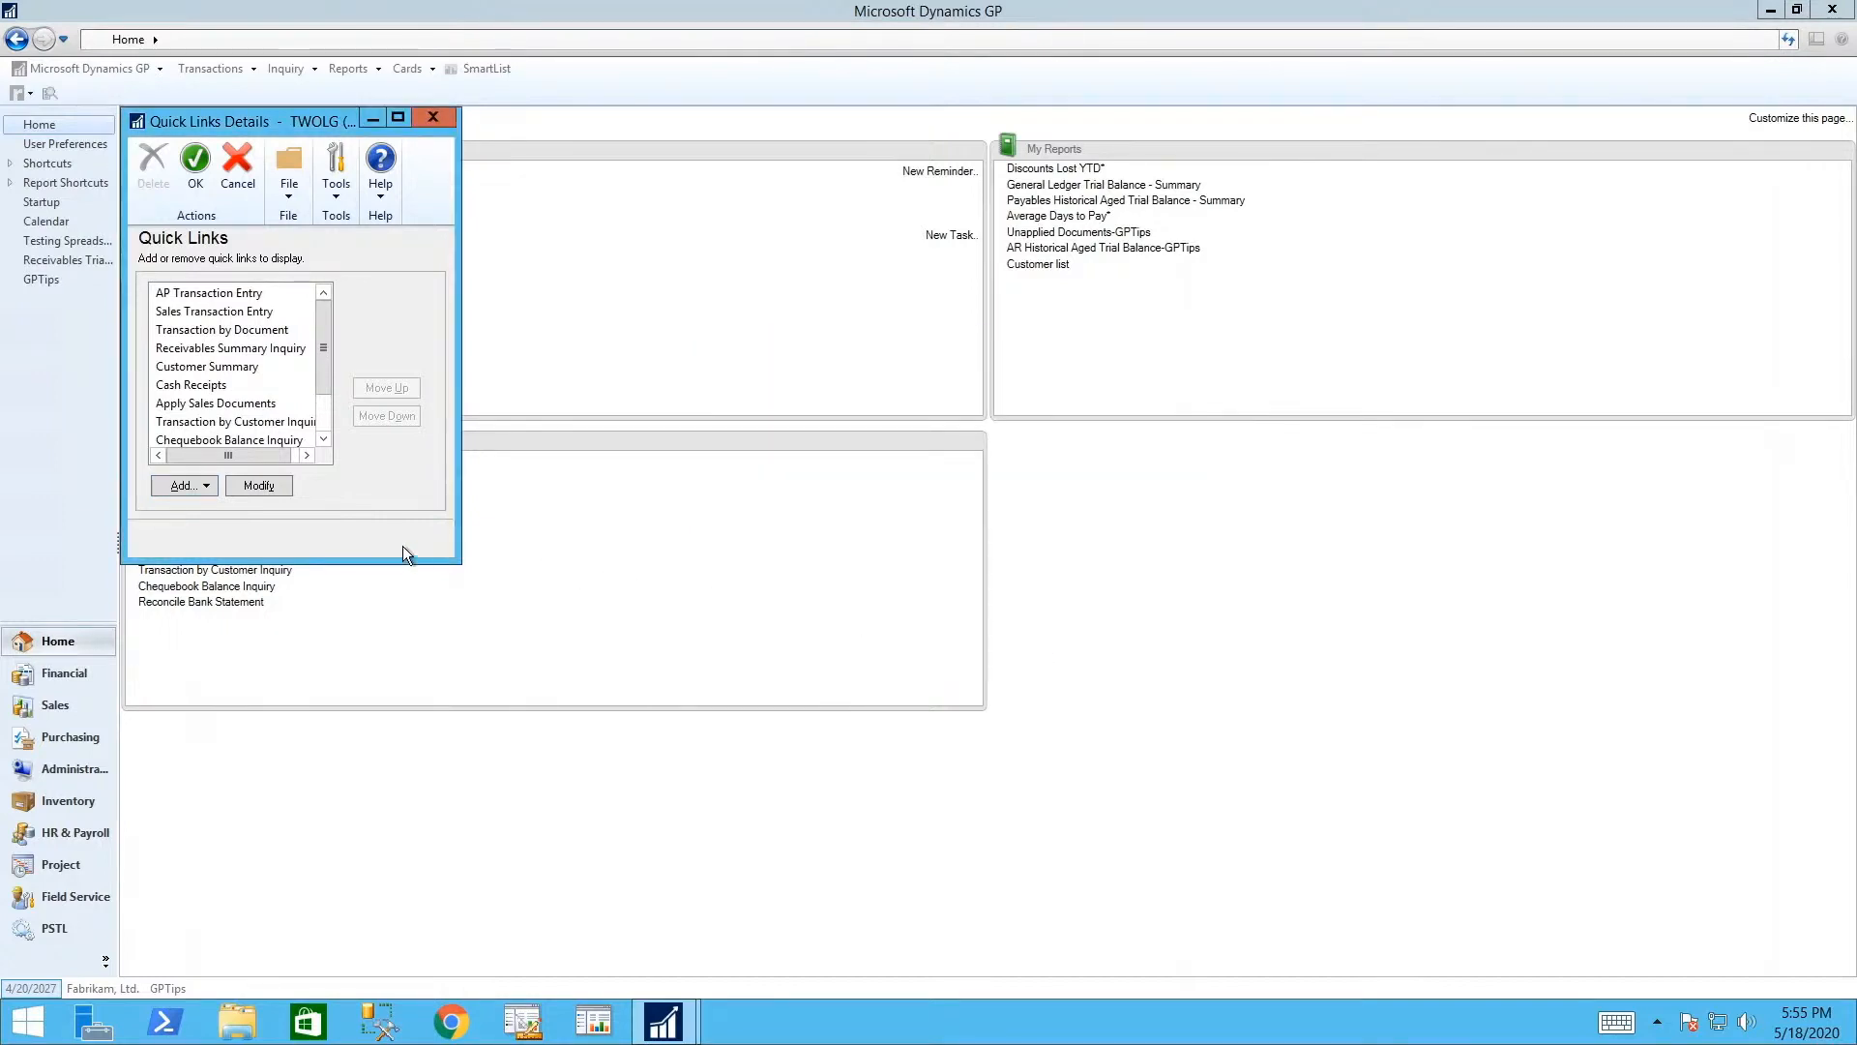
- Rename the new link 'AP Transaction by Document Inquiry' and save the Quick Links changes
left_click(330, 411)
left_click(251, 421)
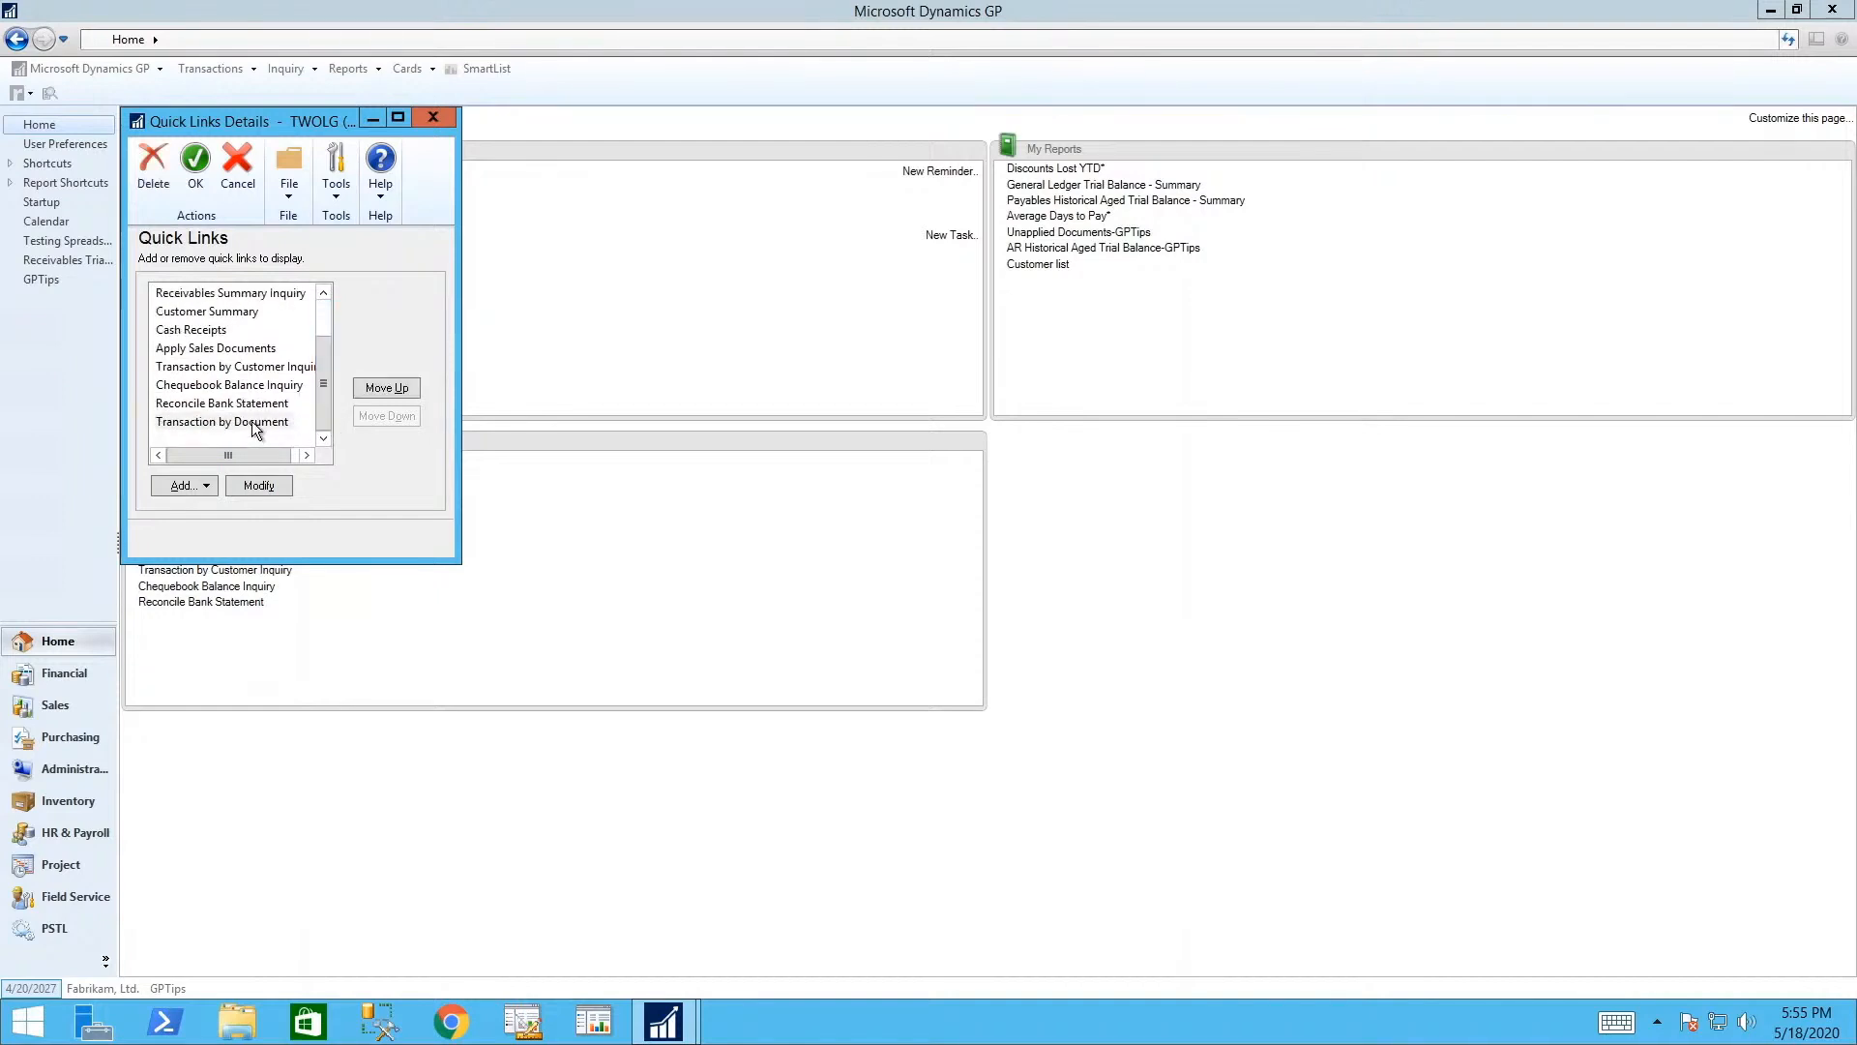
left_click(271, 486)
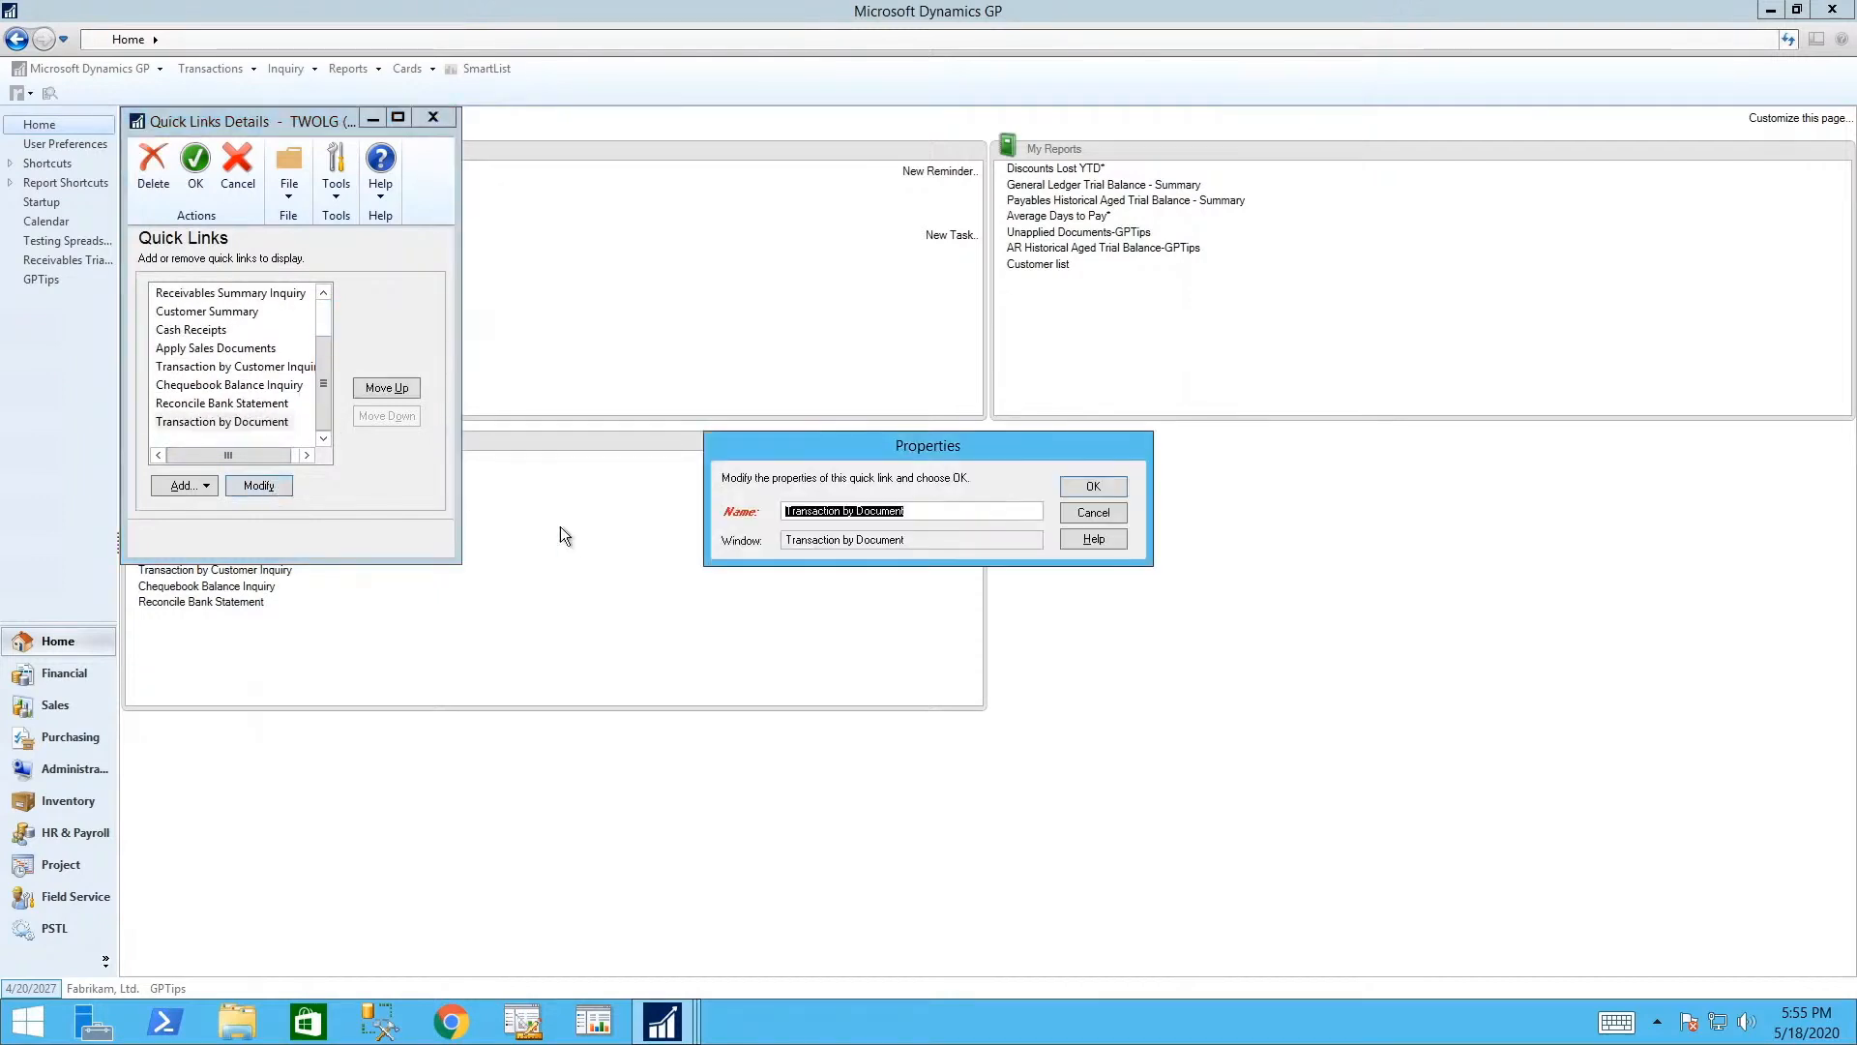
left_click(785, 507)
type("AP")
left_click(946, 509)
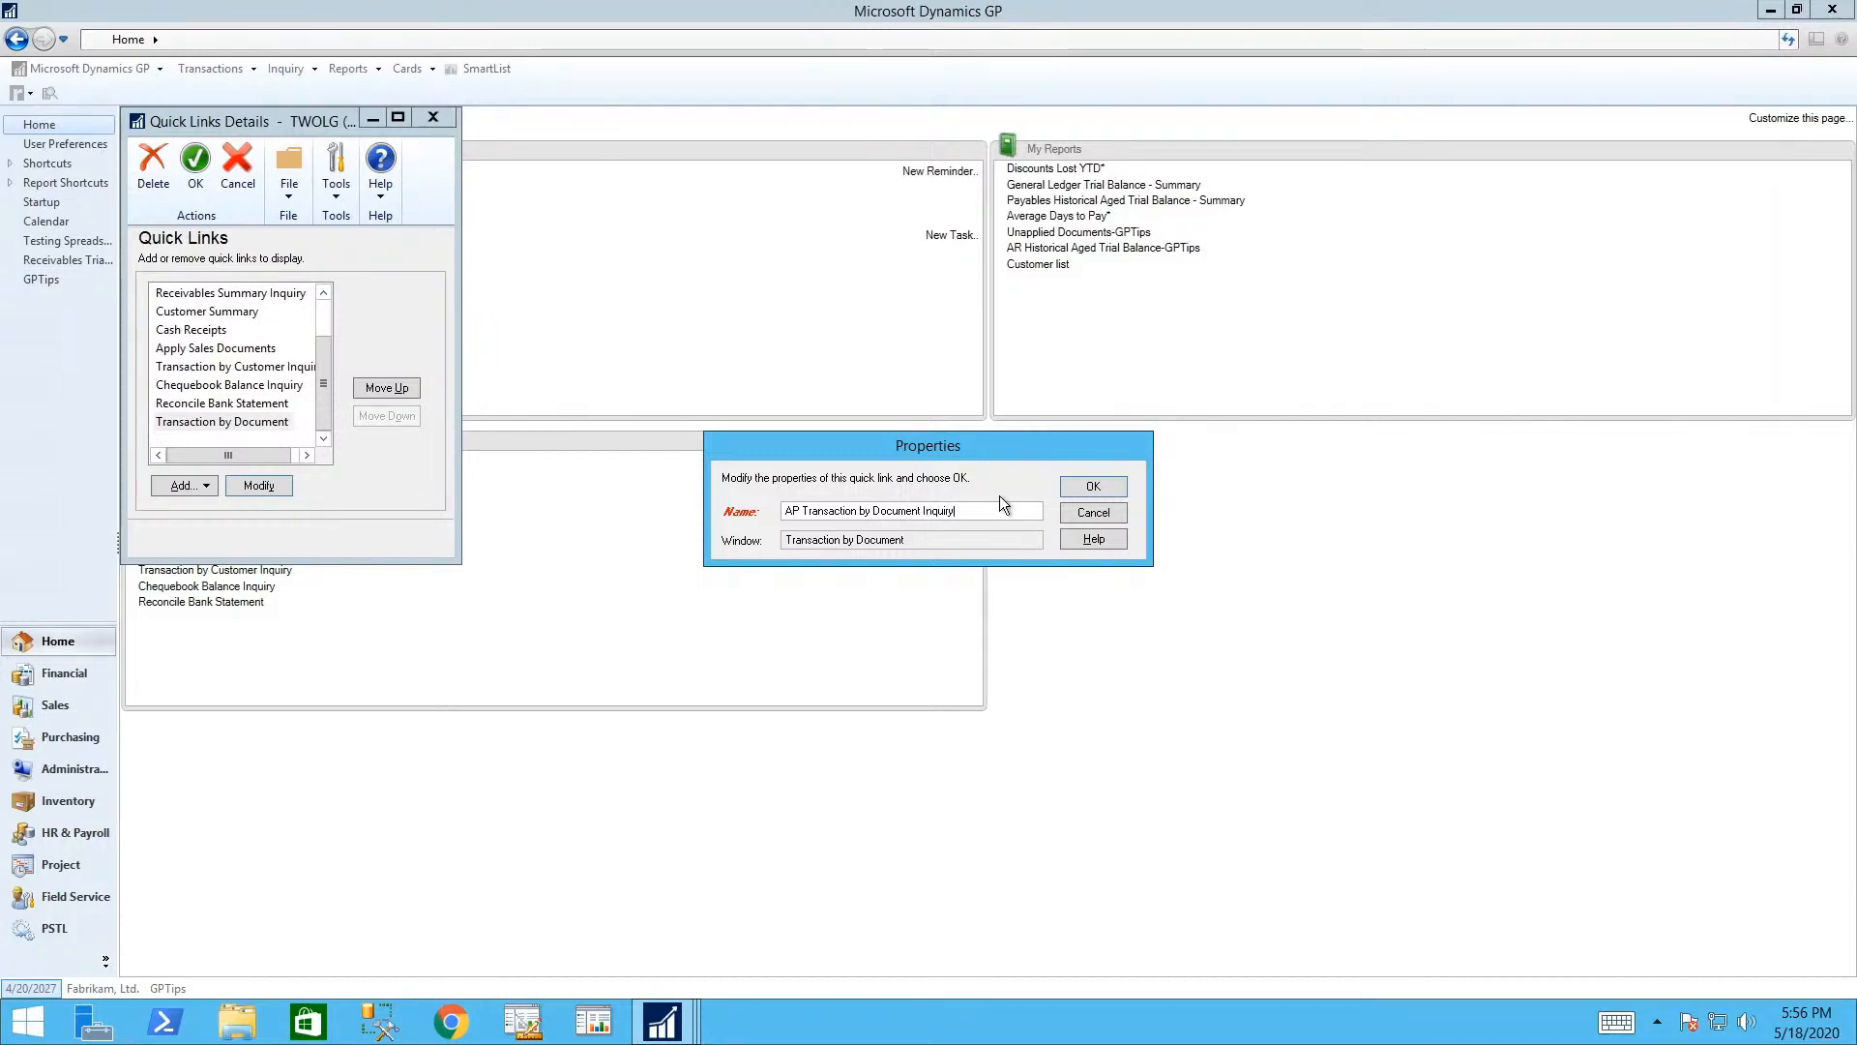
type("Inquiry")
left_click(1070, 486)
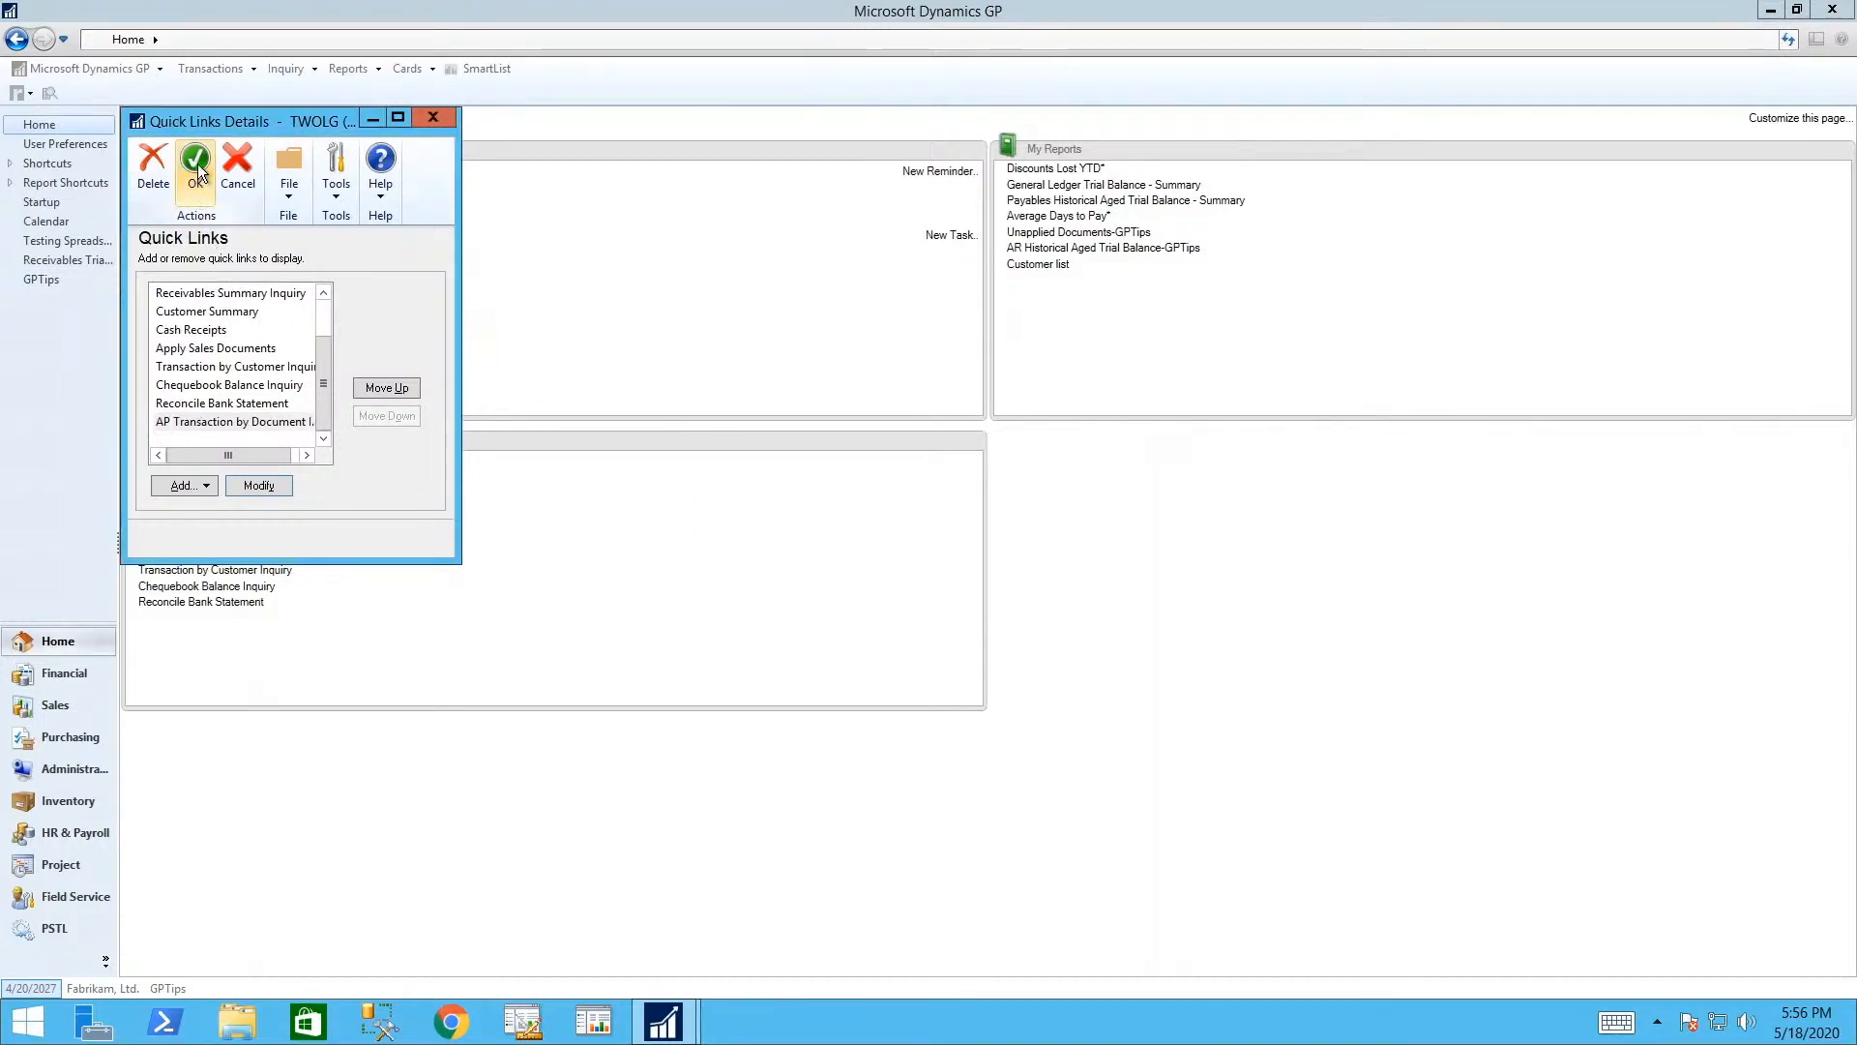
left_click(195, 162)
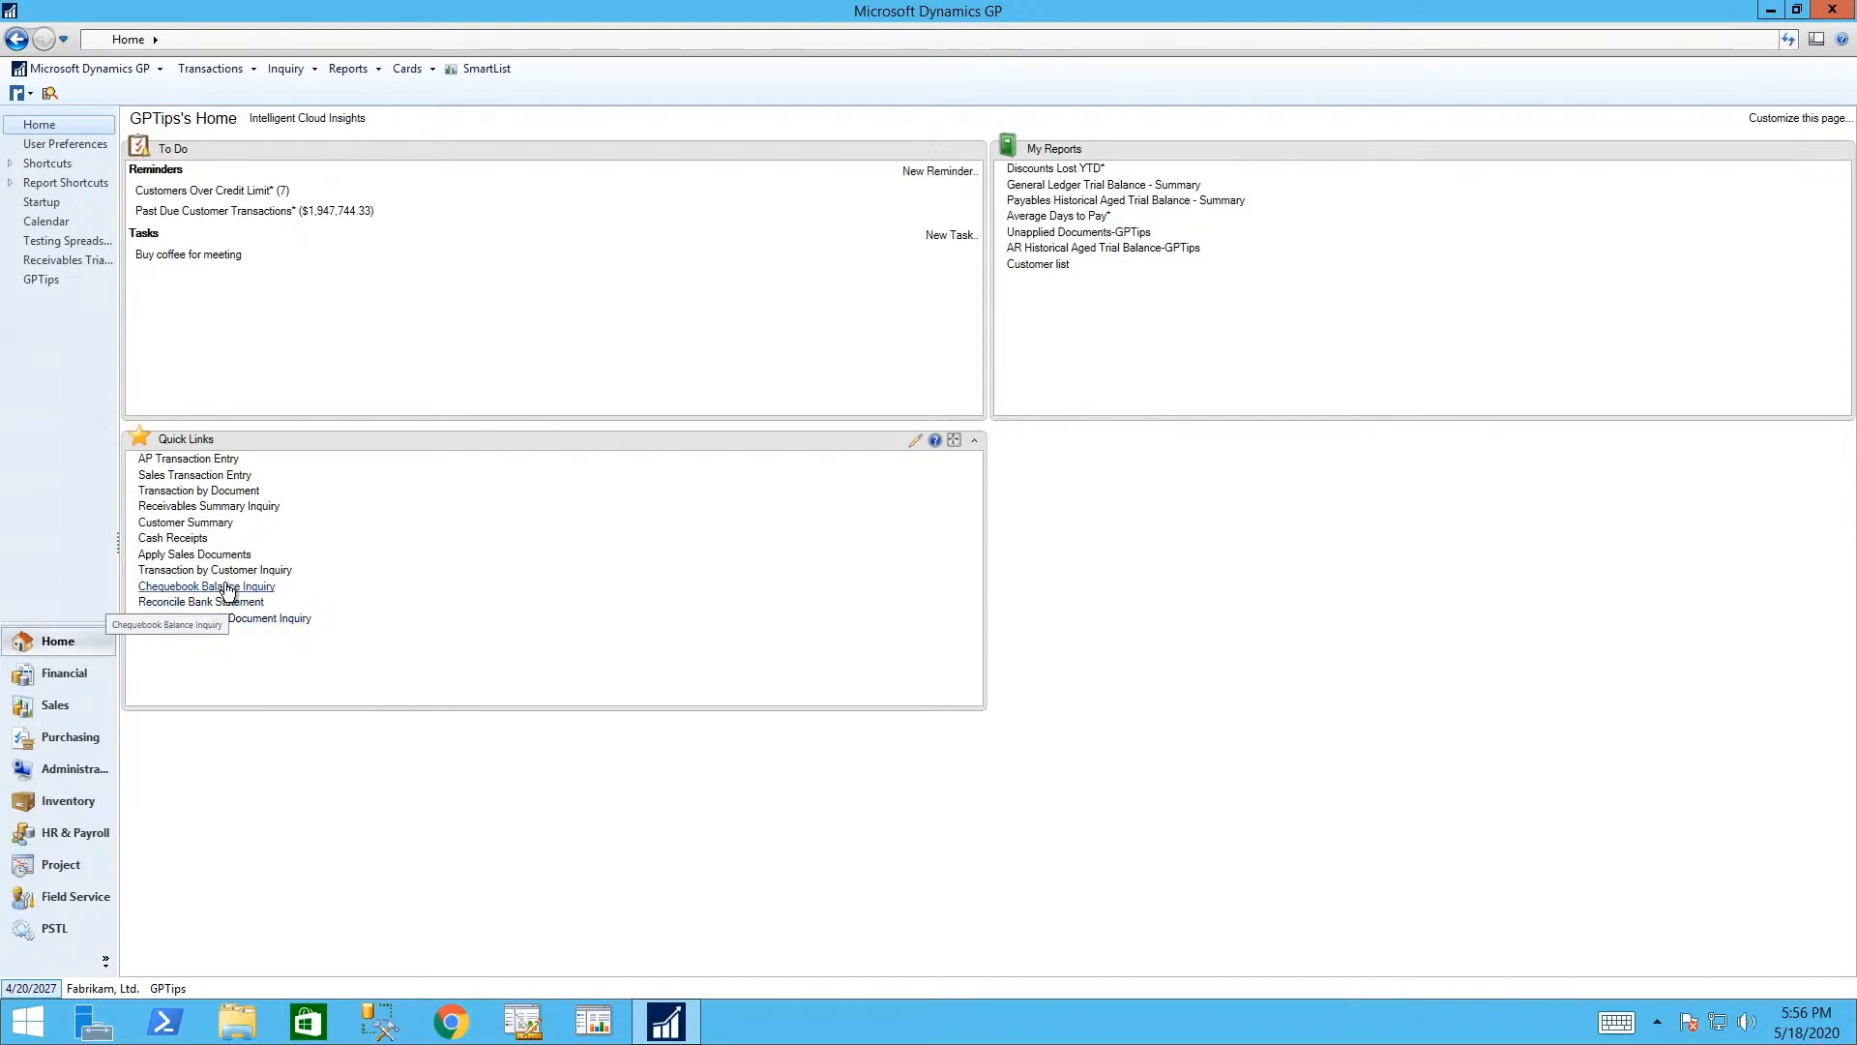
- Open Chequebook Balance Inquiry for the UPTOWN TRUST chequebook
left_click(227, 588)
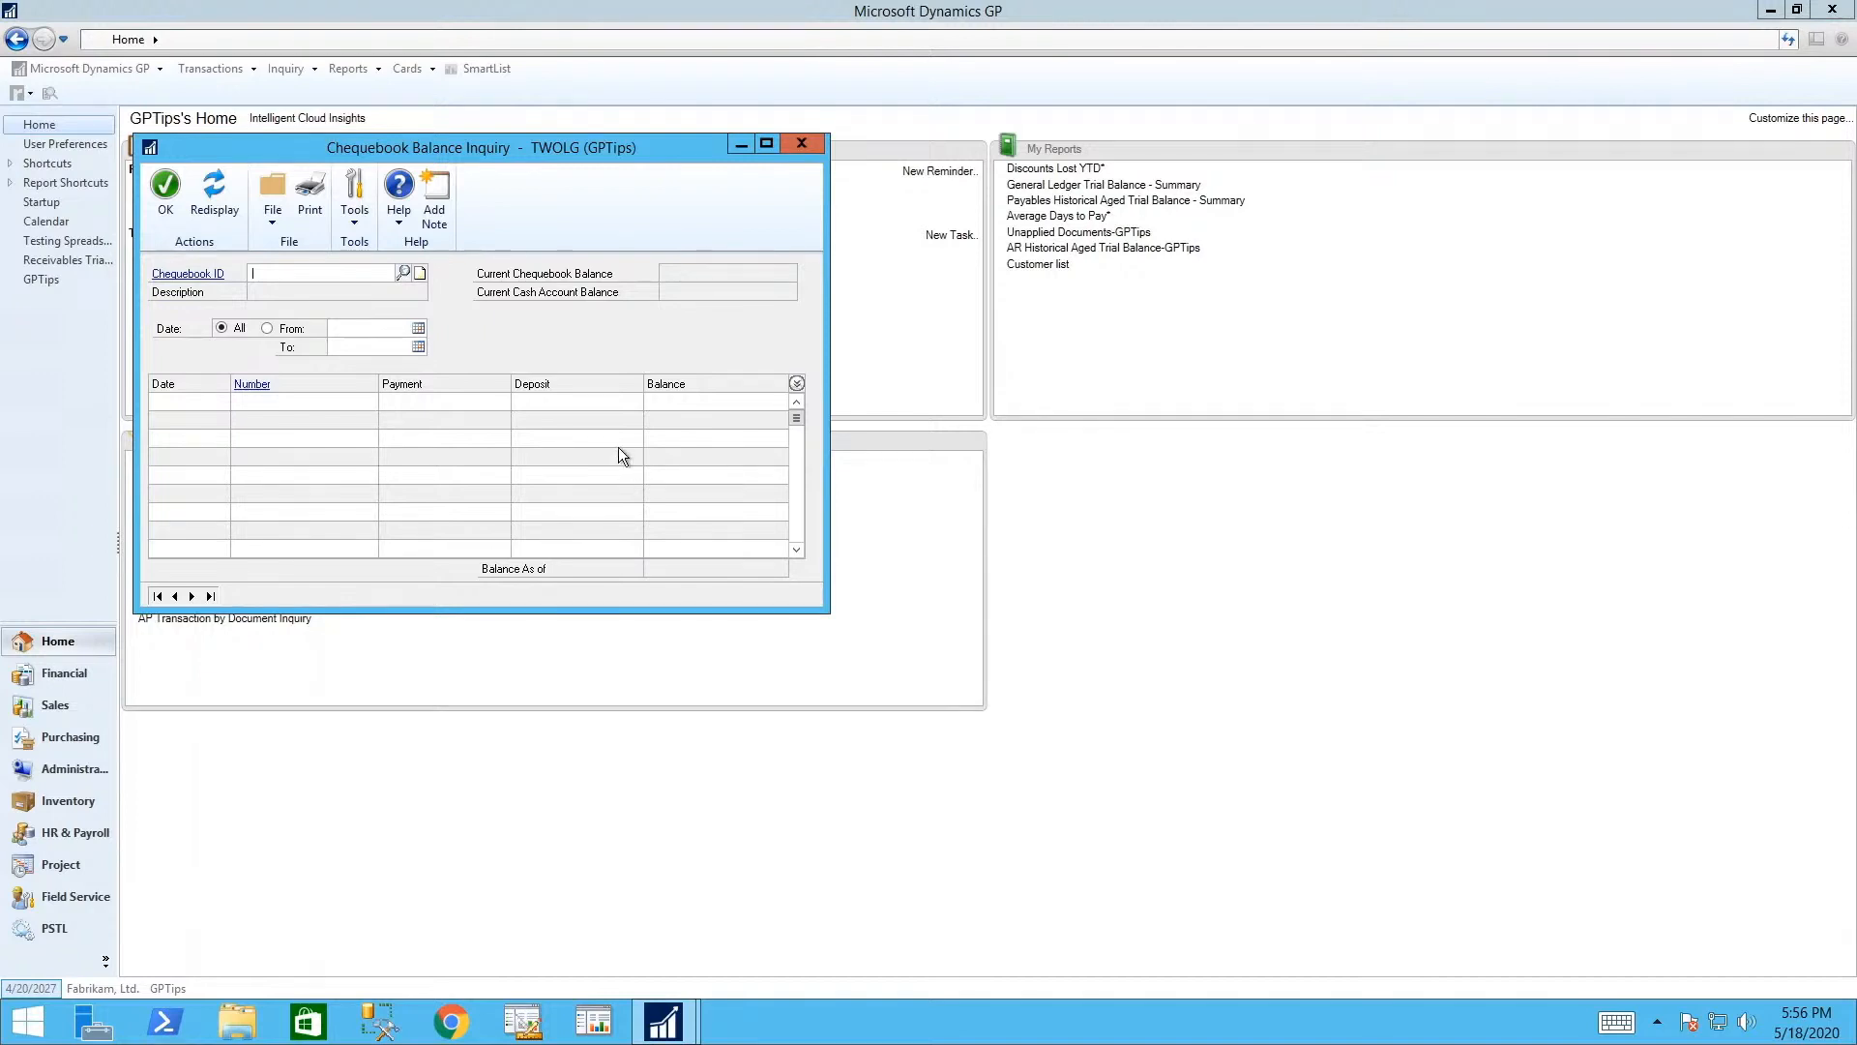
left_click(403, 275)
left_click(353, 511)
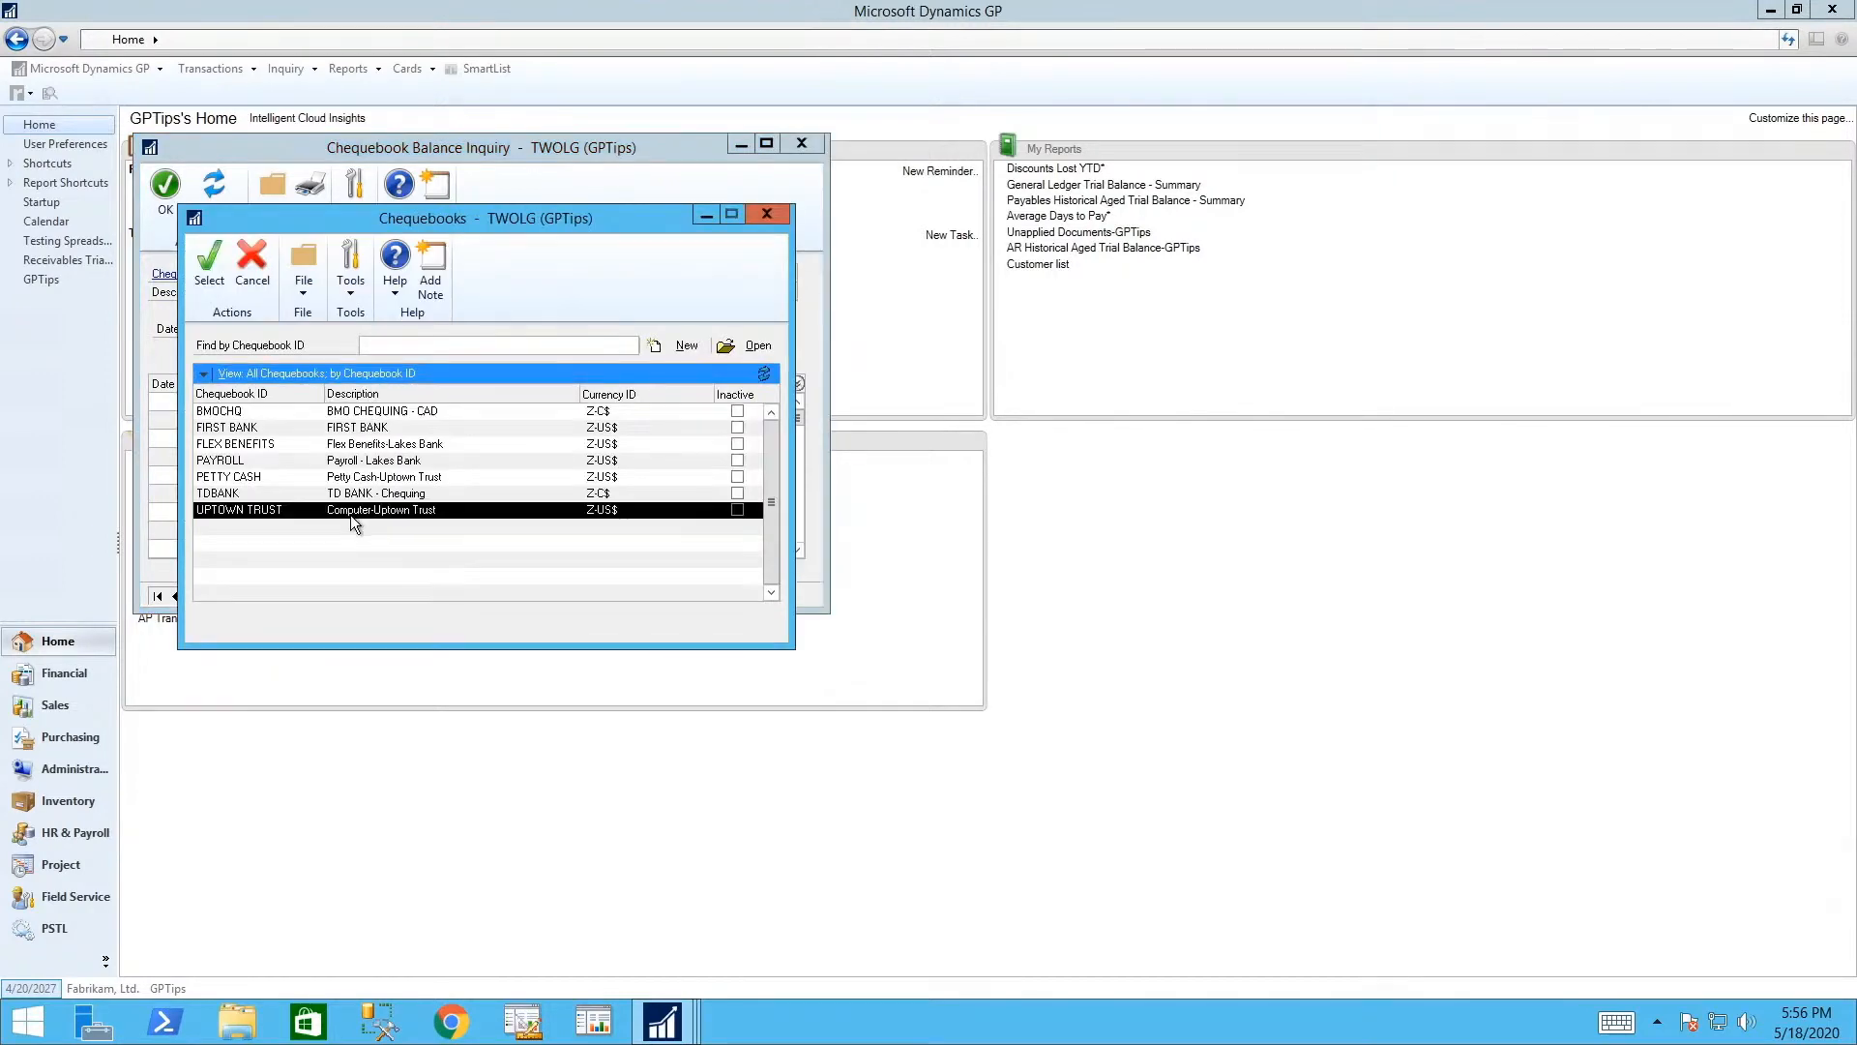
left_click(209, 263)
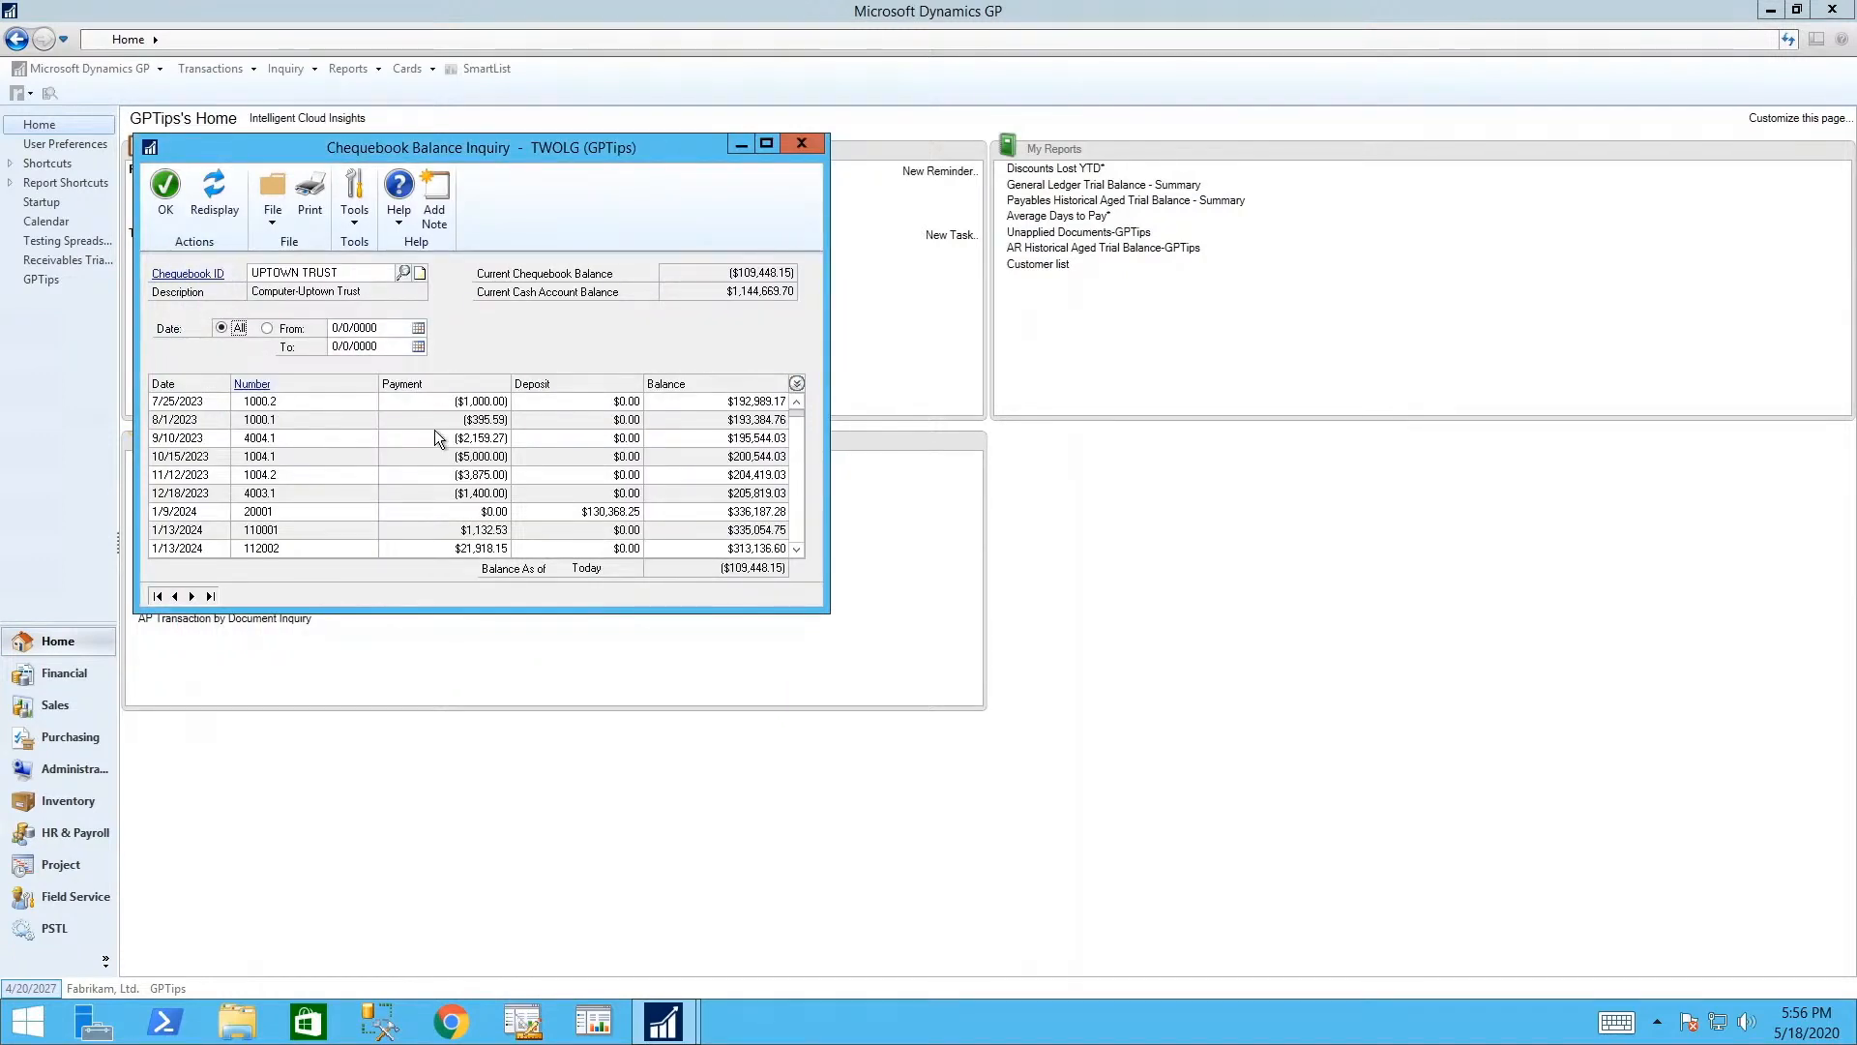
- Limit the inquiry to dates 04/01 through 04/30 and redisplay, which finds no transactions
left_click(380, 329)
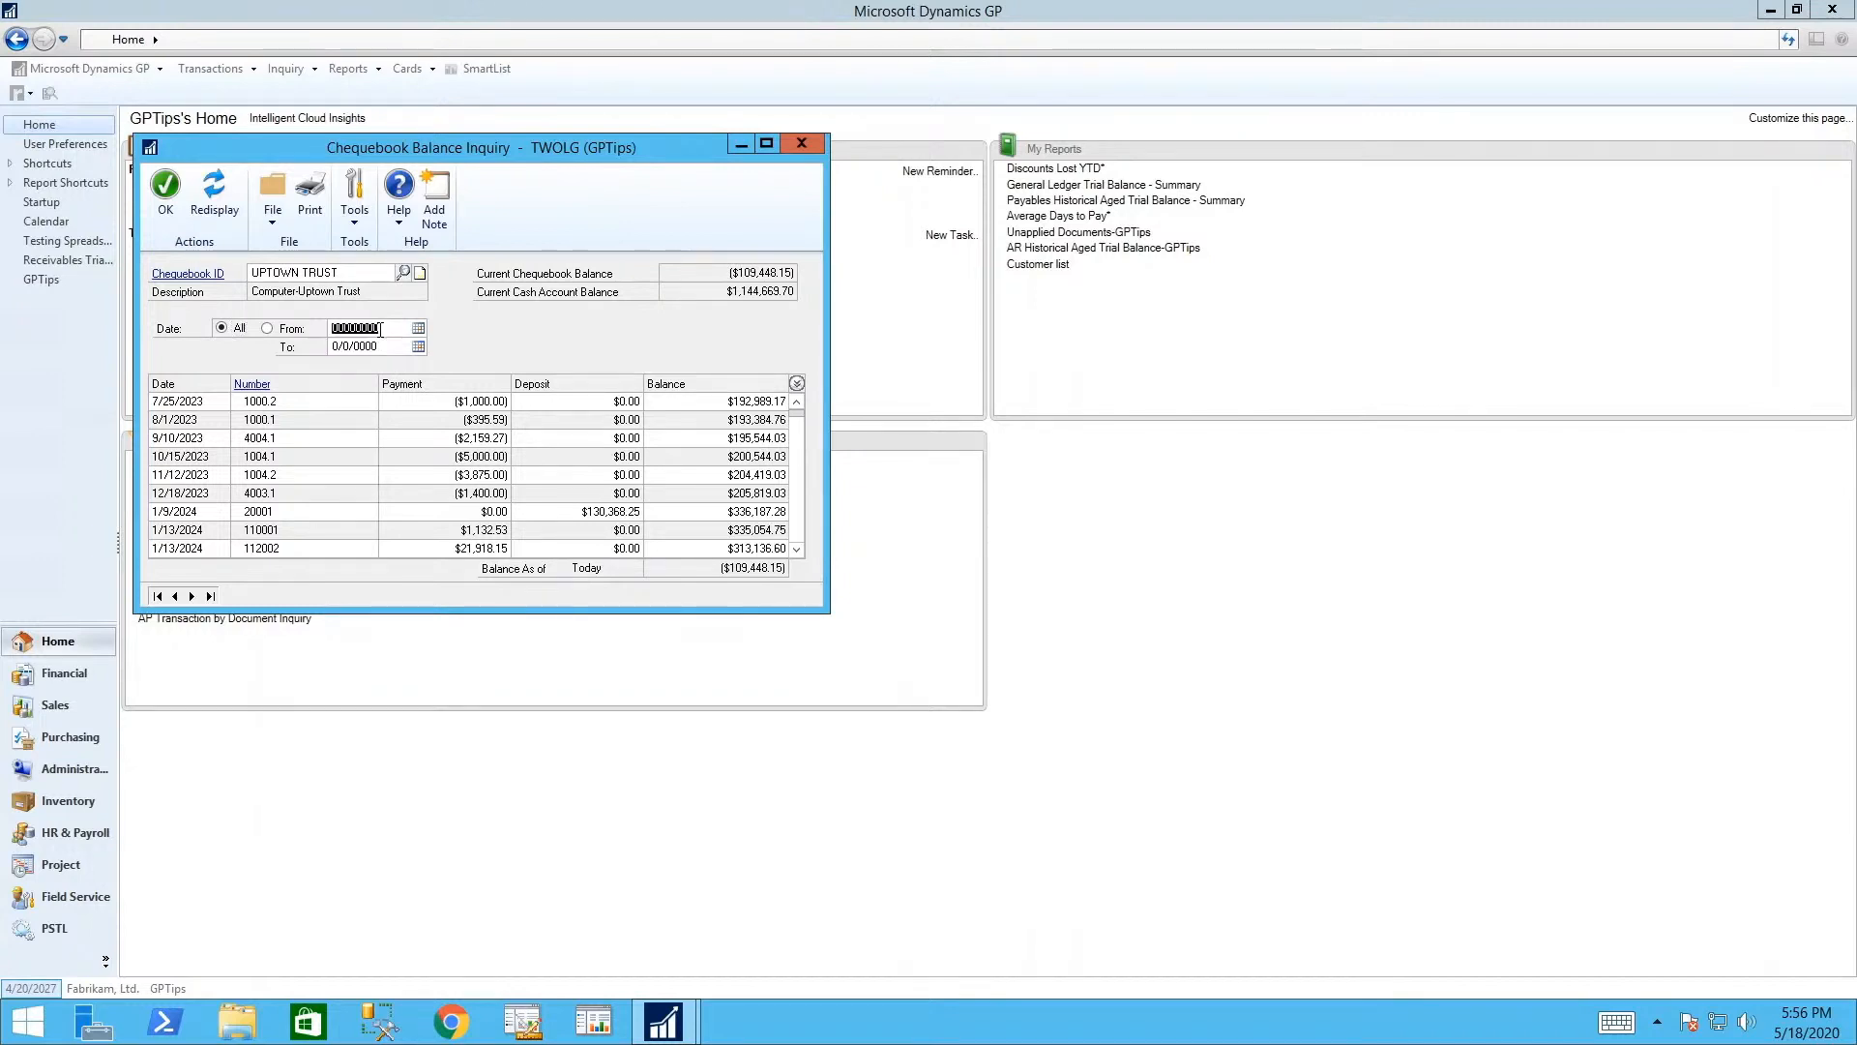
left_click(269, 329)
left_click(387, 330)
type("0401")
key("Tab")
type("0430")
key("Tab")
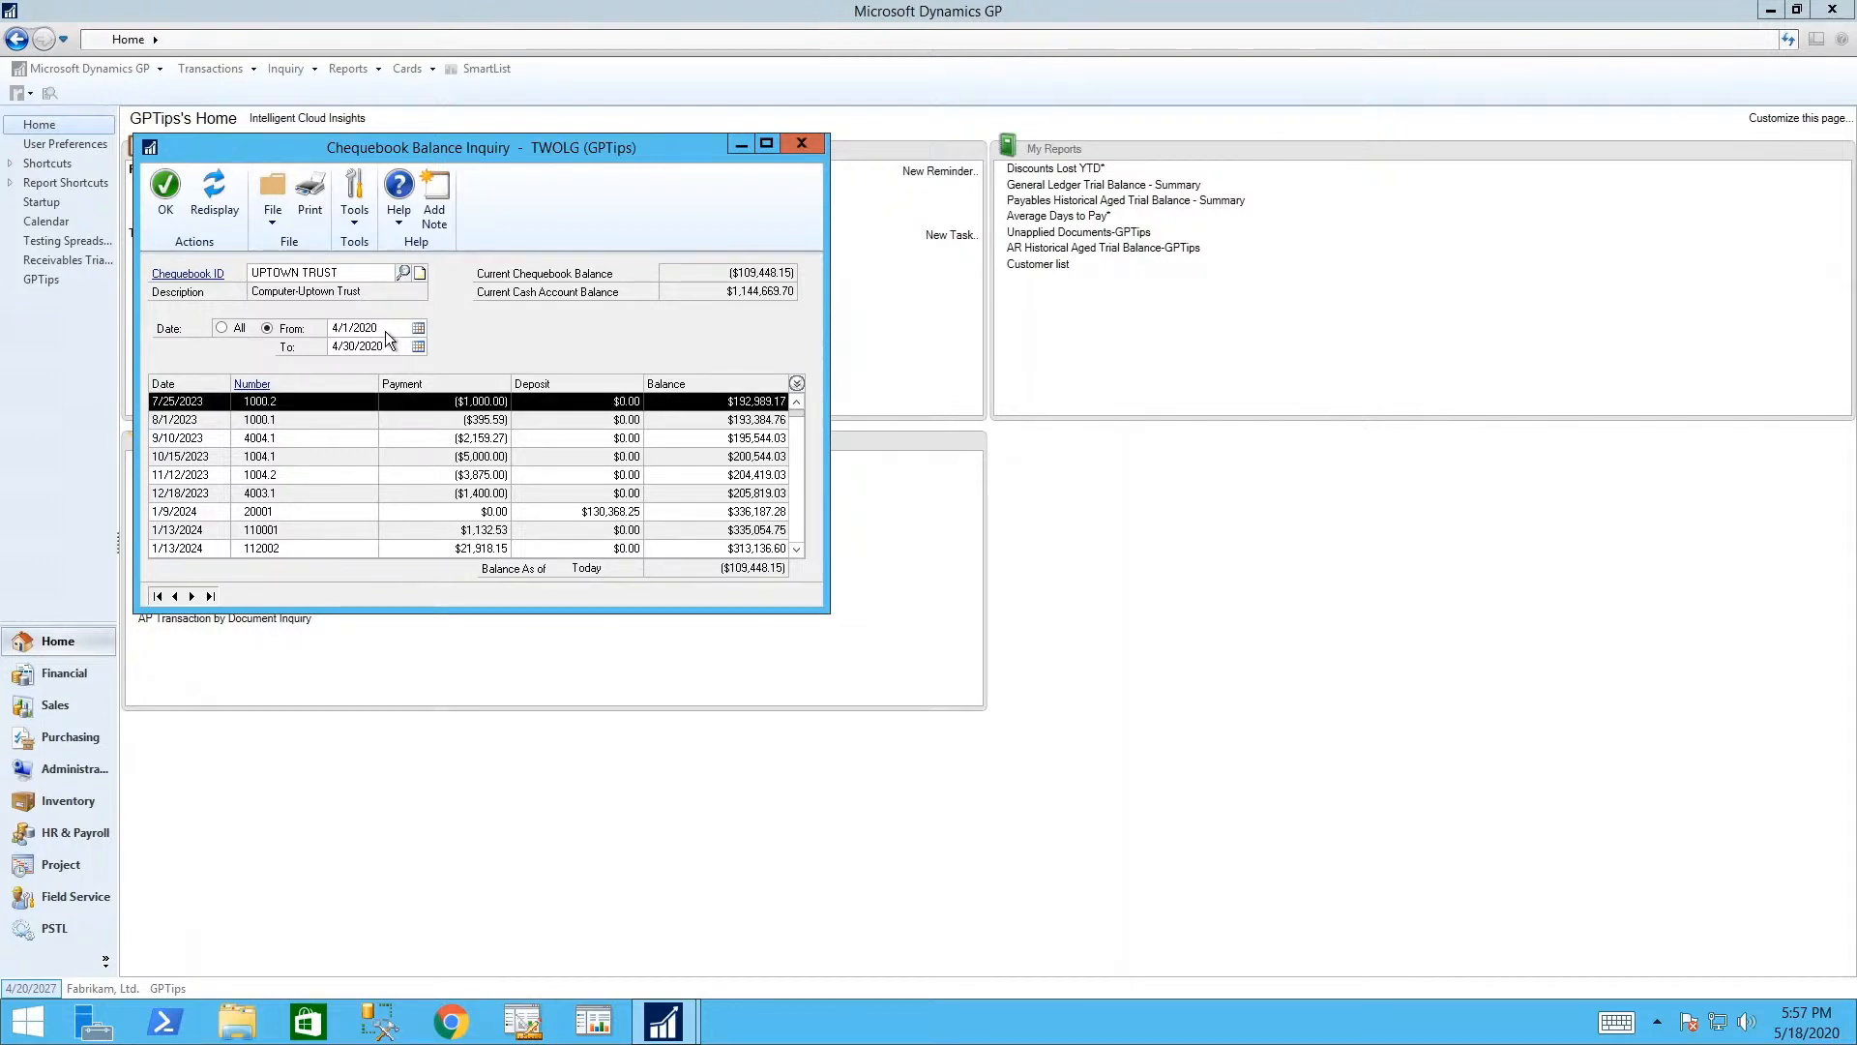
left_click(223, 200)
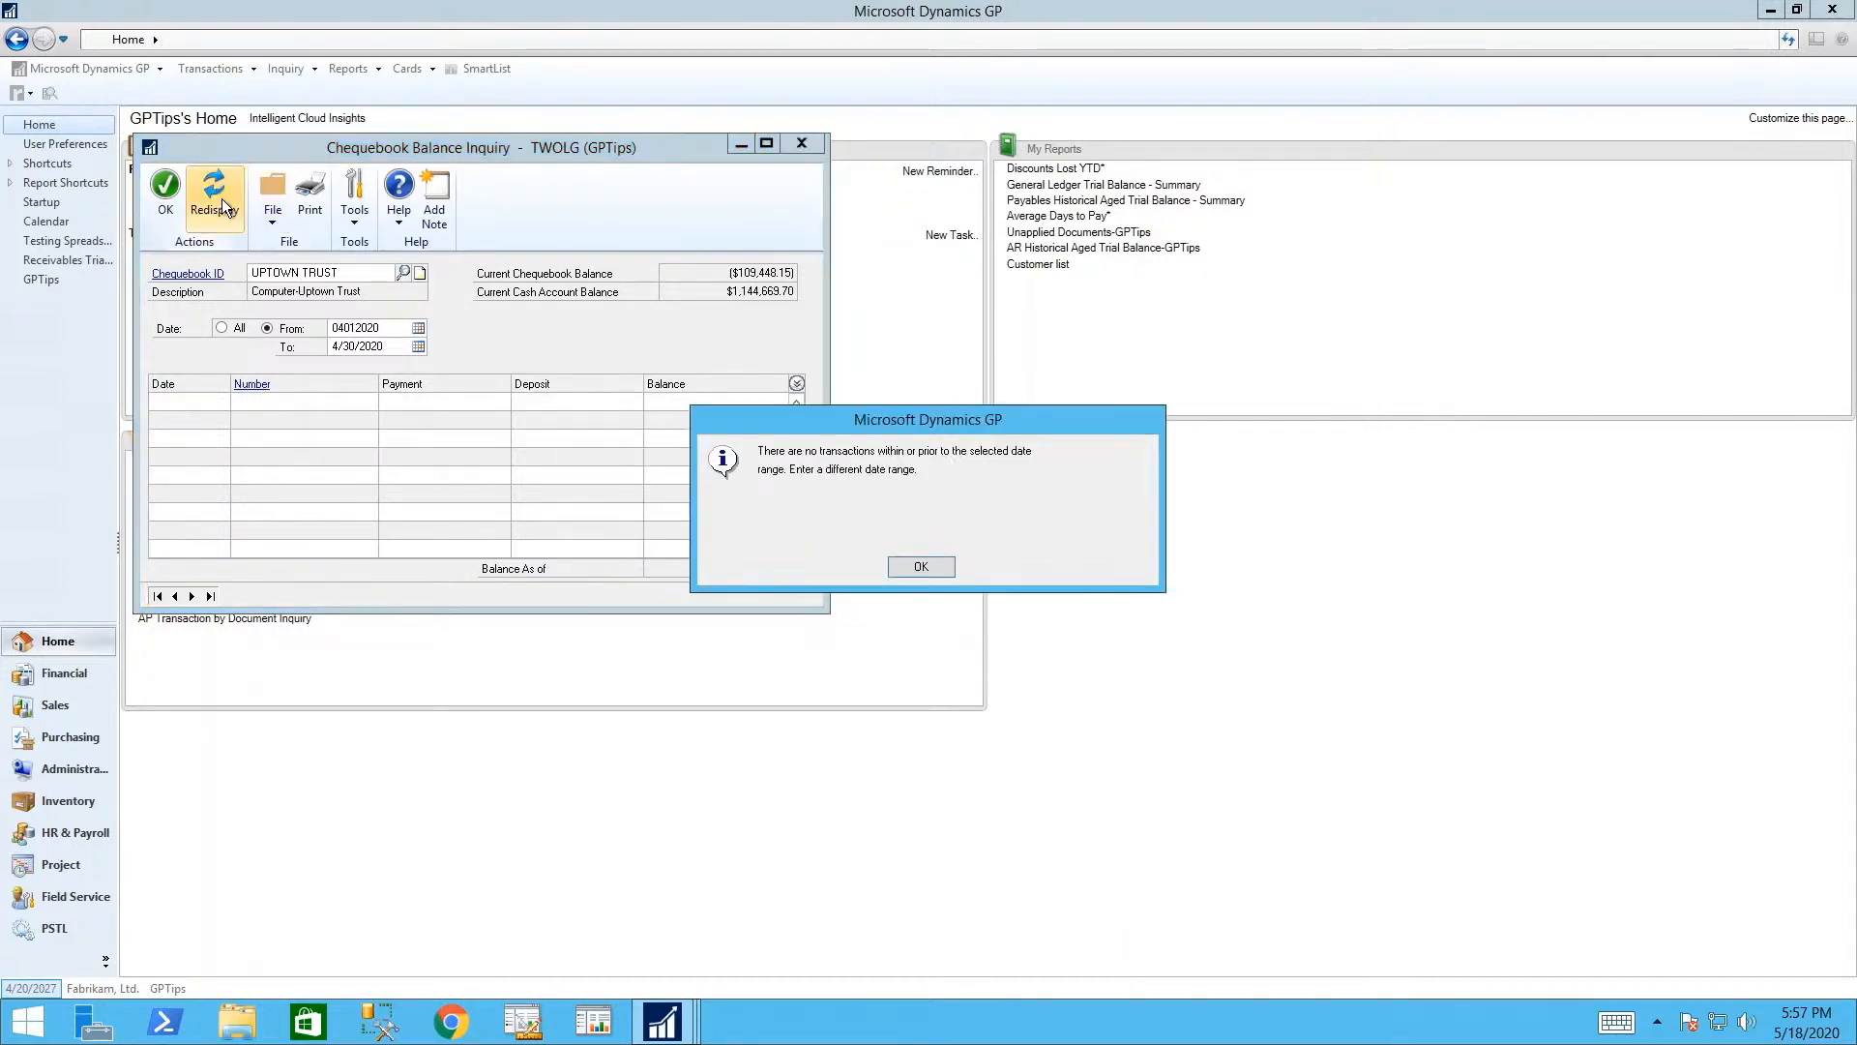
left_click(917, 568)
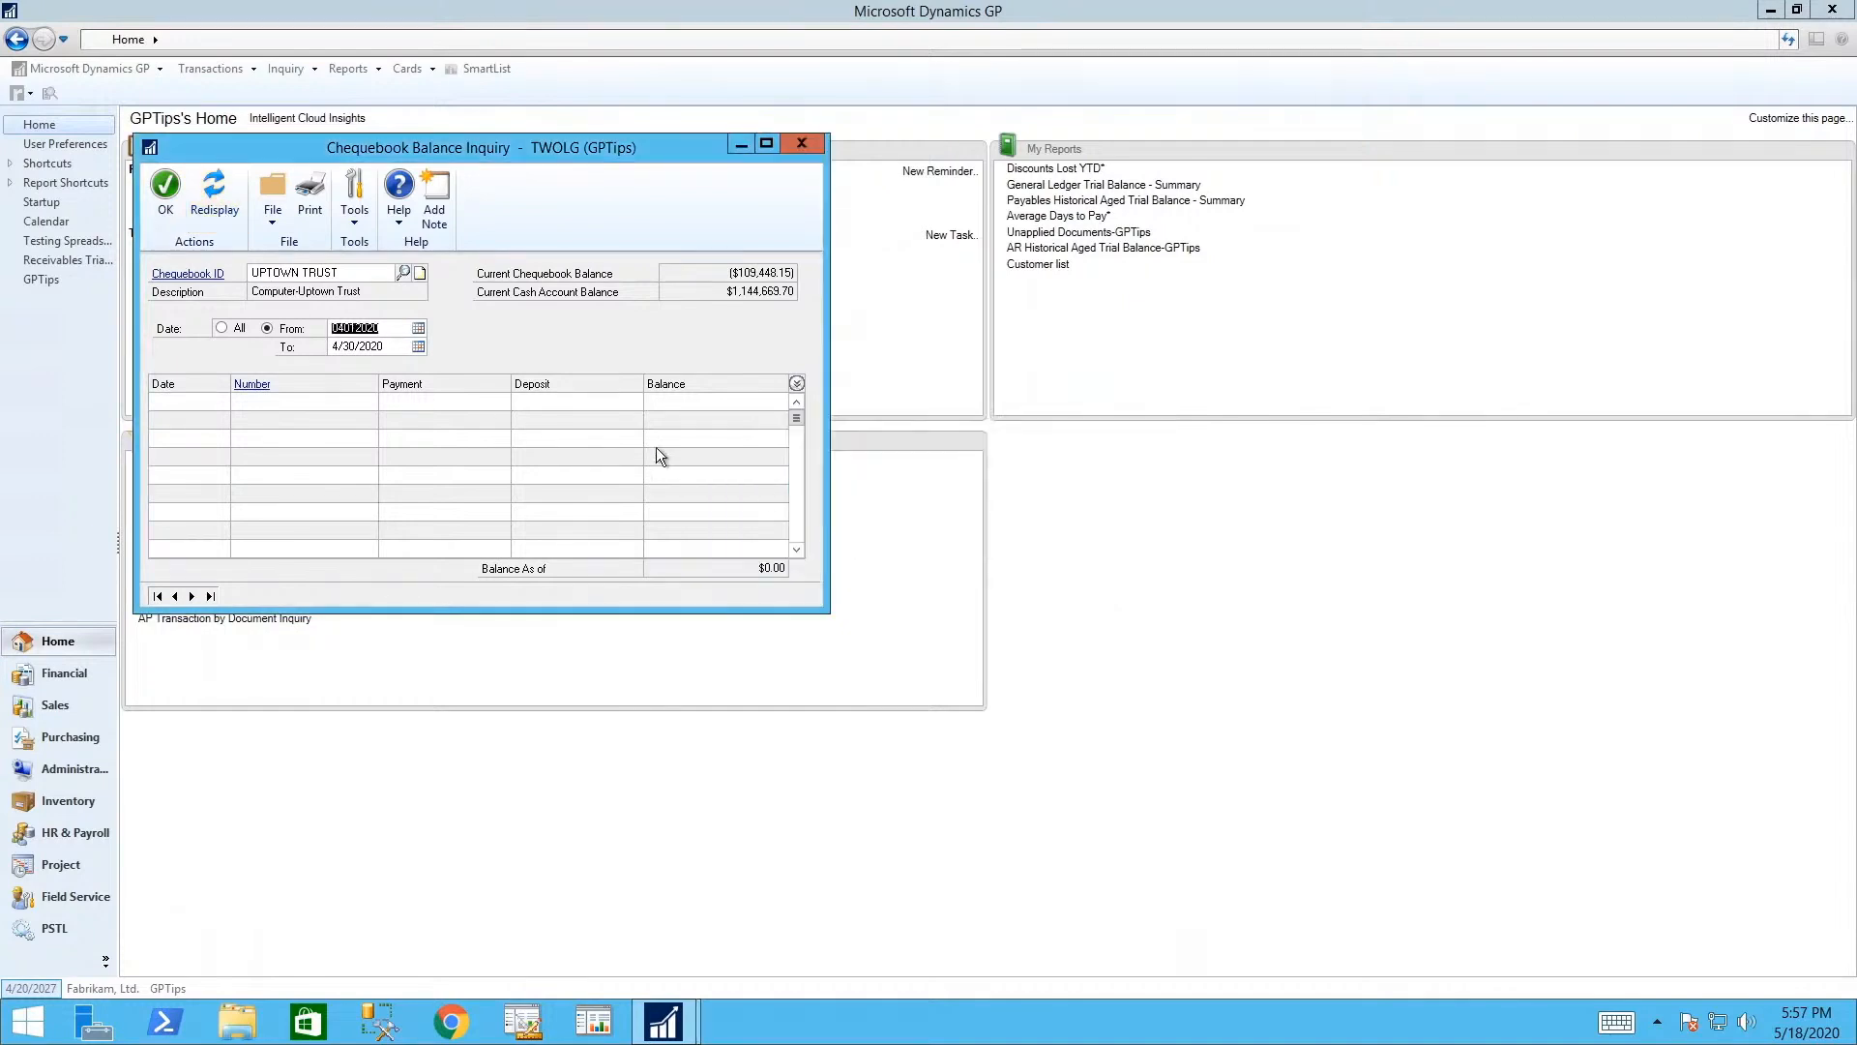
- Correct the range to 4/1/2027–4/30/2027, redisplay, then close the inquiry and go to Financial
left_click(403, 333)
key("Tab")
left_click(388, 345)
type("7")
key("Tab")
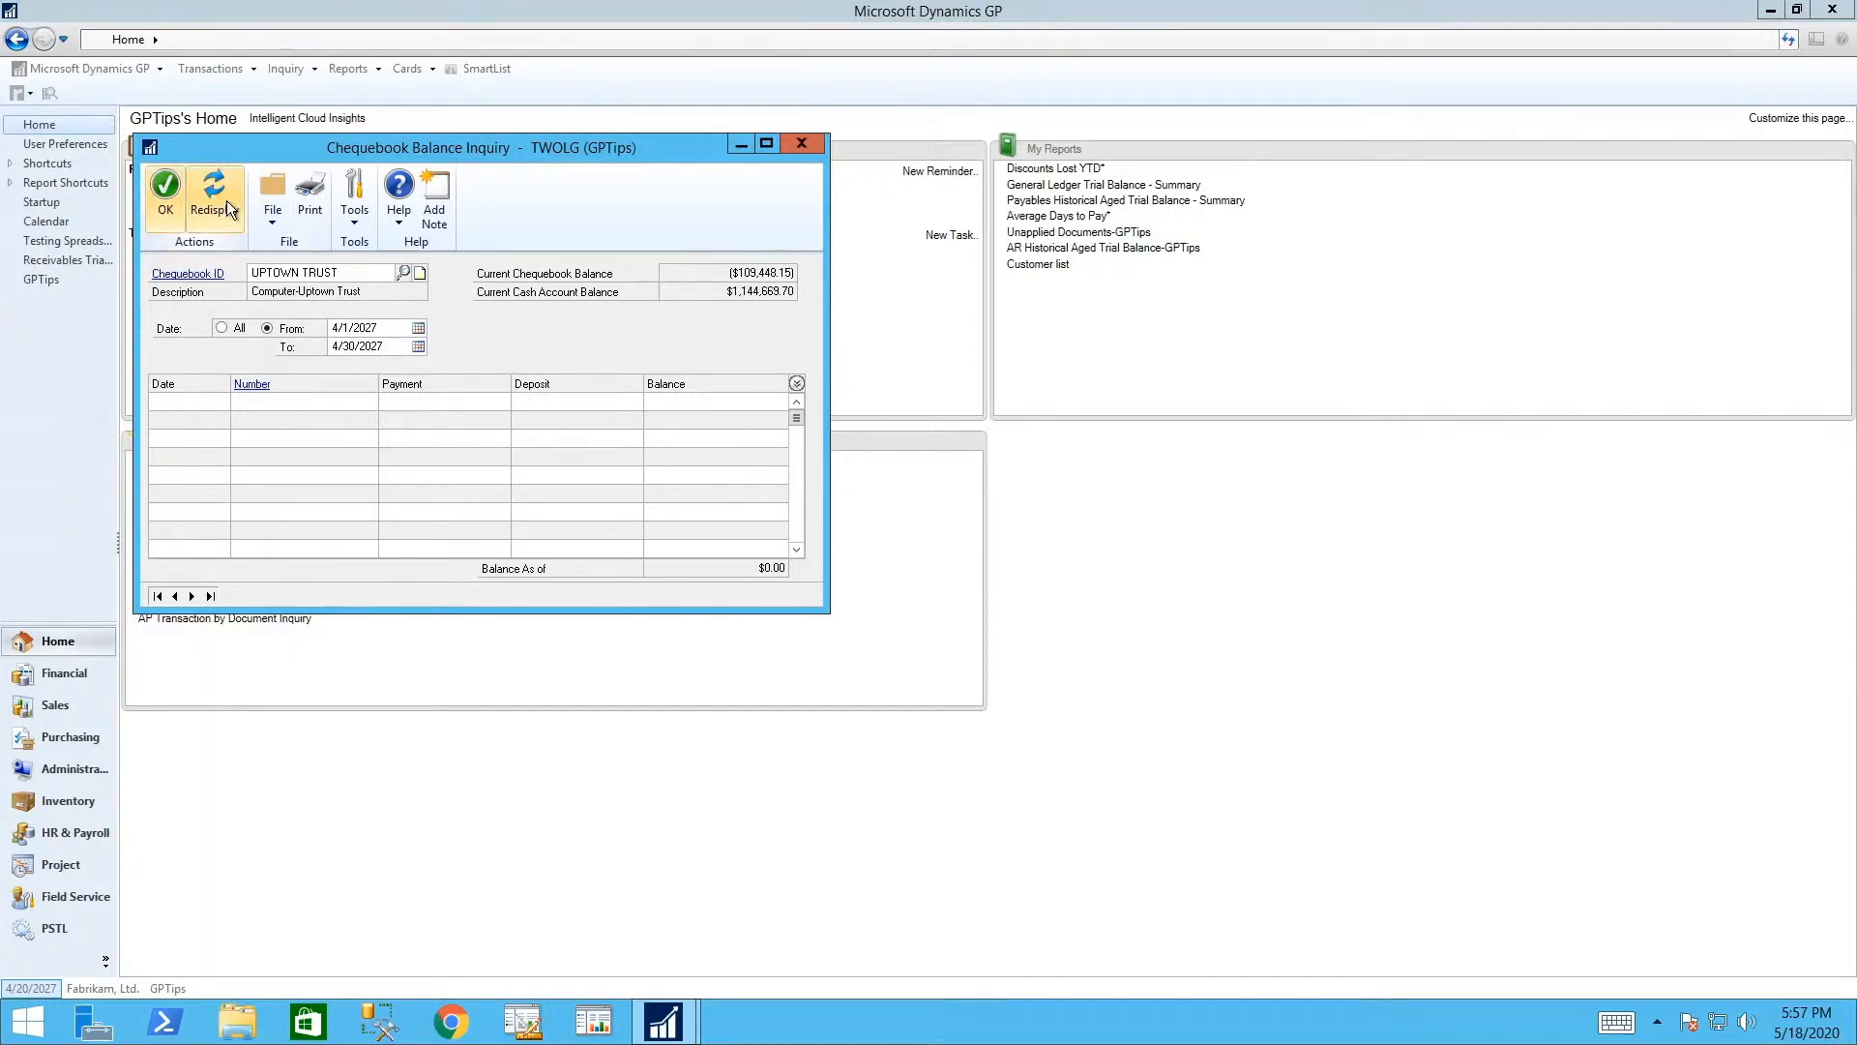
left_click(227, 200)
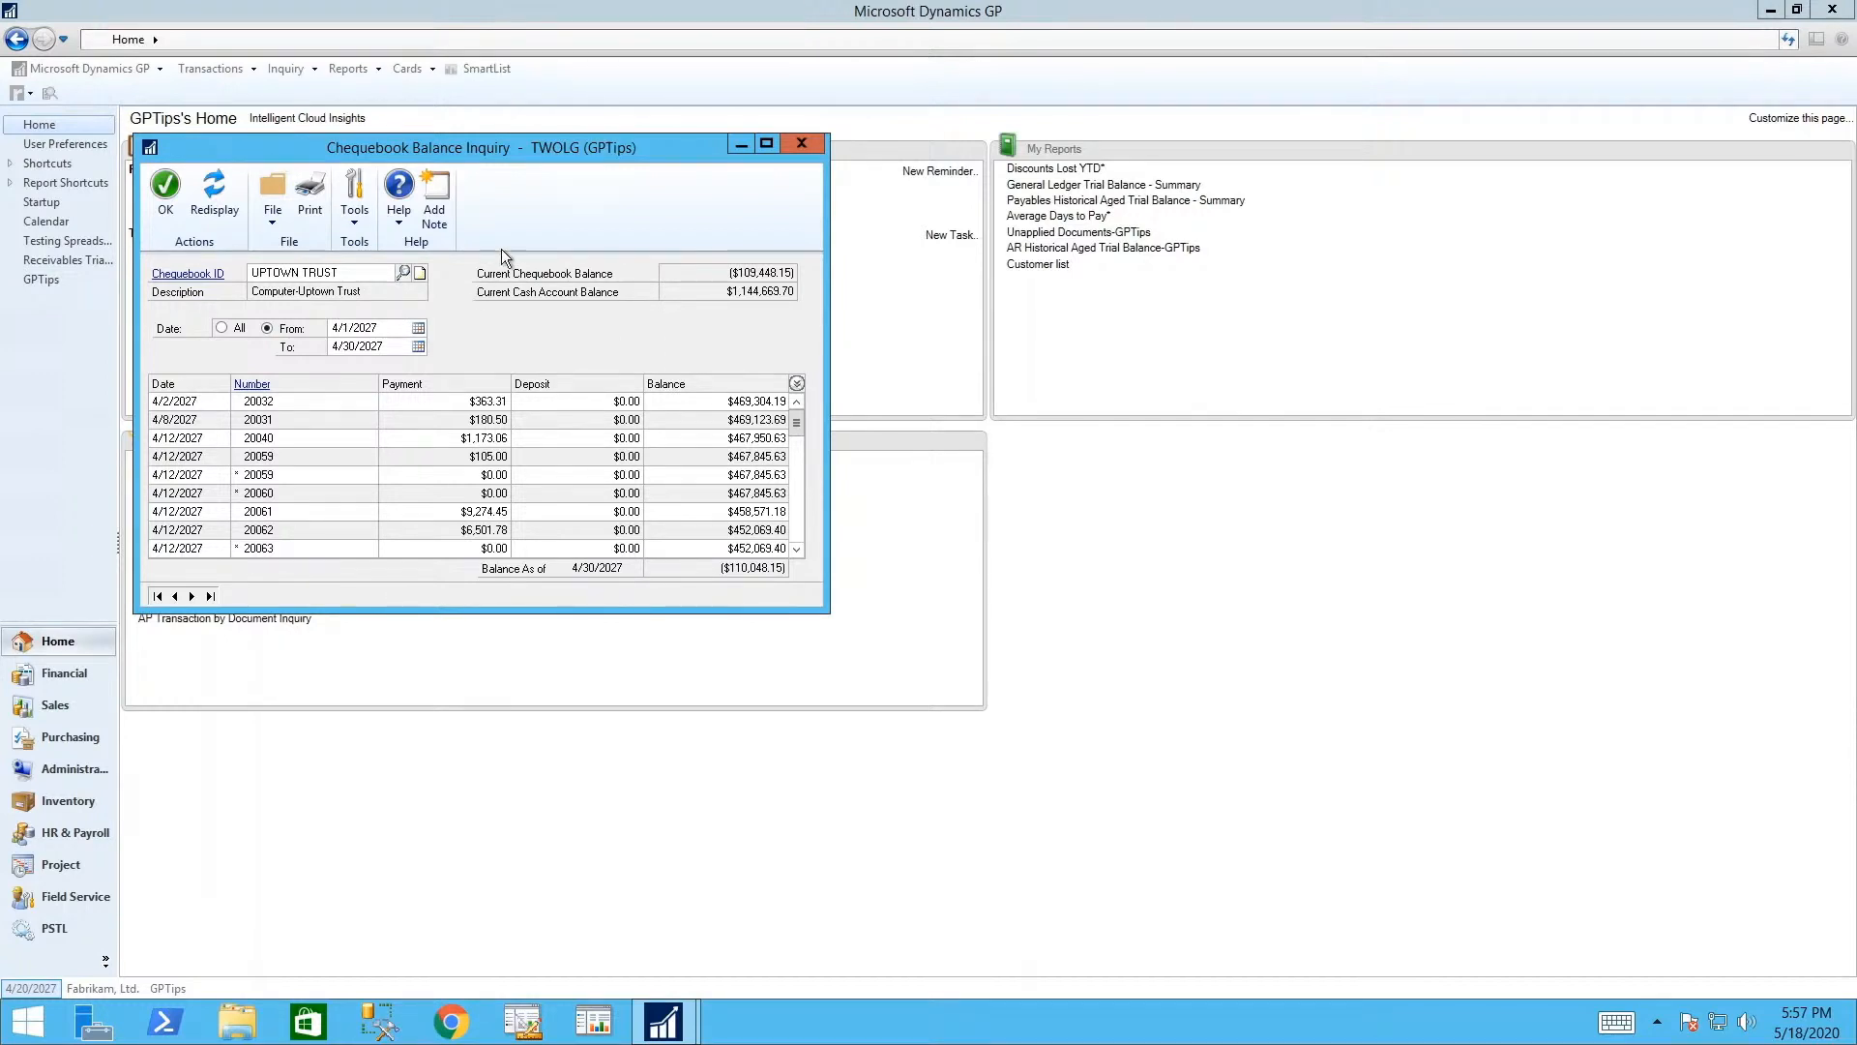
left_click(803, 143)
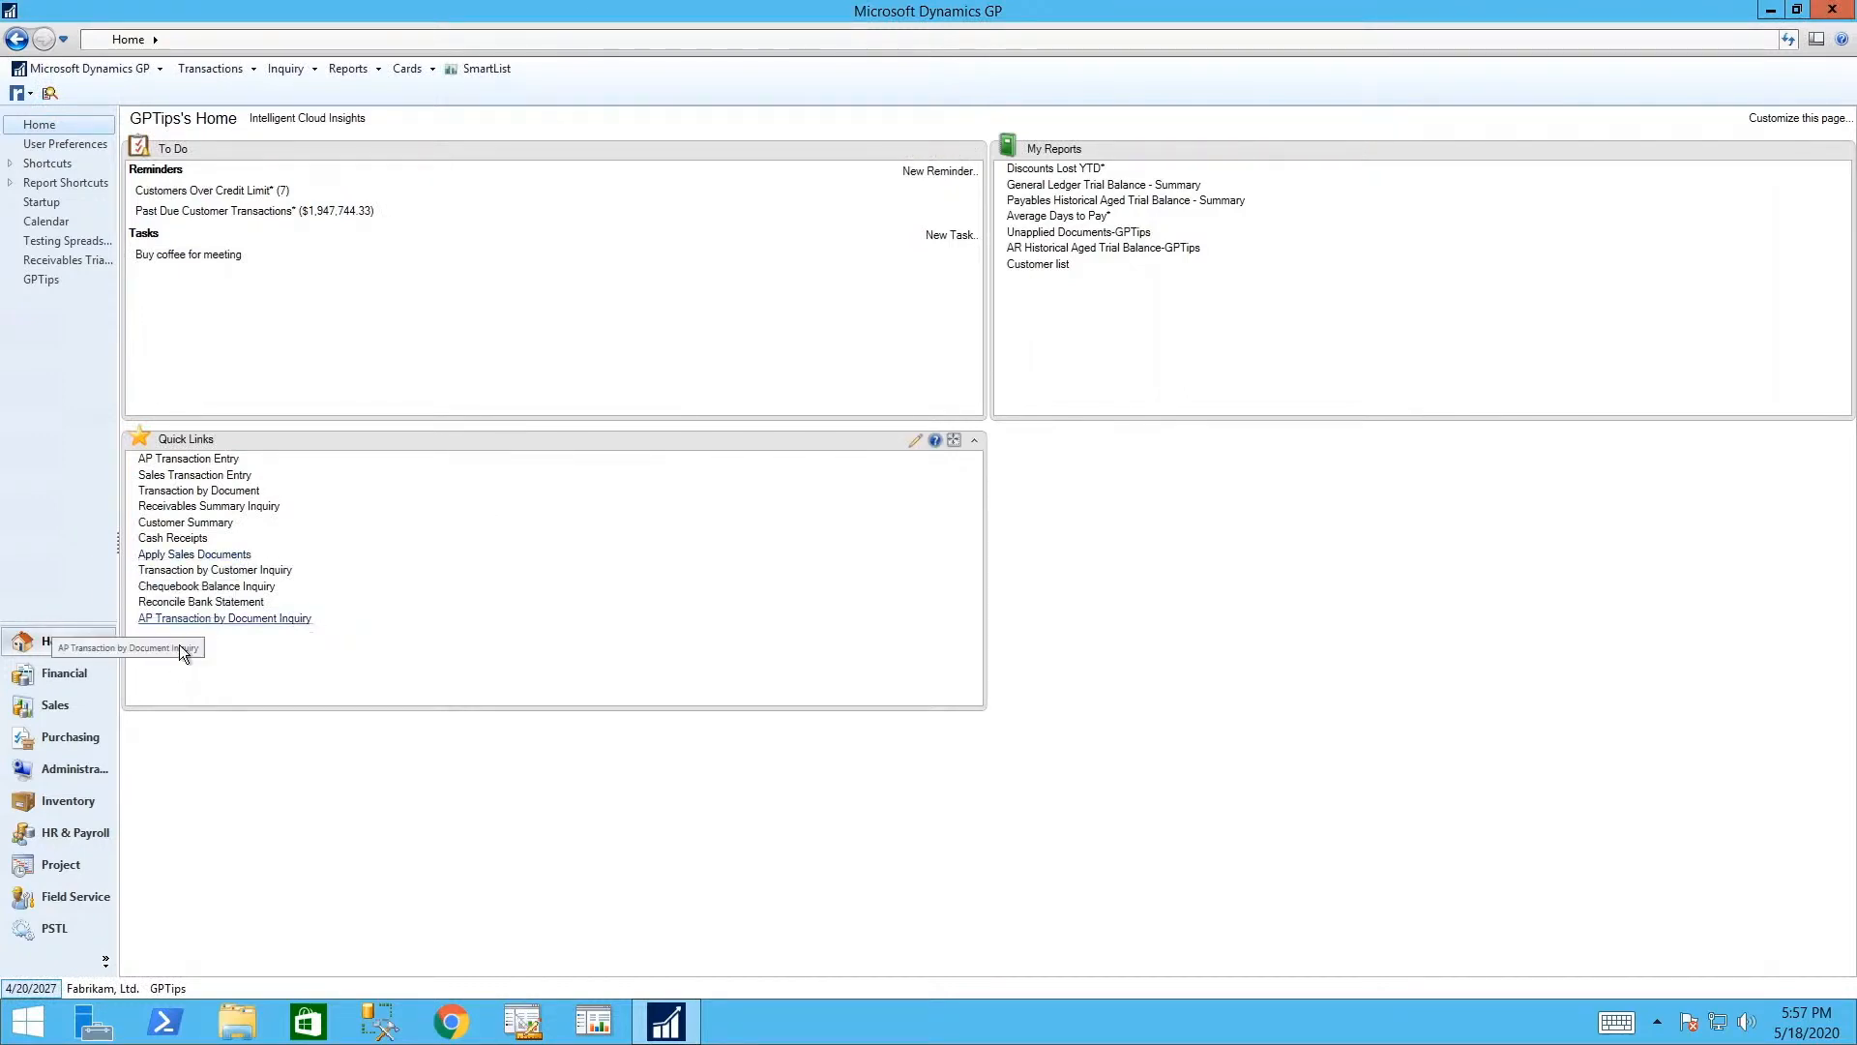
left_click(80, 677)
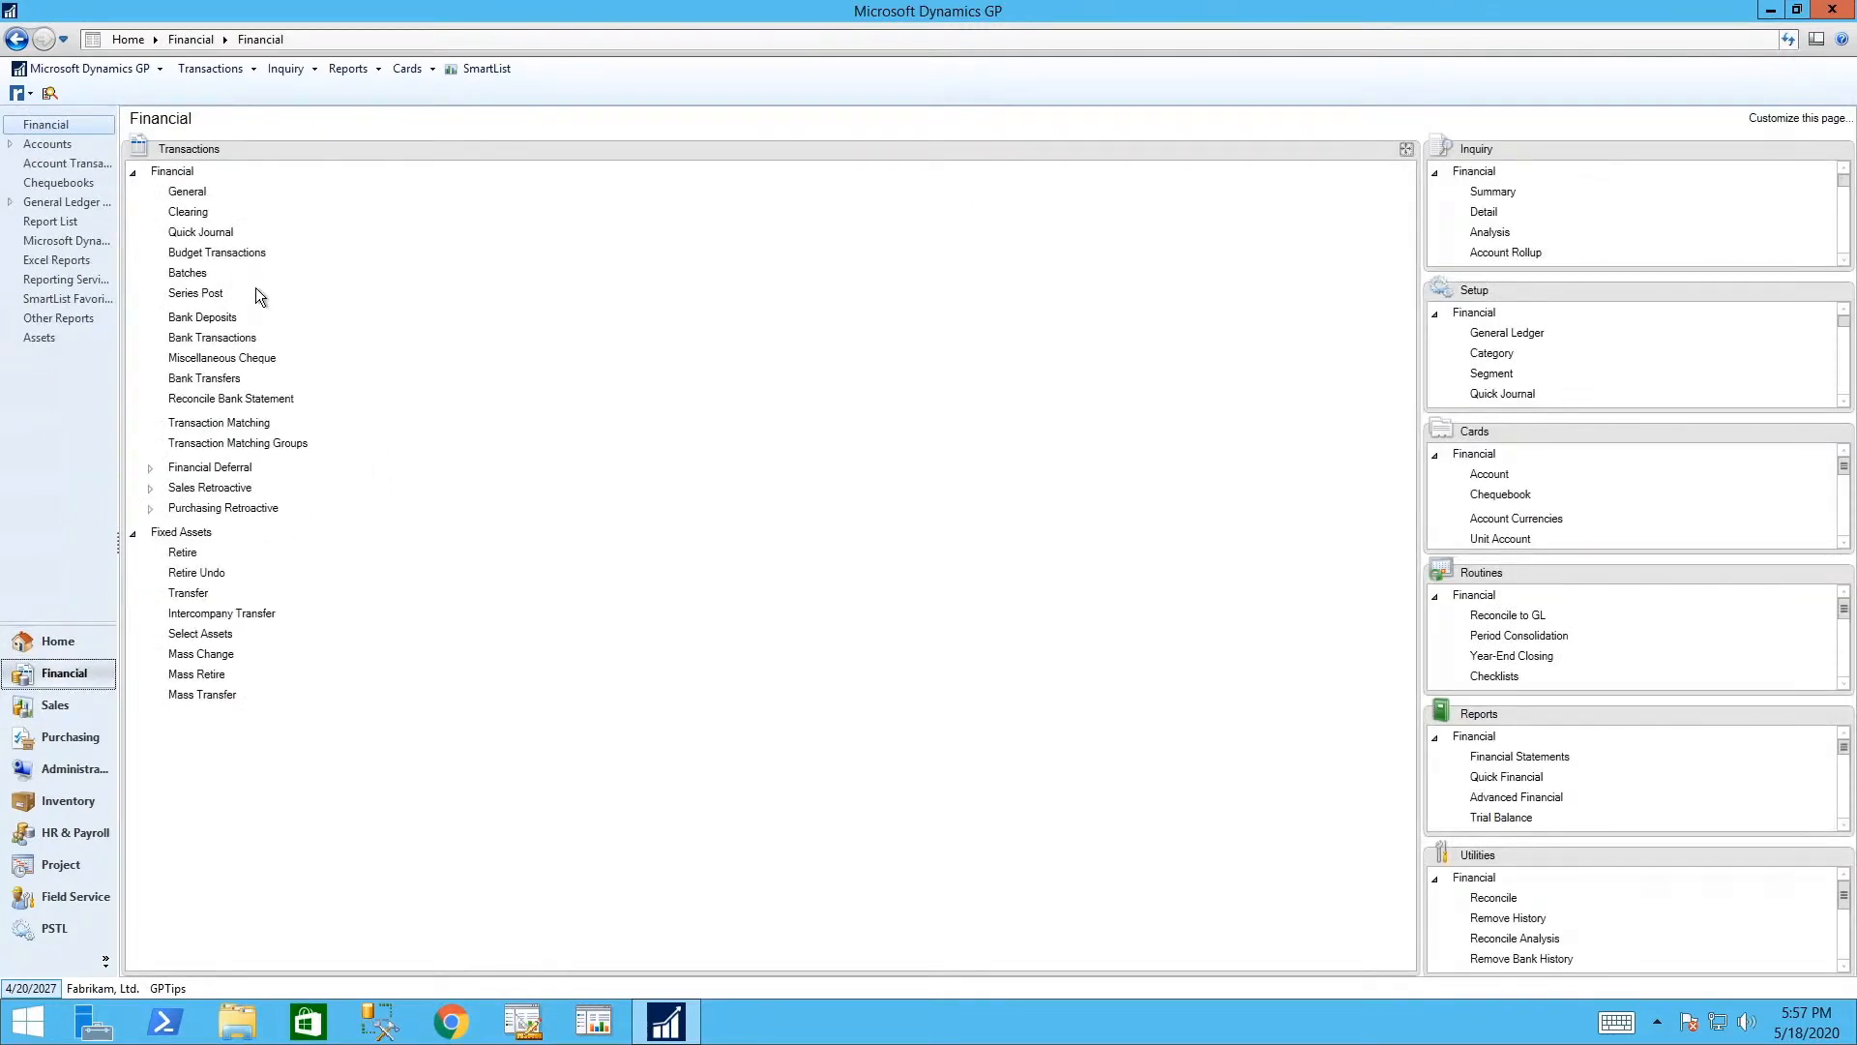
- Start general journal entry 3,537 in batch DEMO with reference 'payroll april 2027'
left_click(187, 191)
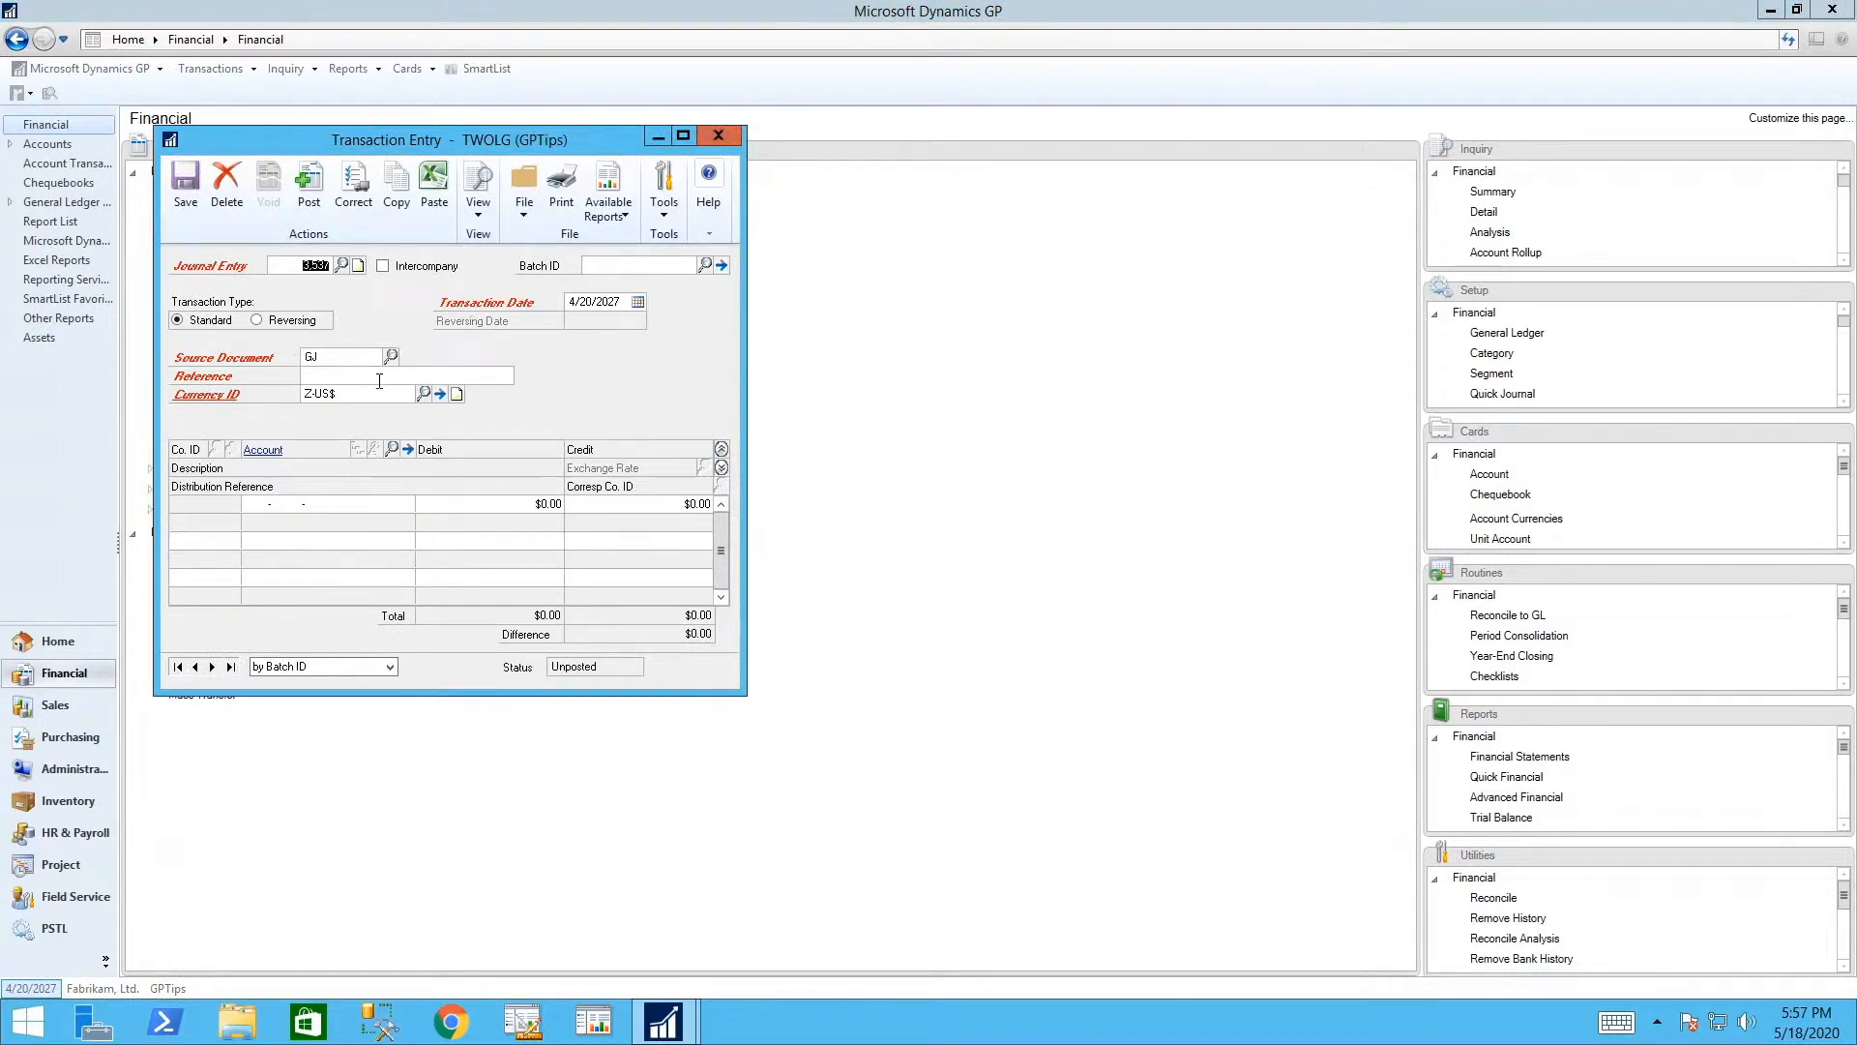
left_click(600, 266)
type("DEI")
key("BackSpace")
type("MO")
key("Tab")
left_click(408, 372)
type("payroll april 2027")
key("Tab")
- Copy payroll rows A2:D11 from the GP Journal Import Sample workbook, then return to the journal entry
left_click(1771, 10)
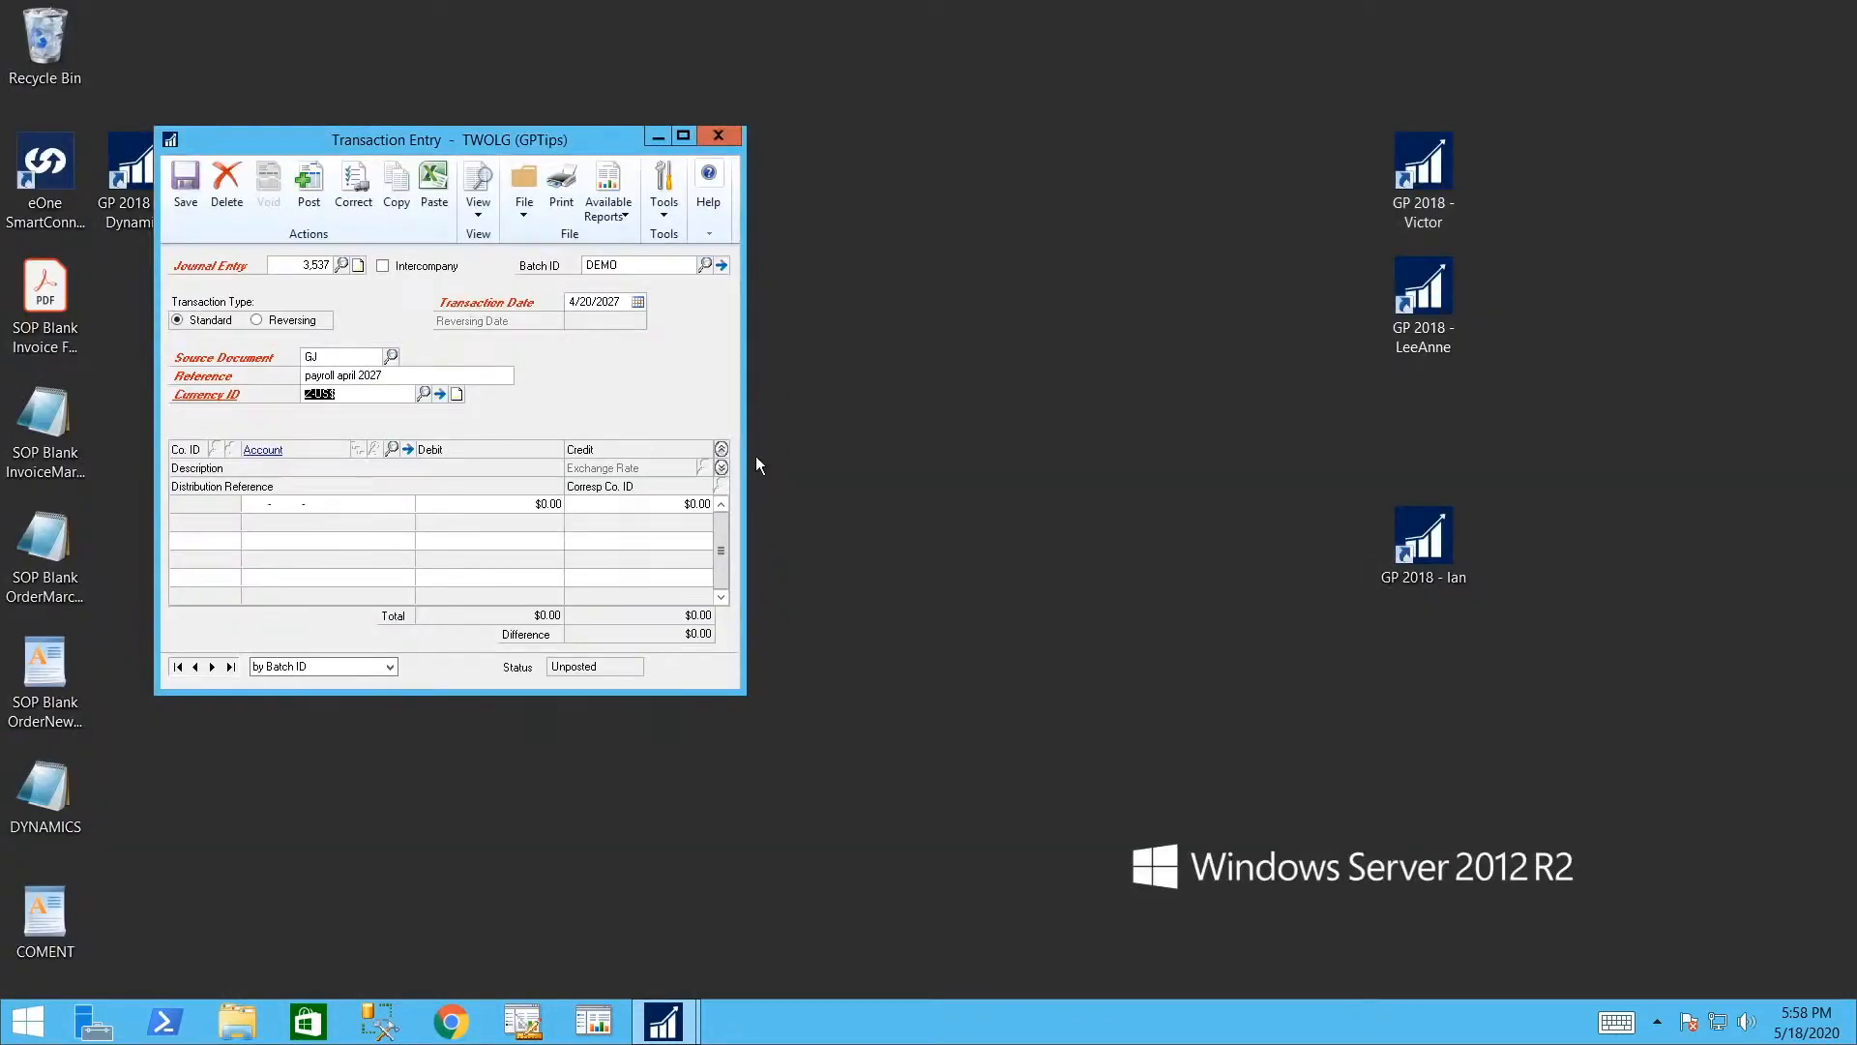
left_click(658, 137)
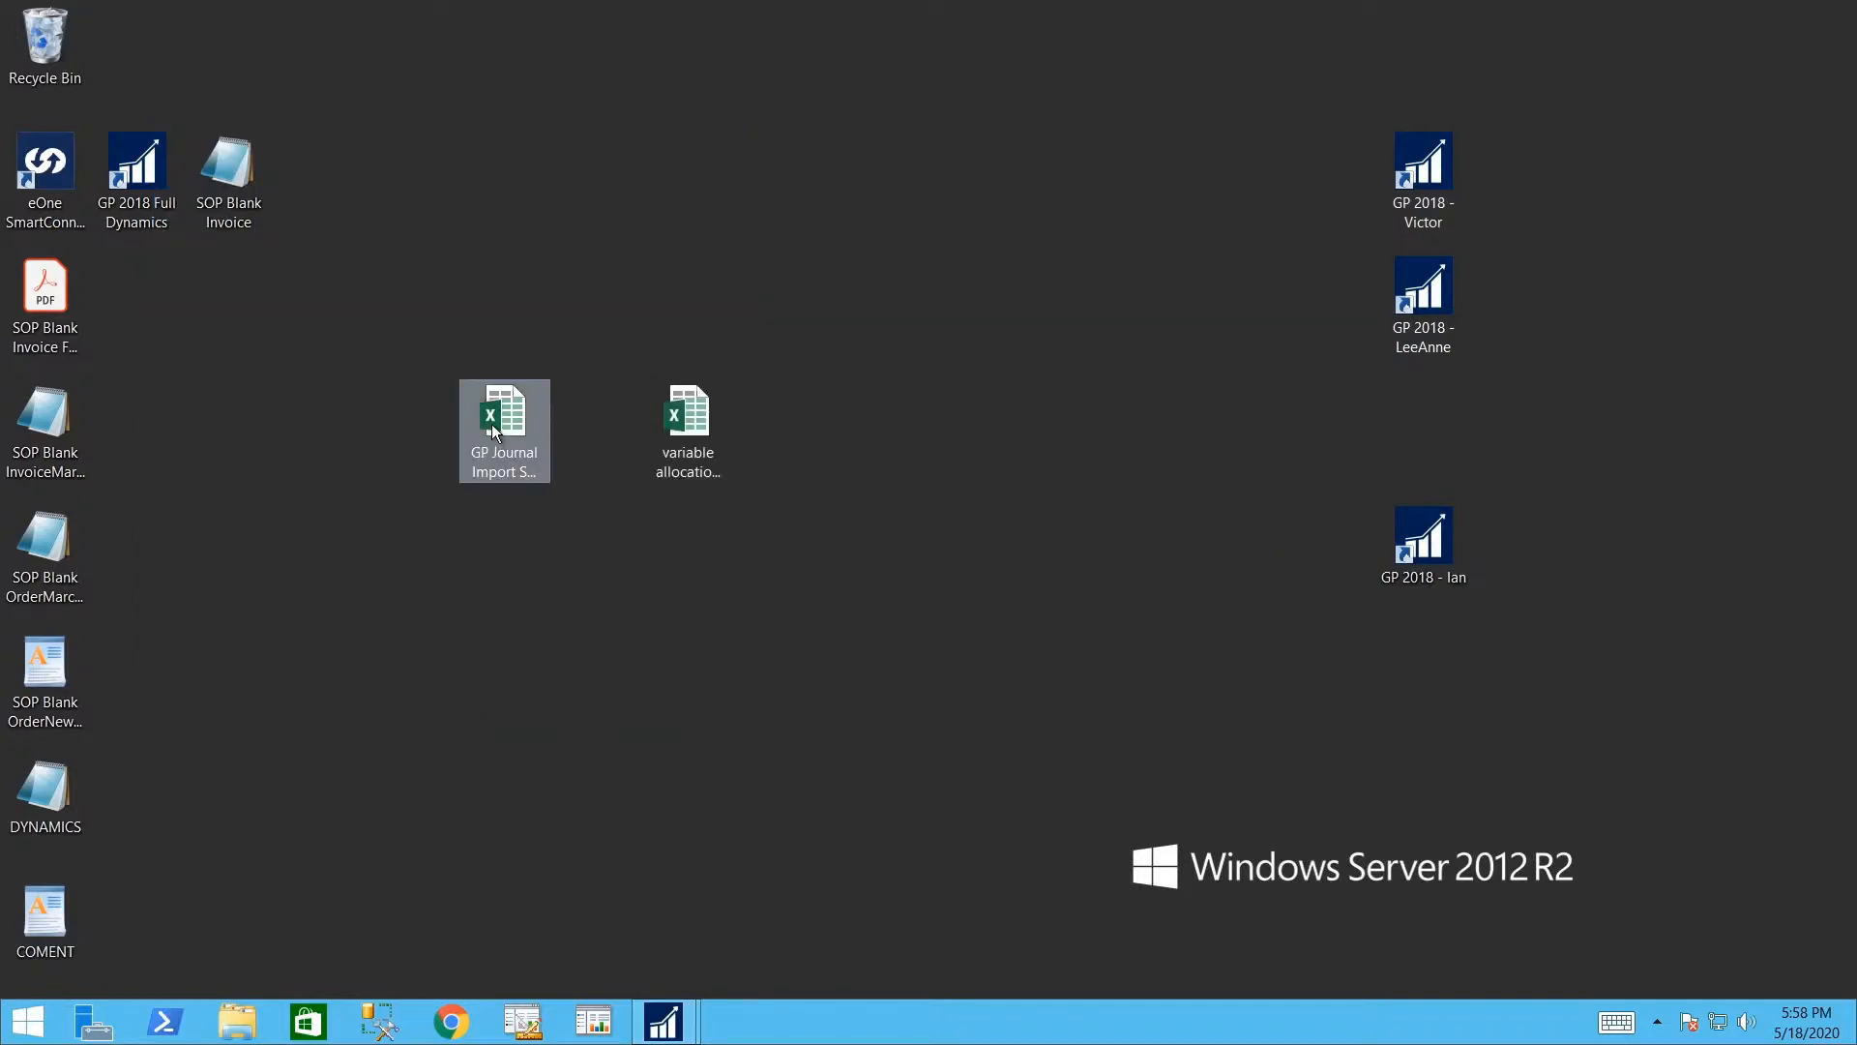
left_click(505, 426)
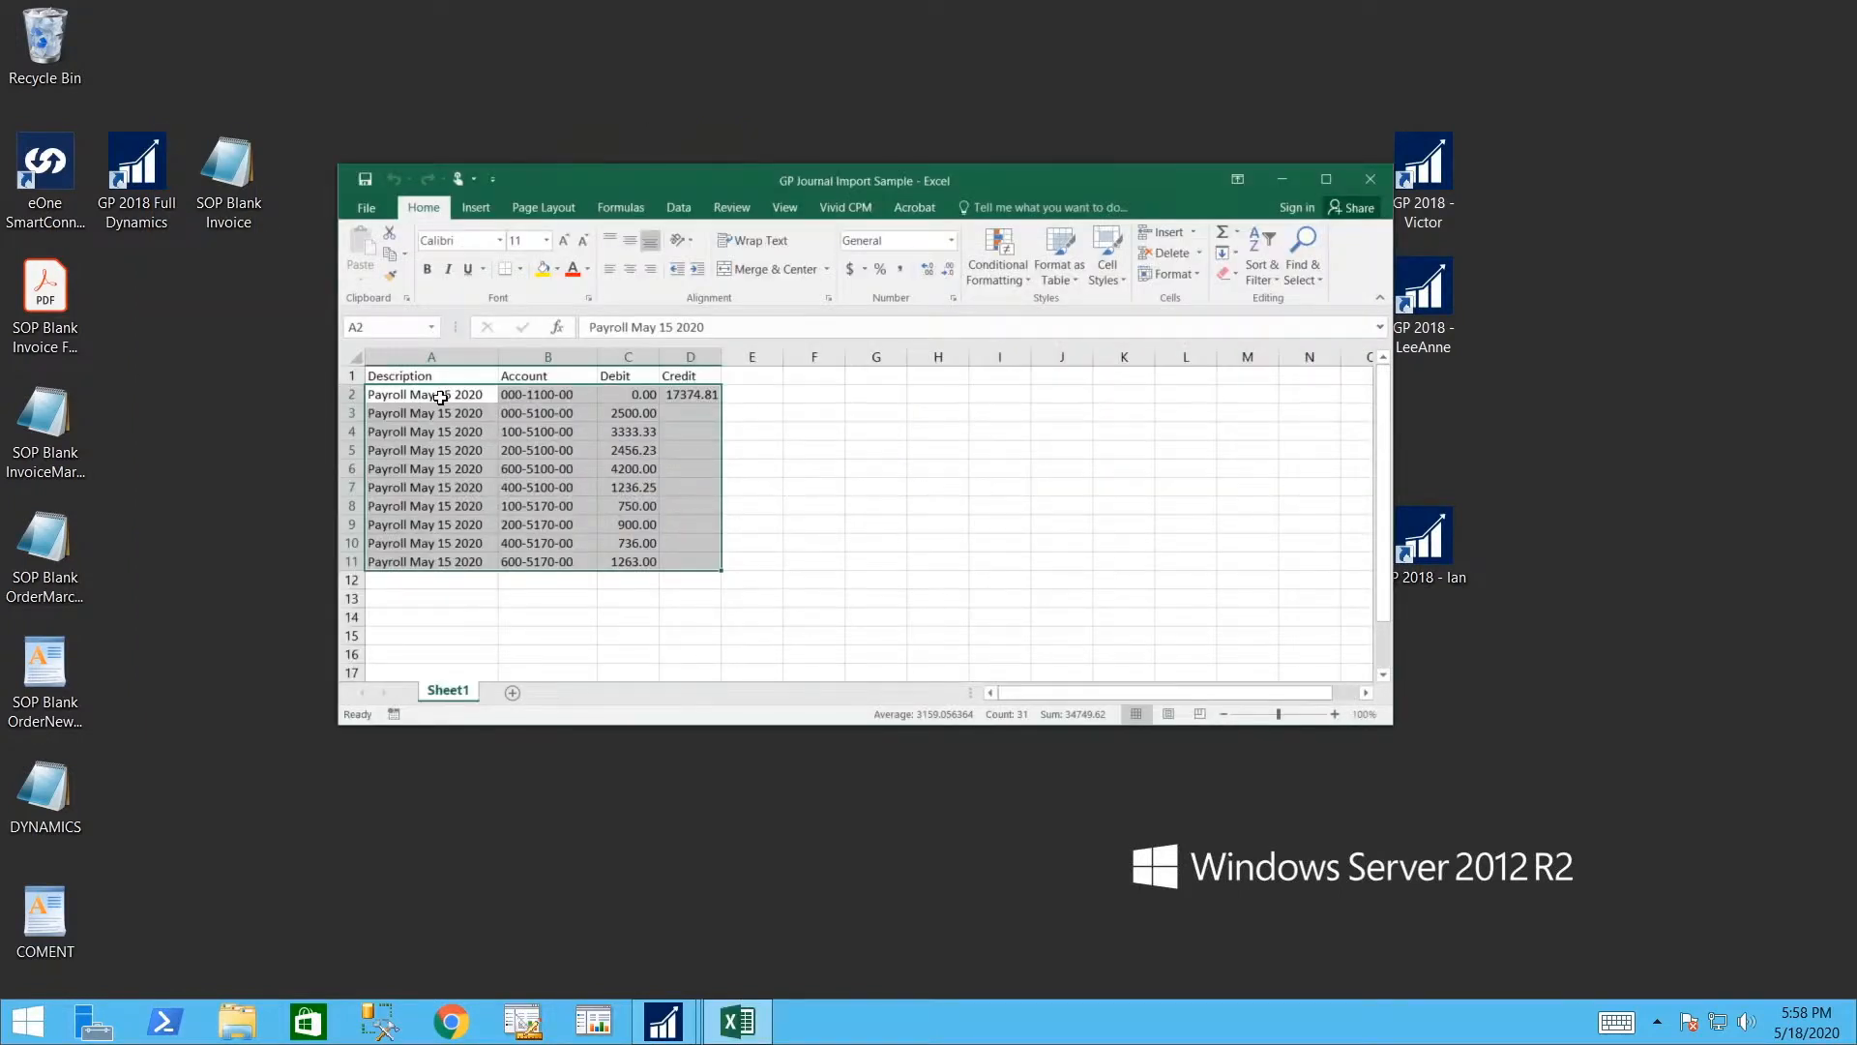
left_click_drag(431, 394, 674, 545)
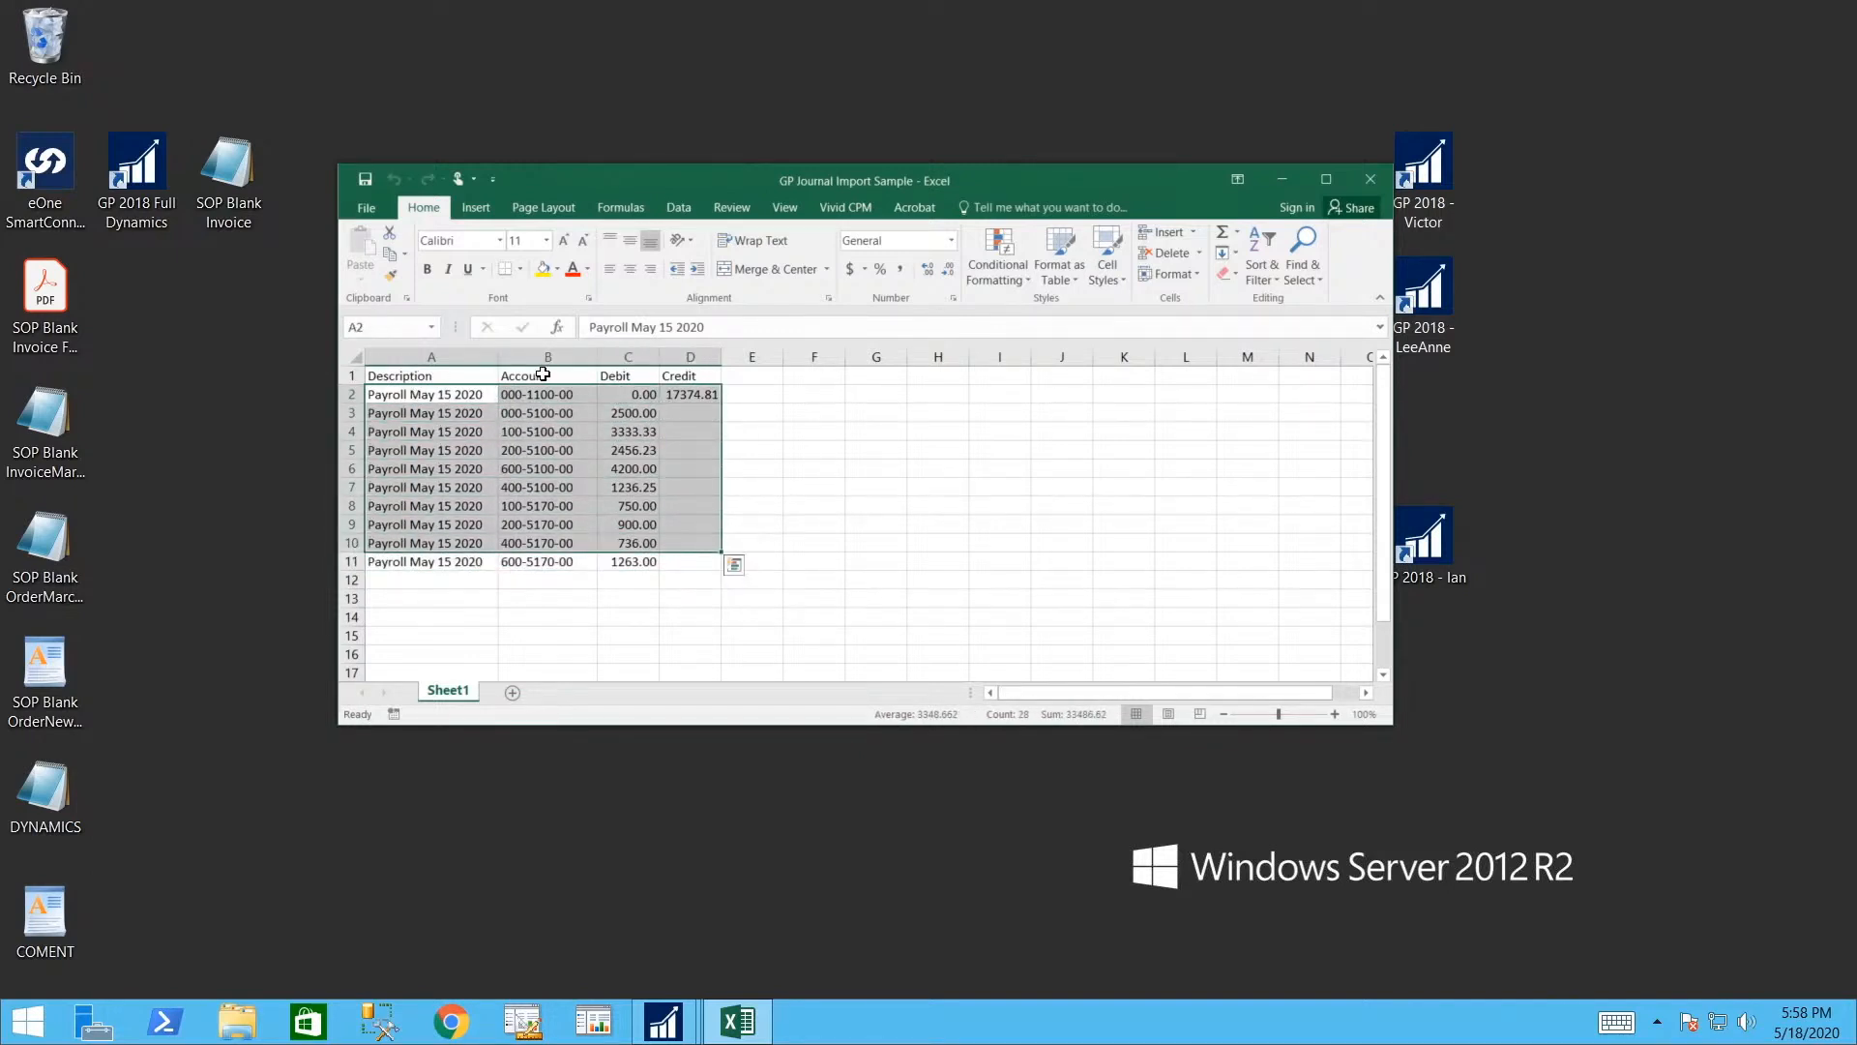
left_click_drag(418, 394, 682, 561)
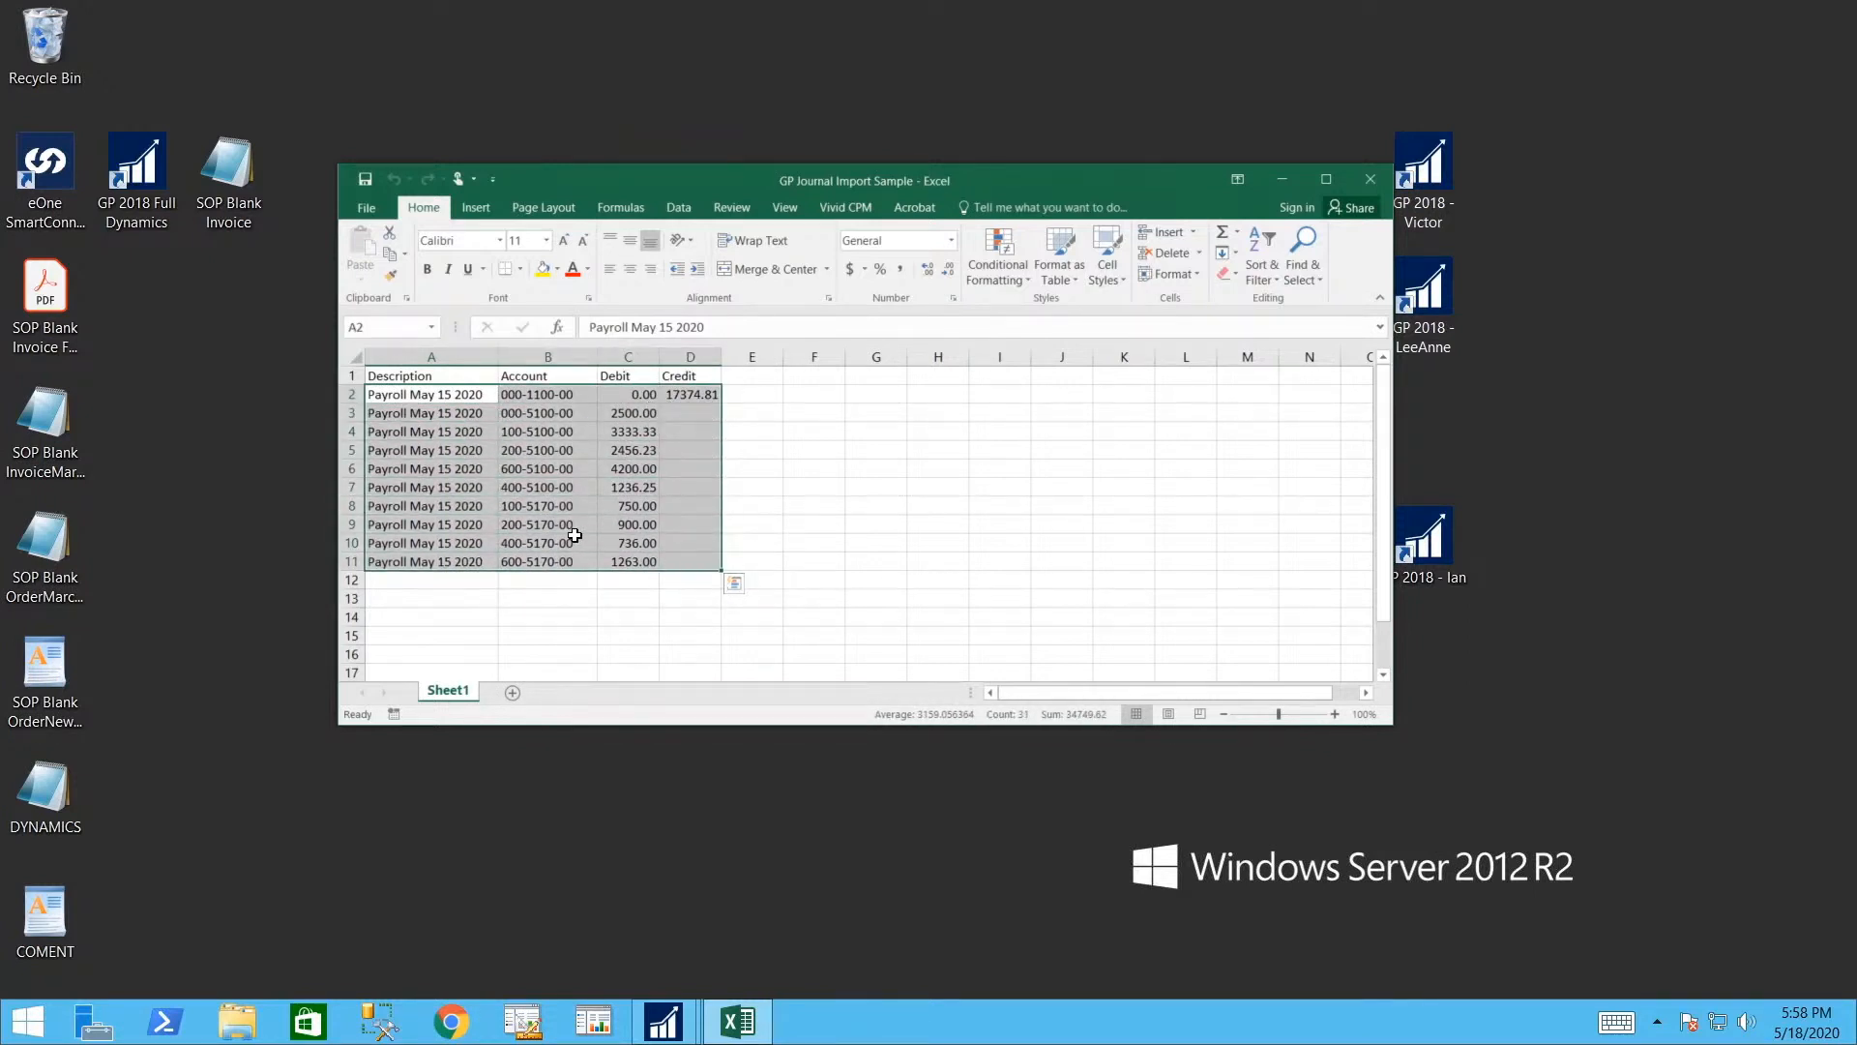
key("ctrl+c")
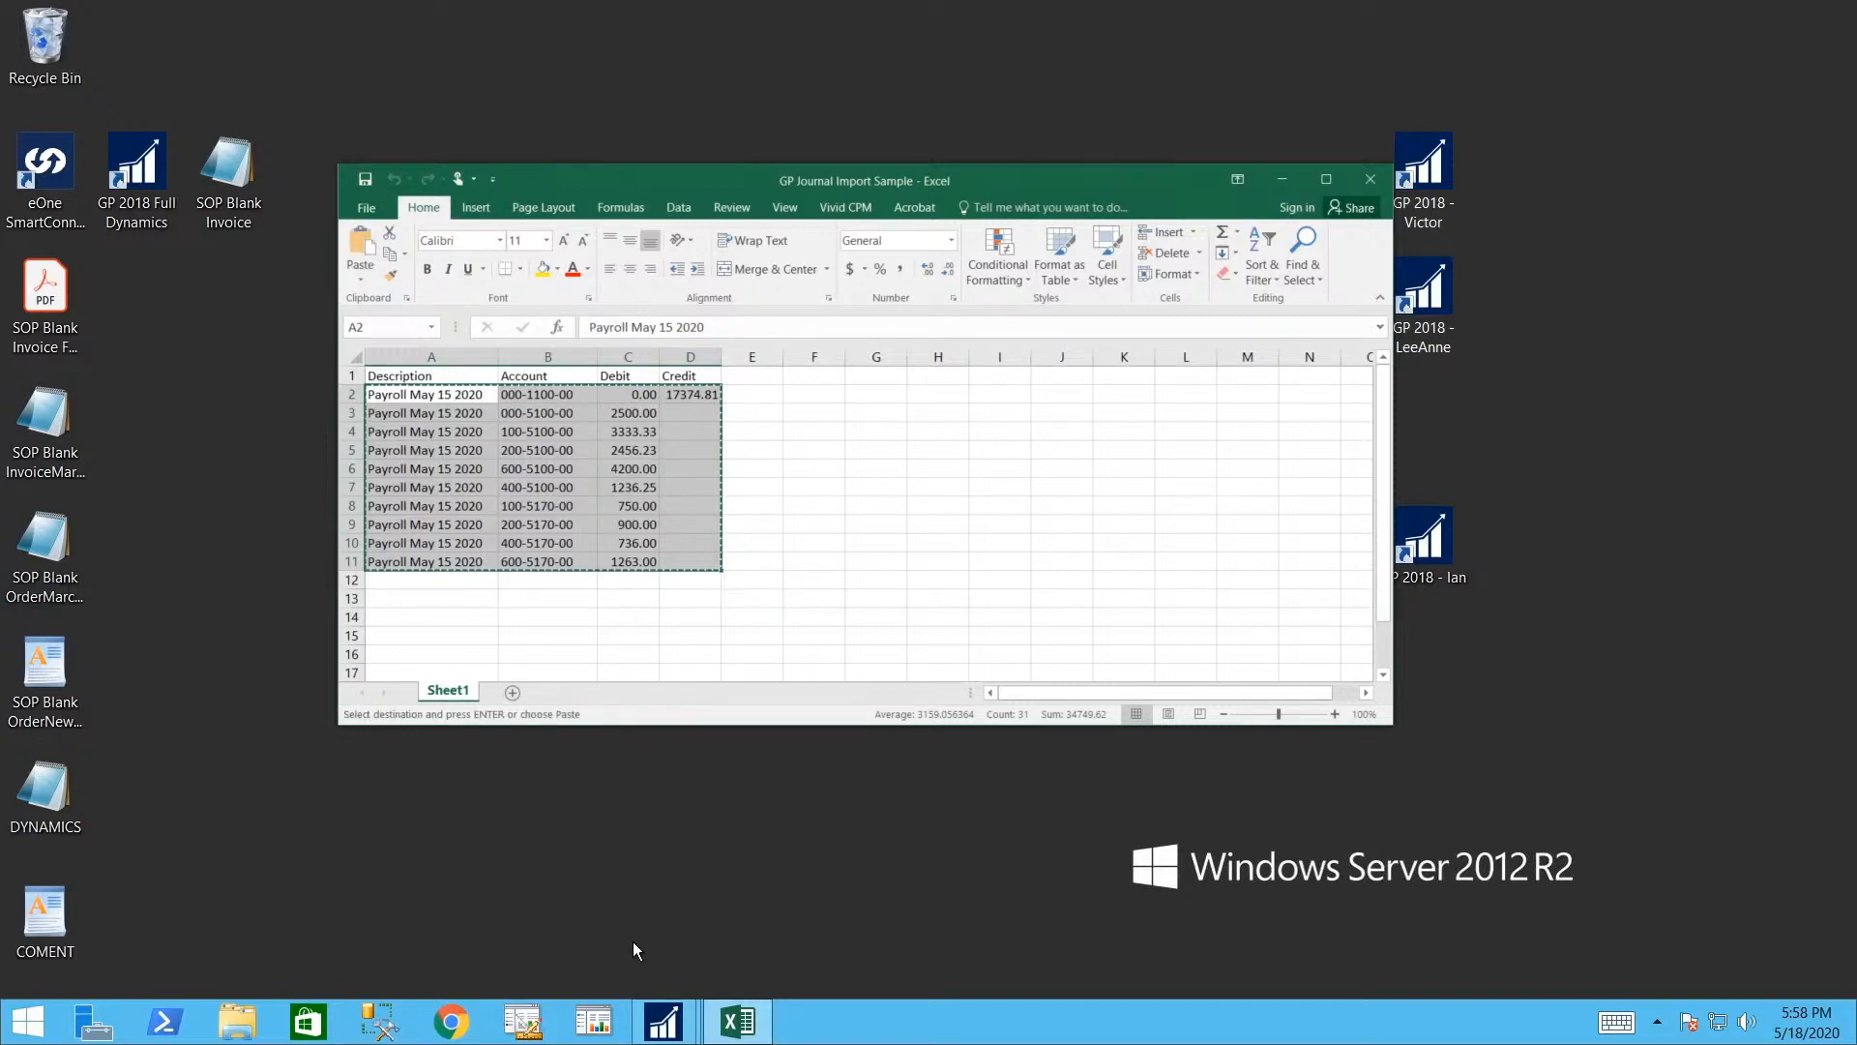
left_click(673, 1012)
left_click(804, 919)
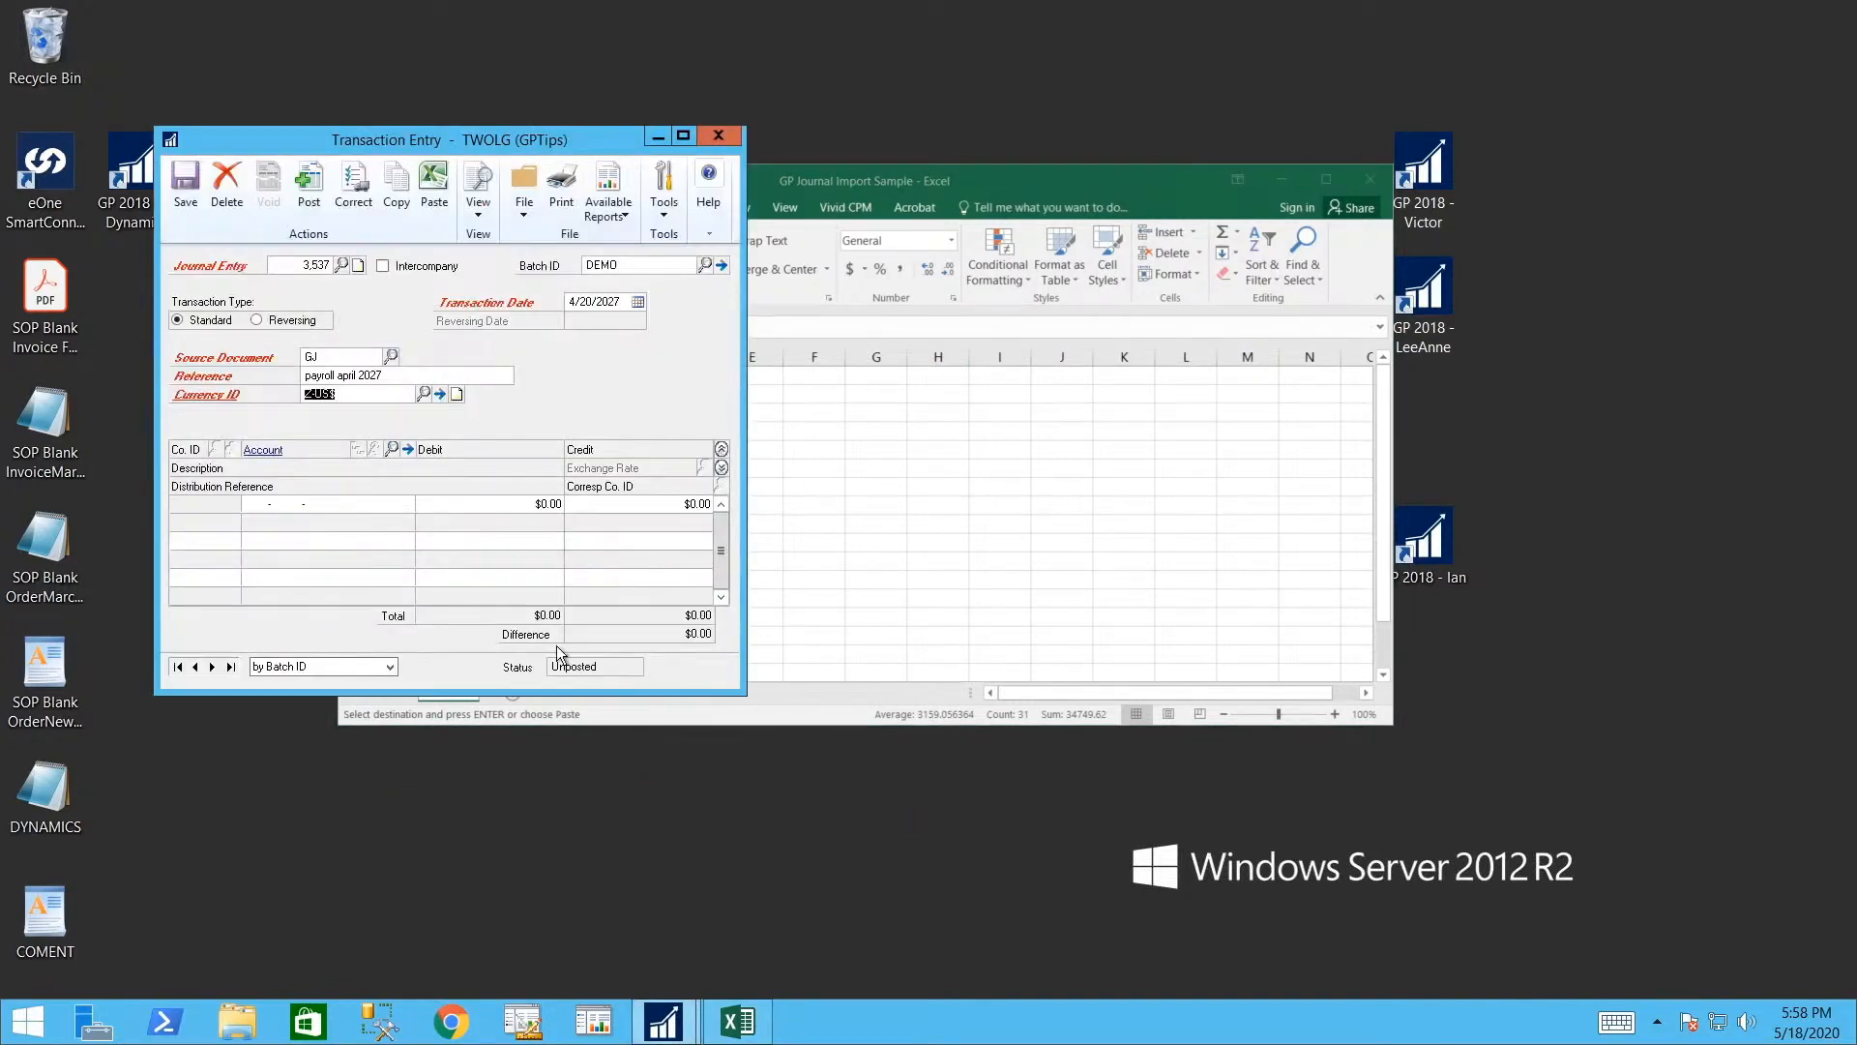
- Paste the copied Excel payroll lines into the journal grid, balancing at $17,374.81
left_click(256, 505)
left_click(434, 184)
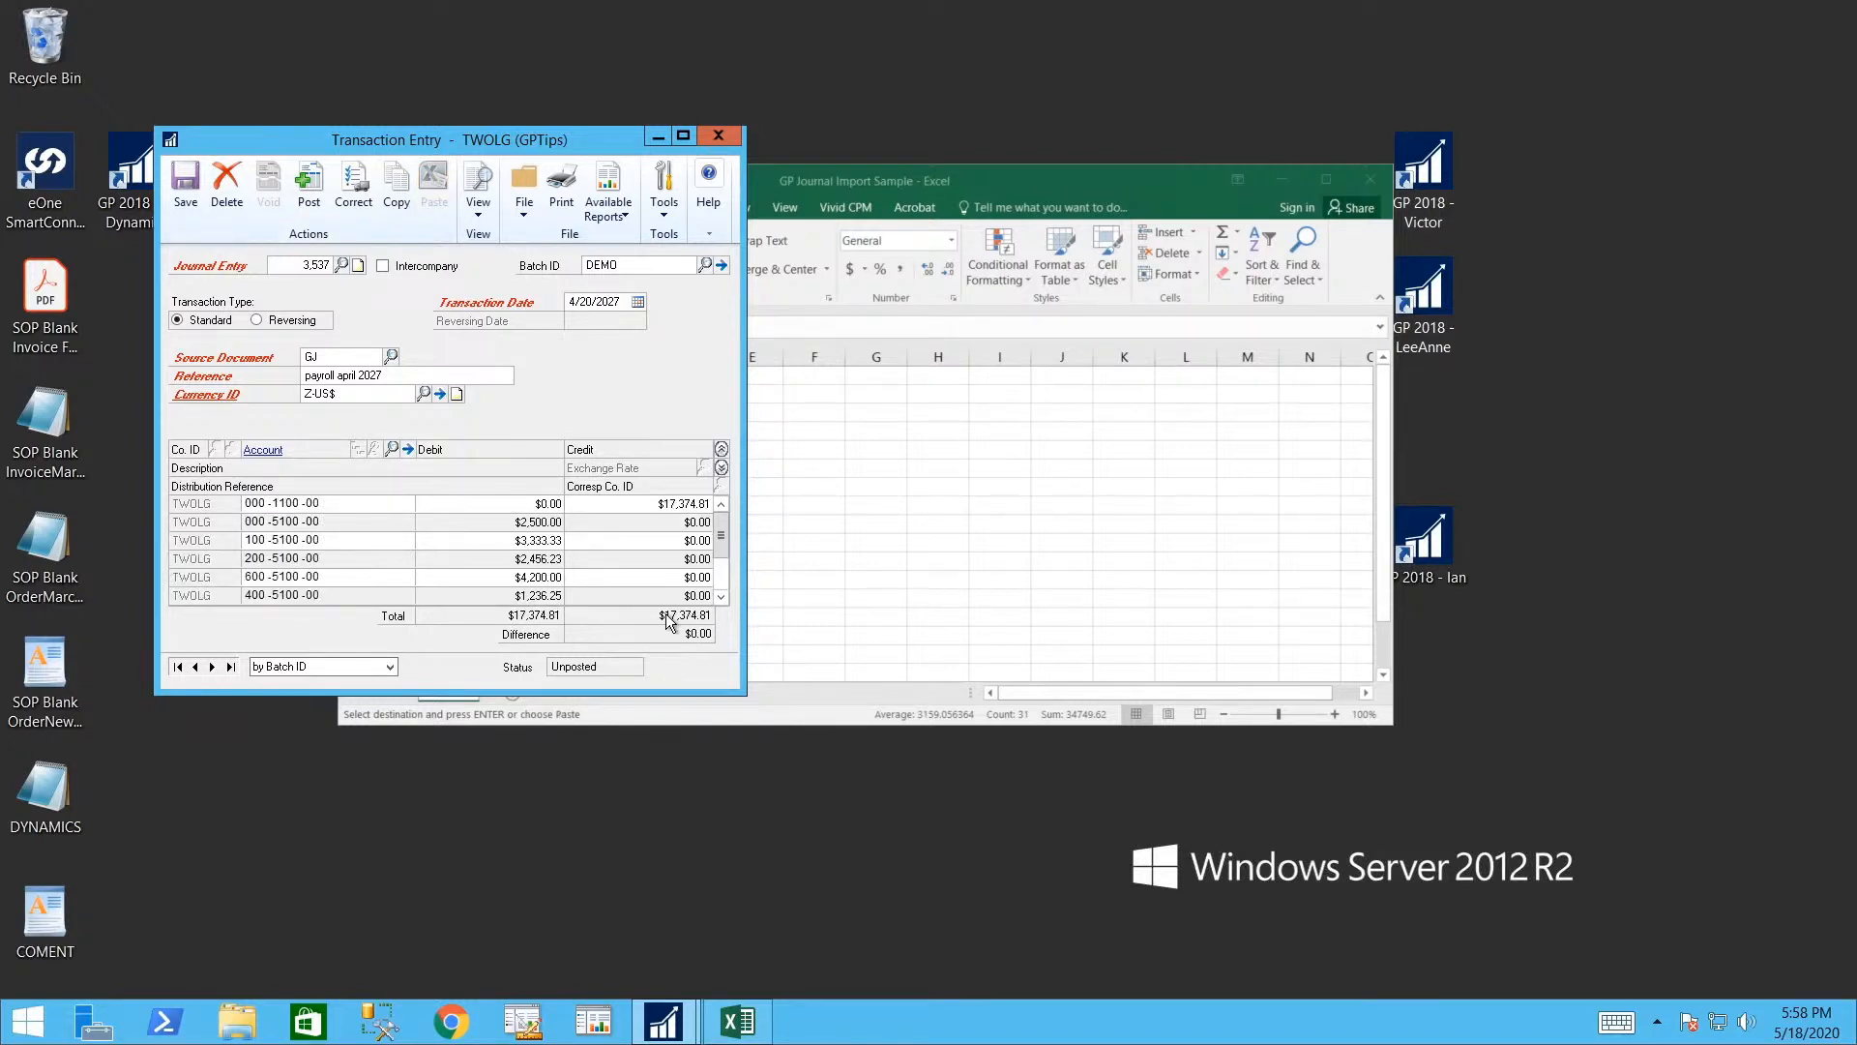
left_click_drag(611, 141, 1126, 263)
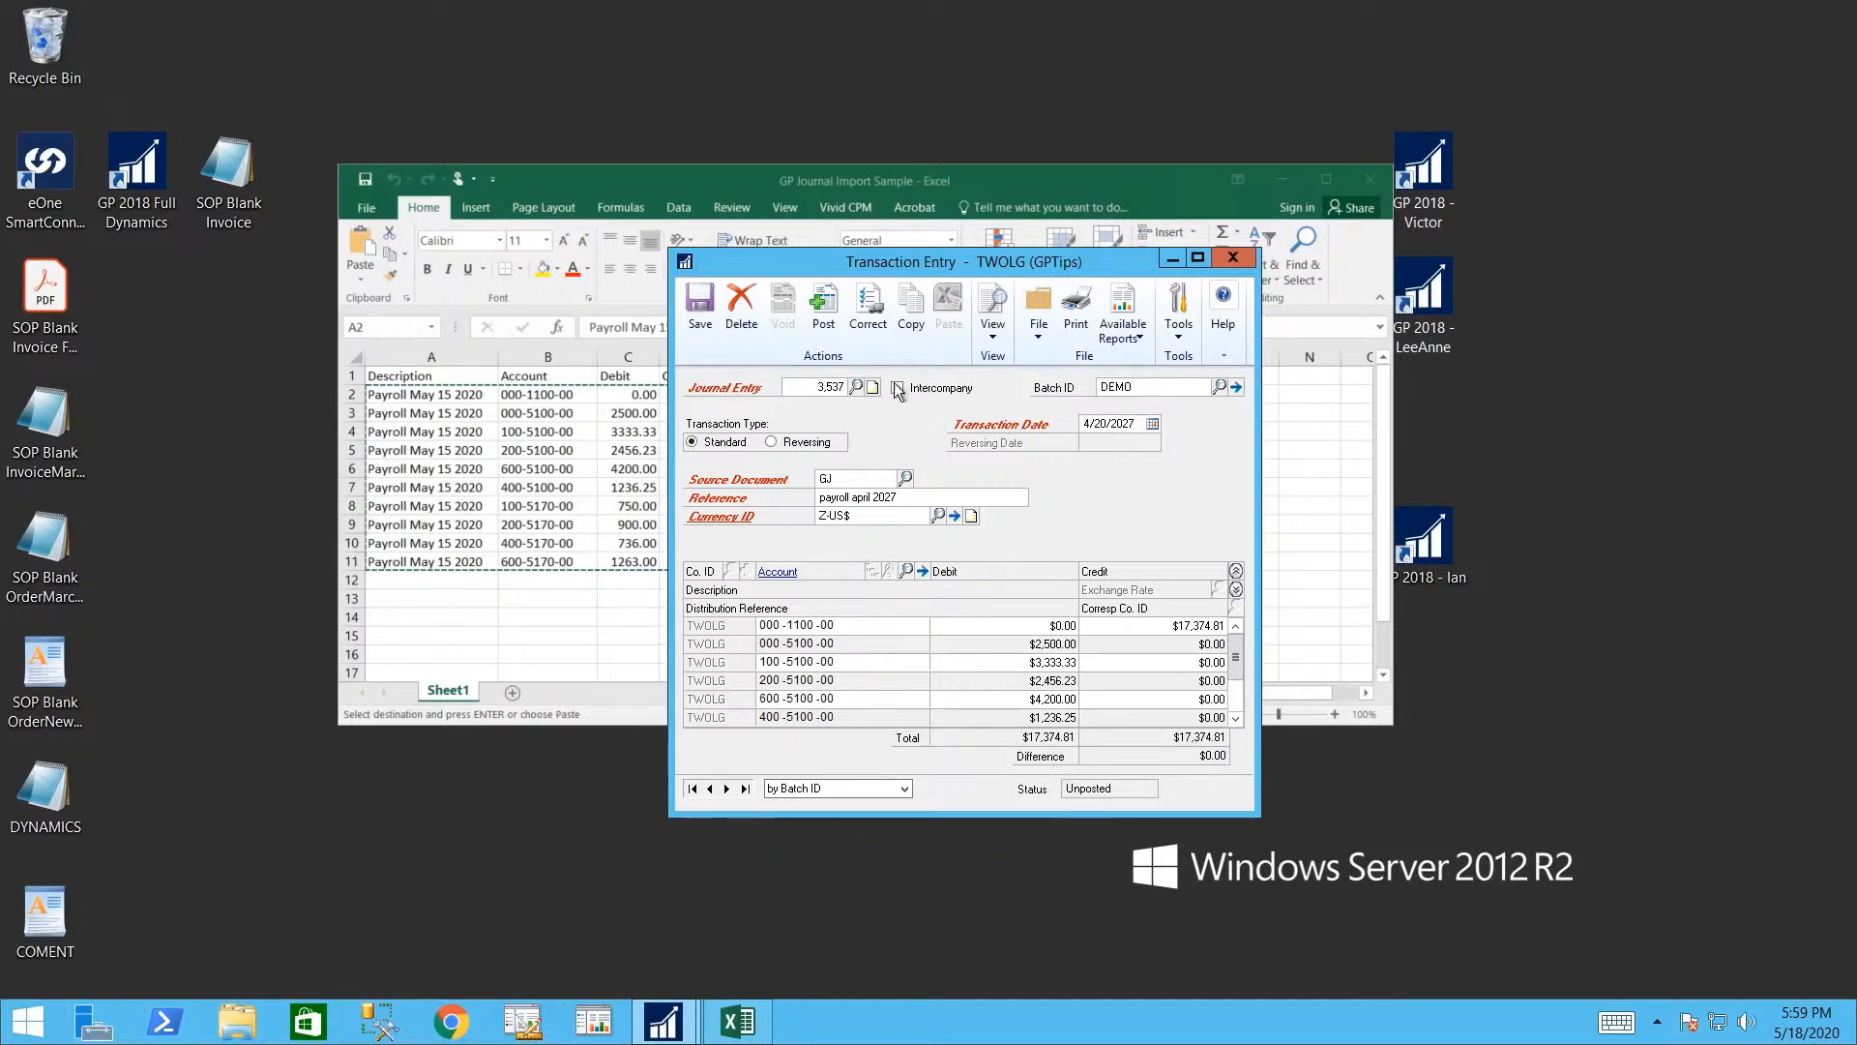
- Save journal entry 3,537, then close the entry window and the Excel workbook
left_click(700, 308)
left_click(1233, 257)
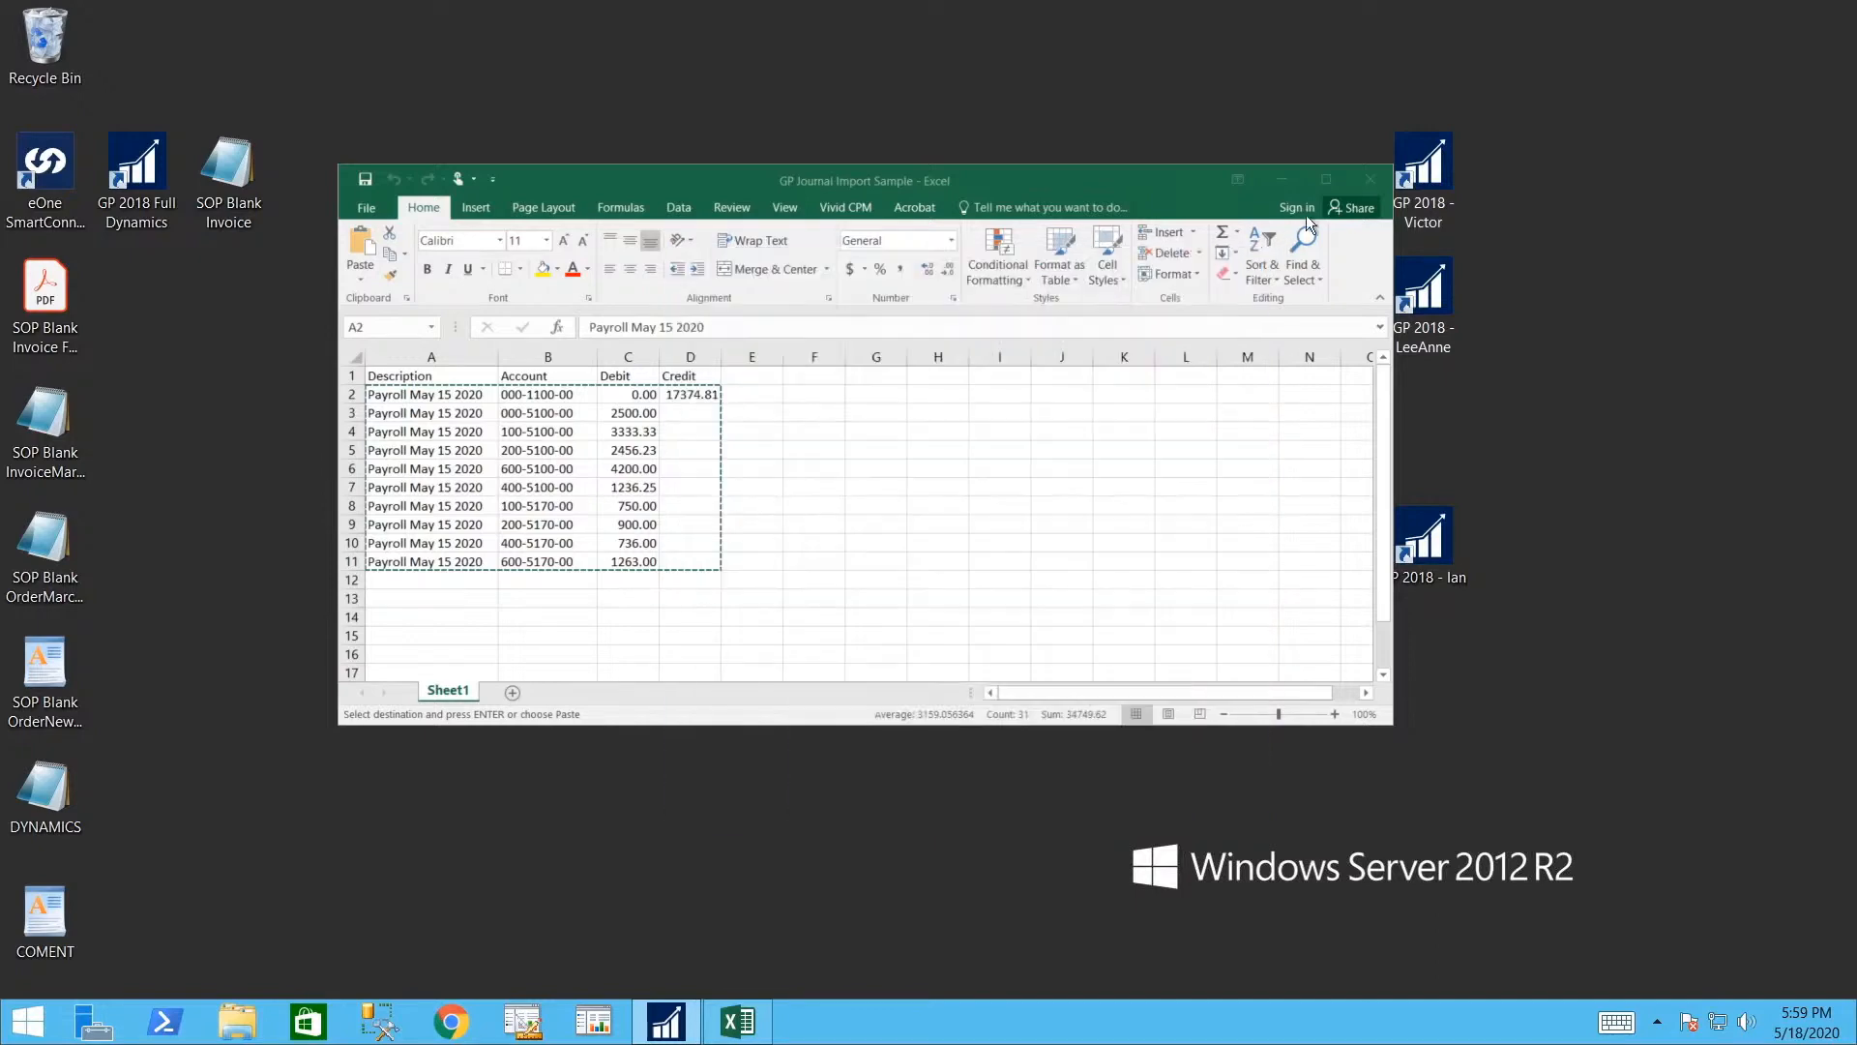
left_click(1368, 178)
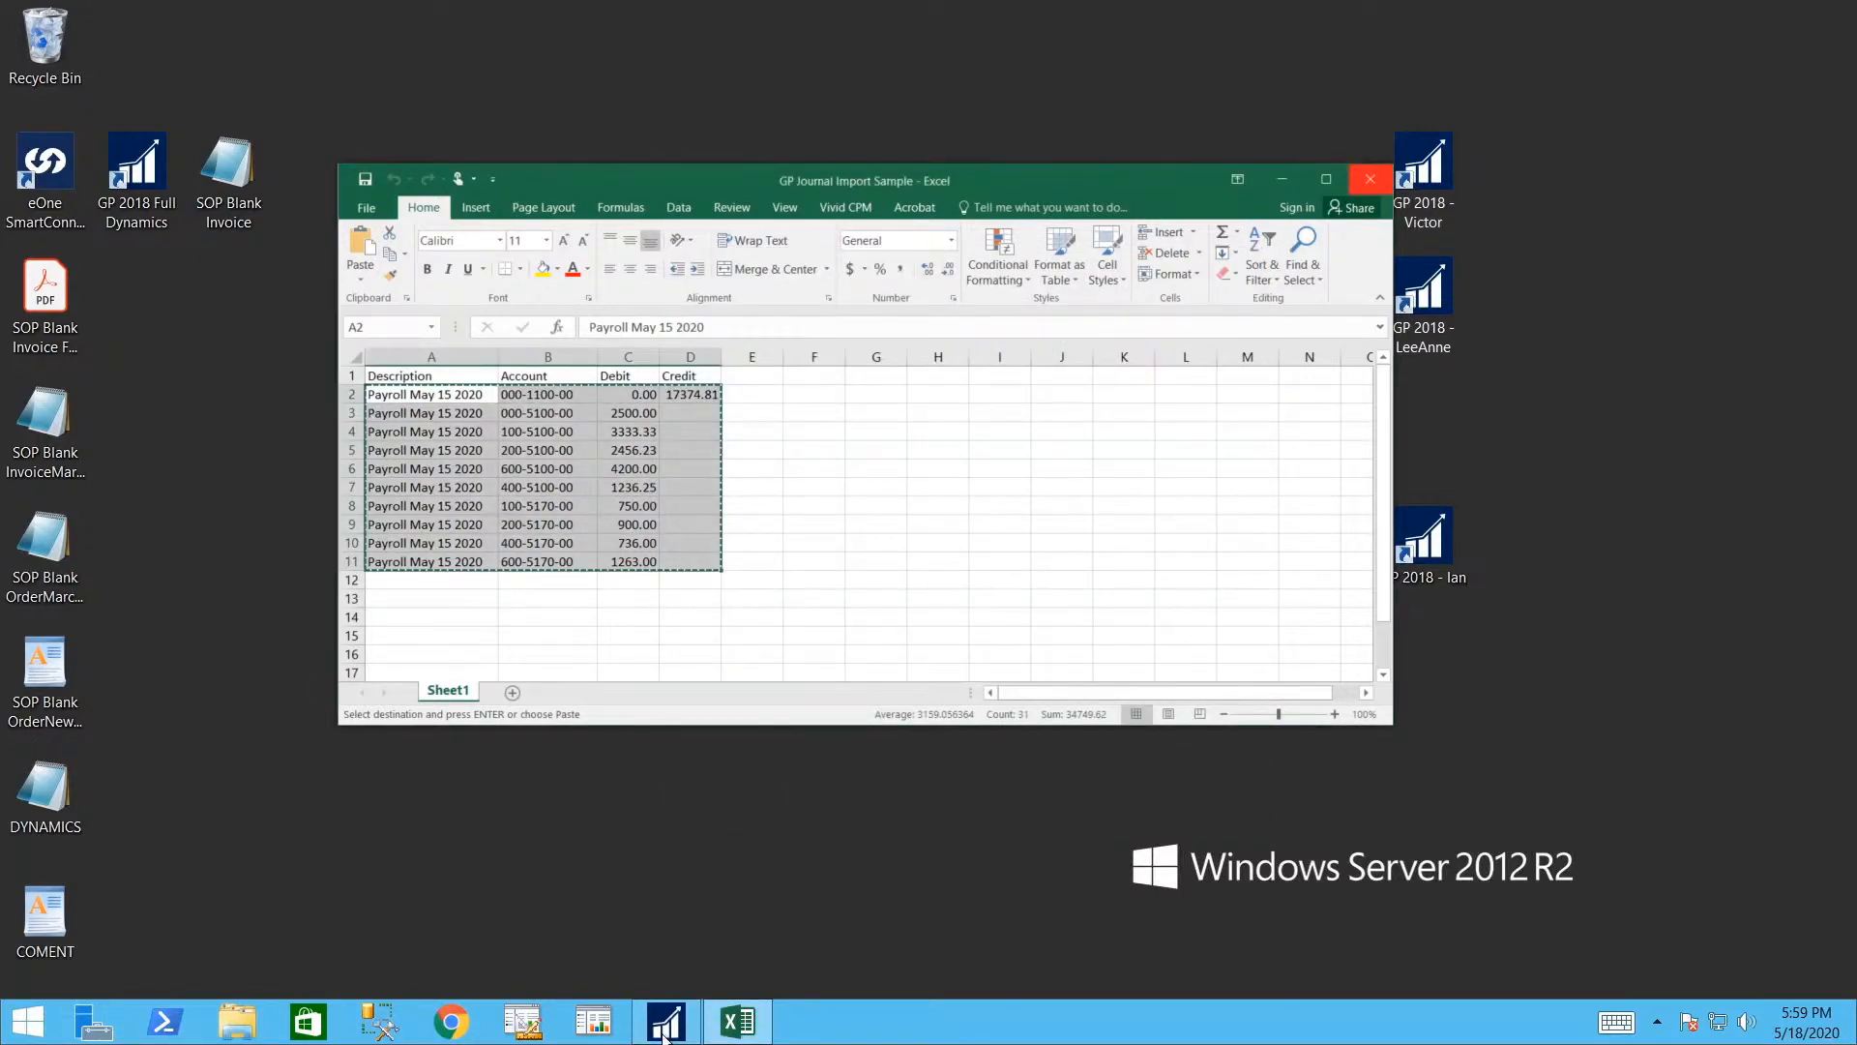
- Start journal entry 3,540 in batch DEMO with reference 'payroll May 2020', then switch to the Excel workbook
left_click(679, 1026)
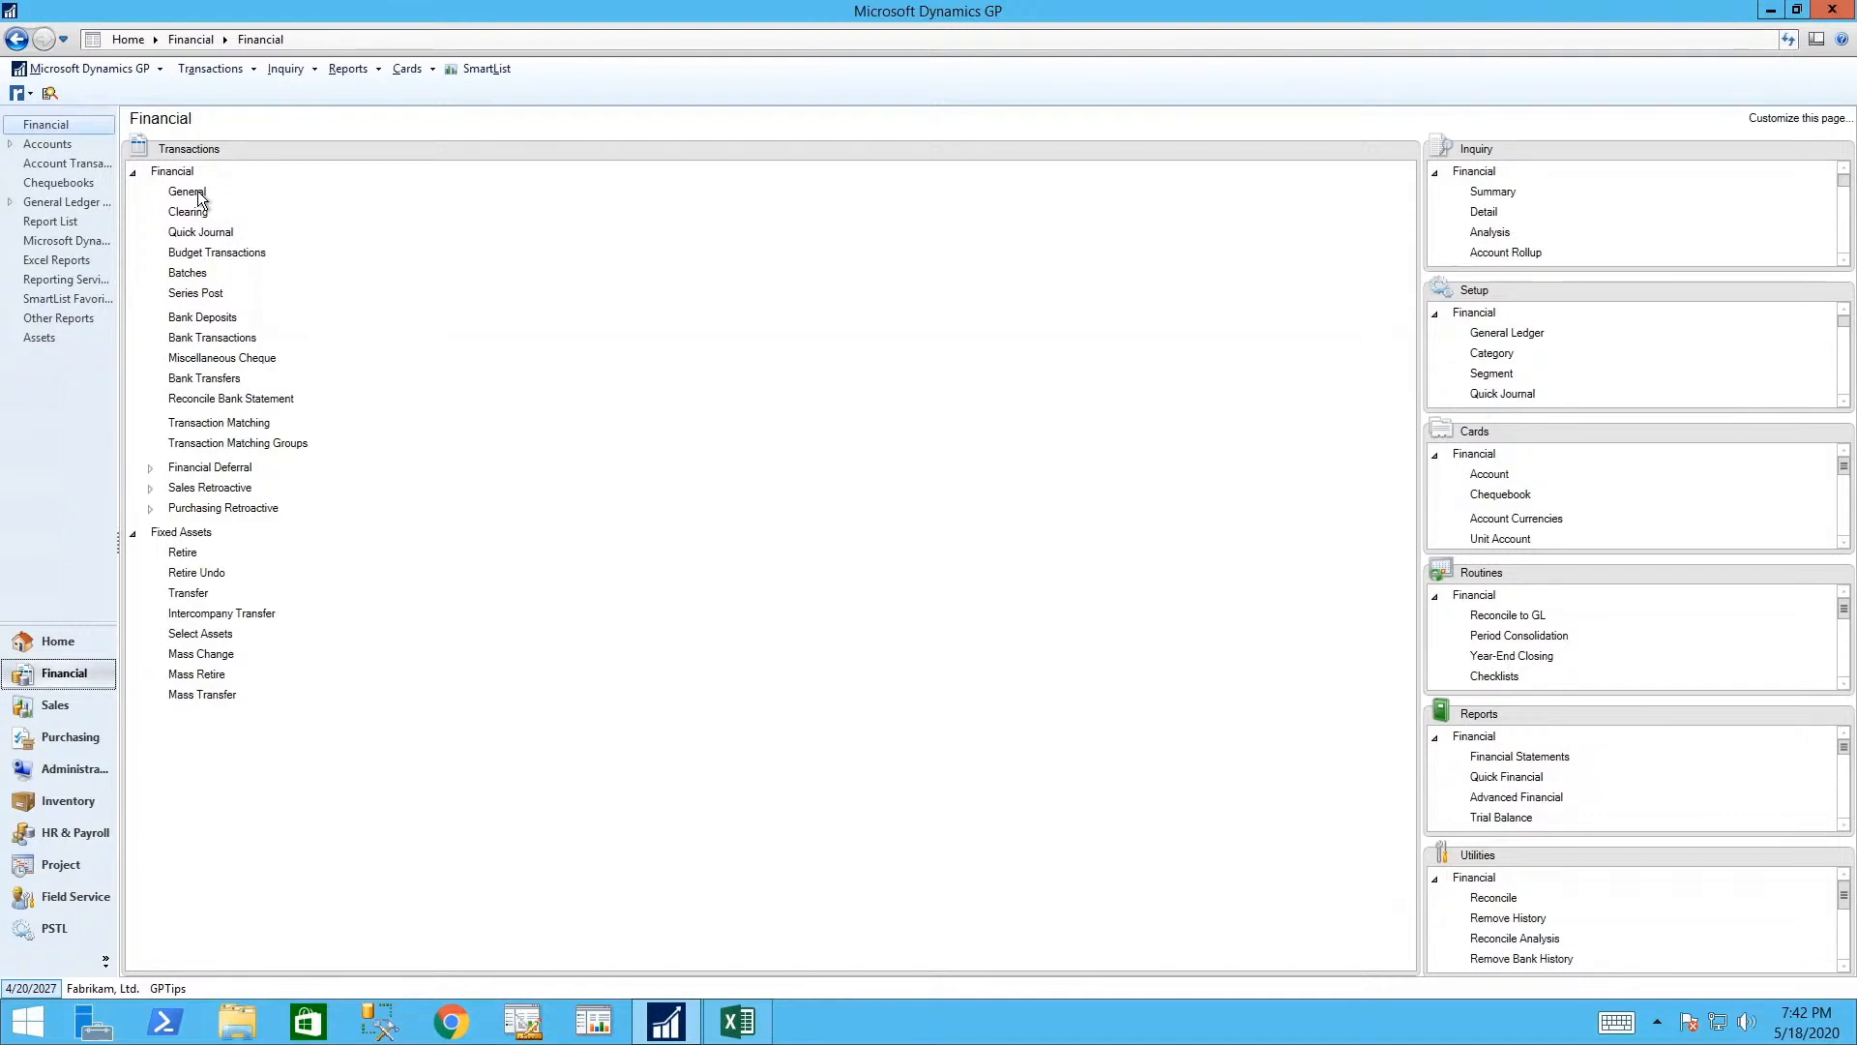
left_click(197, 192)
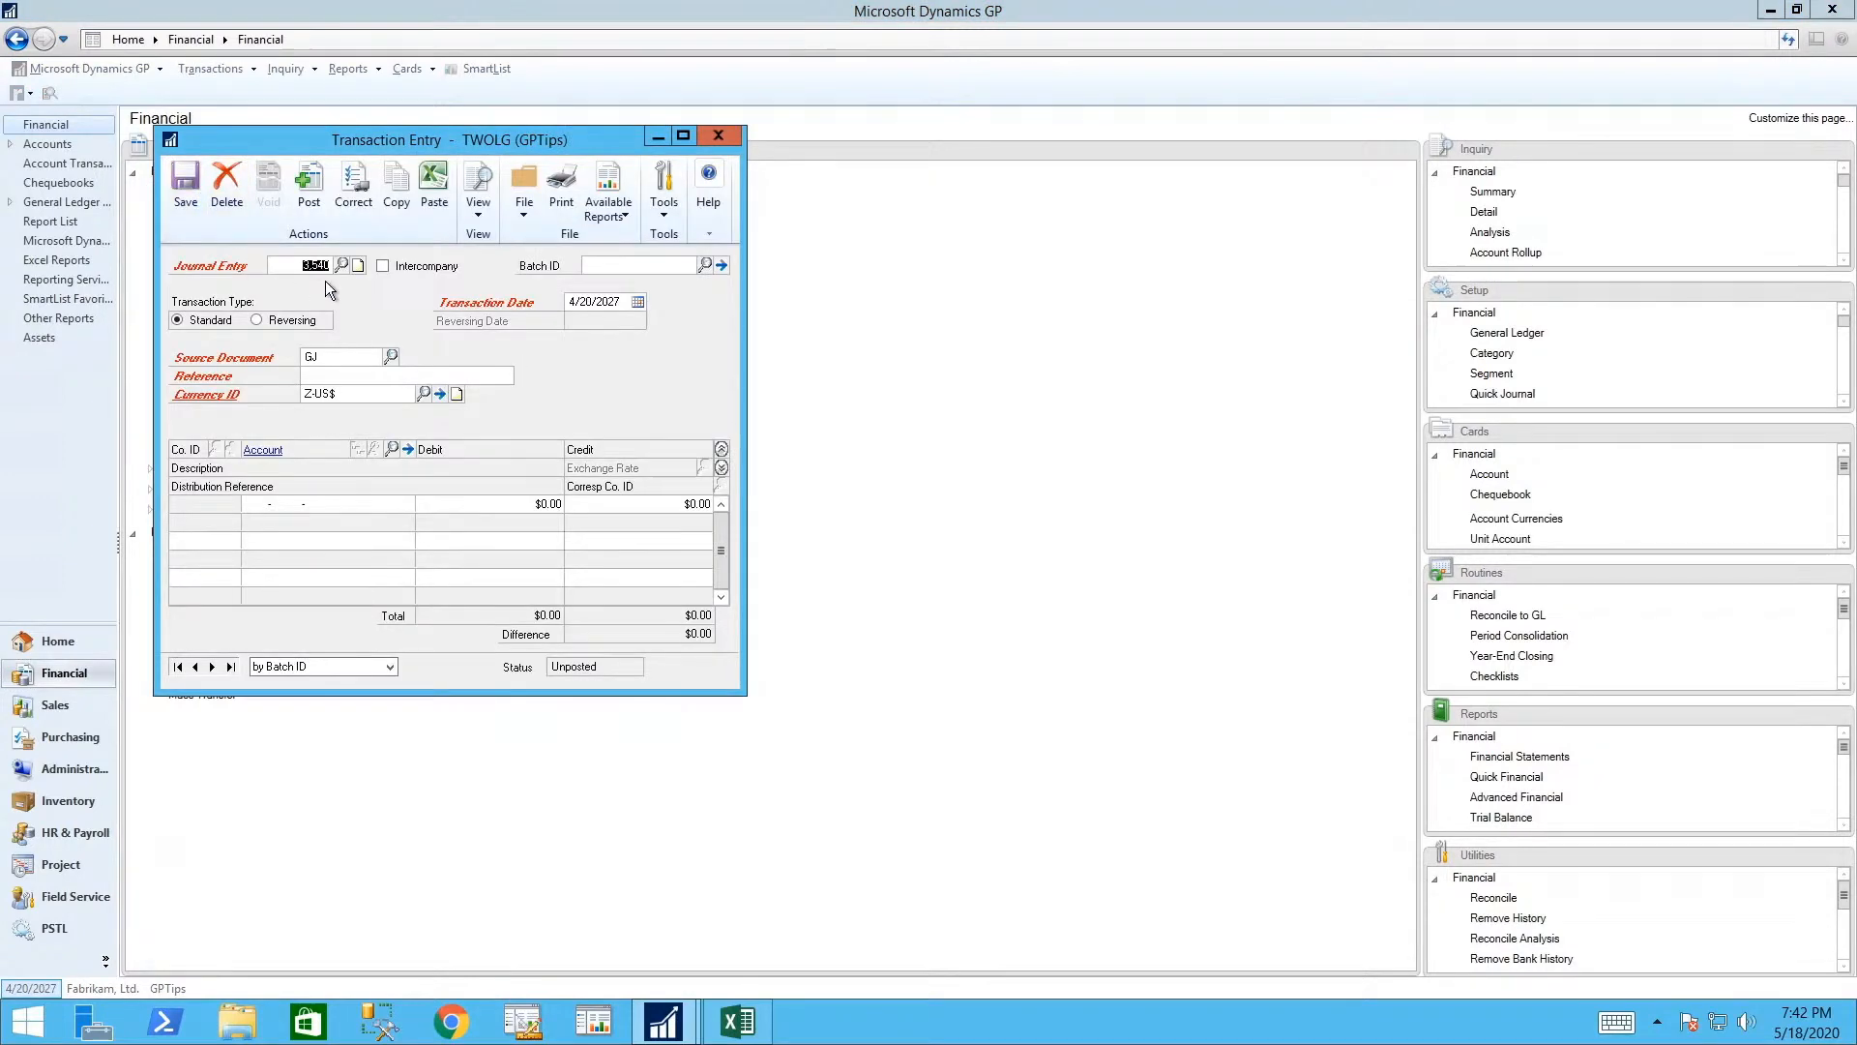
left_click(639, 266)
type("DE")
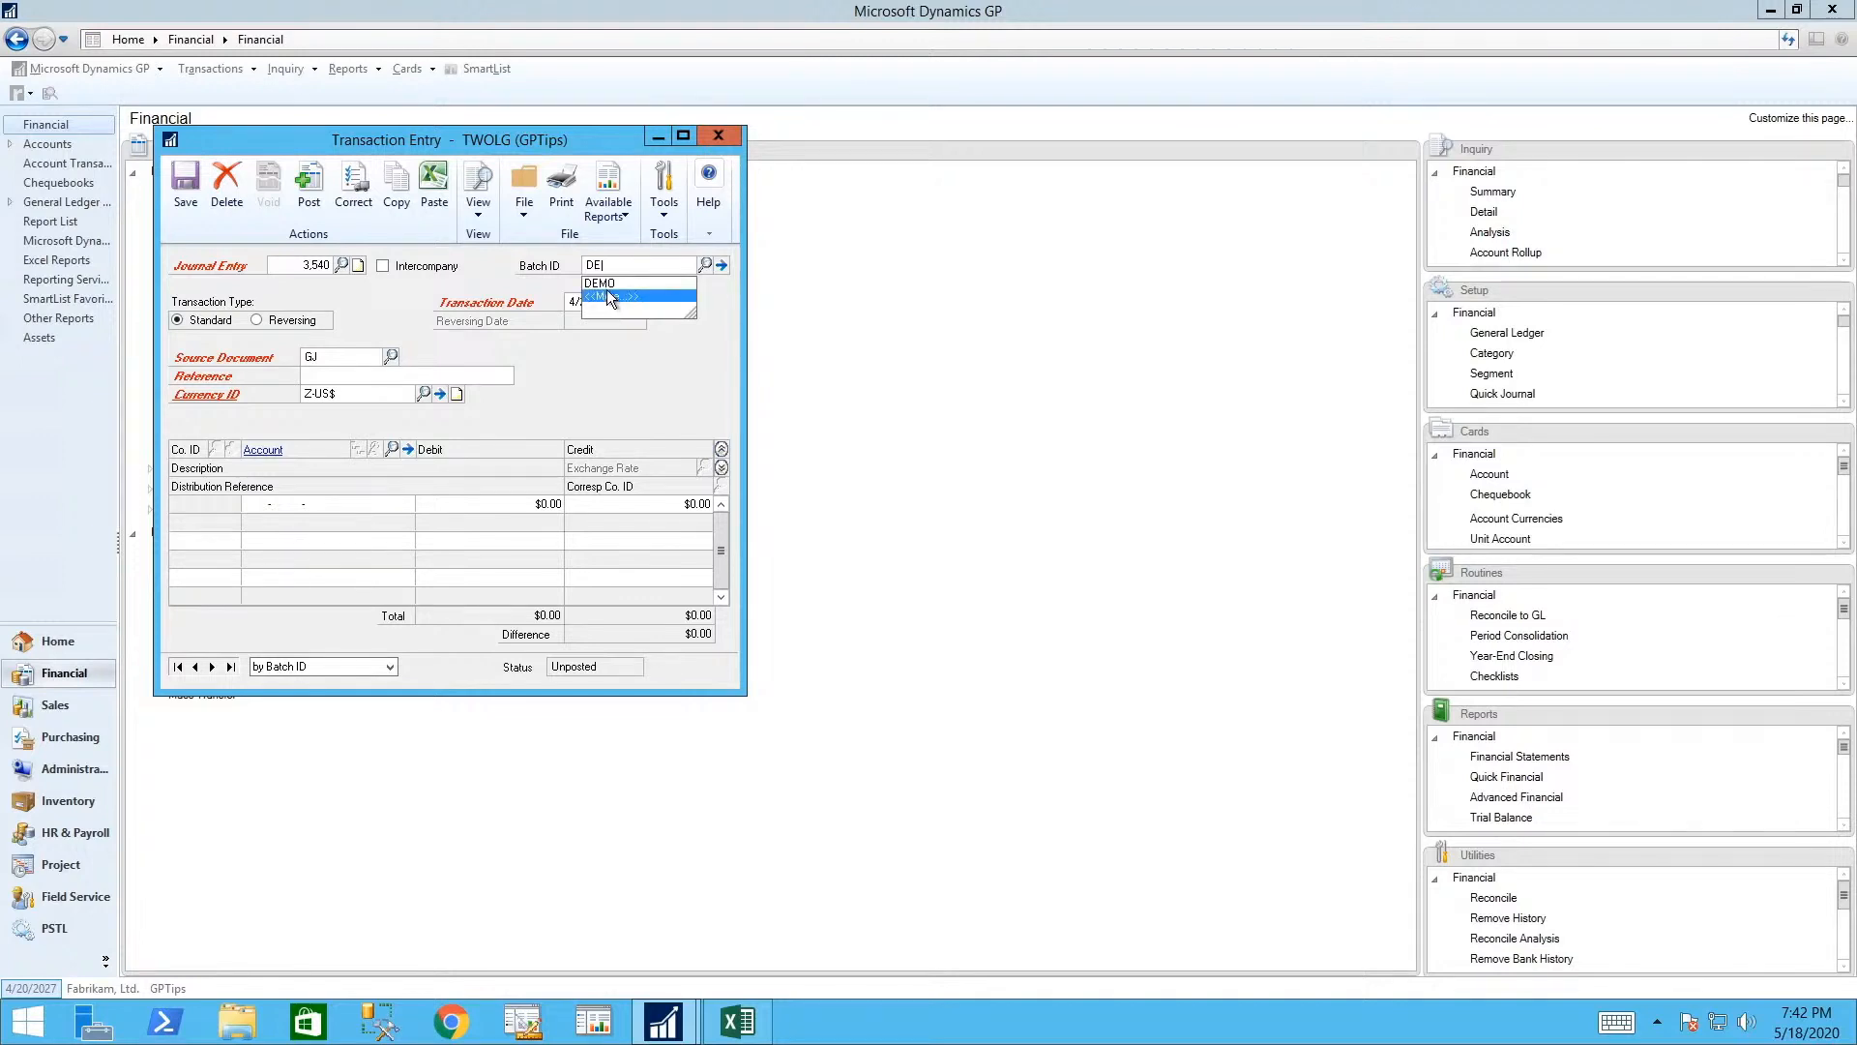
left_click(602, 284)
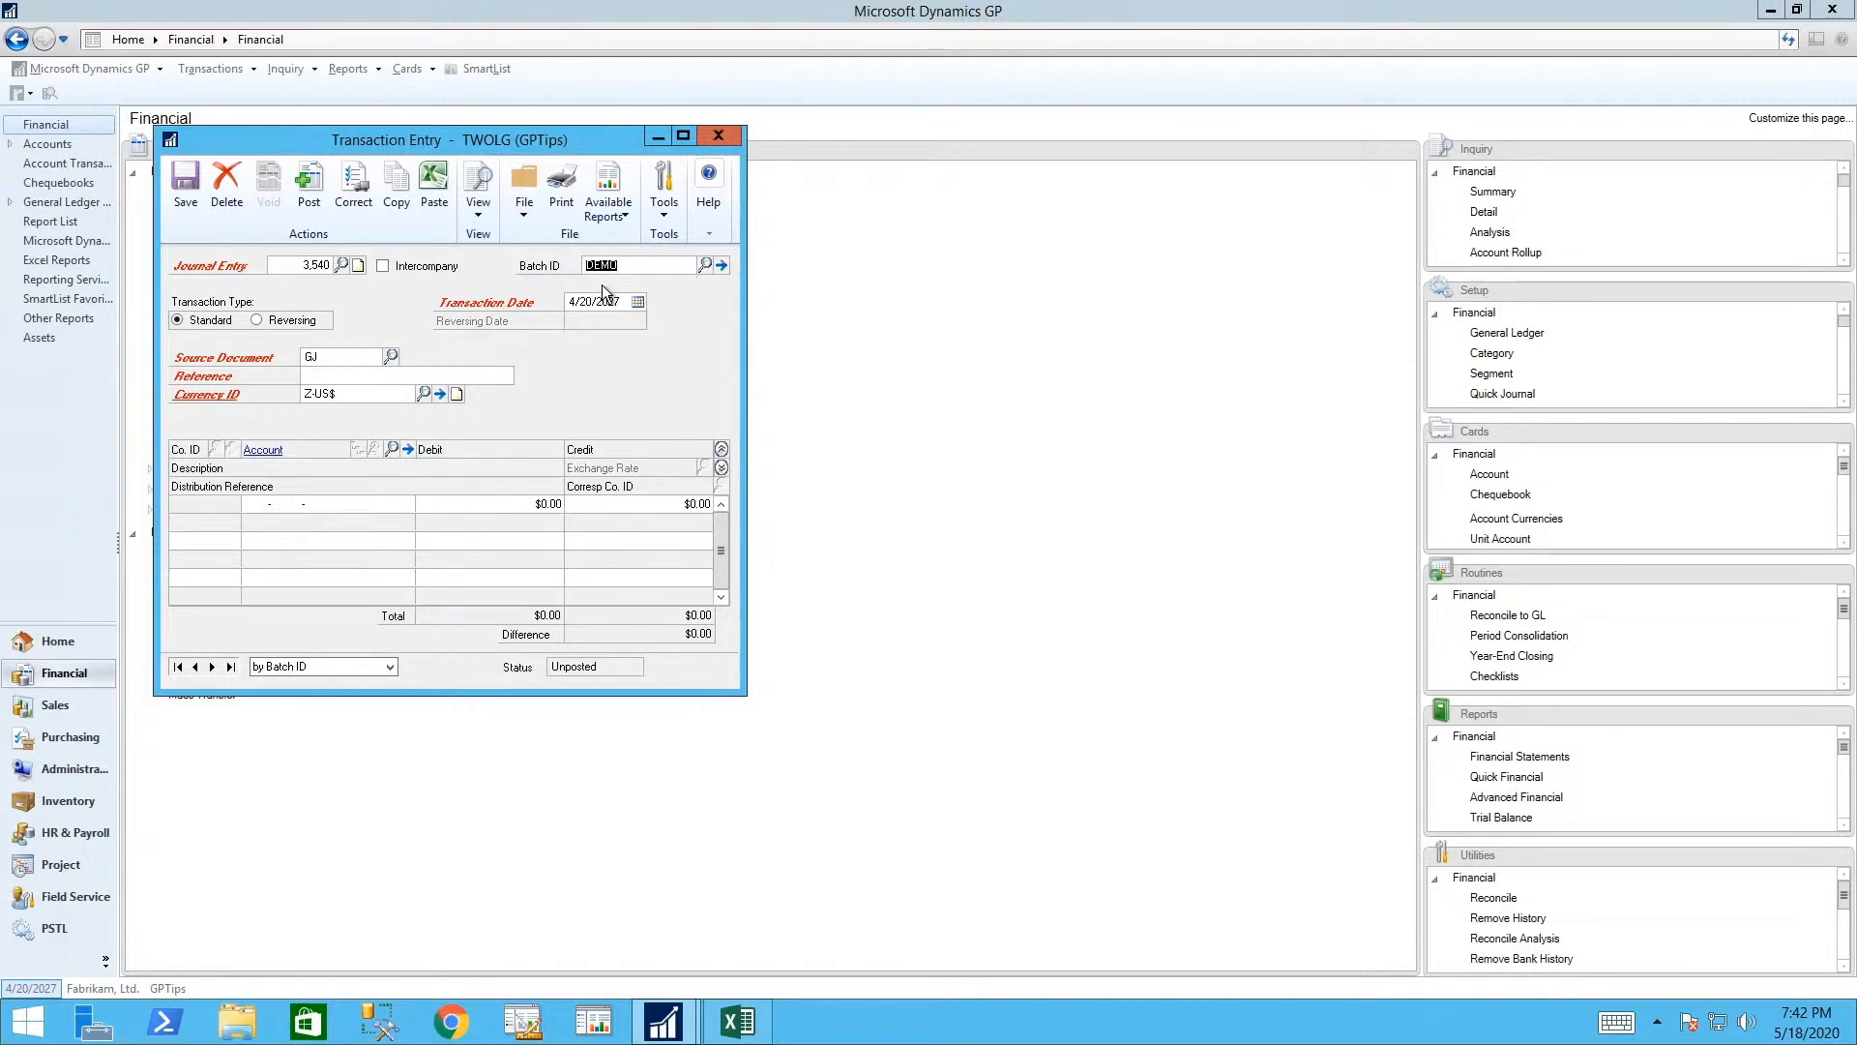
left_click(490, 375)
type("payroll May 2020")
left_click(256, 504)
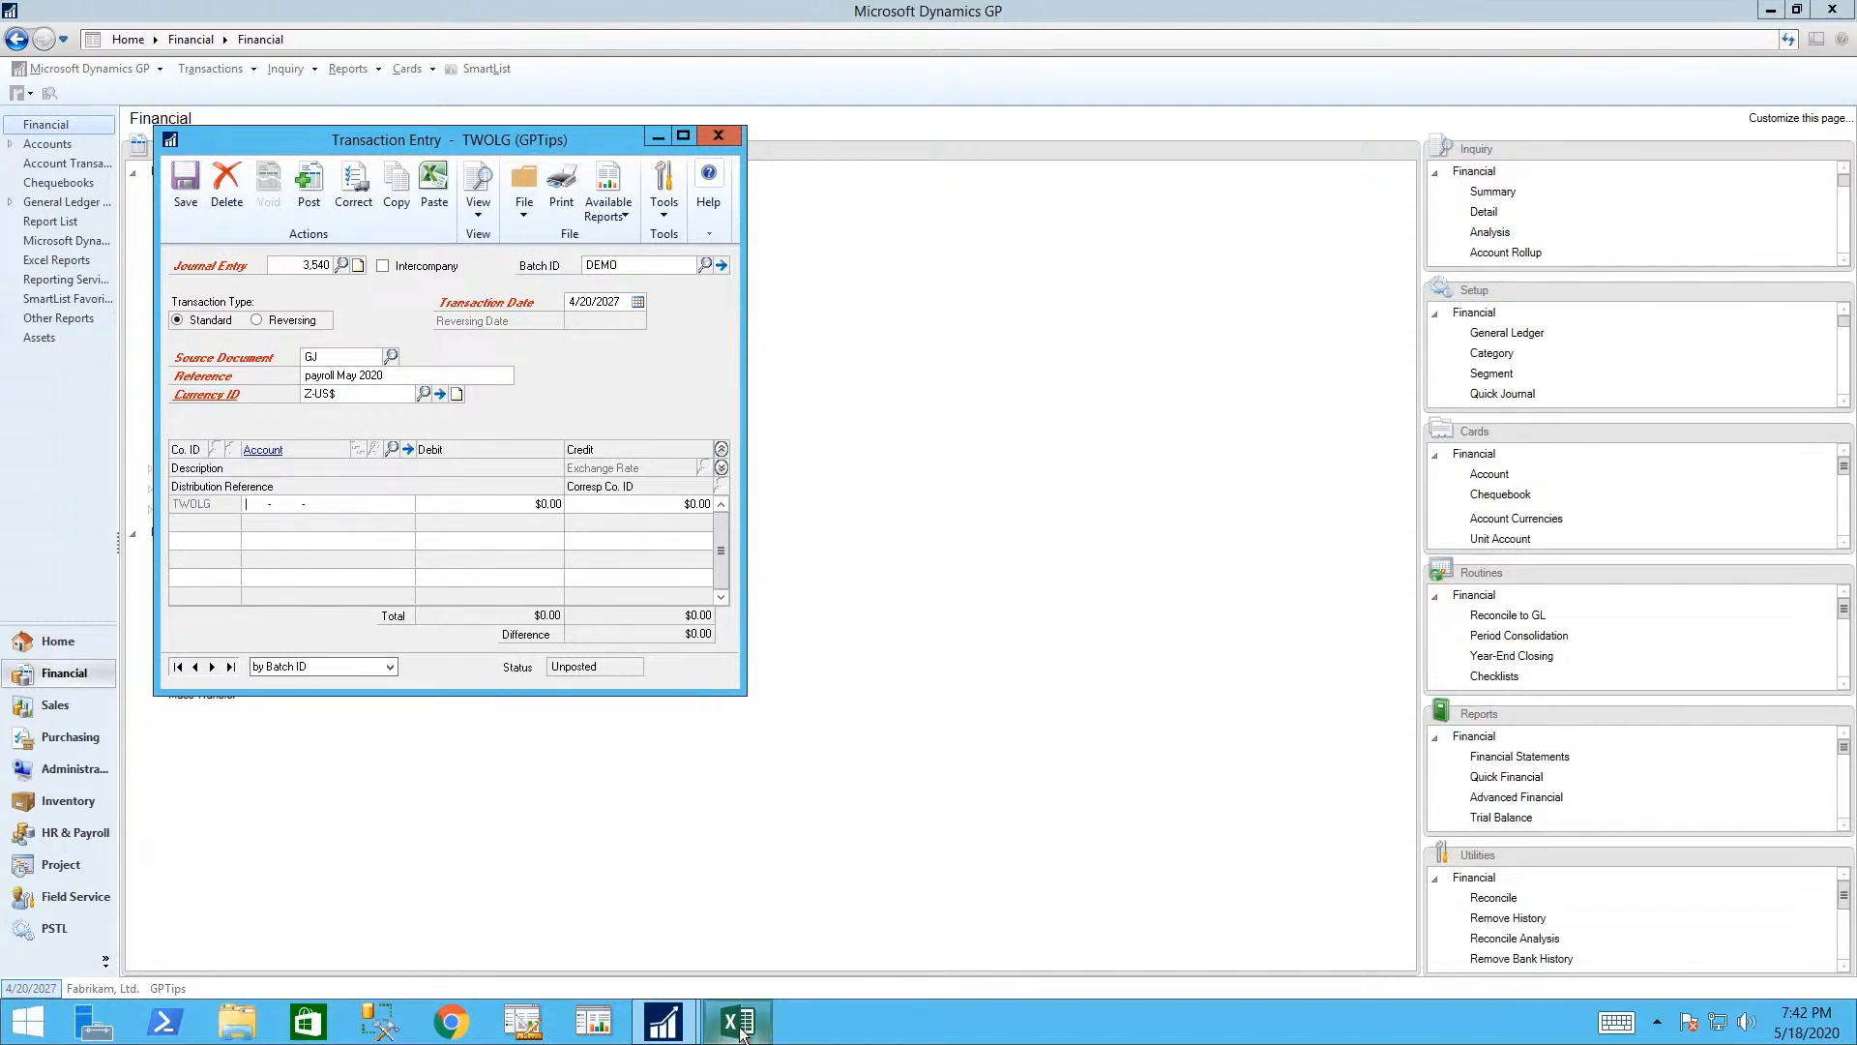
mouse_move(741, 1034)
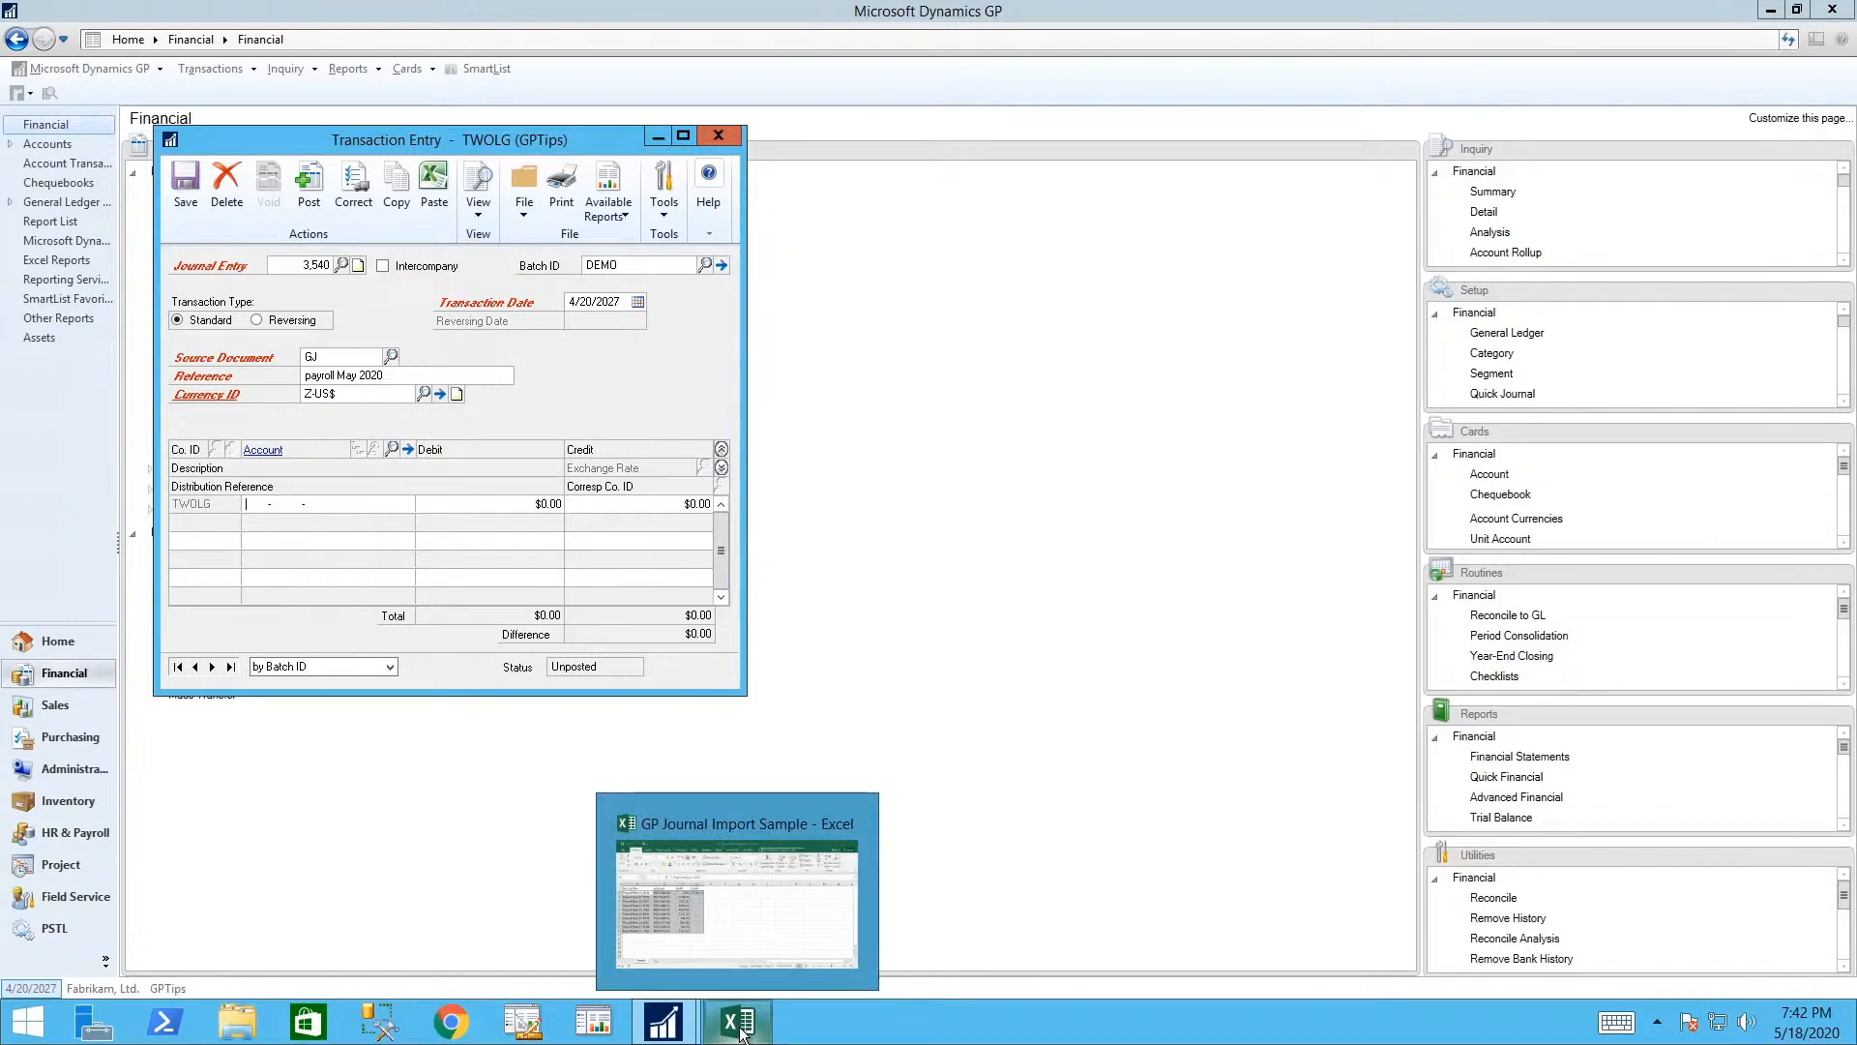
left_click(692, 885)
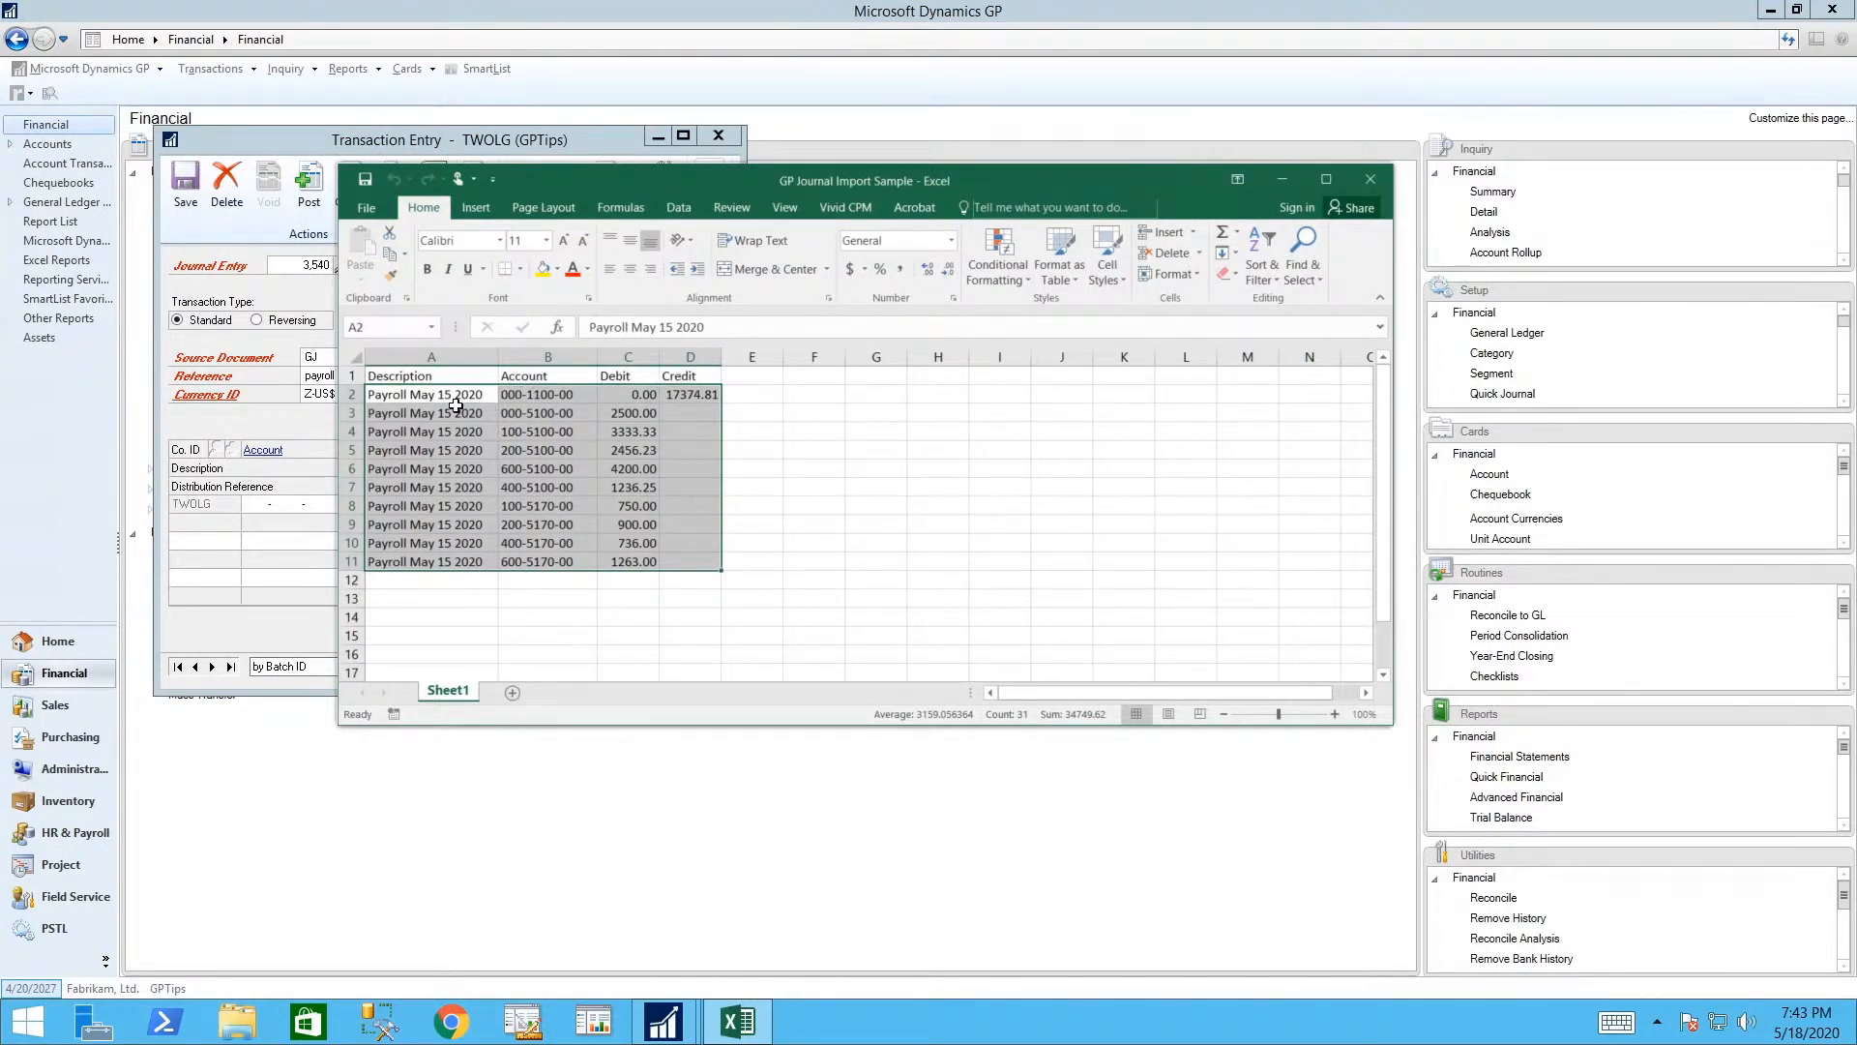
- Copy payroll rows A2:D11 from 'Payroll May 15 2020' in Excel and return to GP
left_click_drag(451, 396, 677, 571)
right_click(412, 405)
left_click(442, 445)
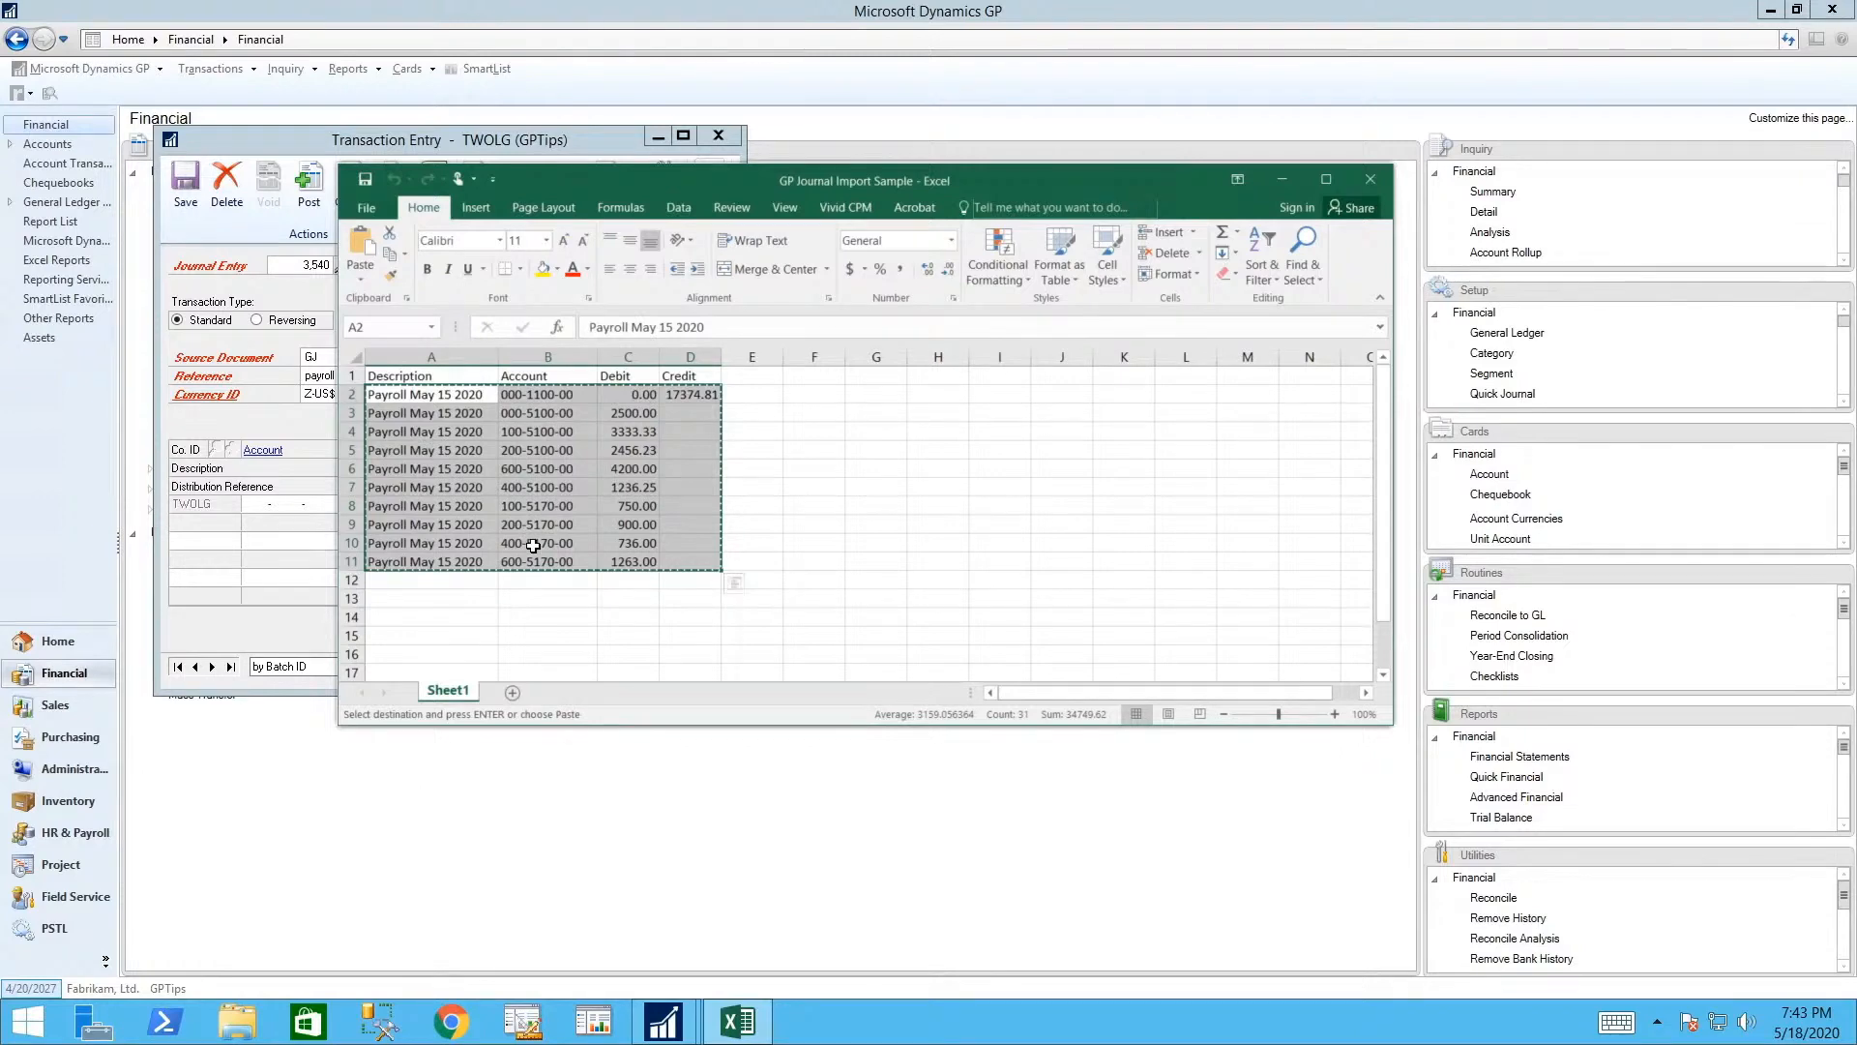
left_click(251, 502)
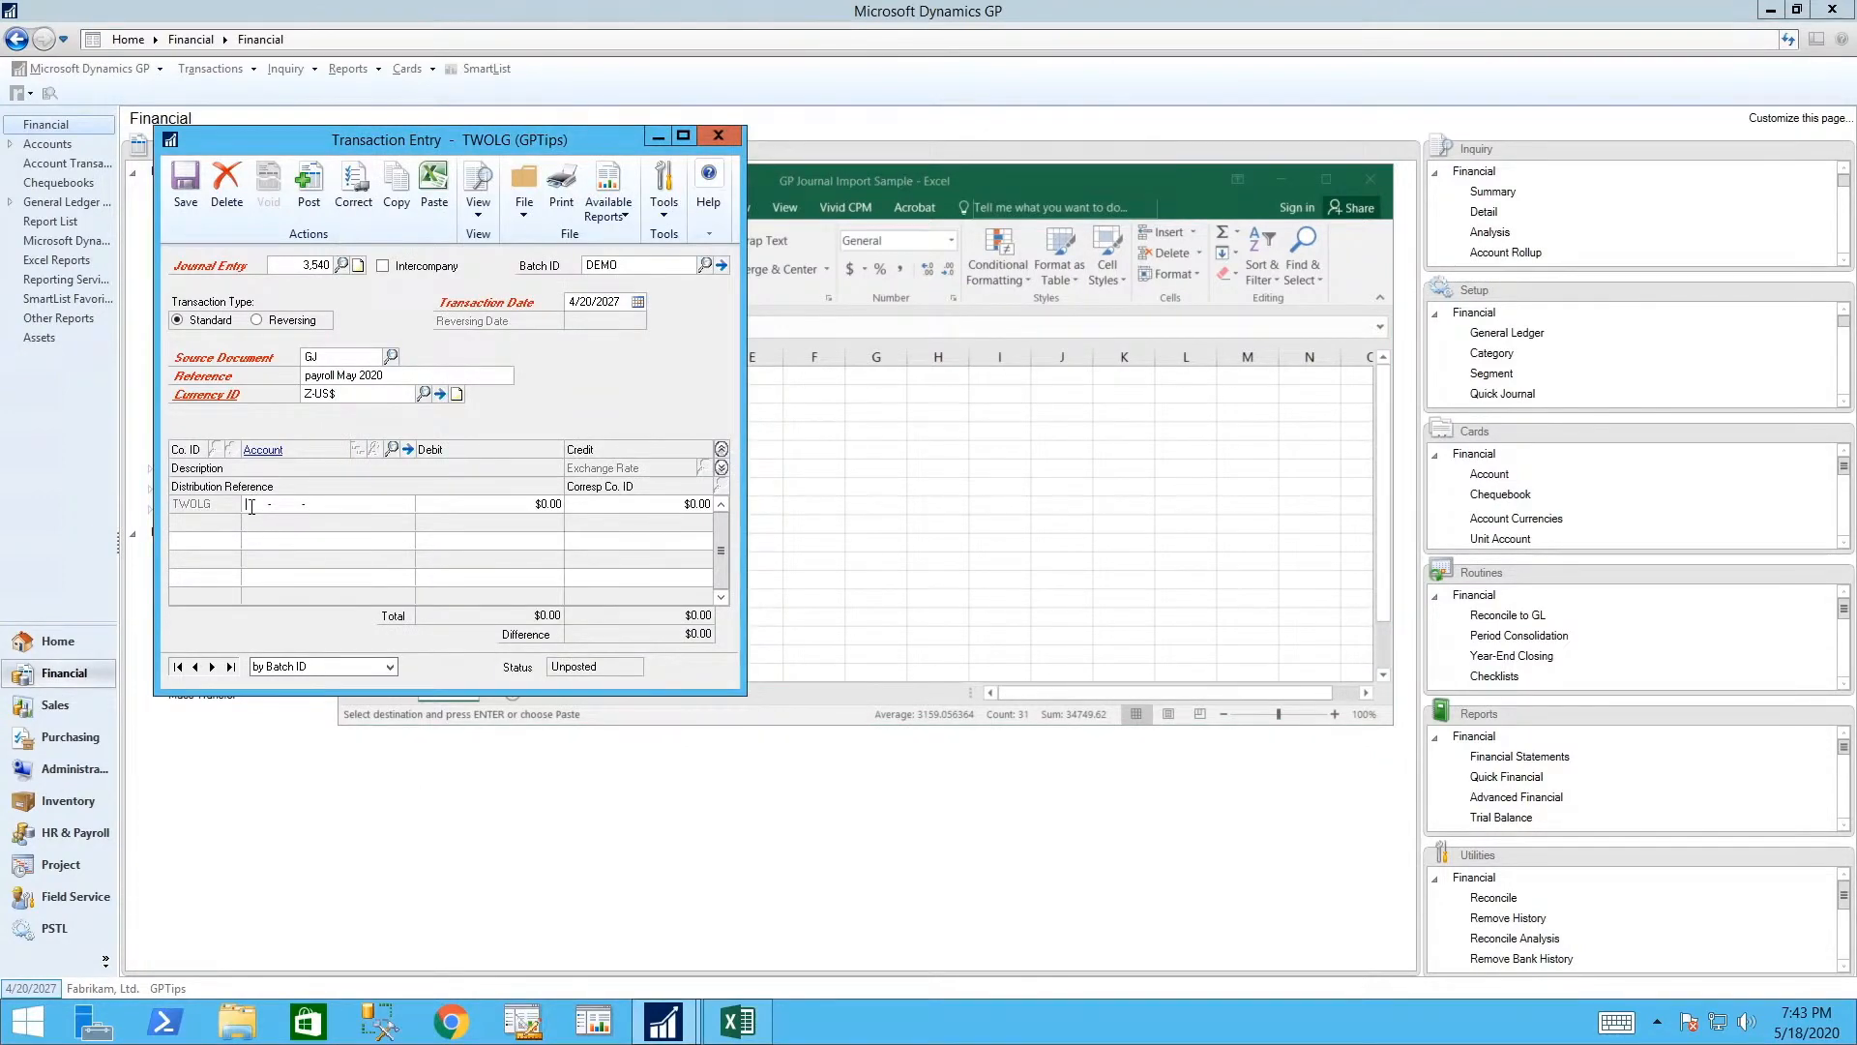
- Paste the payroll lines into entry 3,540 and save it, balanced at $17,374.81
left_click(442, 192)
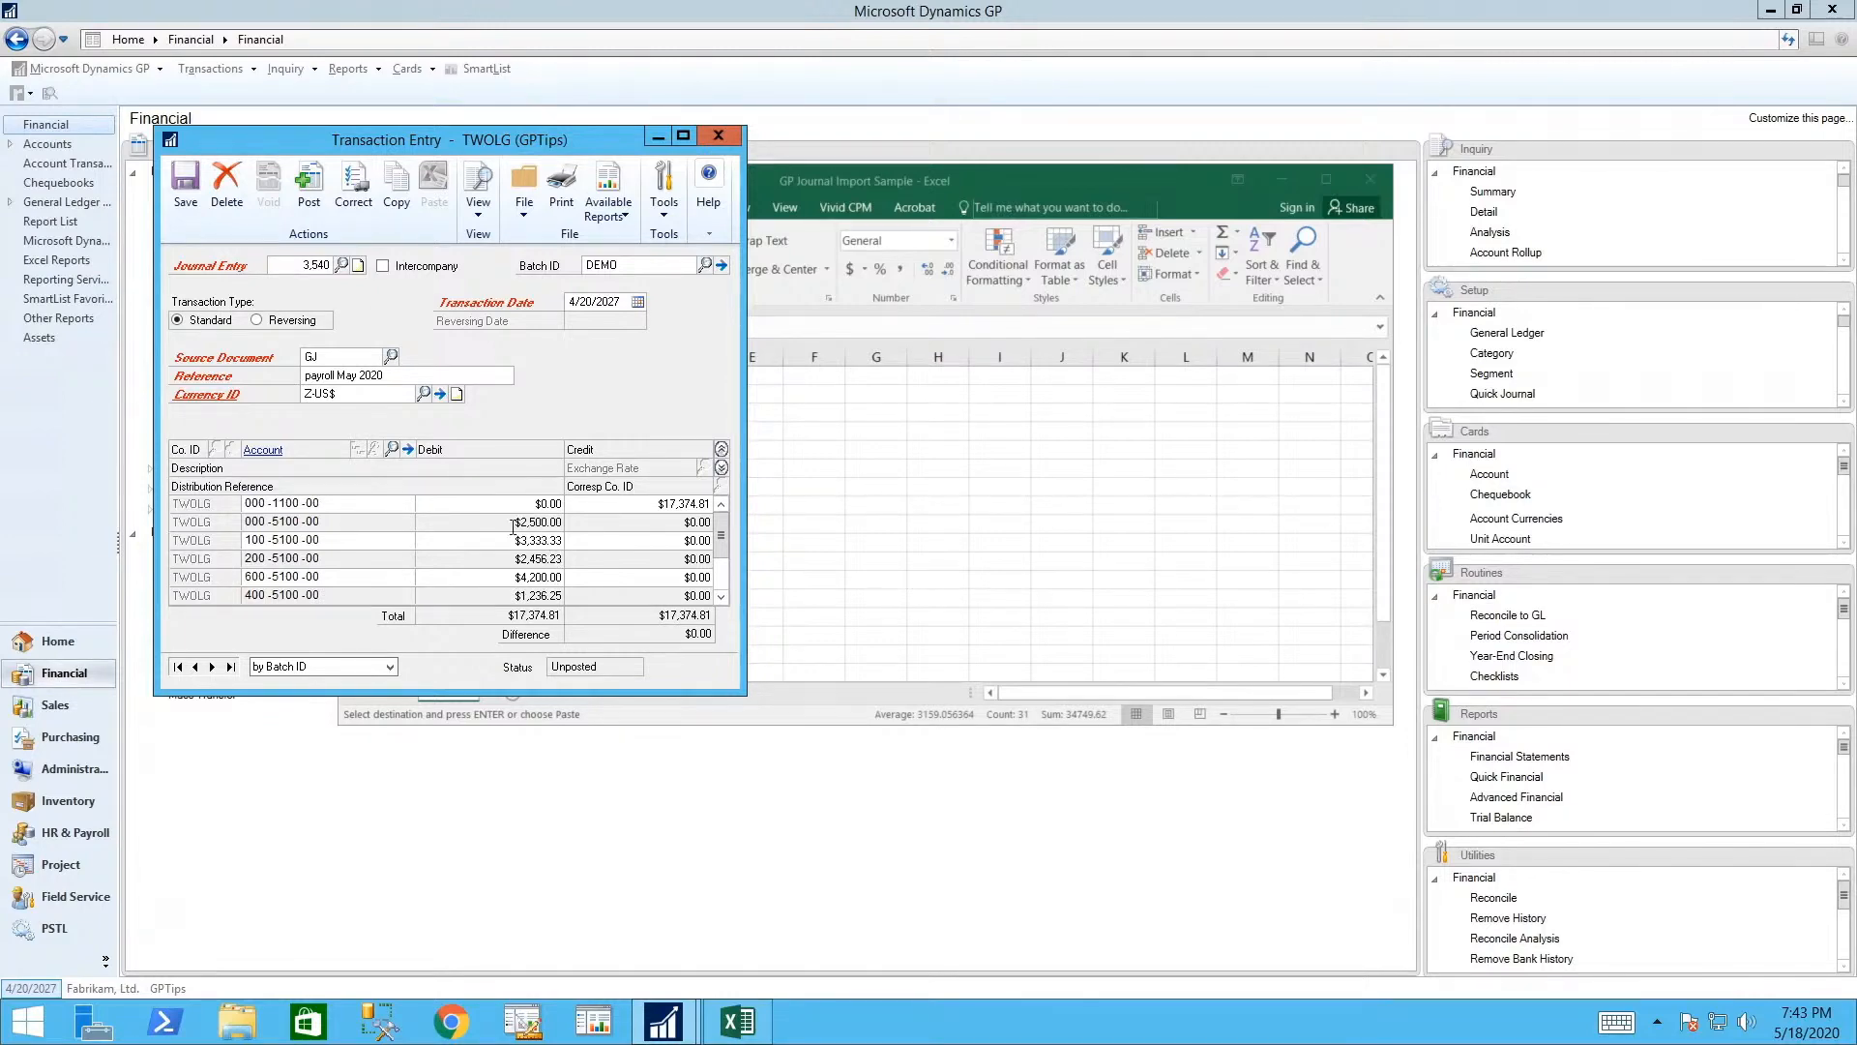
left_click(185, 188)
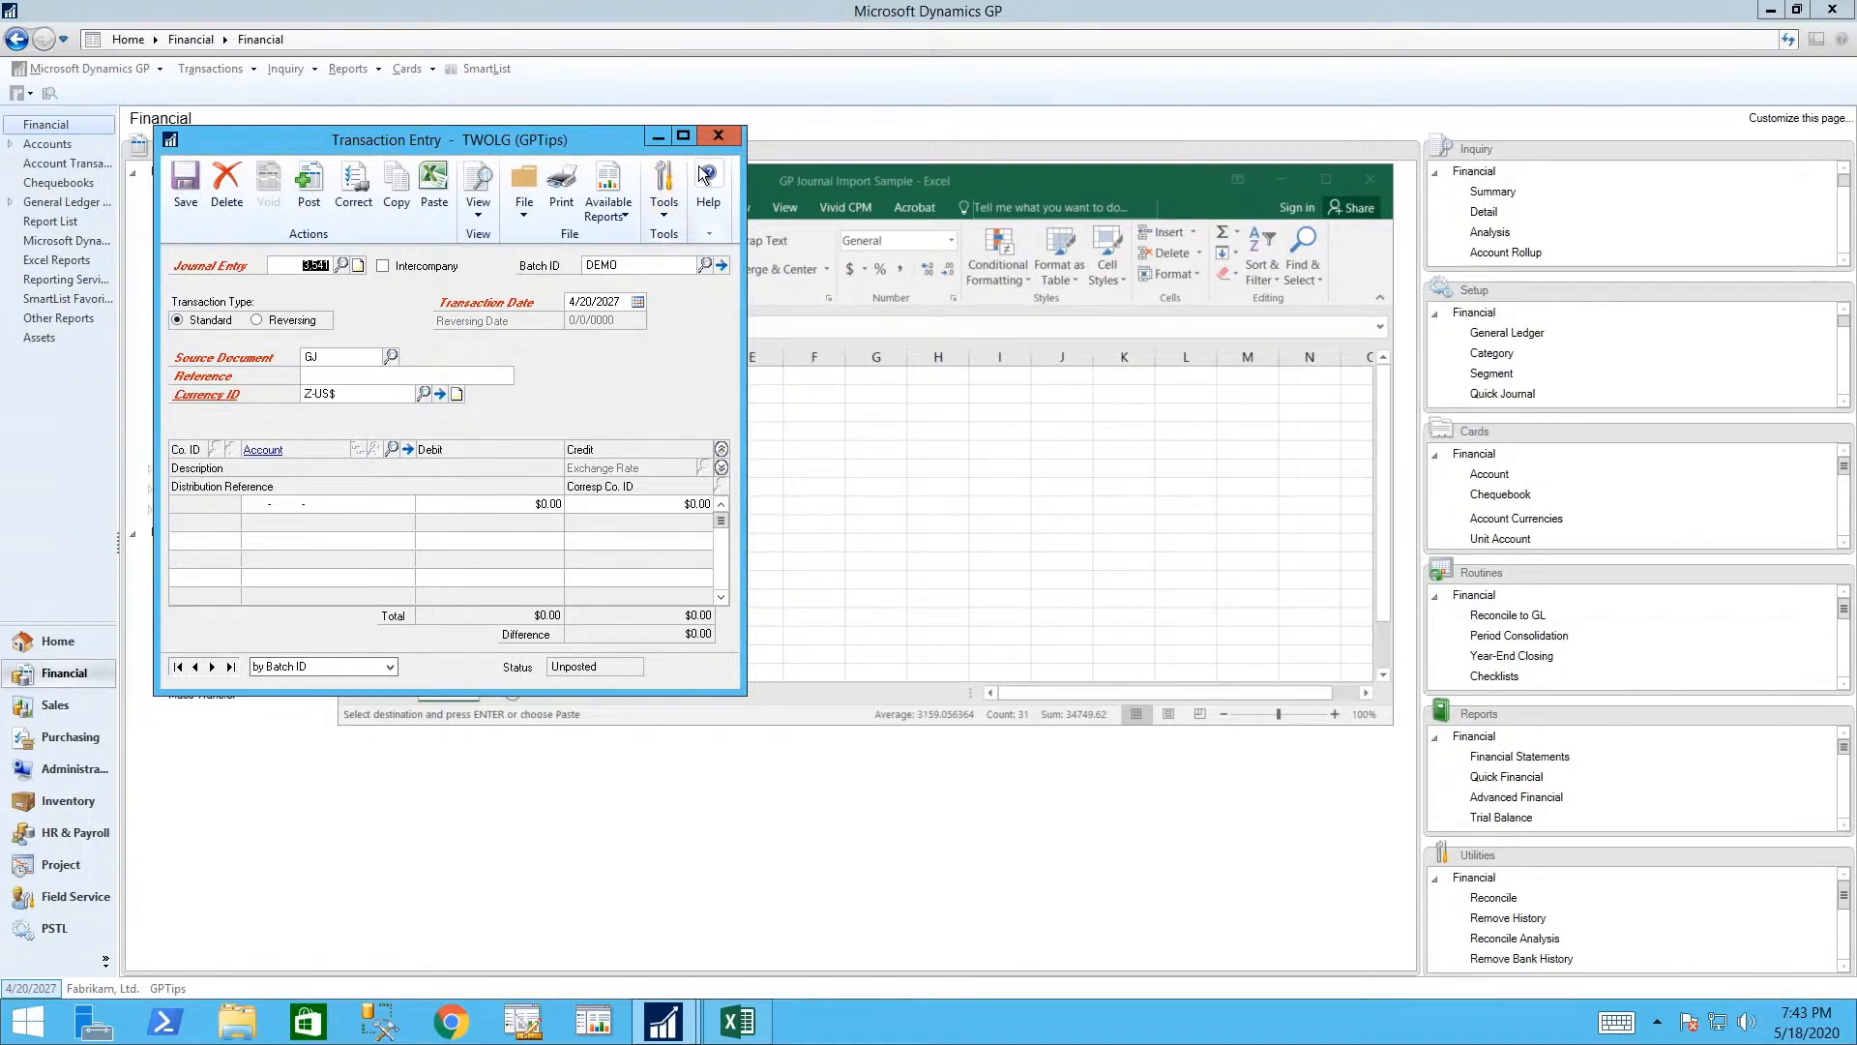
- Close the journal entry and bring up batch DEMO in Batch Entry
left_click(717, 138)
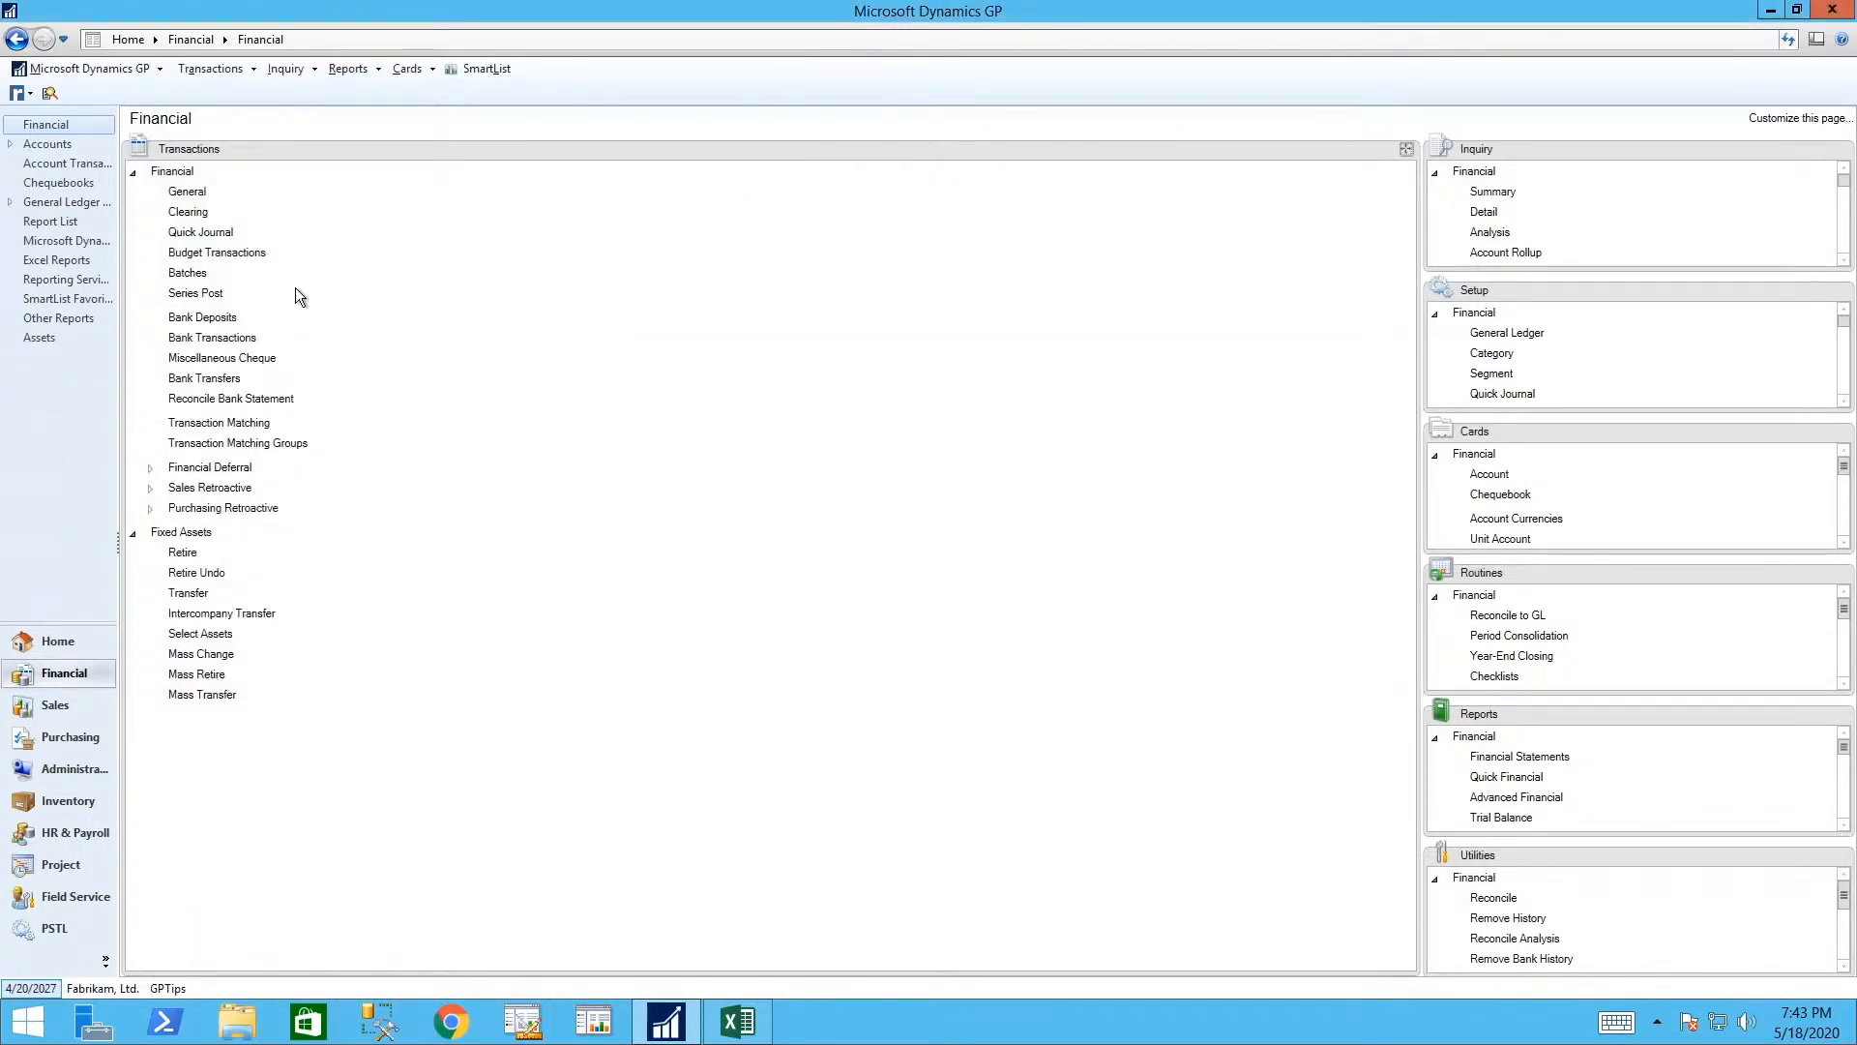
left_click(184, 274)
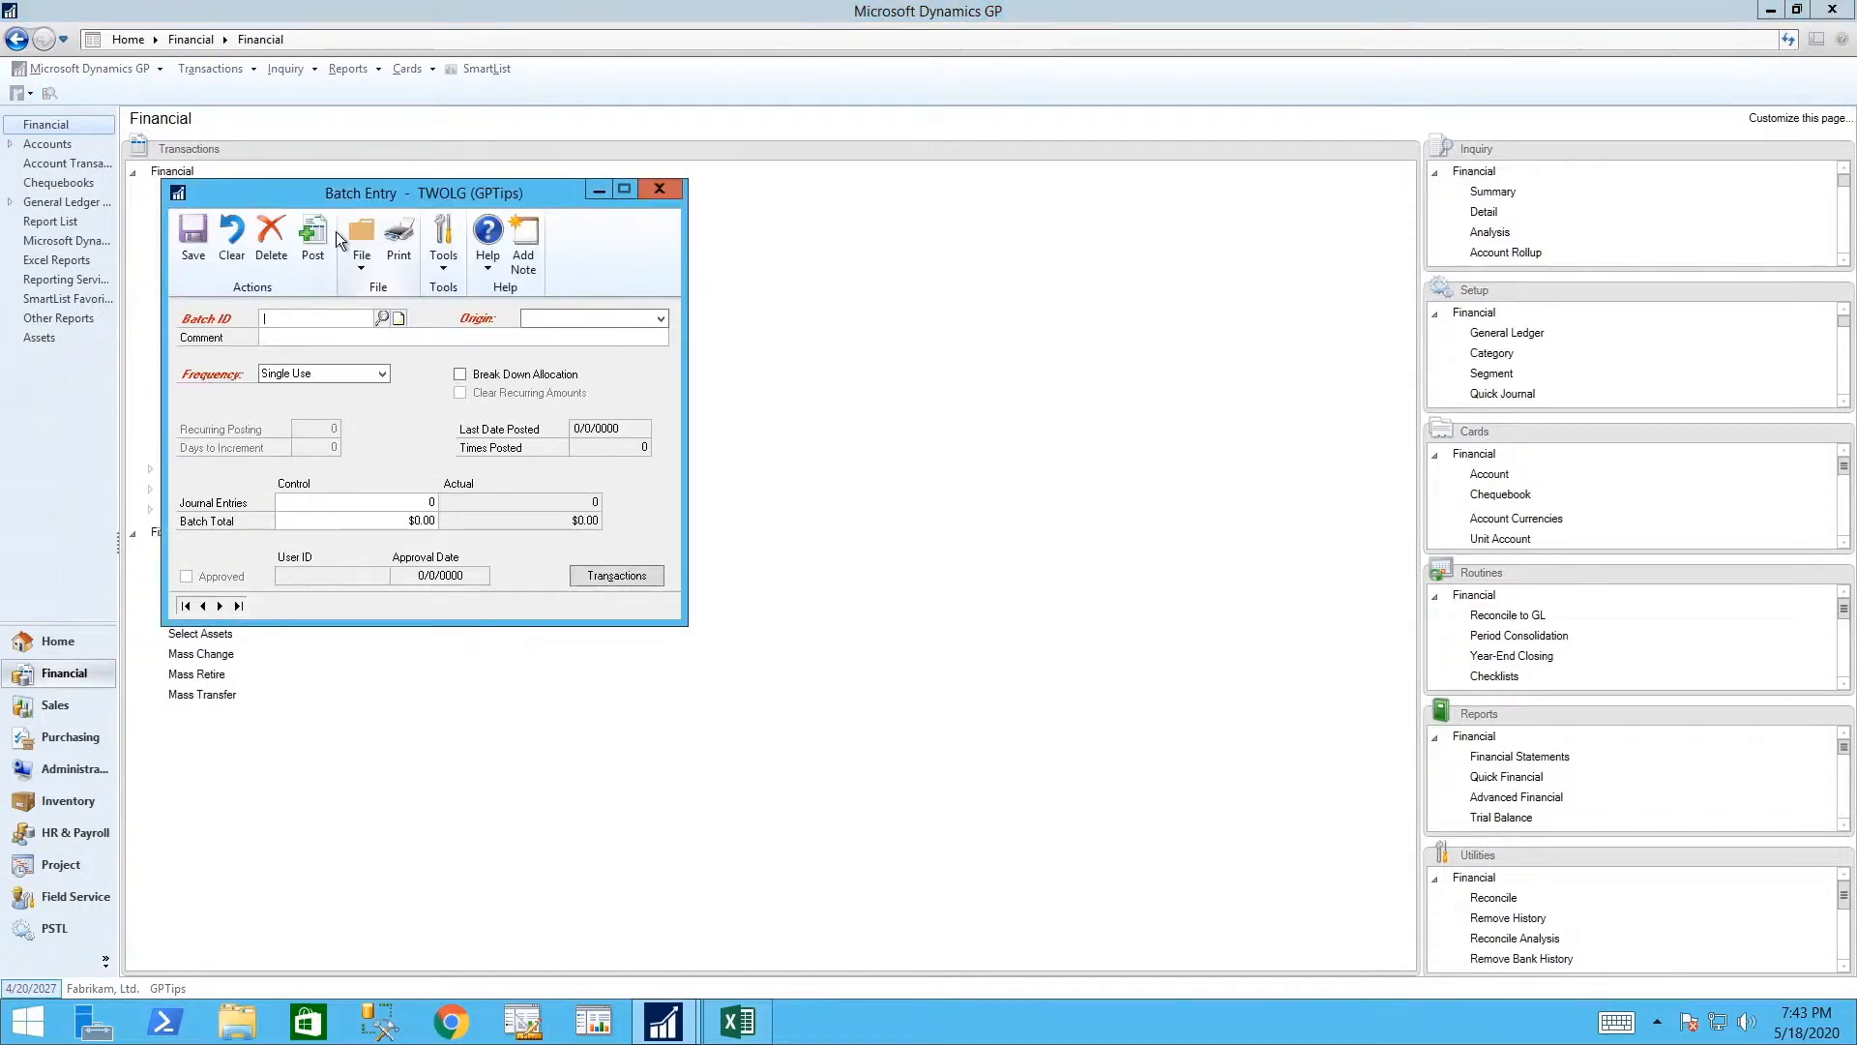
left_click(382, 318)
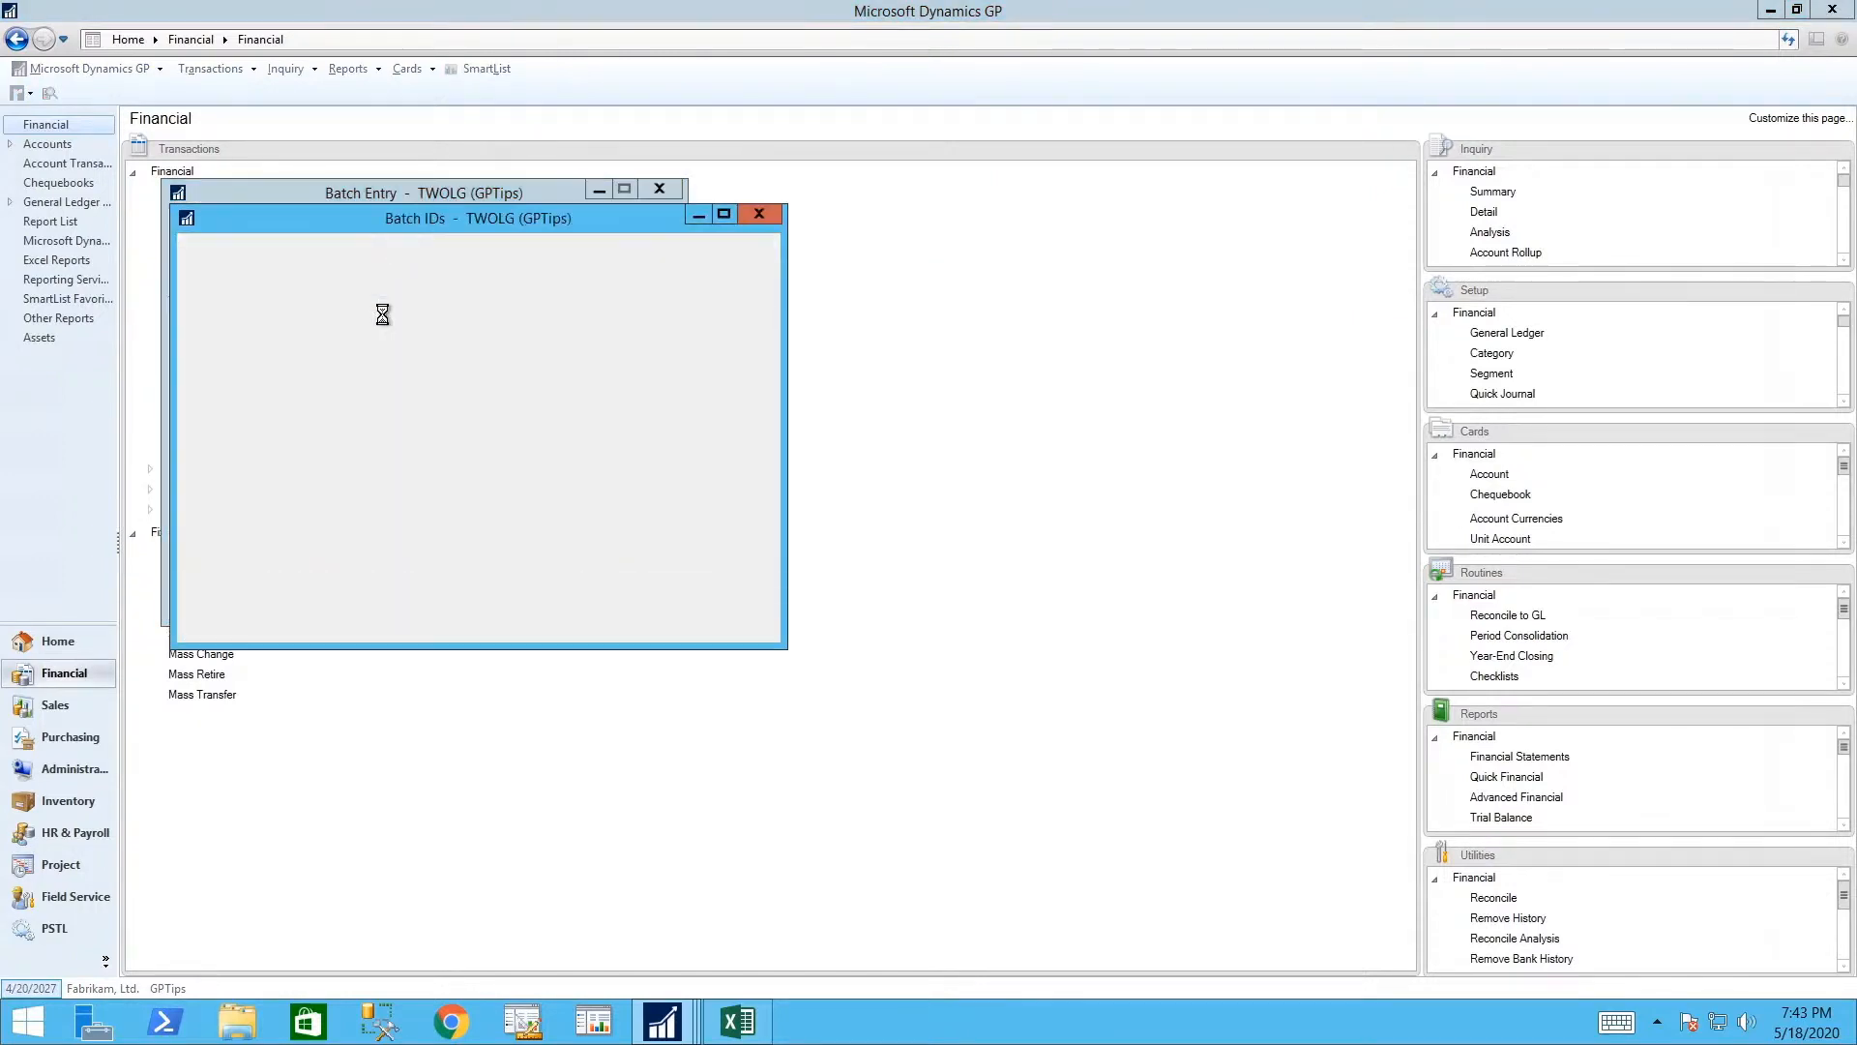
left_click(281, 428)
left_click(201, 259)
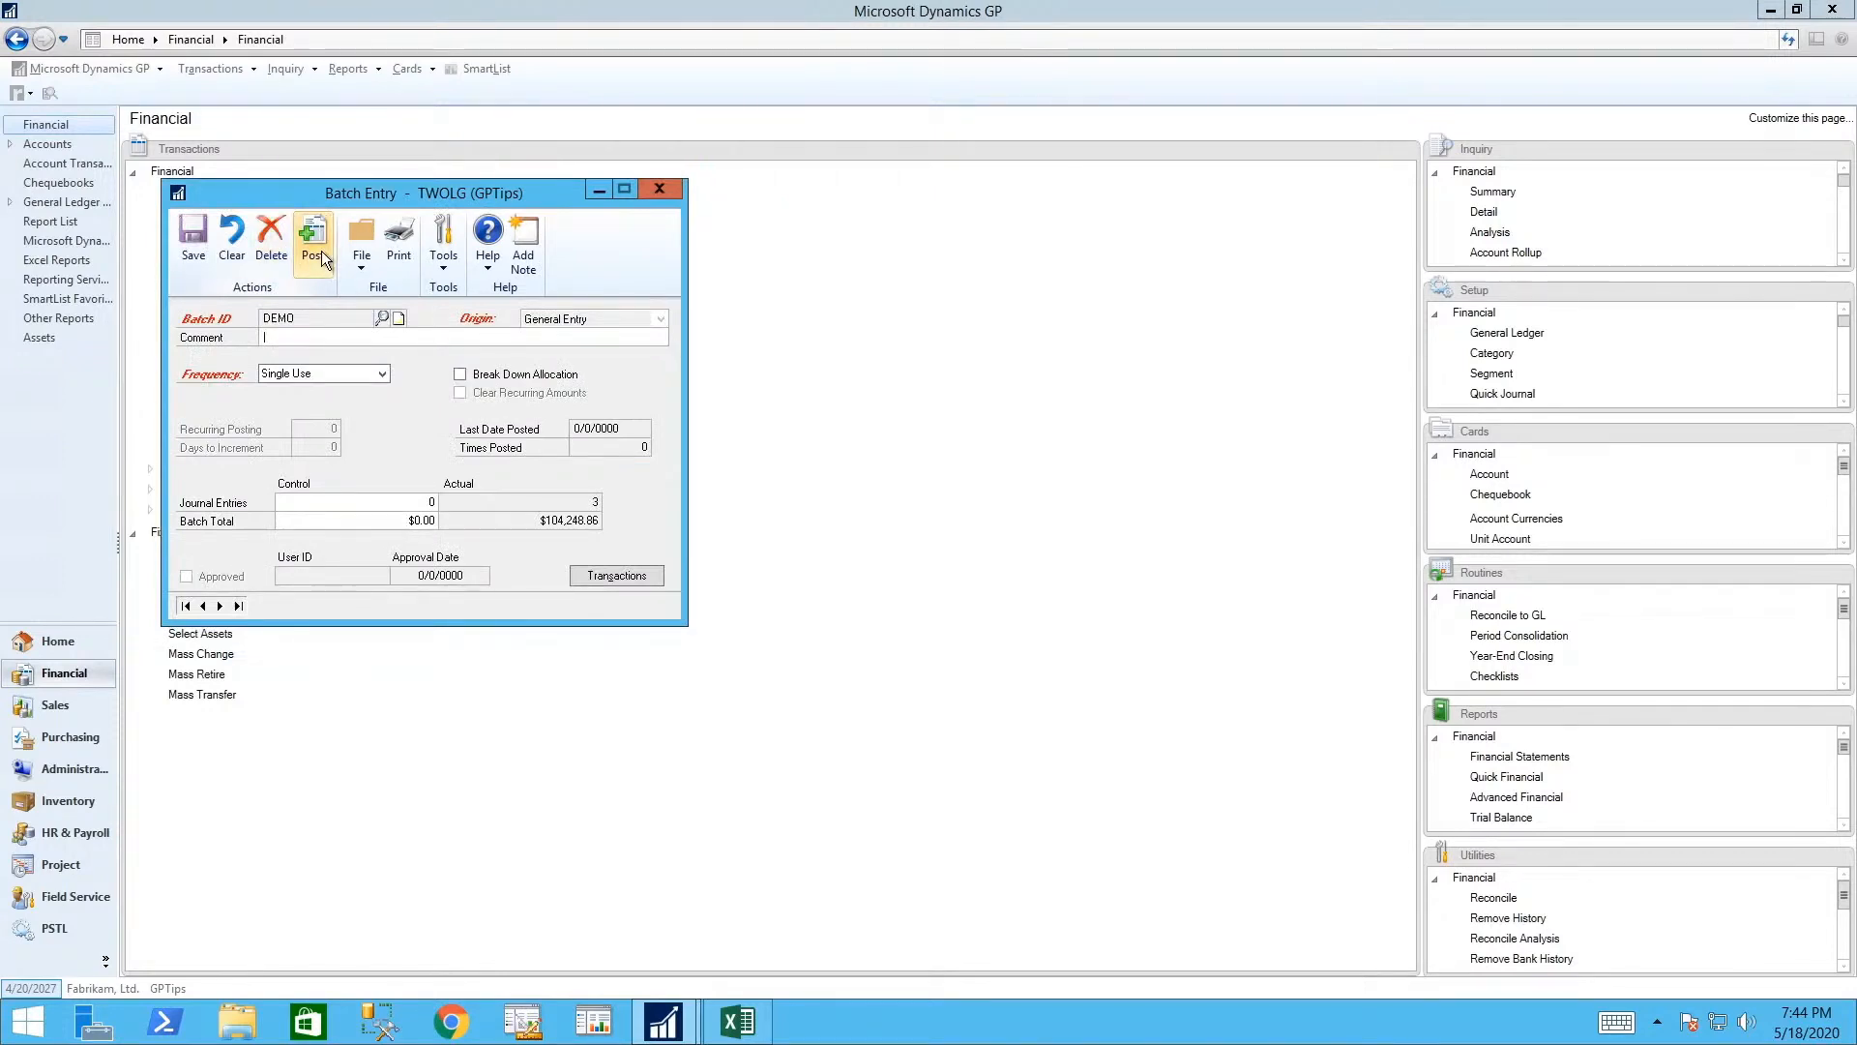
- Post batch DEMO with the posting journal previewed on screen, then close the report and form
left_click(313, 246)
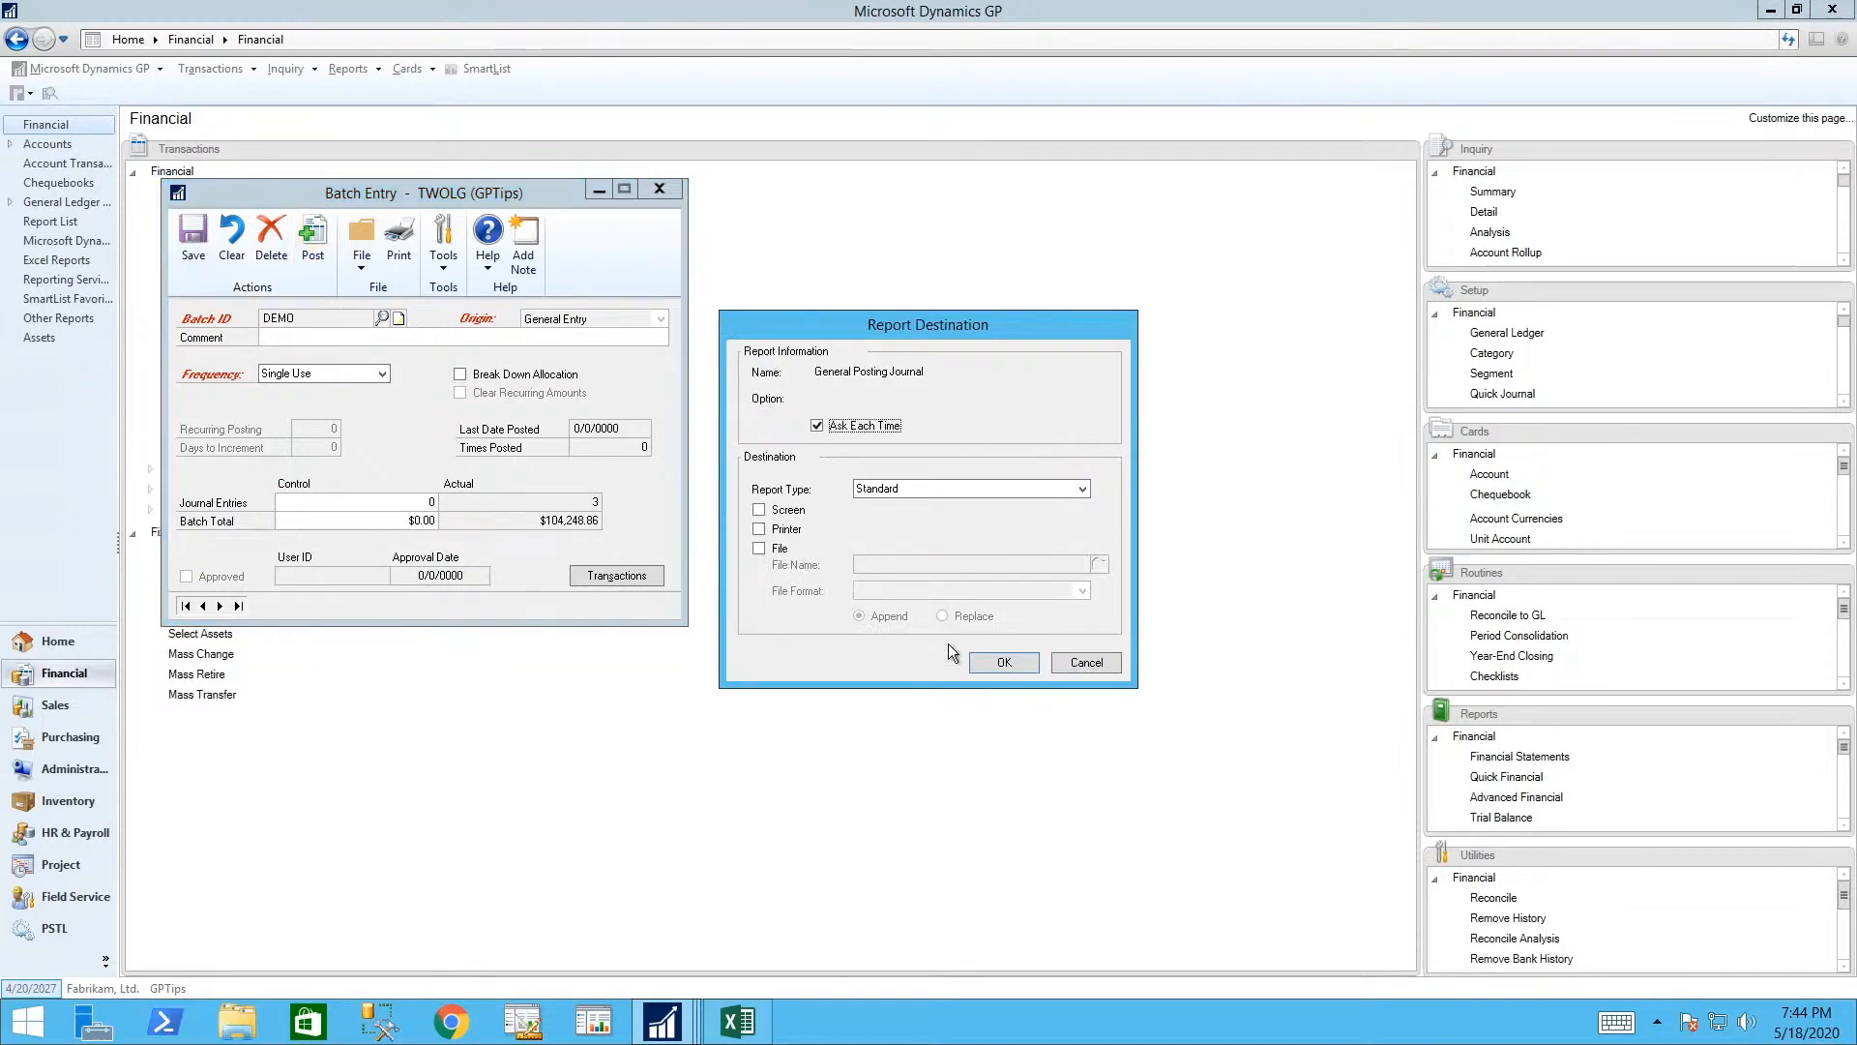
left_click(764, 512)
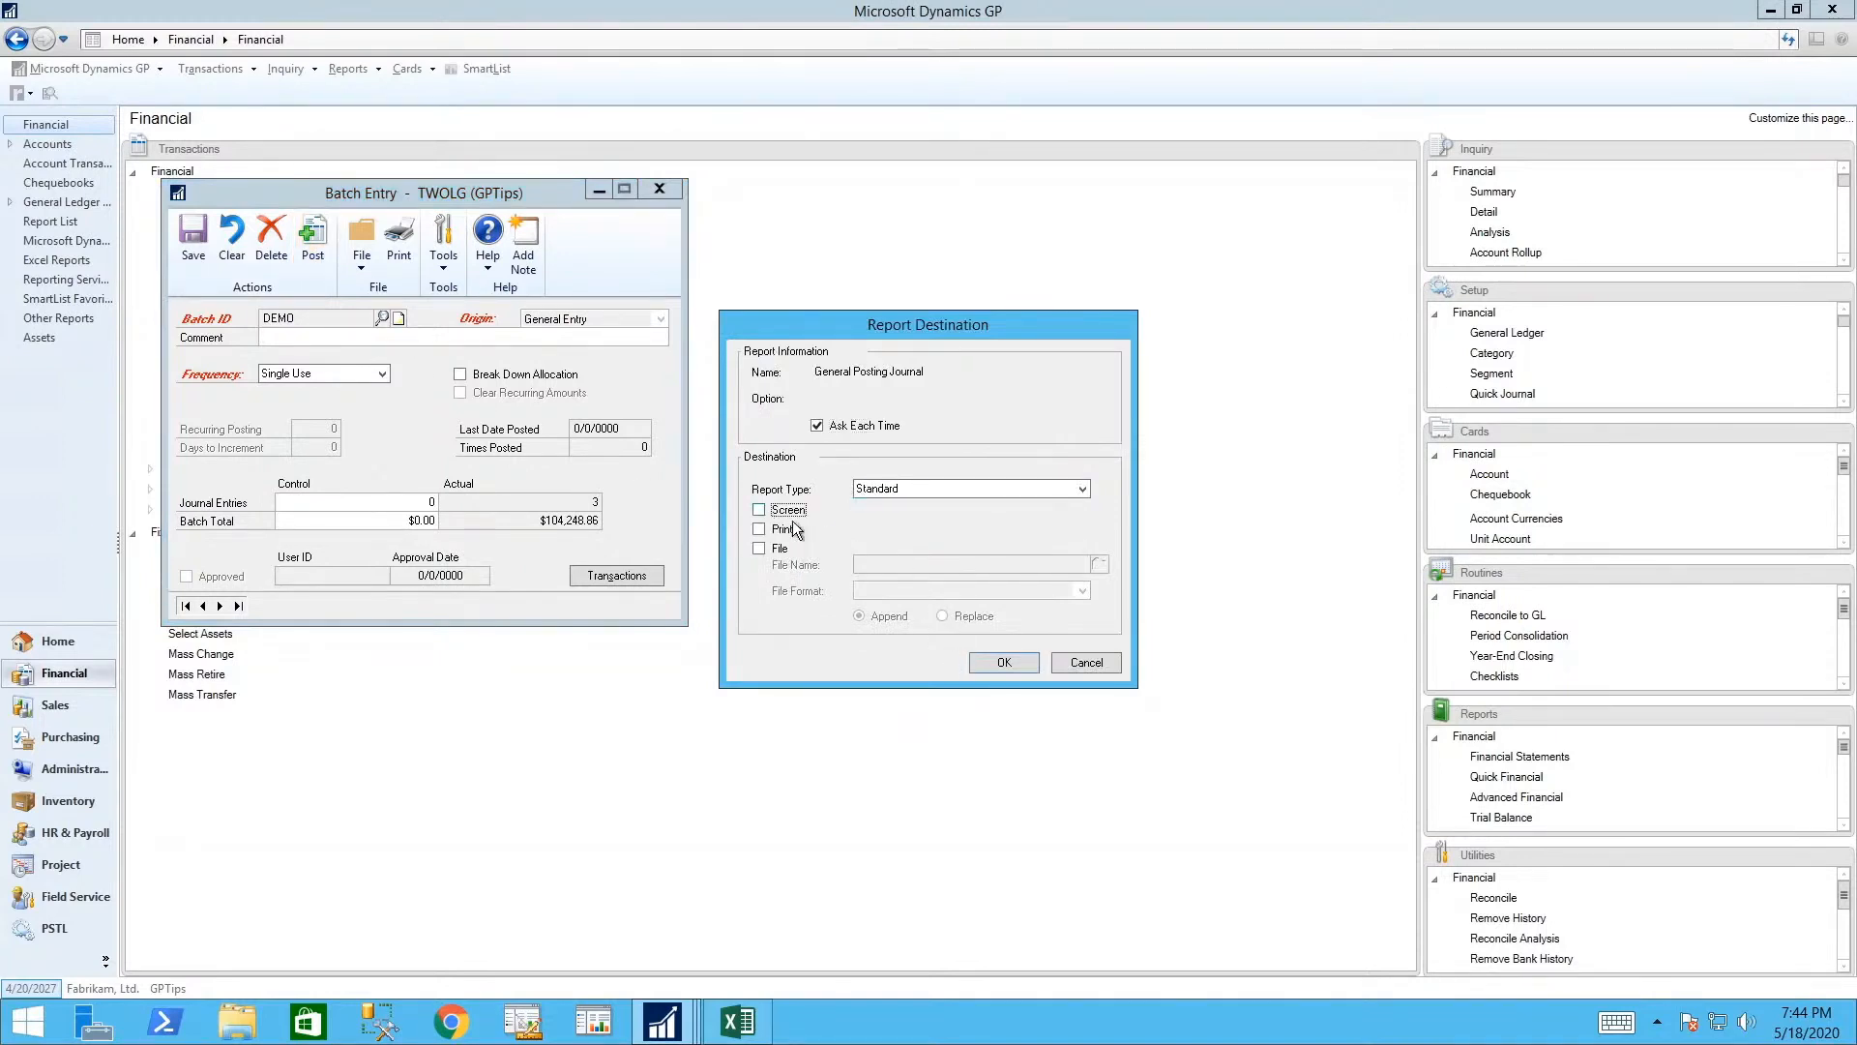
left_click(1006, 664)
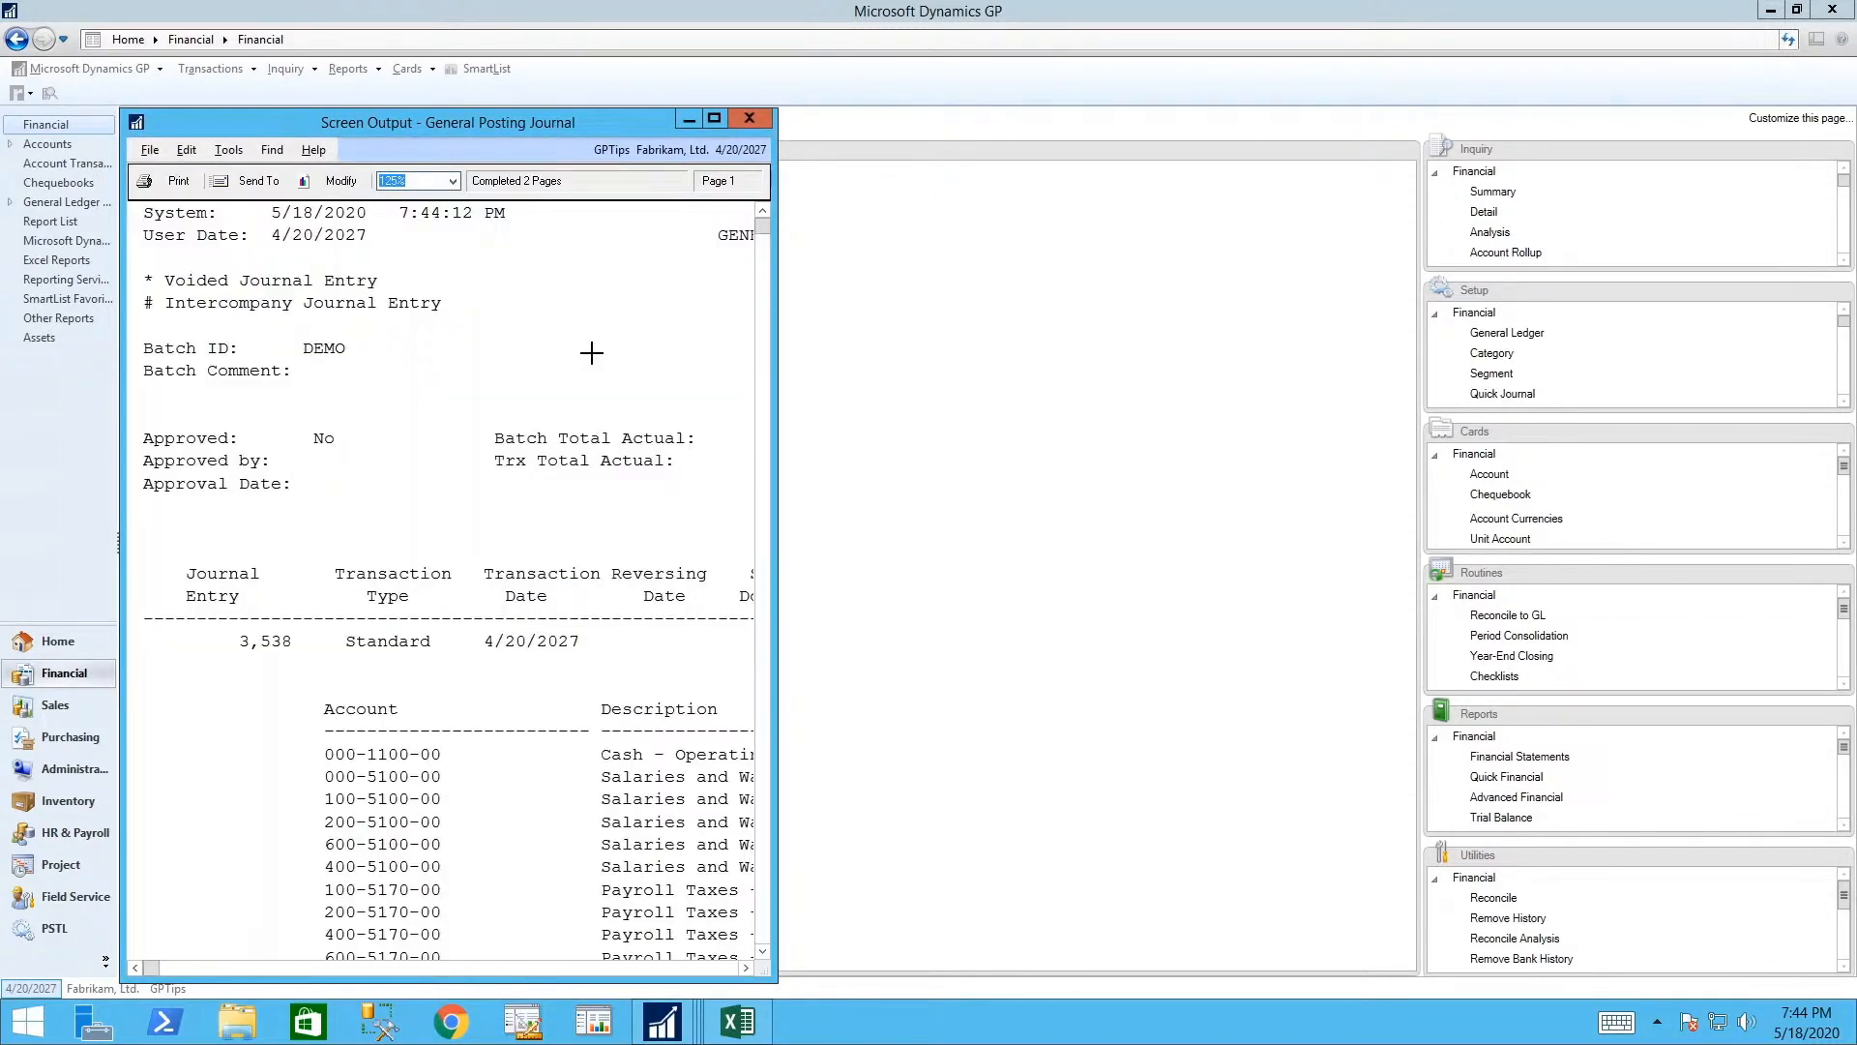
left_click(748, 118)
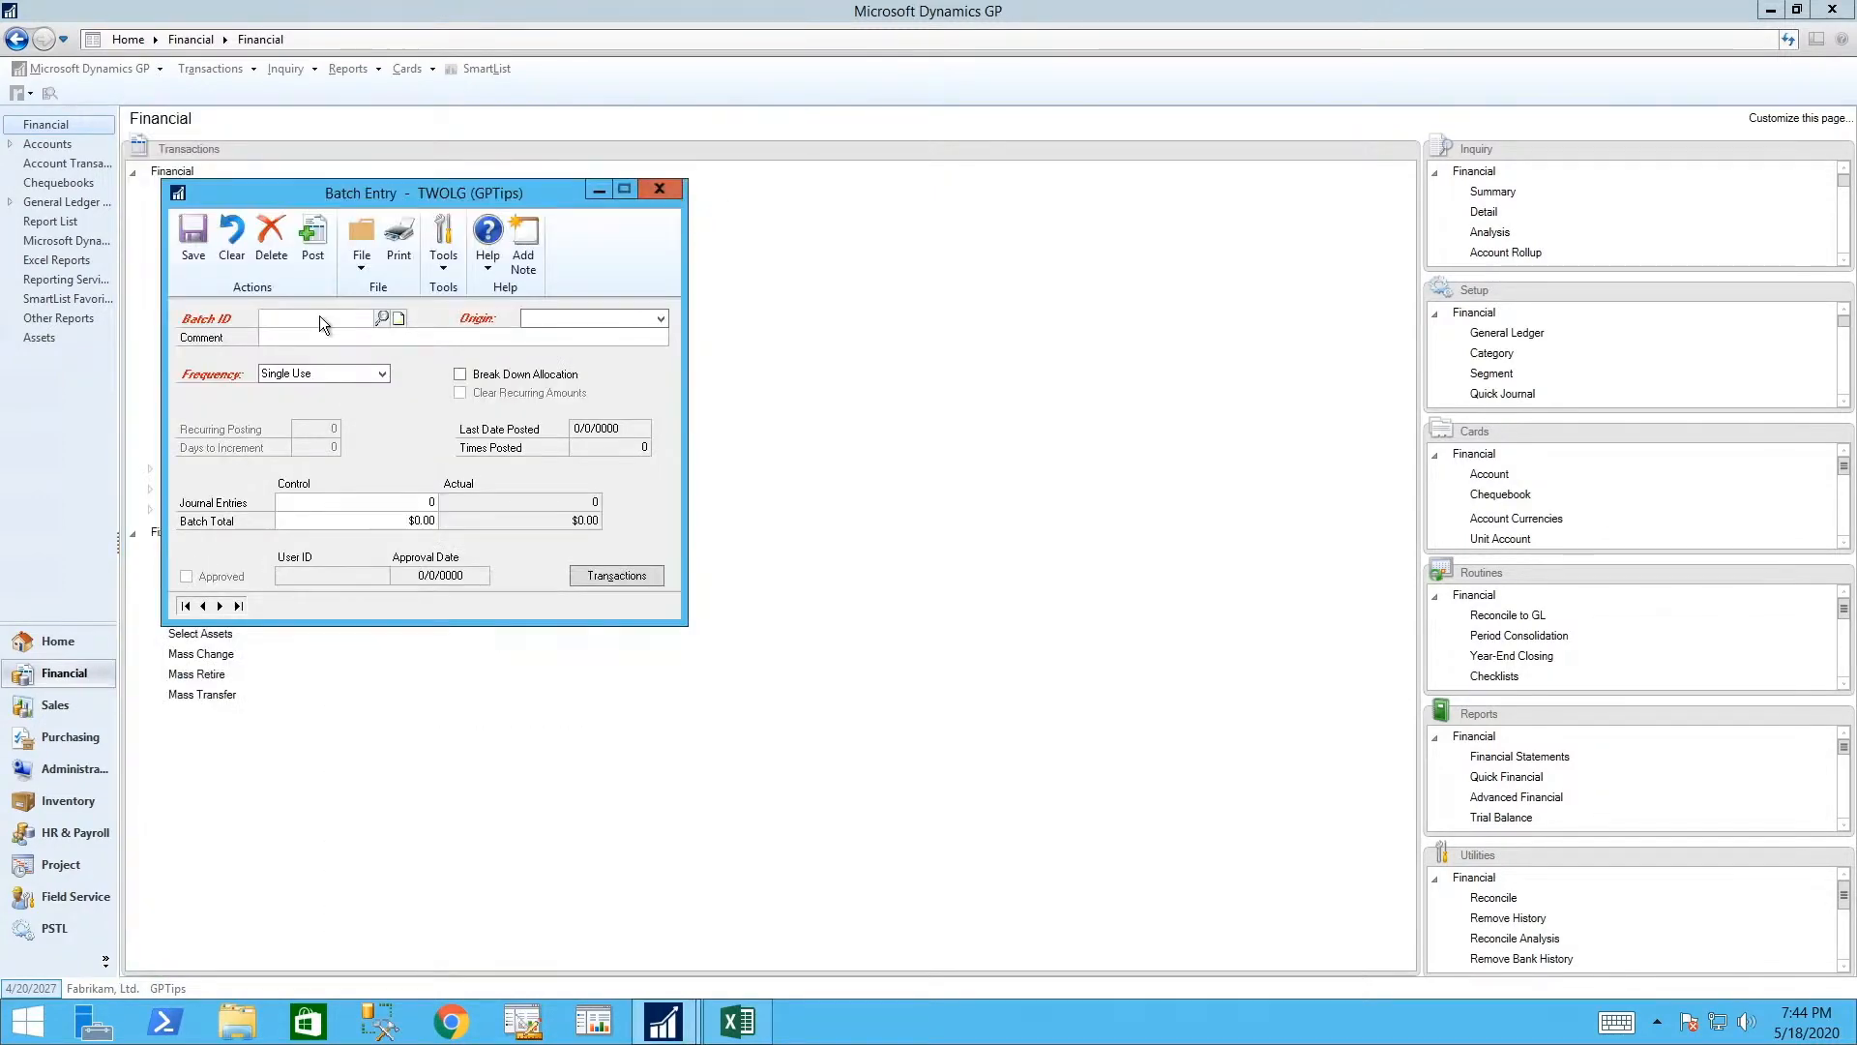
left_click(659, 189)
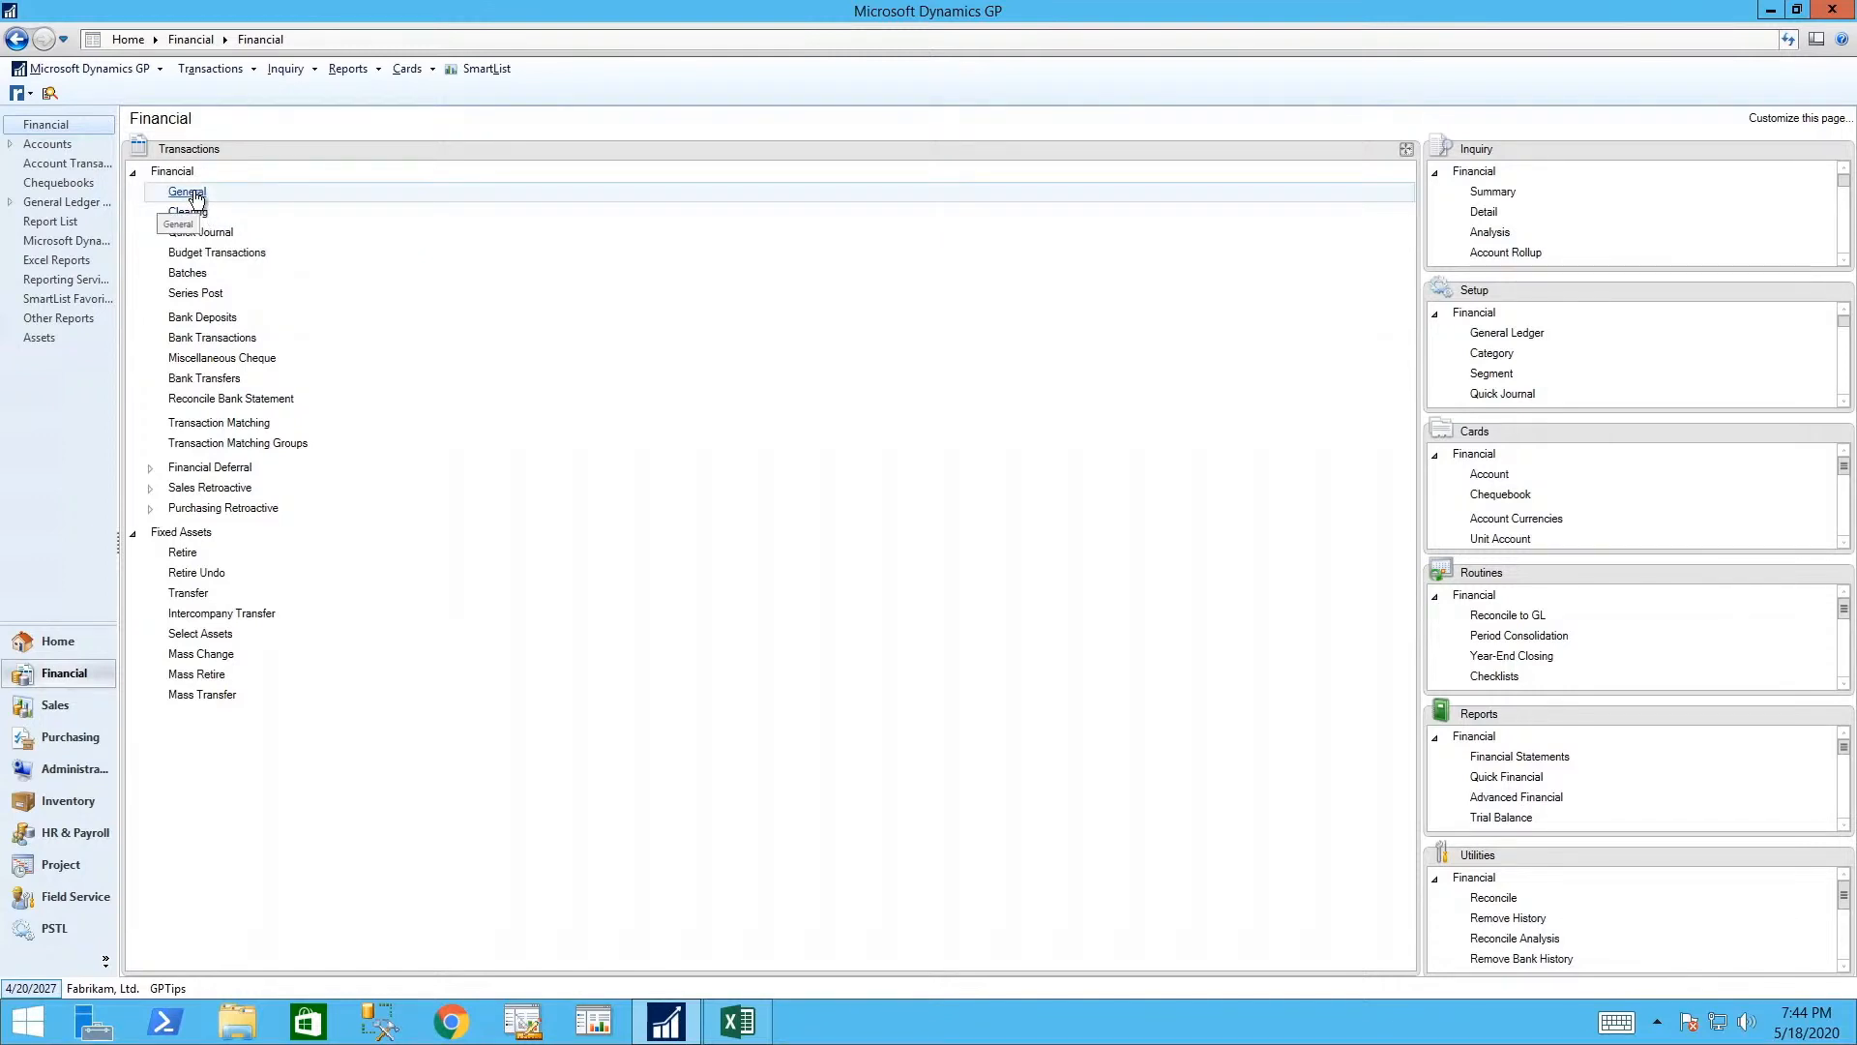
- Set up a 'Back Out a Journal Entry and Create a Correcting Entry' correction for posted entry 3,540
left_click(187, 192)
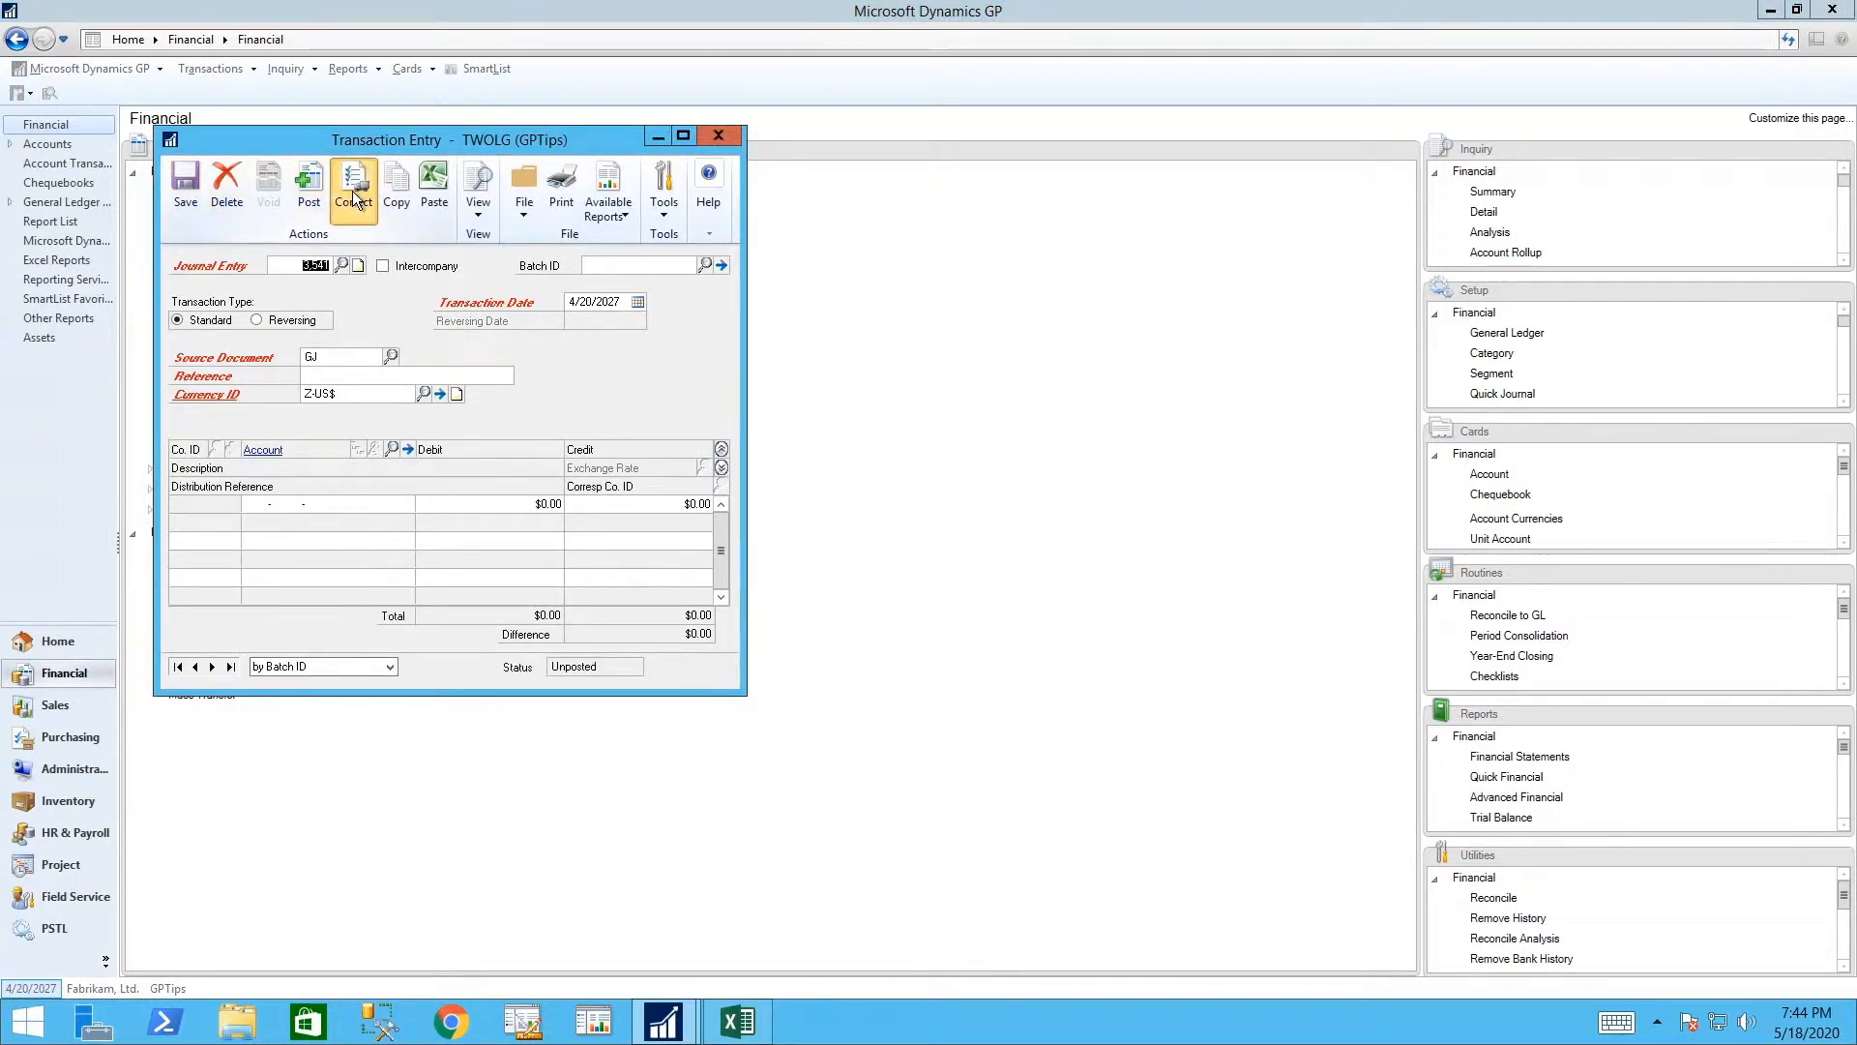
left_click(354, 197)
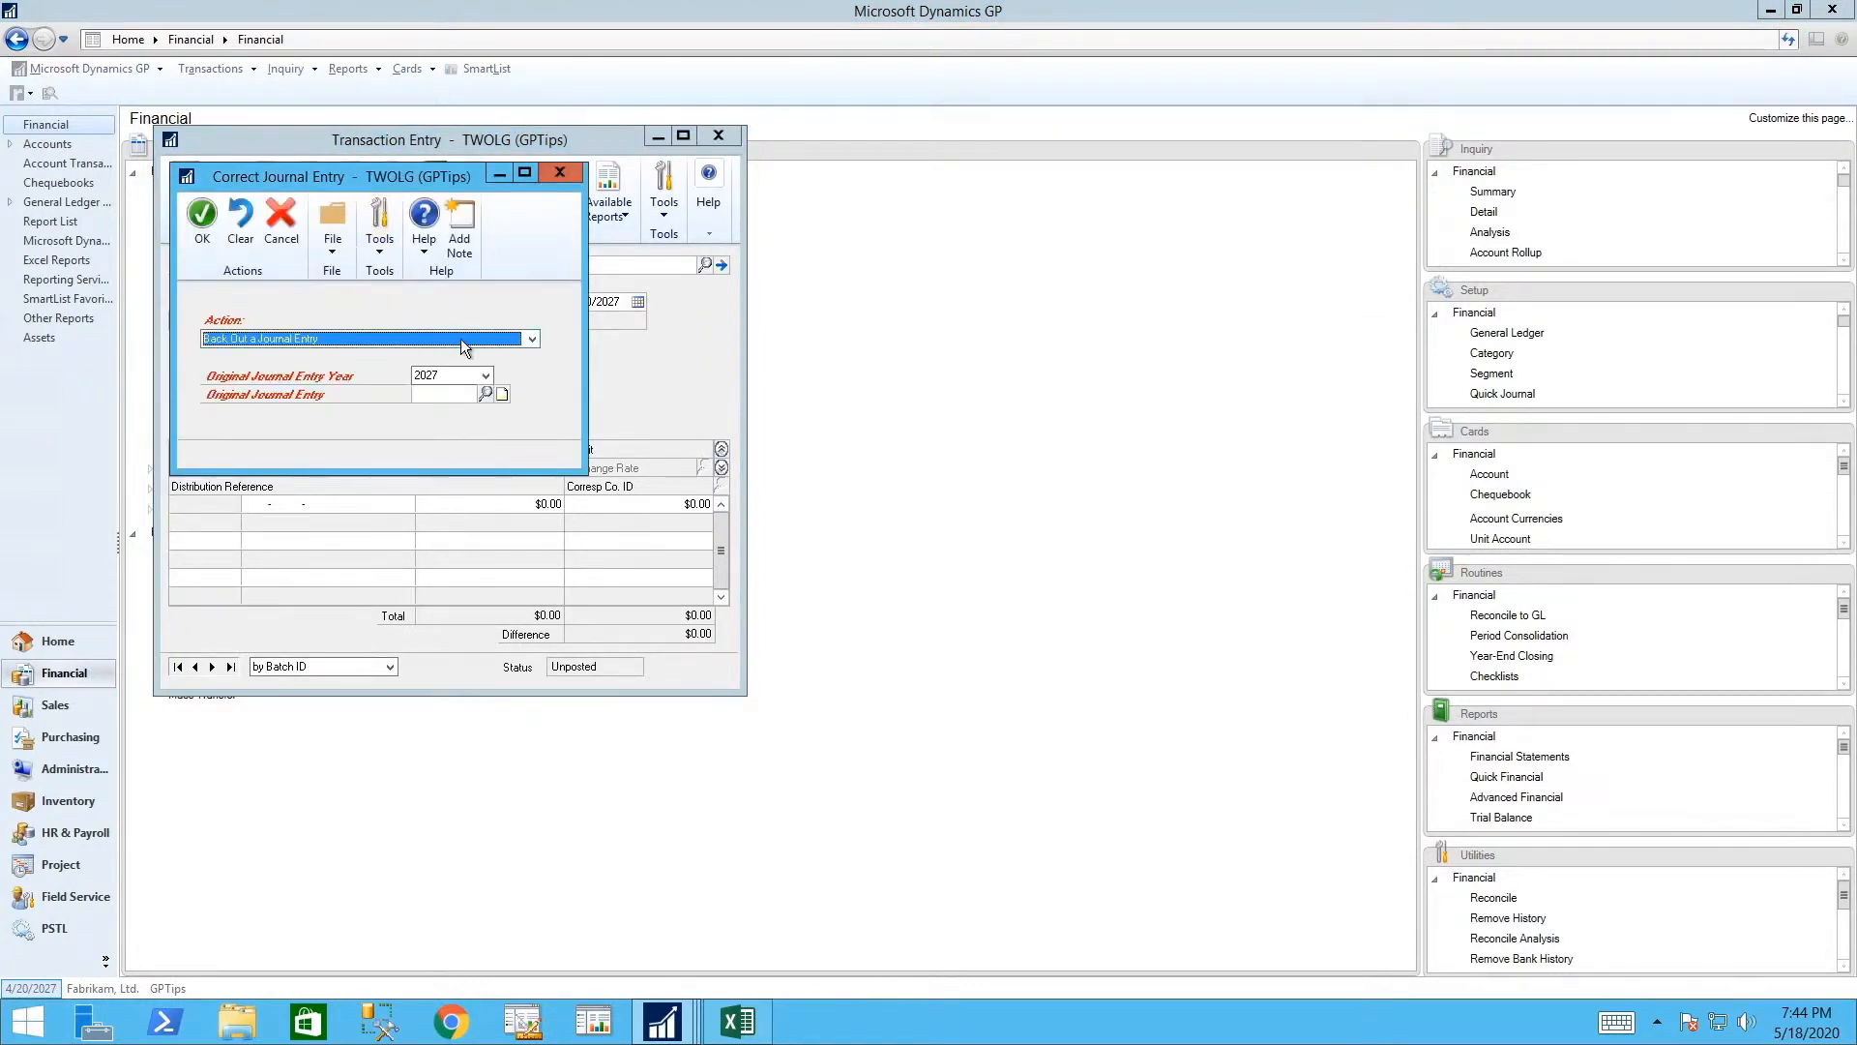
left_click(534, 337)
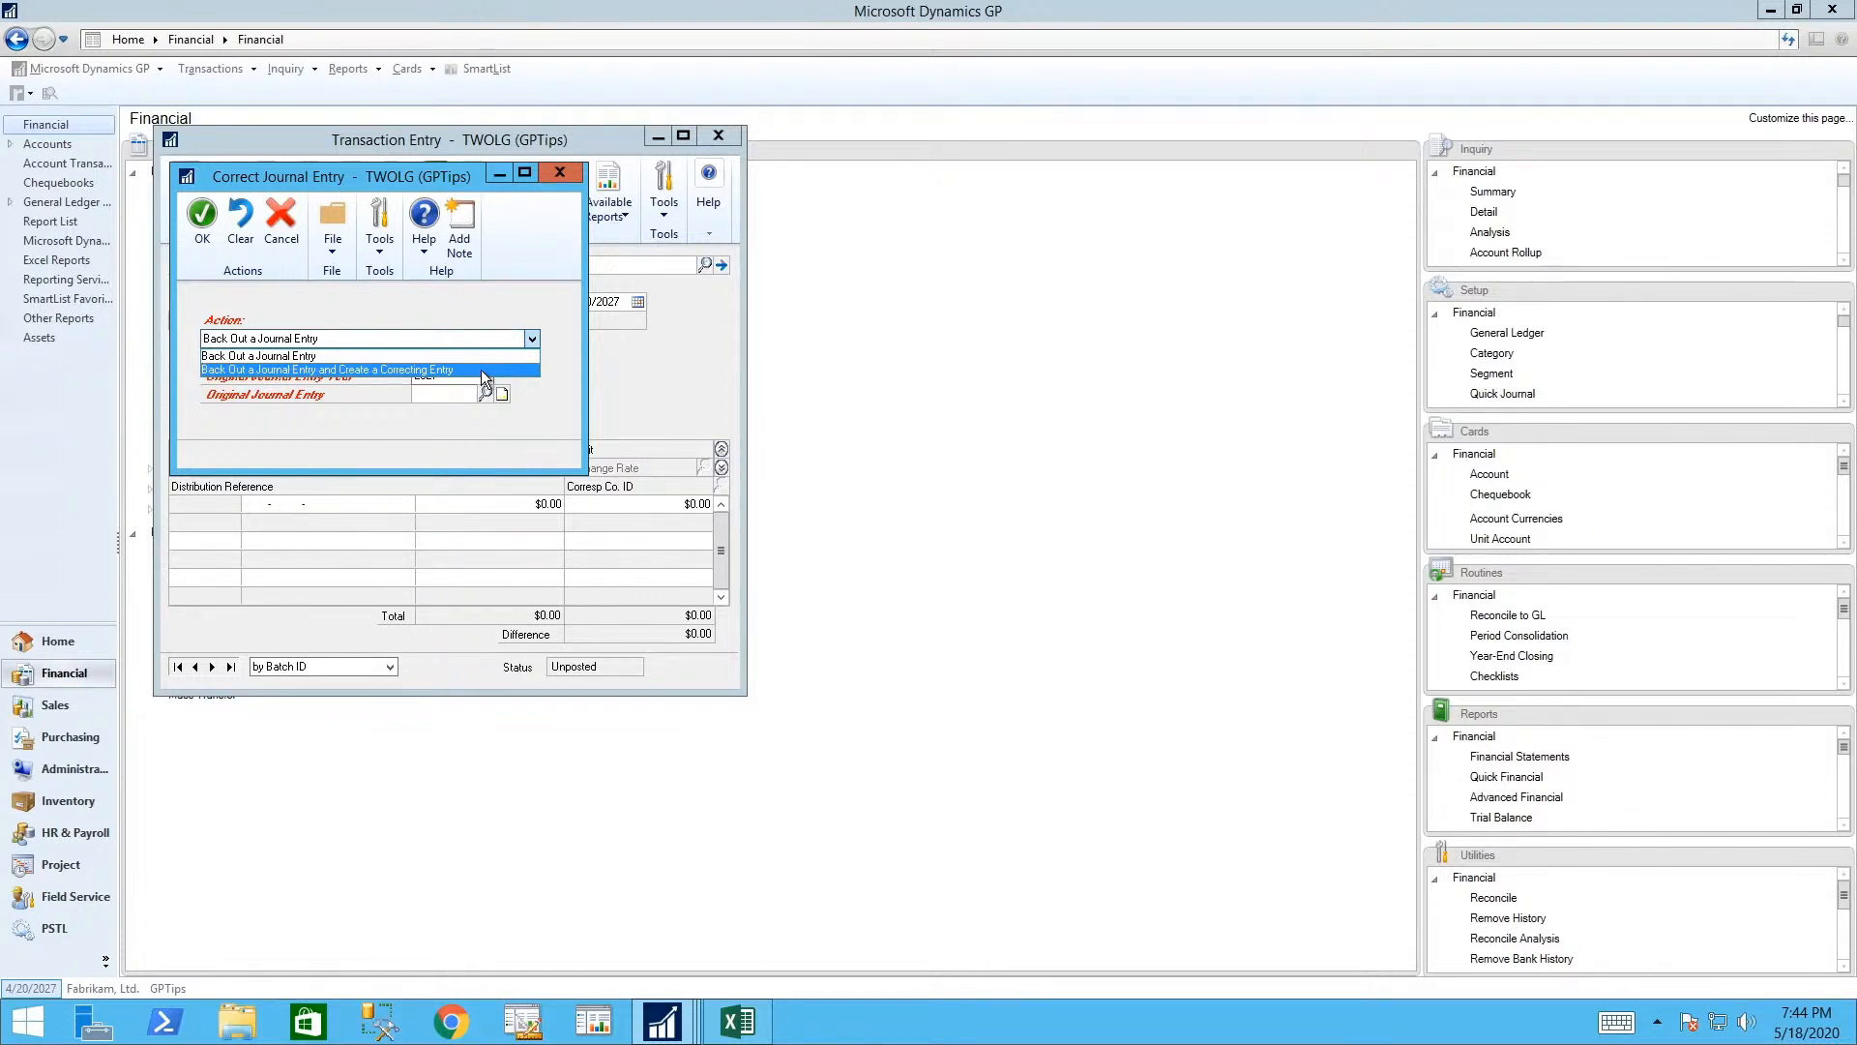
left_click(484, 369)
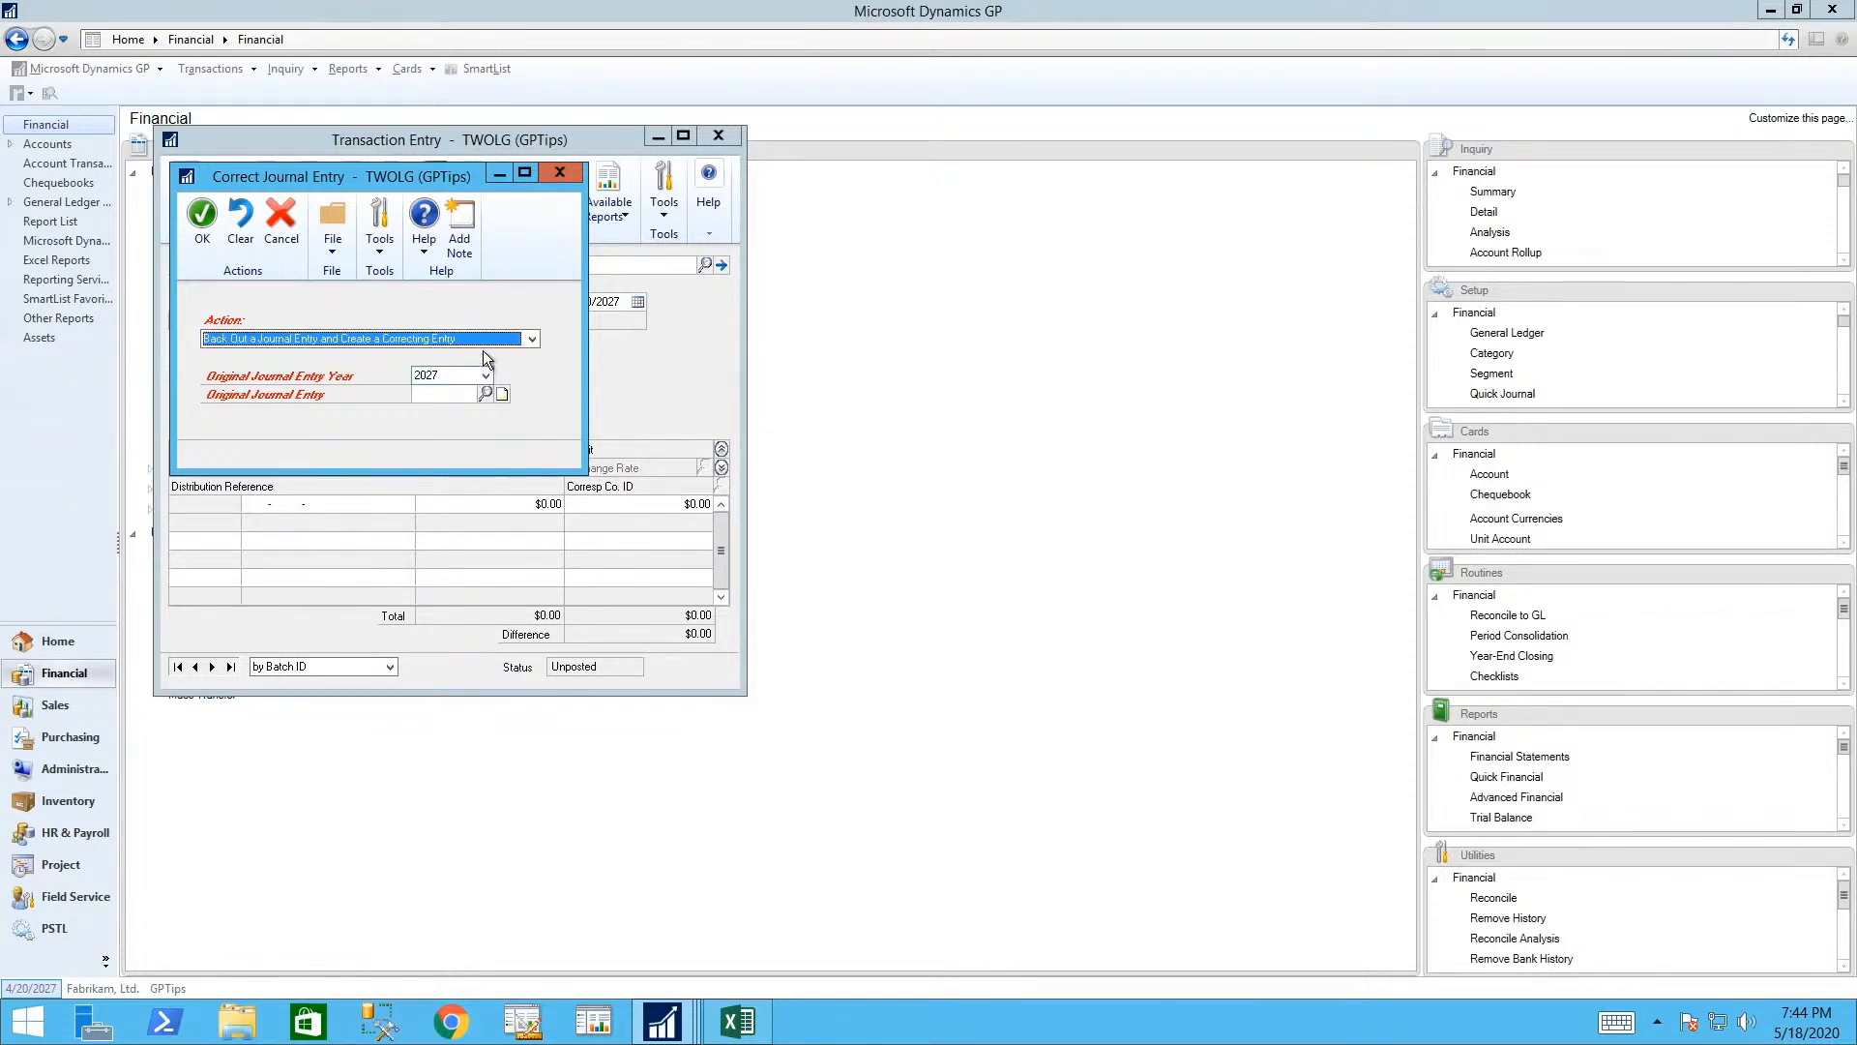
left_click(455, 394)
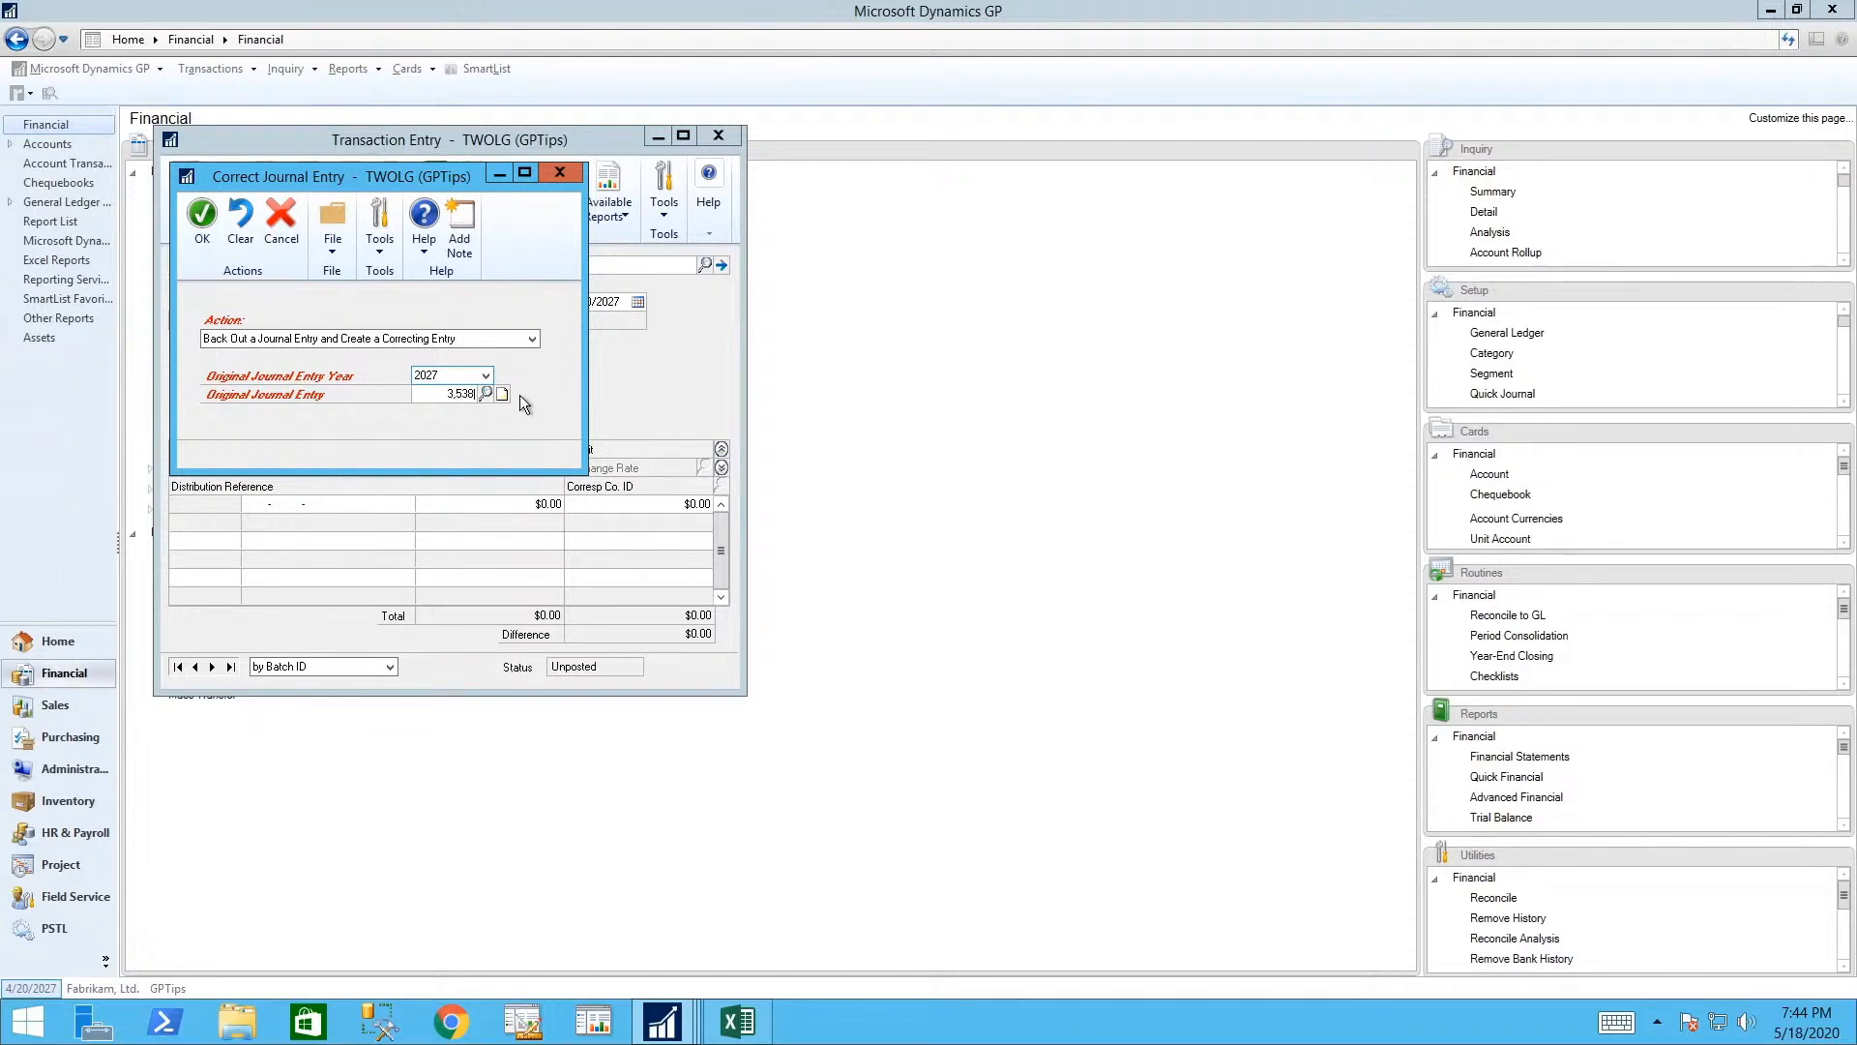
left_click(489, 393)
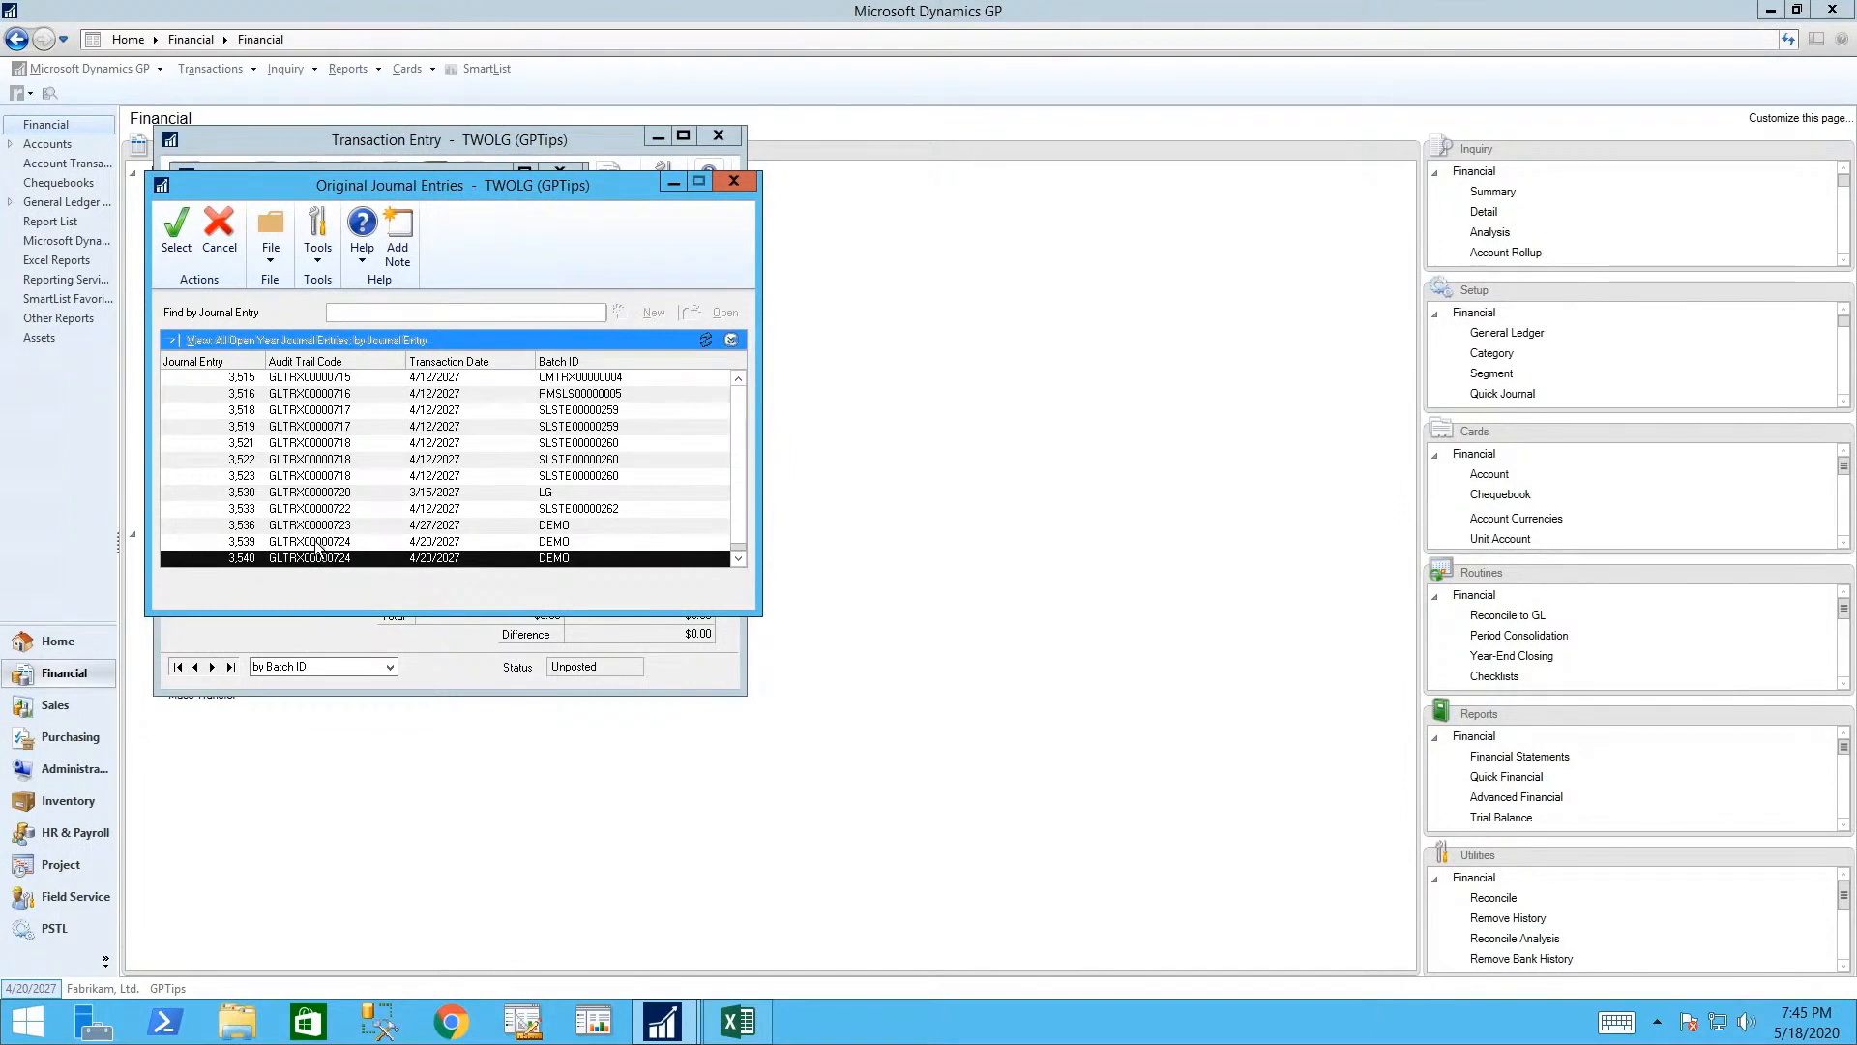
left_click(178, 243)
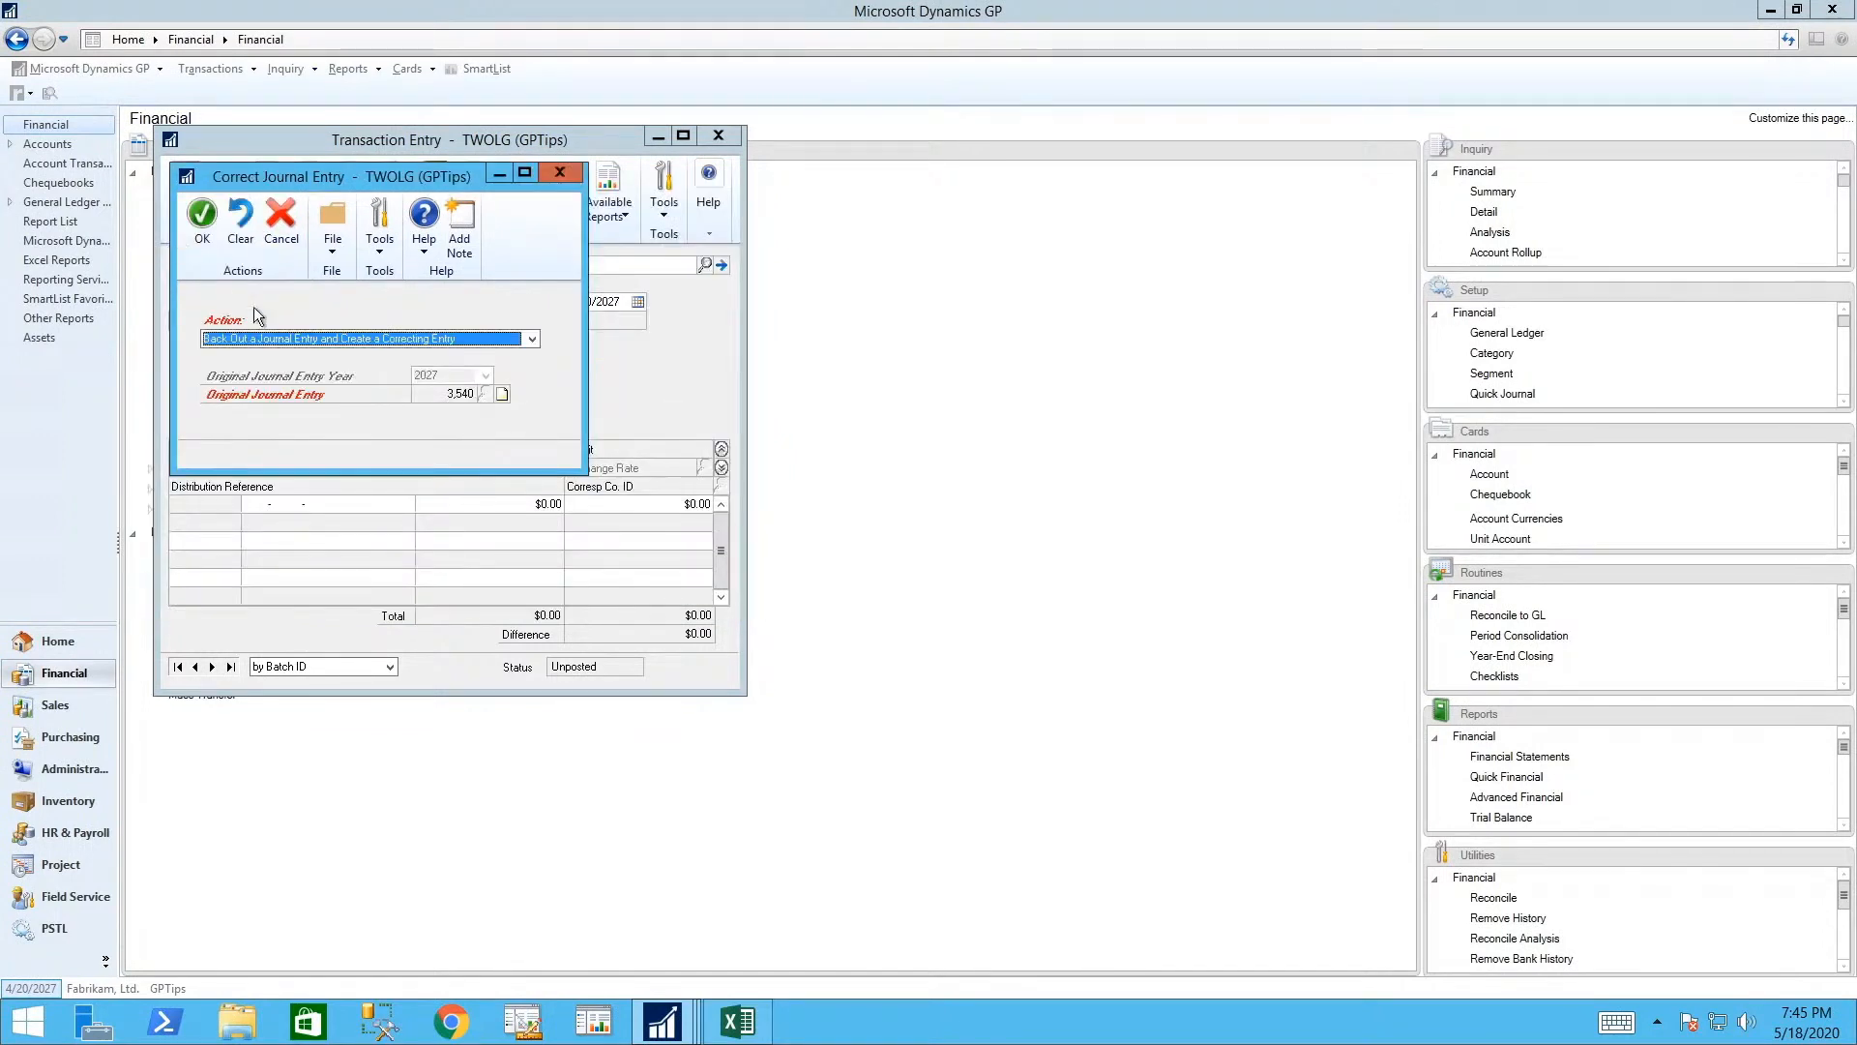
- Generate backout entry 3,541 reversing journal 3540 and assign it to batch DEMO
left_click(201, 225)
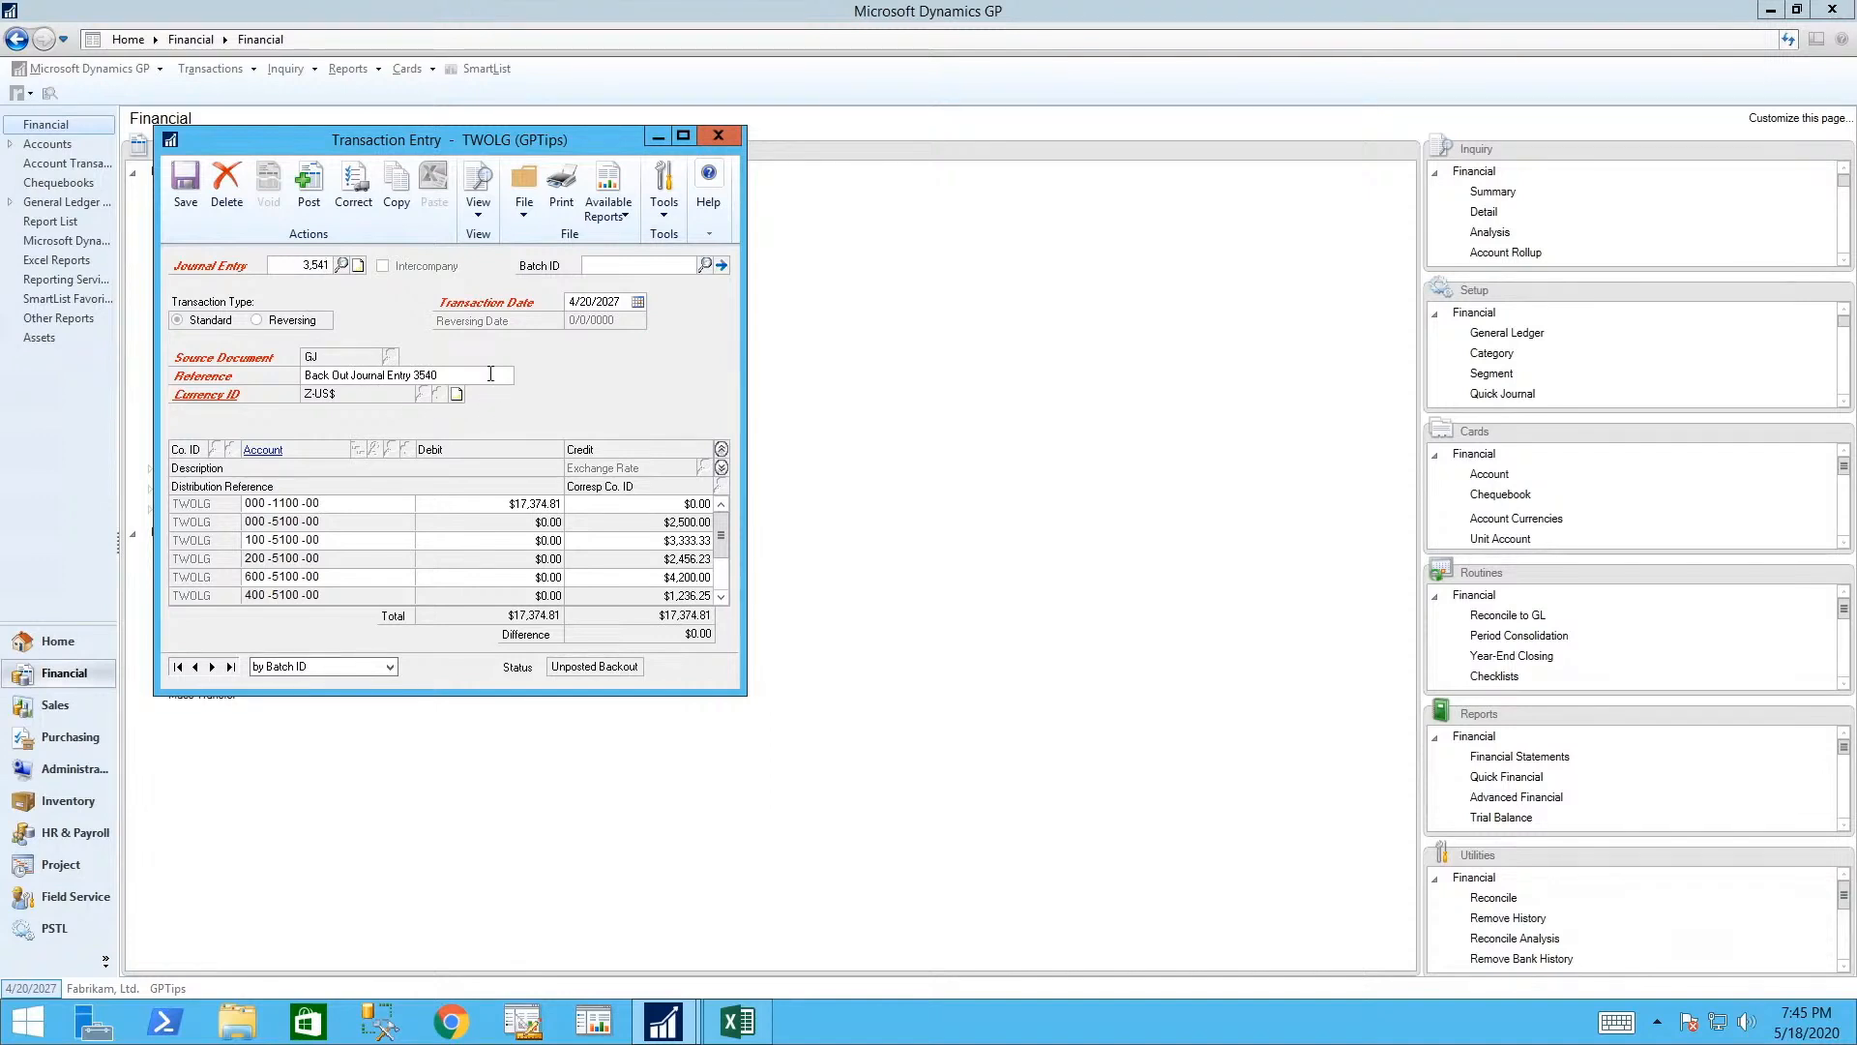
left_click(182, 178)
left_click(920, 567)
type("DEMO")
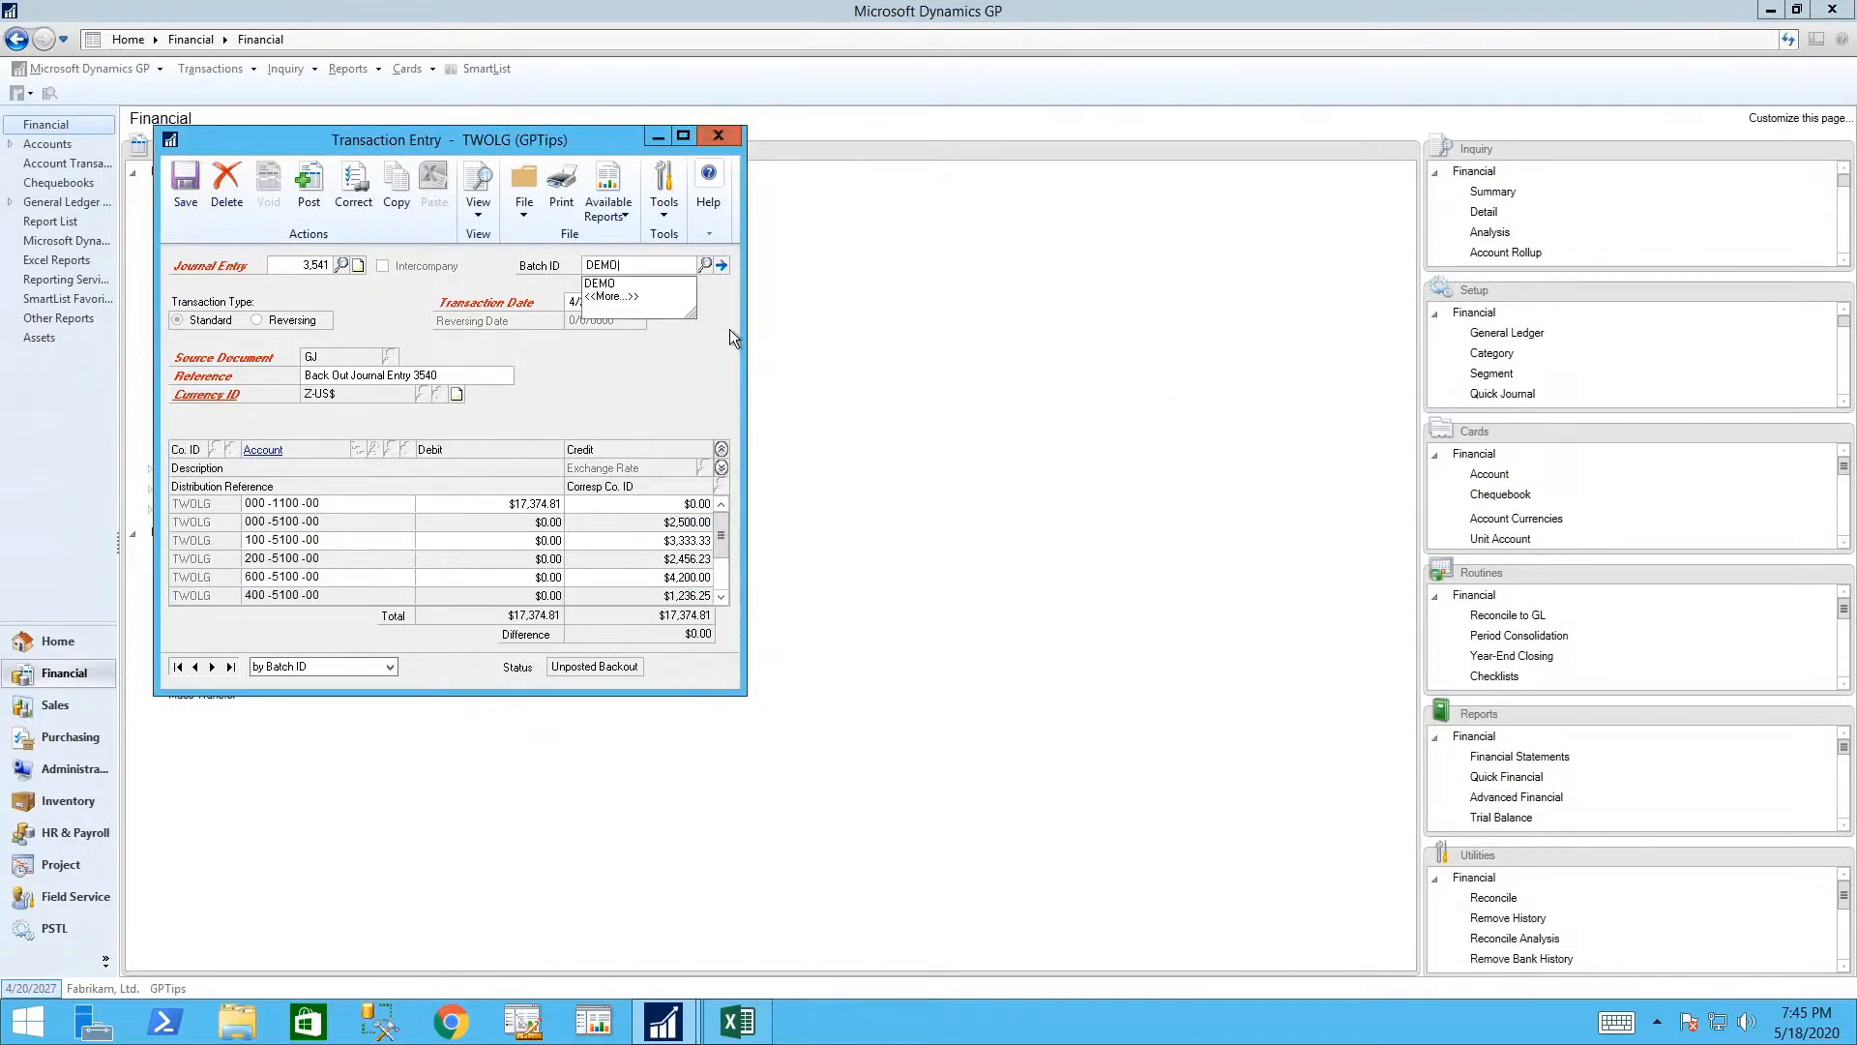
key("Return")
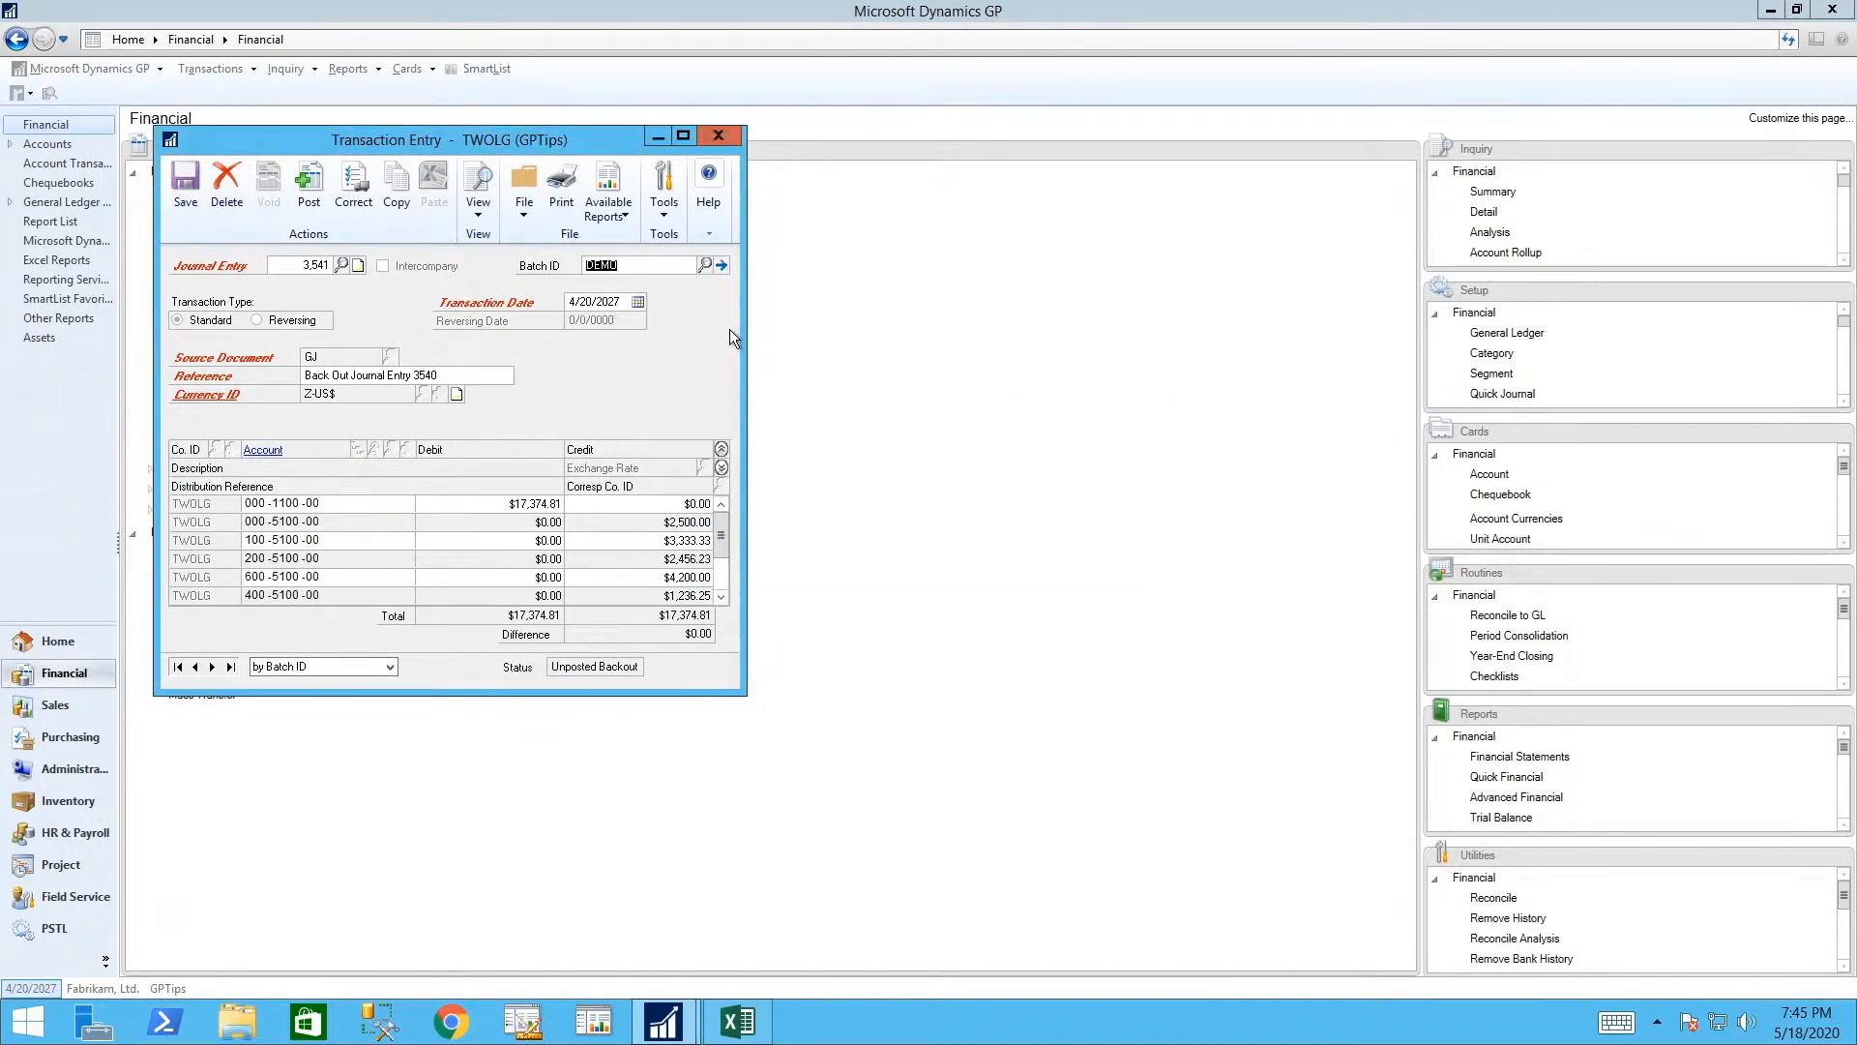
key("Tab")
- Create batch DEMO, save the backout and correcting entries, and close Transaction Entry
left_click(897, 568)
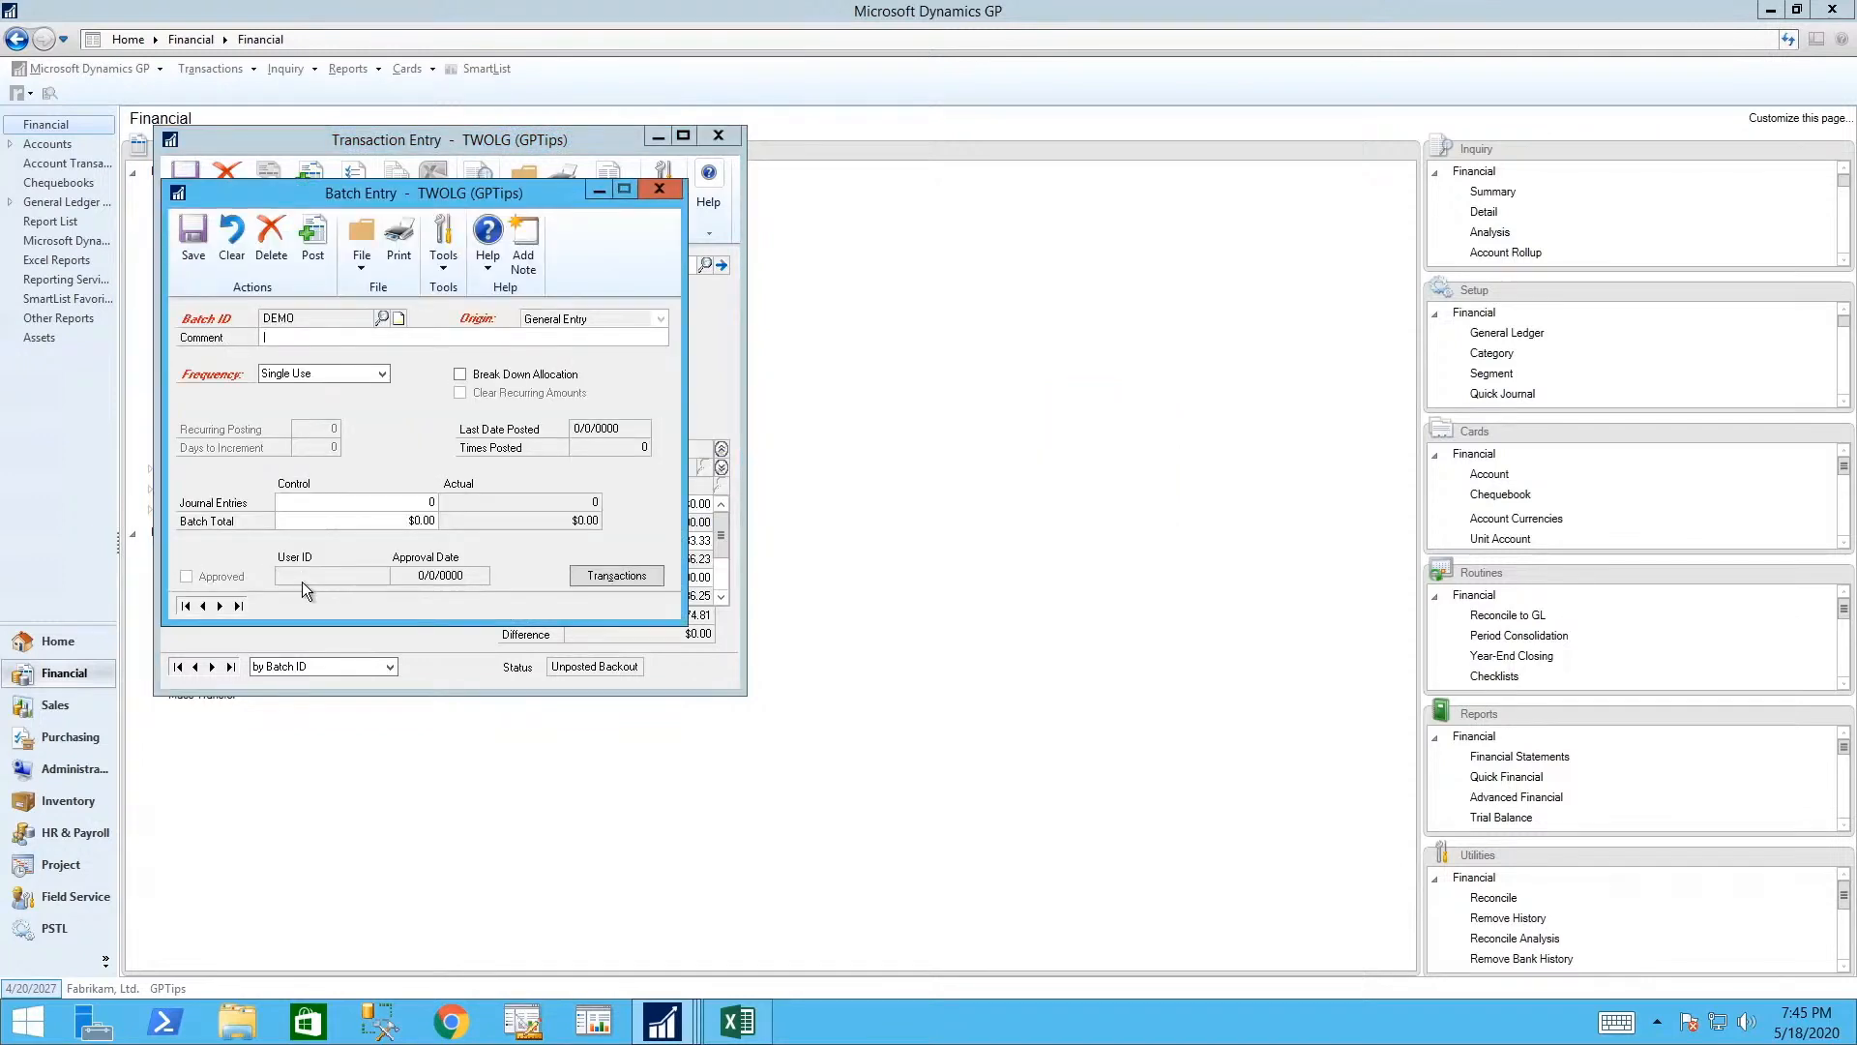
left_click(199, 232)
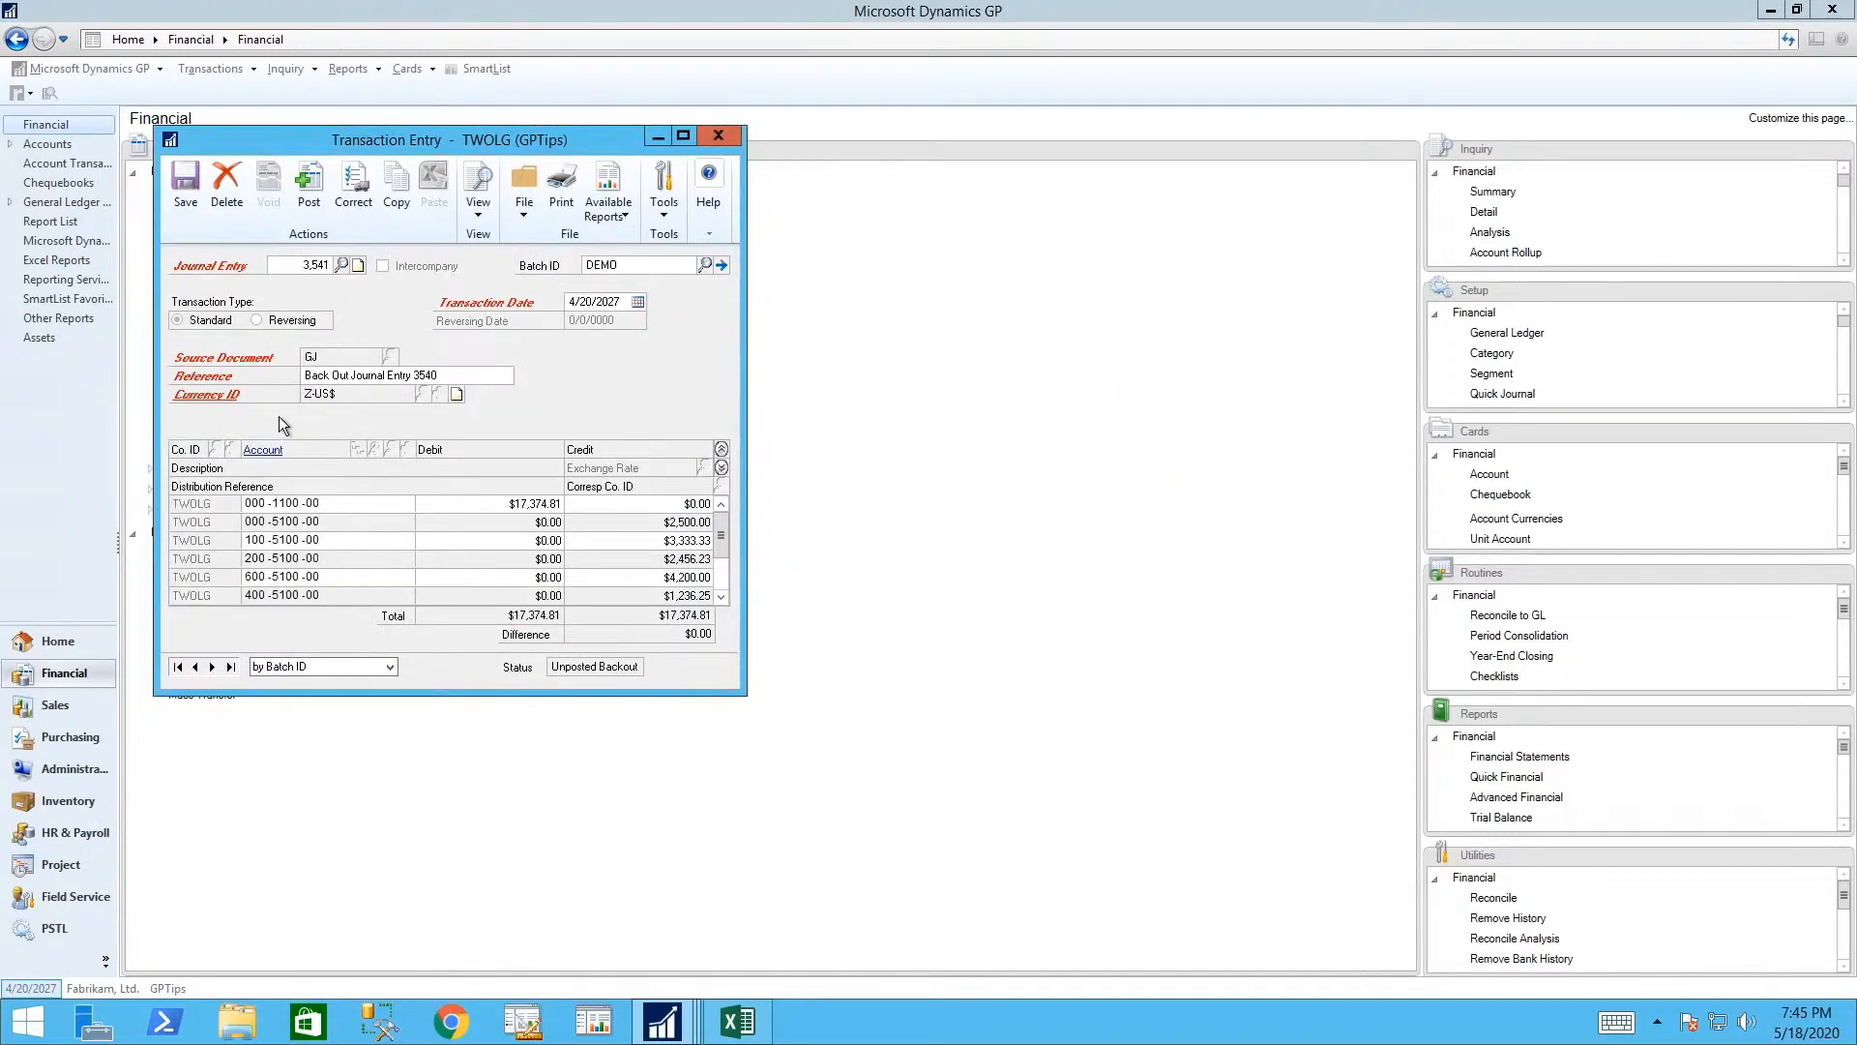
left_click(184, 184)
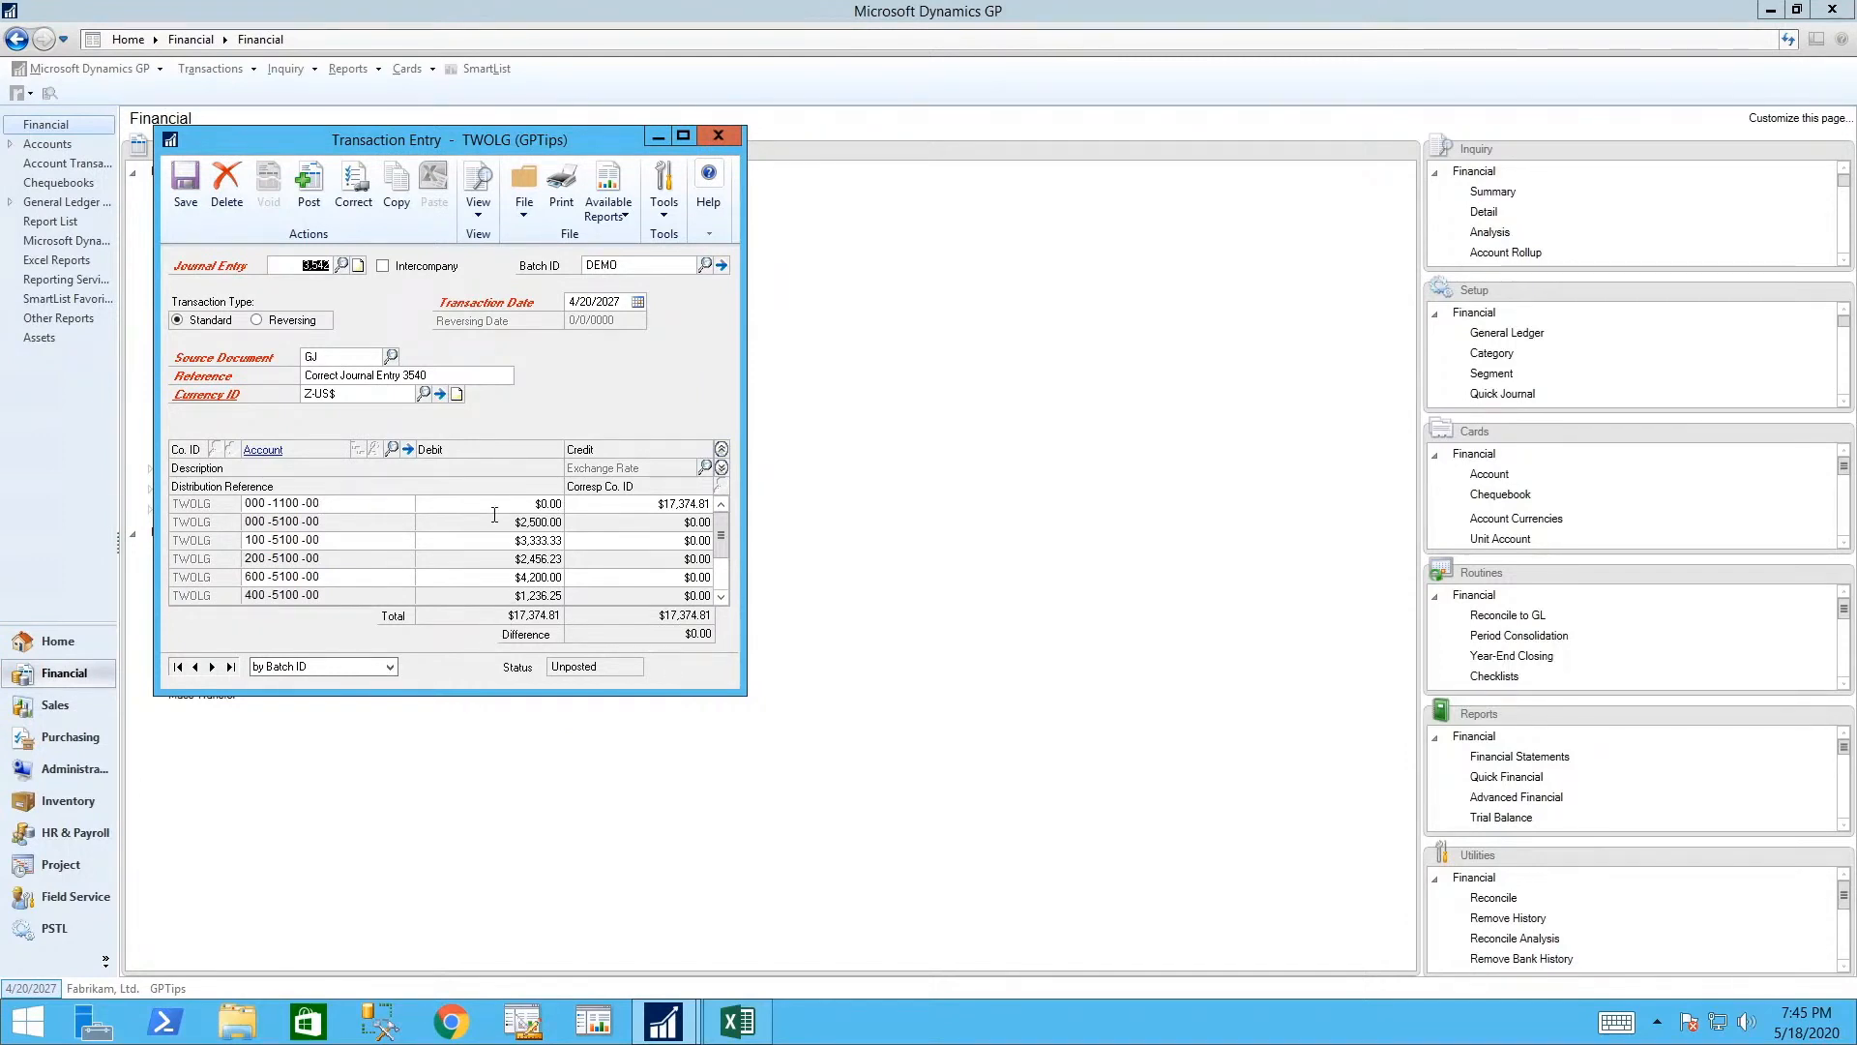
left_click(186, 186)
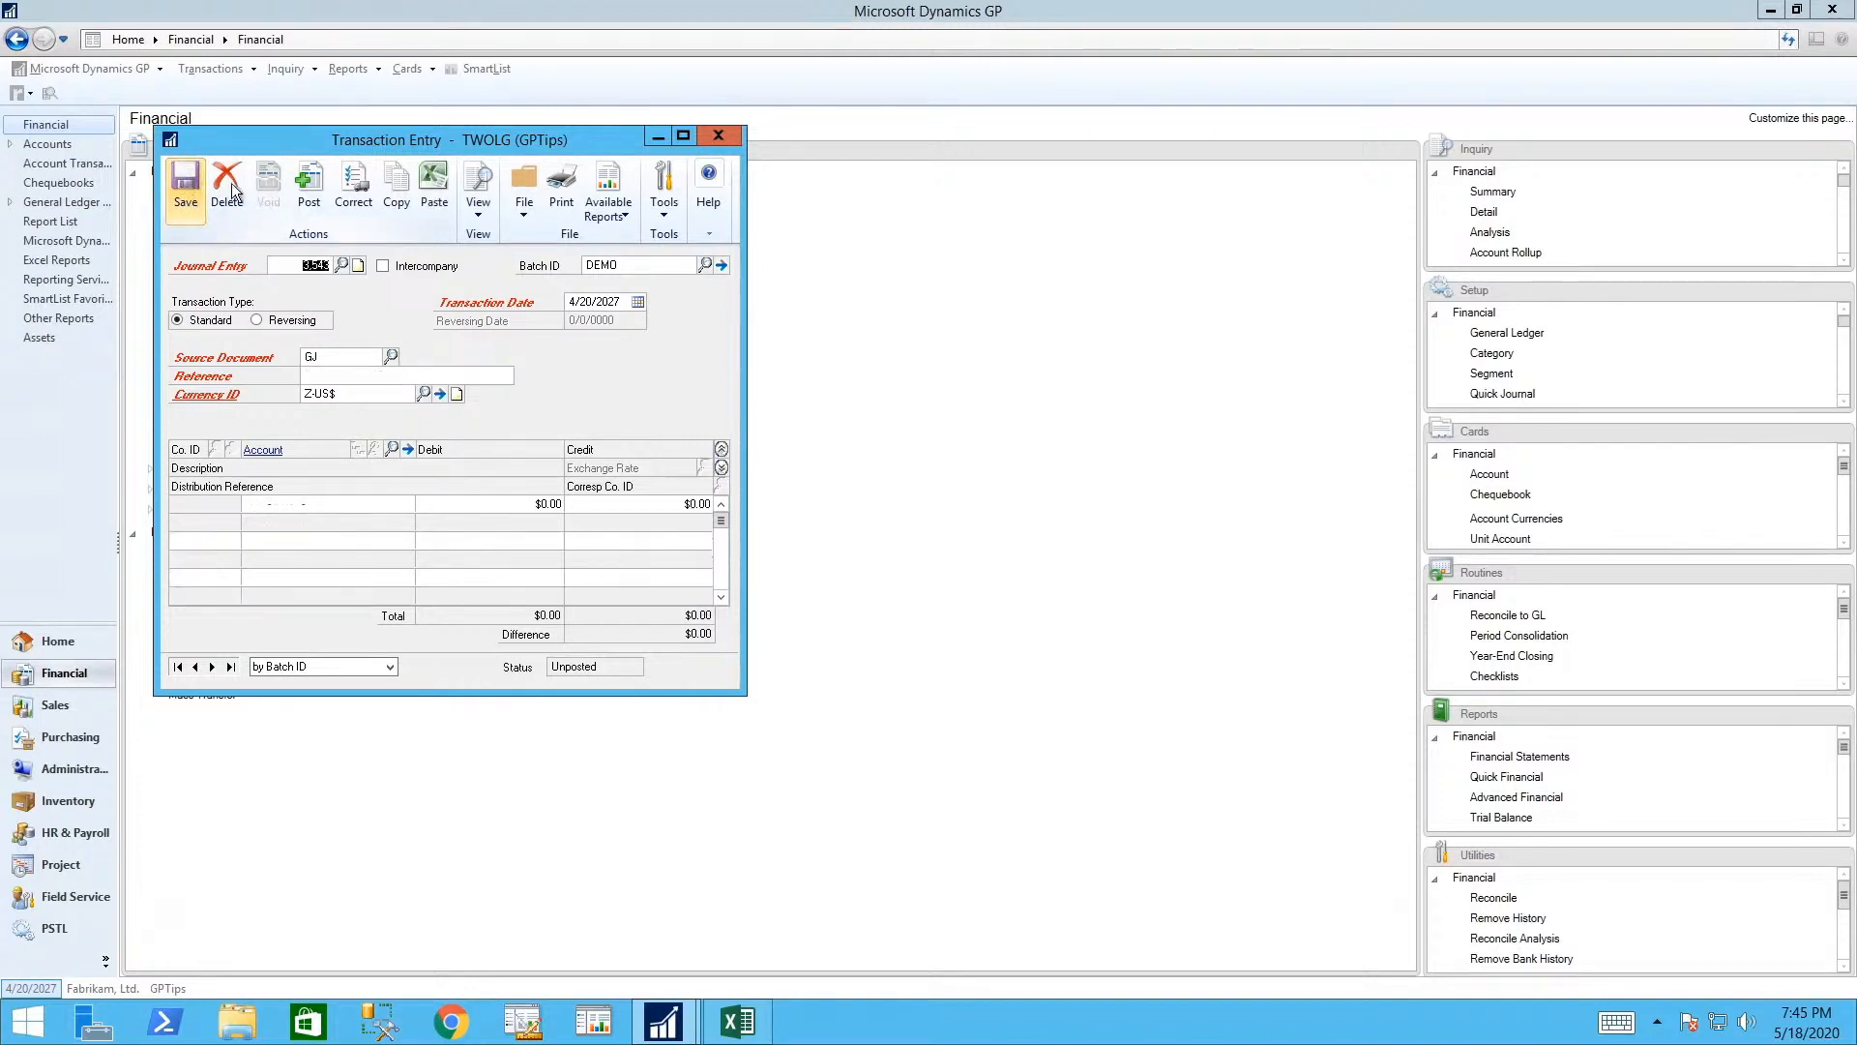
left_click(717, 137)
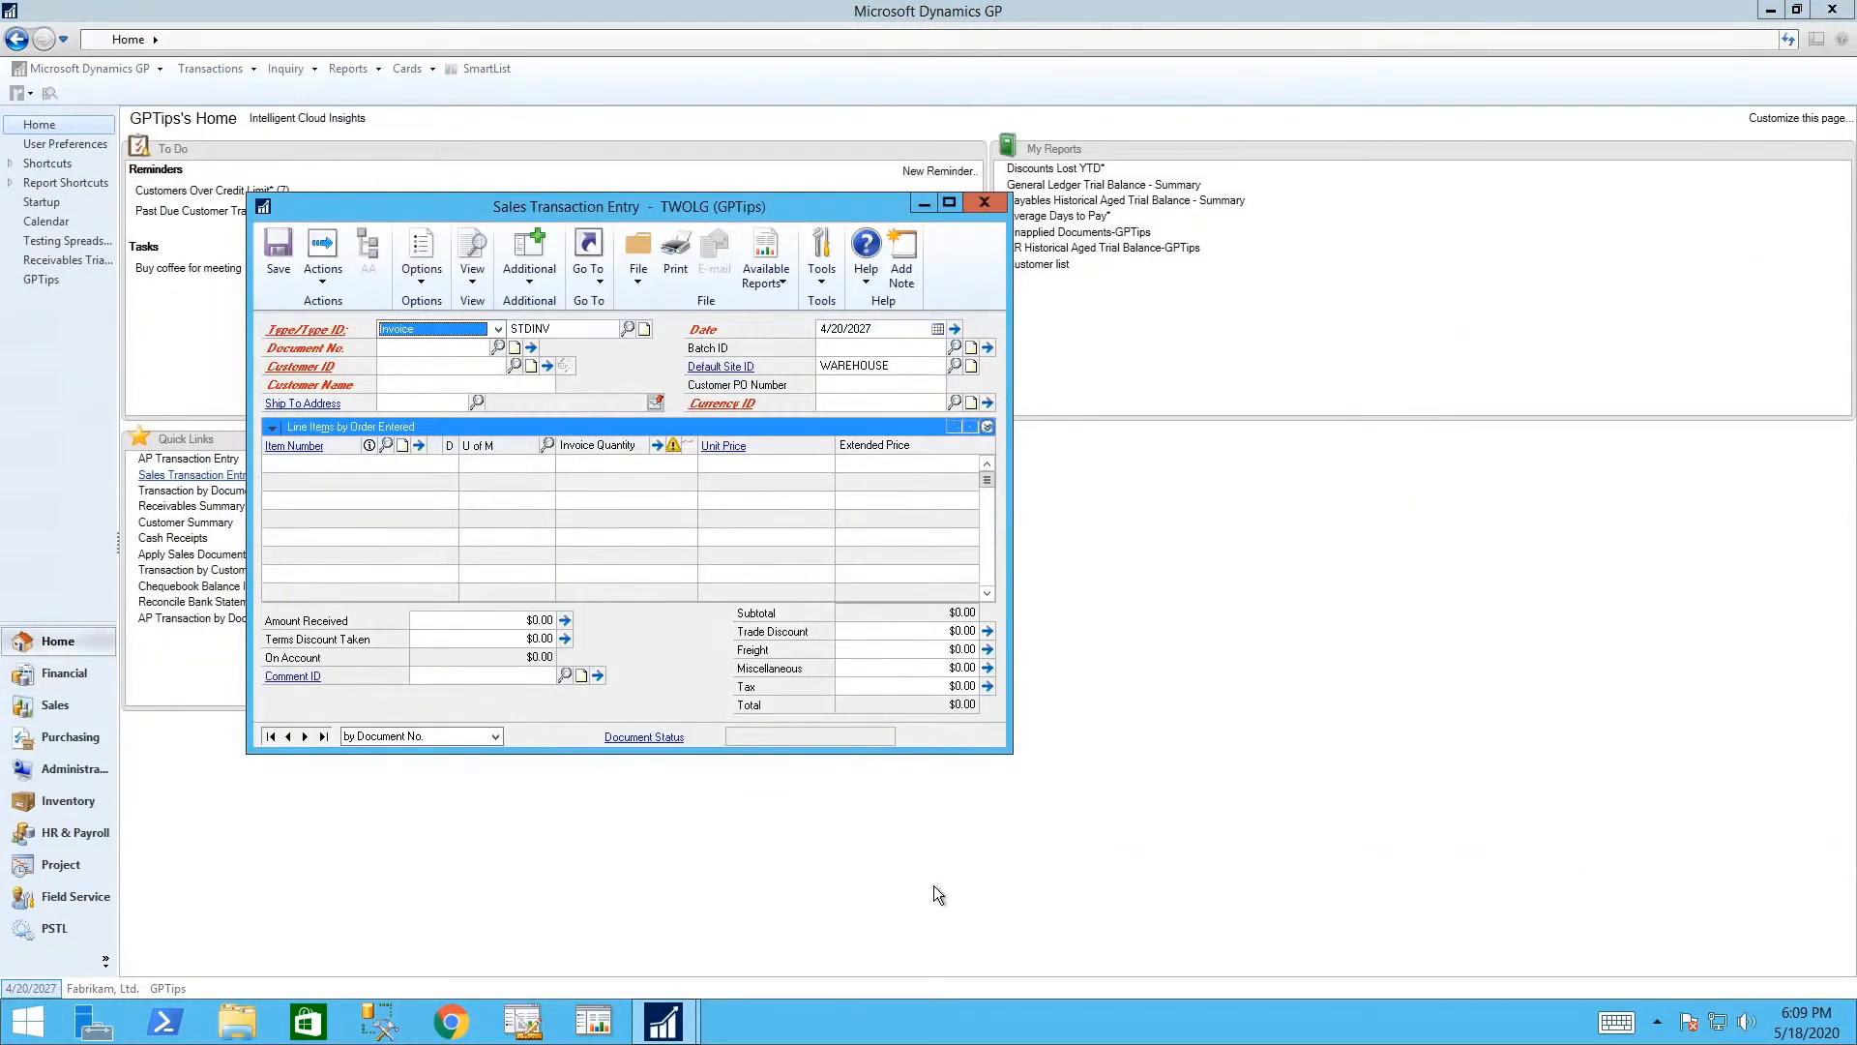
left_click(933, 885)
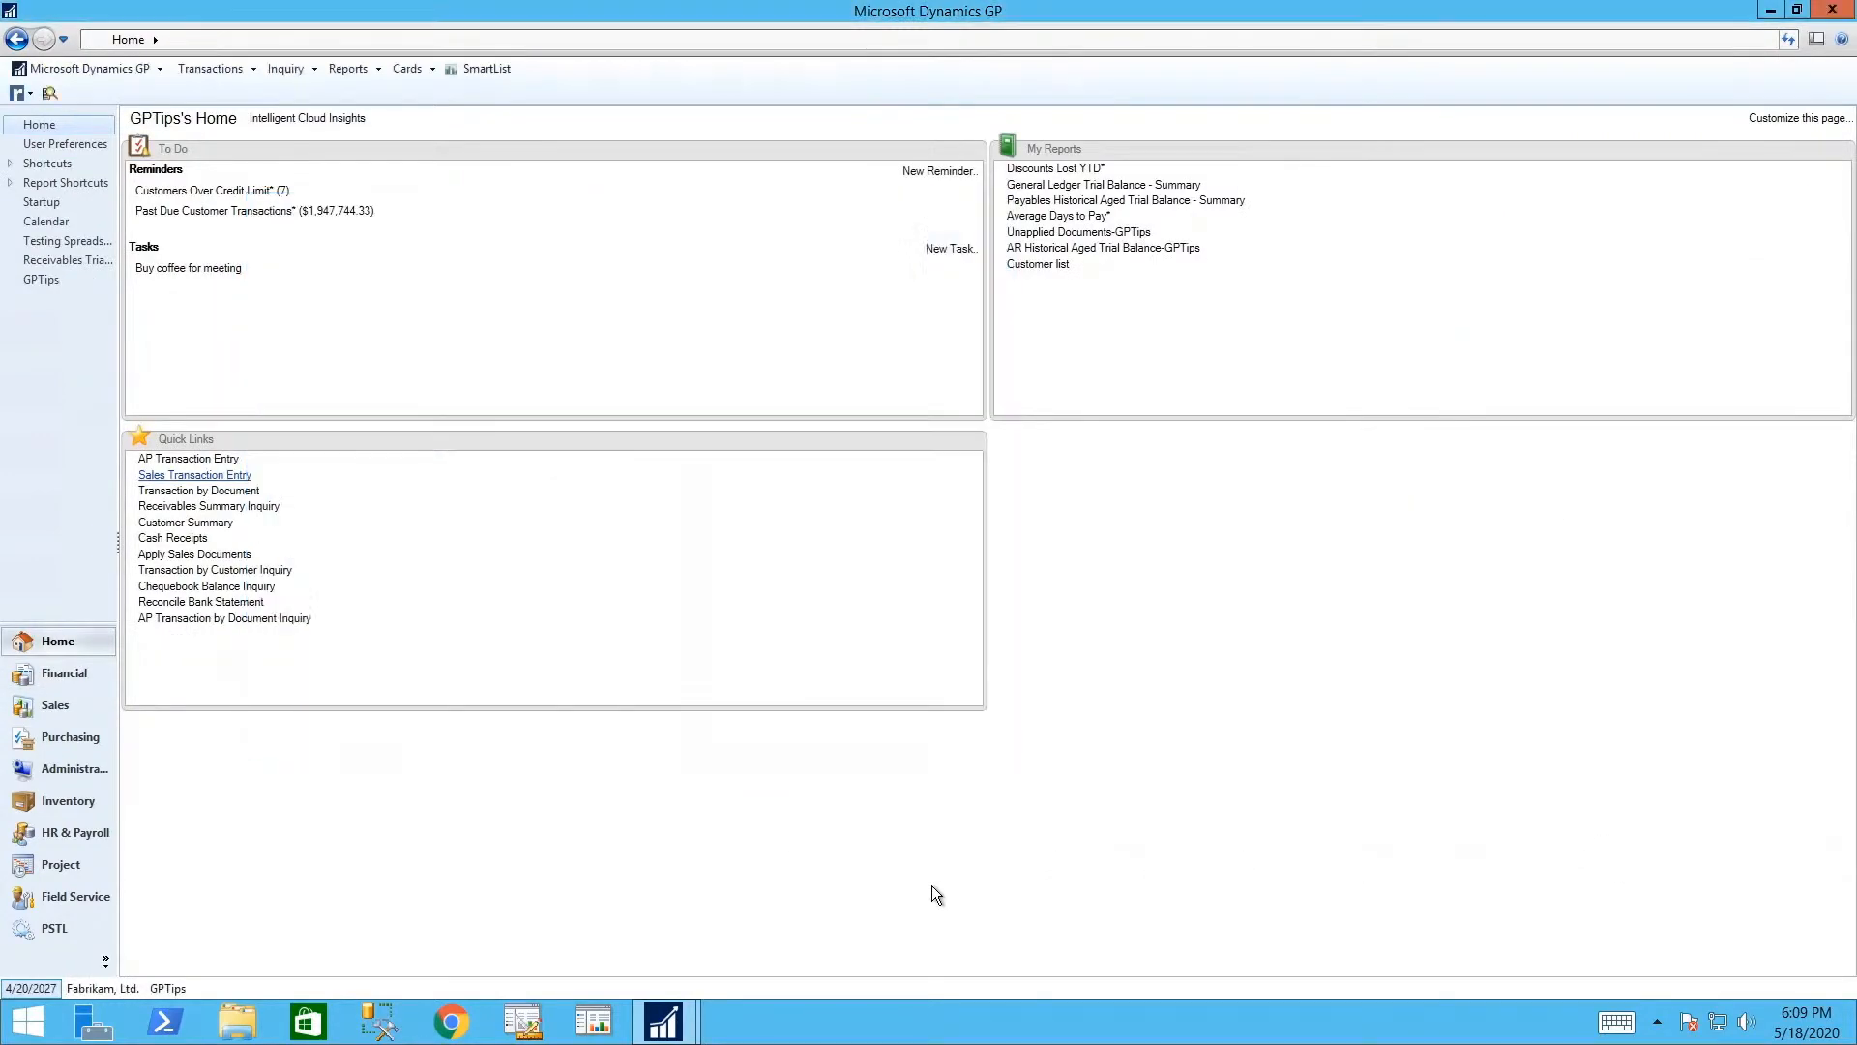
left_click(647, 1016)
left_click(778, 919)
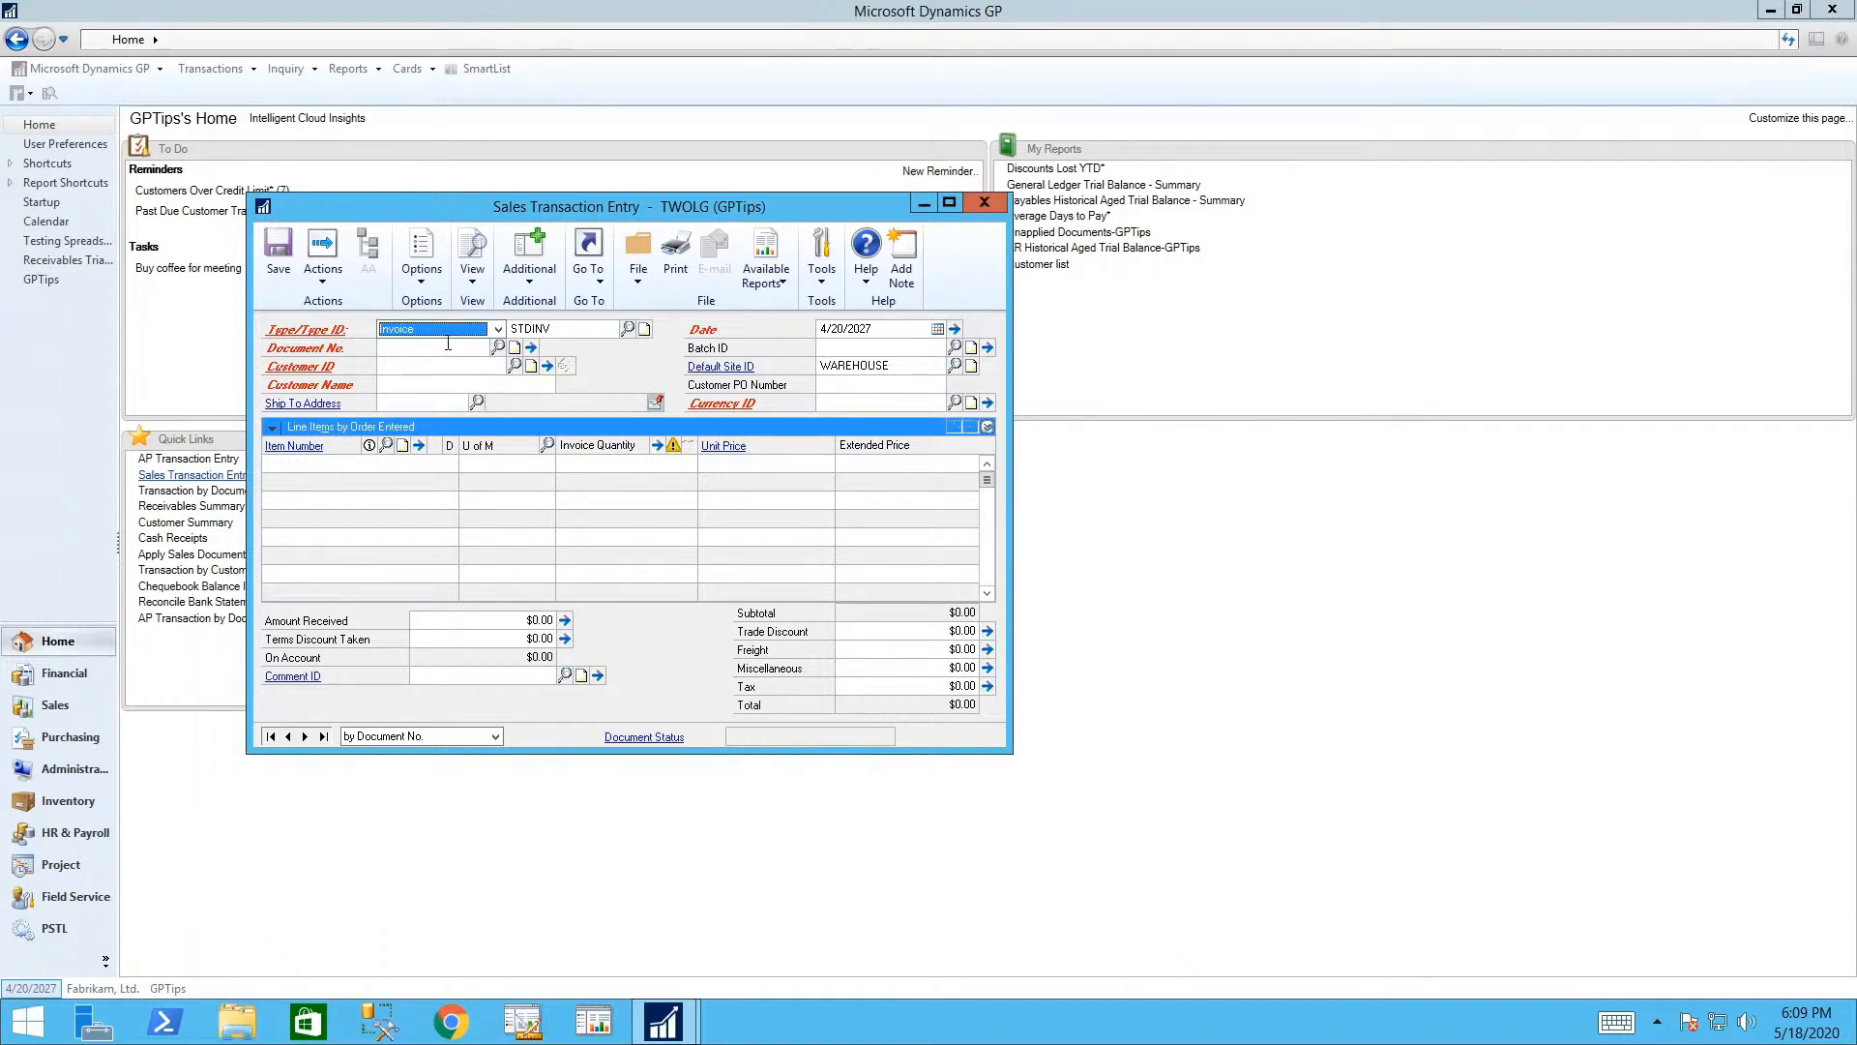
- Set Quick Print to one Order/Fulfillment Order/Invoice copy to printer and quick print the $390.35 order
left_click(305, 736)
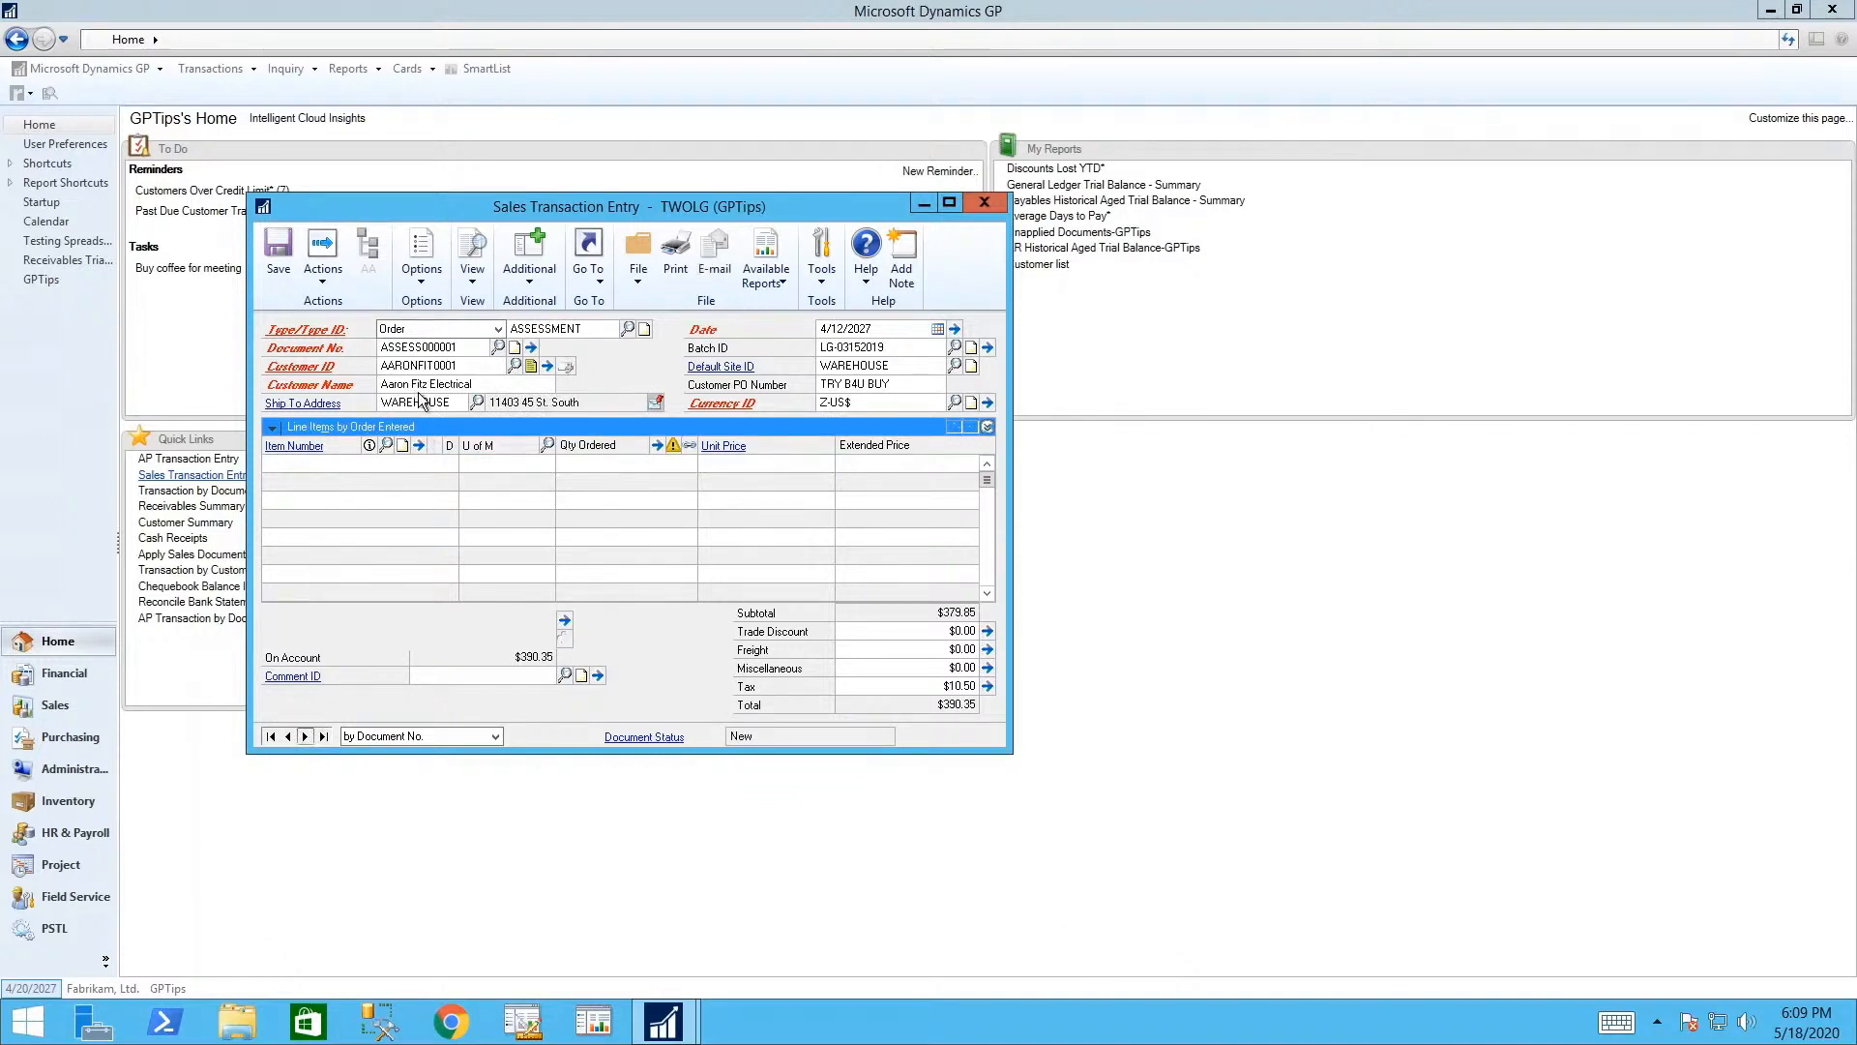
left_click(419, 287)
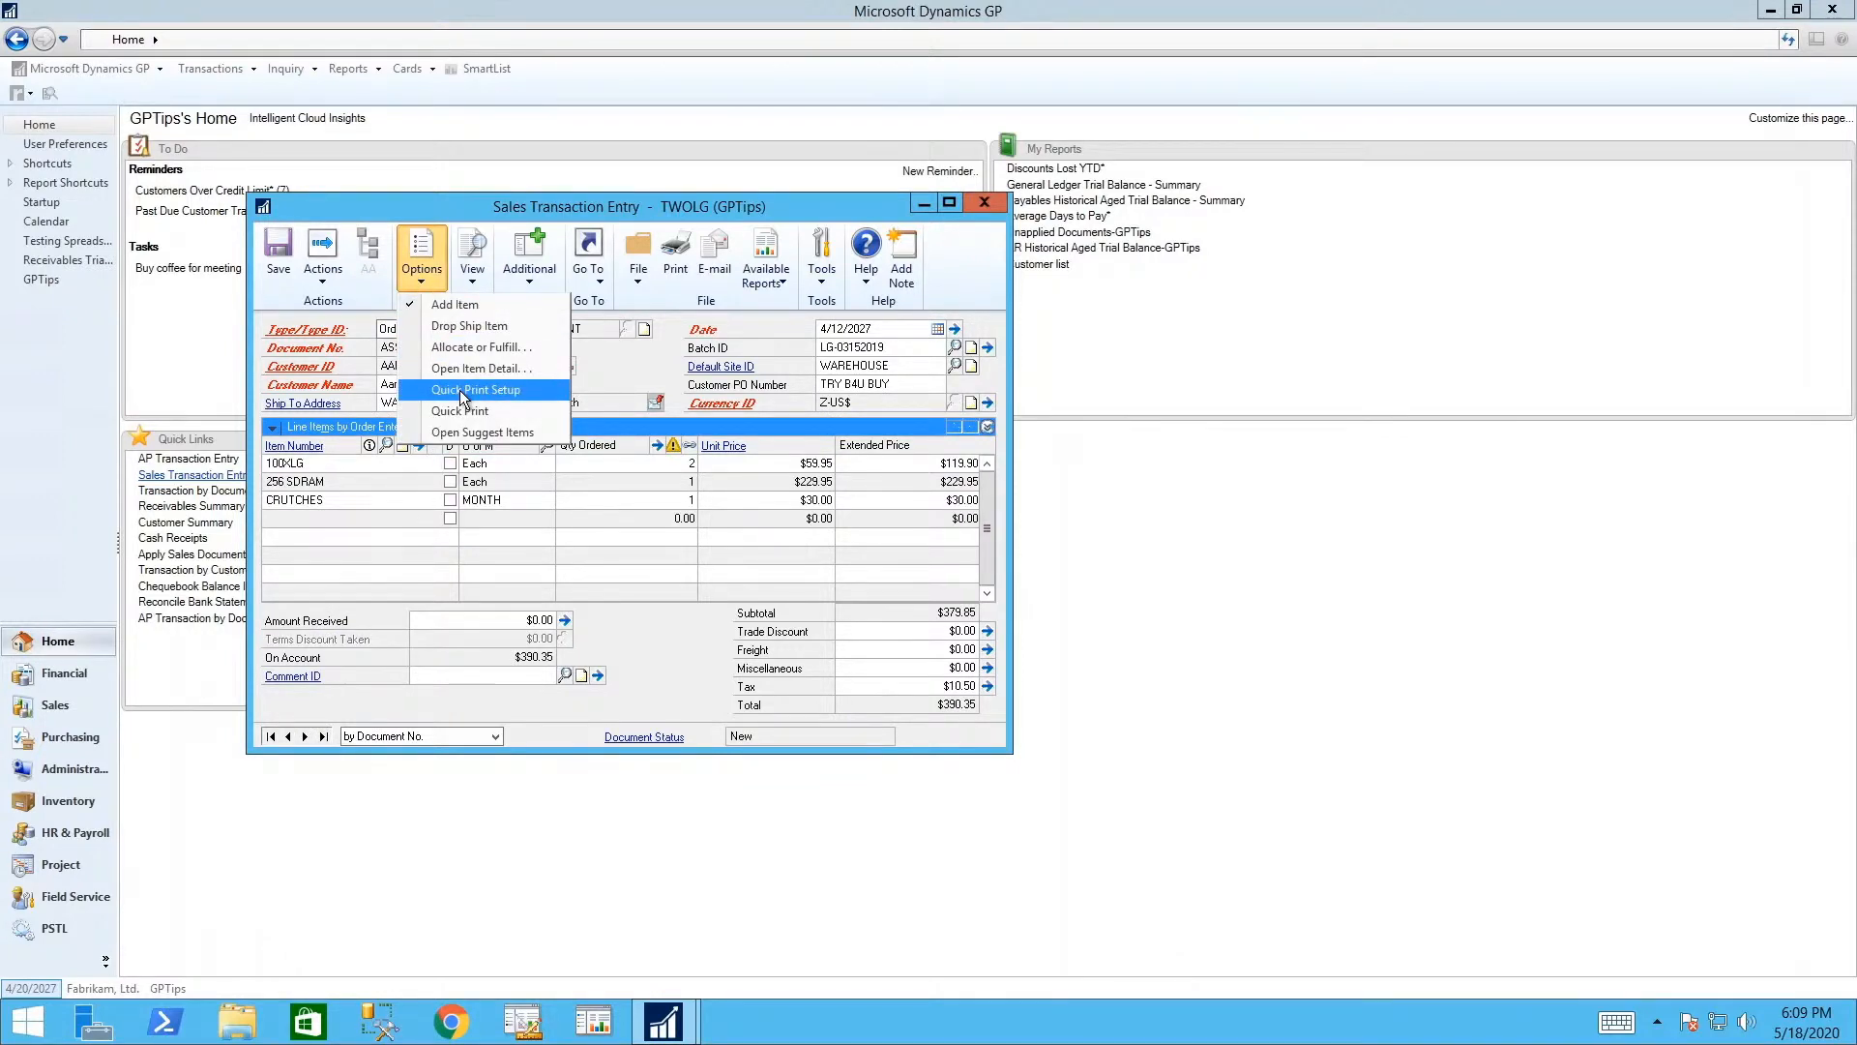
left_click(463, 391)
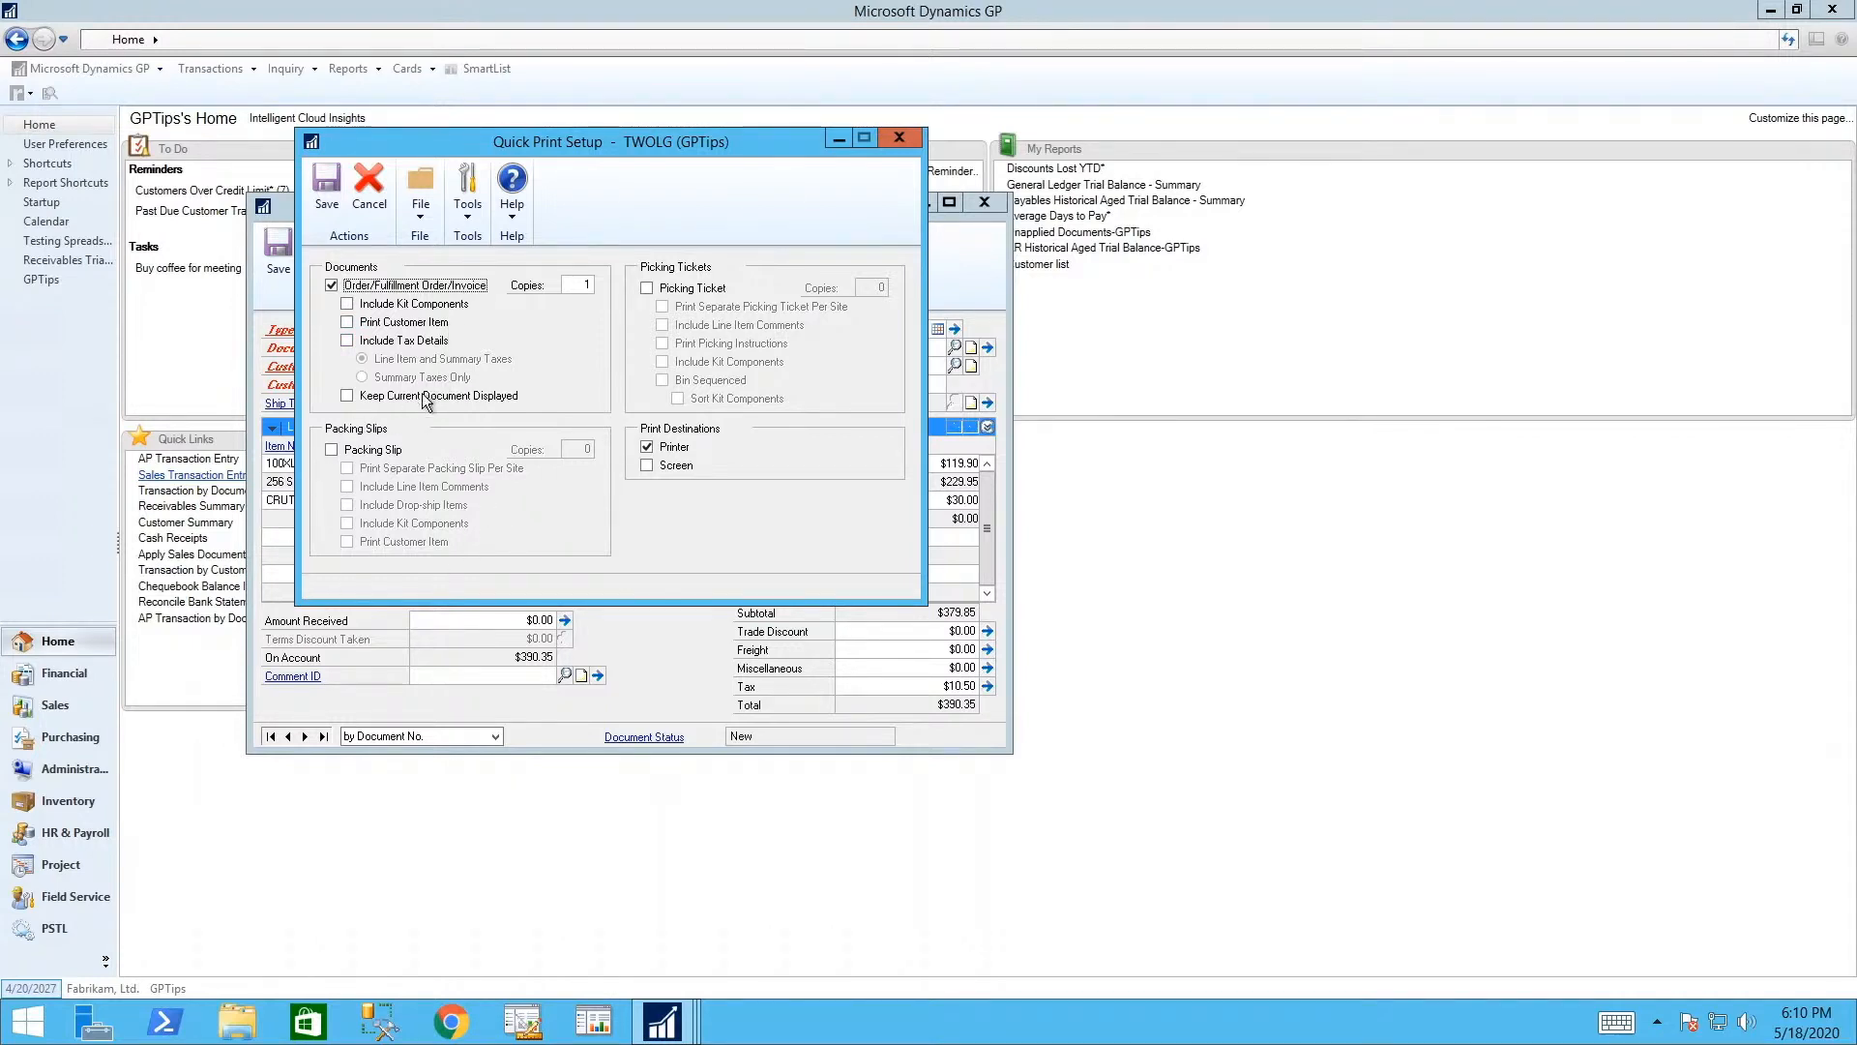
left_click(327, 184)
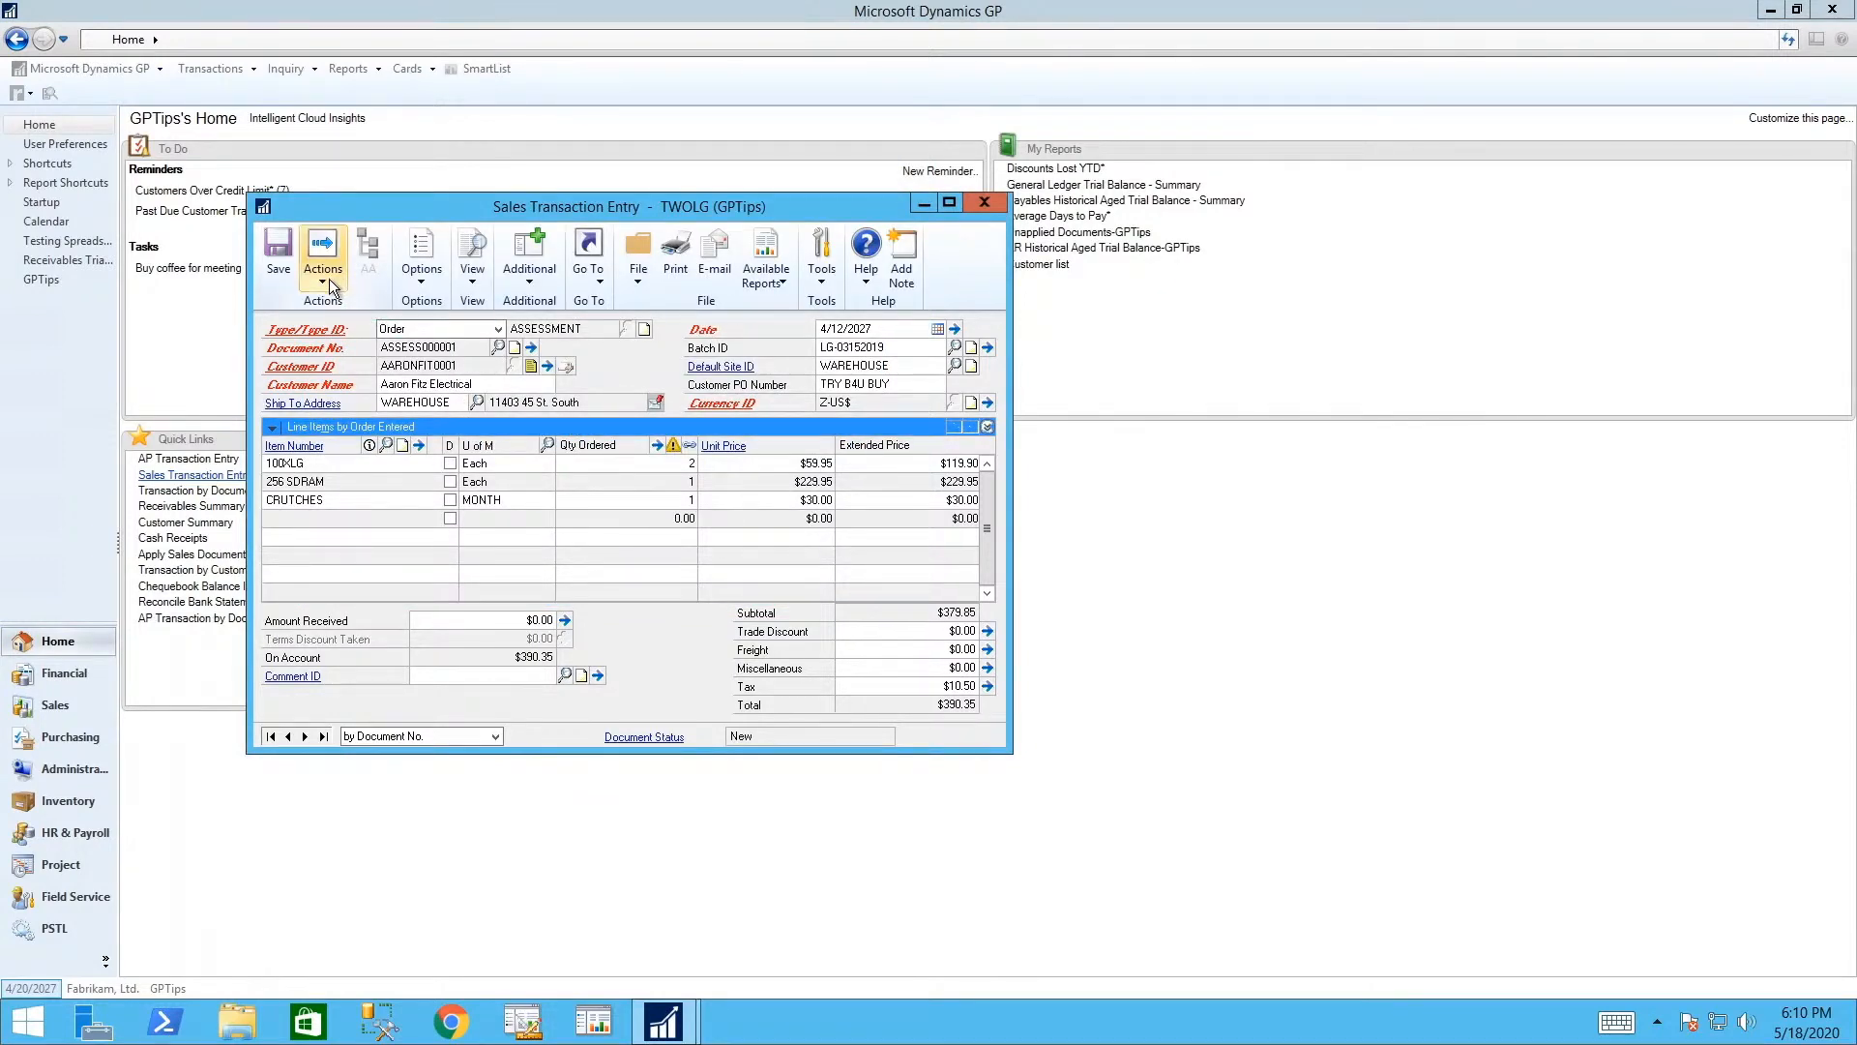
left_click(418, 276)
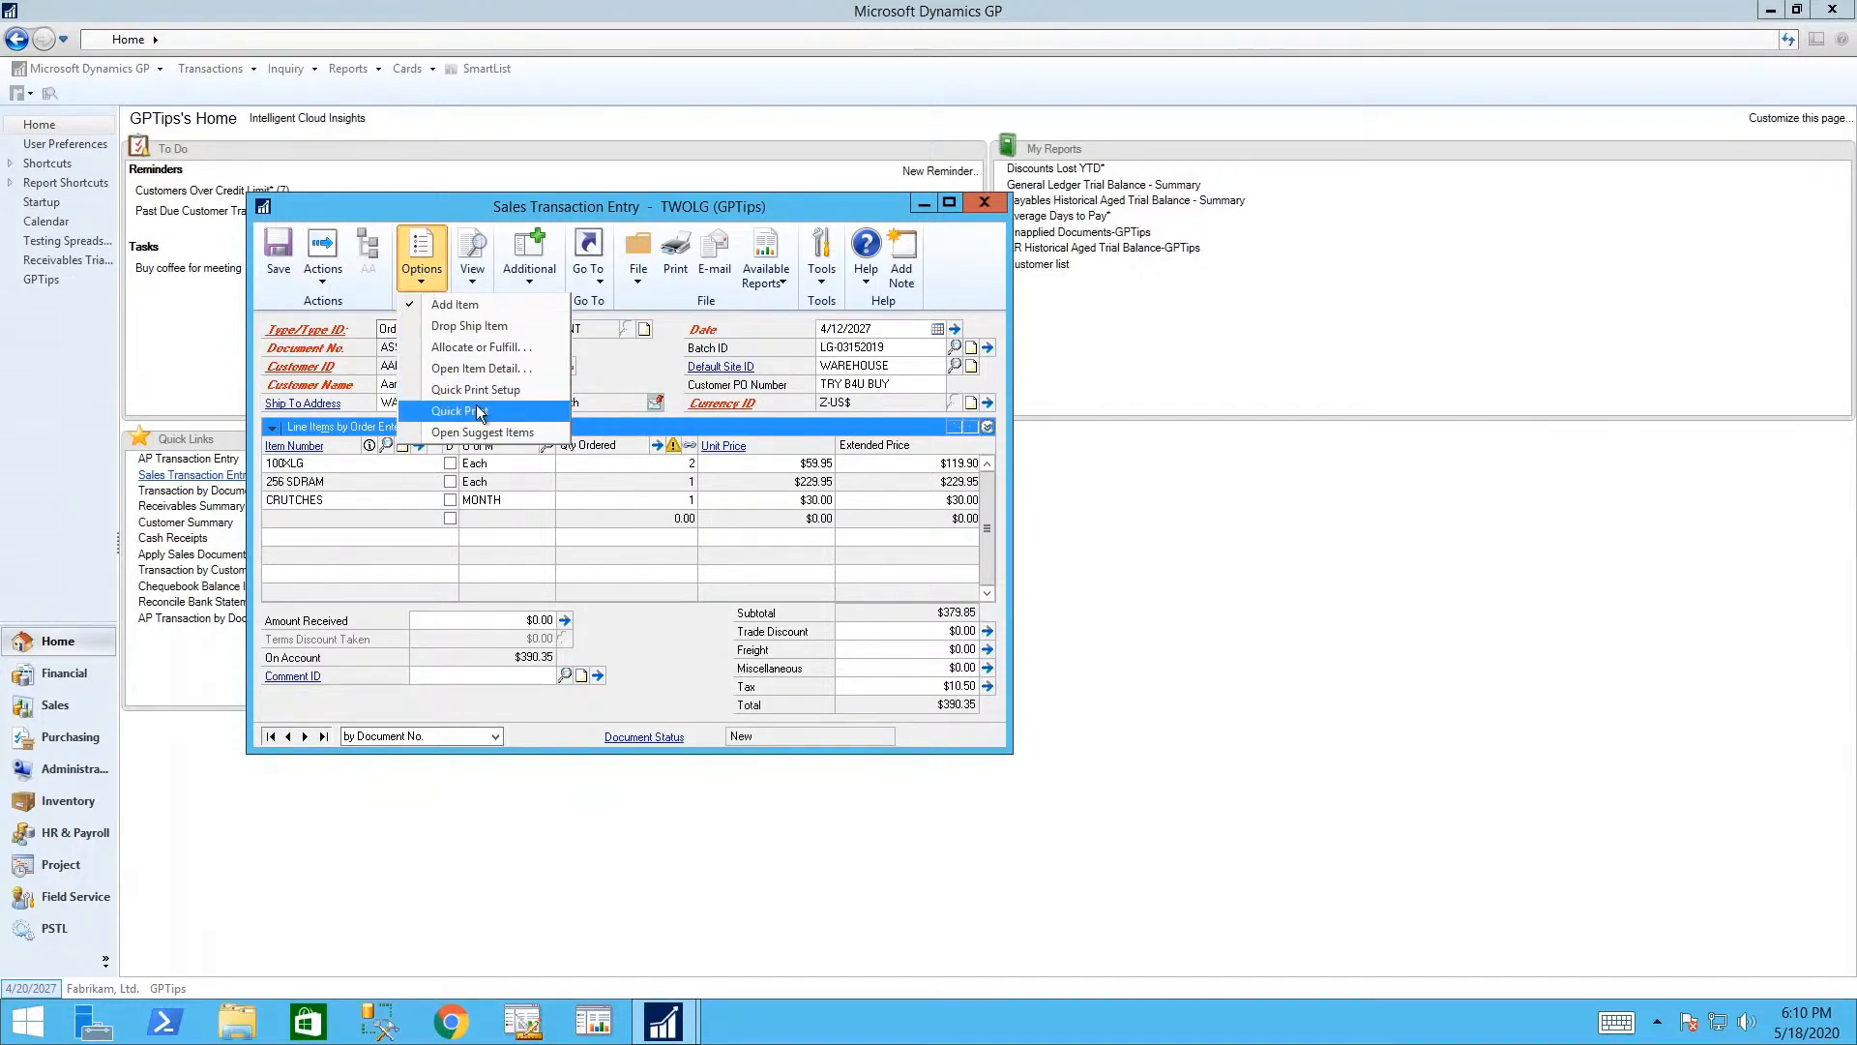
left_click(476, 410)
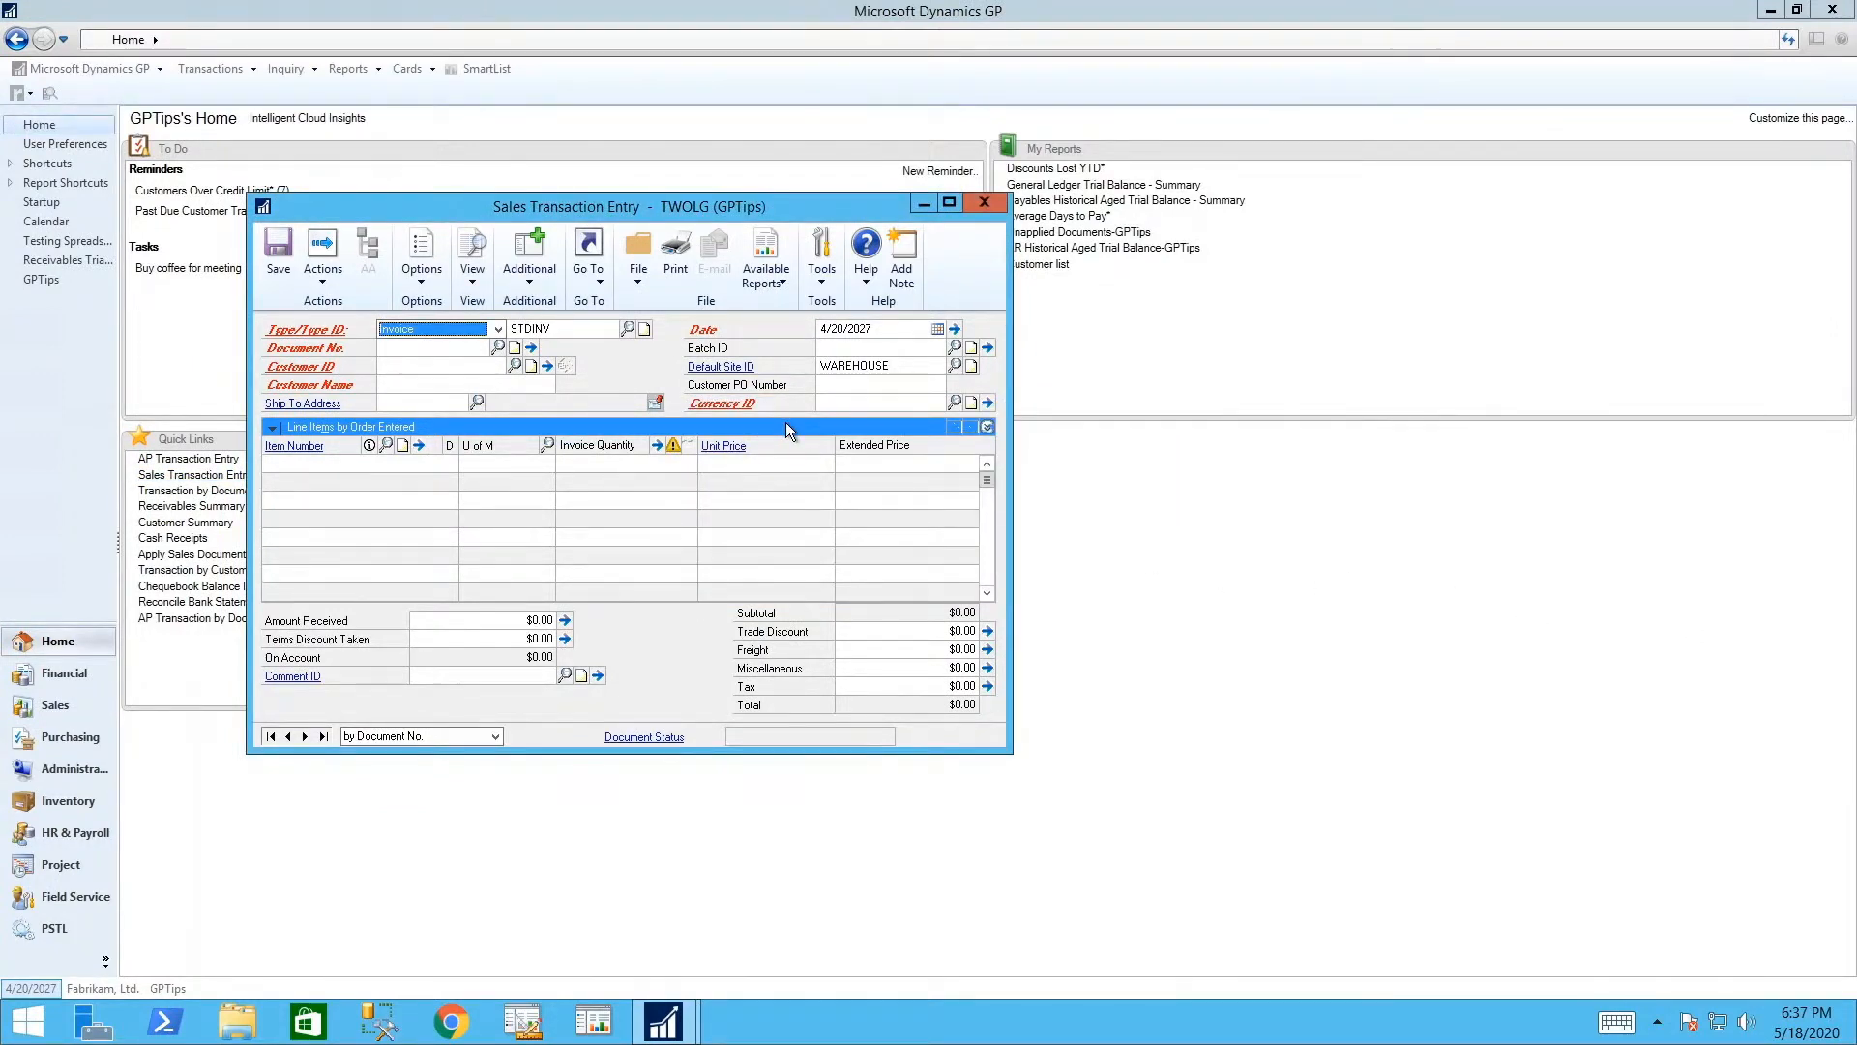
- Start an Invoice of type STDINV for customer Berry Medical Center
left_click(451, 329)
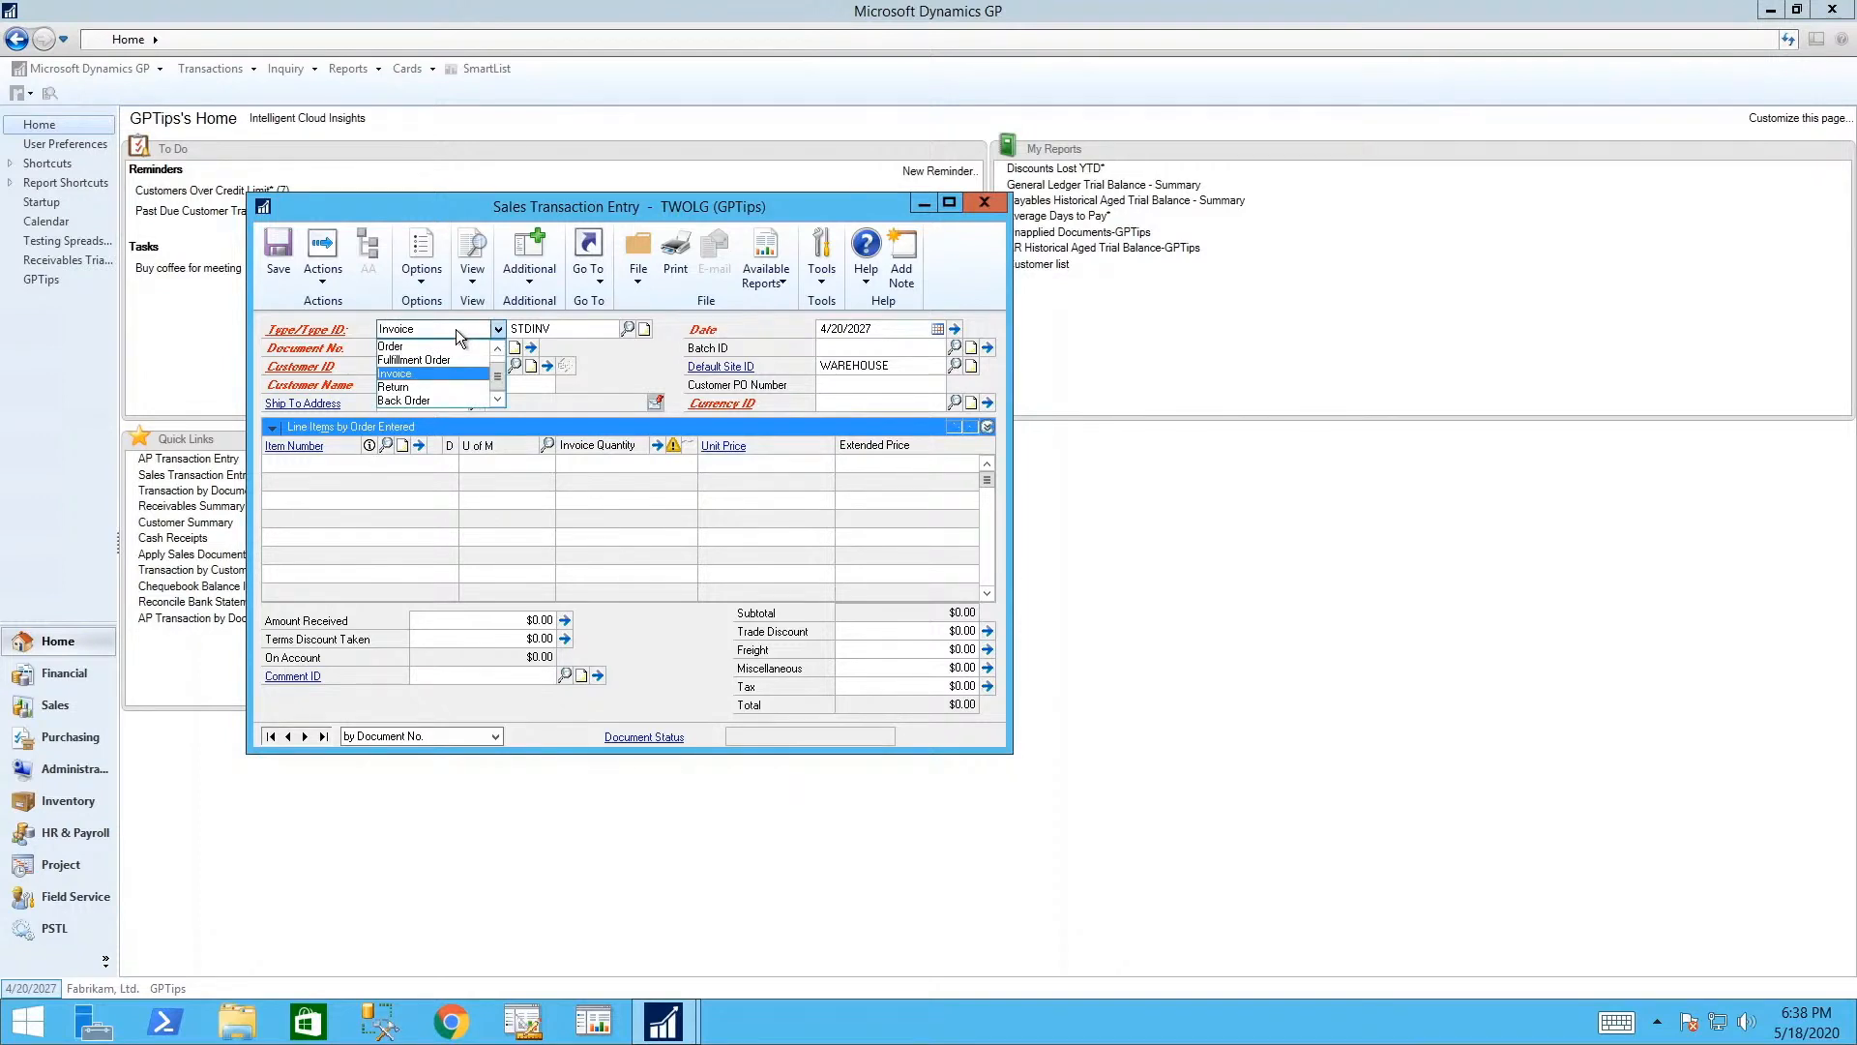
left_click(456, 329)
key("Tab")
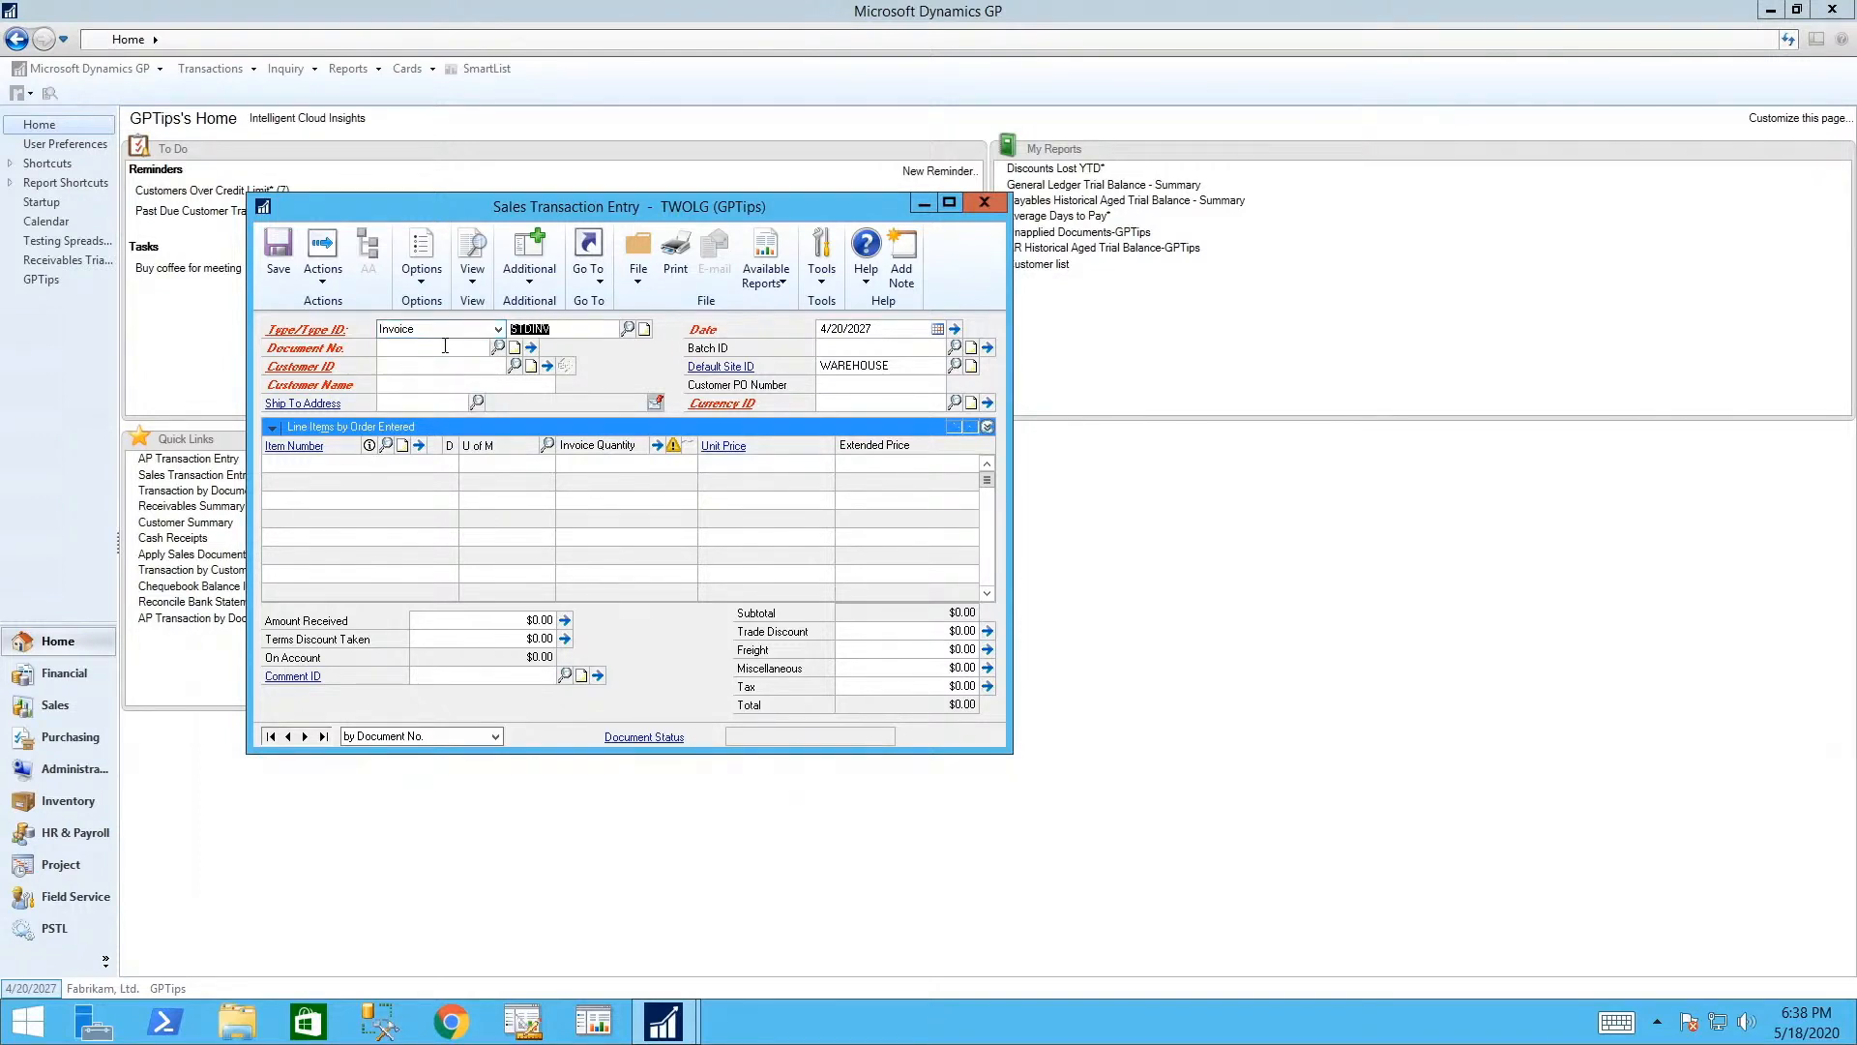
key("Tab")
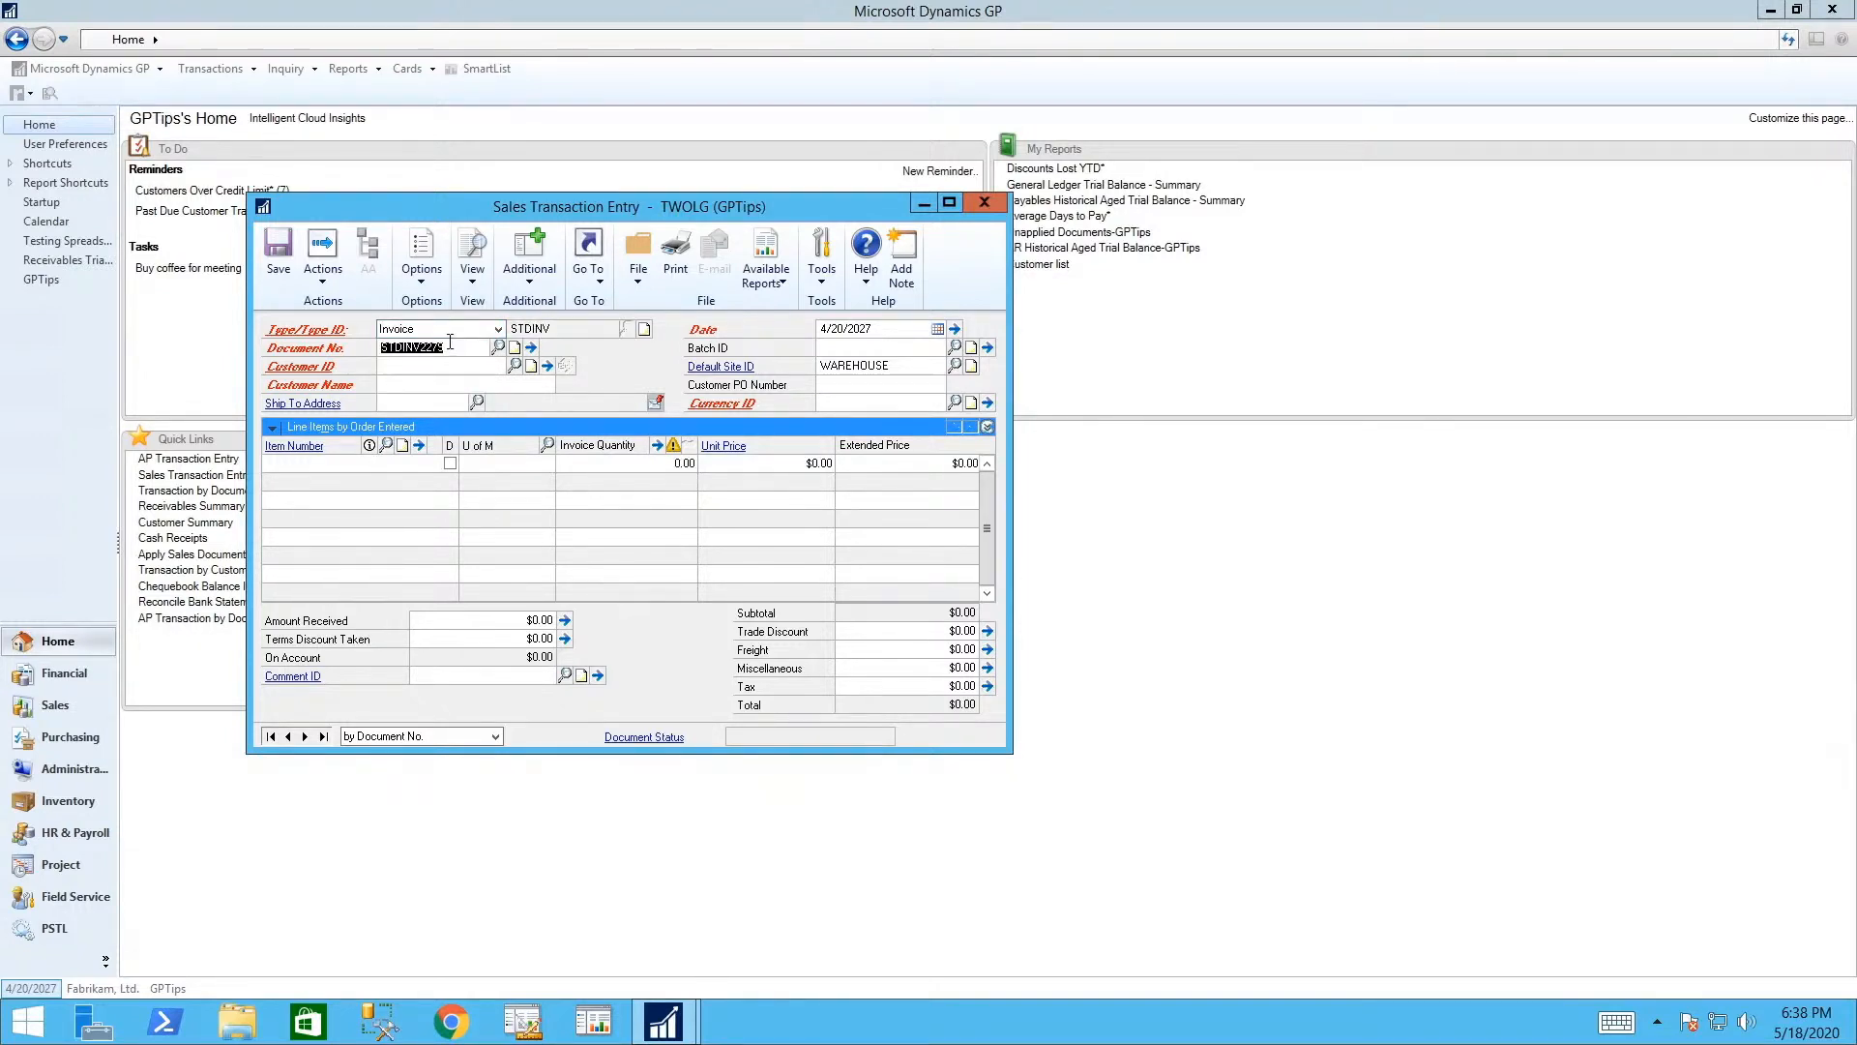
key("Tab")
type("BERR")
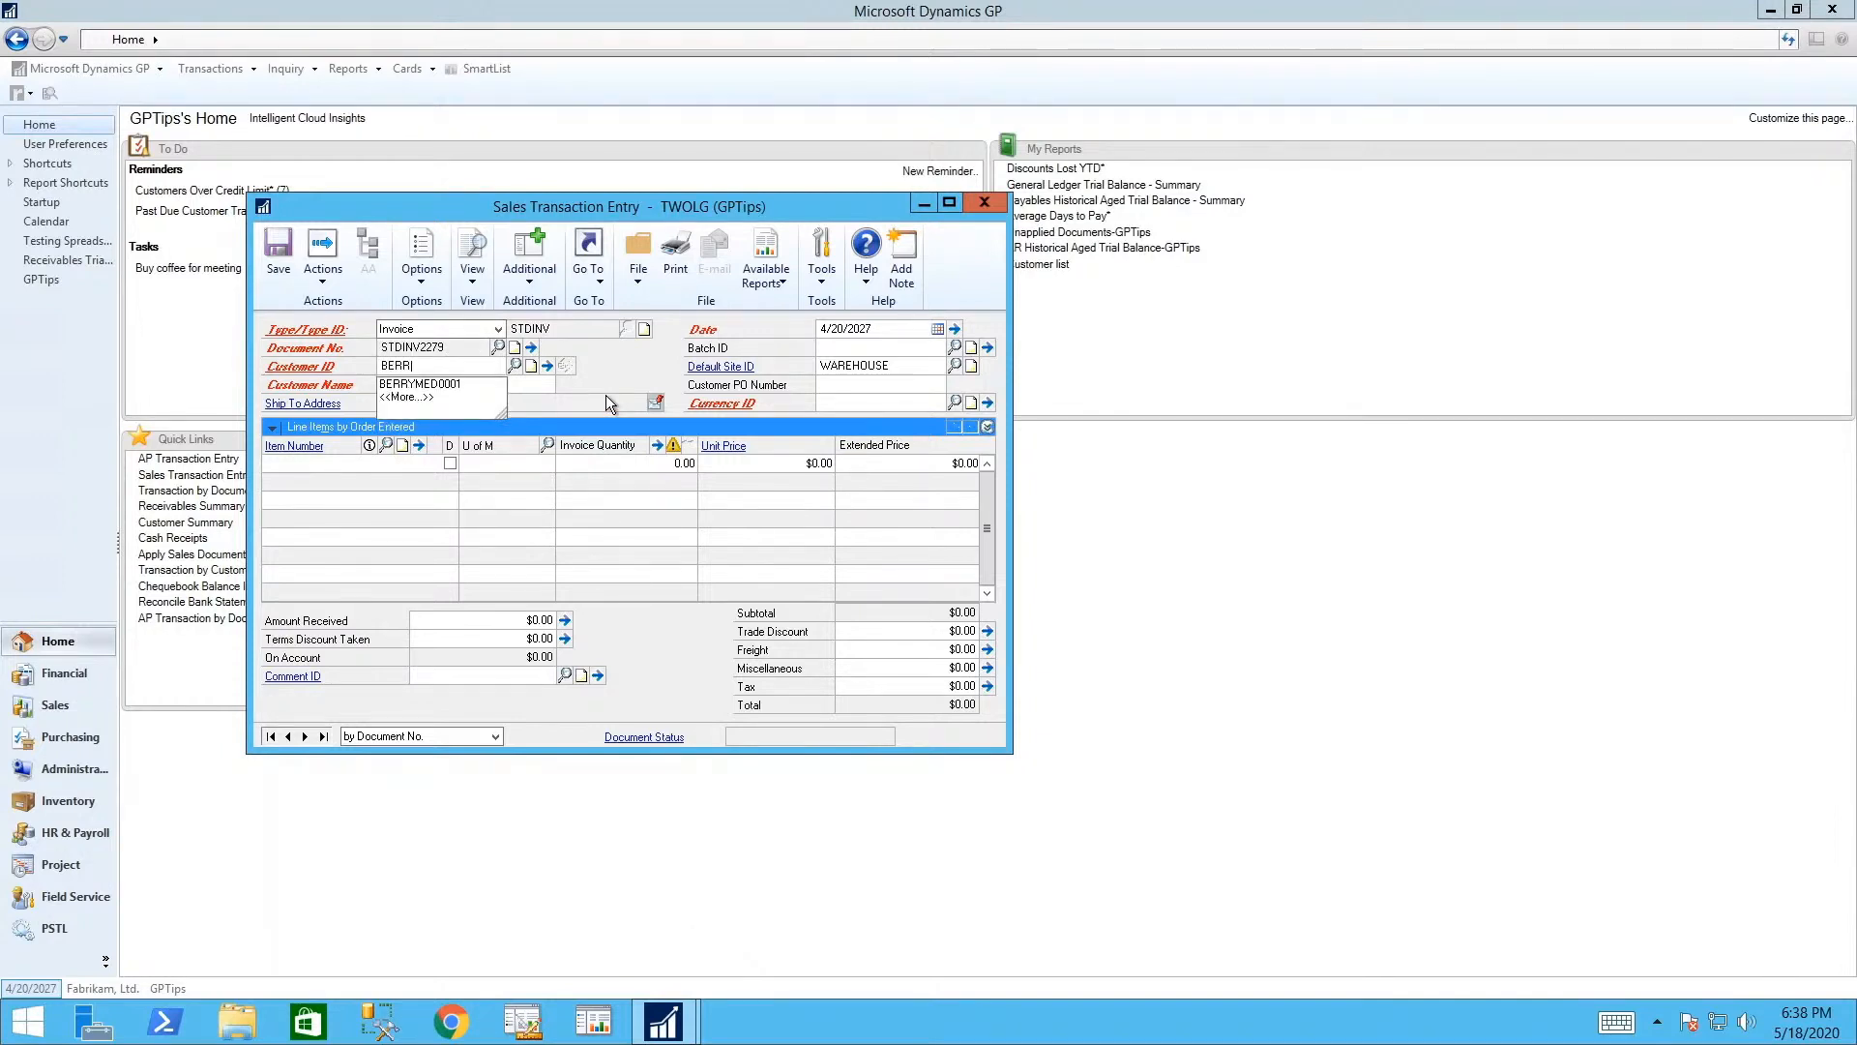
type("Y")
key("Down")
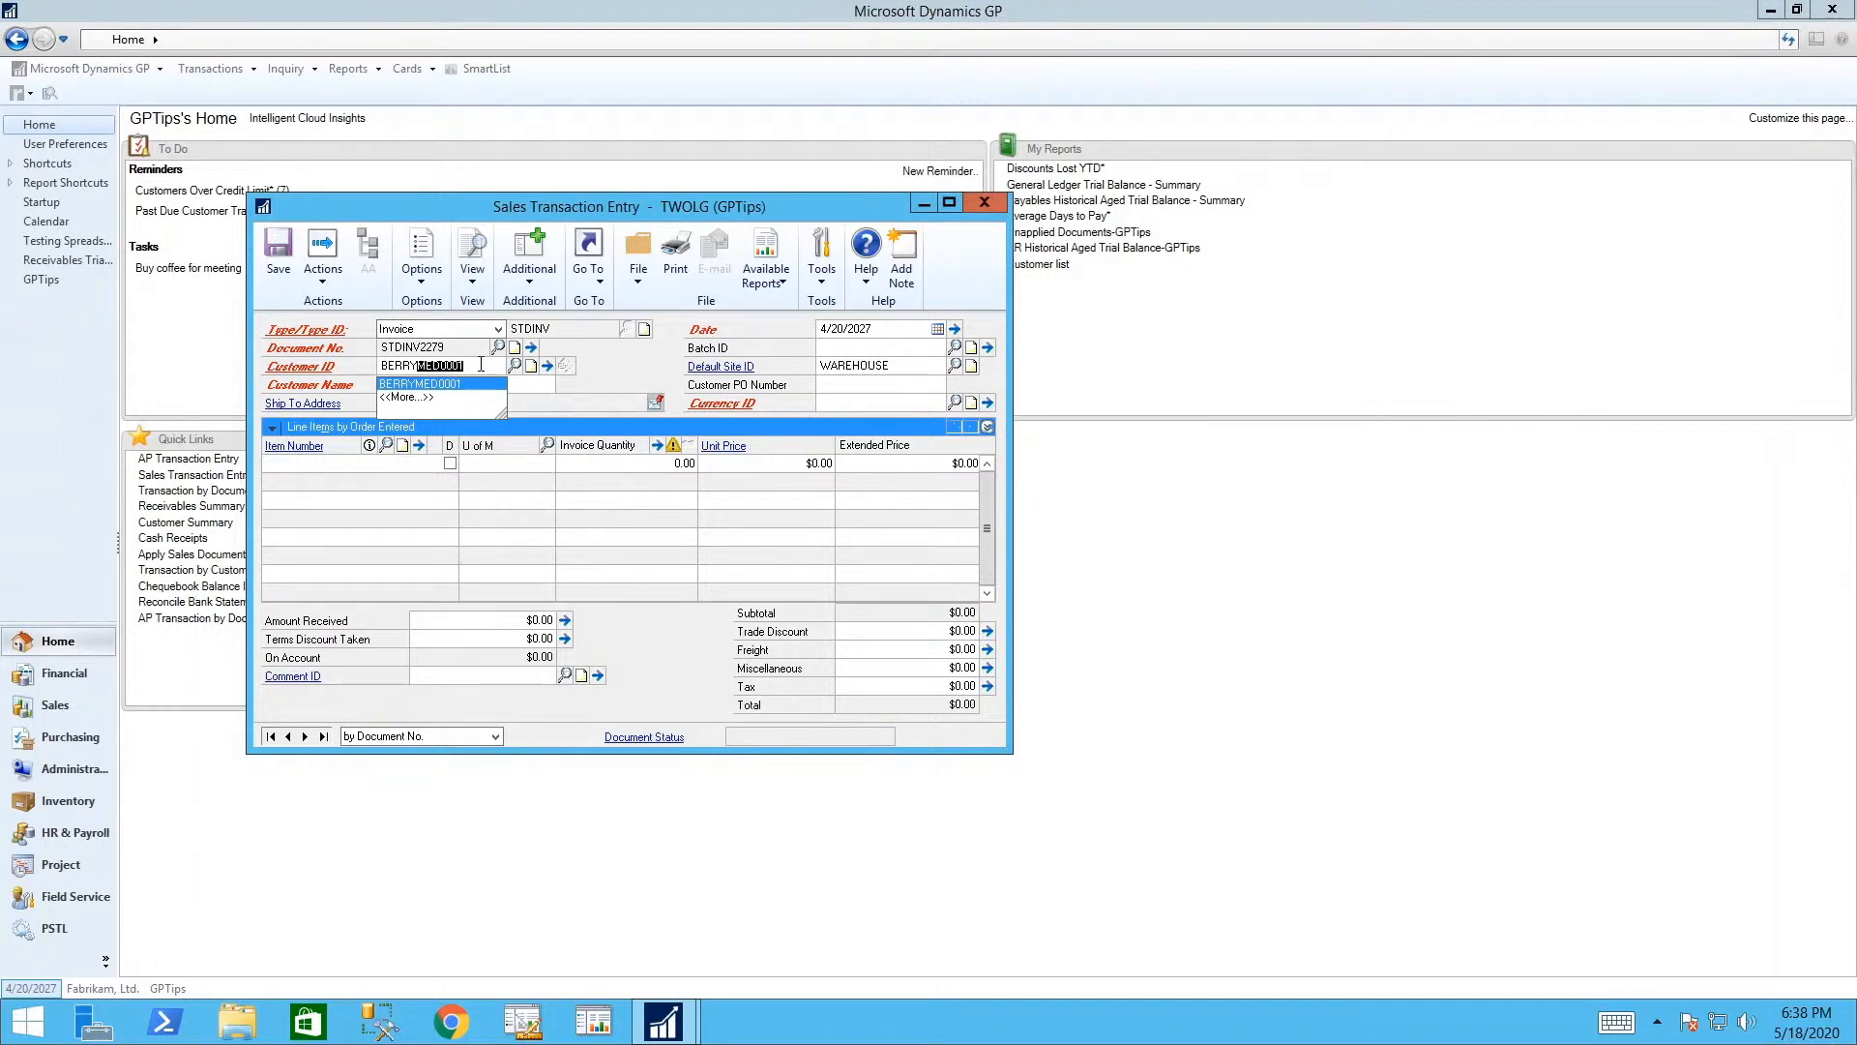
key("ctrl+l")
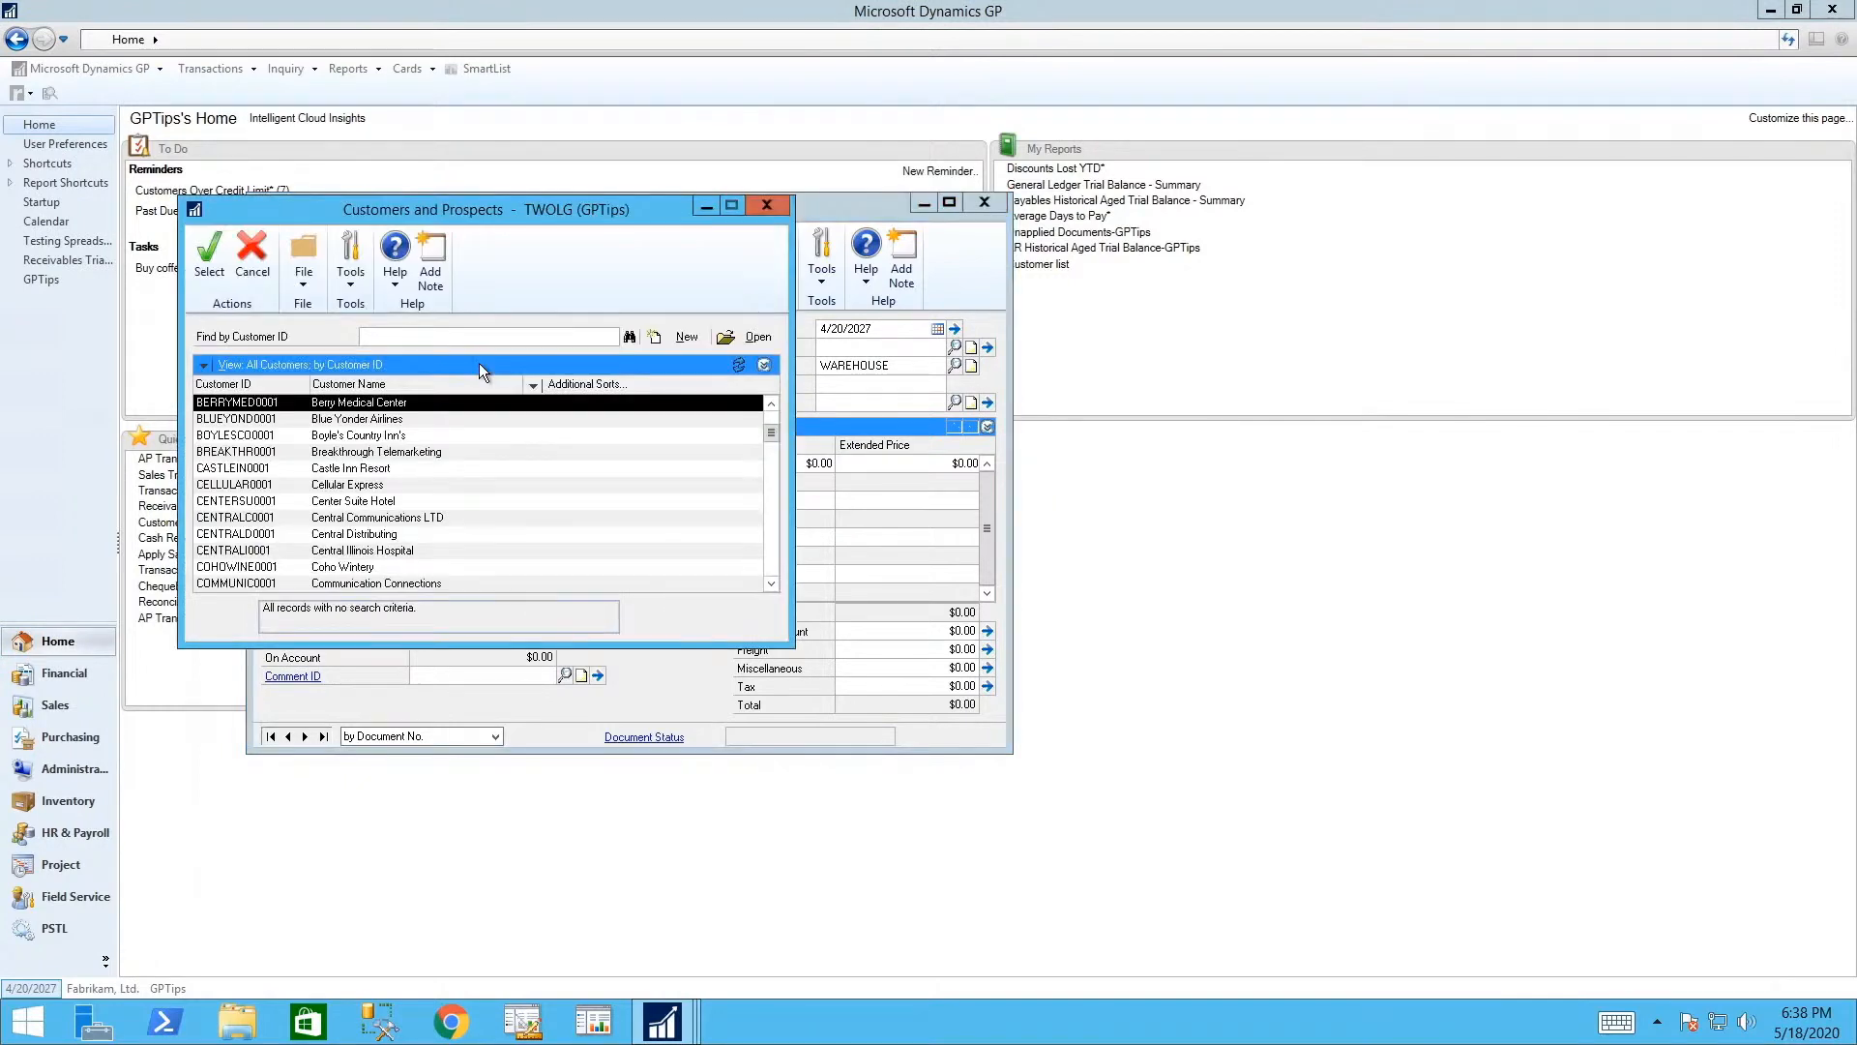
key("Down")
key("Down")
key("Down")
key("Down")
key("Down")
key("Down")
key("Down")
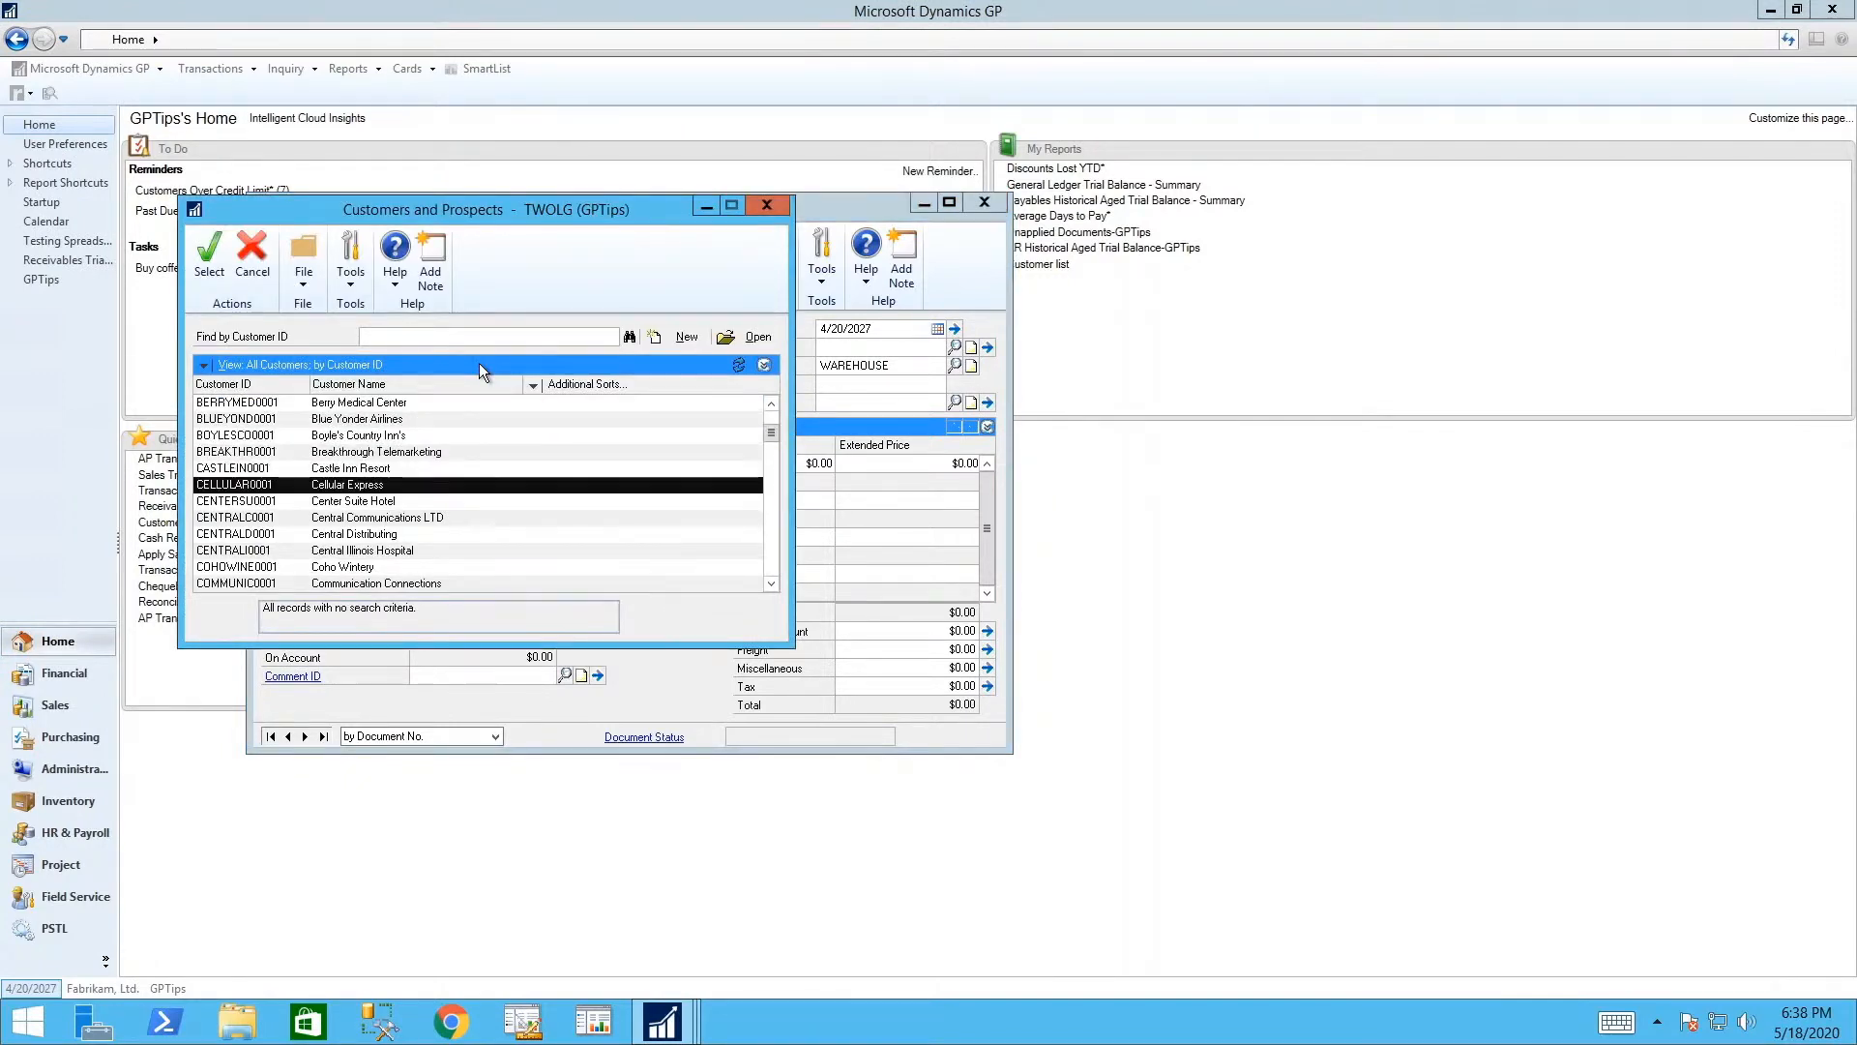
key("Up")
key("Up")
key("Up")
key("Up")
key("Up")
key("Up")
key("Up")
key("Return")
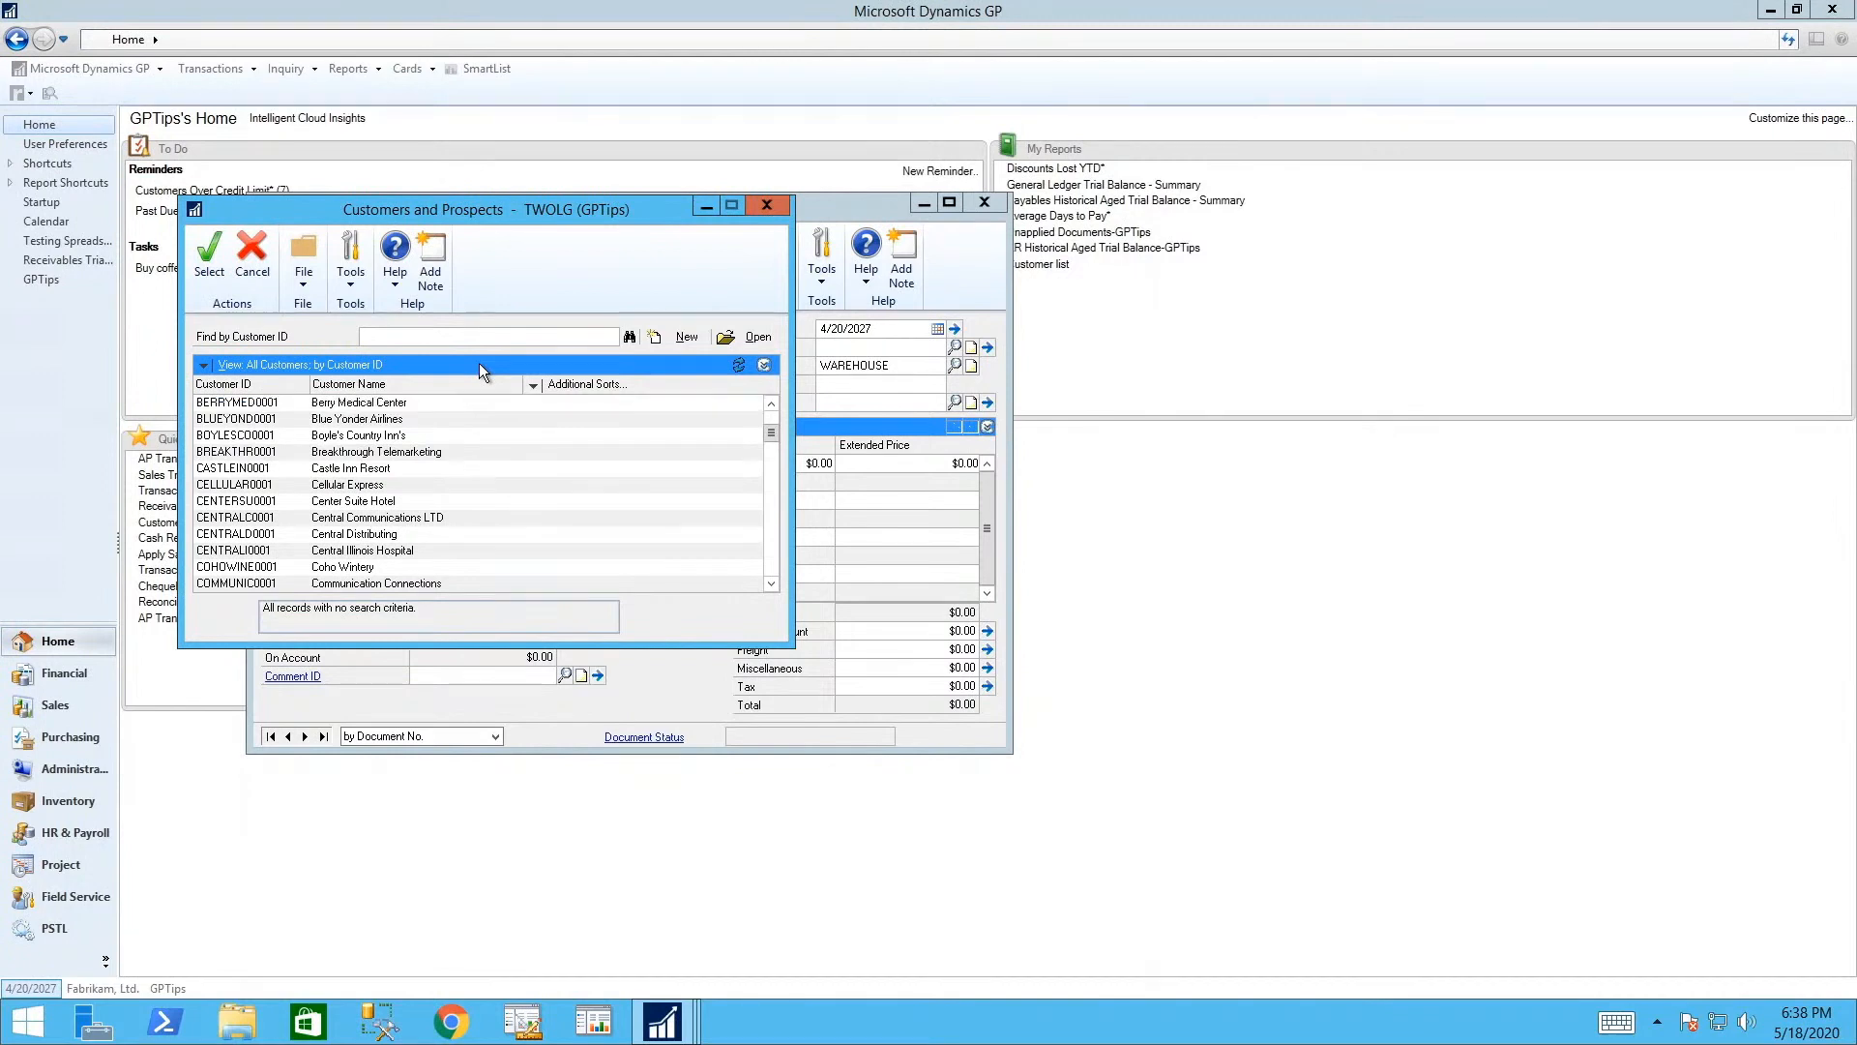
- Use the customer's second address as the ship-to address
key("Tab")
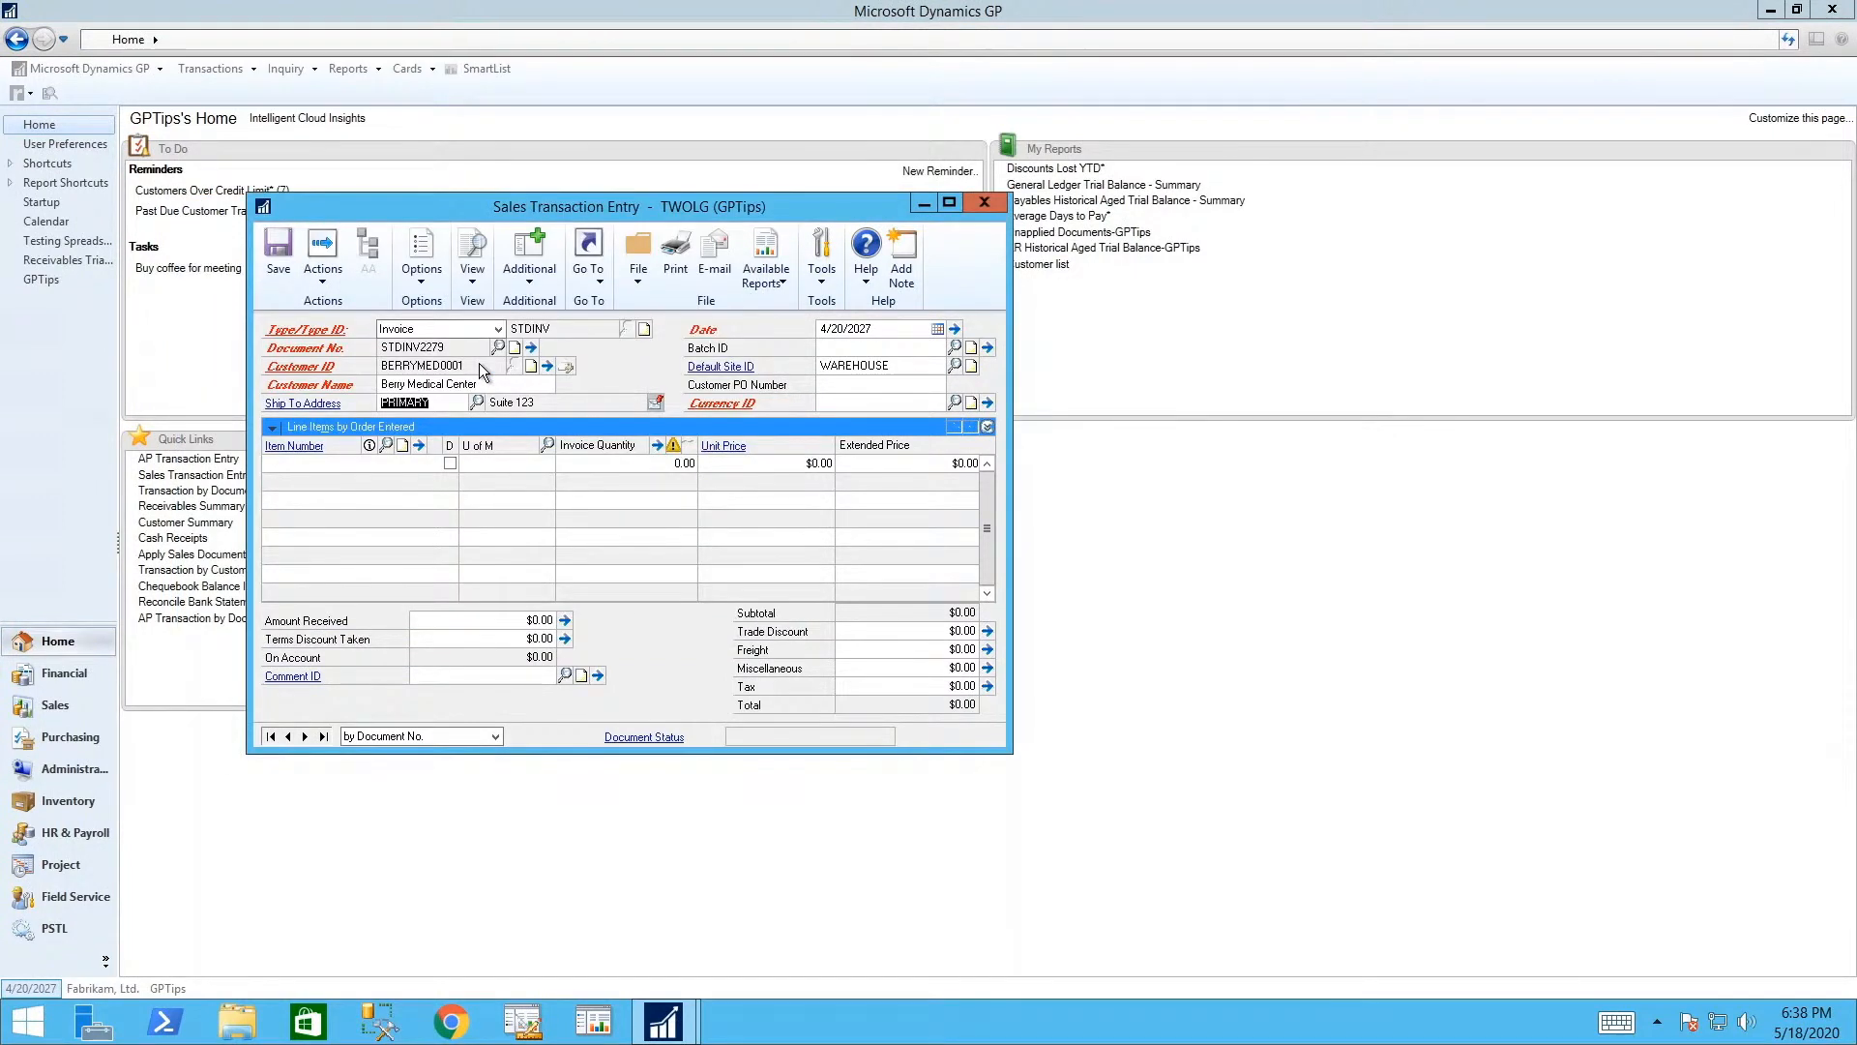
key("ctrl+l")
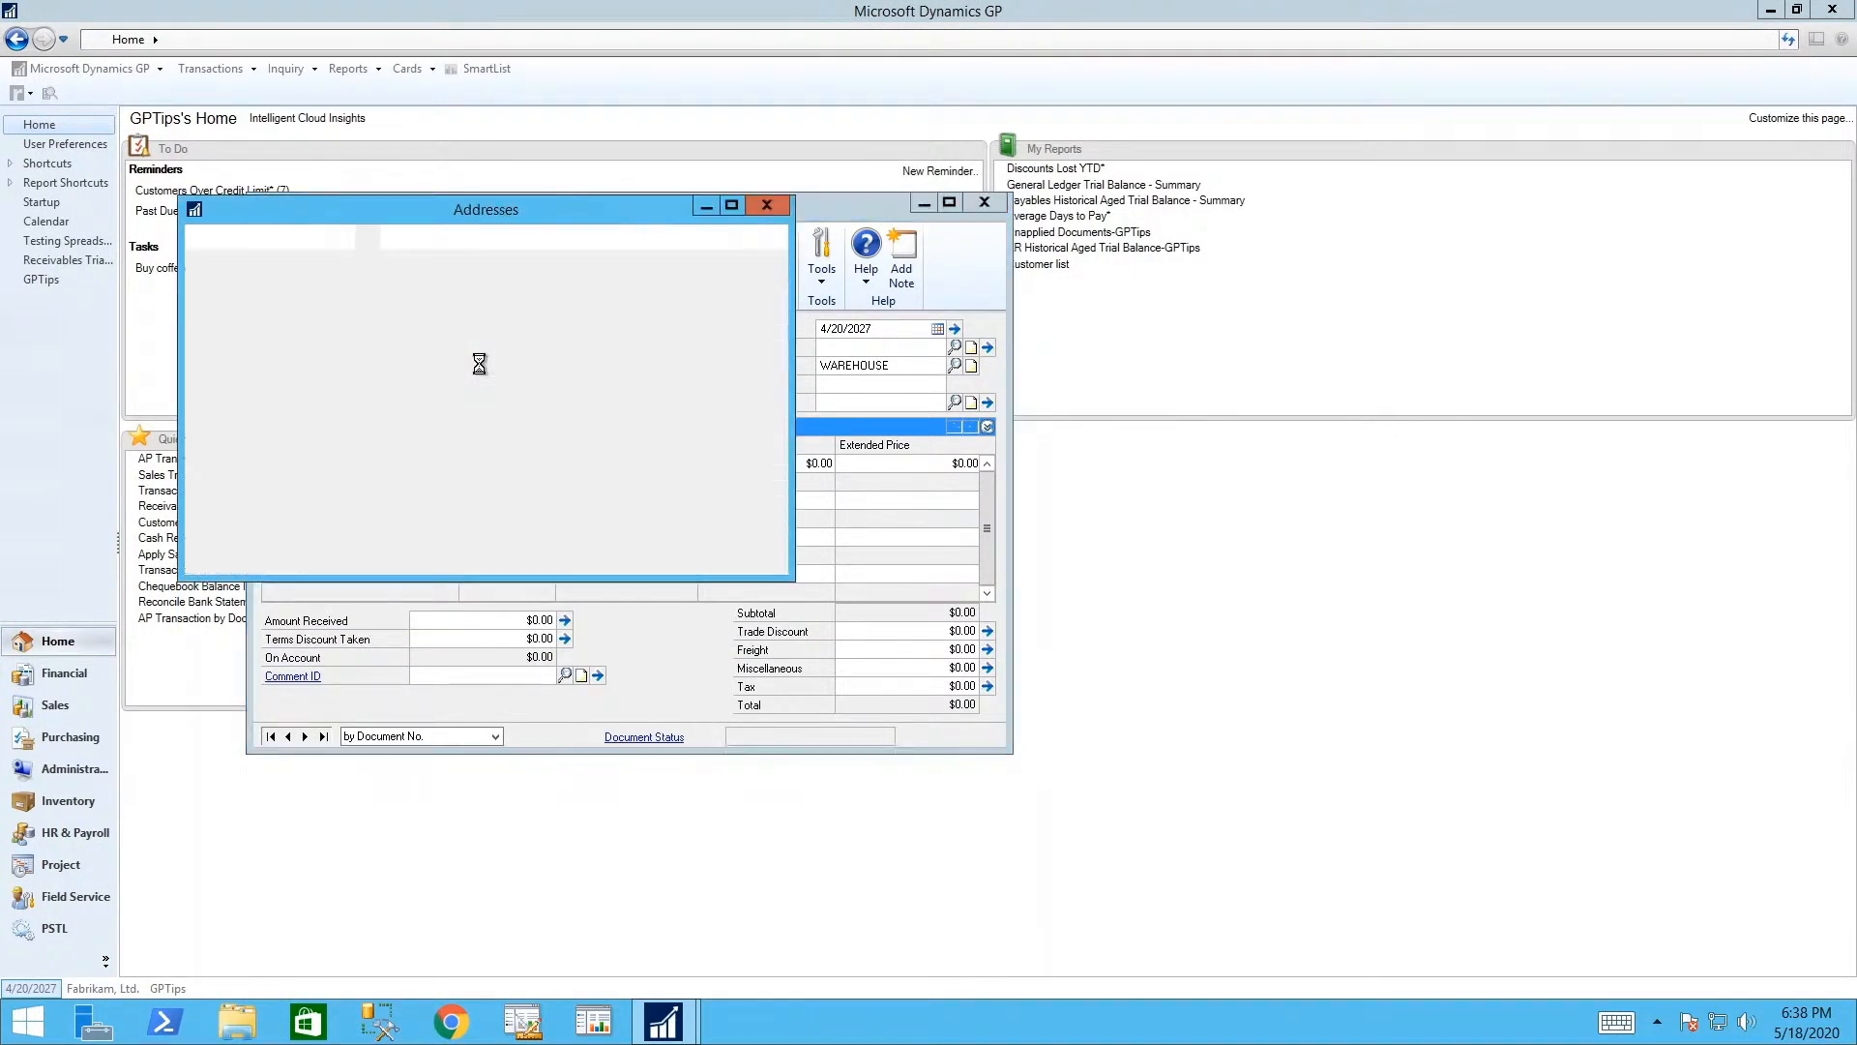
key("Down")
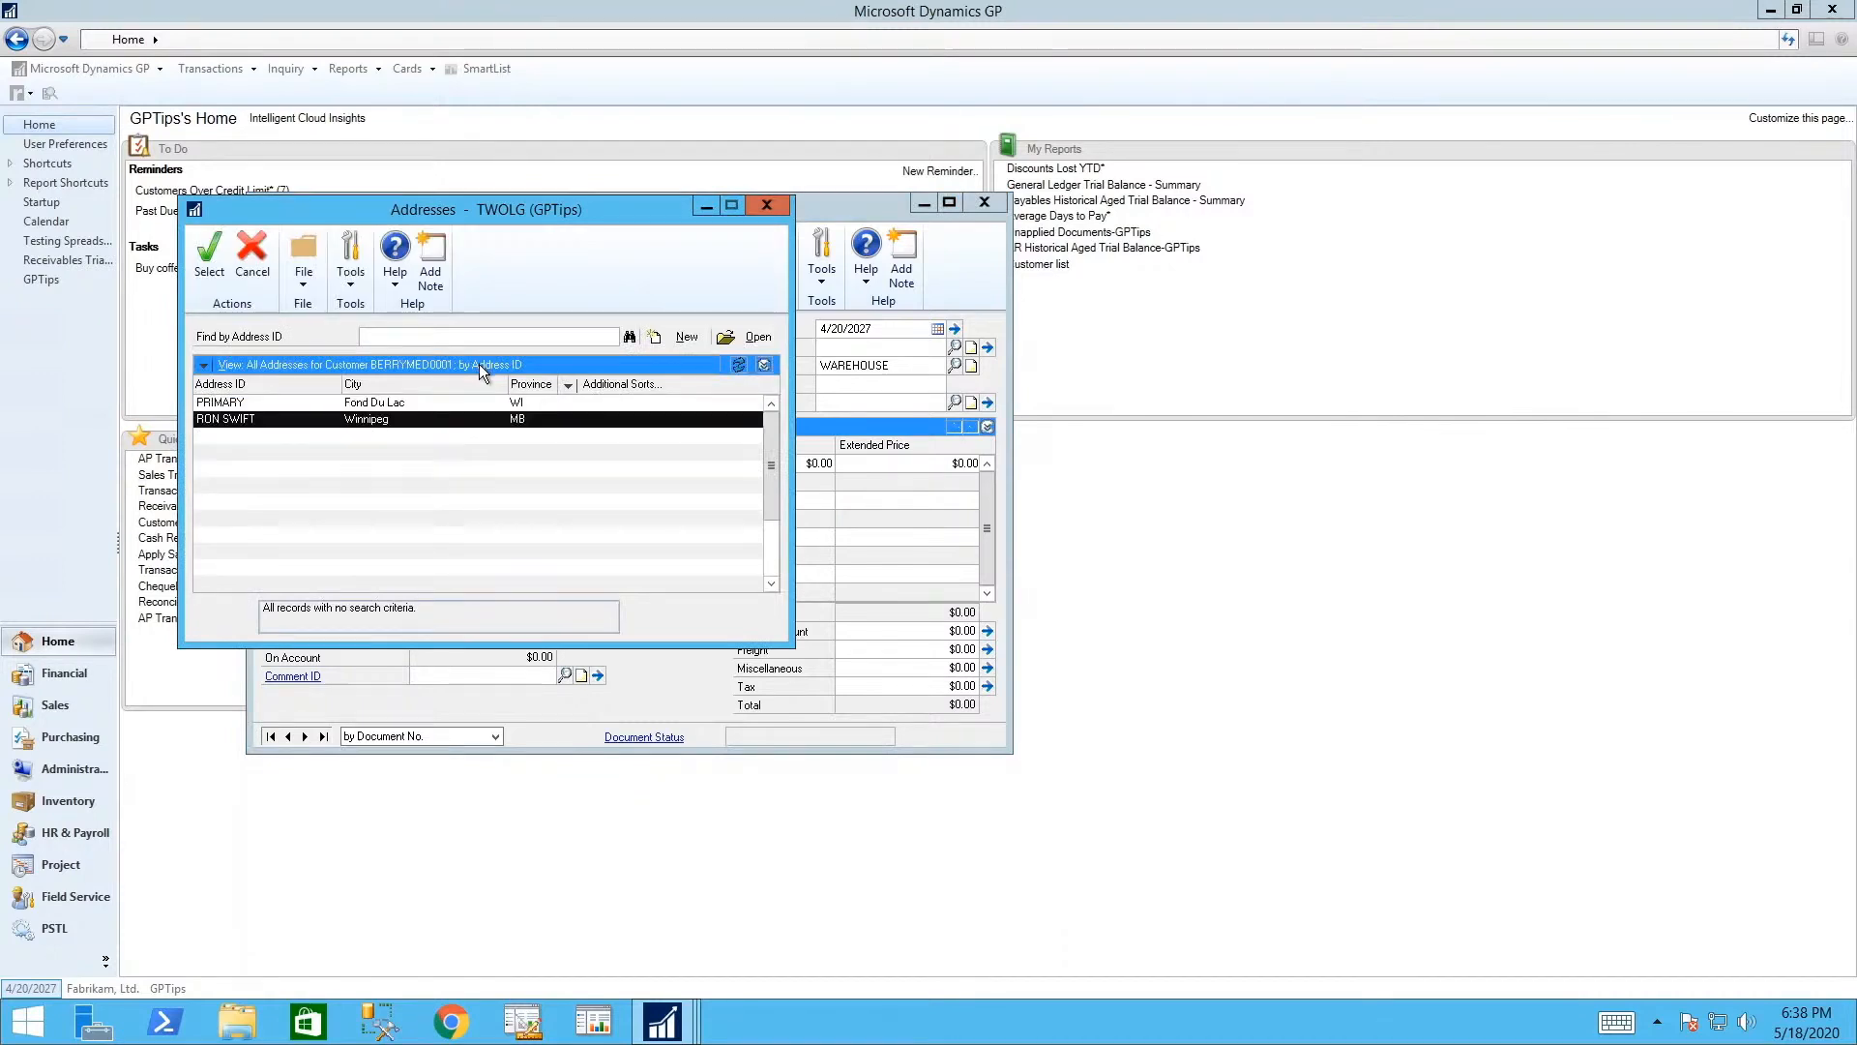
key("Return")
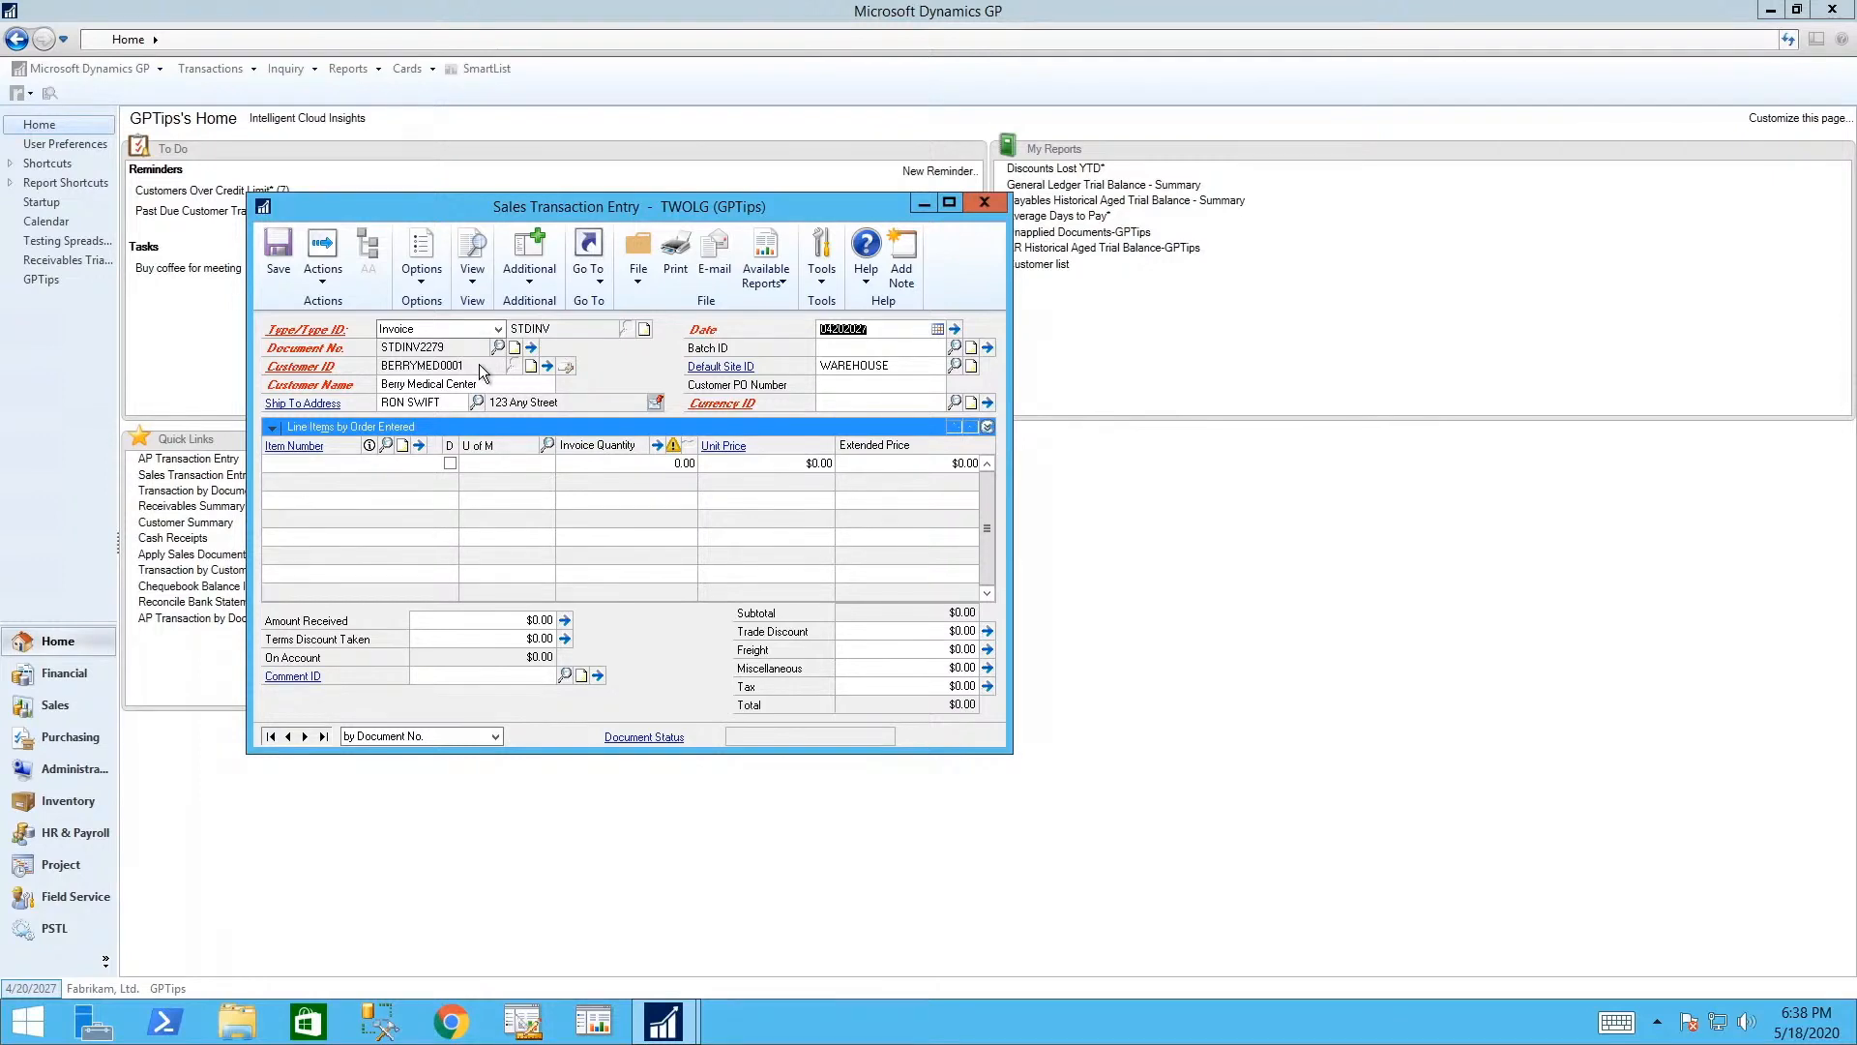
- Enter batch DEMO and customer PO TEST, then bring up the Items lookup
key("Tab")
type("DEM")
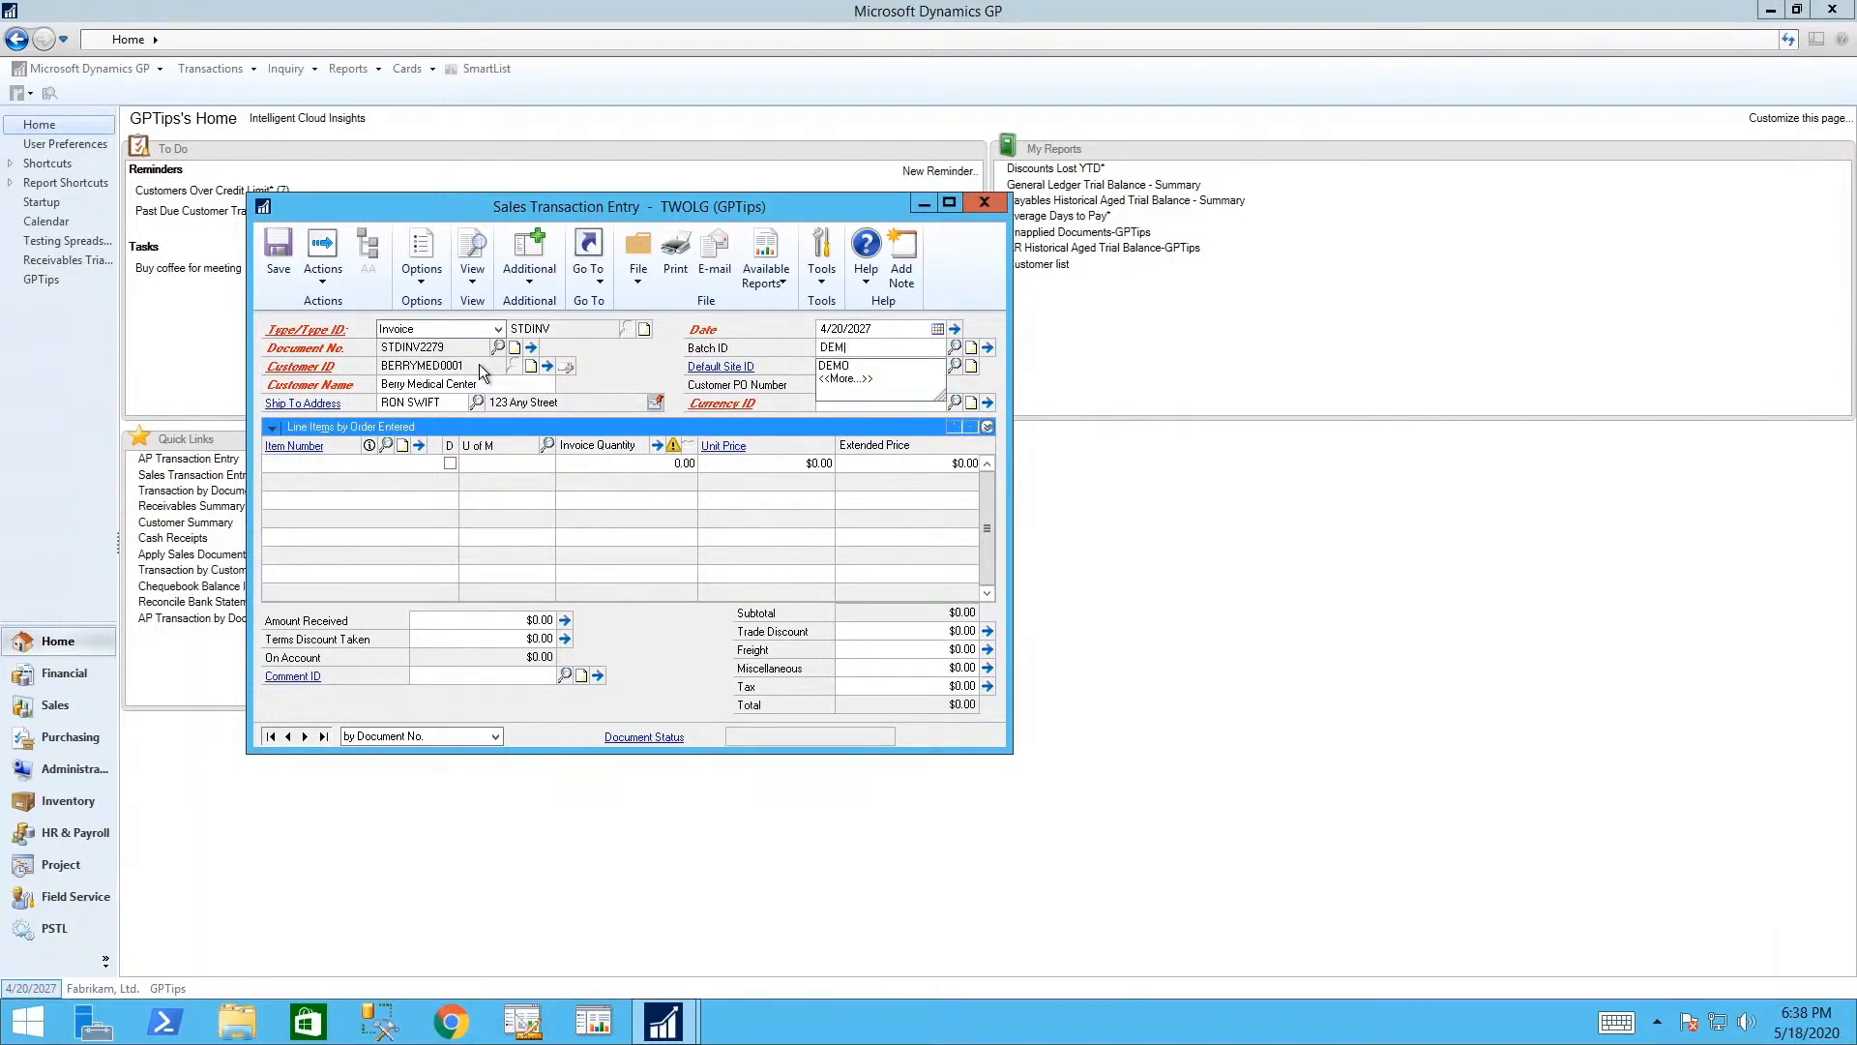
key("Tab")
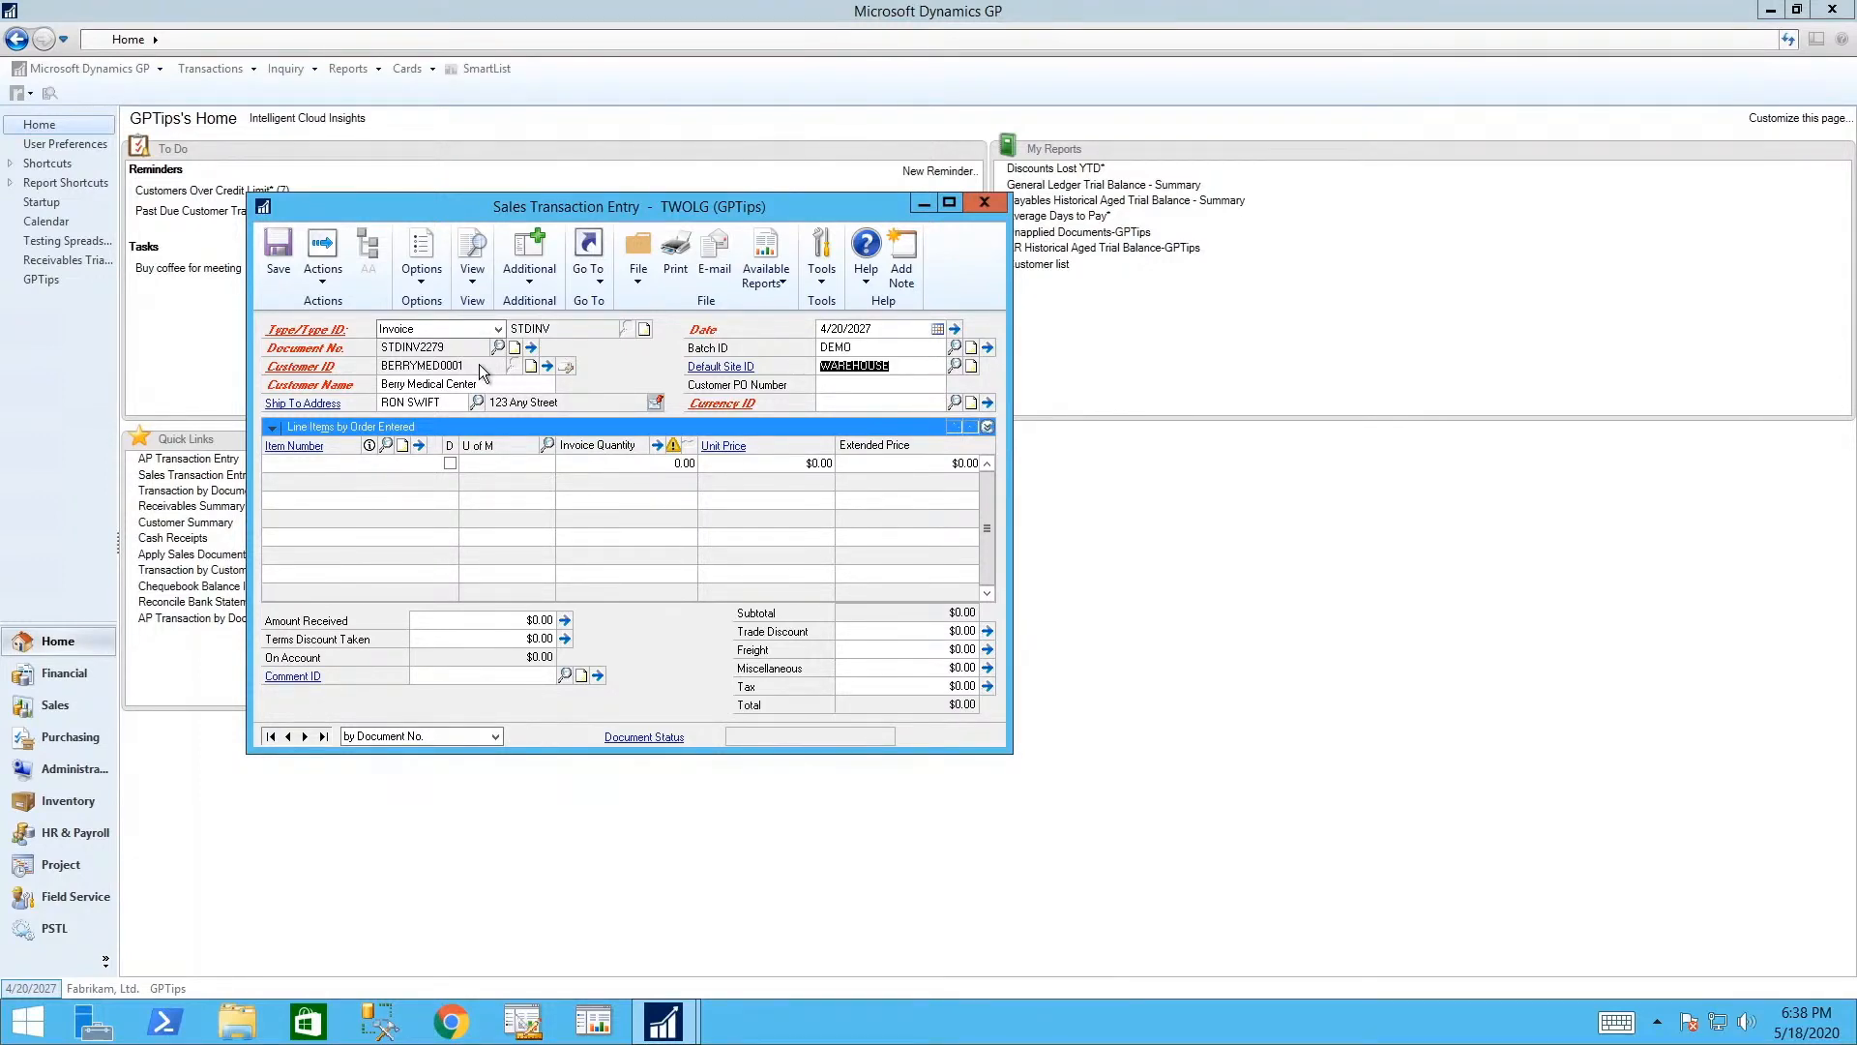
key("Tab")
type("TEST")
key("Tab")
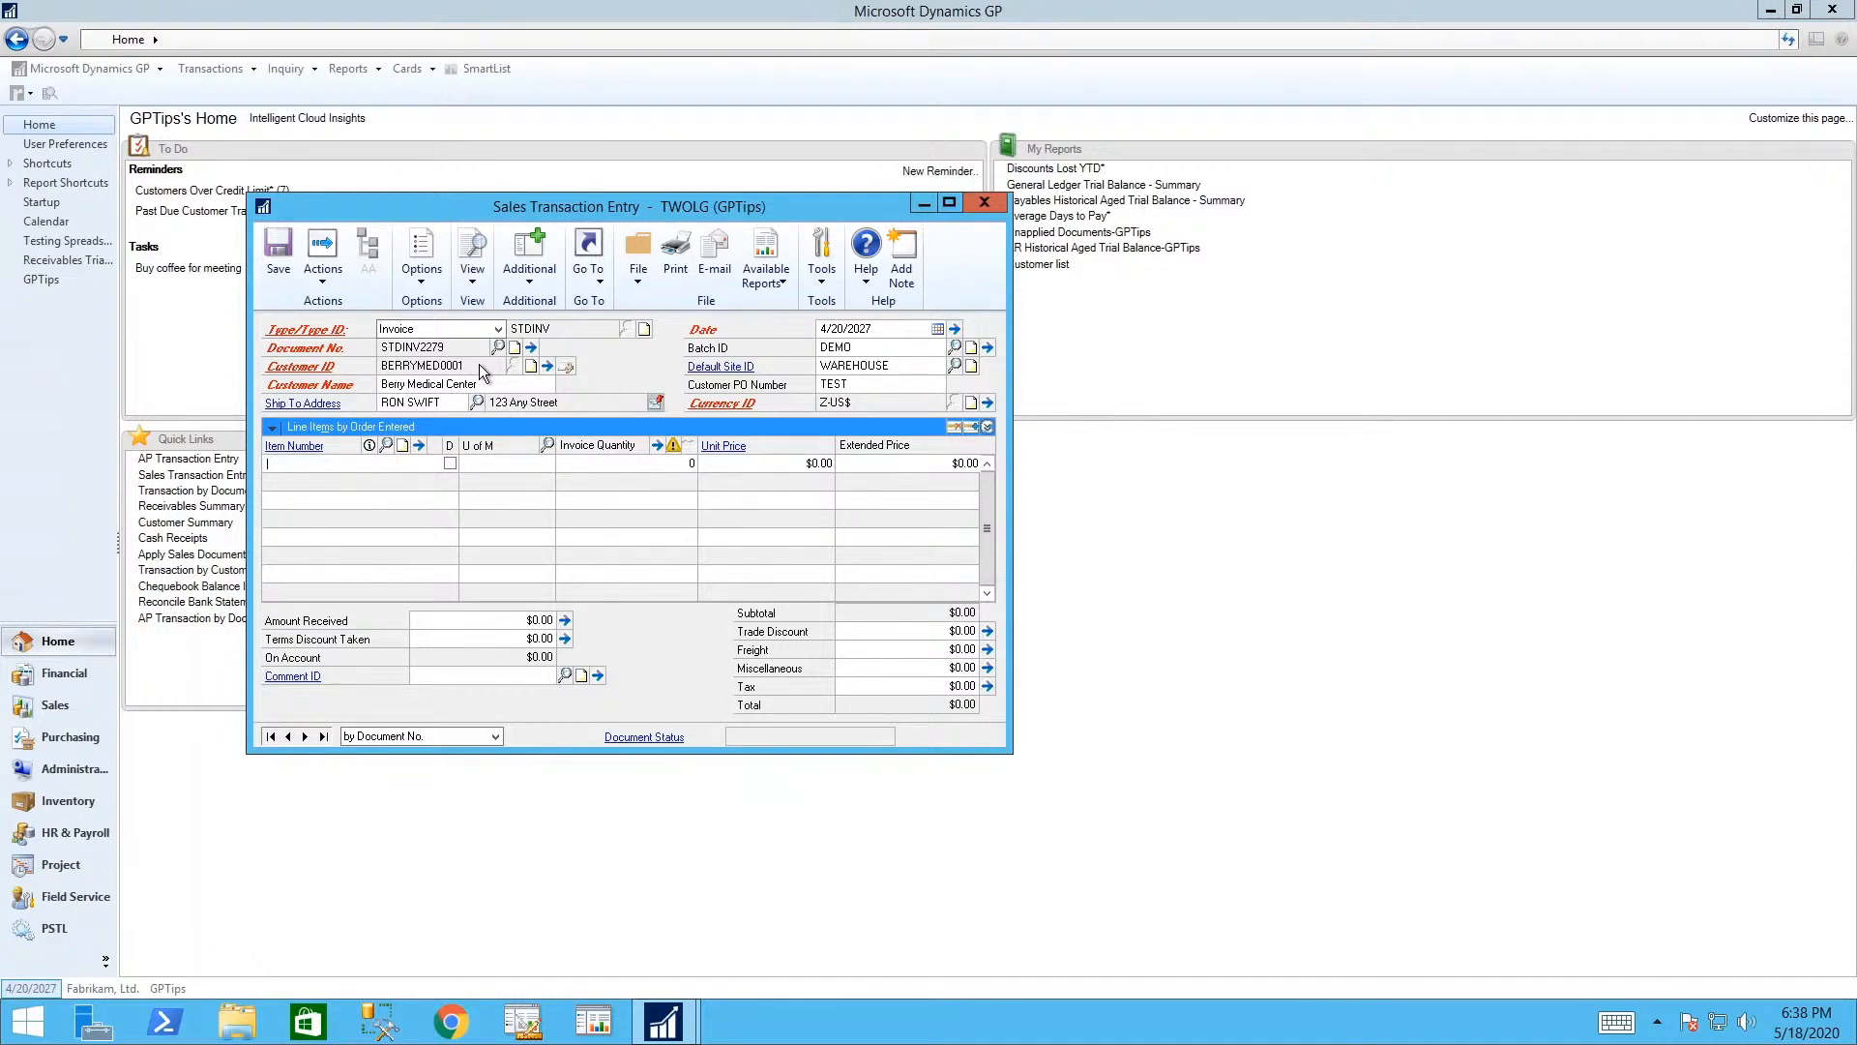
type("AM")
key("Tab")
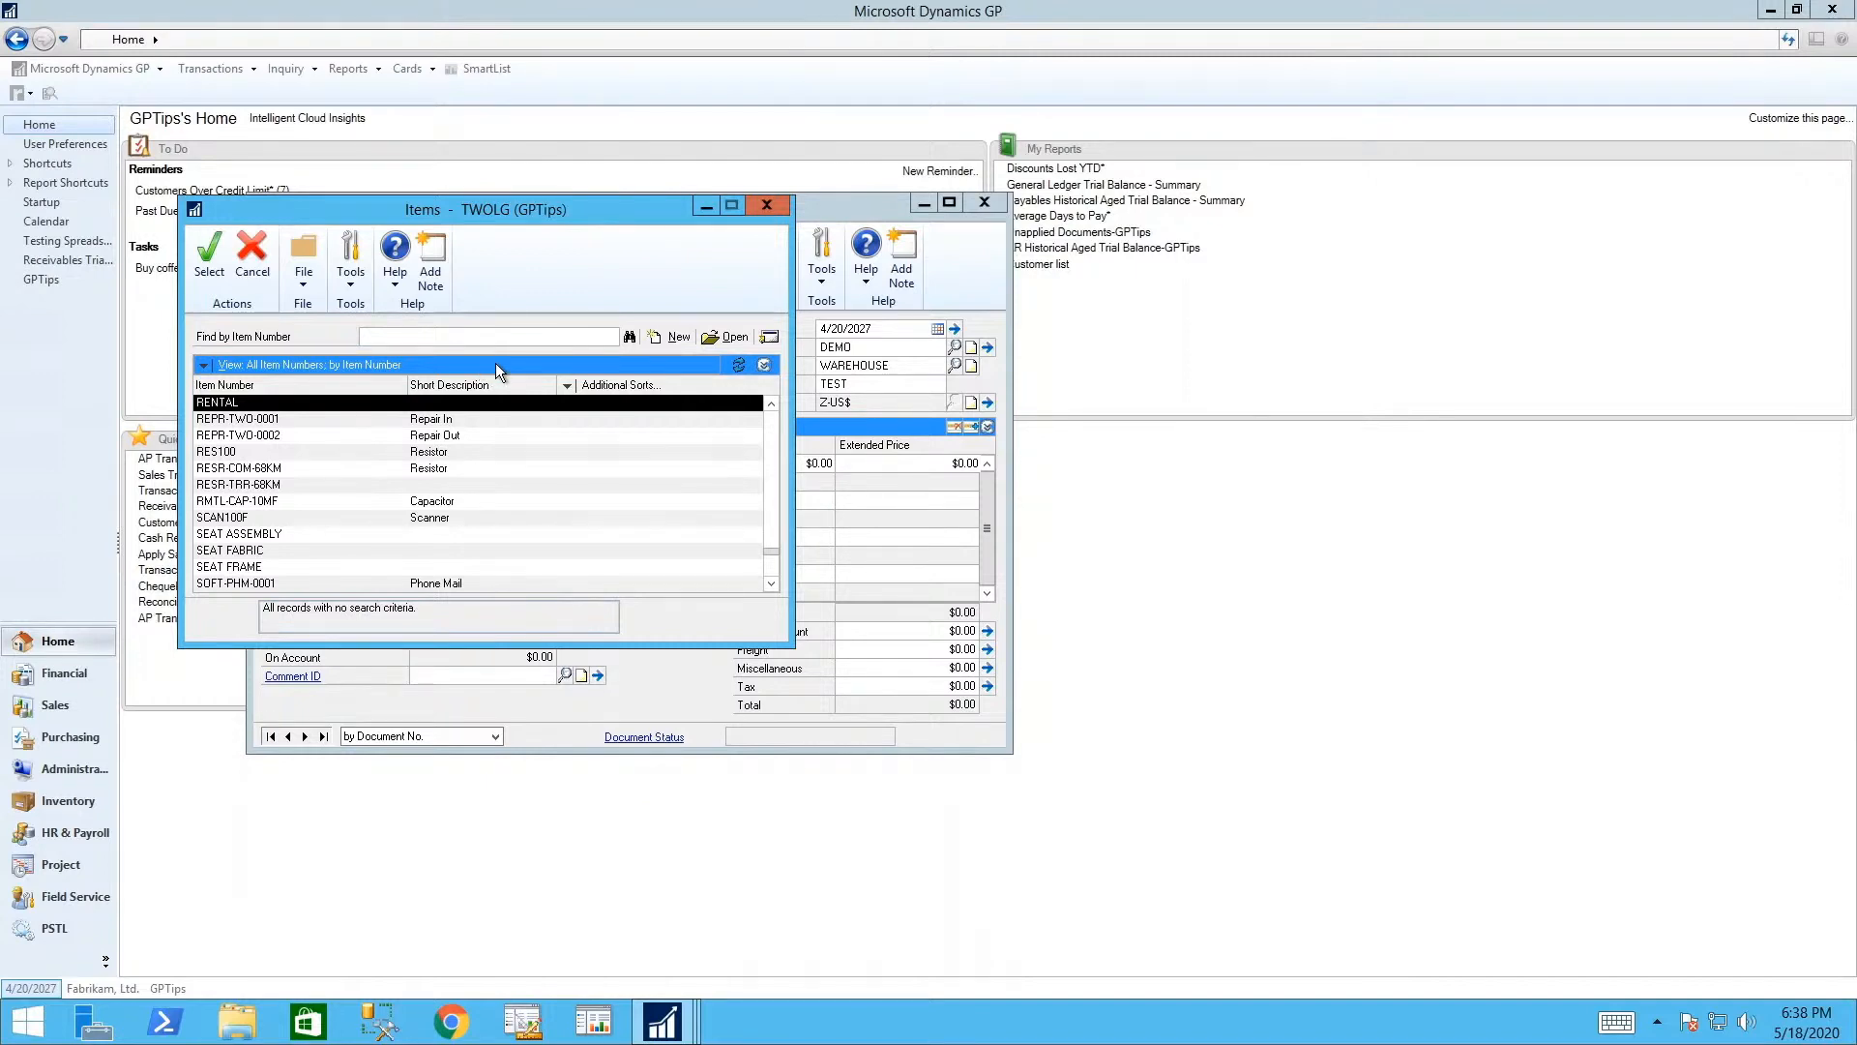
- Add two 128 SDRAM at $135.20 to the invoice, overriding the stock shortage
left_click(516, 337)
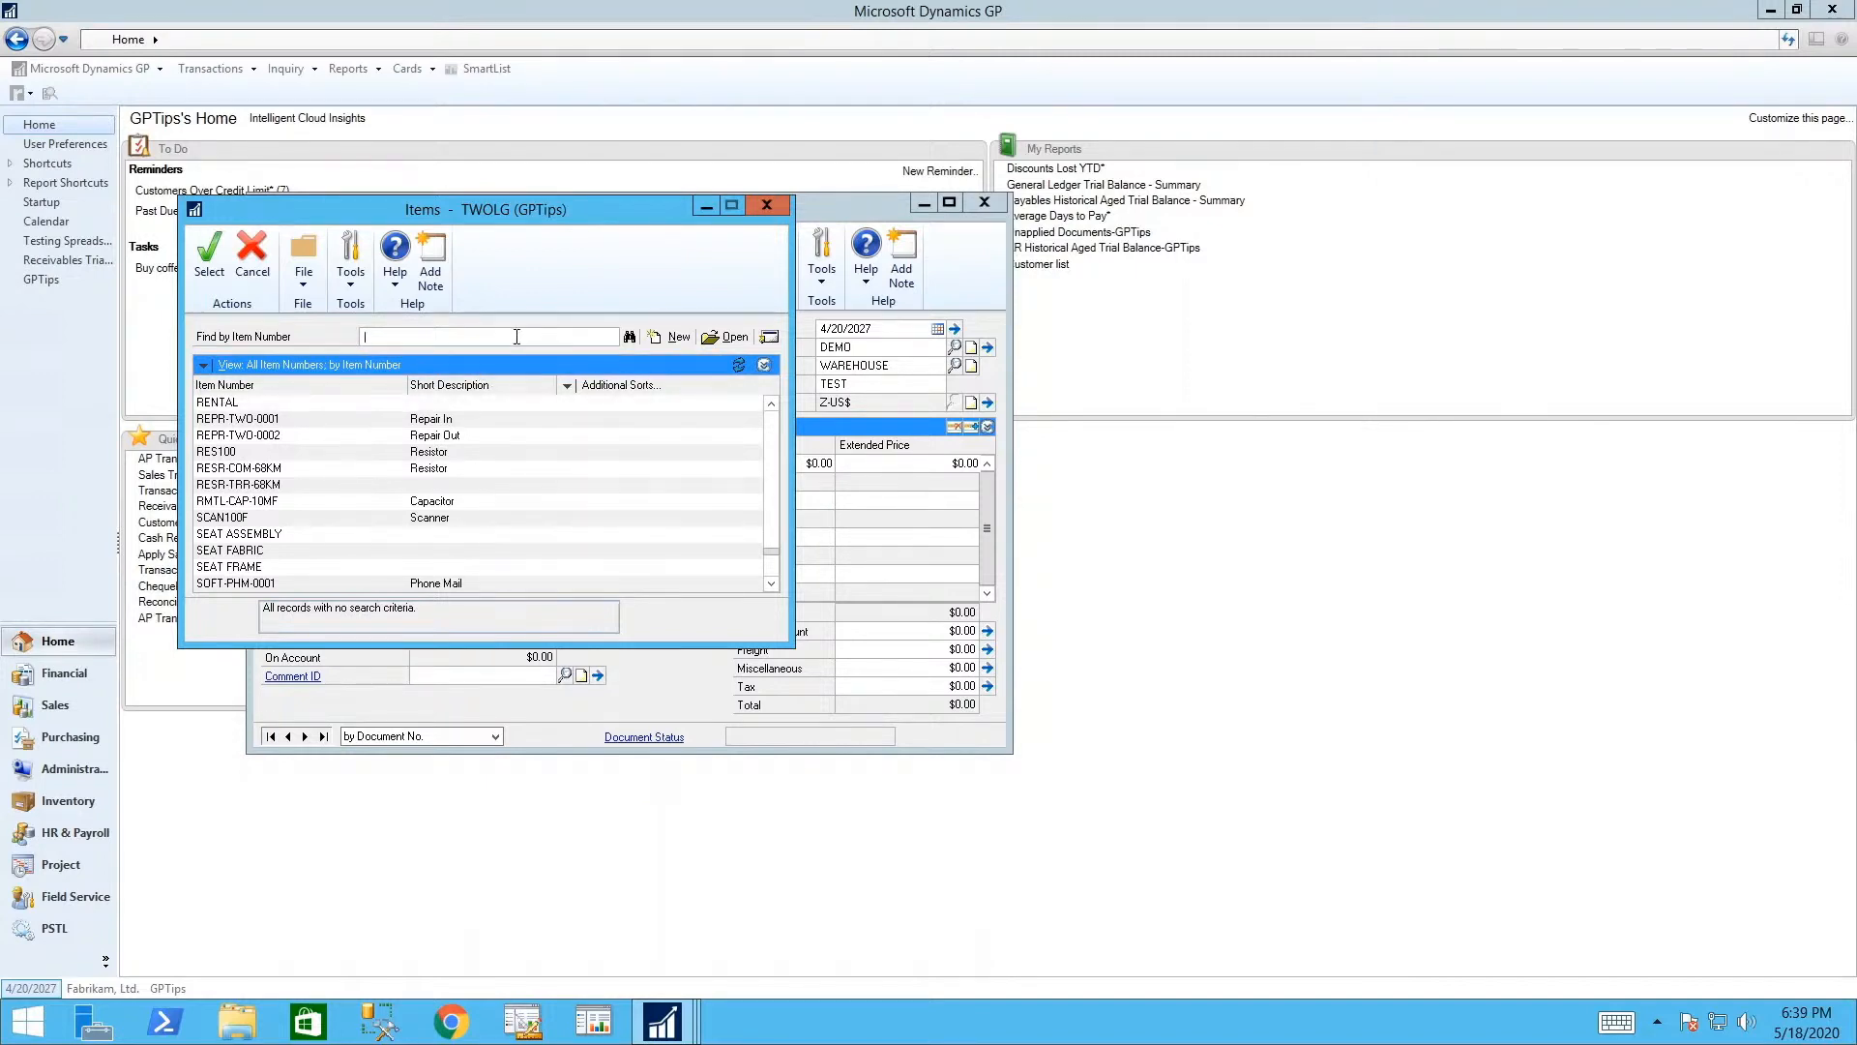
type("128")
key("Tab")
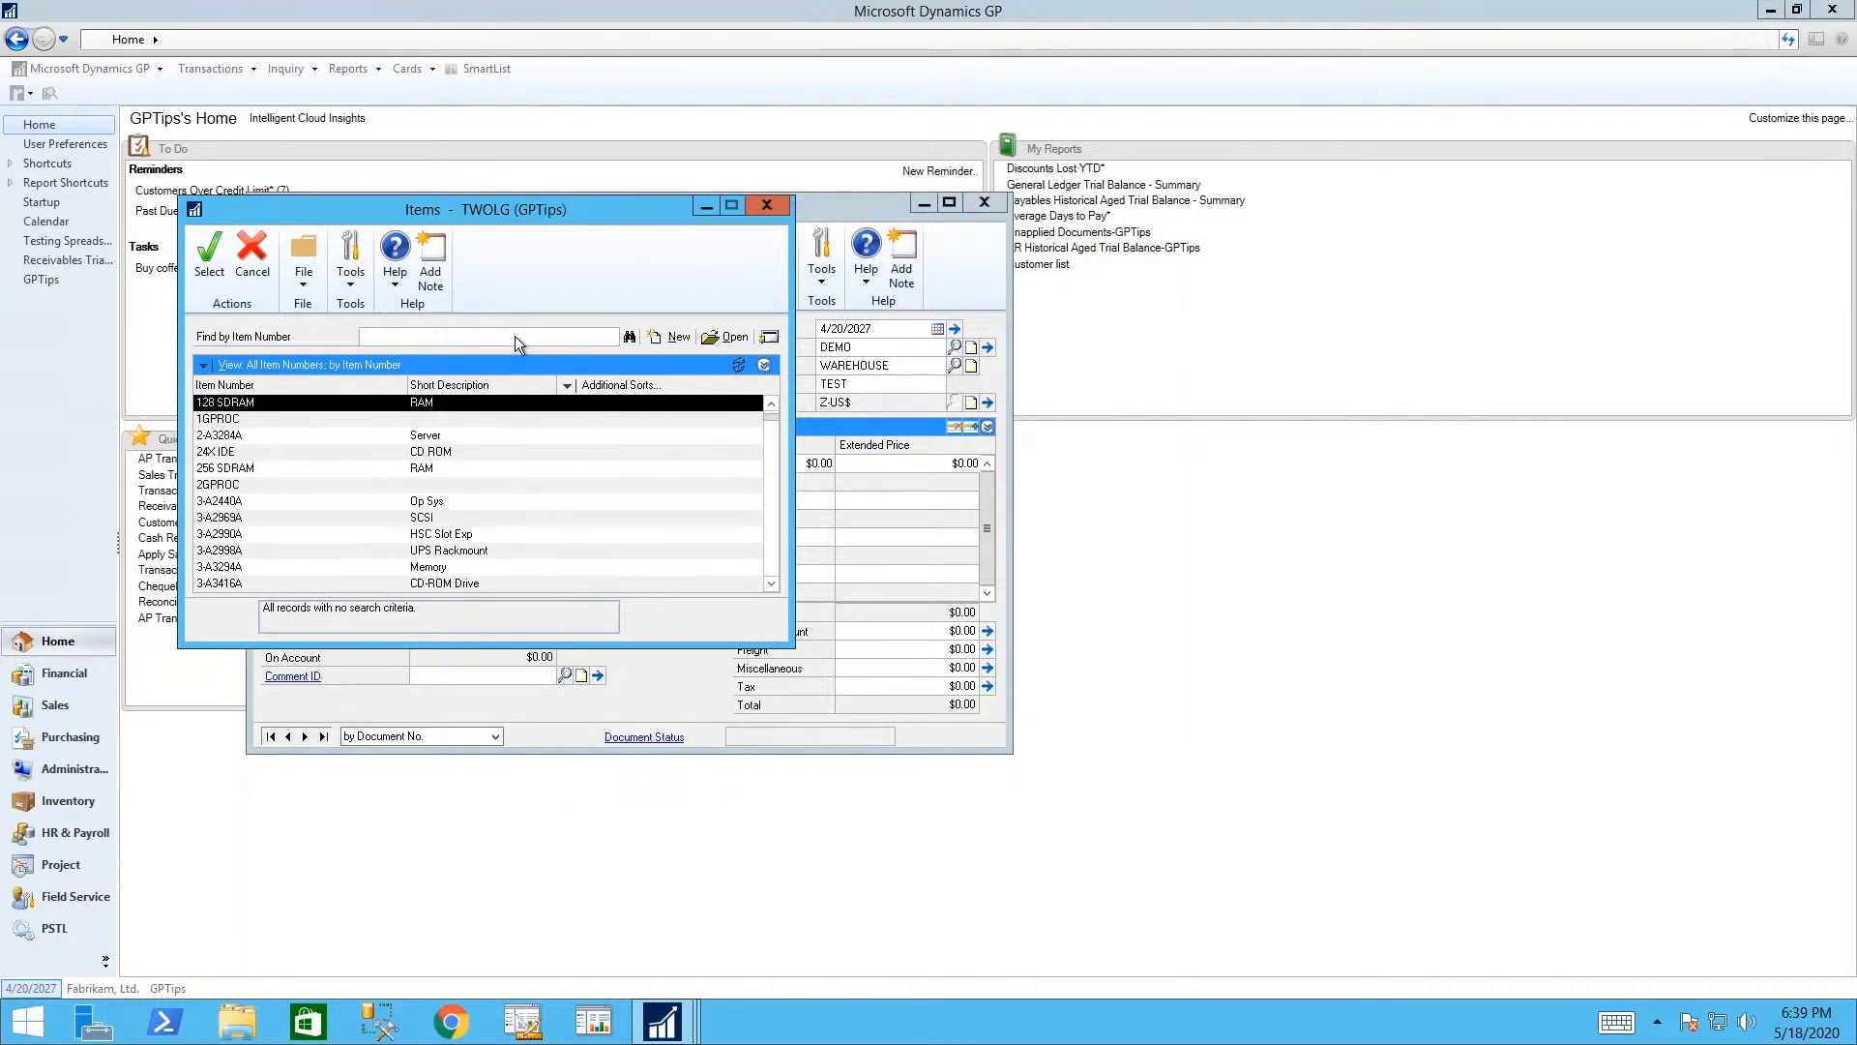
key("Return")
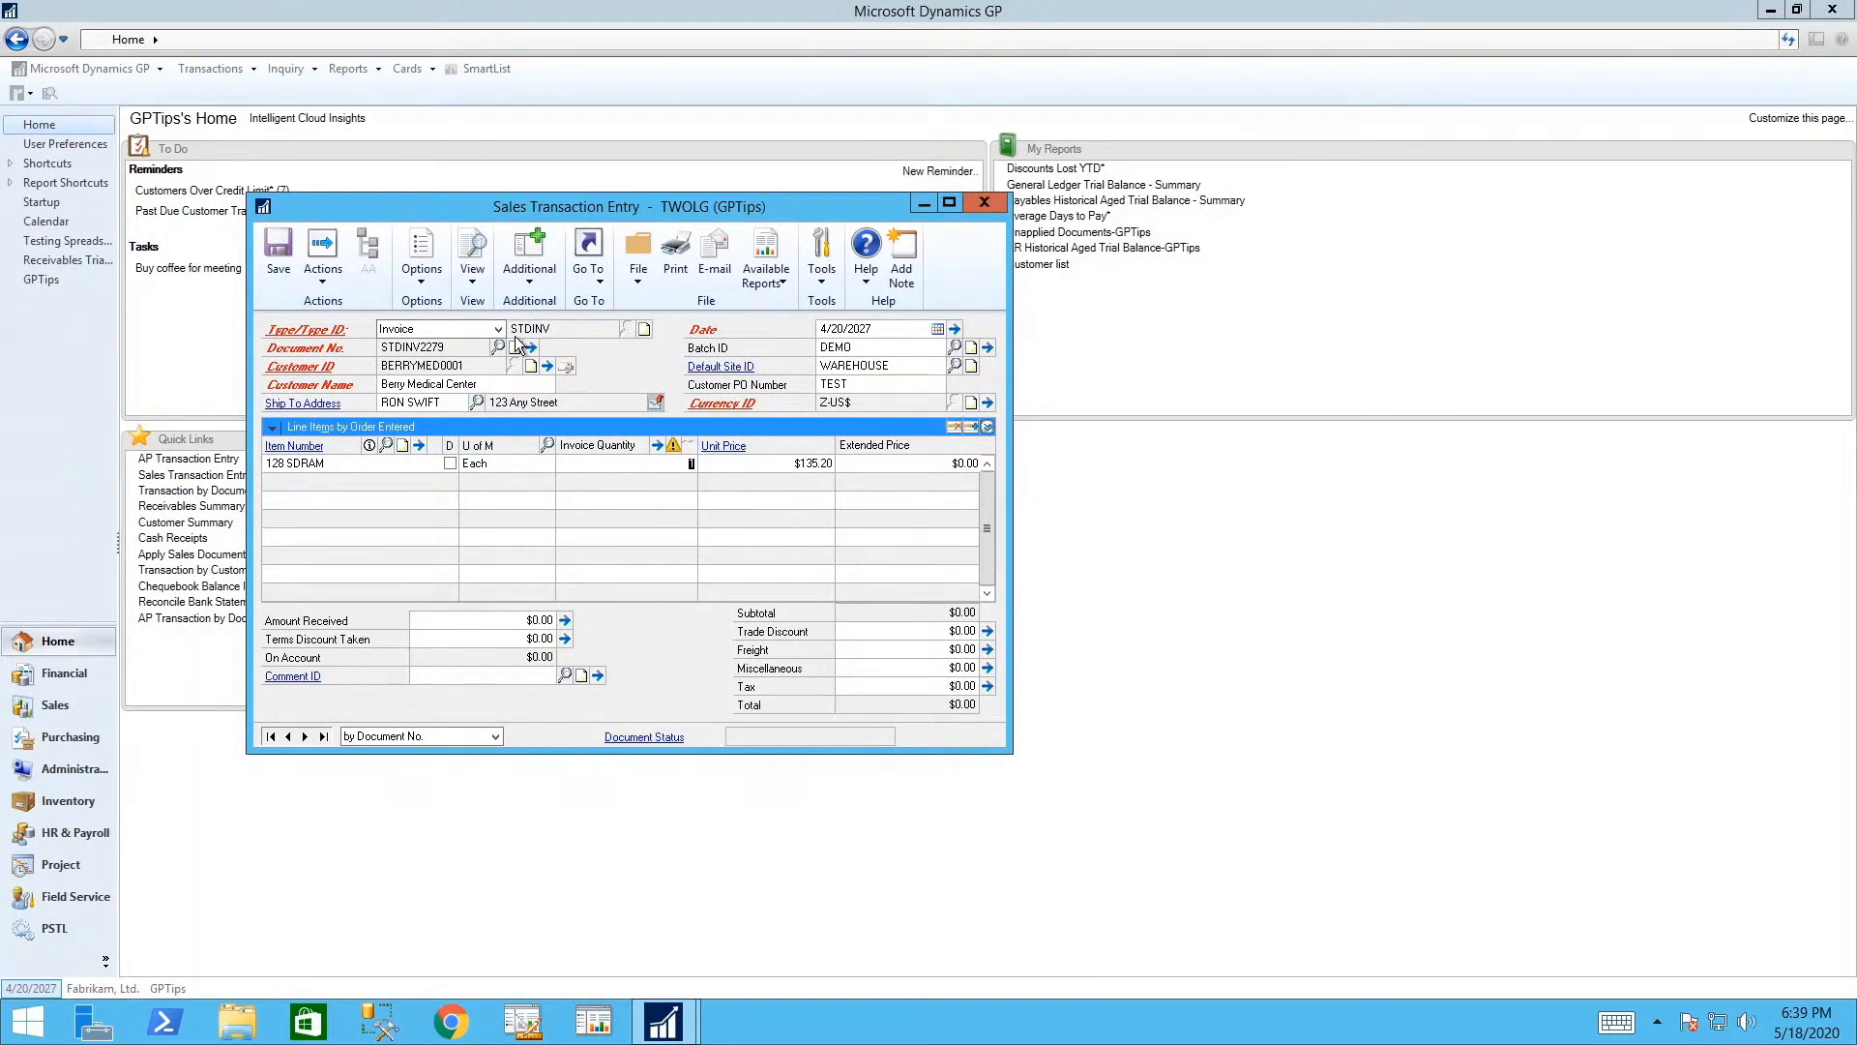
key("Tab")
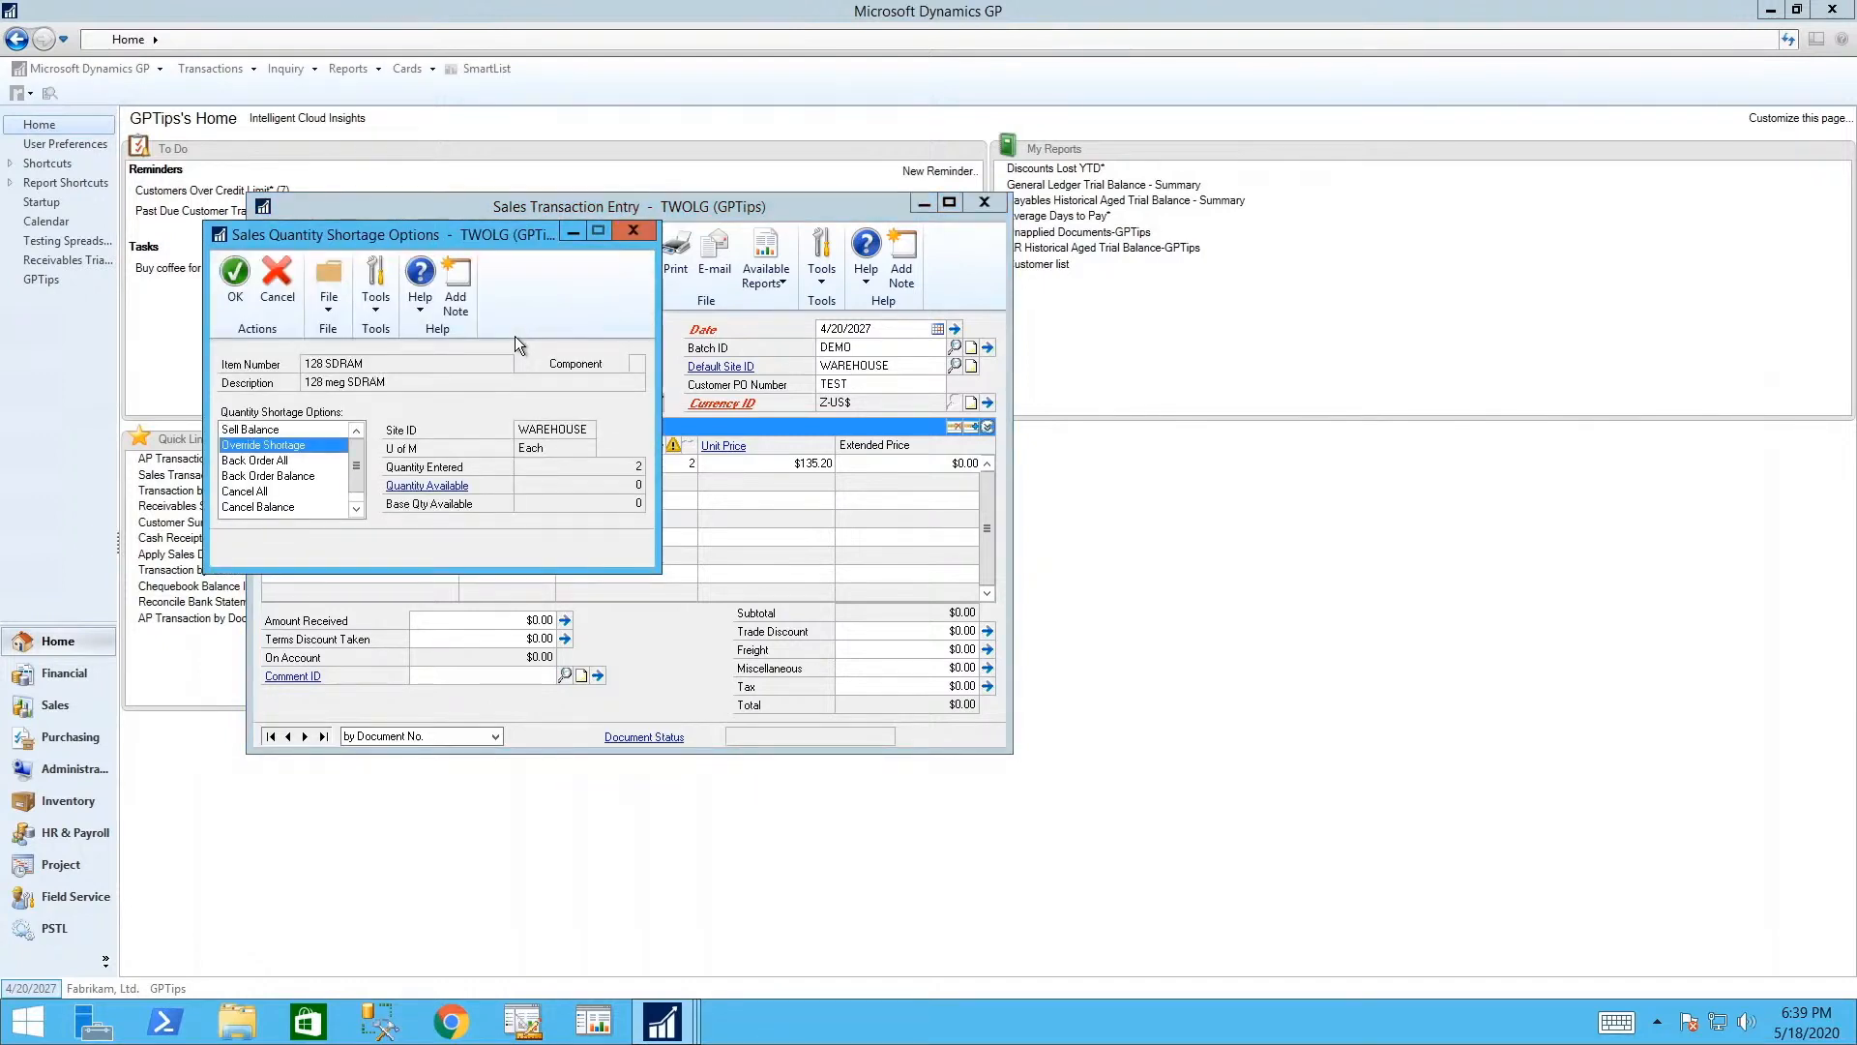
key("Return")
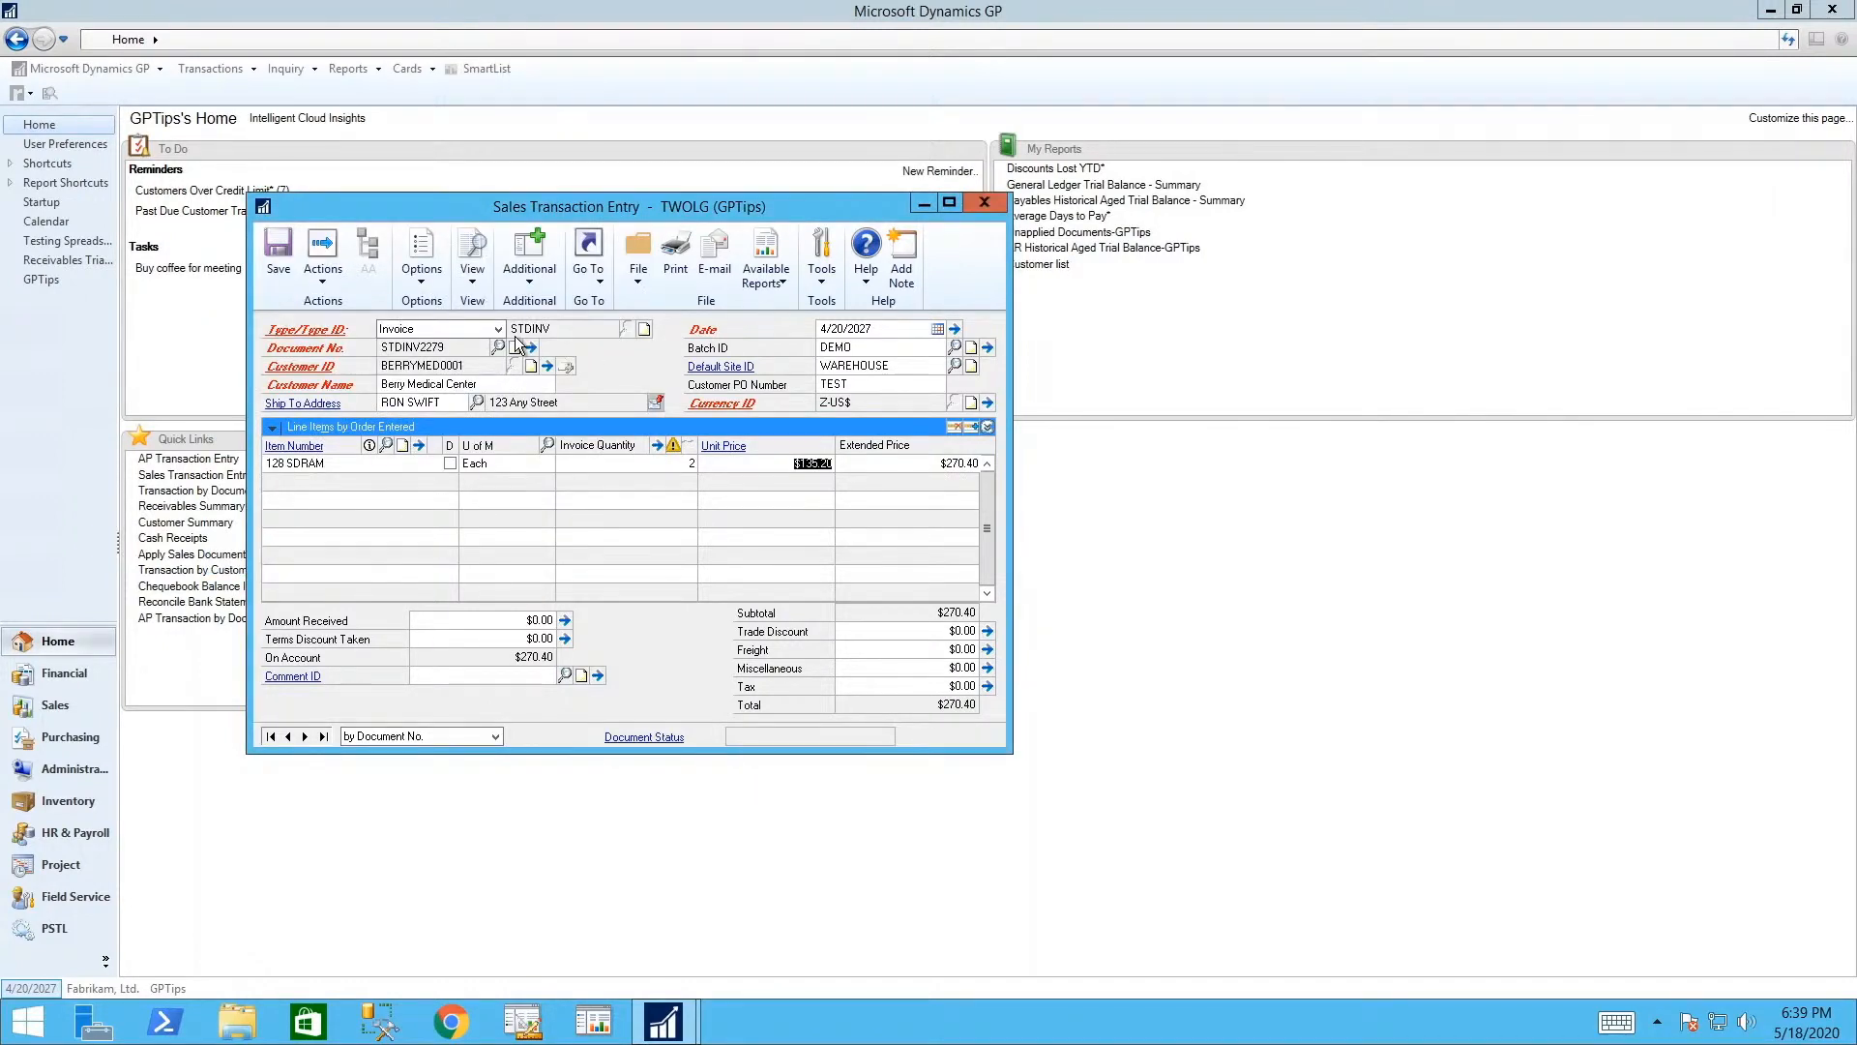
key("Tab")
- Save invoice STDINV2279 totalling $270.40 and close Sales Transaction Entry
key("alt+a")
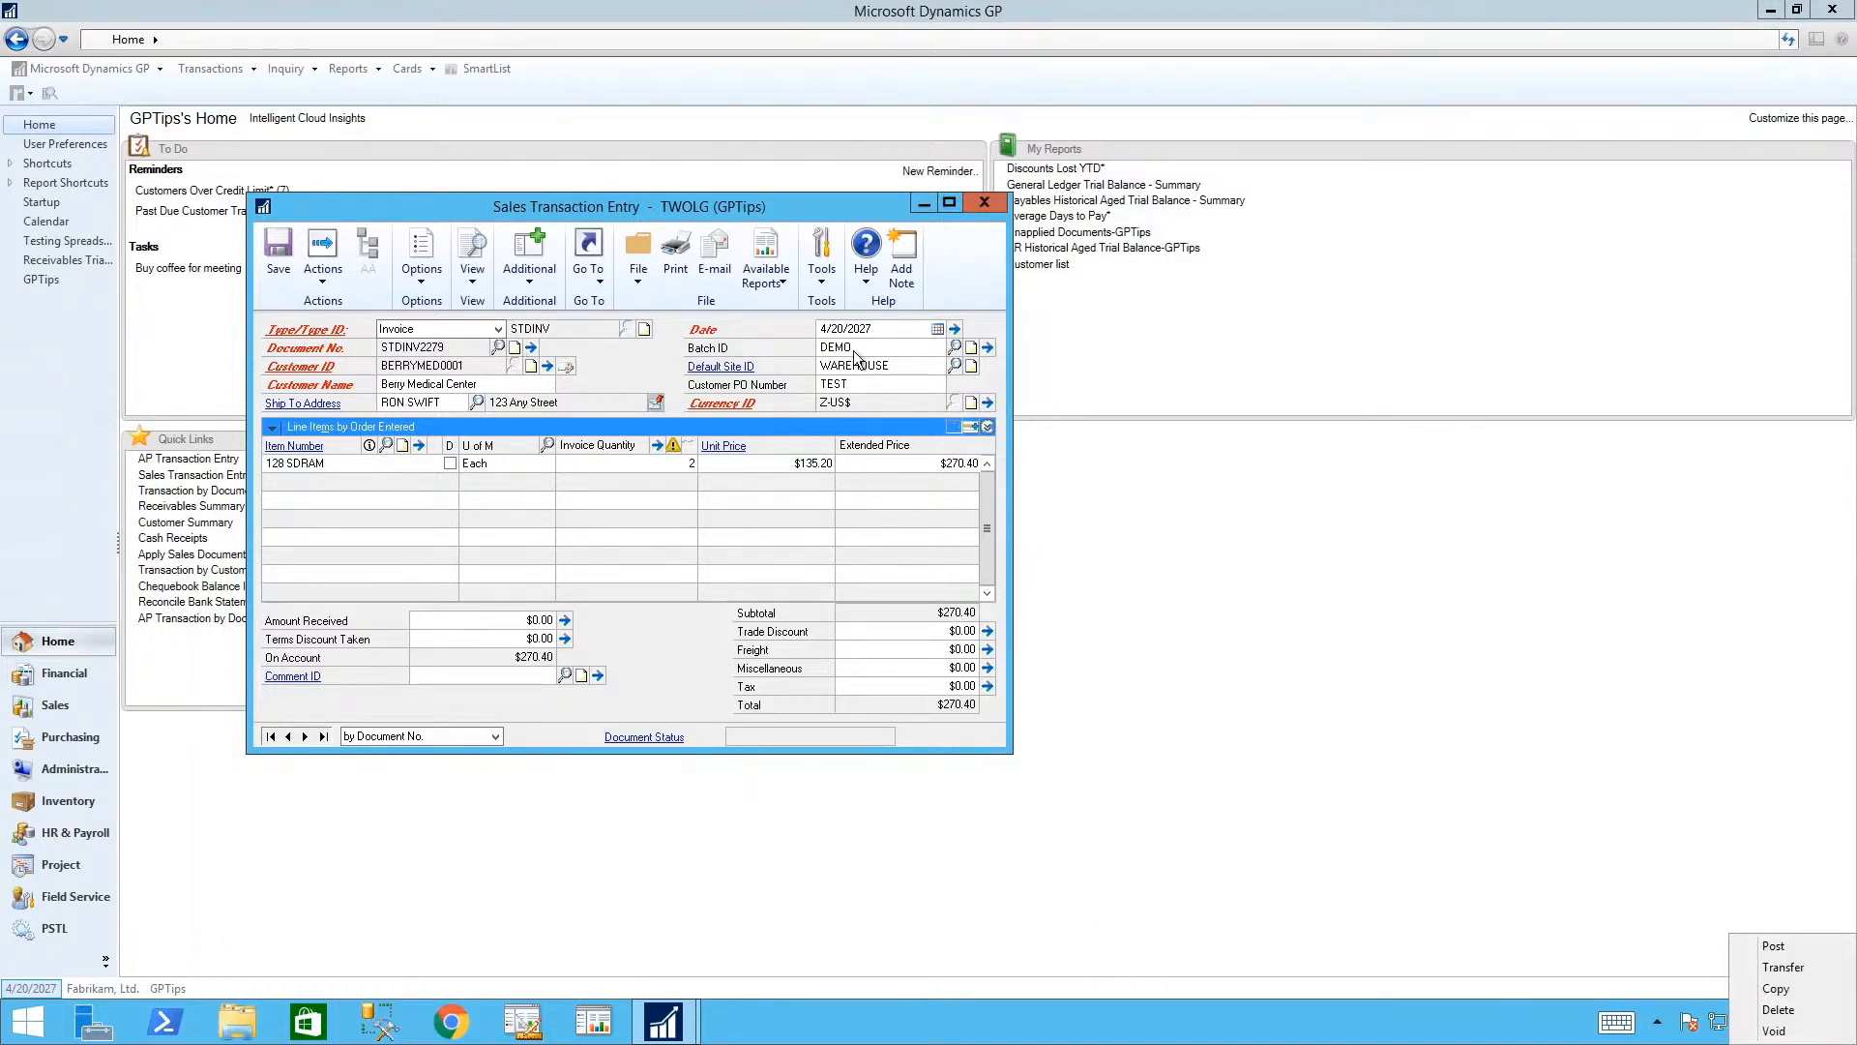
key("Escape")
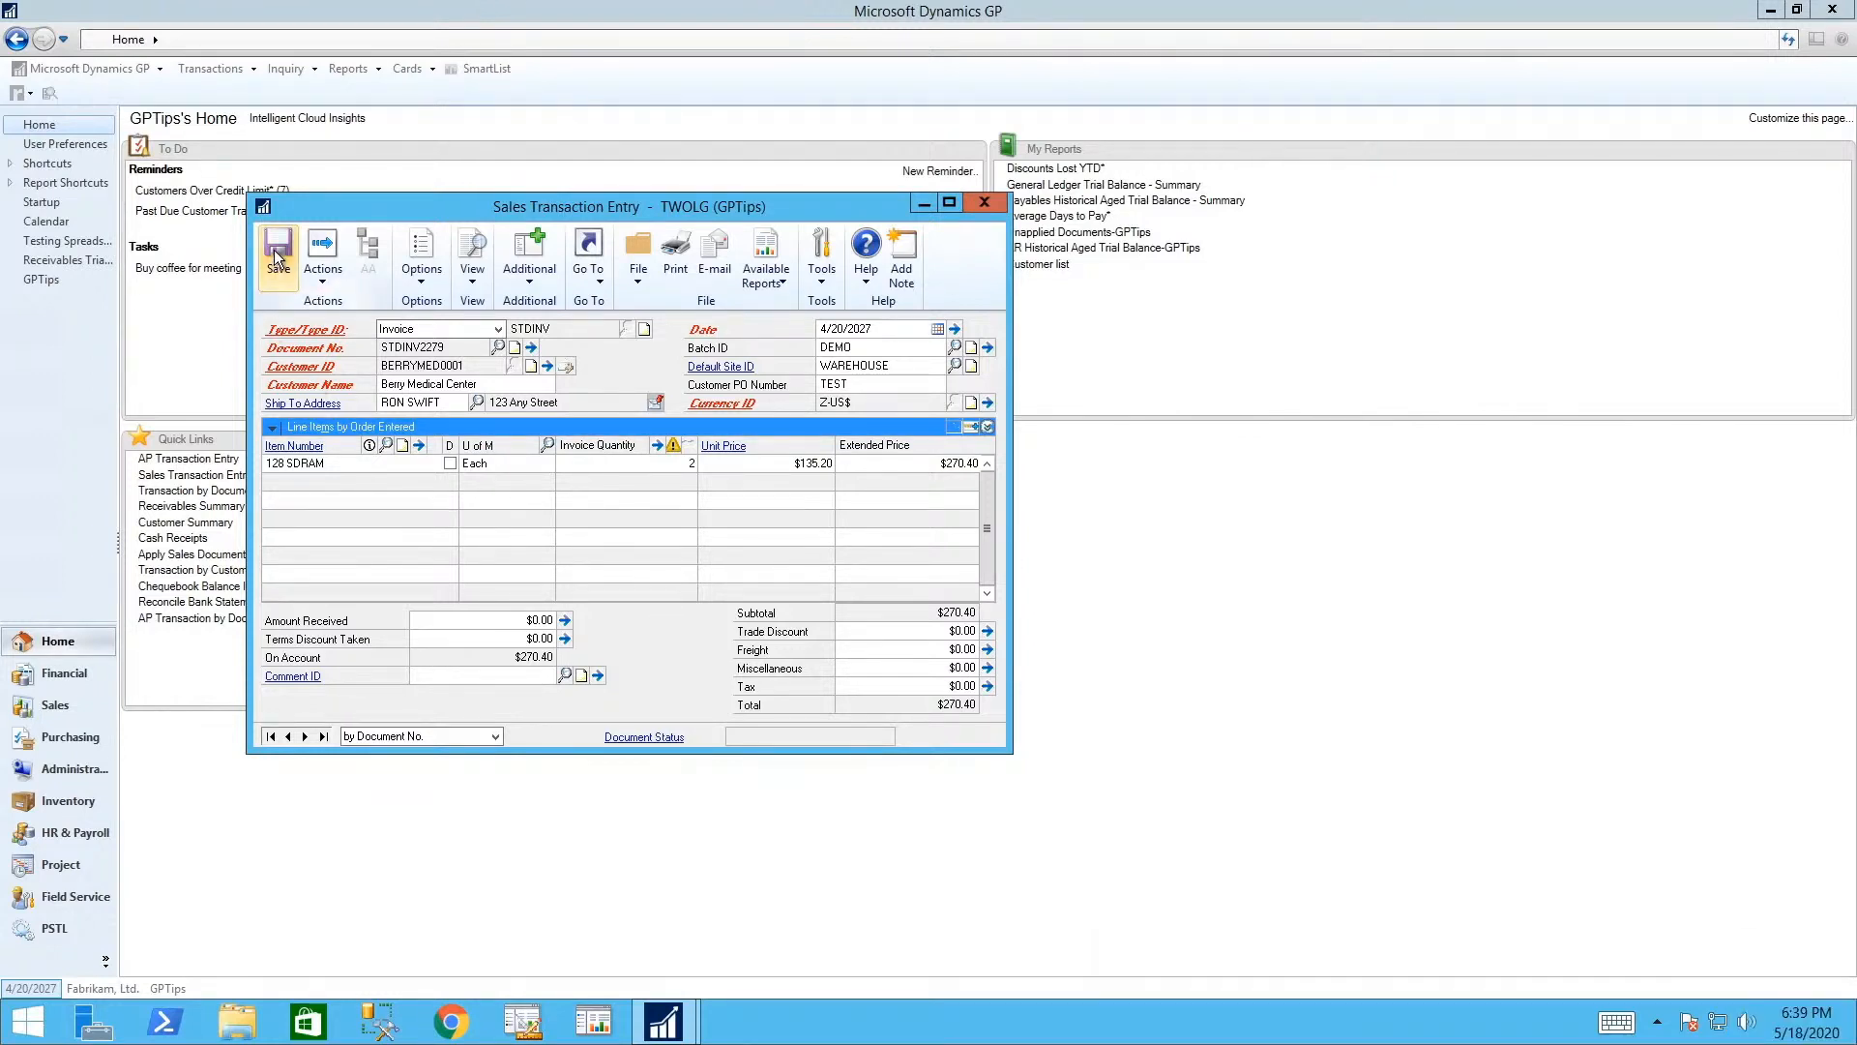
key("alt+a")
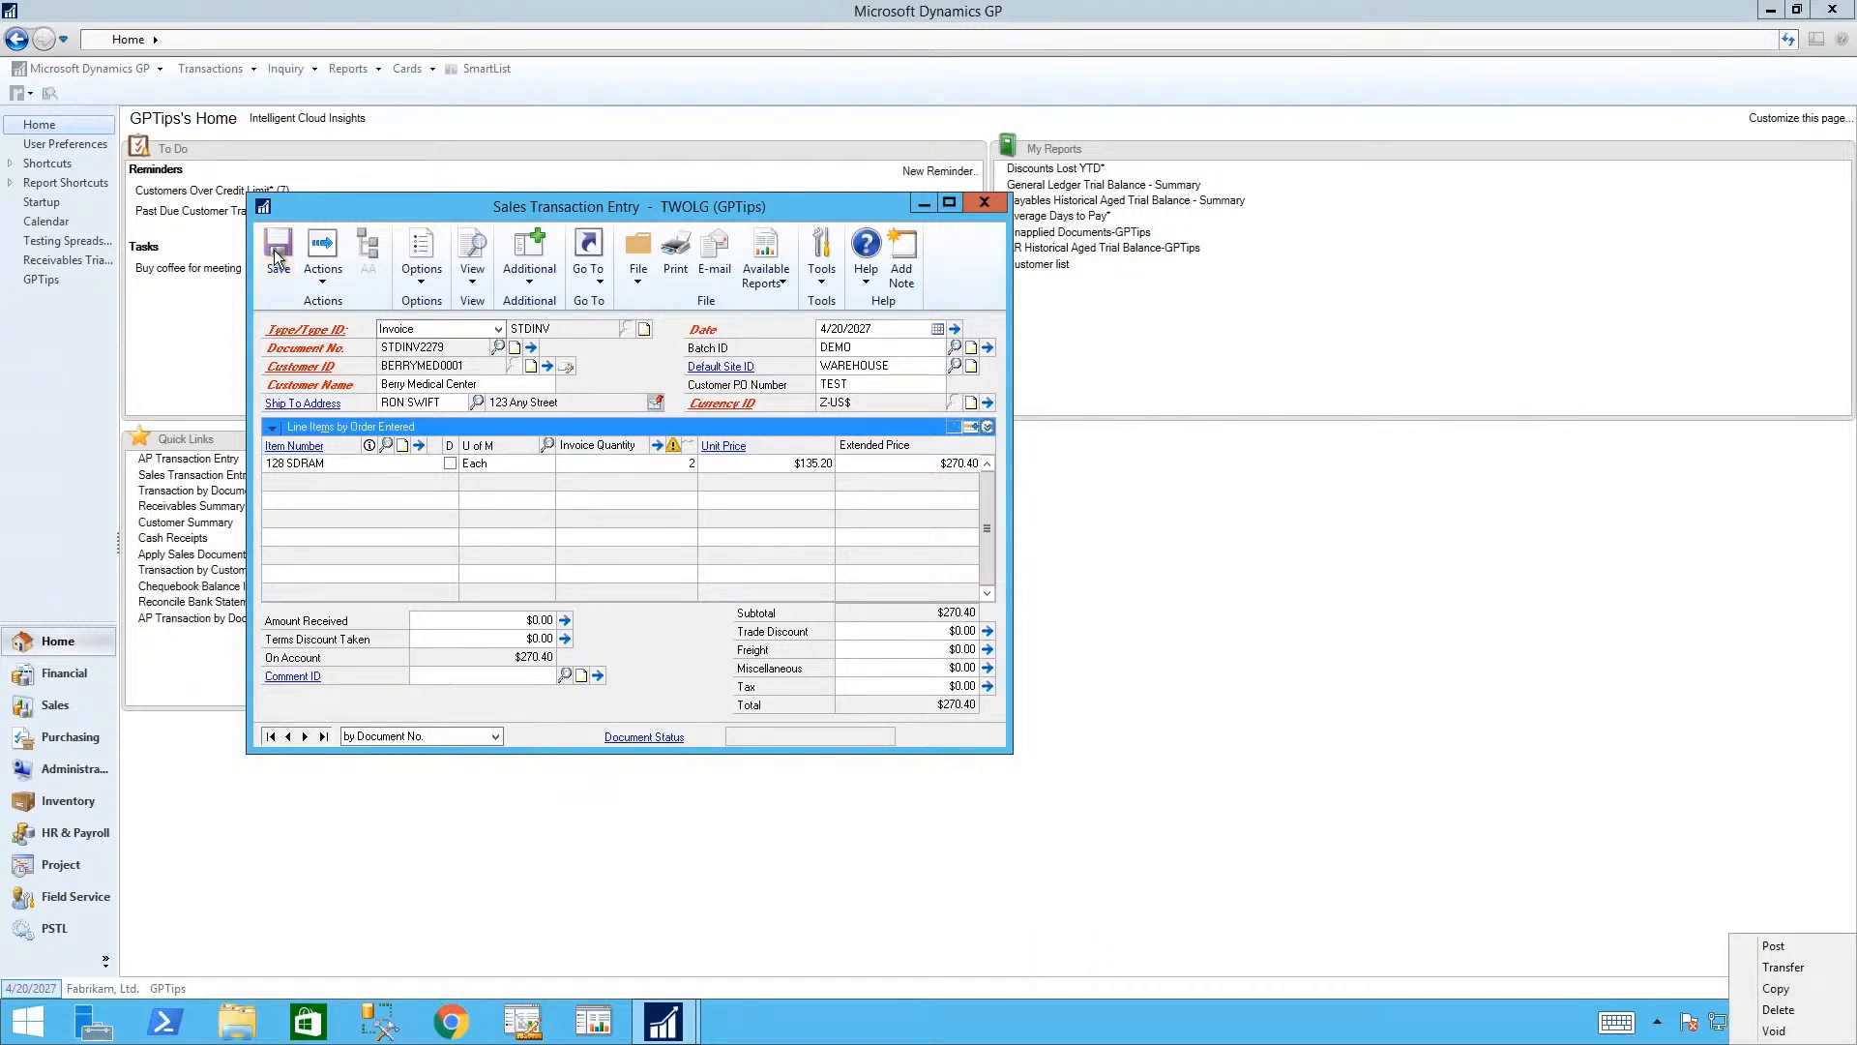
key("Escape")
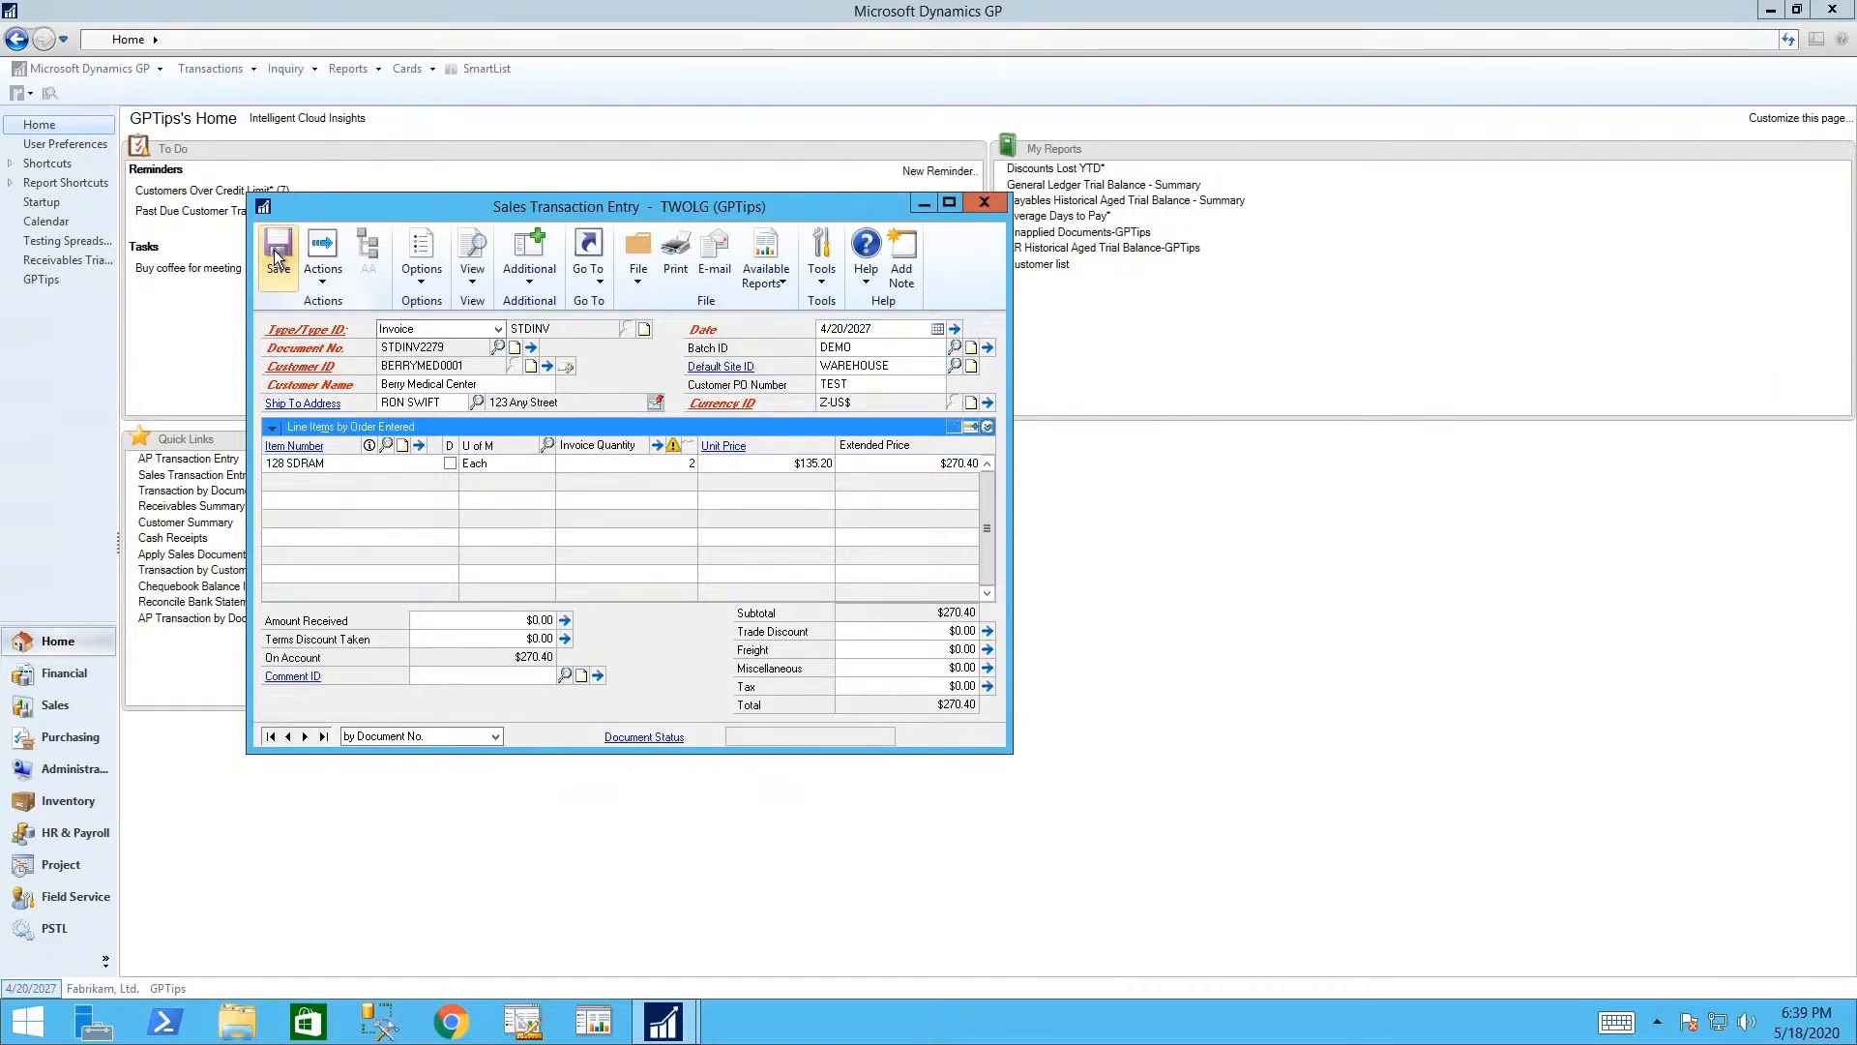
left_click(278, 257)
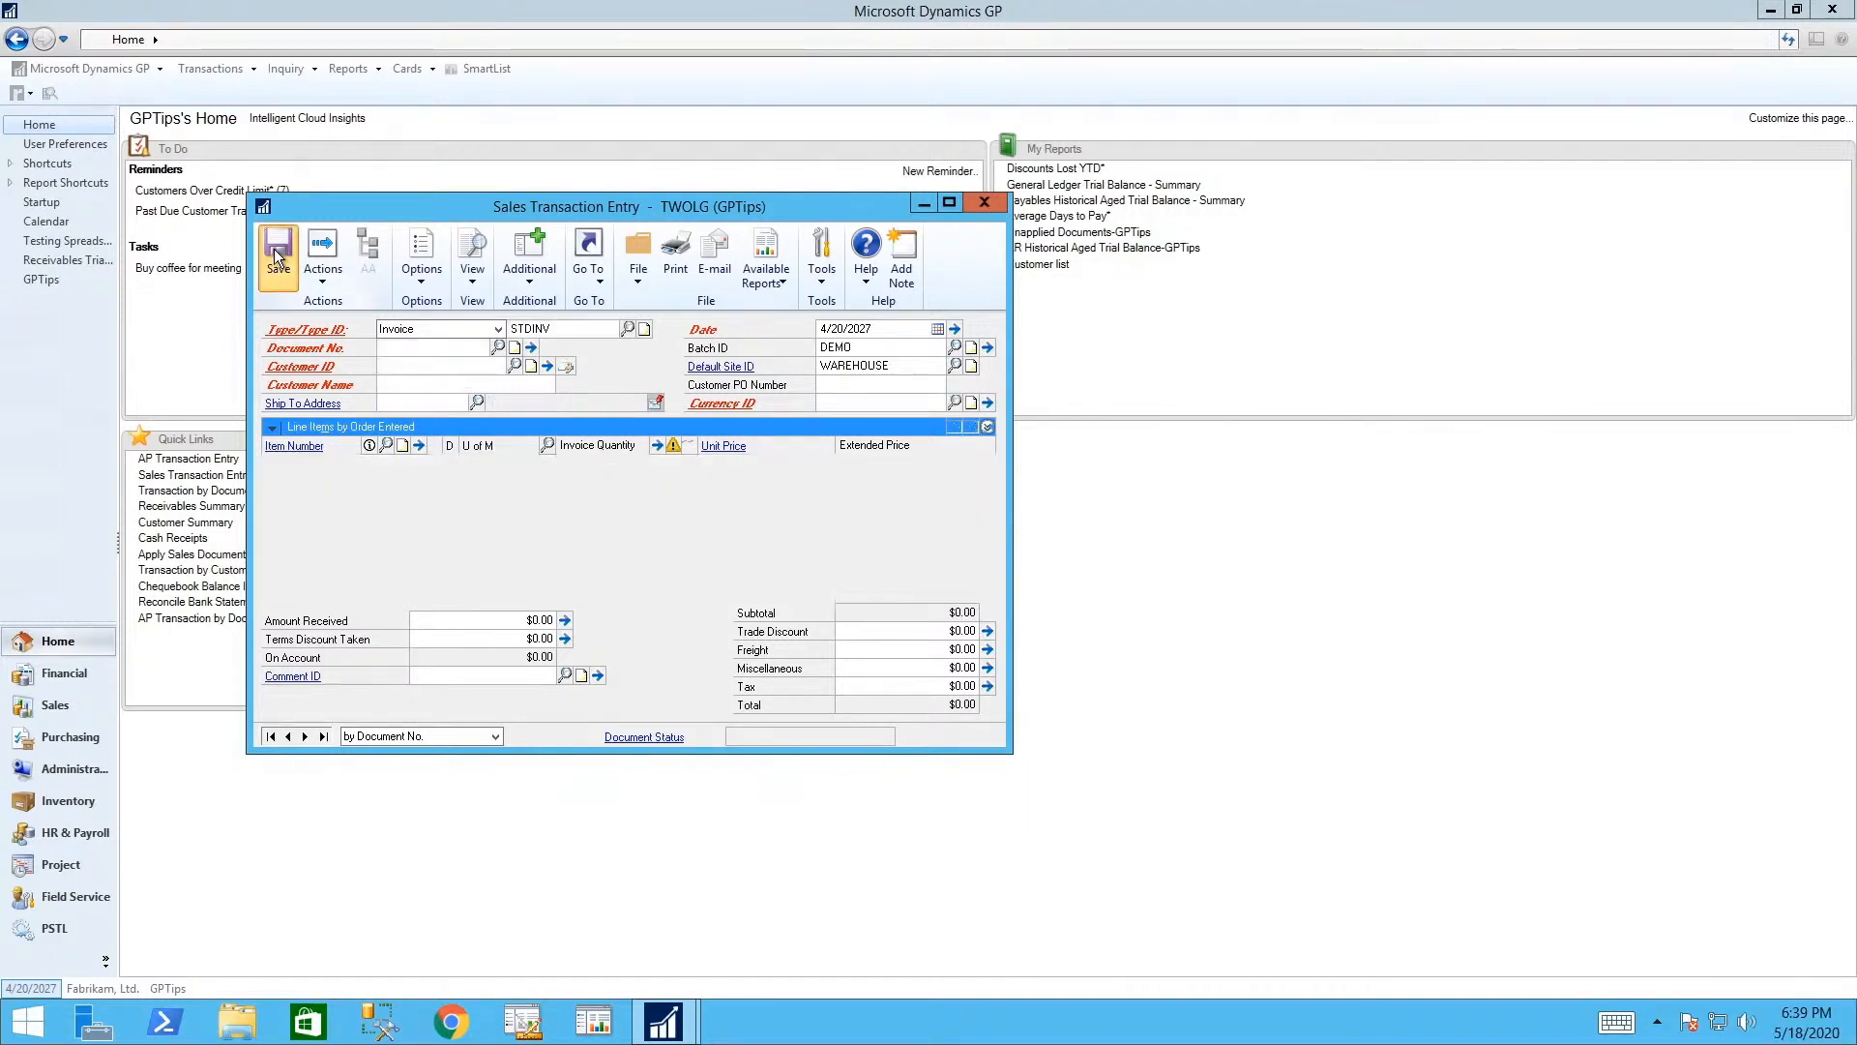
left_click(985, 204)
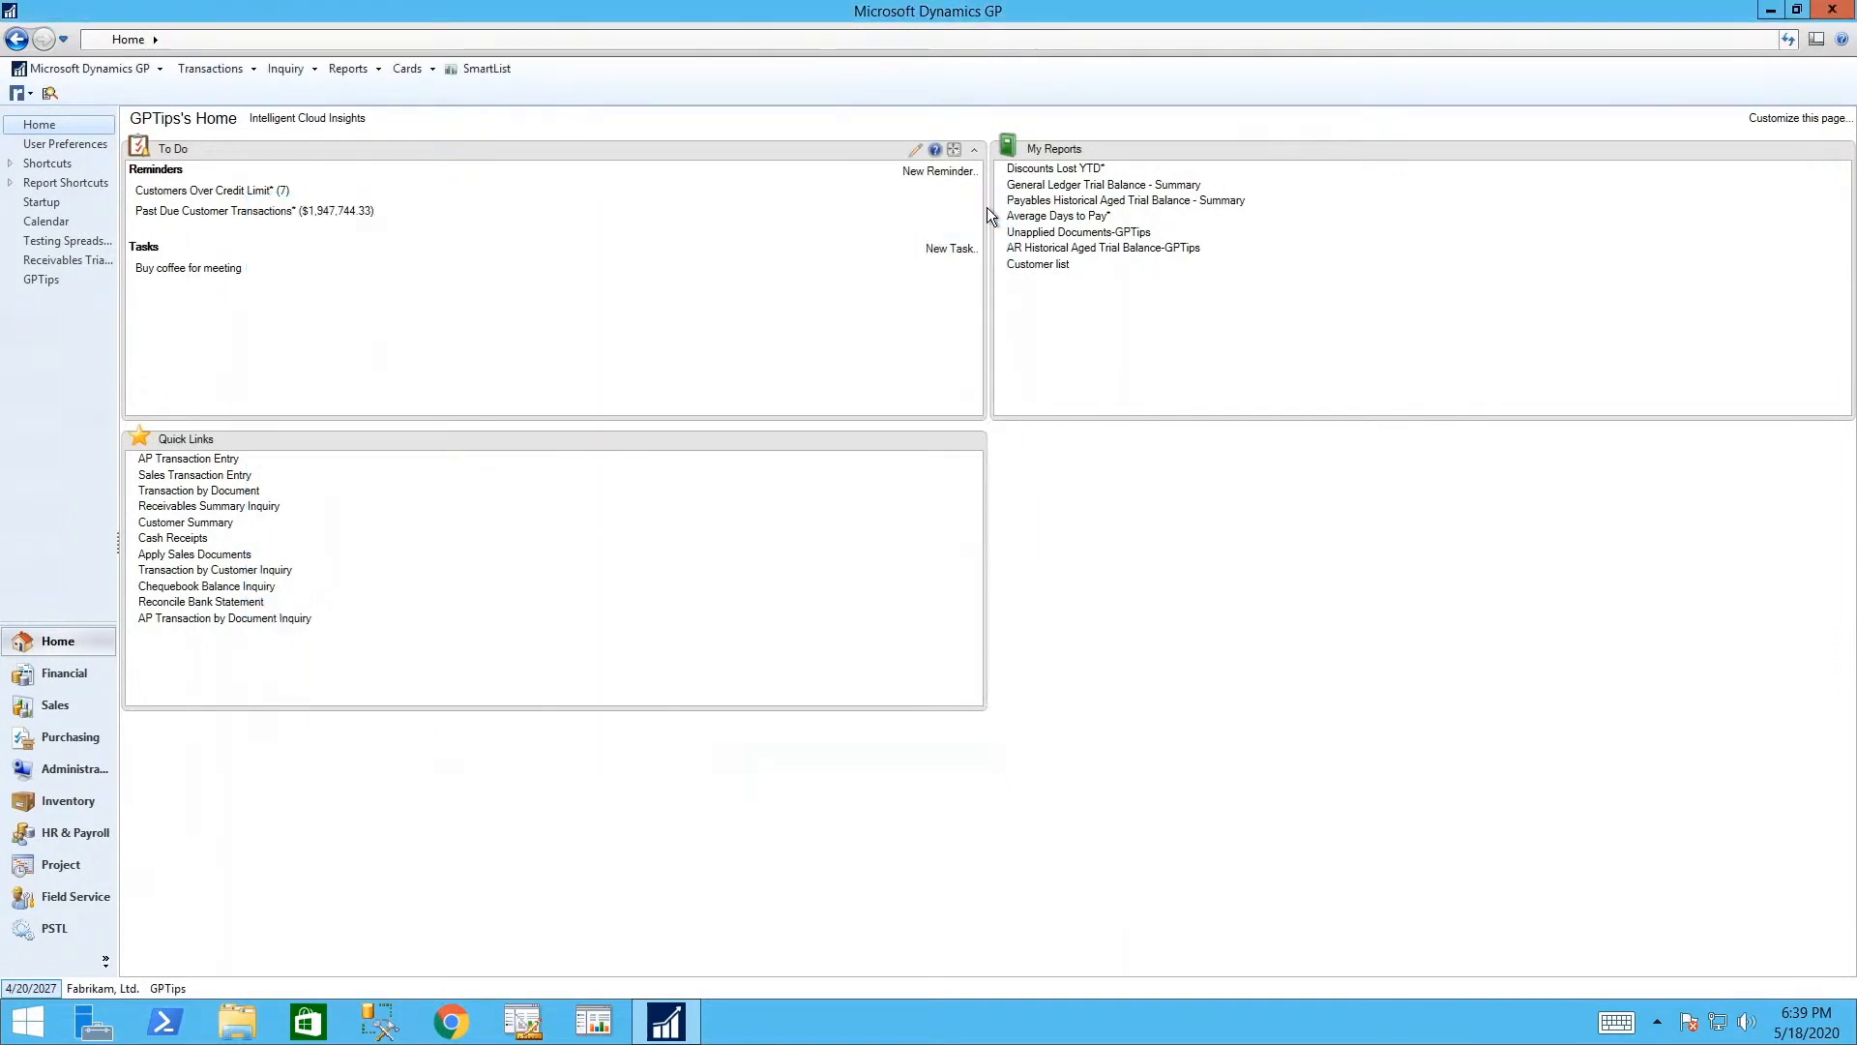